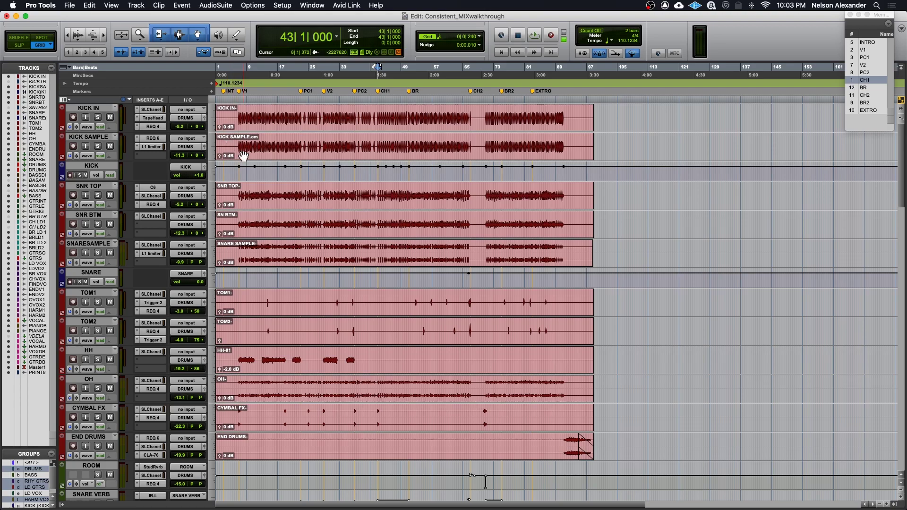
- Select the chorus from the CH1 marker to the BR marker and play it with the full mix
{"action": "scroll", "coordinate": [236, 154], "scroll_direction": "down", "scroll_amount": 10}
{"action": "scroll", "coordinate": [239, 155], "scroll_direction": "down", "scroll_amount": 15}
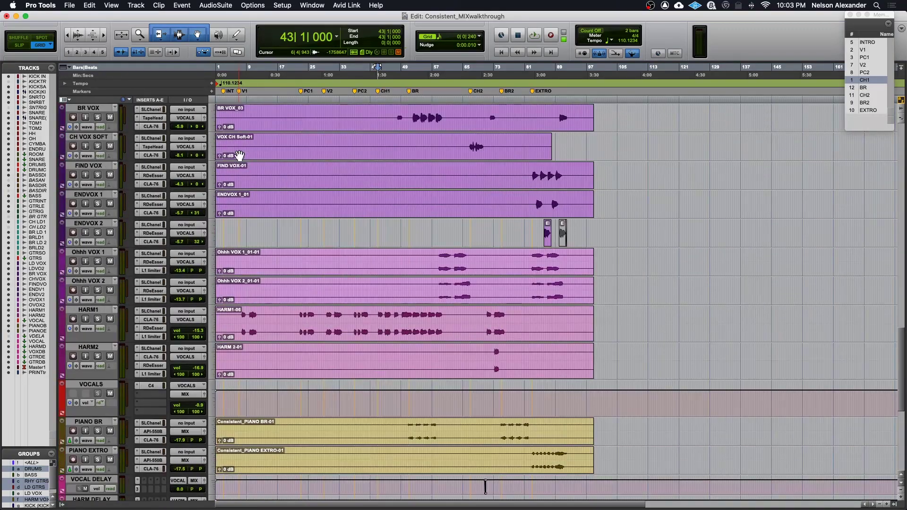
{"action": "scroll", "coordinate": [239, 155], "scroll_direction": "up", "scroll_amount": 20}
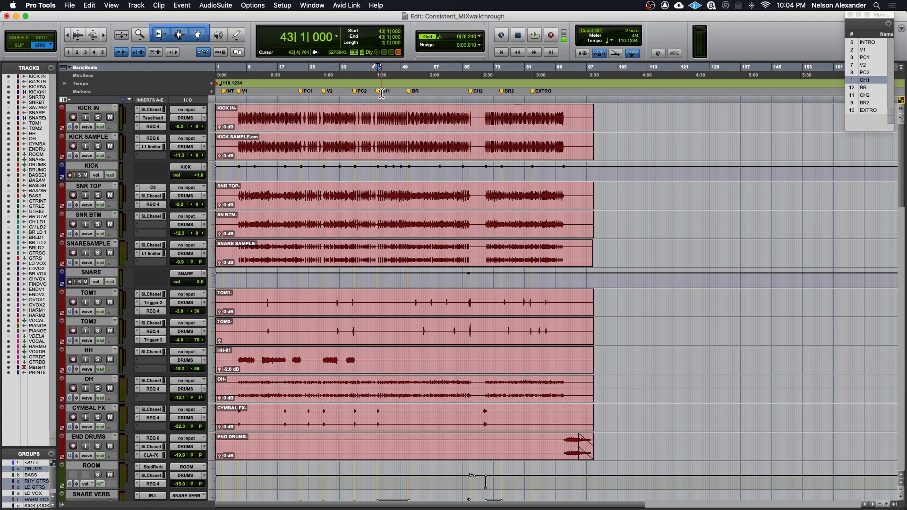
{"action": "left_click", "coordinate": [413, 97], "text": "shift"}
{"action": "key", "text": "space"}
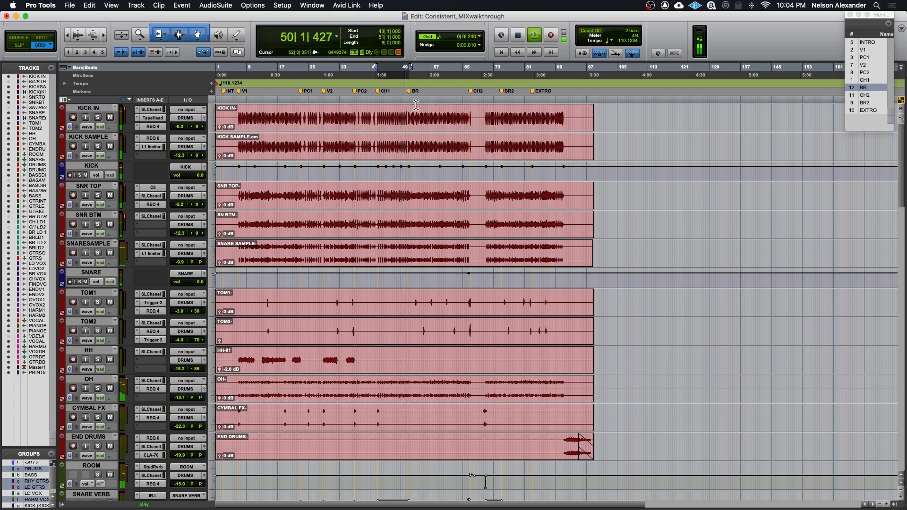
{"action": "key", "text": "space"}
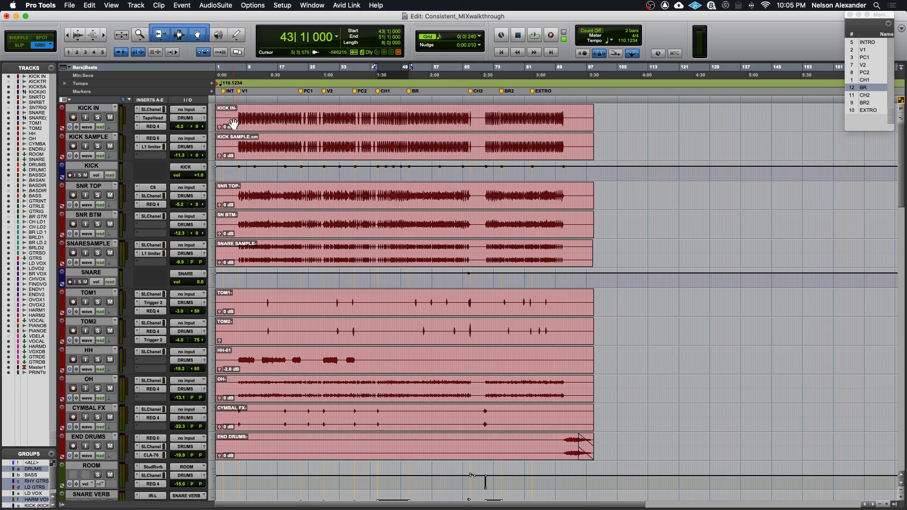
- Solo the drum group, play the selected chorus and take the drums out of solo
{"action": "left_click", "coordinate": [97, 118]}
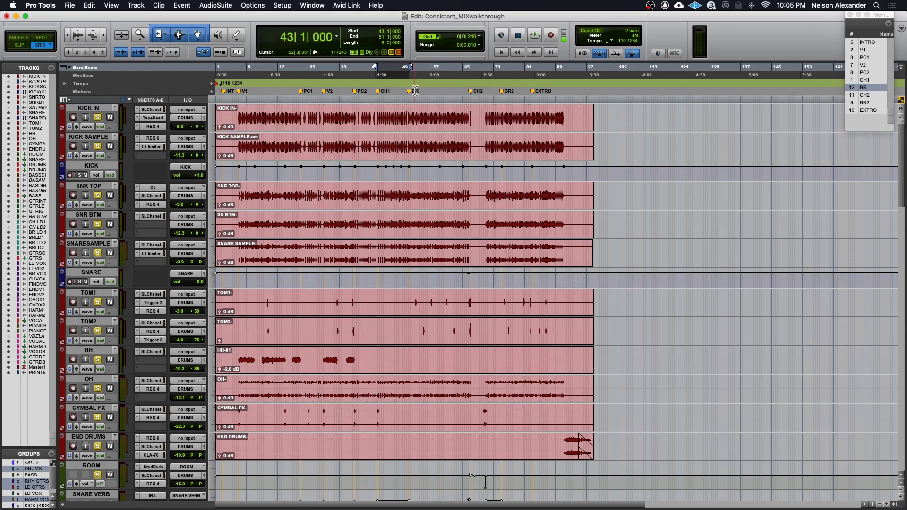
{"action": "key", "text": "space"}
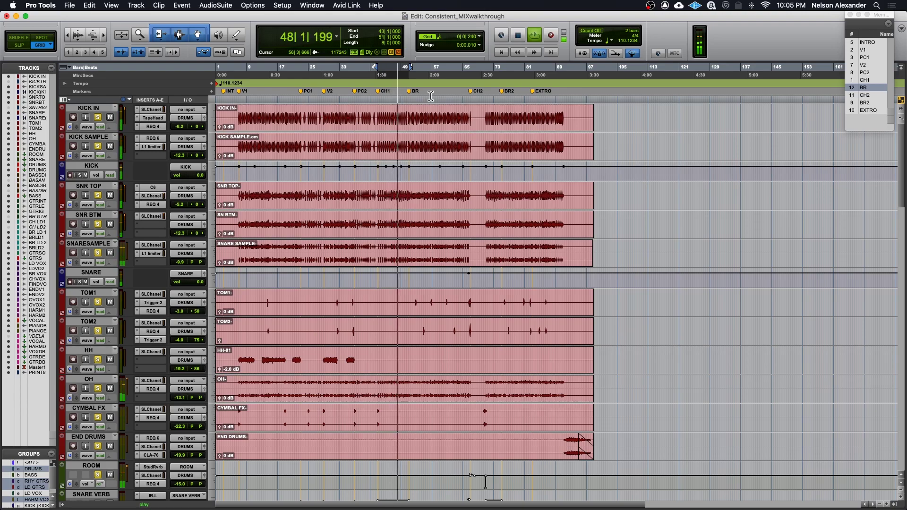
{"action": "key", "text": "space"}
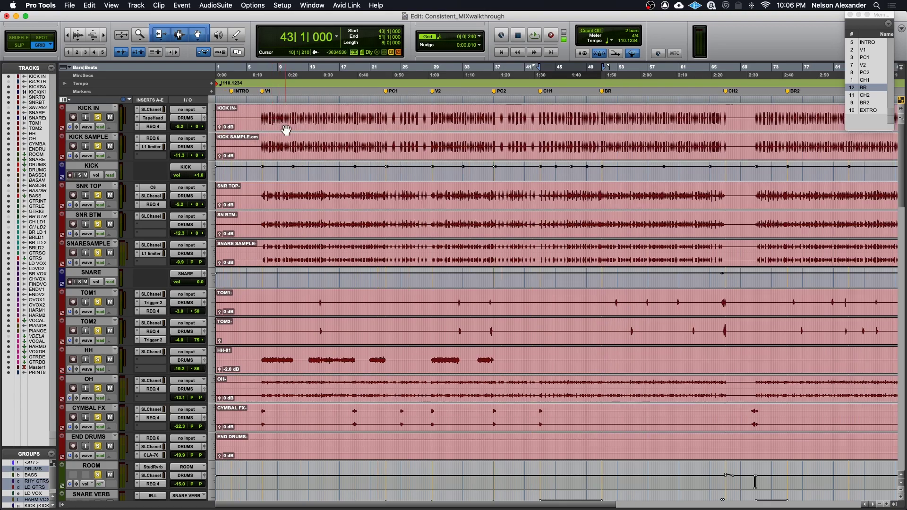
{"action": "left_click", "coordinate": [99, 118]}
- Show the mixer, solo the KICK IN track and bypass all four of its A-E inserts
{"action": "key", "text": "super+equal"}
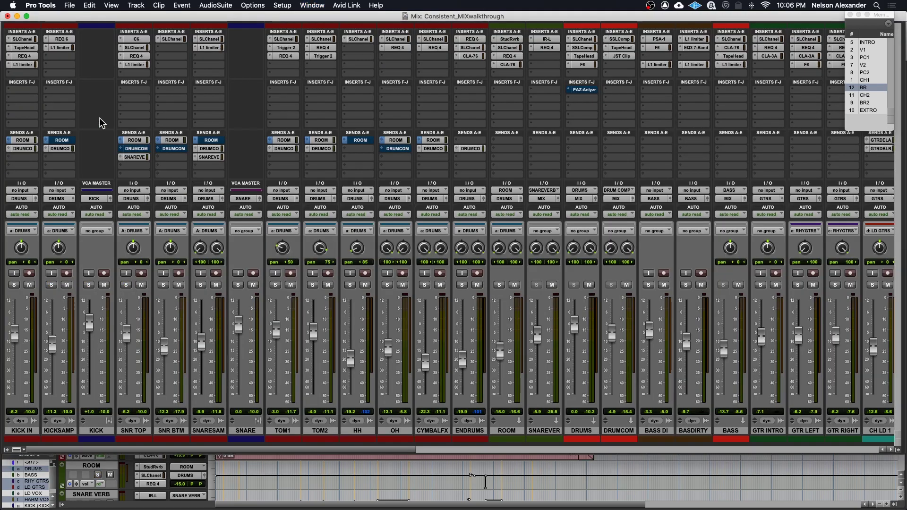
{"action": "left_click", "coordinate": [14, 285]}
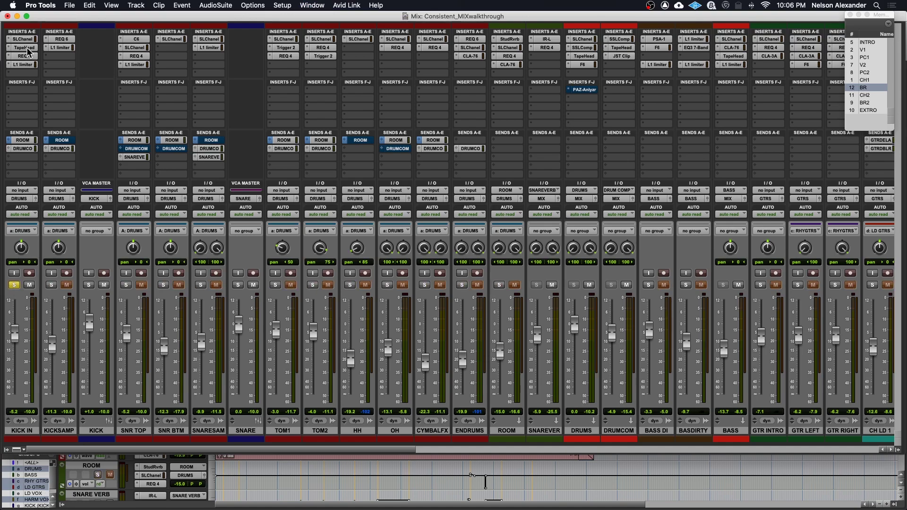
{"action": "left_click_drag", "start_coordinate": [25, 64], "coordinate": [26, 38]}
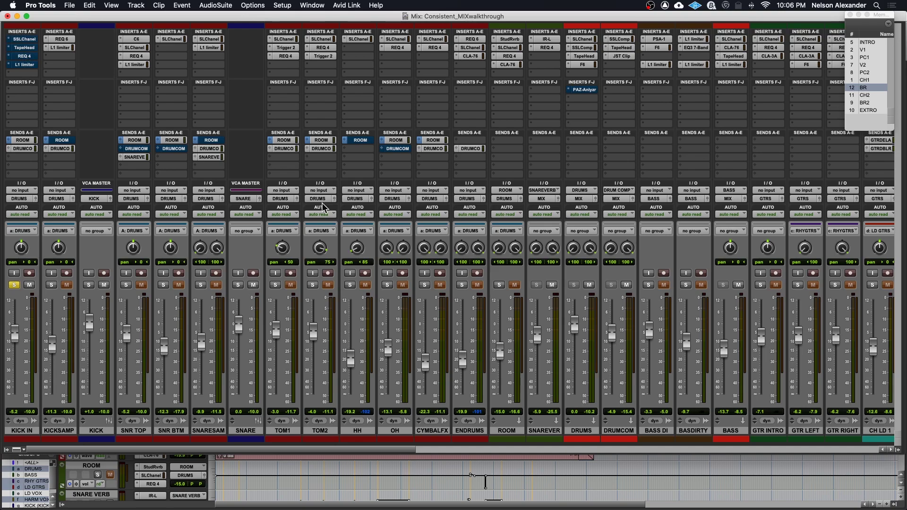
- Mute the DRUMCOM and SNAREVER tracks and play the soloed kick without its processing
{"action": "left_click", "coordinate": [626, 285]}
{"action": "left_click", "coordinate": [552, 285]}
{"action": "key", "text": "space"}
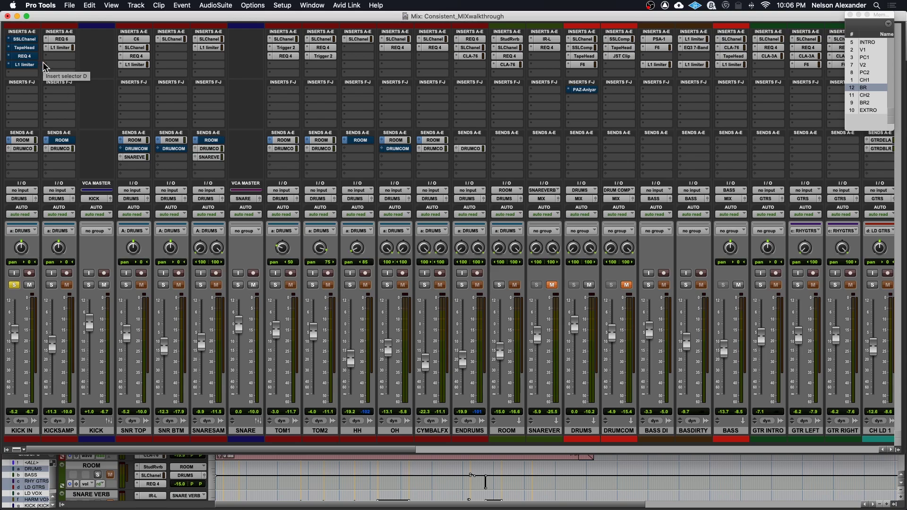
- Reactivate the SSLChannel insert on KICK IN and open its plug-in window
{"action": "right_click", "coordinate": [22, 40]}
{"action": "left_click", "coordinate": [26, 46]}
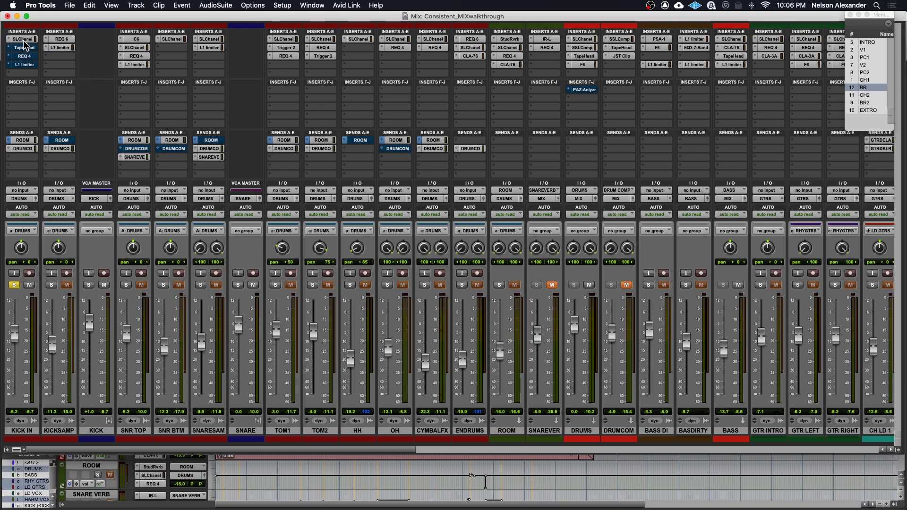
{"action": "left_click", "coordinate": [22, 40]}
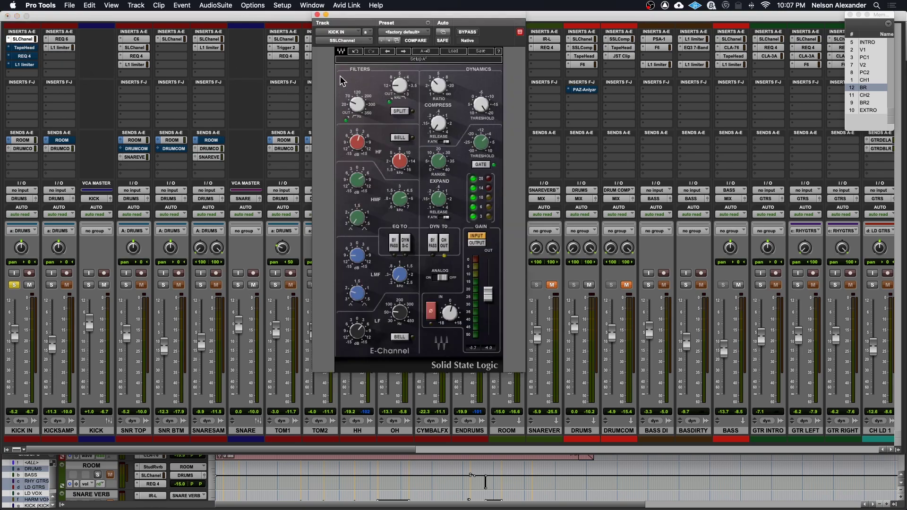
- Play the kick and compare its sound with the SSLChannel bypassed and active
{"action": "key", "text": "space"}
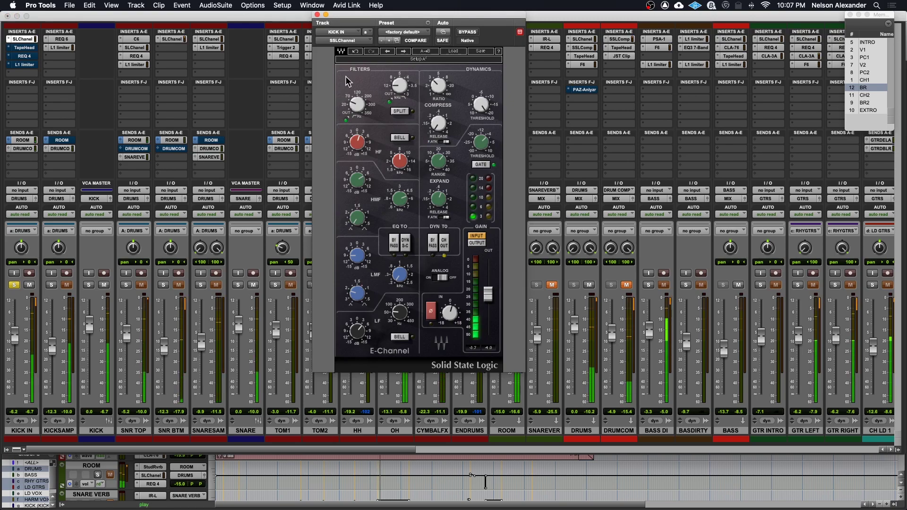
{"action": "left_click", "coordinate": [468, 34]}
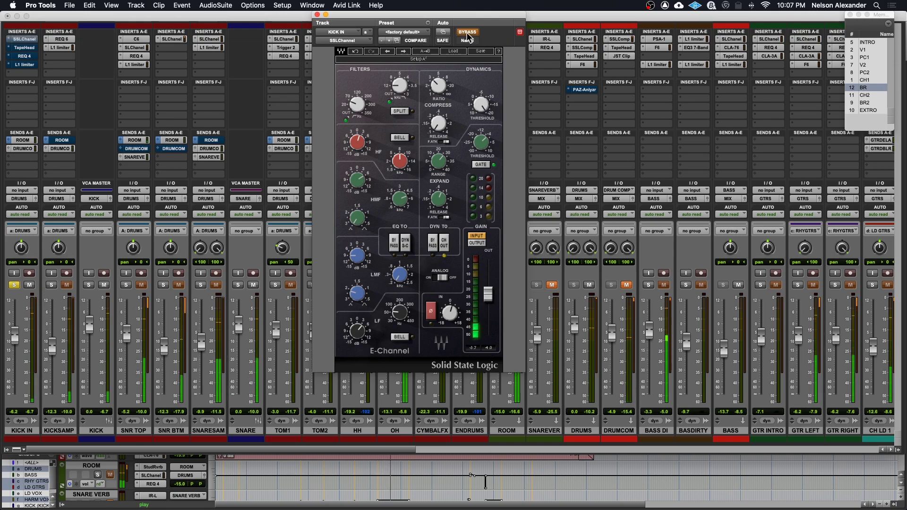
{"action": "left_click", "coordinate": [467, 33]}
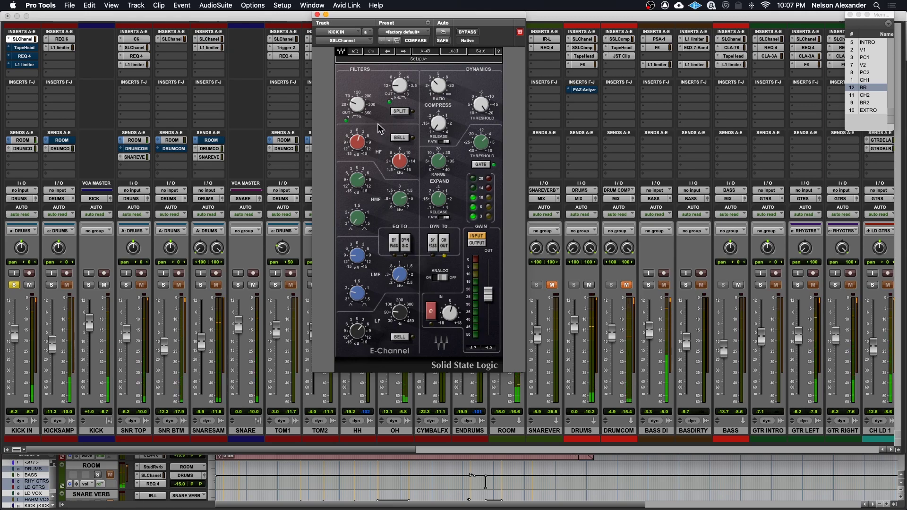
- Try a different HF gain on the kick's SSLChannel equalizer and undo the change
{"action": "left_click", "coordinate": [357, 104]}
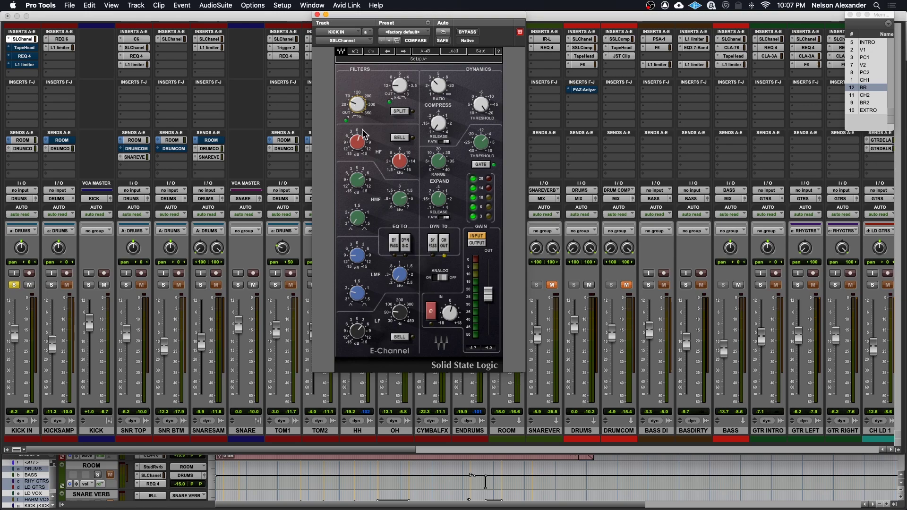
{"action": "left_click", "coordinate": [357, 145]}
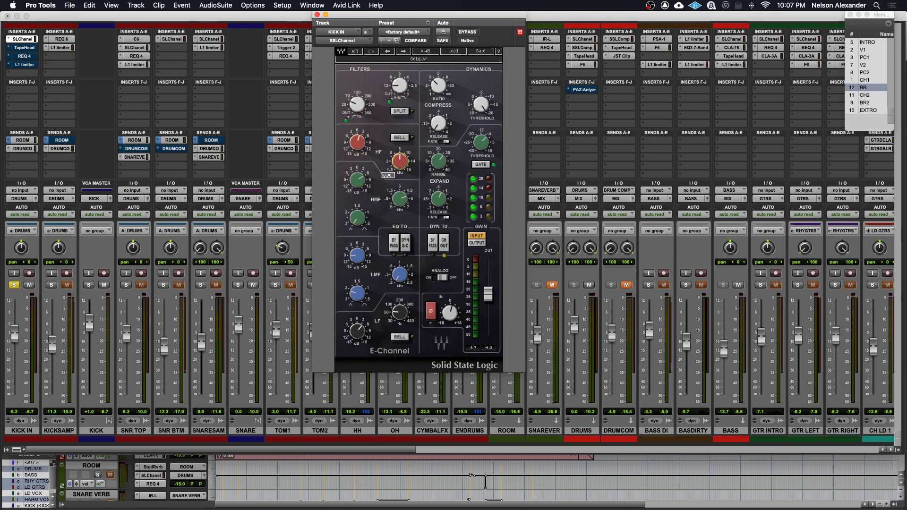
{"action": "left_click", "coordinate": [357, 142]}
{"action": "left_click_drag", "start_coordinate": [357, 142], "coordinate": [358, 153]}
{"action": "left_click", "coordinate": [358, 51]}
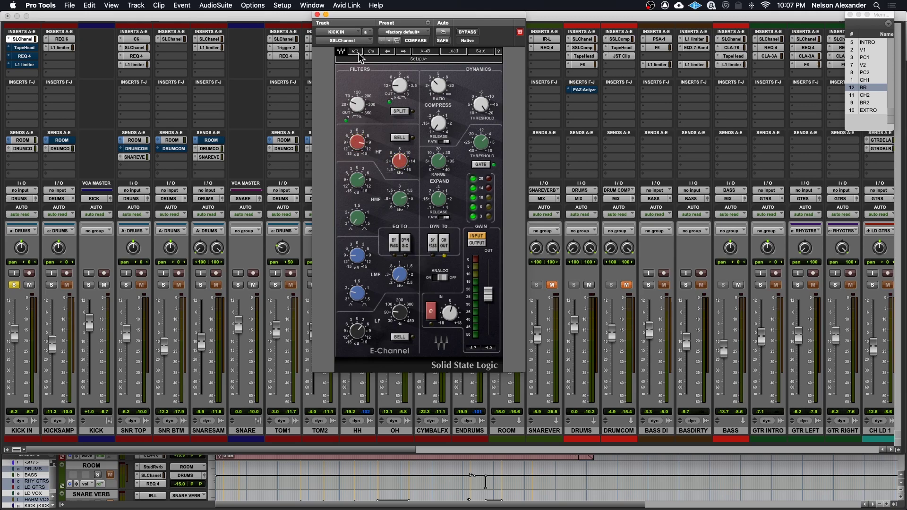
- Compare the kick with the SSLChannel bypassed and active, and examine its HMF and LMF band settings
{"action": "left_click", "coordinate": [467, 32]}
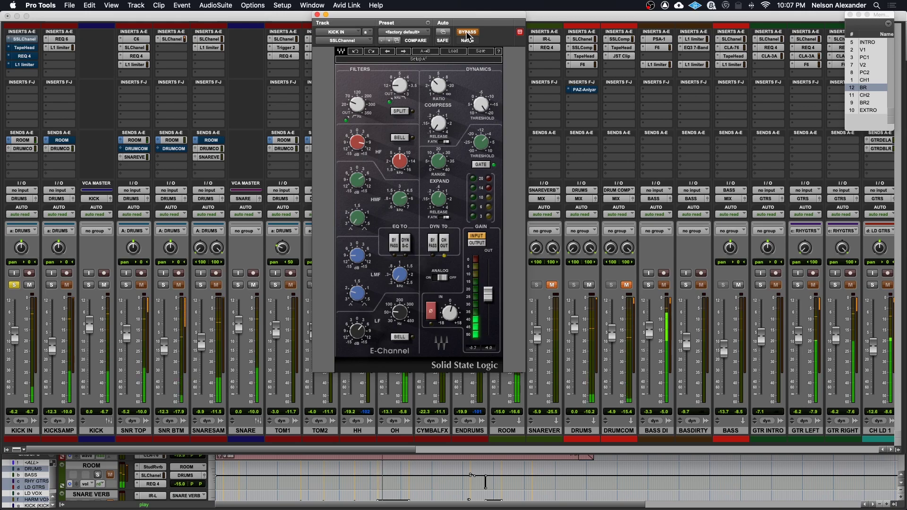
{"action": "left_click", "coordinate": [467, 32]}
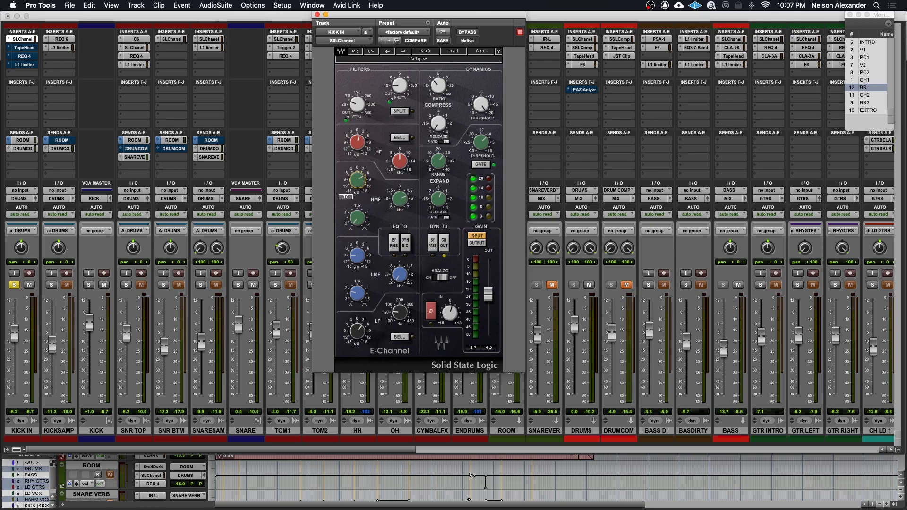
{"action": "left_click_drag", "start_coordinate": [399, 199], "coordinate": [399, 197]}
{"action": "mouse_move", "coordinate": [362, 184]}
{"action": "left_click", "coordinate": [398, 283]}
{"action": "left_click", "coordinate": [359, 257]}
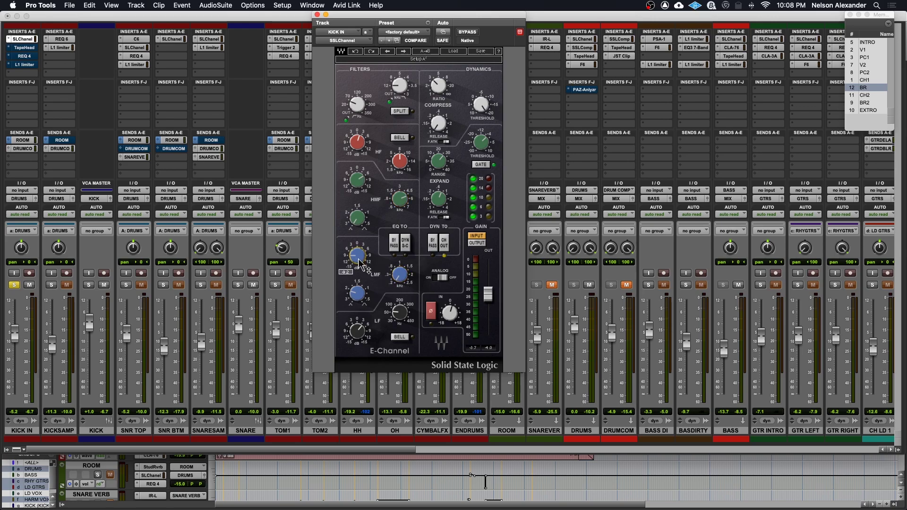
- Play the kick while examining the SSLChannel's LF gain and frequency and its compressor ratio
{"action": "key", "text": "space"}
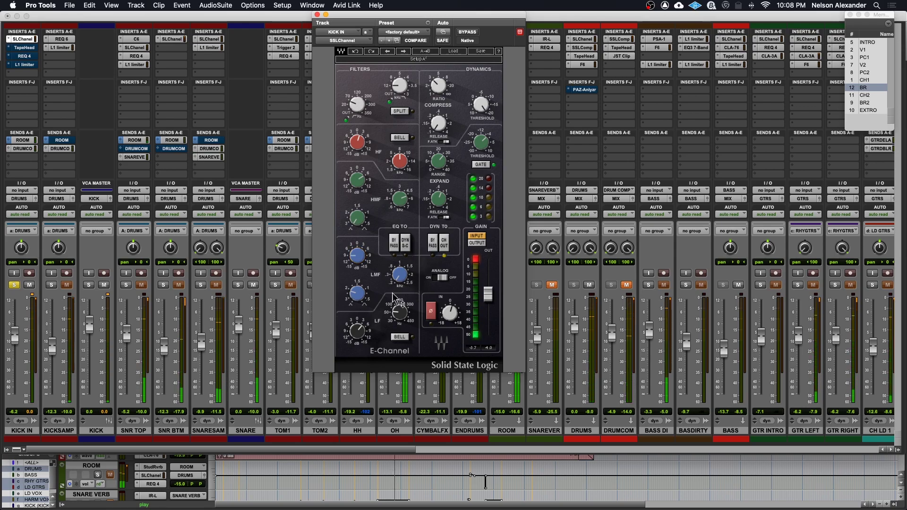
{"action": "left_click", "coordinate": [479, 264]}
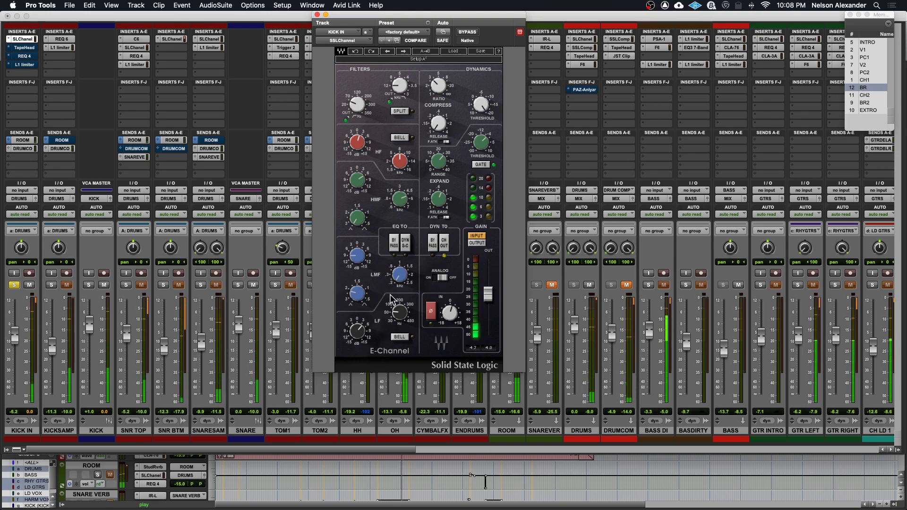
{"action": "left_click_drag", "start_coordinate": [358, 331], "coordinate": [358, 332]}
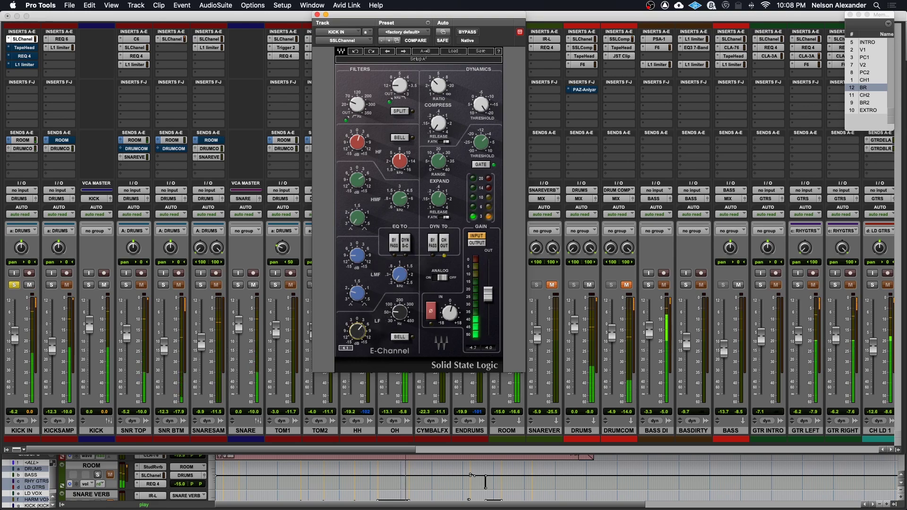
{"action": "left_click", "coordinate": [399, 311]}
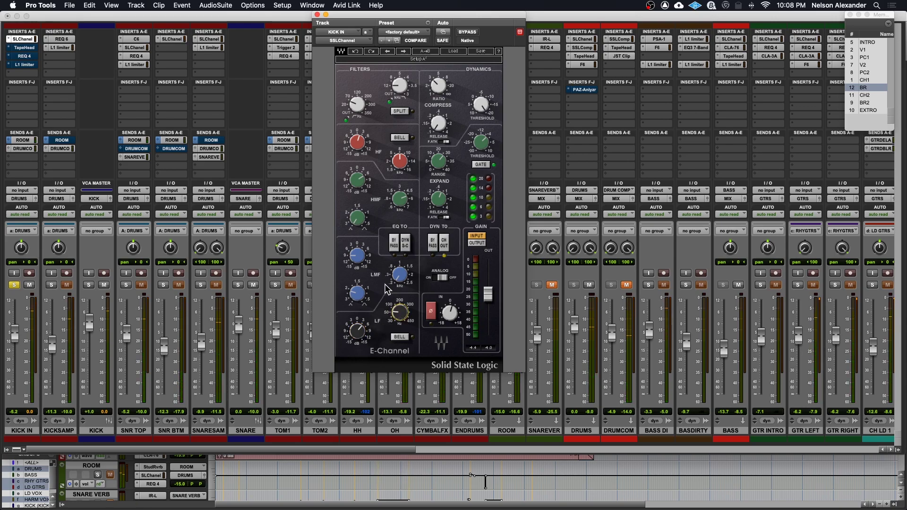
{"action": "mouse_move", "coordinate": [392, 309]}
{"action": "left_click", "coordinate": [439, 87]}
- Reactivate the TapeHead insert on KICK IN and compare the kick with it bypassed and active during playback
{"action": "left_click", "coordinate": [24, 48]}
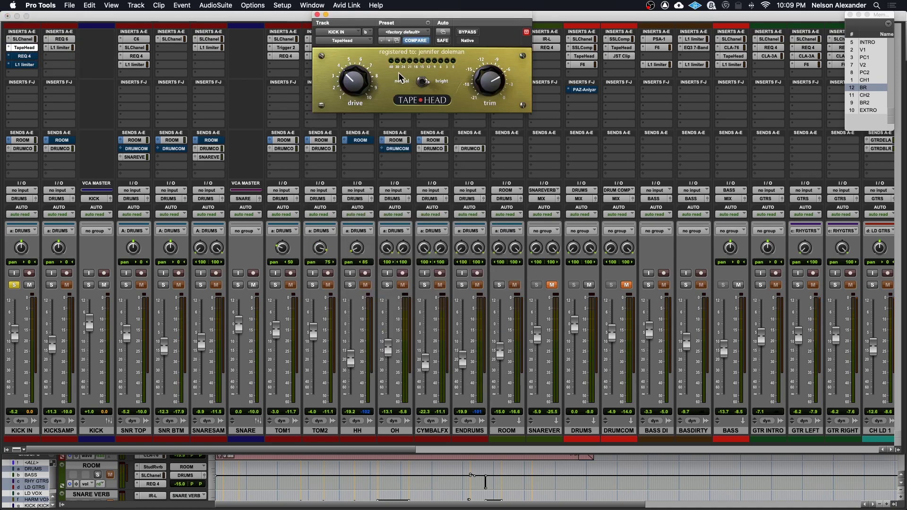
{"action": "key", "text": "space"}
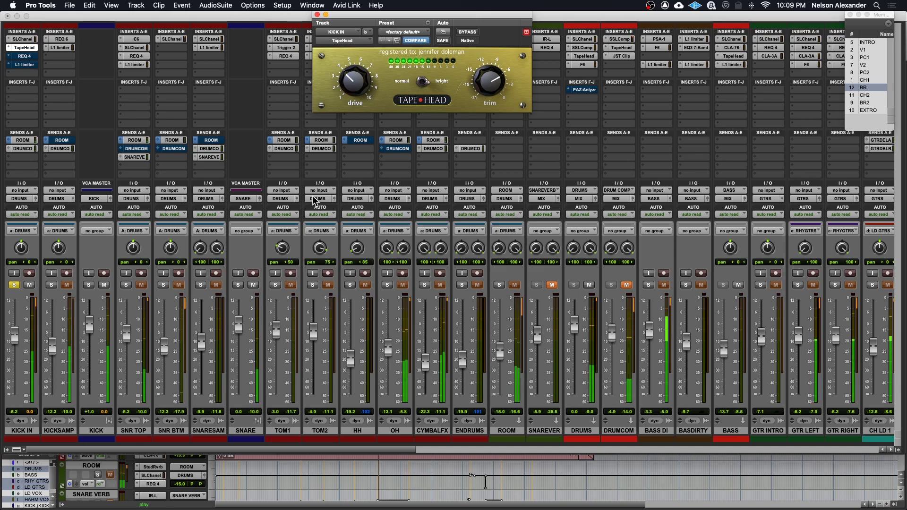
{"action": "left_click", "coordinate": [468, 33]}
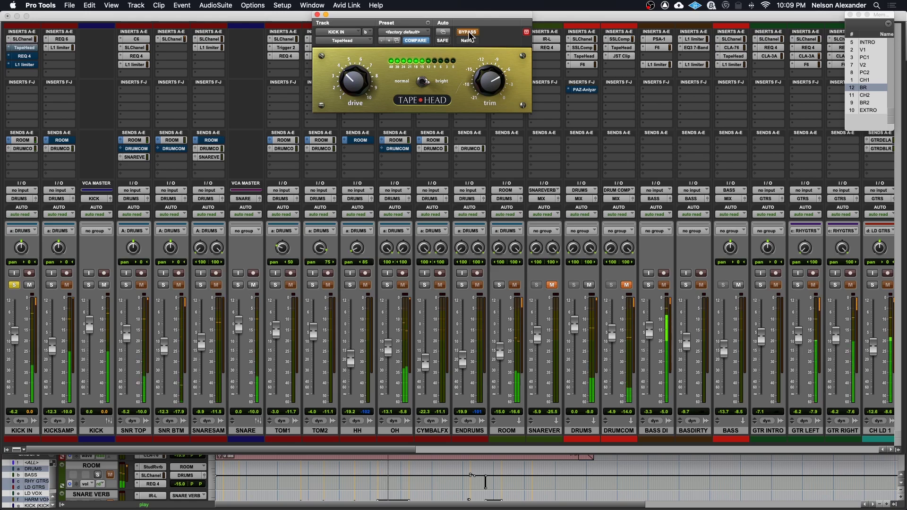
{"action": "left_click", "coordinate": [468, 32]}
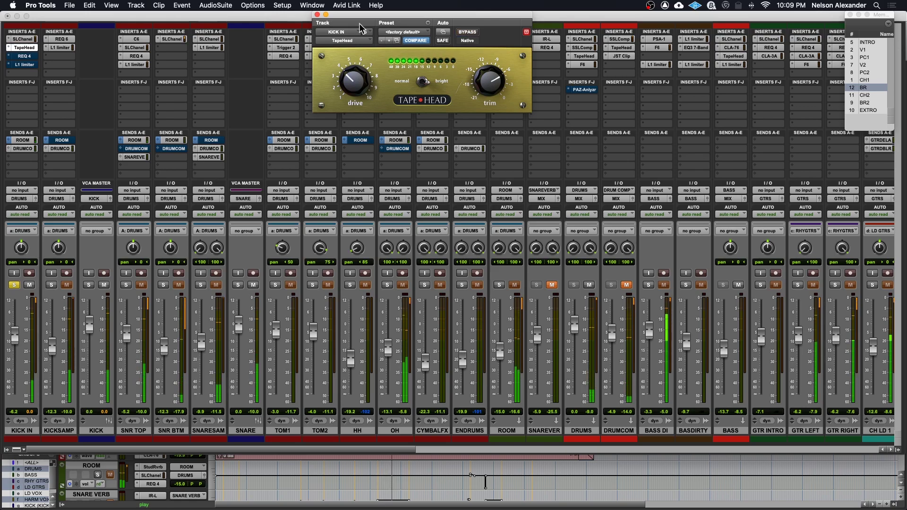
{"action": "left_click", "coordinate": [318, 14]}
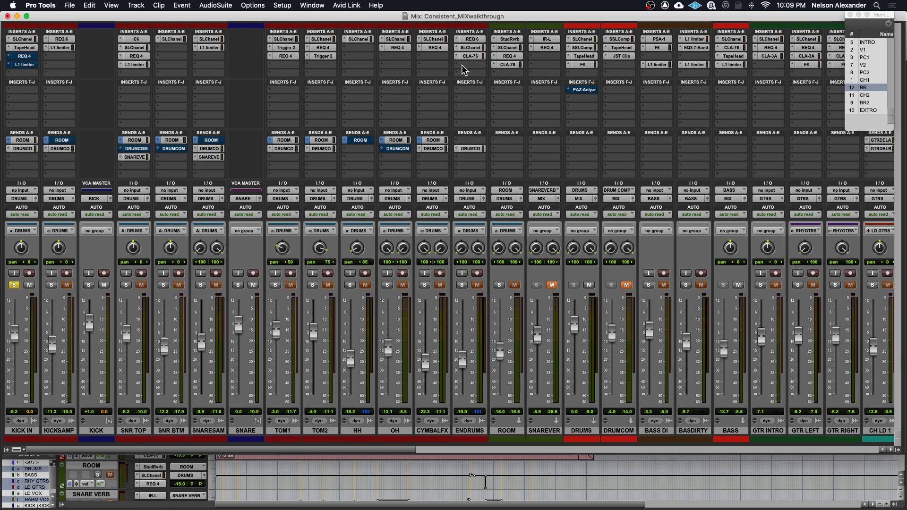
- Reactivate the REQ 4 insert on KICK IN and open its equalizer window
{"action": "left_click", "coordinate": [24, 56], "text": "shift"}
{"action": "left_click", "coordinate": [24, 56]}
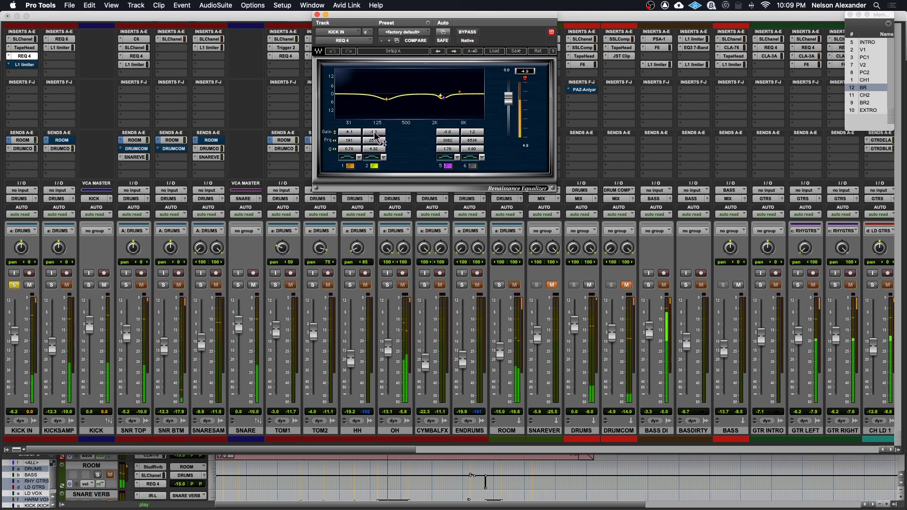
- Try boosting the band gains in the kick's REQ 4 during playback and undo the boosts
{"action": "left_click_drag", "start_coordinate": [344, 133], "coordinate": [338, 85]}
{"action": "left_click", "coordinate": [333, 52]}
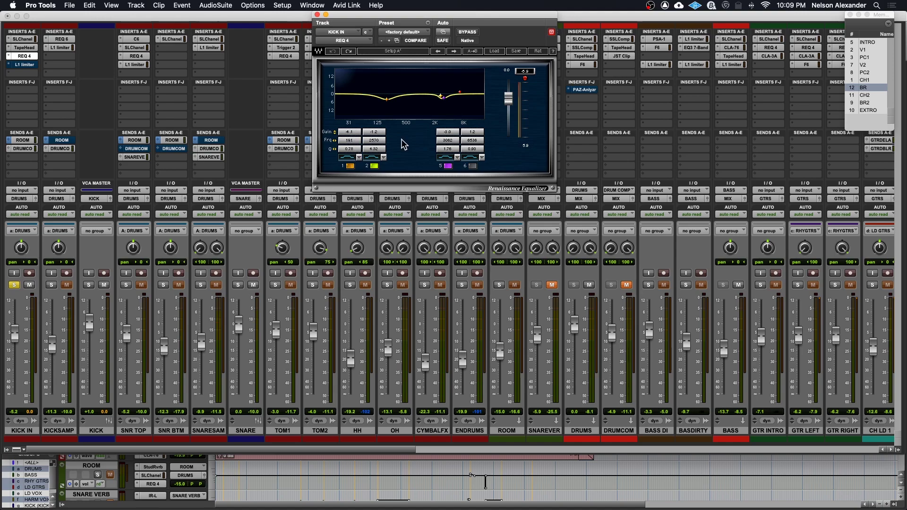
{"action": "key", "text": "space"}
{"action": "left_click", "coordinate": [349, 51]}
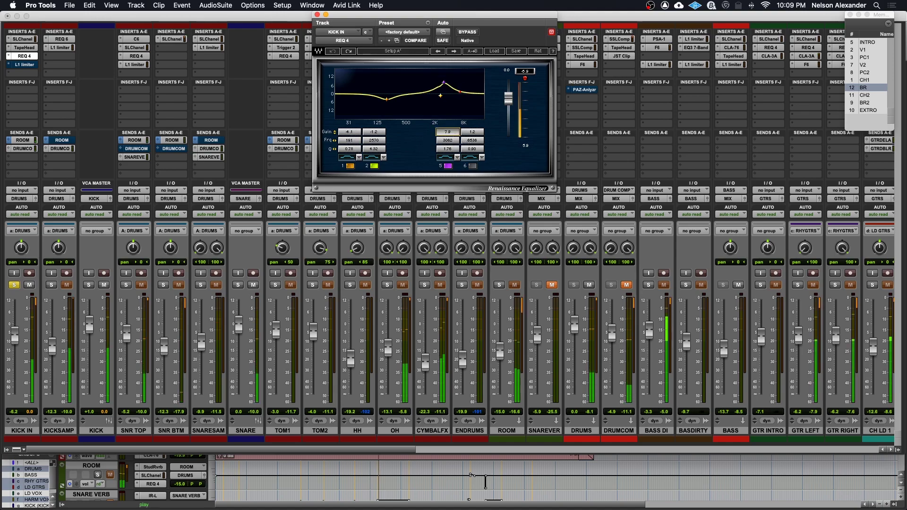
{"action": "left_click", "coordinate": [336, 51]}
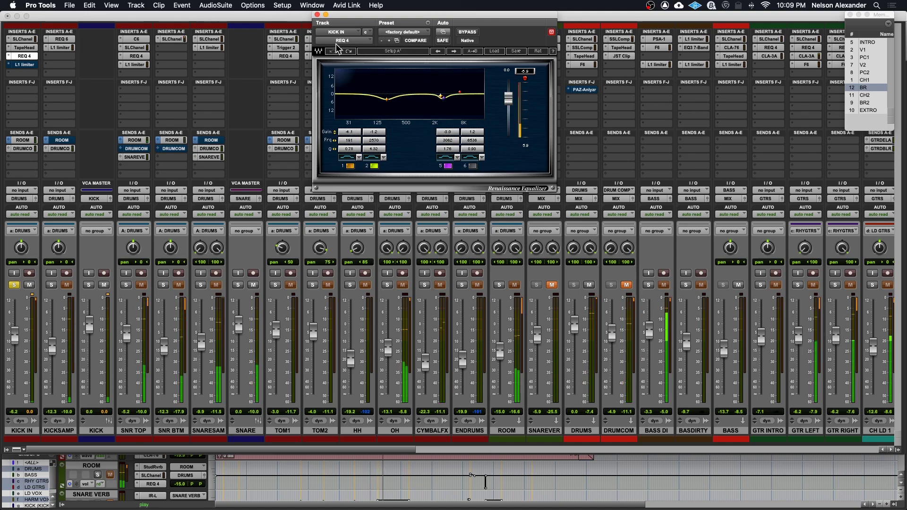
- Reactivate the L1 limiter insert on KICK IN and examine its threshold and gain reduction during playback
{"action": "left_click", "coordinate": [317, 15]}
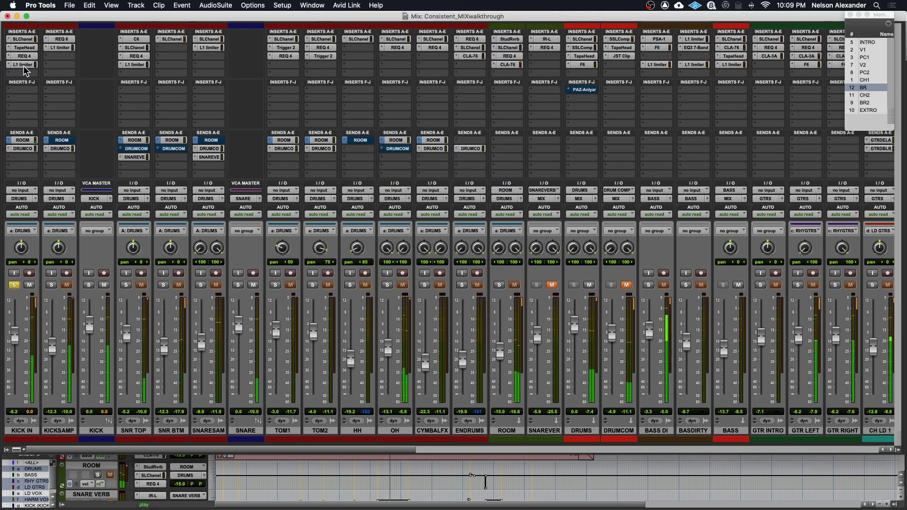
{"action": "left_click", "coordinate": [24, 65]}
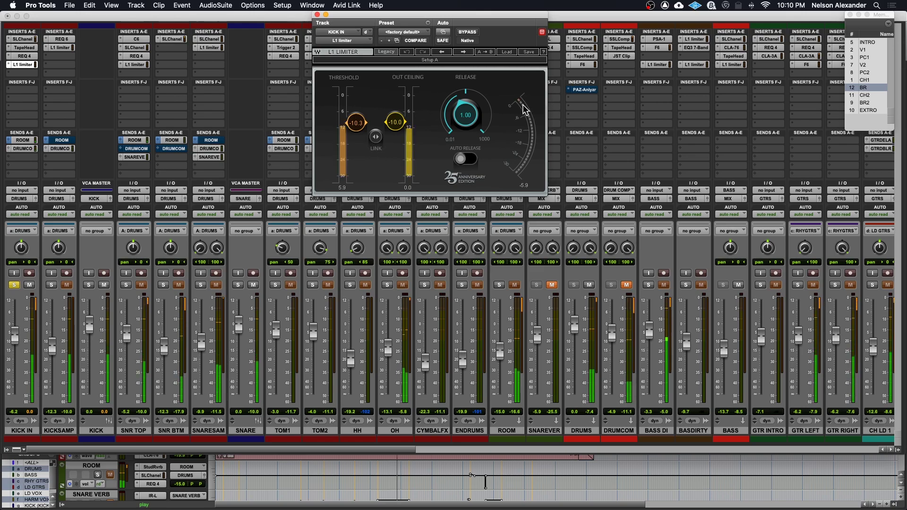
{"action": "left_click", "coordinate": [317, 15]}
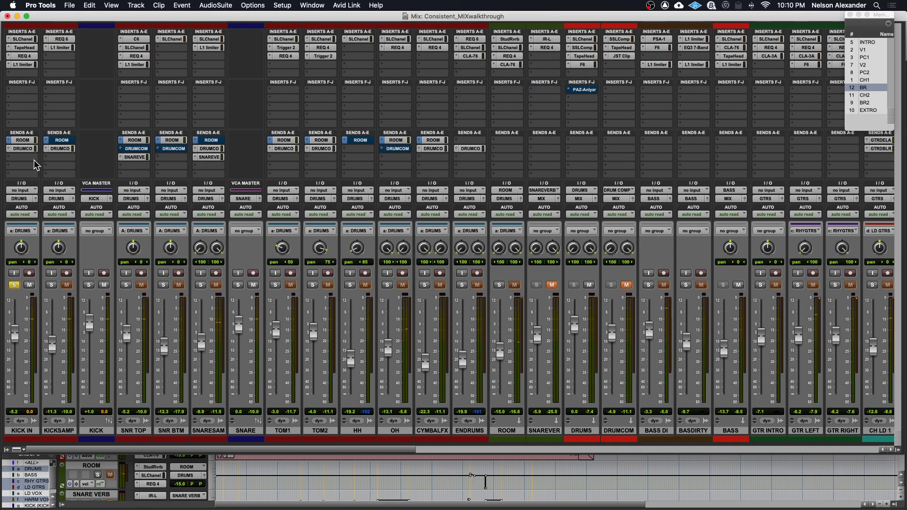
- Switch the solo from KICK IN to KICKSAMP, play it, and open its REQ 6 equalizer window
{"action": "left_click", "coordinate": [15, 286]}
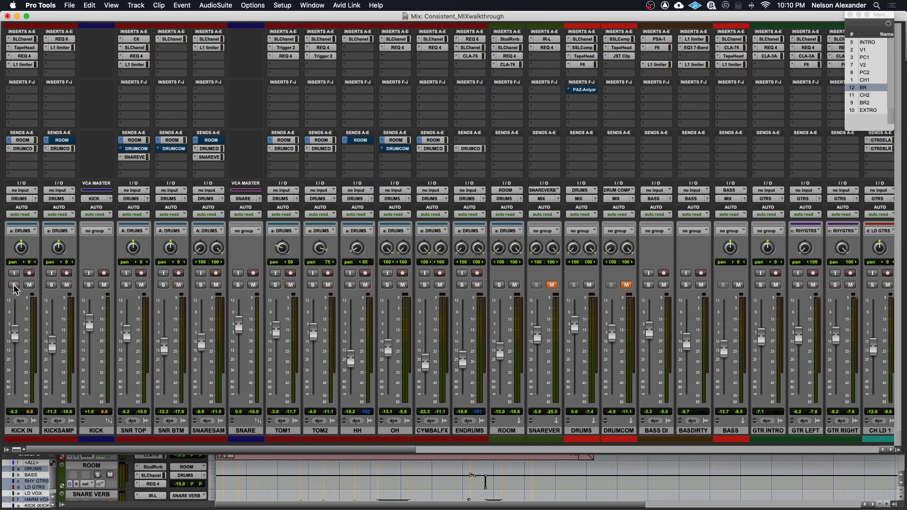
{"action": "left_click", "coordinate": [52, 285]}
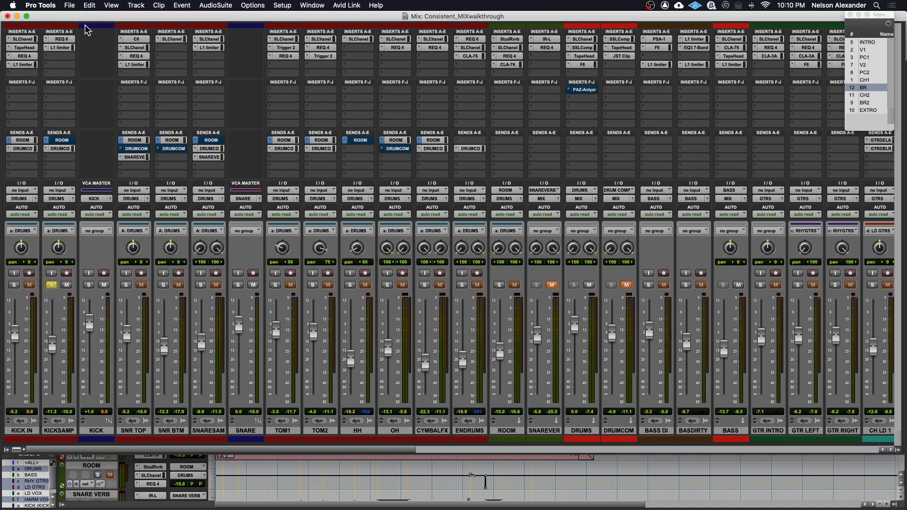
{"action": "key", "text": "space"}
{"action": "left_click", "coordinate": [64, 40]}
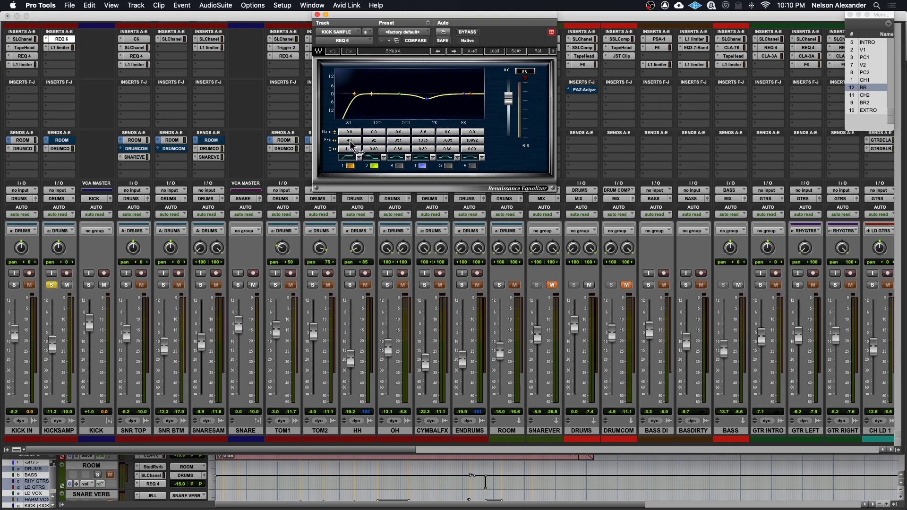
- Solo the KICK VCA instead of KICKSAMP and try boosting band 4 in the kick sample's REQ 6 during playback, undoing the boosts
{"action": "left_click_drag", "start_coordinate": [425, 132], "coordinate": [424, 104]}
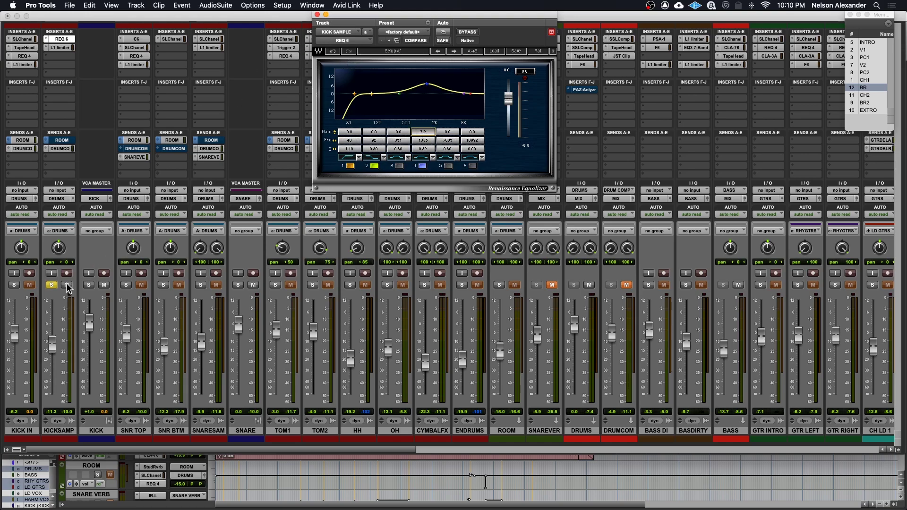
{"action": "left_click", "coordinate": [89, 285]}
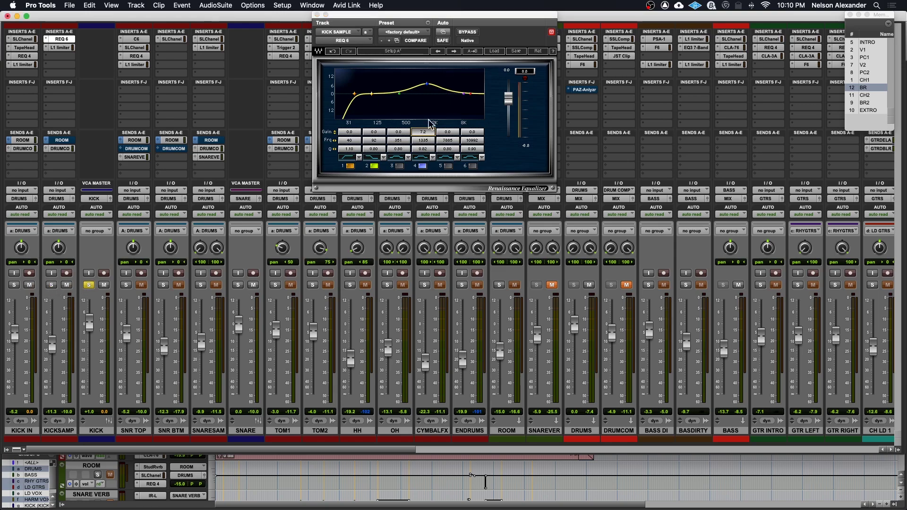
{"action": "left_click", "coordinate": [334, 50]}
{"action": "key", "text": "space"}
{"action": "left_click_drag", "start_coordinate": [423, 132], "coordinate": [423, 97]}
{"action": "left_click", "coordinate": [333, 51]}
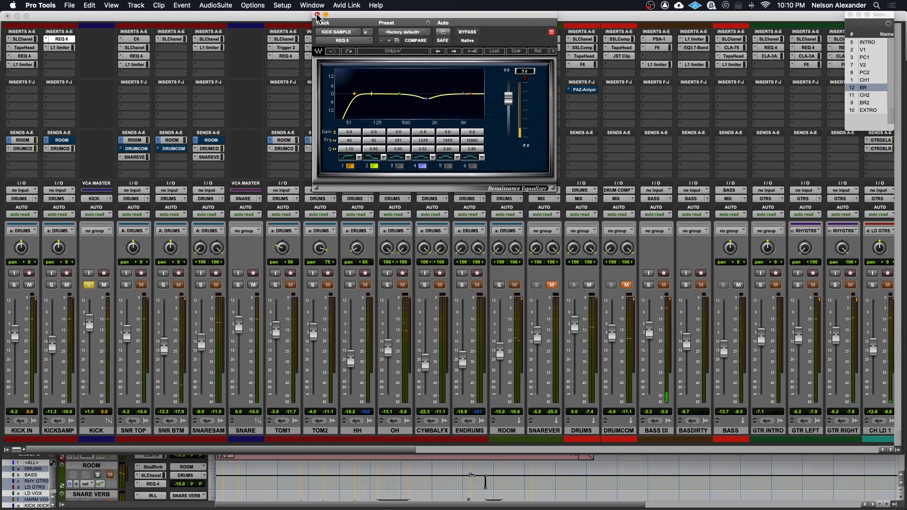
- Compare the EQ settings in KICK IN's SSLChannel and the kick sample's REQ 6, and play the combined kick
{"action": "left_click", "coordinate": [53, 39]}
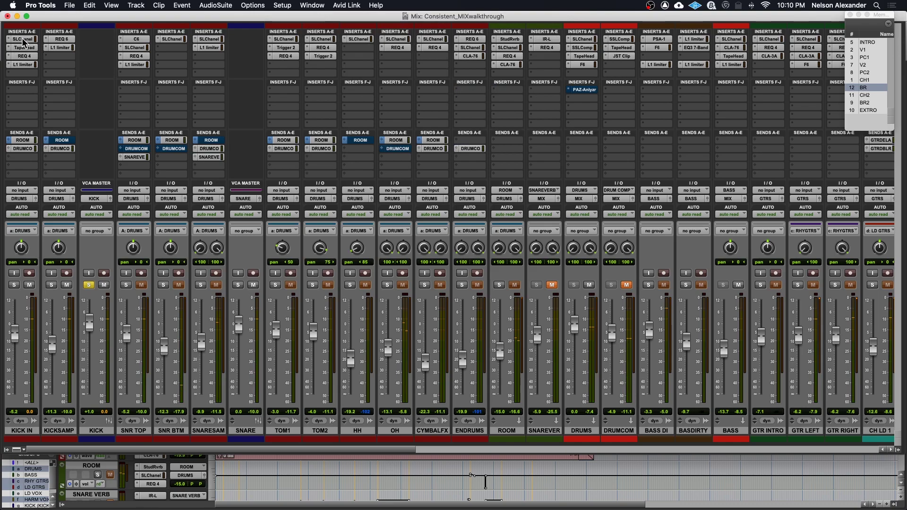
{"action": "left_click", "coordinate": [21, 39]}
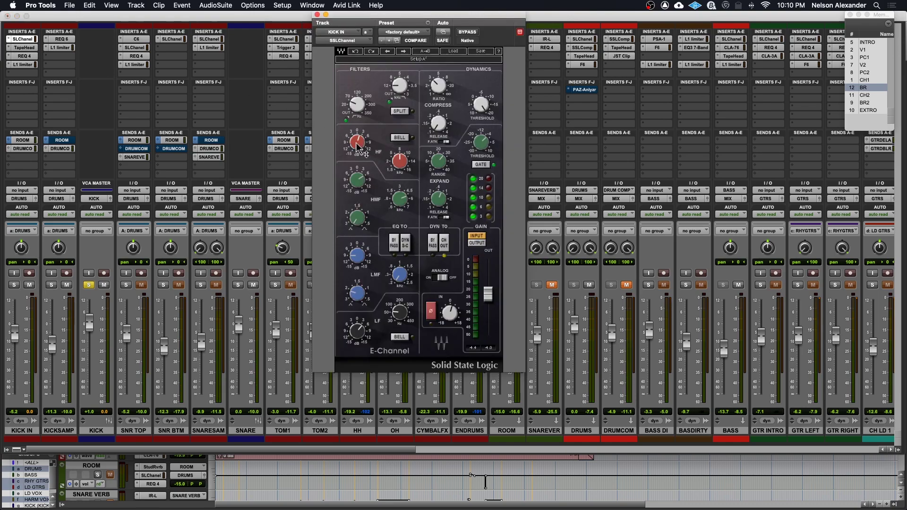
{"action": "left_click", "coordinate": [62, 40]}
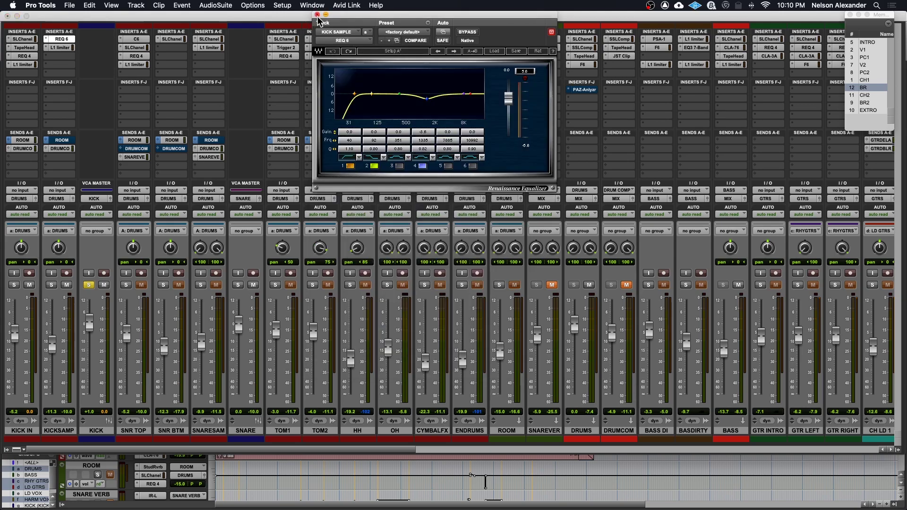
{"action": "left_click", "coordinate": [318, 15]}
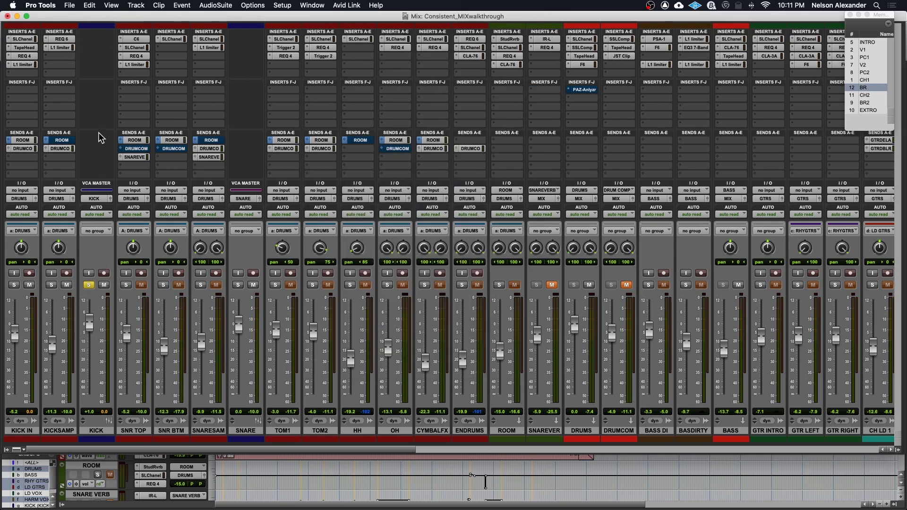
{"action": "key", "text": "space"}
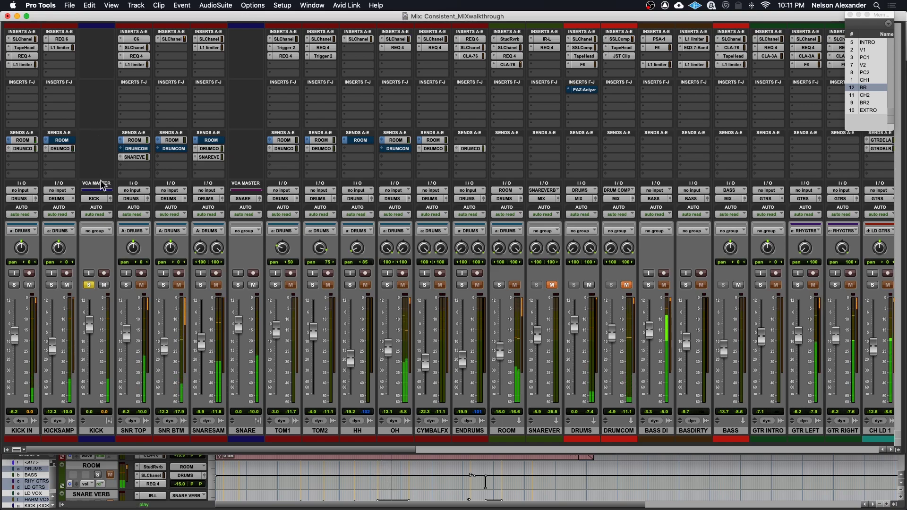
- Switch the solo from the KICK VCA to SNR TOP, bypass all four of its inserts, and play the dry snare
{"action": "left_click", "coordinate": [89, 285]}
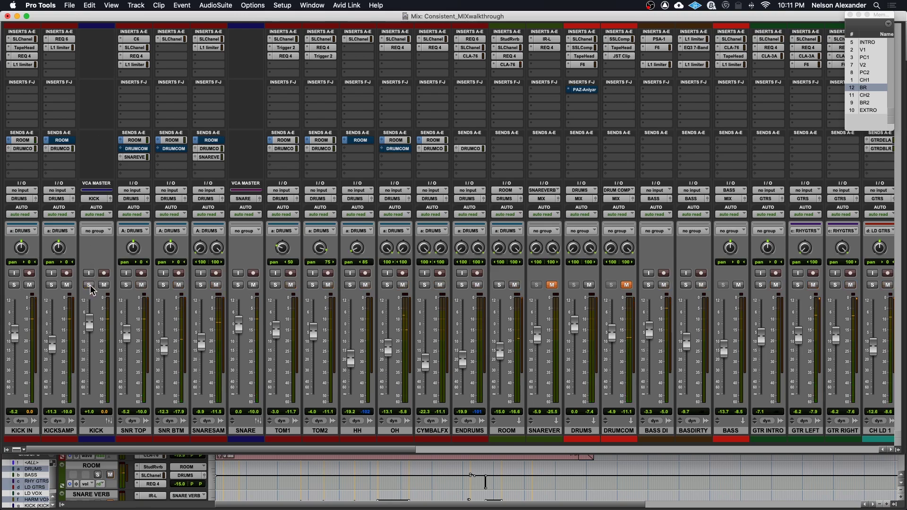
{"action": "left_click", "coordinate": [126, 285]}
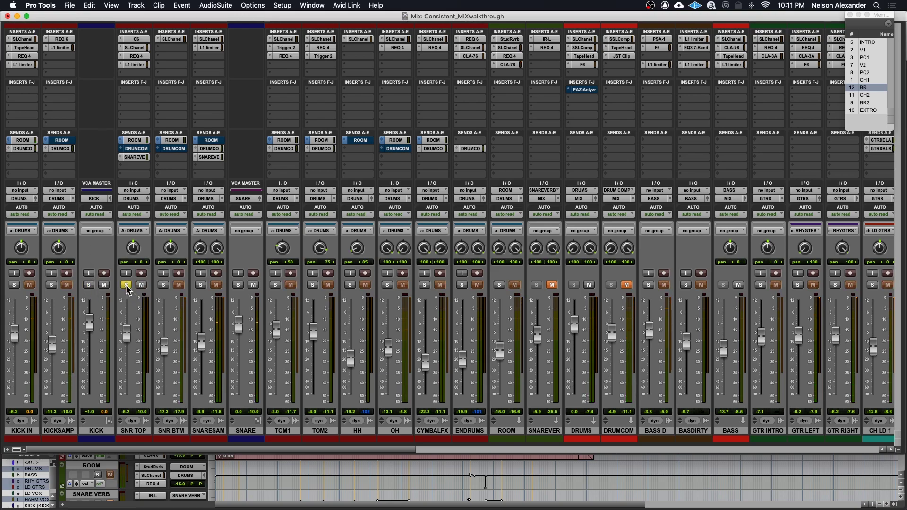
{"action": "left_click_drag", "start_coordinate": [141, 66], "coordinate": [139, 43]}
{"action": "key", "text": "super+equal"}
{"action": "key", "text": "space"}
{"action": "key", "text": "super+equal"}
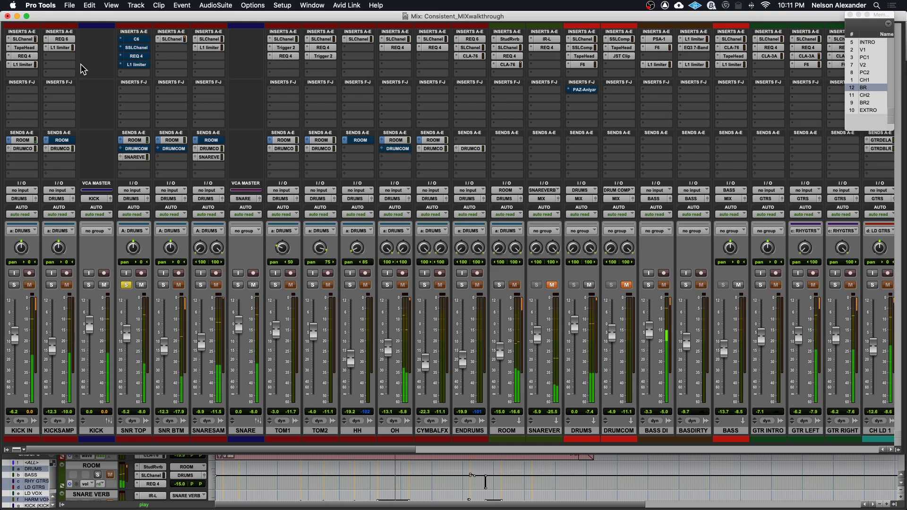
- Reactivate the C6 insert on SNR TOP and compare the snare with it bypassed and active during playback
{"action": "left_click", "coordinate": [137, 42], "text": "super"}
{"action": "left_click", "coordinate": [135, 42]}
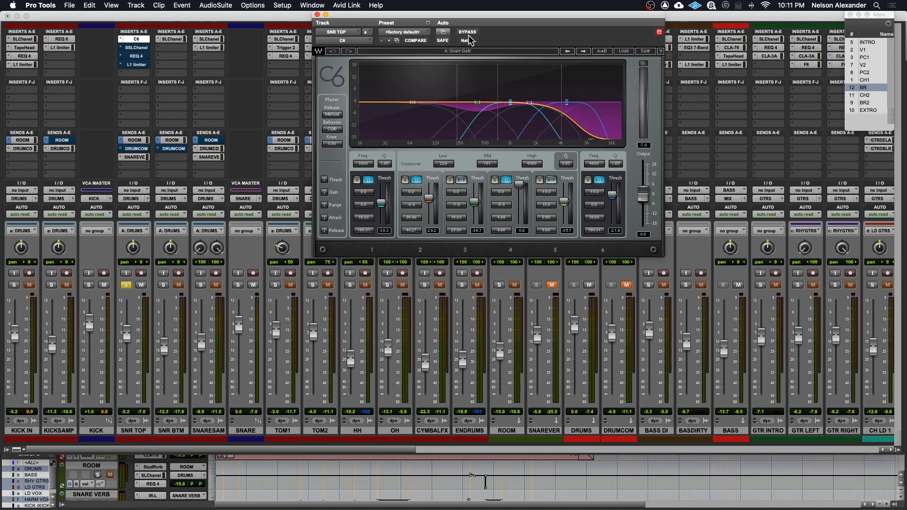
{"action": "key", "text": "space"}
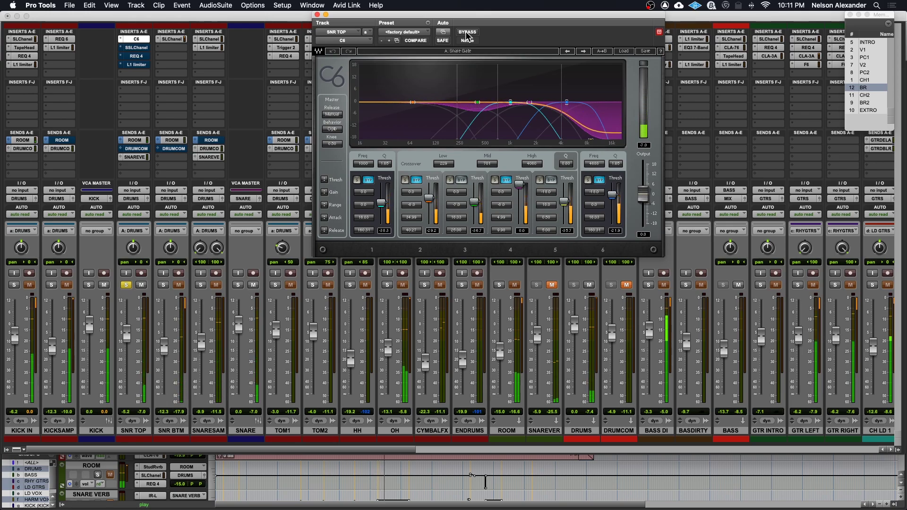
{"action": "left_click", "coordinate": [467, 32]}
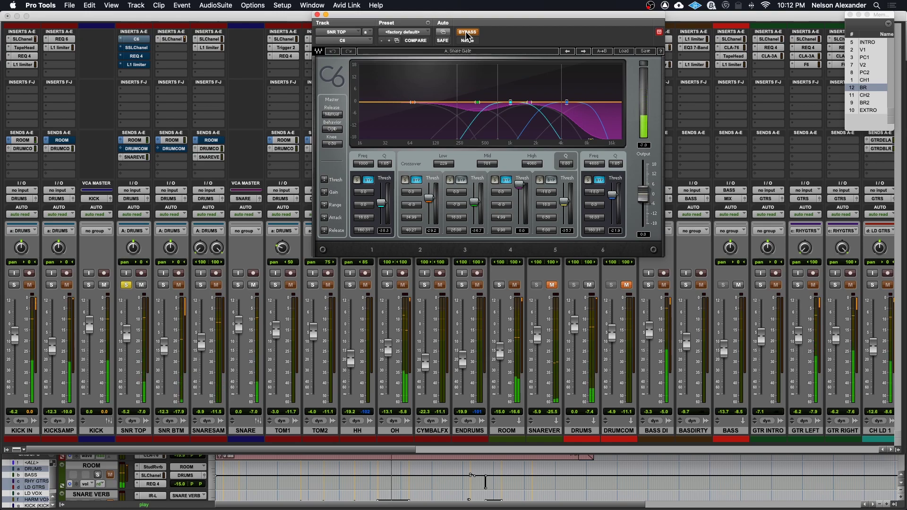
{"action": "left_click", "coordinate": [467, 32]}
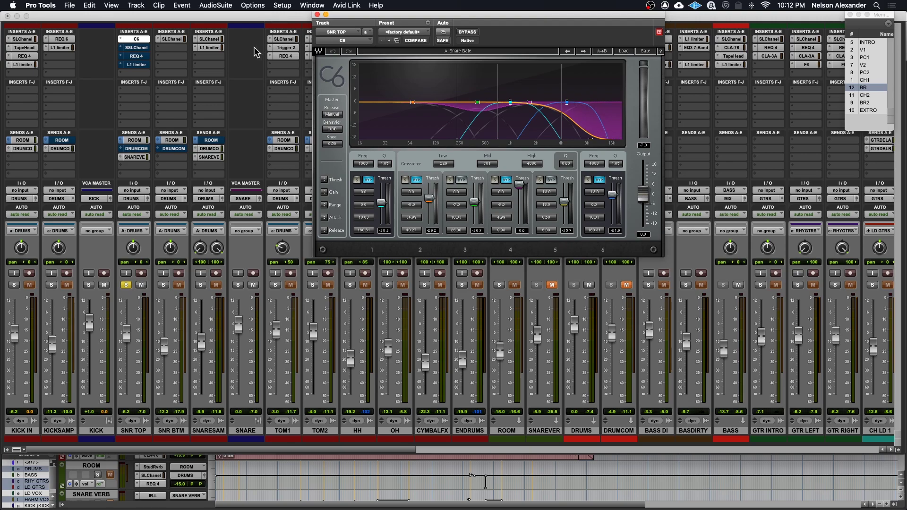
- Reactivate the SSLChannel insert on SNR TOP, open its window in place of the C6, and play the snare
{"action": "left_click", "coordinate": [318, 15]}
{"action": "left_click", "coordinate": [139, 49], "text": "super"}
{"action": "left_click", "coordinate": [136, 48]}
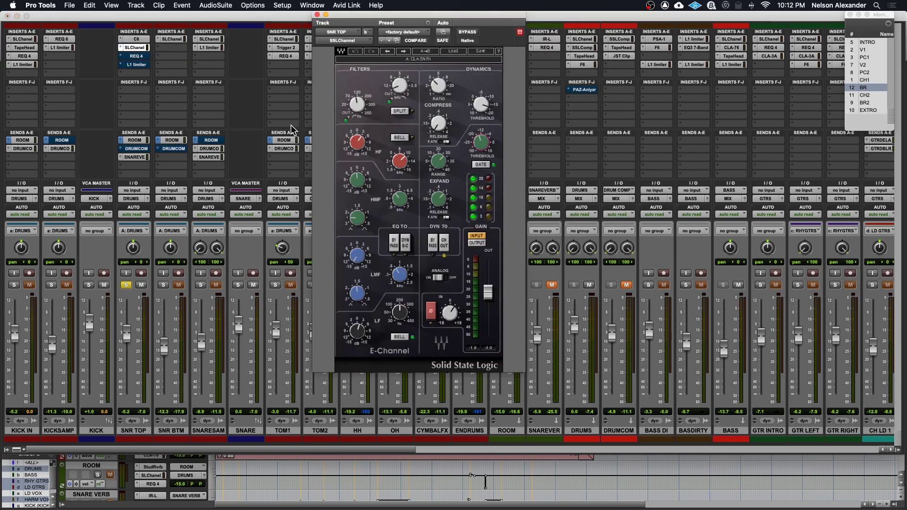
{"action": "key", "text": "space"}
- Examine the HF settings in the snare's SSLChannel, and try adjusting its LMF gain during playback, undoing the change
{"action": "mouse_move", "coordinate": [359, 143]}
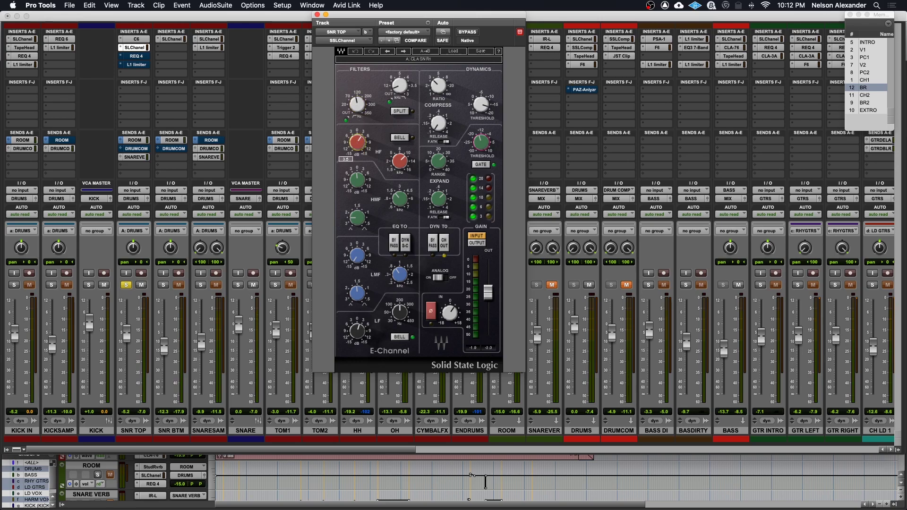
{"action": "mouse_move", "coordinate": [400, 161]}
{"action": "left_click_drag", "start_coordinate": [400, 274], "coordinate": [358, 254]}
{"action": "key", "text": "space"}
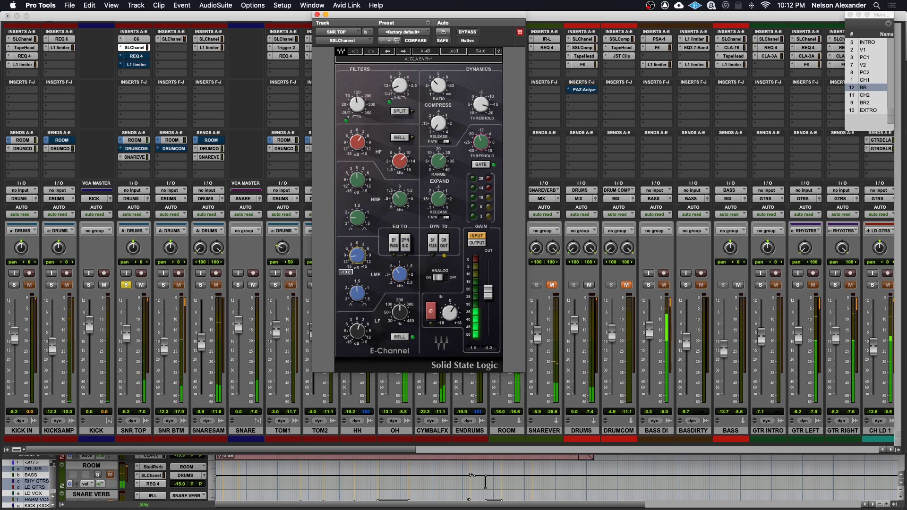
{"action": "left_click", "coordinate": [355, 52]}
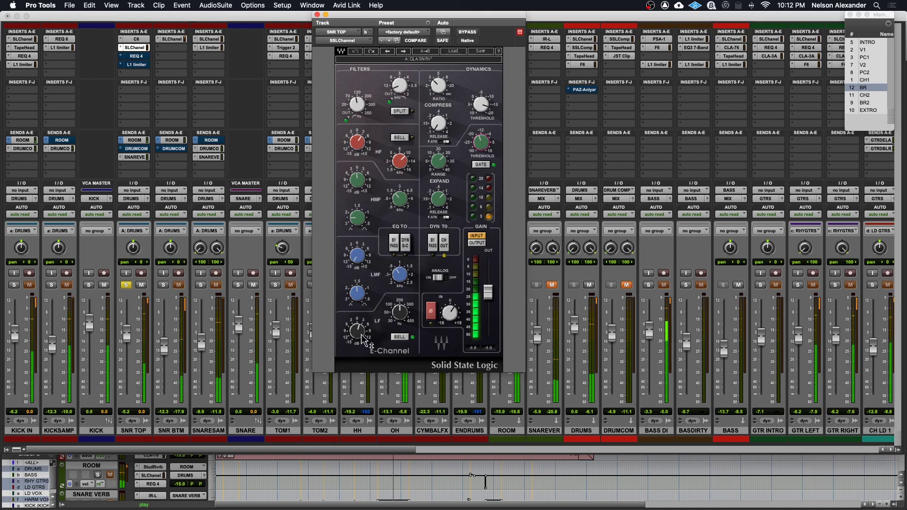
- Play the snare while examining the SSLChannel's LF gain and frequency and its gate threshold
{"action": "left_click_drag", "start_coordinate": [358, 335], "coordinate": [358, 331]}
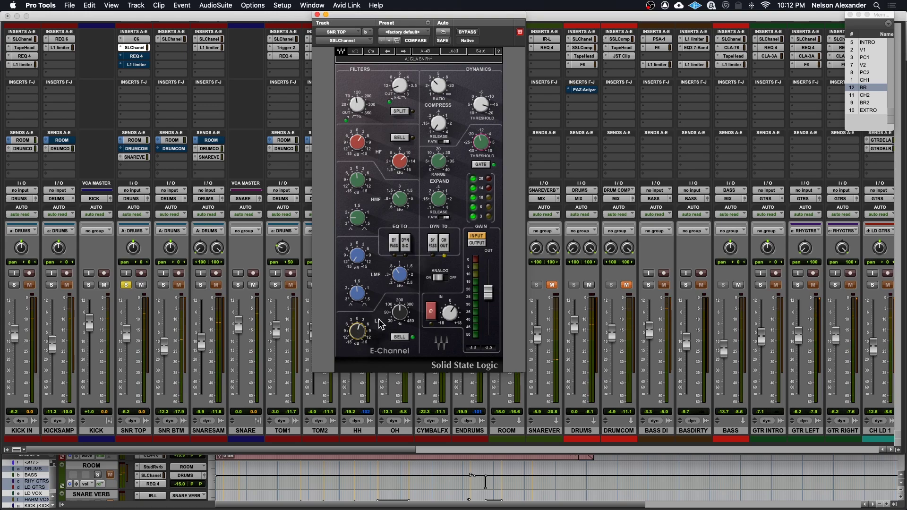
{"action": "left_click", "coordinate": [400, 312]}
{"action": "key", "text": "space"}
{"action": "key", "text": "space"}
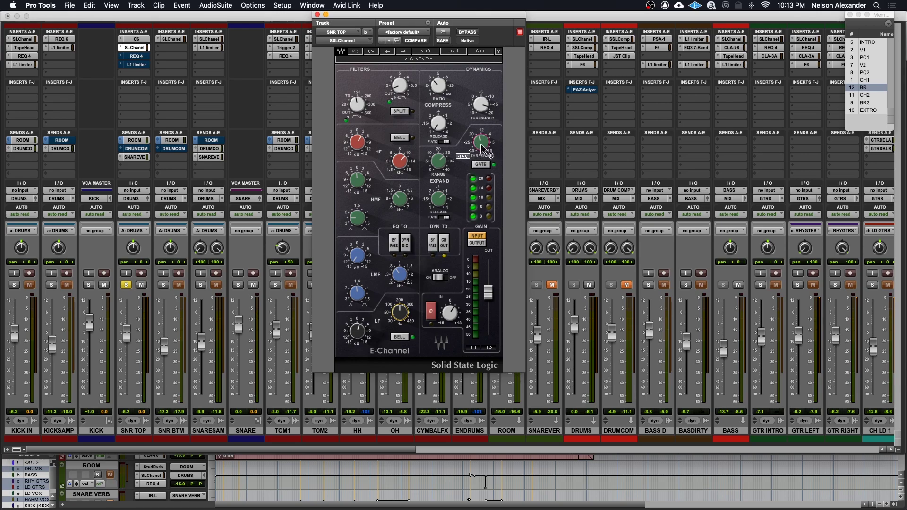
- Move the SSLChannel window aside, place the playback start at 14|4|480 just after the tom hits in the Edit window, and play the snare
{"action": "key", "text": "super+equal"}
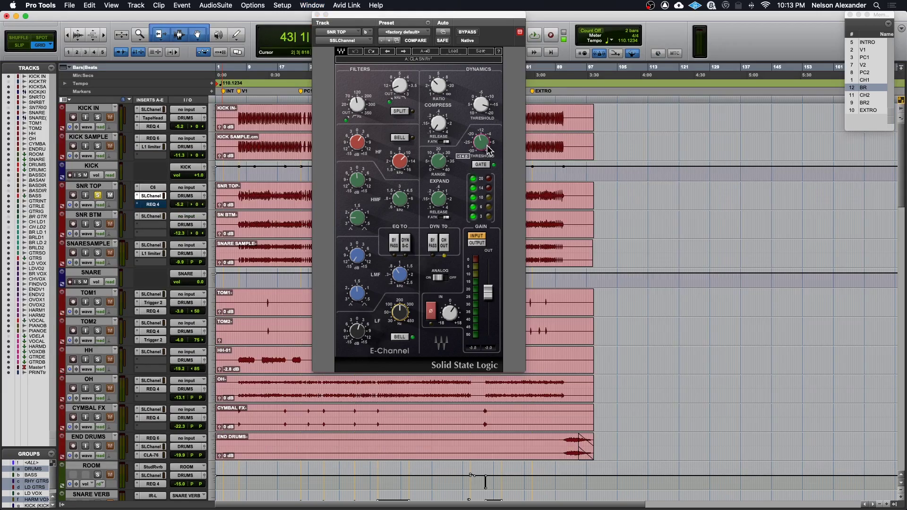
{"action": "left_click_drag", "start_coordinate": [391, 17], "coordinate": [520, 17]}
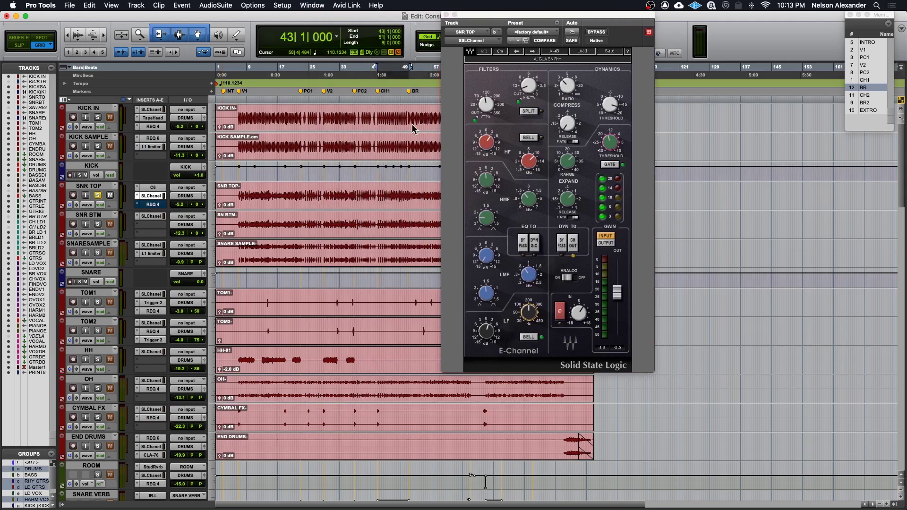
{"action": "left_click", "coordinate": [328, 301]}
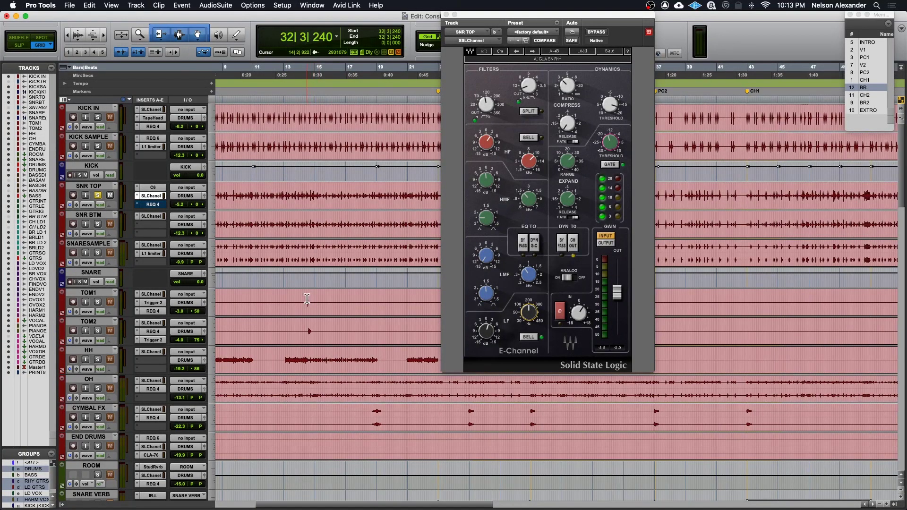
{"action": "left_click", "coordinate": [312, 300]}
{"action": "key", "text": "super+bracketright"}
{"action": "key", "text": "super+bracketright"}
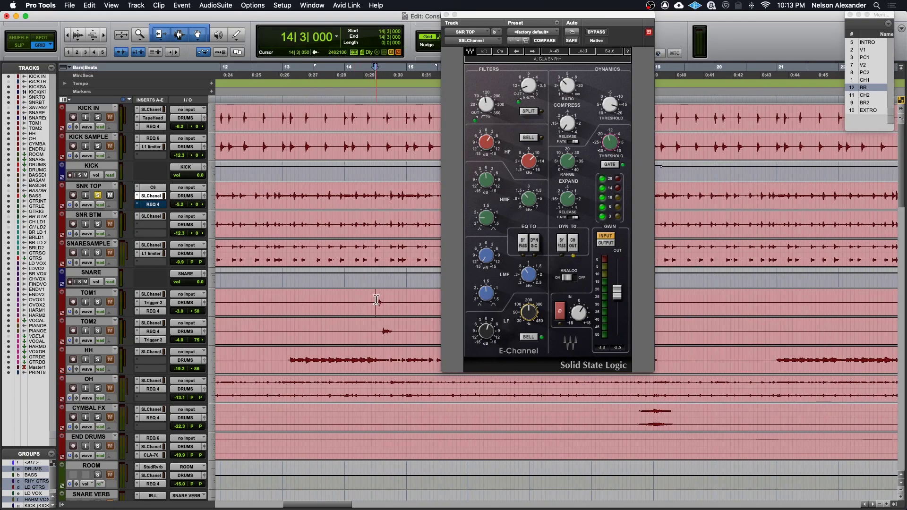
{"action": "left_click", "coordinate": [399, 297]}
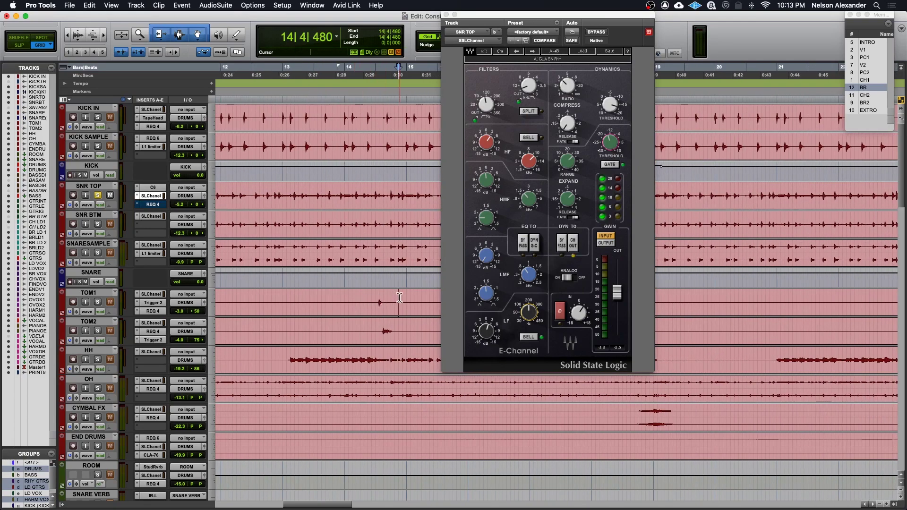
{"action": "key", "text": "space"}
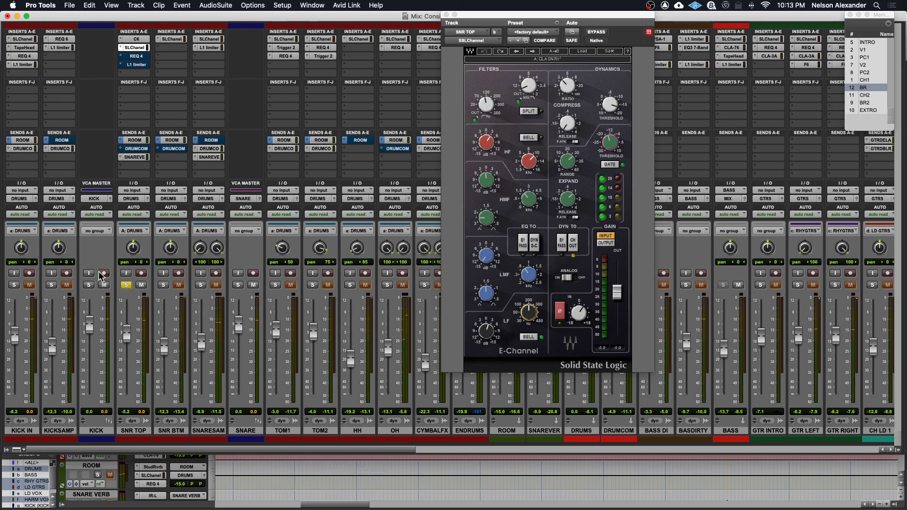
- Clear the solo on SNR TOP and reactivate its REQ 4 insert, opening the equalizer window in place of the SSLChannel
{"action": "left_click", "coordinate": [126, 285]}
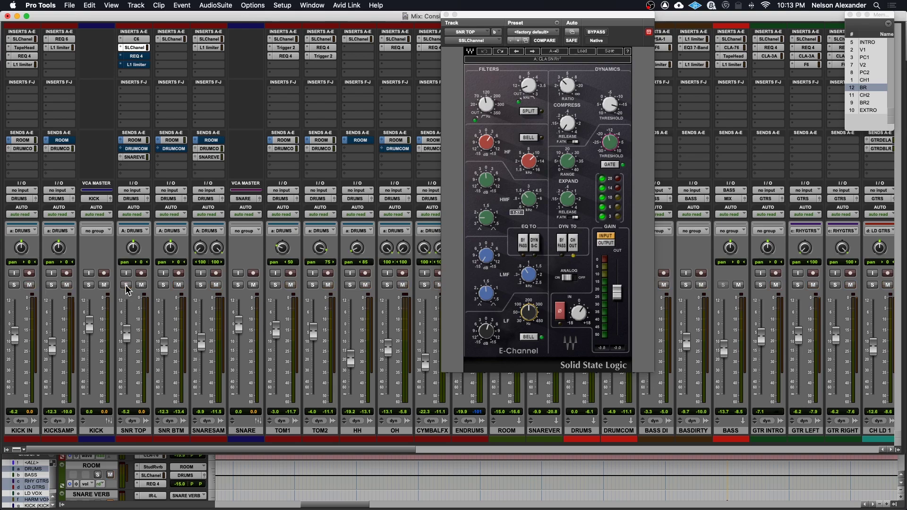
{"action": "left_click", "coordinate": [446, 14]}
{"action": "left_click", "coordinate": [137, 57]}
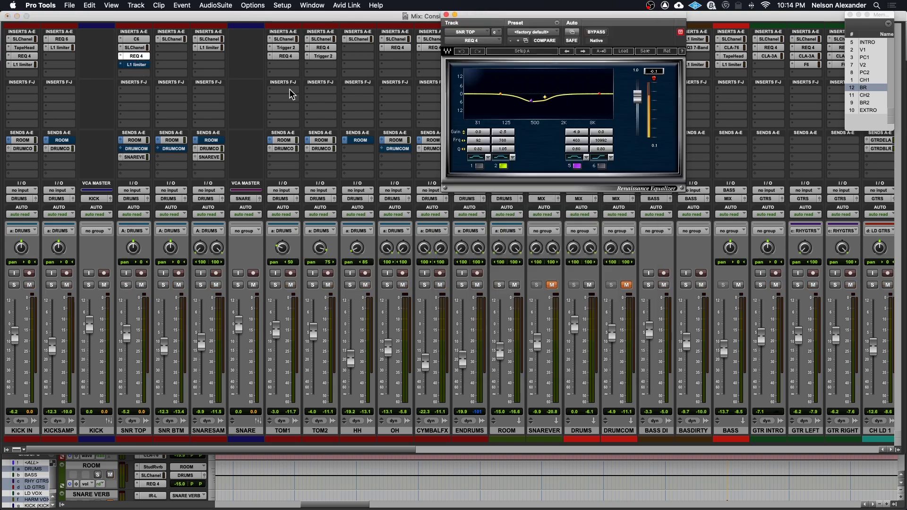
- Solo SNR TOP during playback and compare its sound with the REQ 4 insert bypassed and active
{"action": "key", "text": "space"}
{"action": "left_click", "coordinate": [126, 285]}
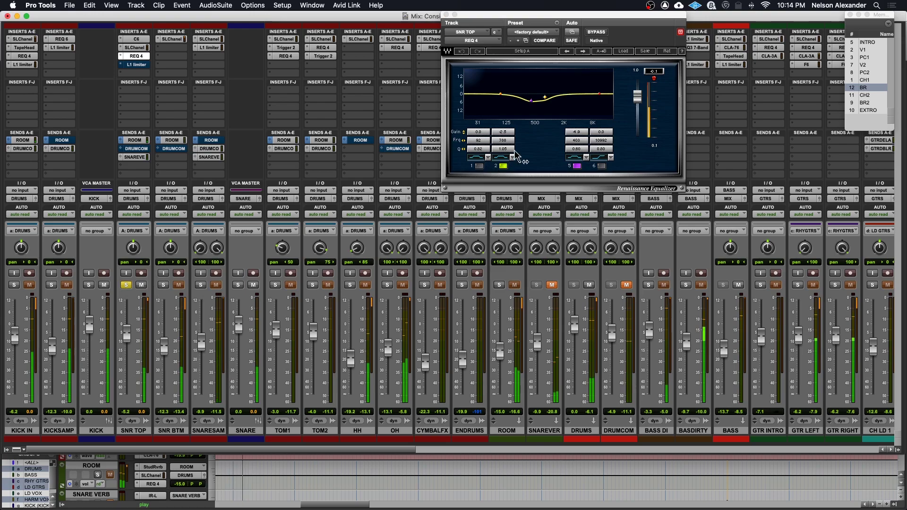
{"action": "left_click", "coordinate": [597, 32]}
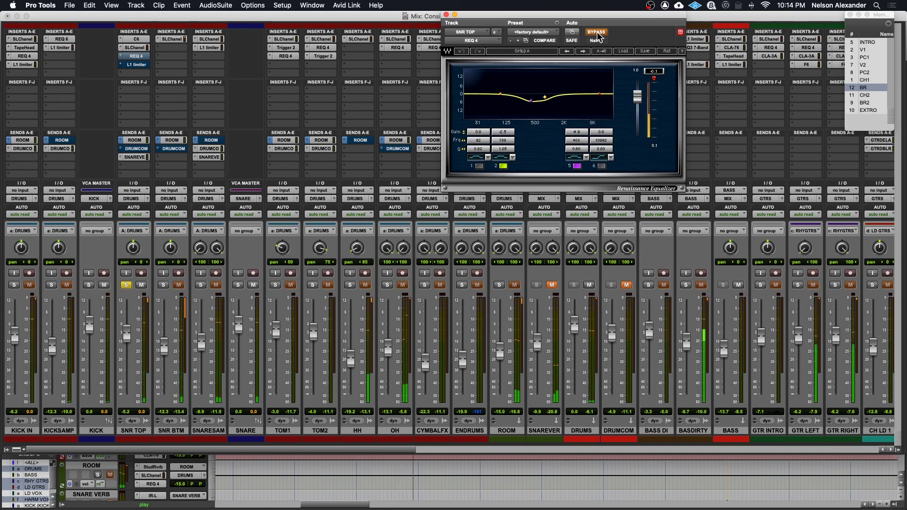
{"action": "left_click", "coordinate": [596, 32]}
- Try a large gain boost on band 5 of SNR TOP's REQ 4, undo it, and close the equalizer window
{"action": "left_click_drag", "start_coordinate": [576, 132], "coordinate": [576, 78]}
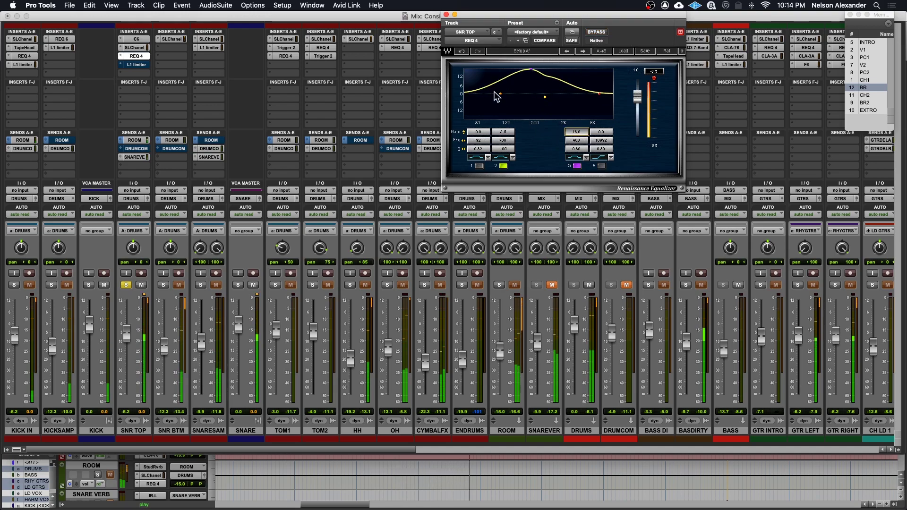
{"action": "left_click", "coordinate": [463, 52]}
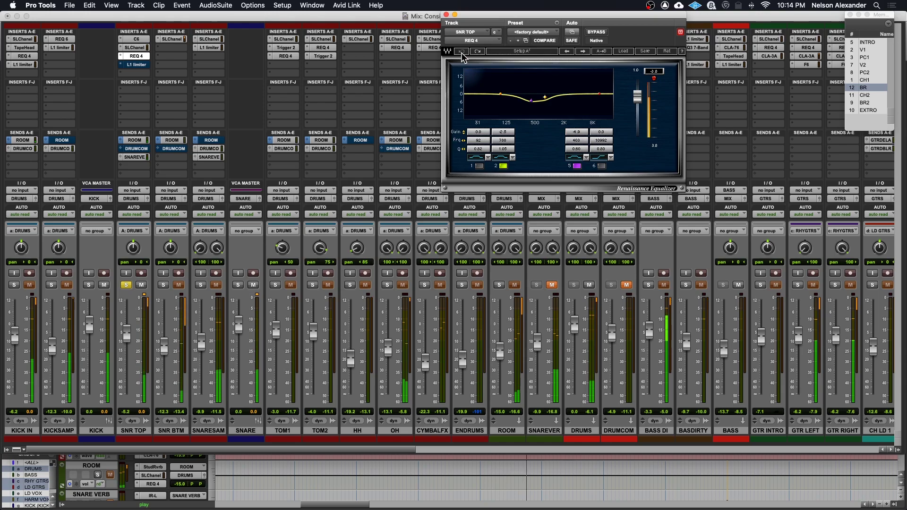
{"action": "left_click", "coordinate": [447, 15]}
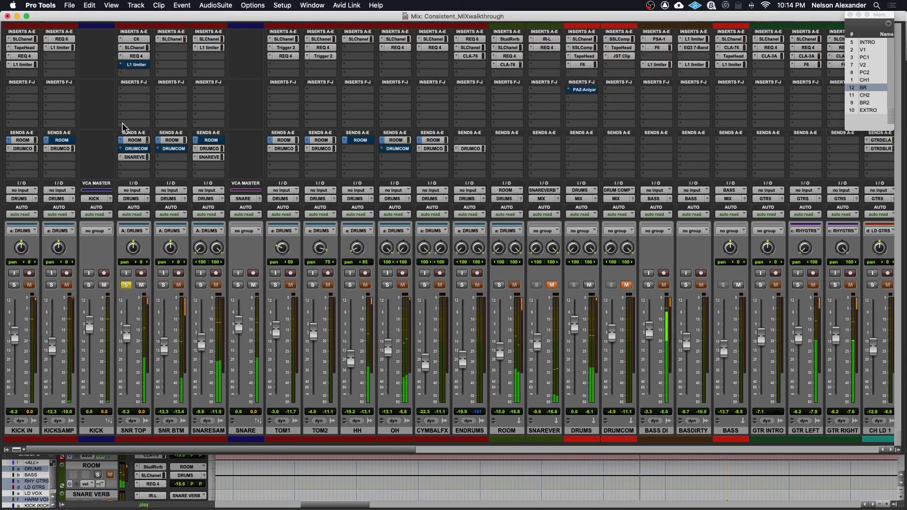
- Reactivate SNR TOP's L1 limiter, play from the CH1 marker while inspecting its threshold, and close the limiter window
{"action": "left_click", "coordinate": [136, 65]}
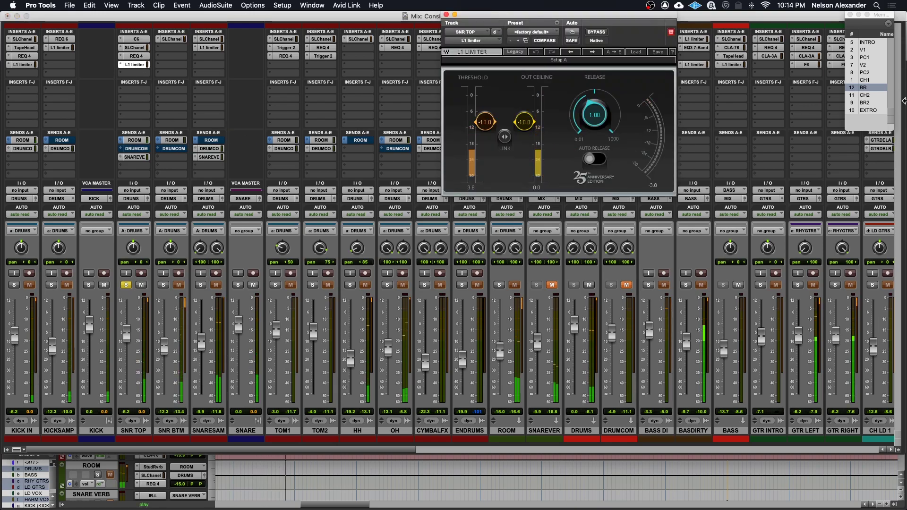
{"action": "left_click", "coordinate": [877, 81]}
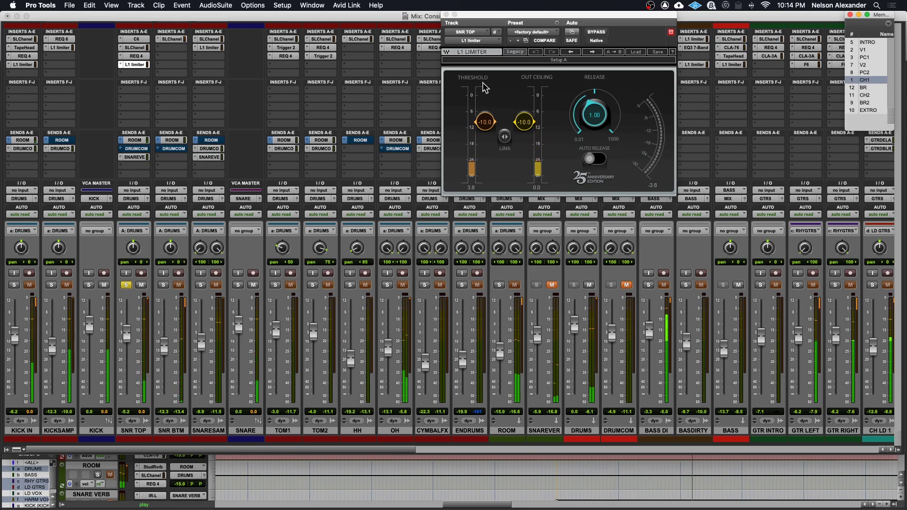
{"action": "left_click", "coordinate": [447, 14]}
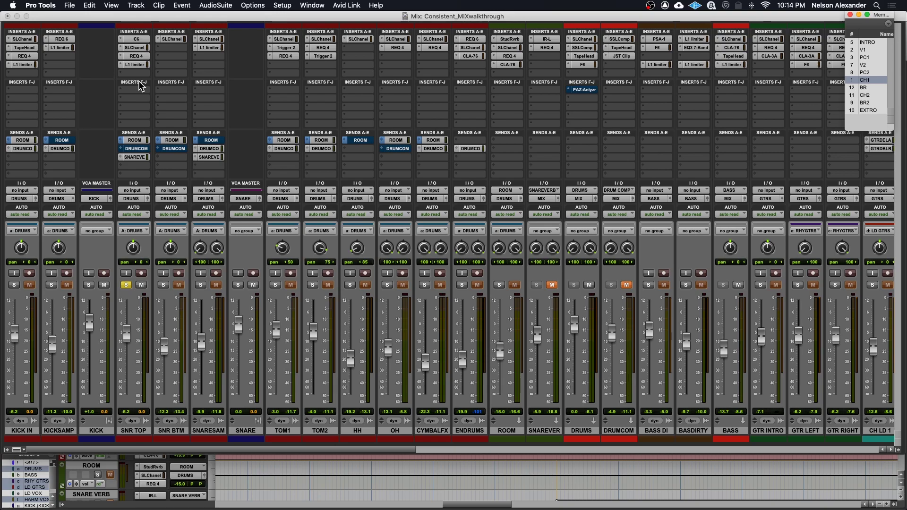
- Move the solo from SNR TOP to SNR BTM, open the bottom snare's SSLChannel, and start playback
{"action": "left_click", "coordinate": [163, 285]}
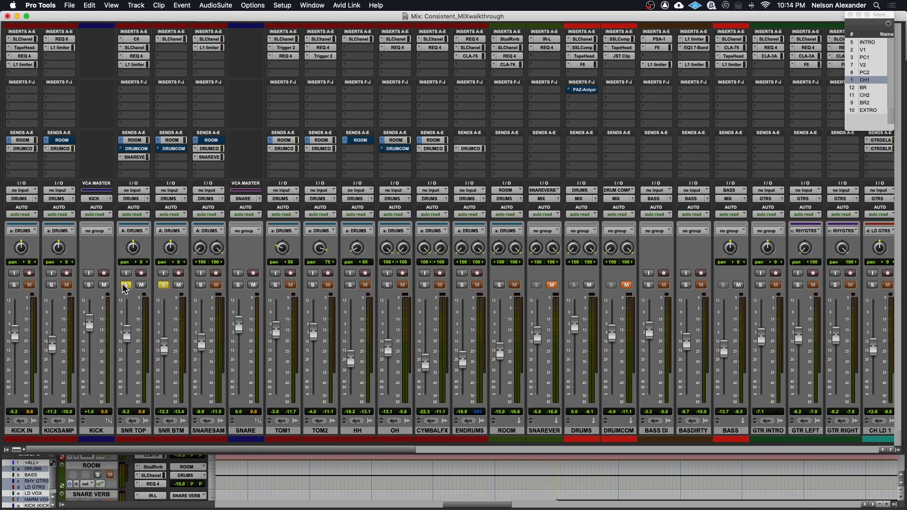
{"action": "left_click", "coordinate": [125, 285]}
{"action": "left_click", "coordinate": [163, 285]}
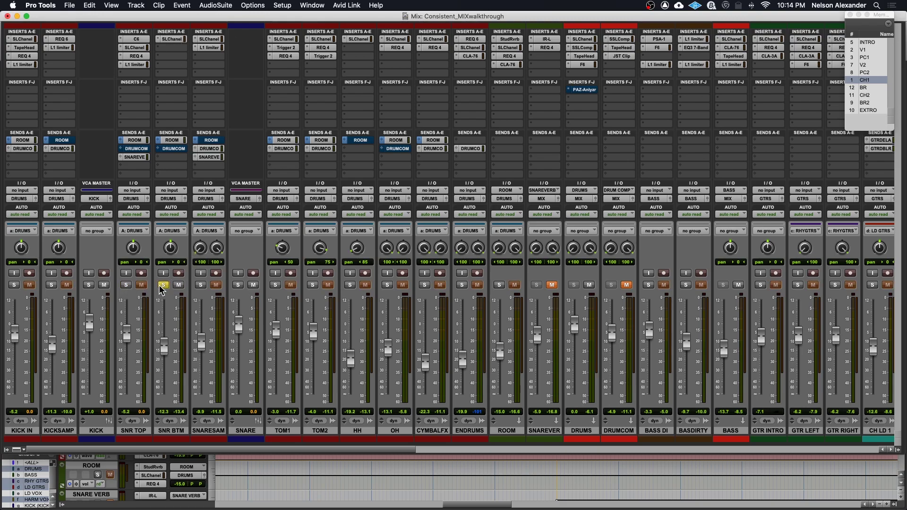
{"action": "left_click", "coordinate": [171, 38]}
{"action": "key", "text": "space"}
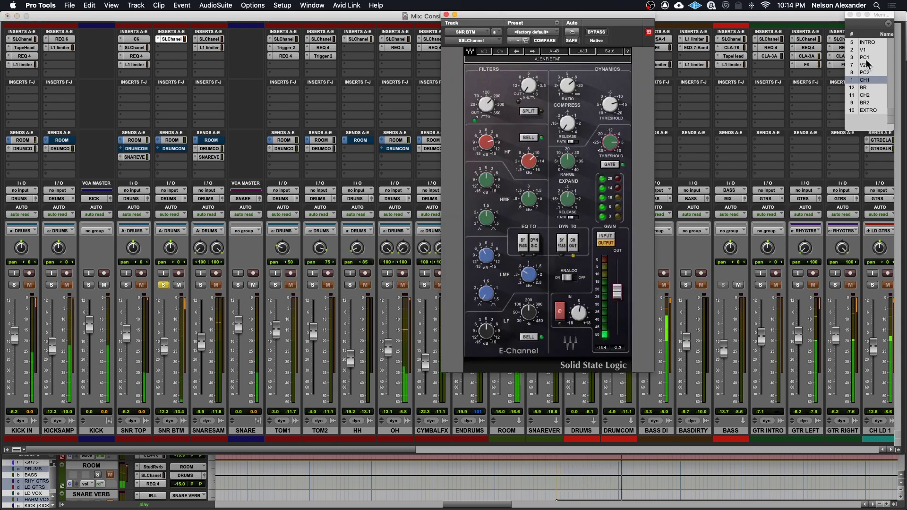
- Bring up the Edit window, place the playback start at 15|1|000, and play the bottom snare with the timeline zoomed out
{"action": "key", "text": "super+equal"}
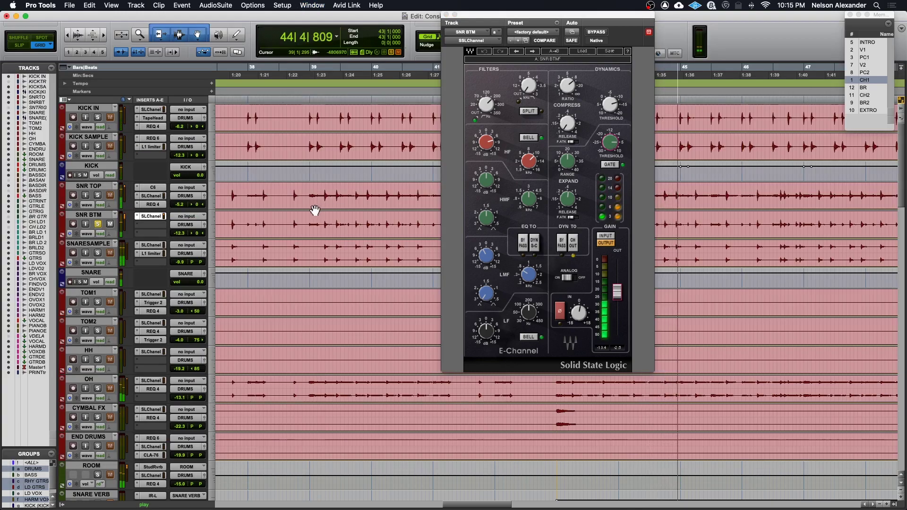
{"action": "key", "text": "space"}
{"action": "scroll", "coordinate": [316, 212], "scroll_direction": "left", "scroll_amount": 10}
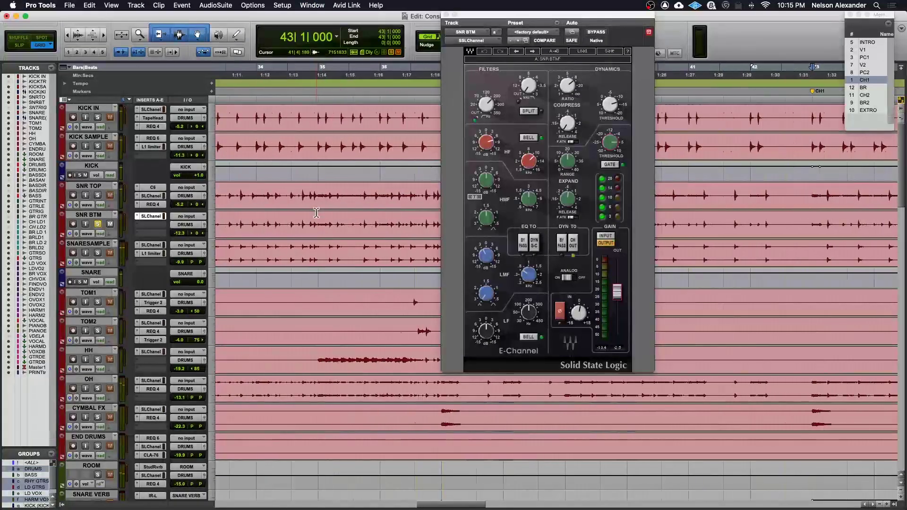
{"action": "scroll", "coordinate": [324, 244], "scroll_direction": "left", "scroll_amount": 12}
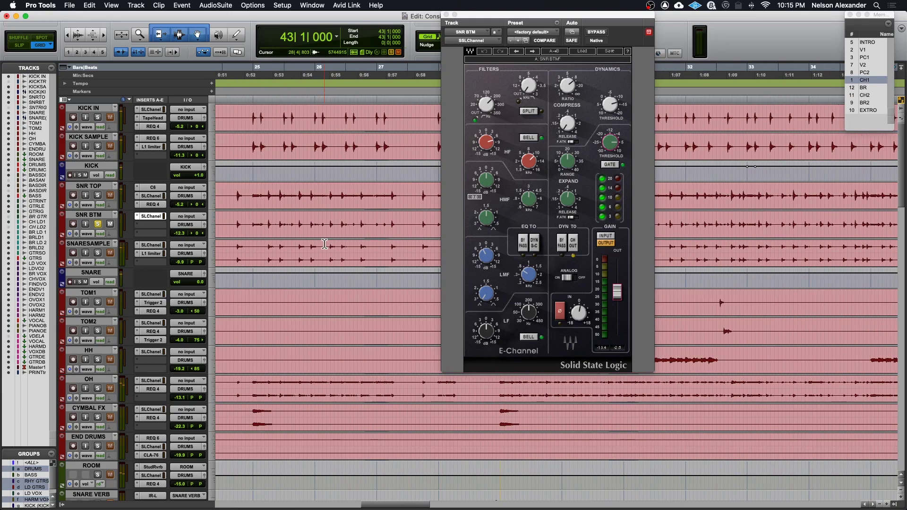
{"action": "left_click", "coordinate": [353, 299]}
{"action": "key", "text": "space"}
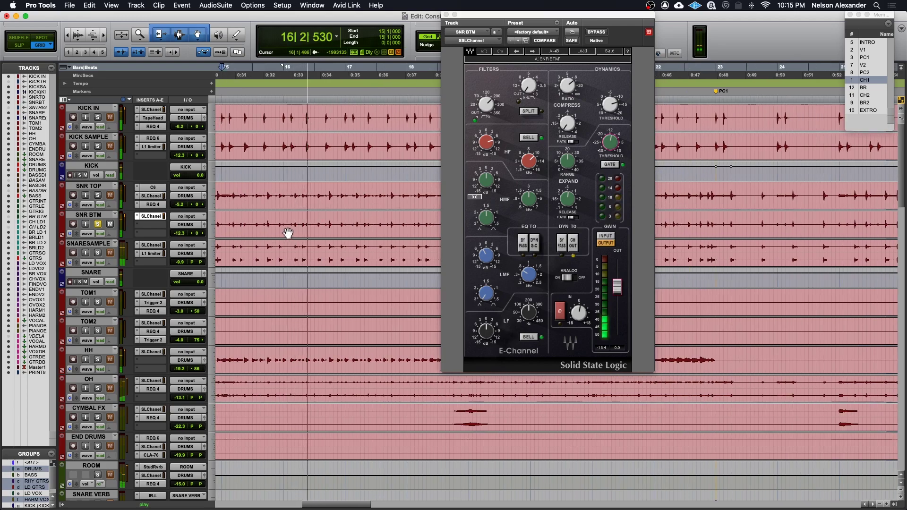
{"action": "key", "text": "super+bracketleft"}
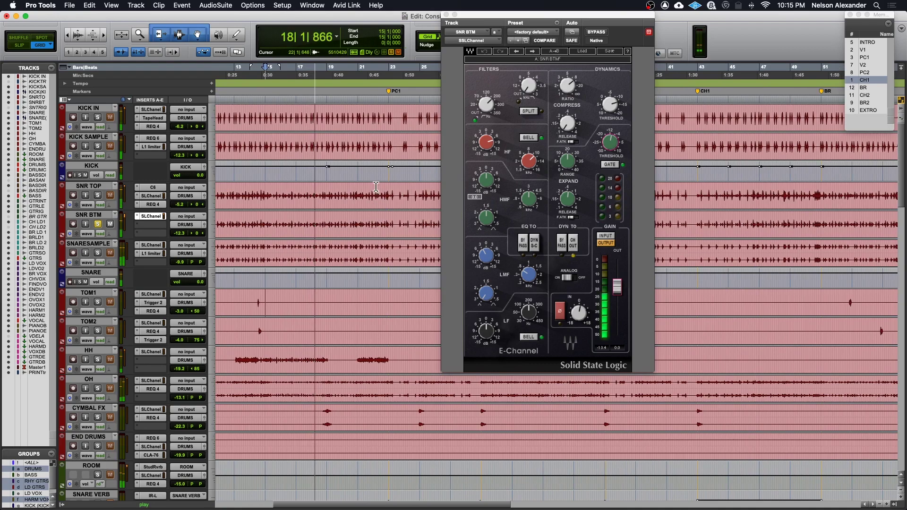
{"action": "key", "text": "space"}
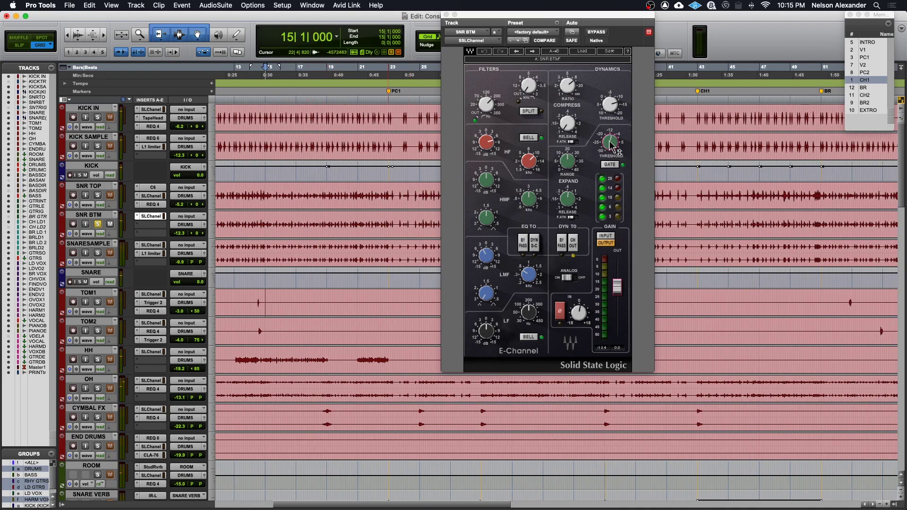
- Move the playback start to 13|3|240 and play the bottom snare while examining the SSLChannel's gate threshold
{"action": "key", "text": "space"}
{"action": "key", "text": "space"}
{"action": "left_click", "coordinate": [244, 296]}
{"action": "key", "text": "space"}
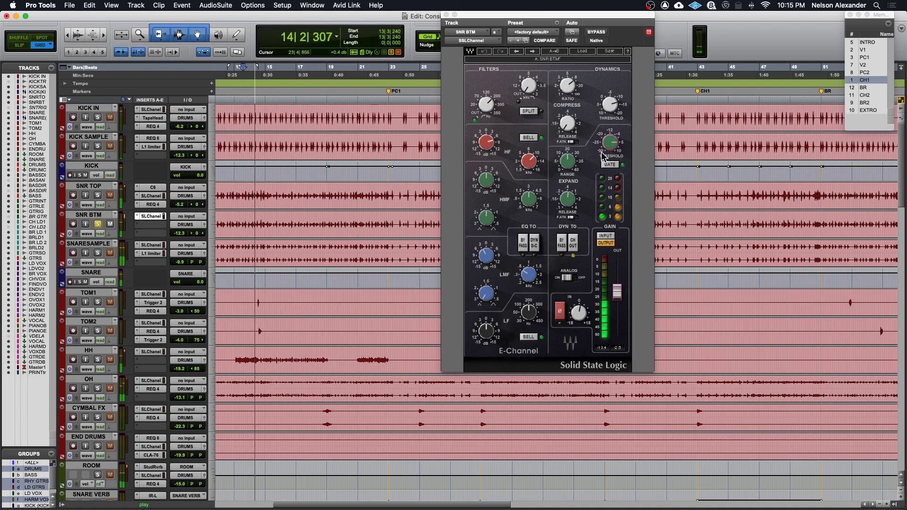
{"action": "mouse_move", "coordinate": [613, 157]}
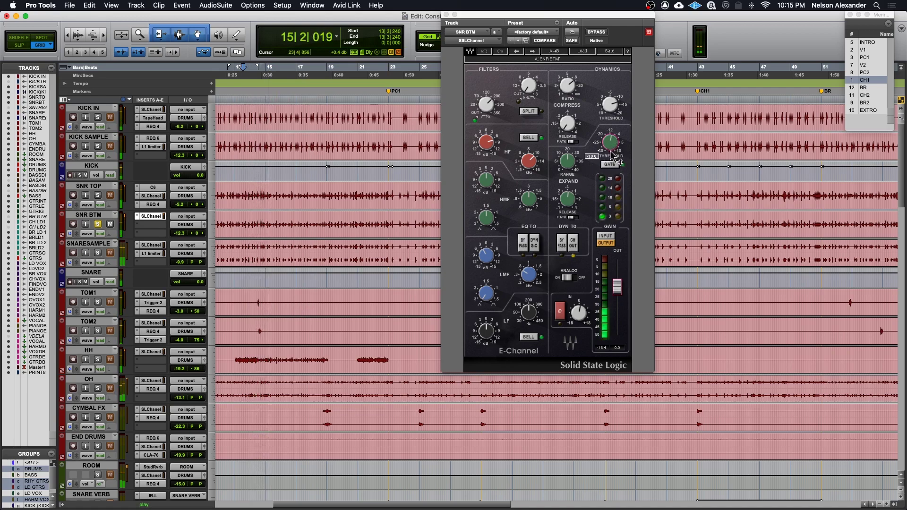
{"action": "key", "text": "space"}
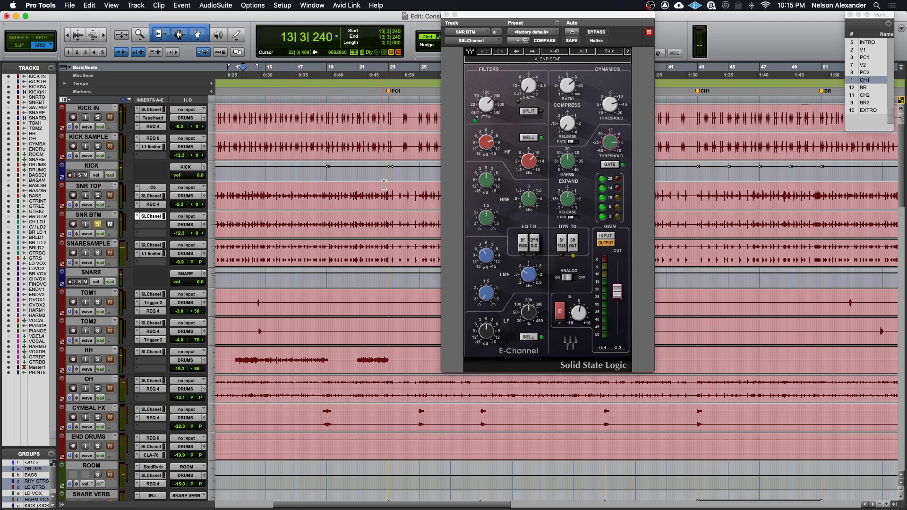
- Examine the high-pass filter, HF and LMF gain and frequency in the bottom snare's SSLChannel, and replay the passage
{"action": "left_click", "coordinate": [491, 115]}
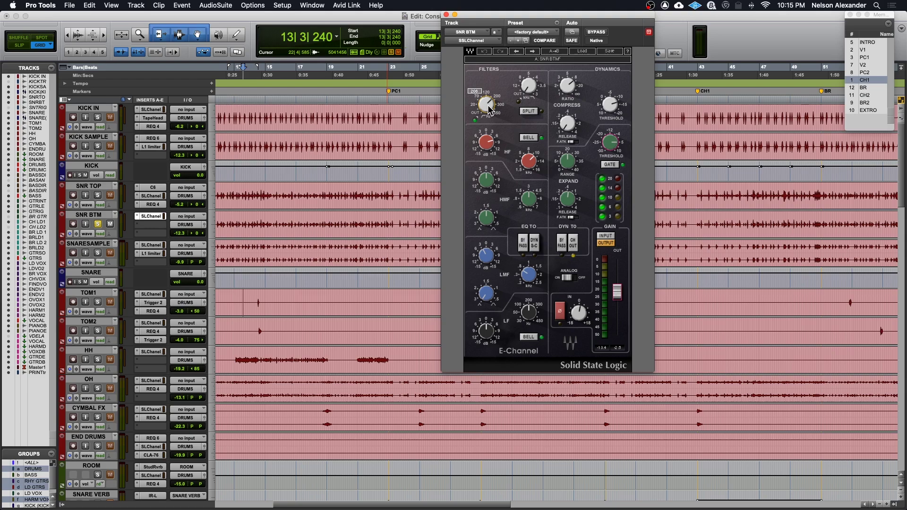
{"action": "left_click", "coordinate": [490, 144]}
{"action": "left_click", "coordinate": [529, 163]}
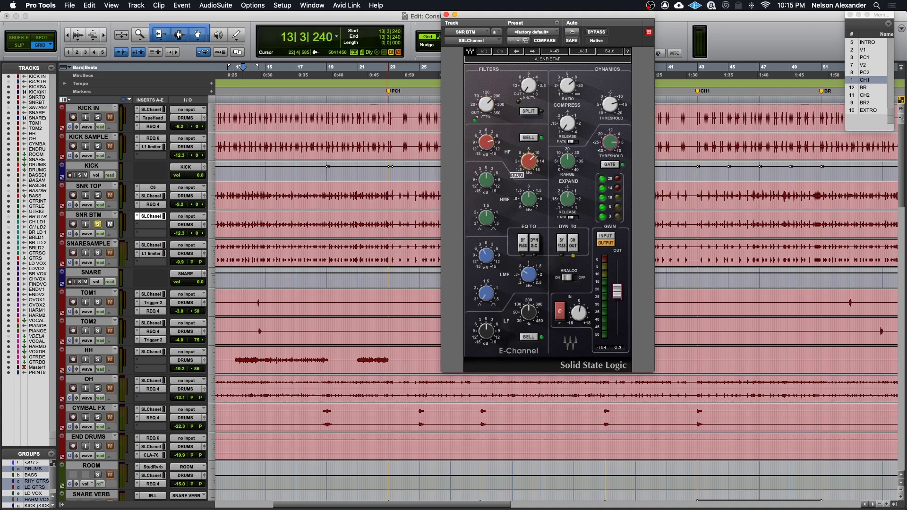
{"action": "left_click", "coordinate": [488, 258]}
{"action": "left_click", "coordinate": [527, 274]}
{"action": "key", "text": "space"}
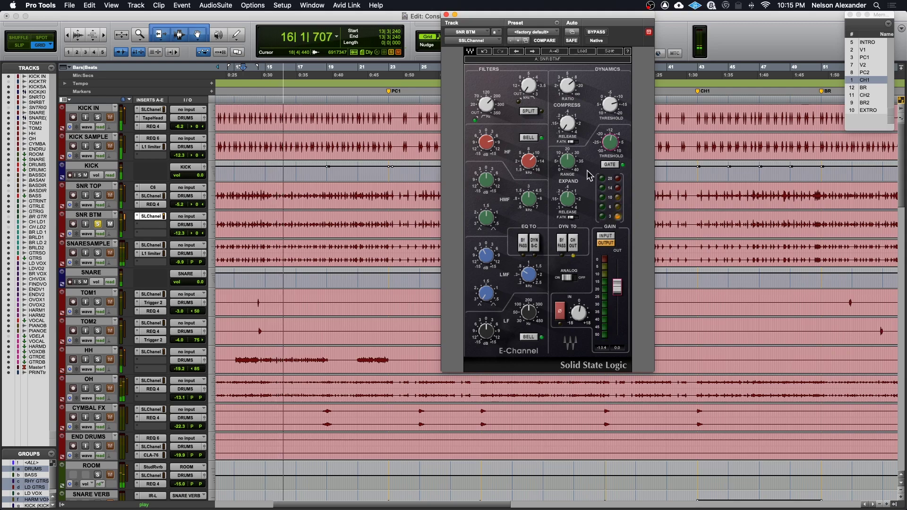
{"action": "key", "text": "space"}
- Play the soloed bottom snare from the PC1 marker
{"action": "left_click", "coordinate": [390, 92]}
{"action": "key", "text": "space"}
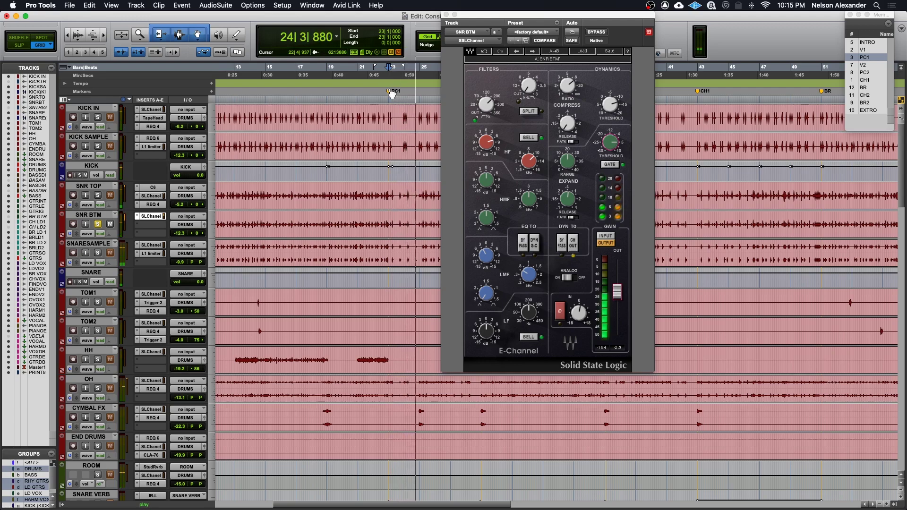
{"action": "key", "text": "space"}
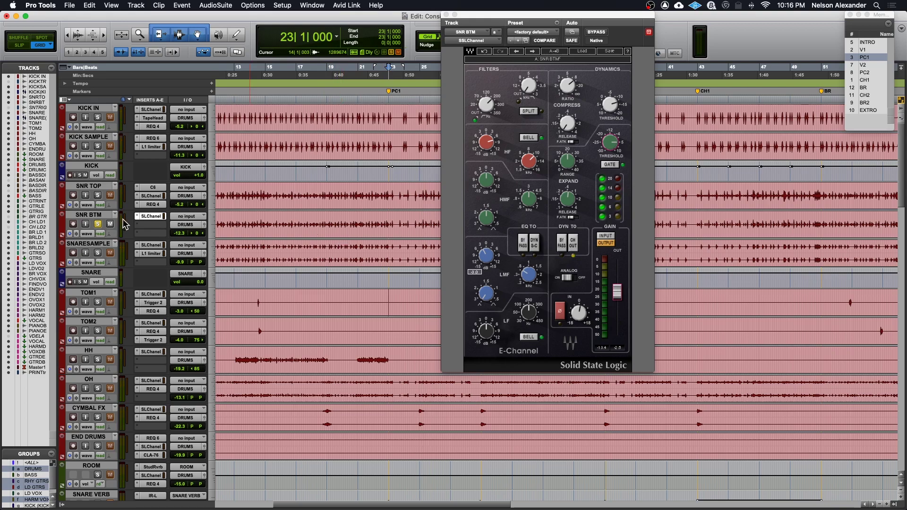
- Clear the SNR BTM solo, solo SNARESAM in the Mix window, and play it from the CH1 marker
{"action": "left_click", "coordinate": [98, 225]}
{"action": "key", "text": "super+equal"}
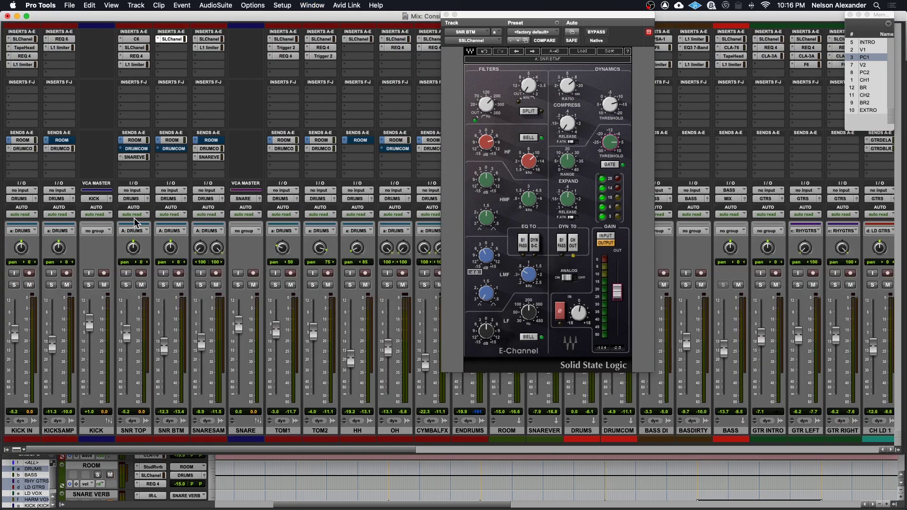
{"action": "left_click", "coordinate": [201, 285]}
{"action": "left_click", "coordinate": [871, 80]}
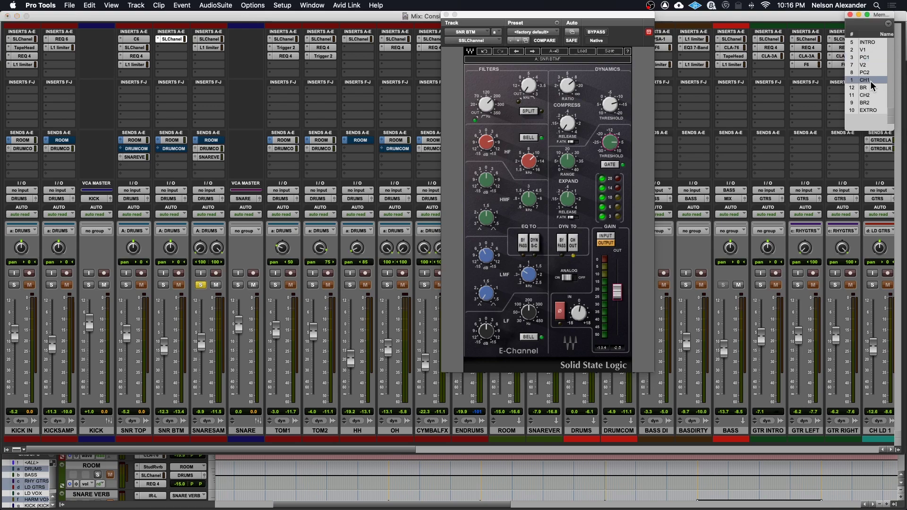
{"action": "key", "text": "space"}
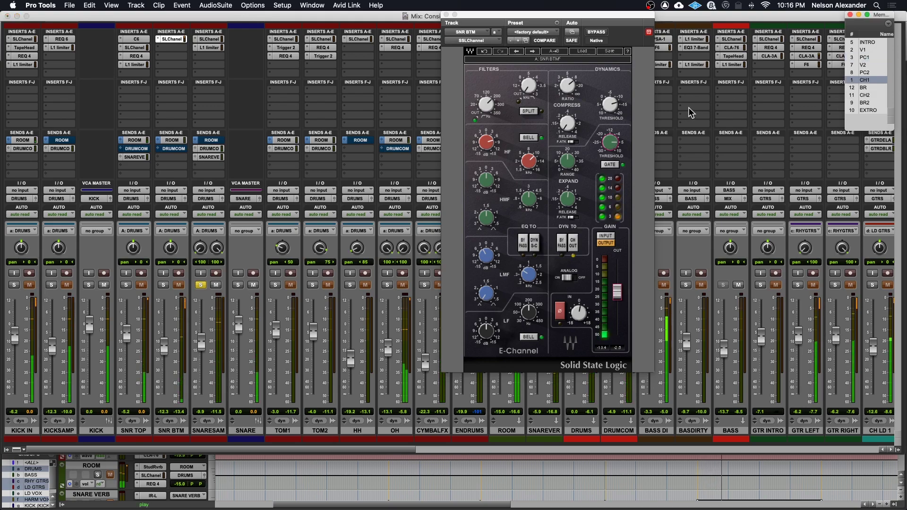
- Examine the LMF settings in SNARESAM's SSLChannel, and inspect its L1 limiter during playback, closing each plug-in window
{"action": "left_click", "coordinate": [209, 41]}
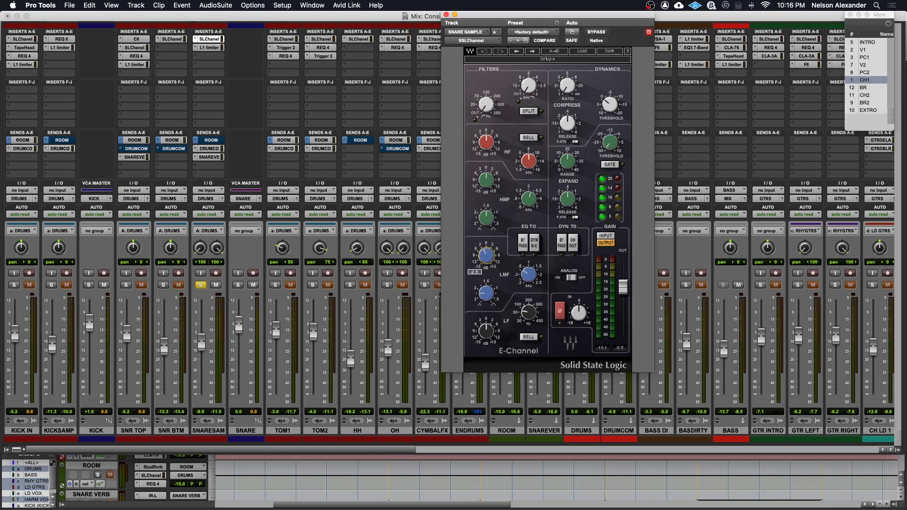
{"action": "left_click_drag", "start_coordinate": [525, 273], "coordinate": [525, 276]}
{"action": "key", "text": "space"}
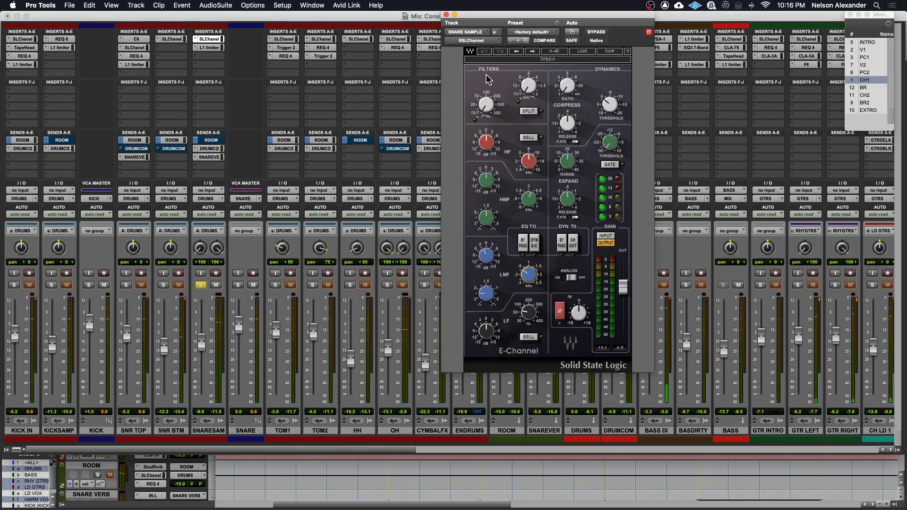
{"action": "left_click", "coordinate": [447, 16]}
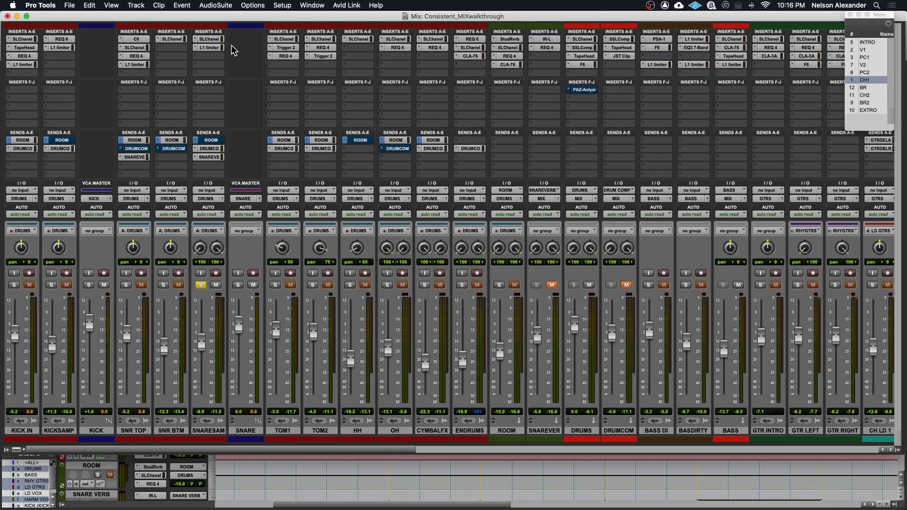
{"action": "left_click", "coordinate": [210, 47]}
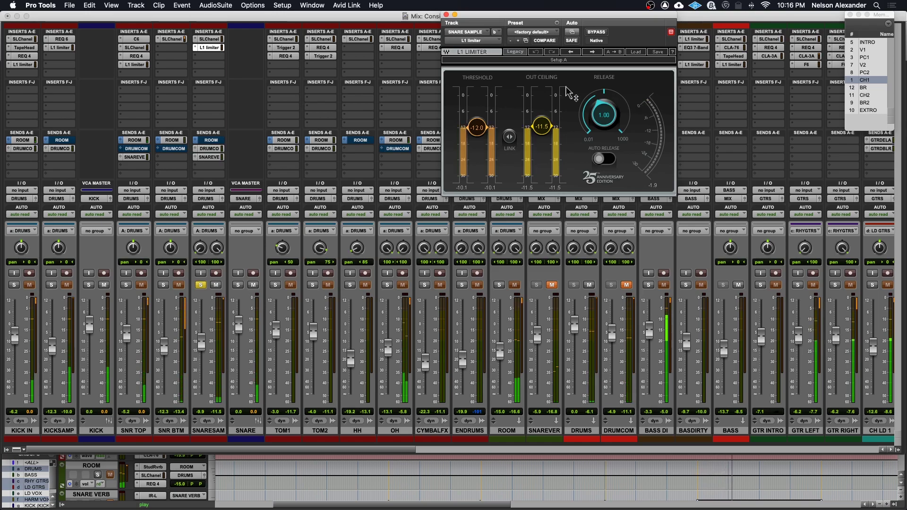
{"action": "left_click", "coordinate": [447, 16]}
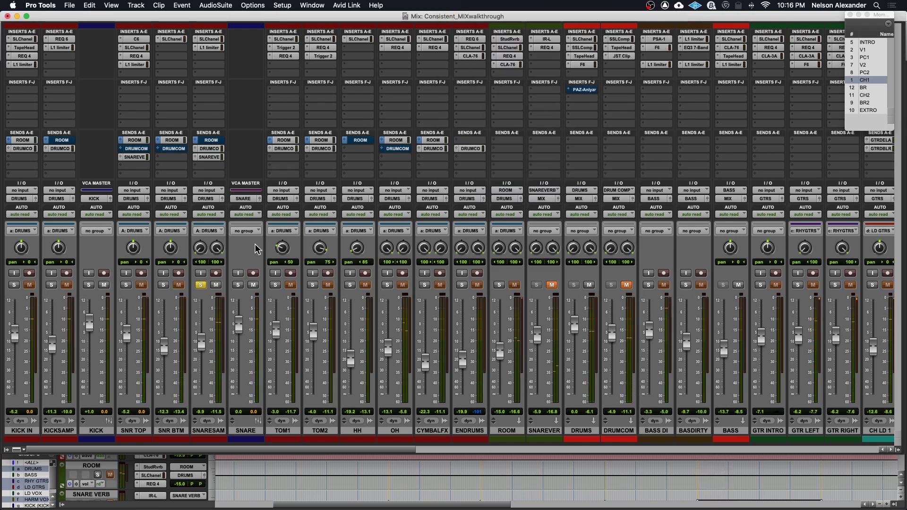
- Replace the SNARESAM solo with the KICK and SNARE VCA masters, listen to them together, and clear the SNARE solo
{"action": "left_click", "coordinate": [201, 285]}
{"action": "left_click", "coordinate": [89, 285]}
{"action": "left_click", "coordinate": [238, 285]}
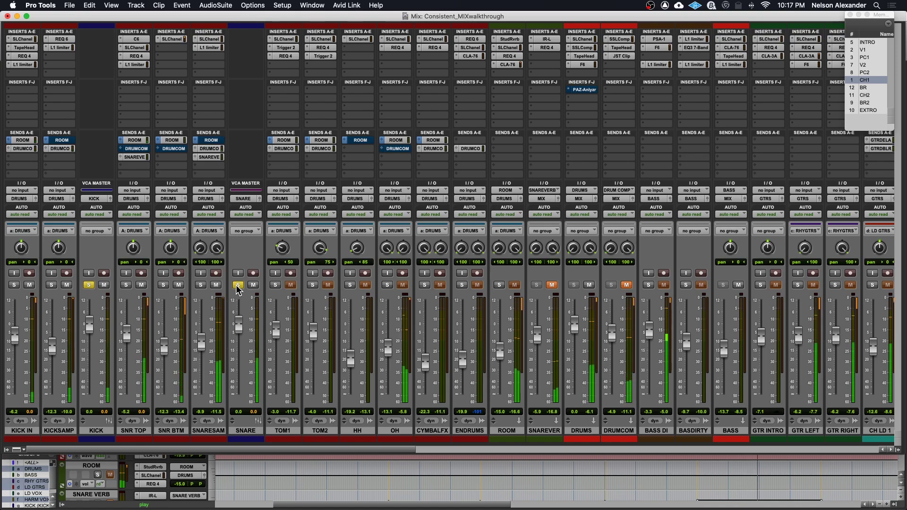
{"action": "left_click", "coordinate": [239, 286]}
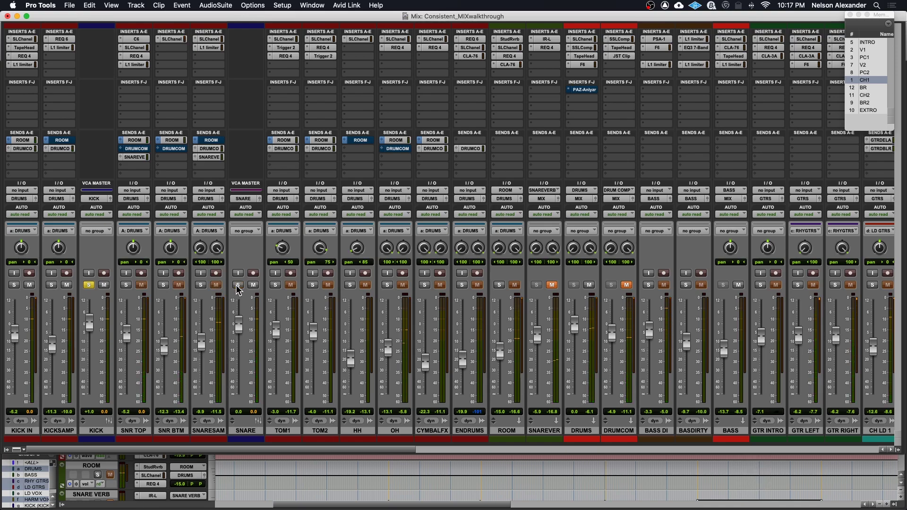
- Clear the KICK VCA master's solo and solo TOM1 and TOM2
{"action": "left_click", "coordinate": [88, 286]}
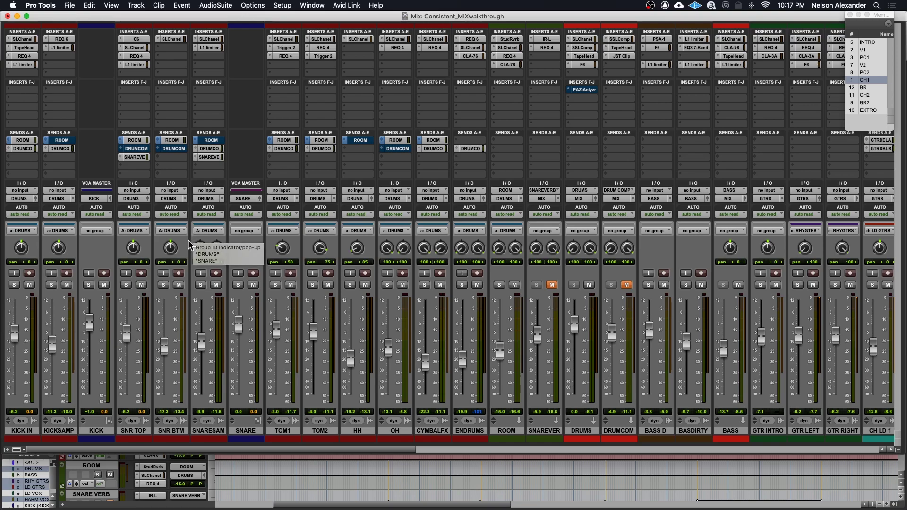
{"action": "scroll", "coordinate": [119, 257], "scroll_direction": "right", "scroll_amount": 2}
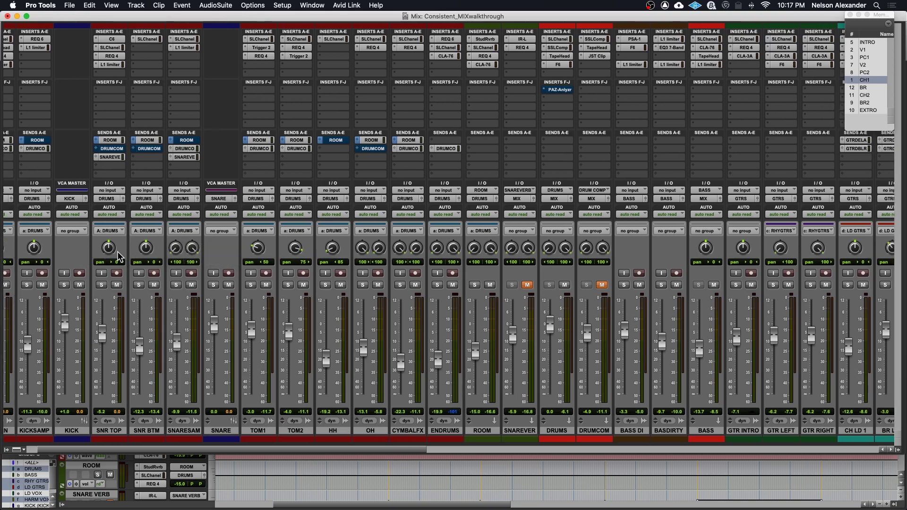
{"action": "scroll", "coordinate": [179, 279], "scroll_direction": "left", "scroll_amount": 2}
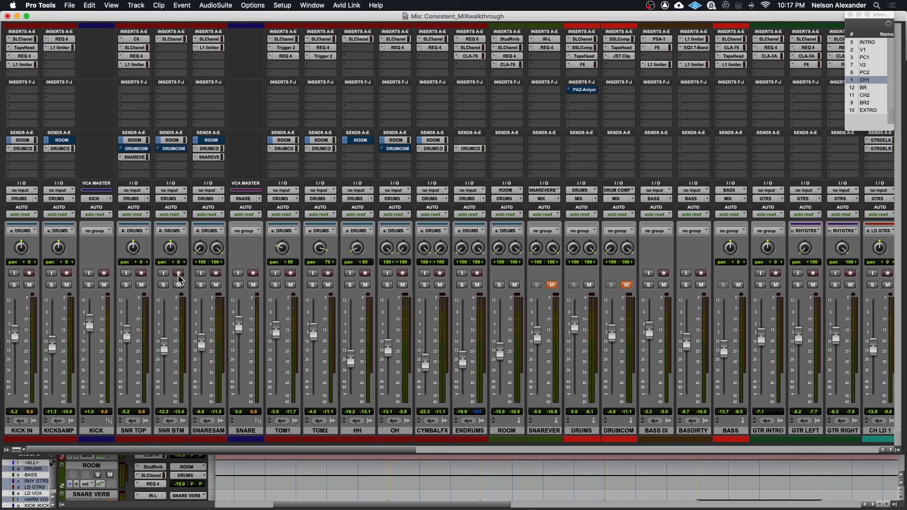
{"action": "left_click", "coordinate": [276, 285]}
{"action": "left_click", "coordinate": [312, 285]}
- Select the tom fill leading into the CH2 marker on both TOM1 and TOM2 in the Edit window, and play it
{"action": "key", "text": "super+equal"}
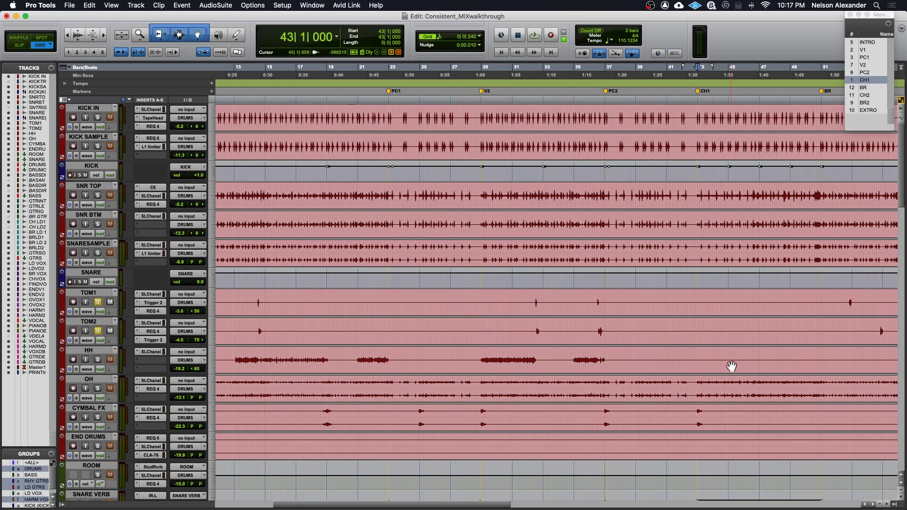
{"action": "key", "text": "super+bracketleft"}
{"action": "left_click", "coordinate": [679, 302]}
{"action": "key", "text": "super+bracketright"}
{"action": "key", "text": "super+bracketright"}
{"action": "key", "text": "super+bracketright"}
{"action": "key", "text": "super+bracketright"}
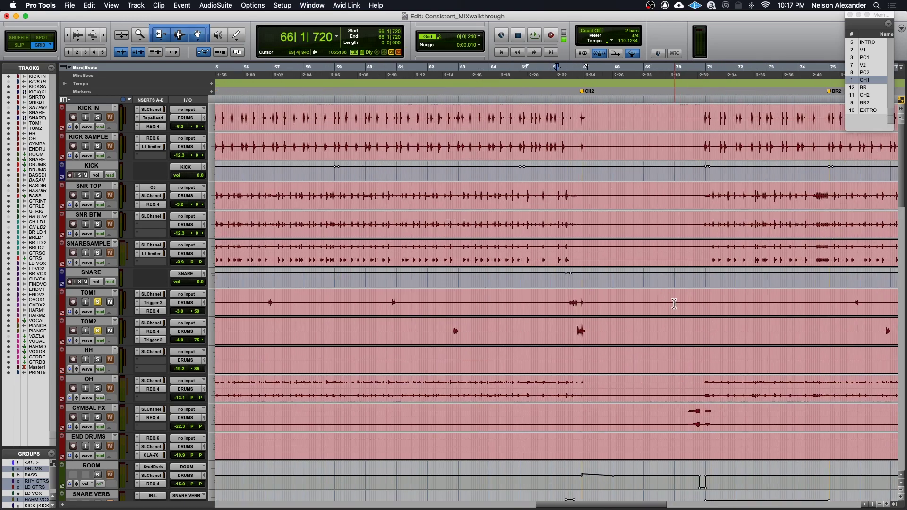
{"action": "left_click_drag", "start_coordinate": [594, 299], "coordinate": [688, 302]}
{"action": "left_click", "coordinate": [688, 331], "text": "shift"}
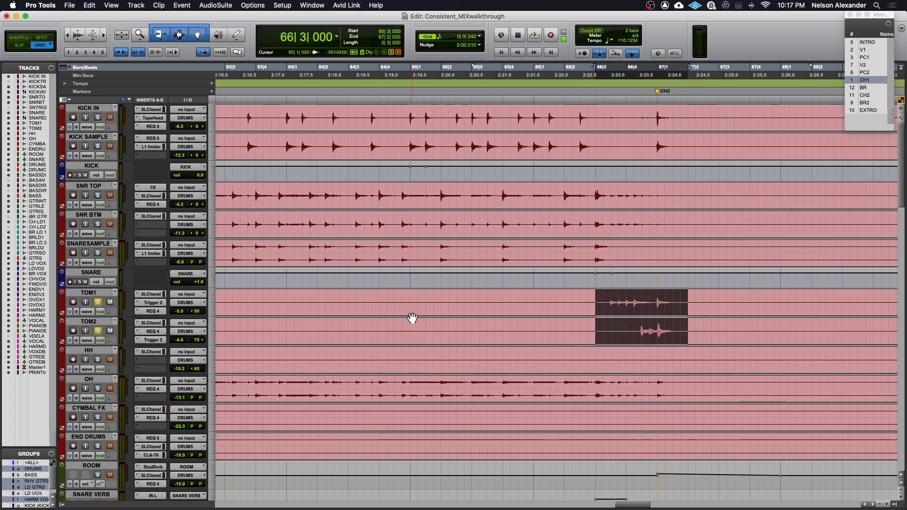
{"action": "key", "text": "space"}
- Return to the Mix window and bypass the Trigger 2 and REQ 4 inserts on TOM1 and TOM2
{"action": "key", "text": "super+equal"}
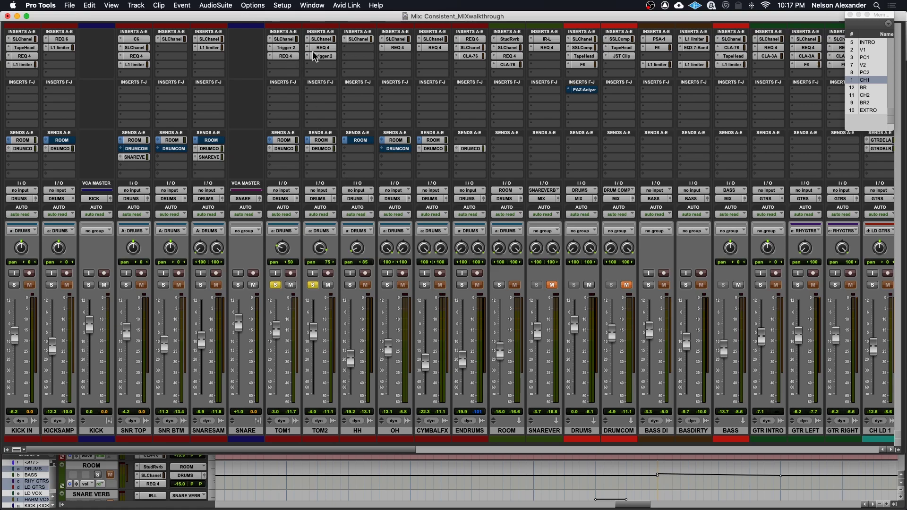
{"action": "left_click", "coordinate": [288, 48], "text": "super"}
{"action": "left_click", "coordinate": [289, 56], "text": "super"}
{"action": "left_click", "coordinate": [324, 49], "text": "super"}
{"action": "left_click", "coordinate": [323, 57], "text": "super"}
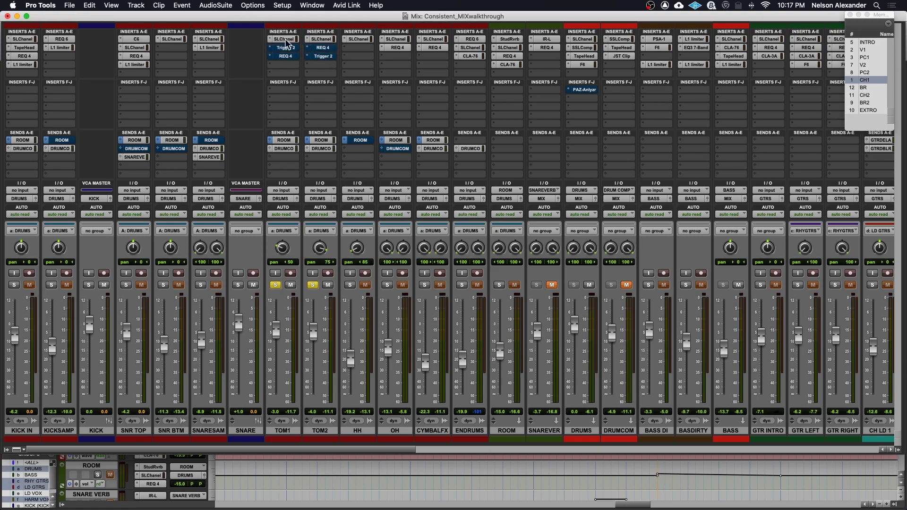
- Check TOM1's SSLChannel, bypass the SSLChannel inserts on both toms, and play the selected fill
{"action": "left_click", "coordinate": [284, 39]}
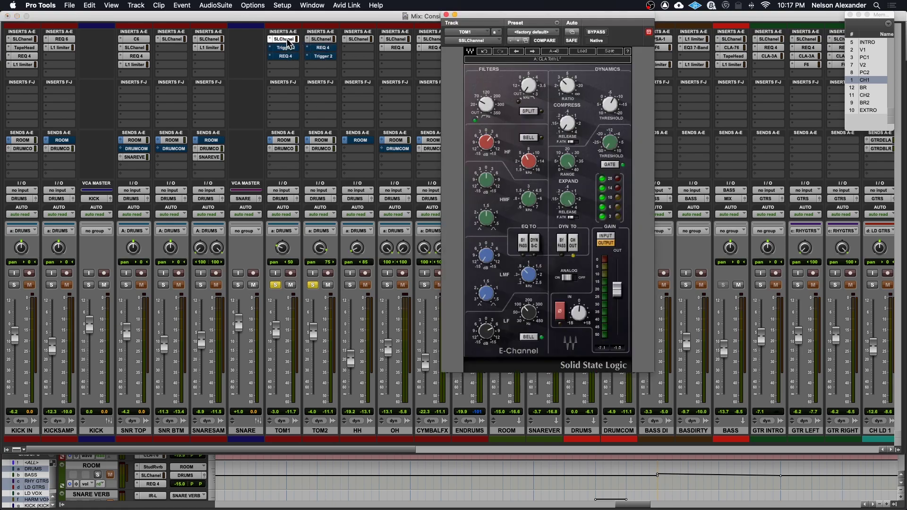
{"action": "left_click", "coordinate": [285, 40]}
{"action": "left_click", "coordinate": [293, 39], "text": "super"}
{"action": "left_click", "coordinate": [324, 40], "text": "super"}
{"action": "key", "text": "space"}
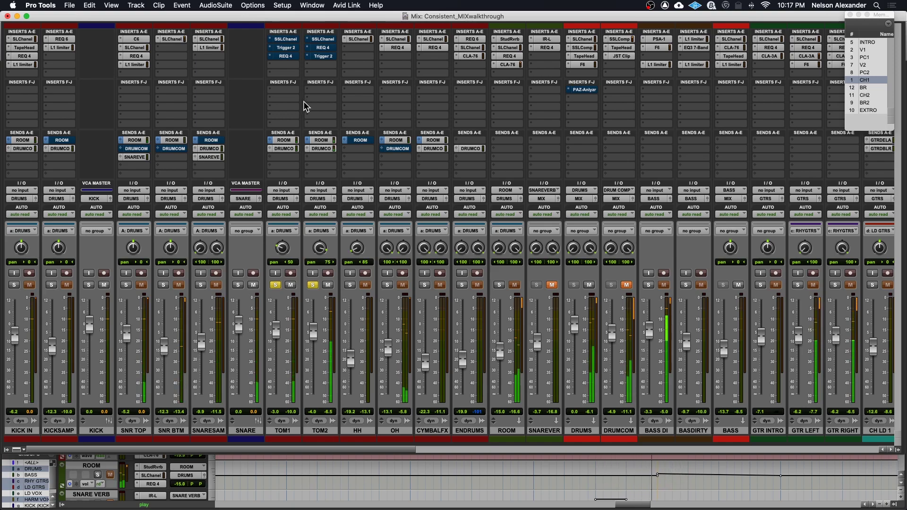
- Examine the tom hits across the song in the Edit window, focusing on the selected fill around CH2
{"action": "key", "text": "super+equal"}
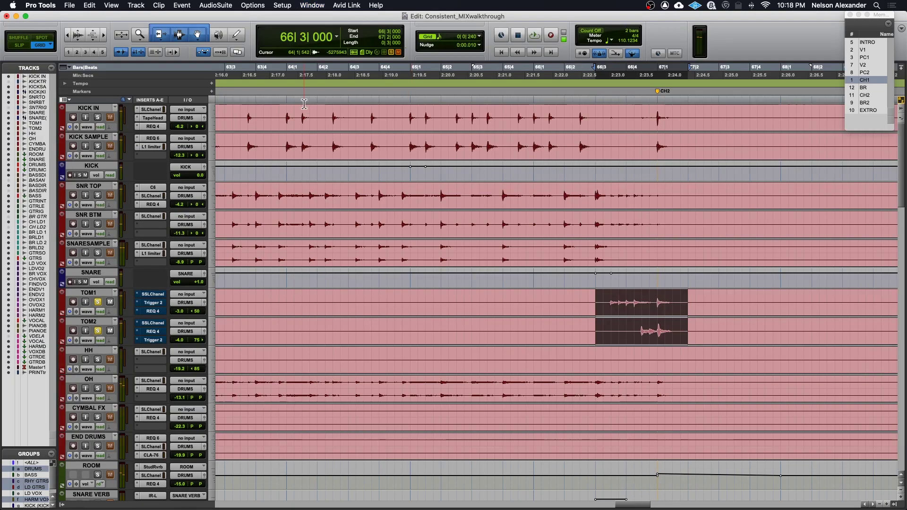
{"action": "key", "text": "super+bracketleft"}
{"action": "key", "text": "super+bracketleft"}
{"action": "key", "text": "super+bracketleft"}
{"action": "key", "text": "super+bracketleft"}
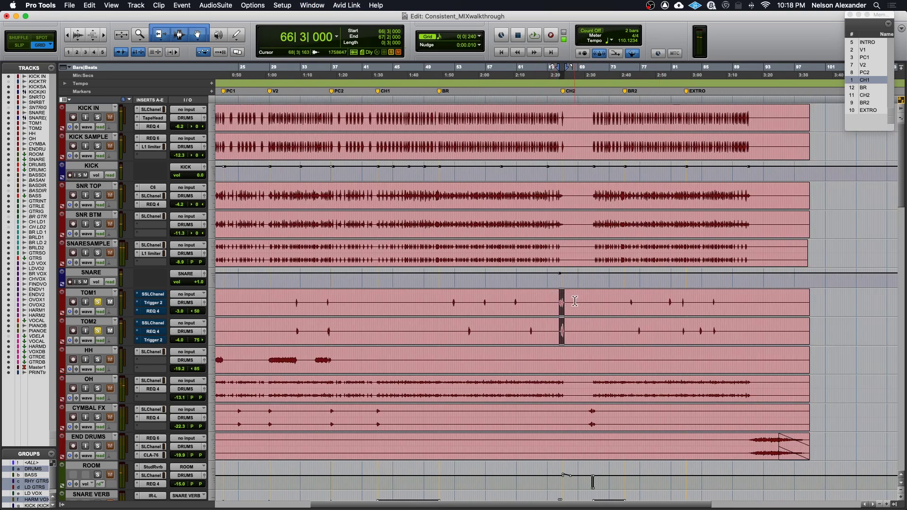
{"action": "key", "text": "super+bracketright"}
{"action": "key", "text": "super+bracketright"}
{"action": "key", "text": "super+bracketright"}
{"action": "key", "text": "super+bracketright"}
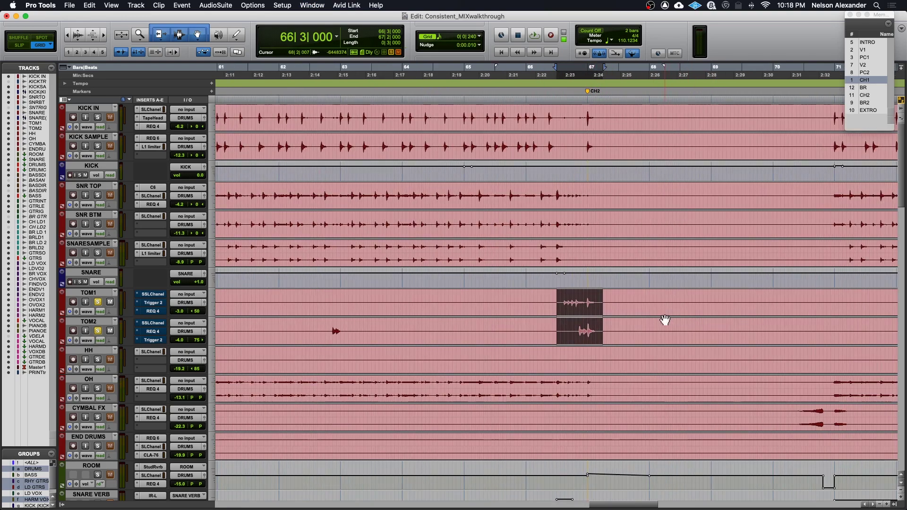
- Reactivate the SSLChannel inserts on TOM1 and TOM2 in the Mix window and open TOM1's SSLChannel
{"action": "key", "text": "super+equal"}
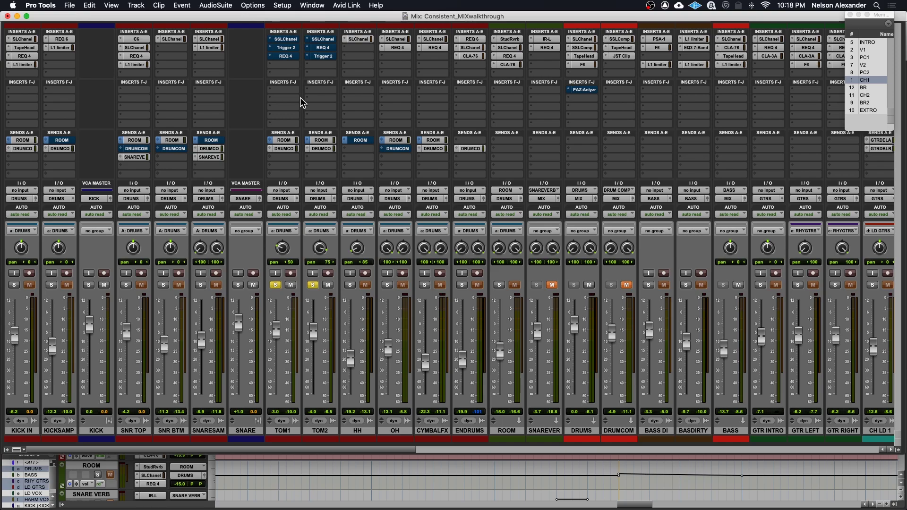
{"action": "left_click", "coordinate": [289, 41]}
{"action": "left_click", "coordinate": [293, 41]}
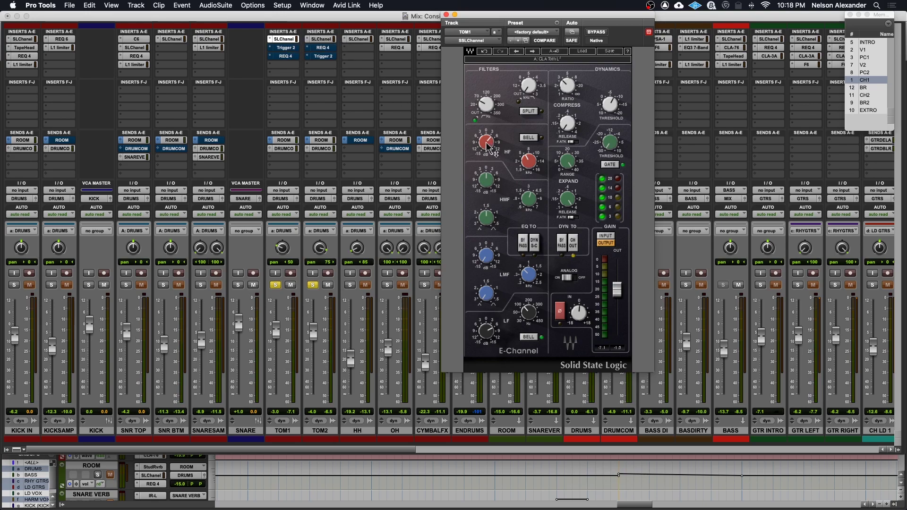
- Clear the TOM2 solo and examine the HF, LMF and LF settings in TOM1's SSLChannel during playback
{"action": "left_click", "coordinate": [528, 161]}
{"action": "left_click", "coordinate": [311, 285]}
{"action": "left_click", "coordinate": [484, 260]}
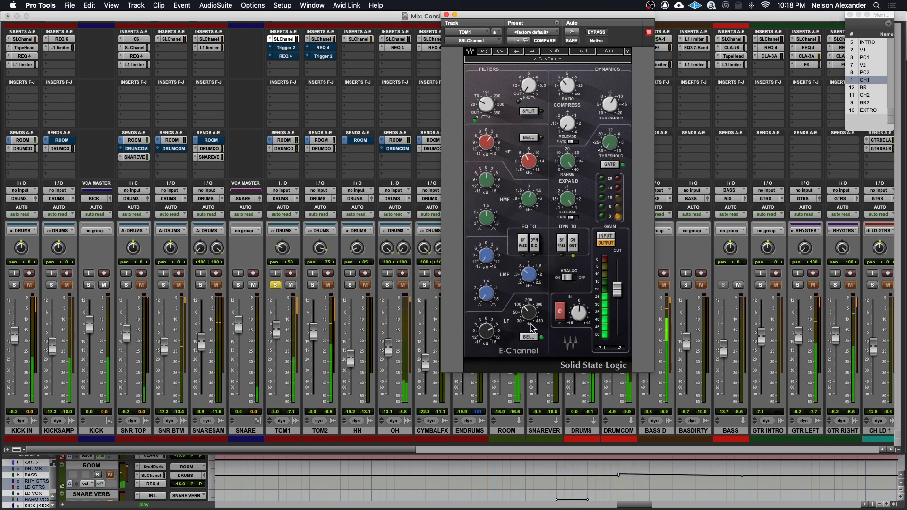
{"action": "mouse_move", "coordinate": [487, 331]}
{"action": "mouse_move", "coordinate": [528, 313]}
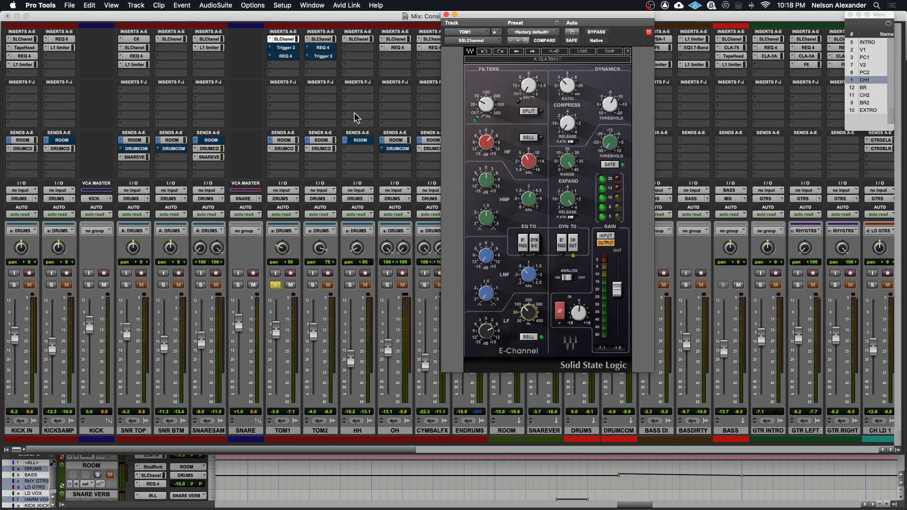
- Examine the HF, LMF and LF settings in TOM2's SSLChannel, and solo TOM2 again to hear both toms
{"action": "left_click", "coordinate": [324, 40]}
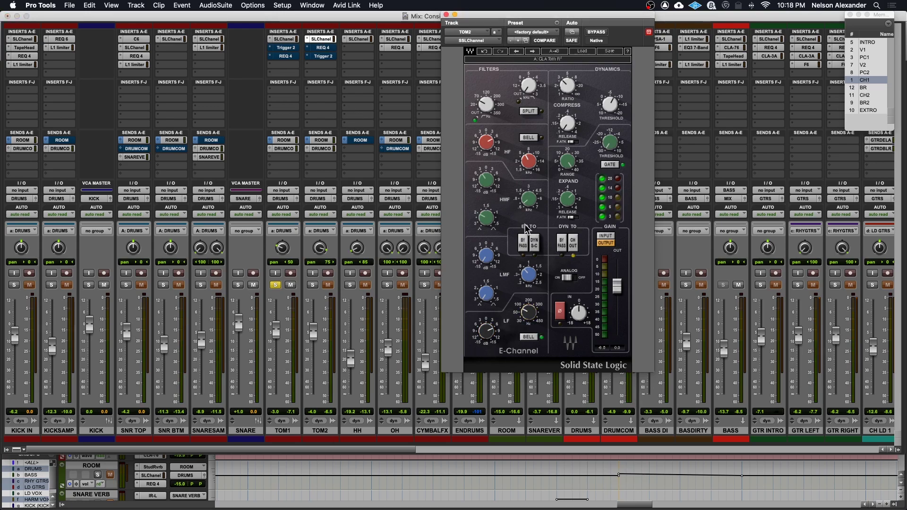
{"action": "mouse_move", "coordinate": [529, 313]}
{"action": "mouse_move", "coordinate": [487, 149]}
{"action": "mouse_move", "coordinate": [528, 274]}
{"action": "left_click", "coordinate": [313, 284]}
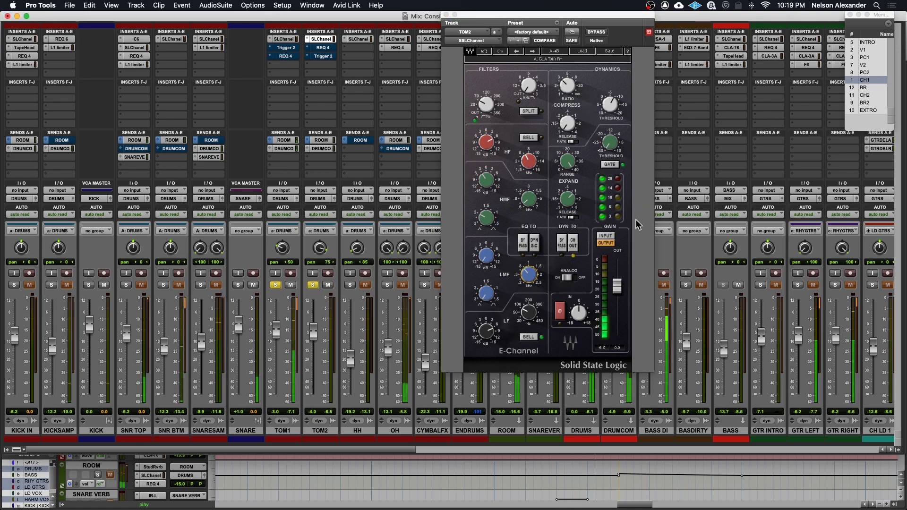
- Reactivate Trigger 2 on TOM1 and examine its mix setting, closing the plug-in window
{"action": "left_click", "coordinate": [286, 39]}
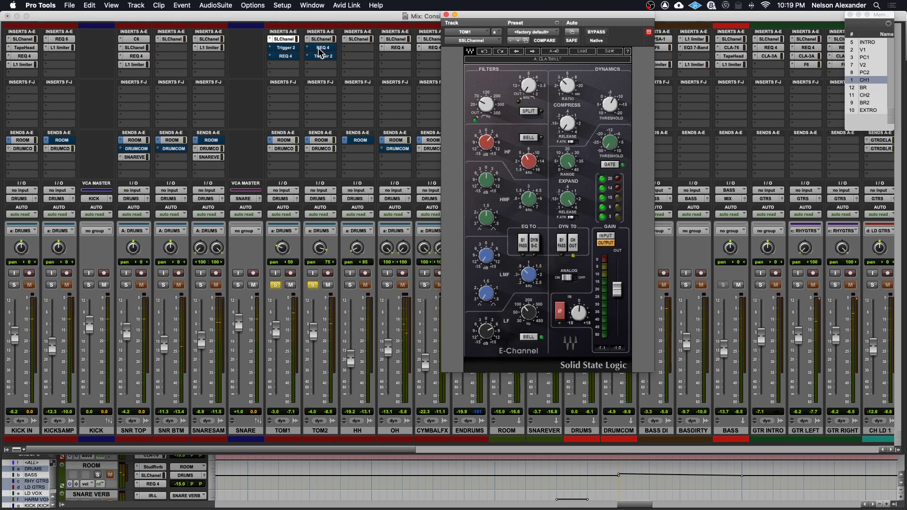
{"action": "left_click", "coordinate": [286, 48]}
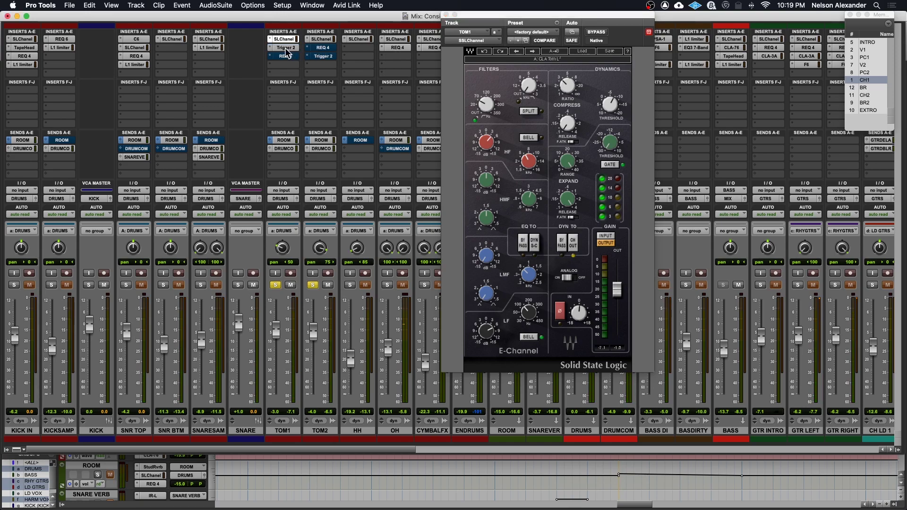
{"action": "left_click_drag", "start_coordinate": [555, 18], "coordinate": [336, 18]}
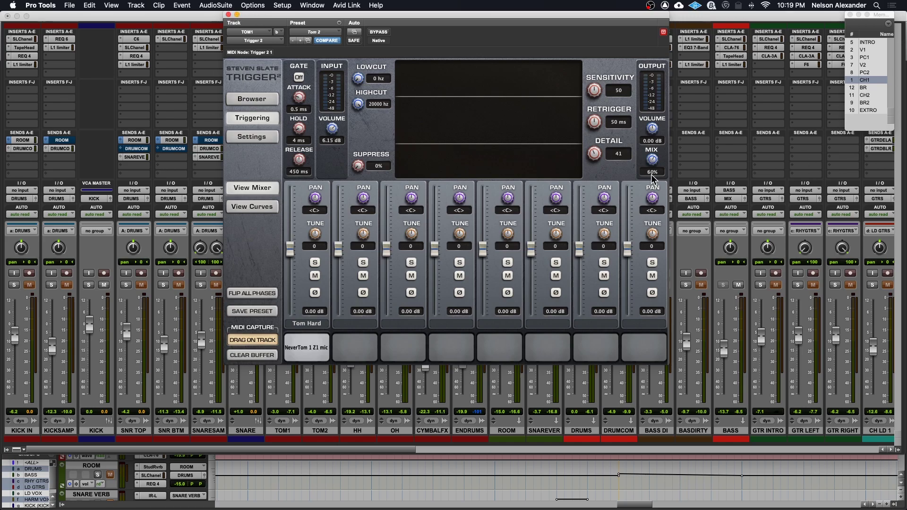
{"action": "left_click", "coordinate": [228, 15]}
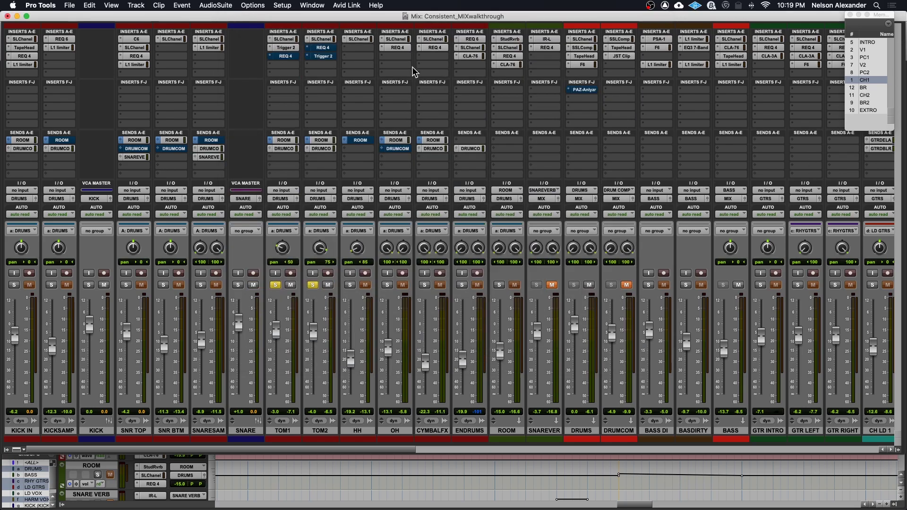
- Reactivate TOM2's REQ 4 and Trigger 2 and TOM1's REQ 4, and inspect TOM1's REQ 4 curve before closing it
{"action": "left_click", "coordinate": [323, 52], "text": "super"}
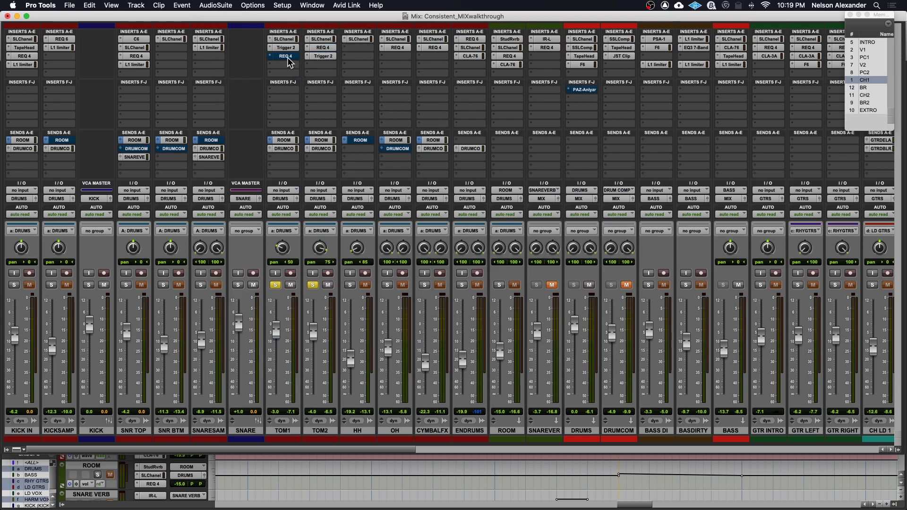
{"action": "left_click", "coordinate": [323, 47]}
{"action": "left_click_drag", "start_coordinate": [282, 26], "coordinate": [366, 26]}
{"action": "left_click", "coordinate": [285, 56]}
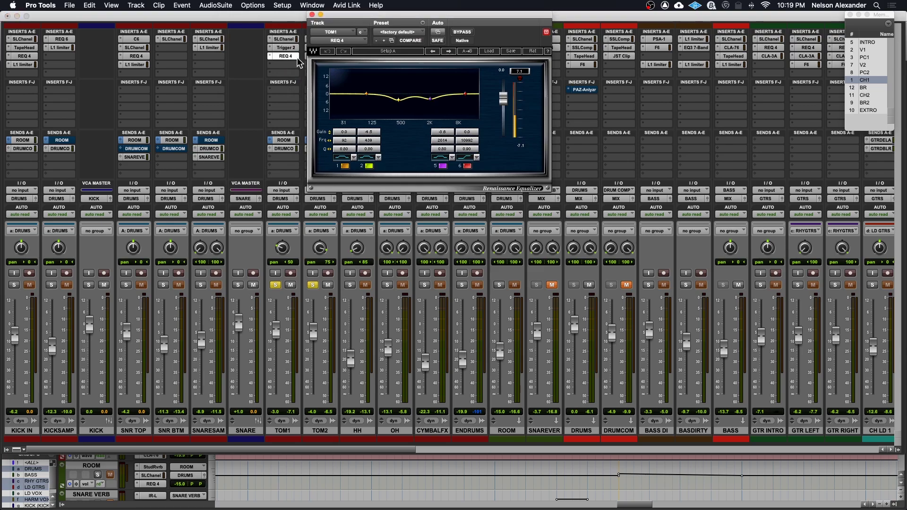
{"action": "left_click", "coordinate": [312, 15]}
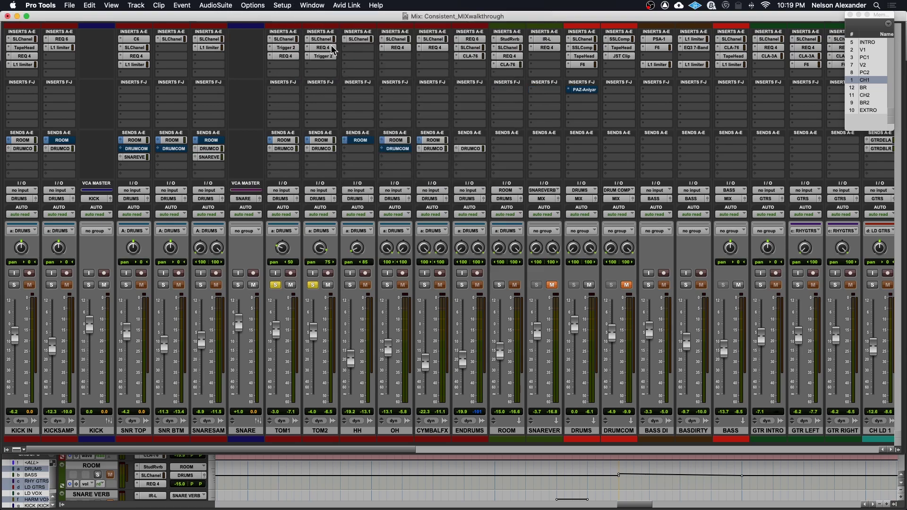
- Compare the tom fill during playback with every TOM1 and TOM2 insert bypassed and with all of them reactivated
{"action": "left_click", "coordinate": [285, 56], "text": "super"}
{"action": "left_click", "coordinate": [285, 47], "text": "super"}
{"action": "left_click", "coordinate": [286, 38], "text": "super"}
{"action": "left_click", "coordinate": [322, 38], "text": "super"}
{"action": "left_click", "coordinate": [322, 47], "text": "super"}
{"action": "left_click", "coordinate": [319, 57], "text": "super"}
{"action": "key", "text": "space"}
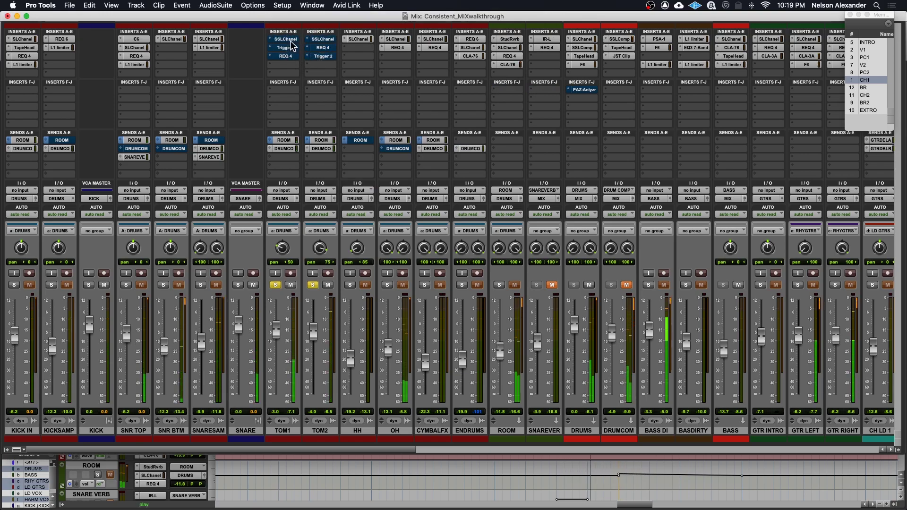
{"action": "left_click", "coordinate": [285, 39], "text": "super"}
{"action": "left_click", "coordinate": [285, 47], "text": "super"}
{"action": "left_click", "coordinate": [286, 56], "text": "super"}
{"action": "left_click", "coordinate": [323, 39], "text": "super"}
{"action": "left_click", "coordinate": [323, 47], "text": "super"}
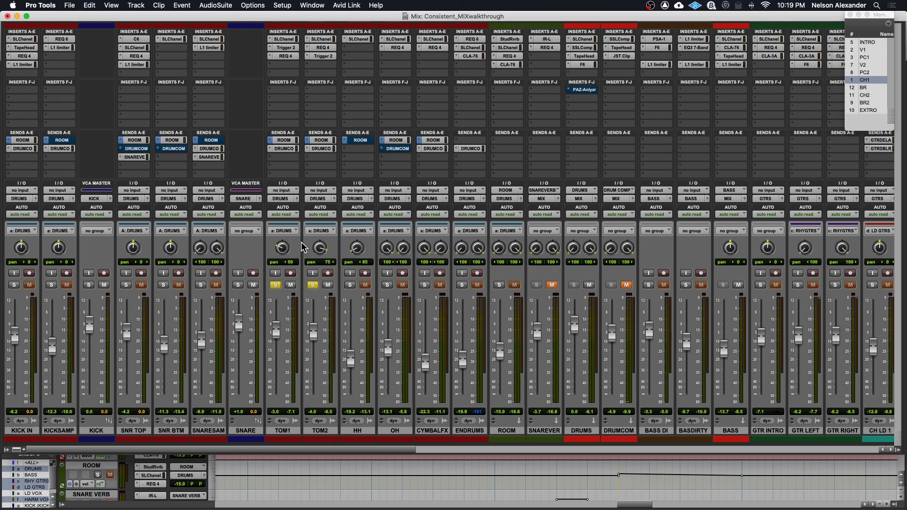
- Clear the TOM1 and TOM2 solos and solo the HH track
{"action": "left_click", "coordinate": [312, 286], "text": "alt"}
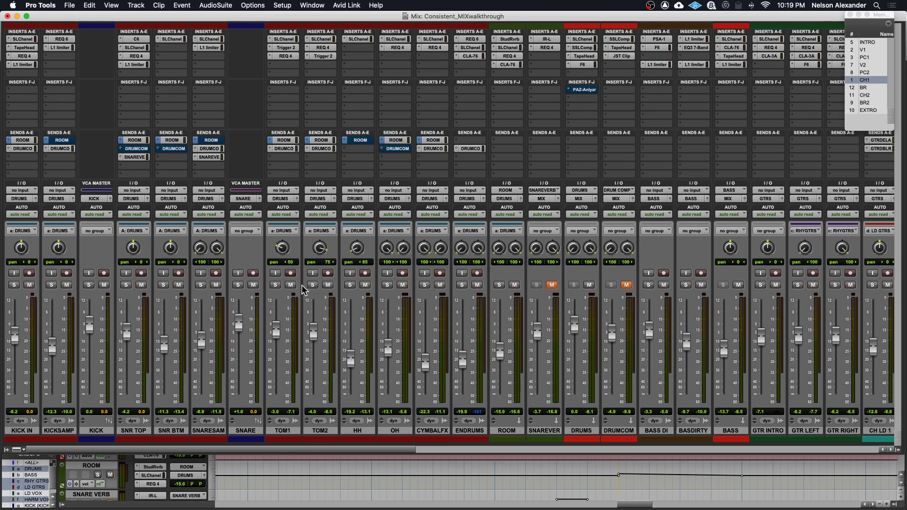
{"action": "left_click", "coordinate": [350, 285]}
- Examine where the HH part plays across the song in the Edit window, selecting its silent stretch from 41|4|000 to the clip's end
{"action": "key", "text": "super+equal"}
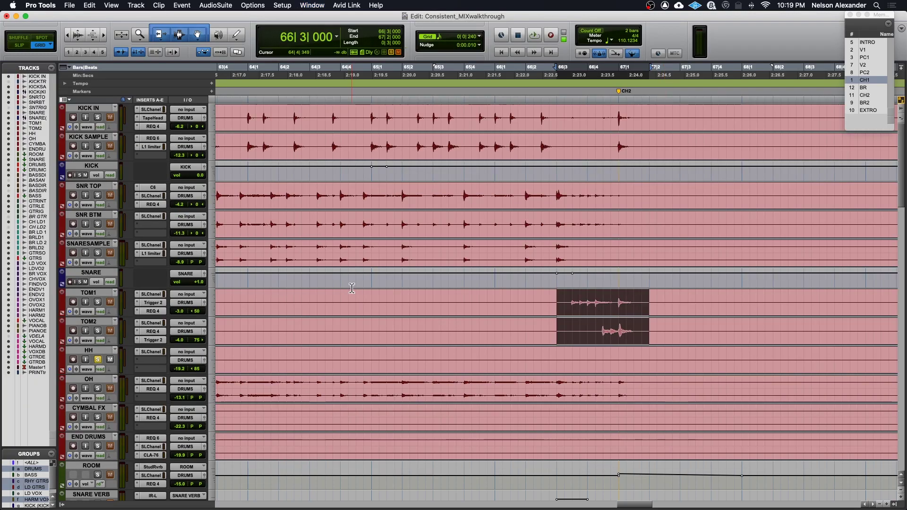
{"action": "key", "text": "super+bracketleft"}
{"action": "key", "text": "super+bracketleft"}
{"action": "key", "text": "super+bracketleft"}
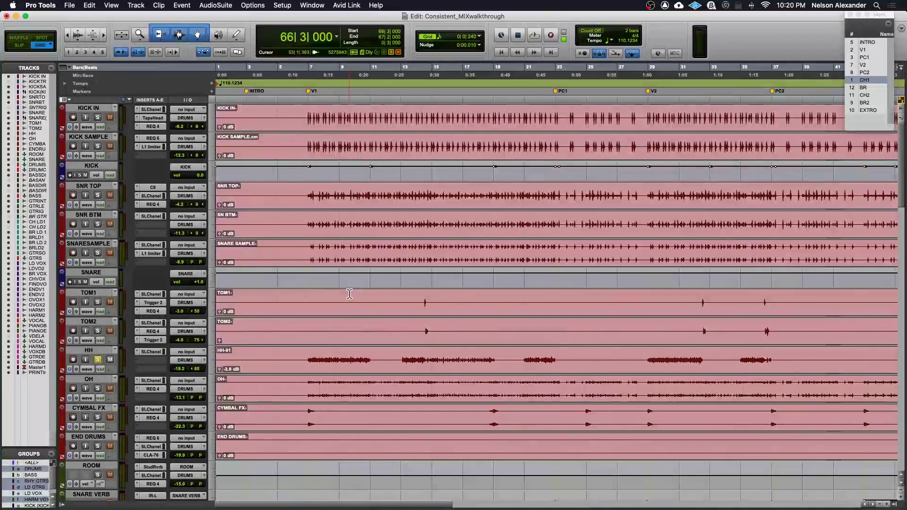
{"action": "left_click", "coordinate": [308, 360]}
{"action": "key", "text": "super+bracketleft"}
{"action": "key", "text": "super+bracketleft"}
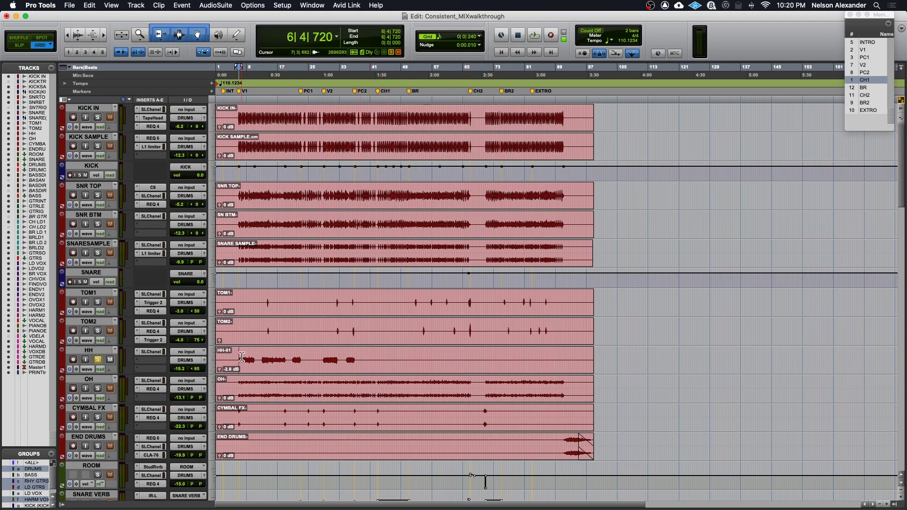
{"action": "left_click", "coordinate": [373, 358]}
{"action": "key", "text": "alt+shift+Return"}
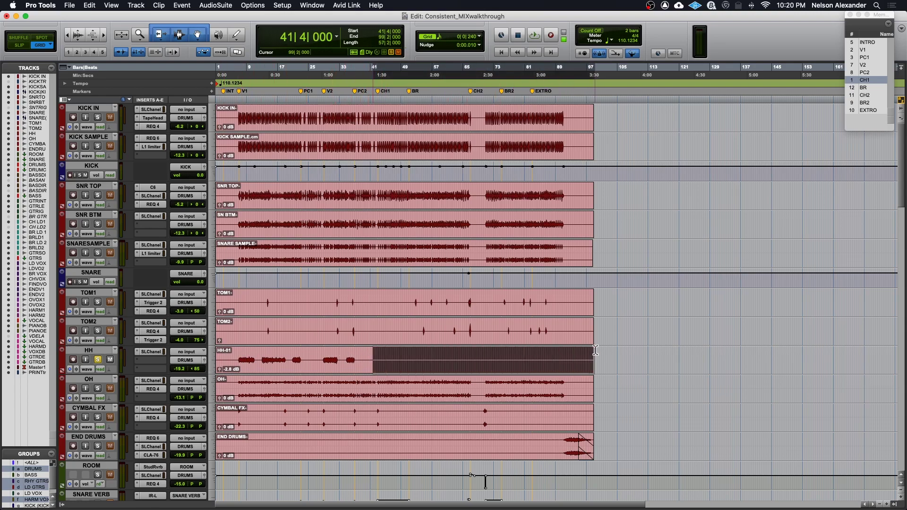
- Place the playback position within the HH part of V1 at 14|2|000
{"action": "left_click", "coordinate": [246, 350]}
{"action": "key", "text": "super+bracketright"}
{"action": "key", "text": "super+bracketright"}
{"action": "key", "text": "super+bracketright"}
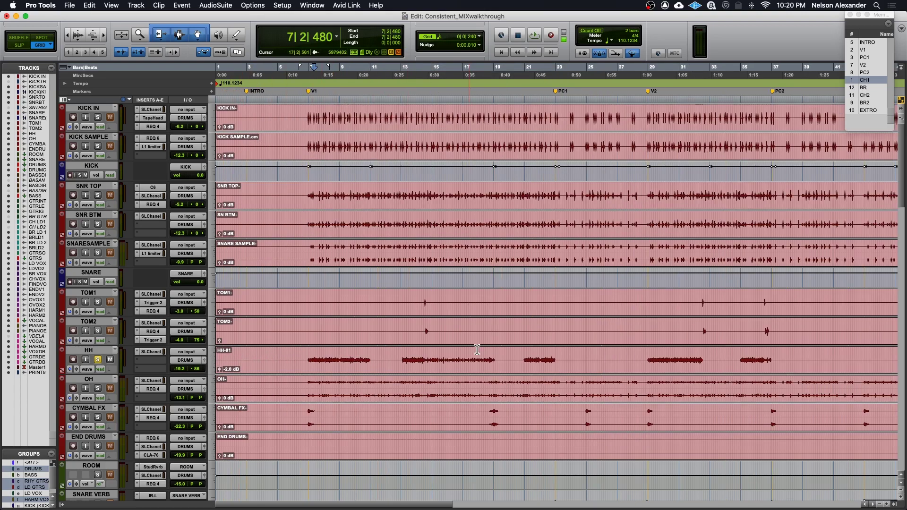
{"action": "left_click", "coordinate": [571, 357]}
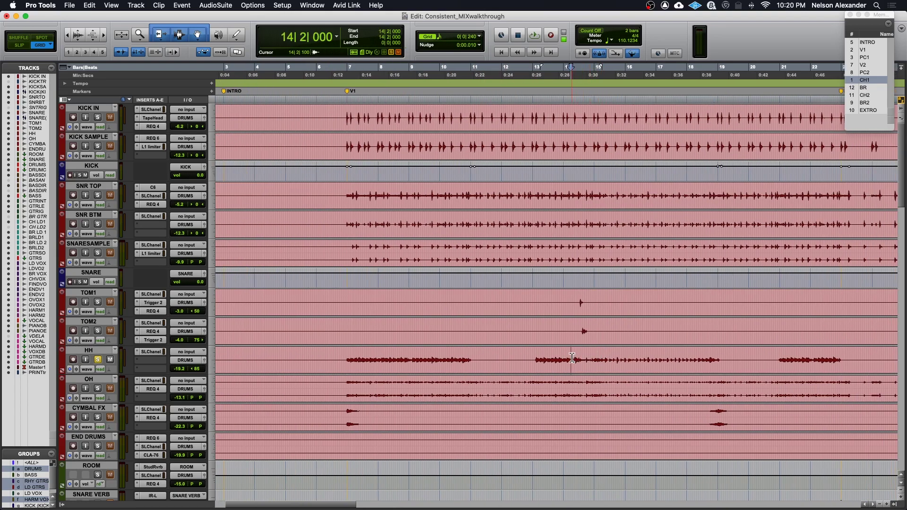
- Listen to the soloed HH part from 14|2|000 and examine where it plays across the song in the Edit window
{"action": "key", "text": "space"}
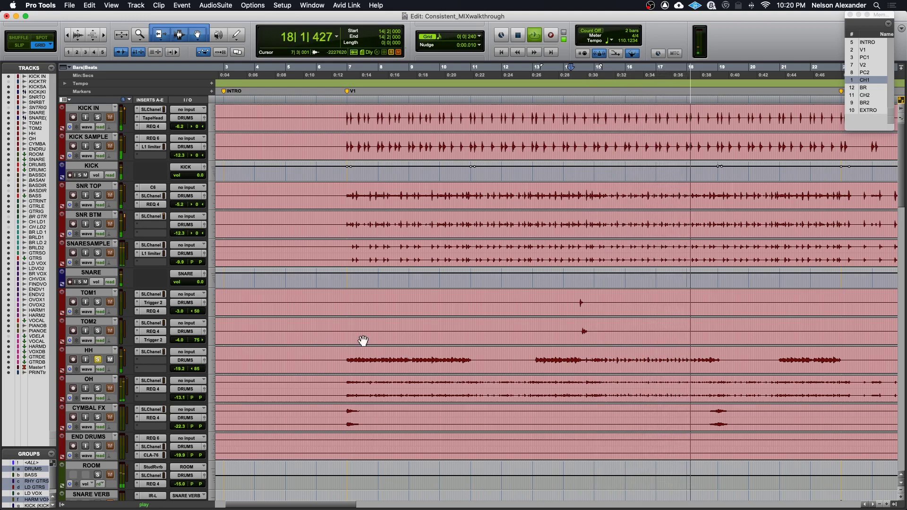
{"action": "key", "text": "space"}
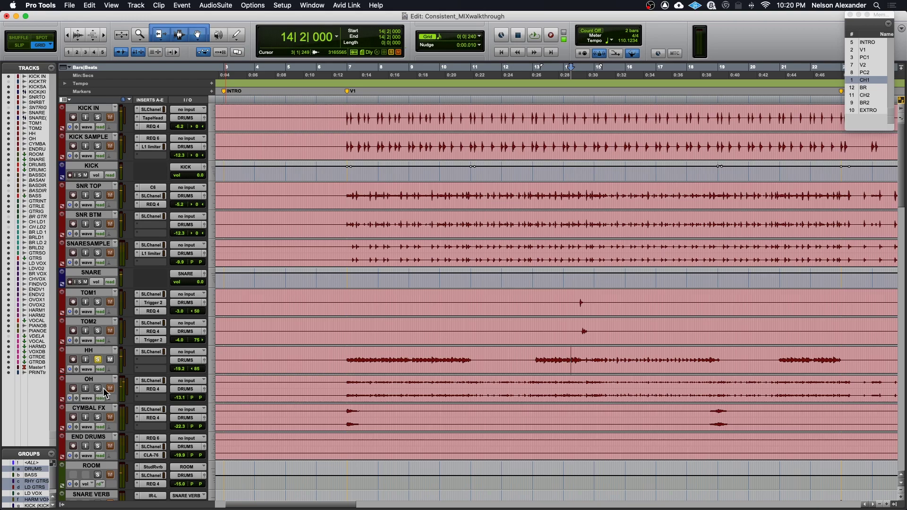
{"action": "key", "text": "super+bracketleft"}
{"action": "key", "text": "super+bracketleft"}
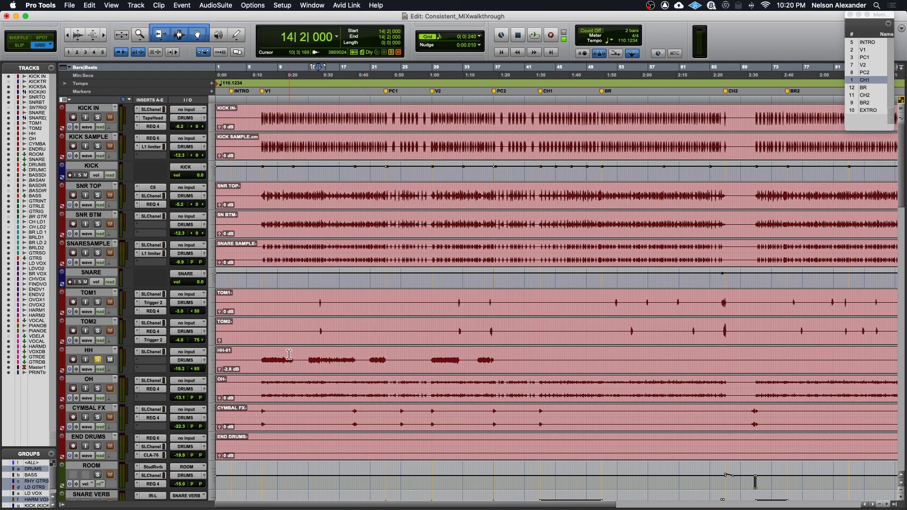
{"action": "key", "text": "super+bracketright"}
{"action": "key", "text": "super+bracketright"}
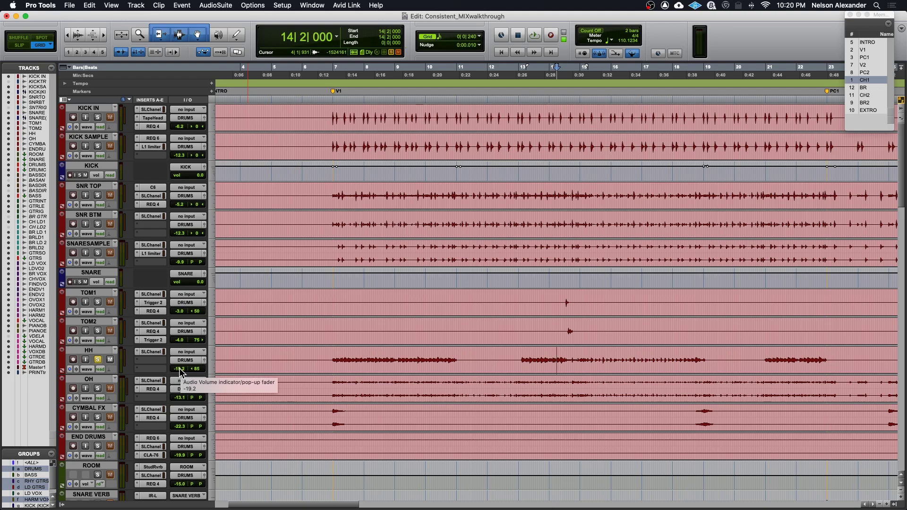
{"action": "scroll", "coordinate": [349, 351], "scroll_direction": "right", "scroll_amount": 5}
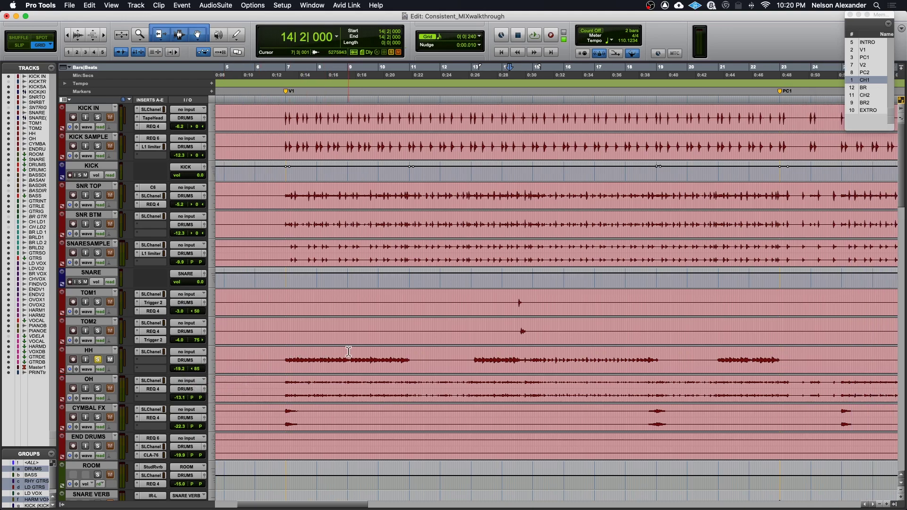
{"action": "scroll", "coordinate": [348, 352], "scroll_direction": "right", "scroll_amount": 5}
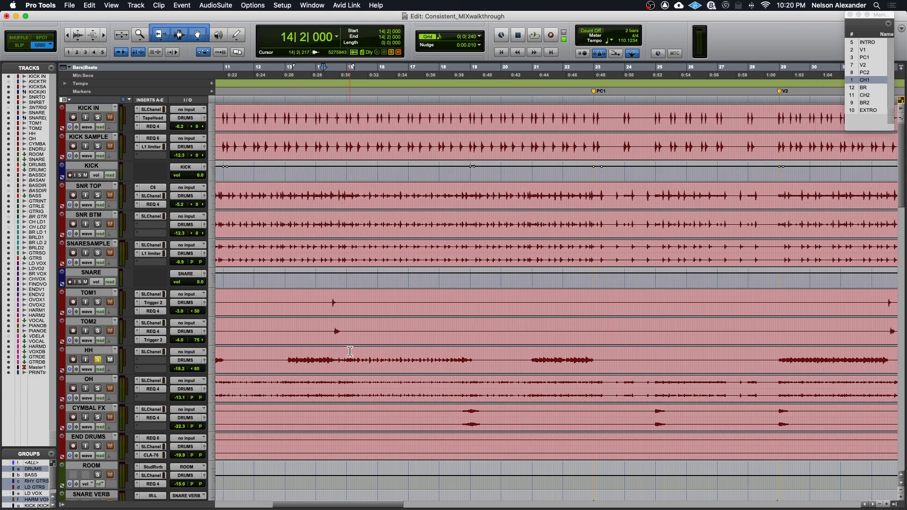
{"action": "scroll", "coordinate": [350, 352], "scroll_direction": "down", "scroll_amount": 2}
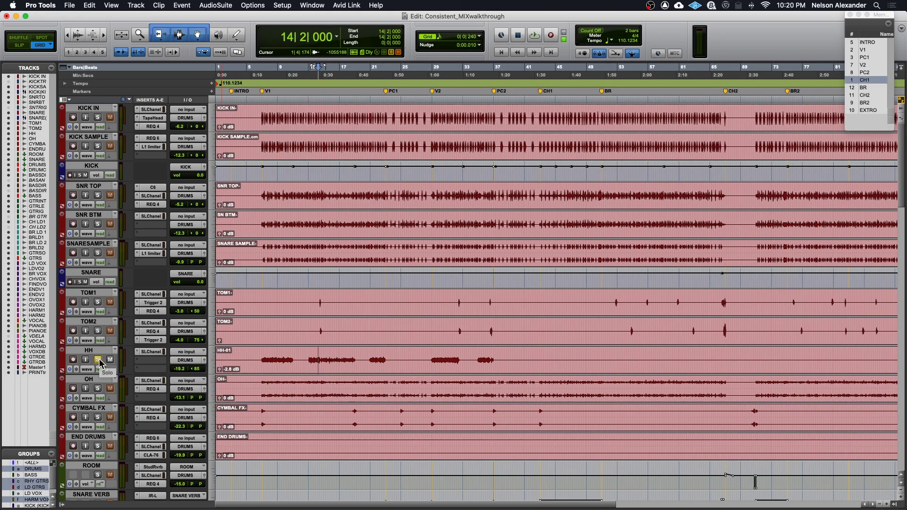
- Open the HH track's SSLChannel in the Mix window and examine its settings while playing from the V1 marker
{"action": "key", "text": "super+equal"}
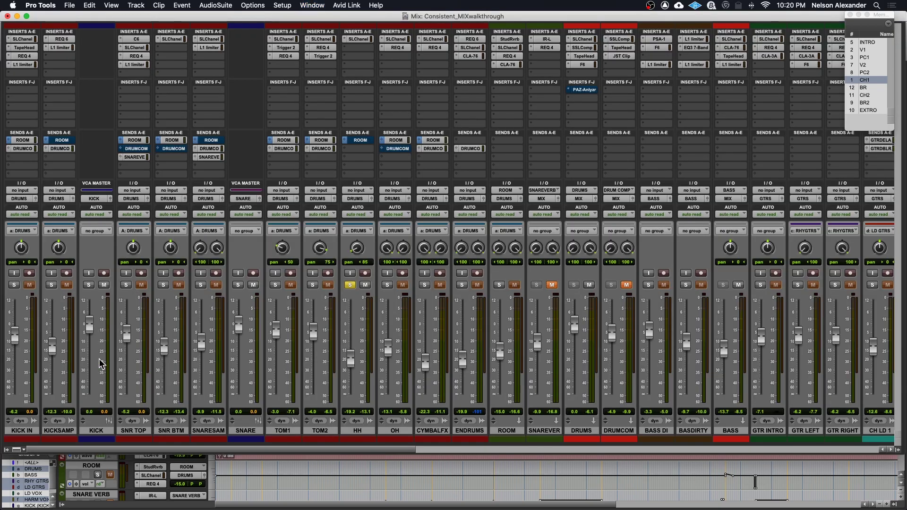
{"action": "left_click", "coordinate": [362, 41]}
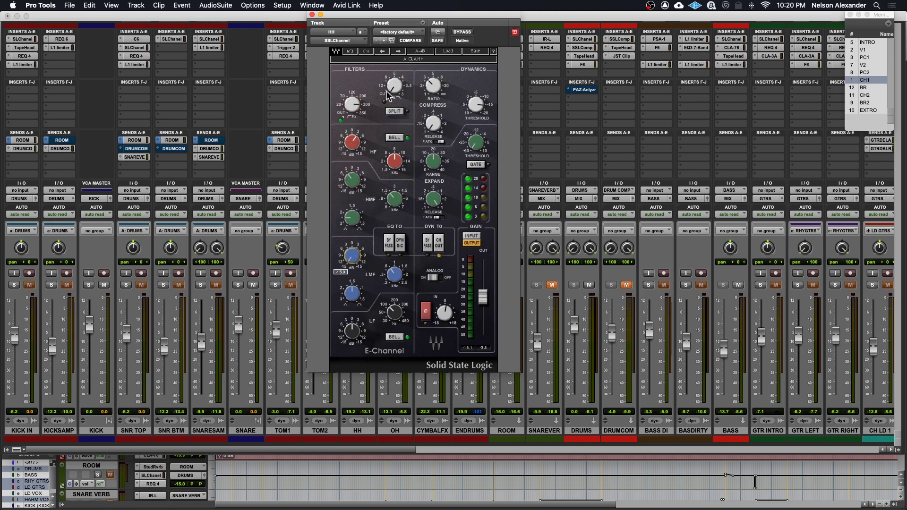
{"action": "left_click_drag", "start_coordinate": [412, 21], "coordinate": [539, 21]}
{"action": "left_click", "coordinate": [864, 51]}
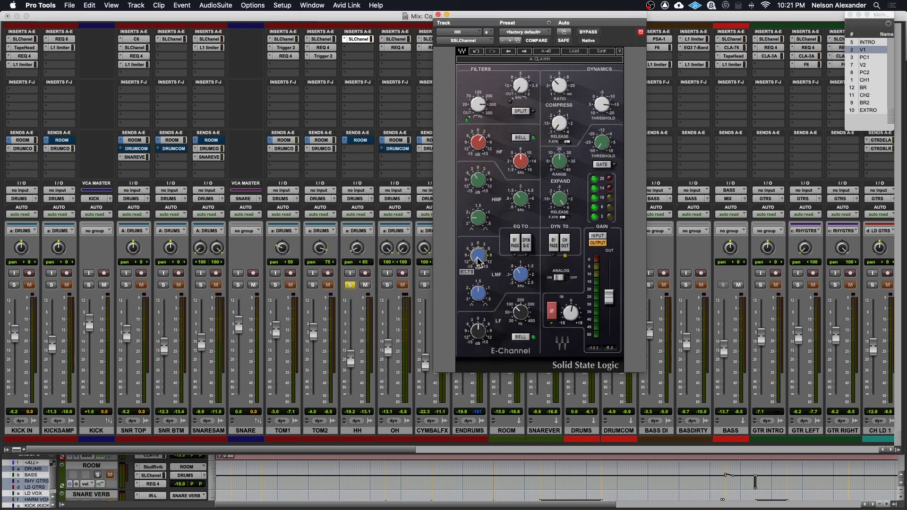
{"action": "key", "text": "space"}
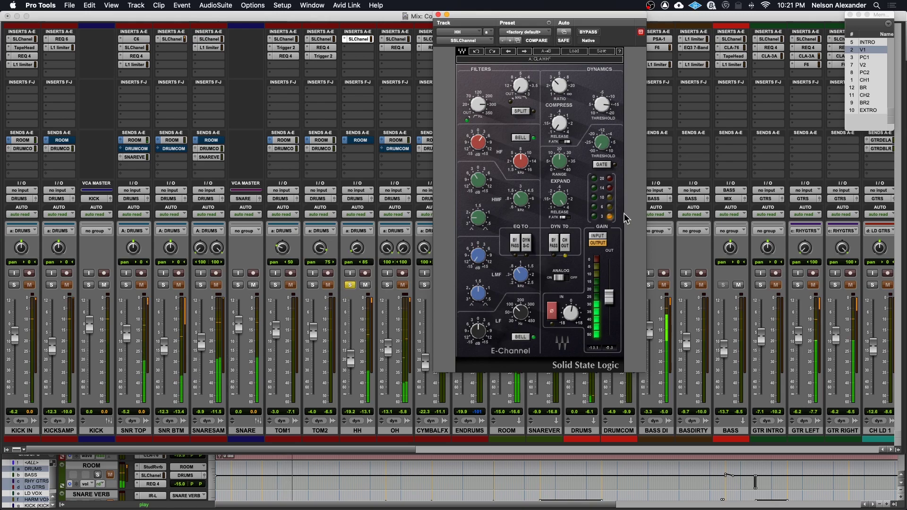
- Clear the HH solo, close its SSLChannel and solo the OH track
{"action": "left_click", "coordinate": [349, 286]}
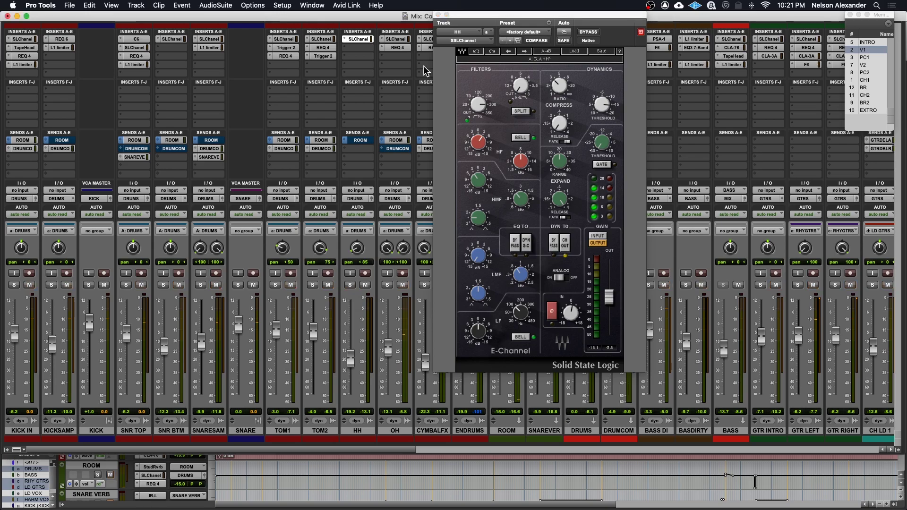
{"action": "left_click", "coordinate": [439, 16]}
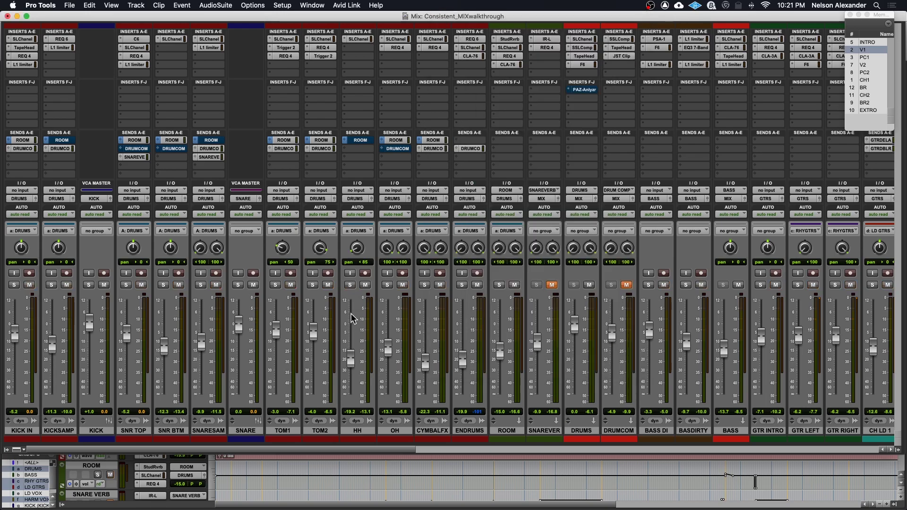
{"action": "left_click", "coordinate": [387, 286]}
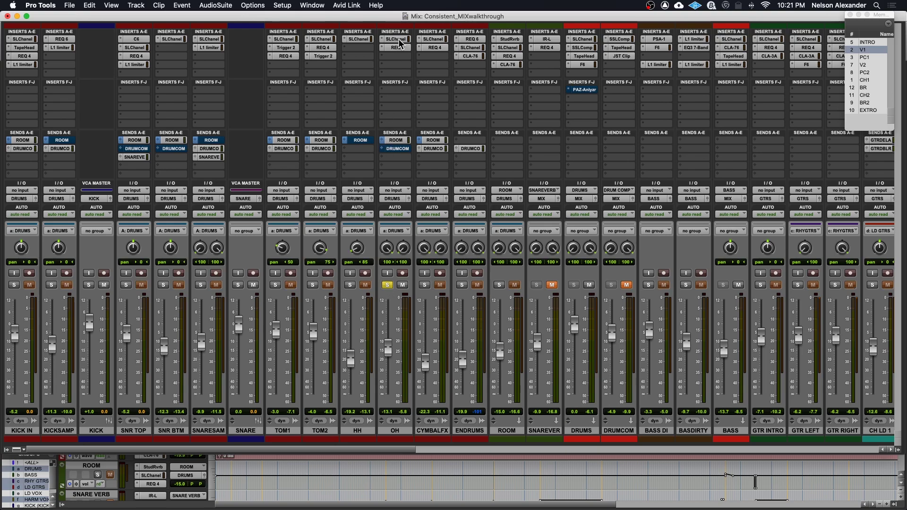
- Play the OH track from the CH1 marker and compare it with its SSLChannel and REQ 4 inserts bypassed
{"action": "left_click", "coordinate": [868, 79]}
{"action": "key", "text": "space"}
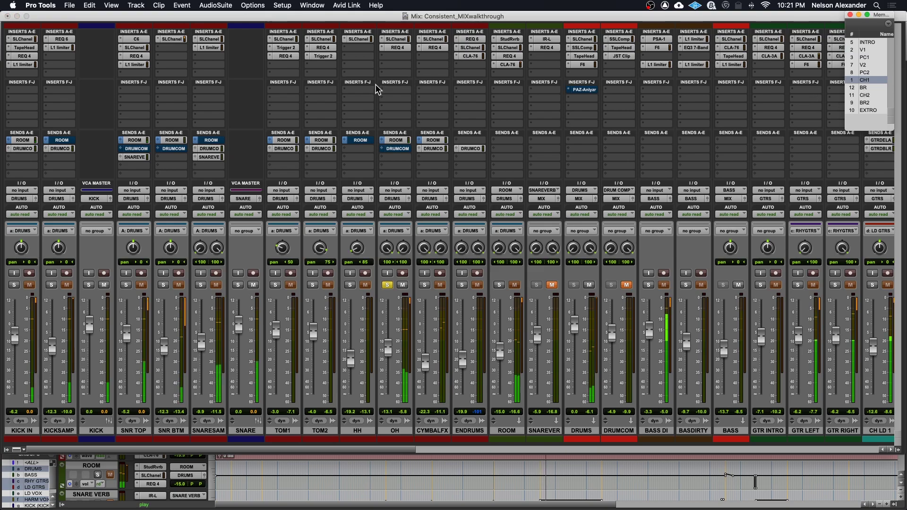
{"action": "left_click", "coordinate": [397, 48]}
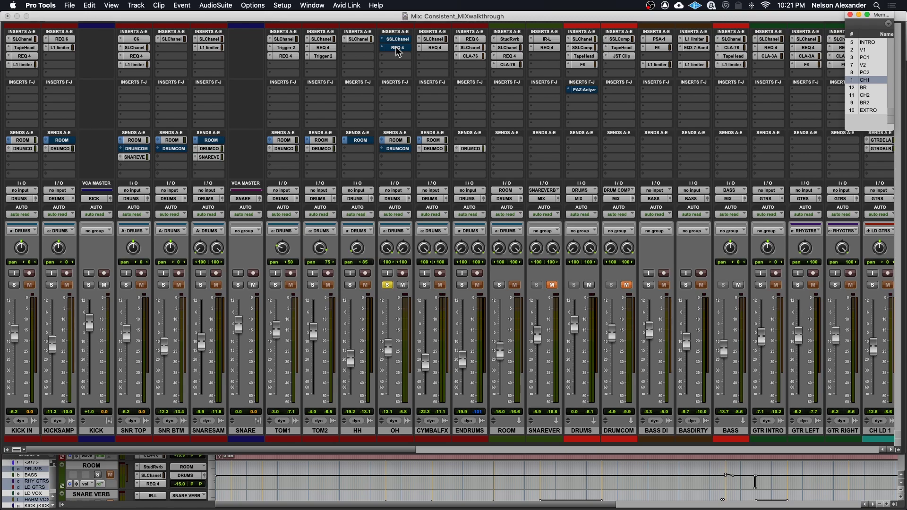
{"action": "key", "text": "space"}
- Reactivate and open the OH track's SSLChannel and examine its filter, EQ and compressor settings during playback
{"action": "left_click", "coordinate": [395, 40]}
{"action": "mouse_move", "coordinate": [477, 106]}
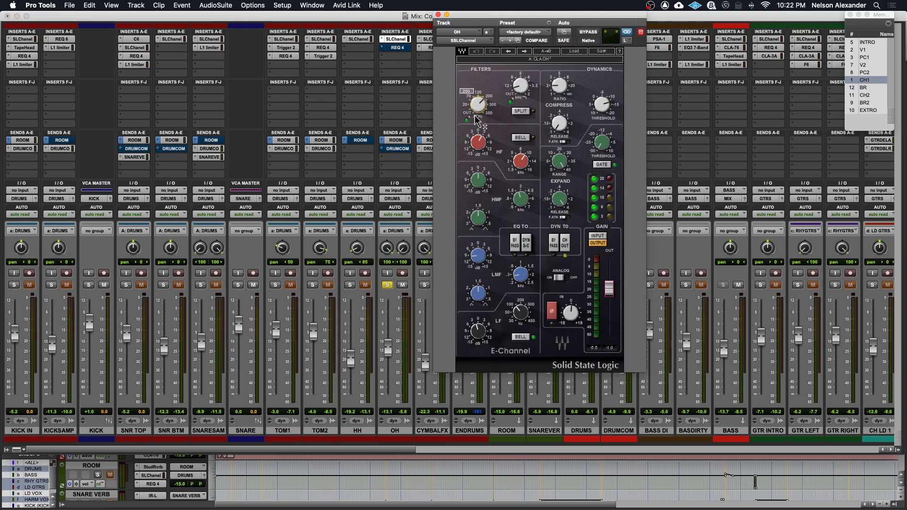
{"action": "left_click_drag", "start_coordinate": [517, 166], "coordinate": [518, 167]}
{"action": "left_click_drag", "start_coordinate": [483, 341], "coordinate": [482, 341]}
{"action": "key", "text": "space"}
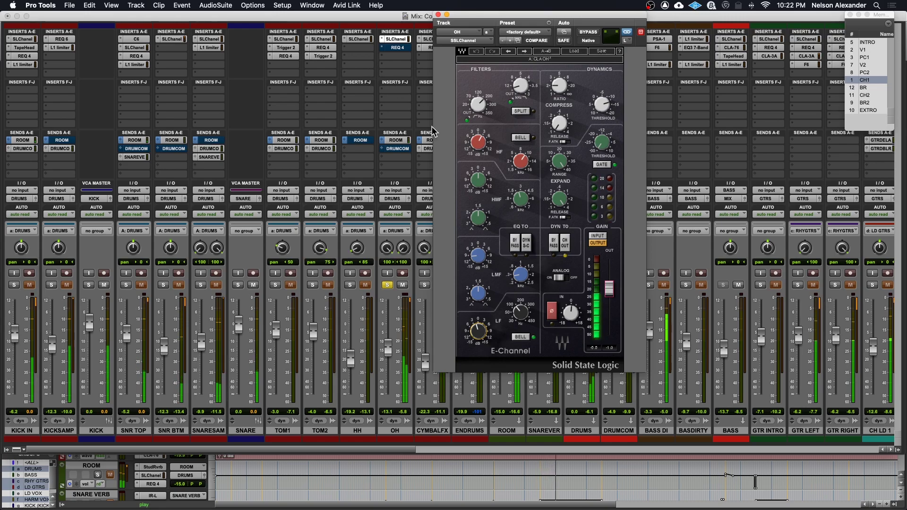
{"action": "left_click", "coordinate": [559, 86]}
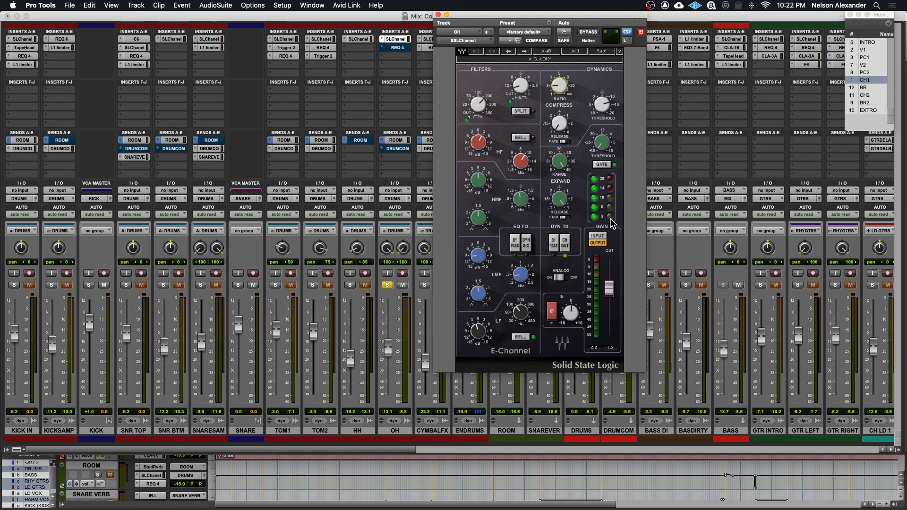
- Open the OH track's REQ 4 and try a band 5 gain of 8, then restore it to -2.4
{"action": "left_click", "coordinate": [398, 48]}
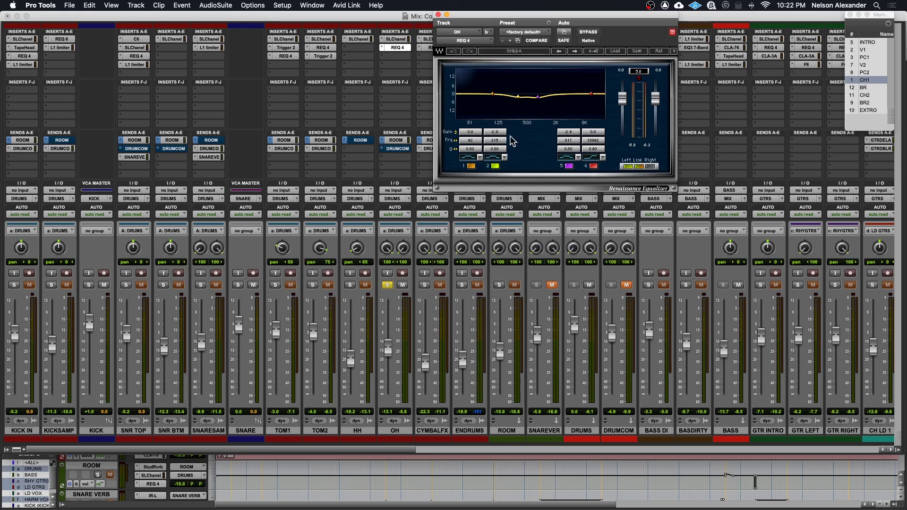
{"action": "left_click", "coordinate": [570, 132]}
{"action": "type", "text": "8"}
{"action": "key", "text": "Return"}
{"action": "type", "text": "-2.4"}
{"action": "key", "text": "Return"}
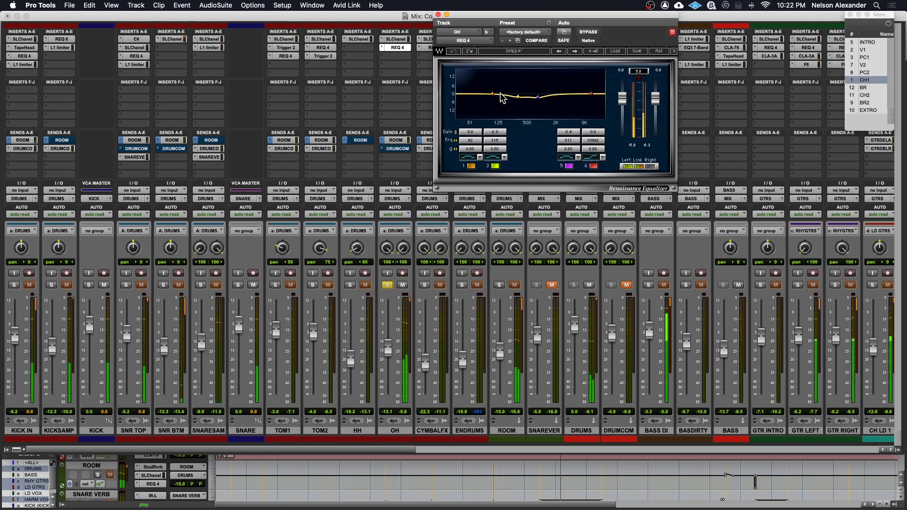
- Audition a large band 2 boost in the OH track's REQ 4, undo it and close the plug-in
{"action": "left_click_drag", "start_coordinate": [498, 135], "coordinate": [487, 75]}
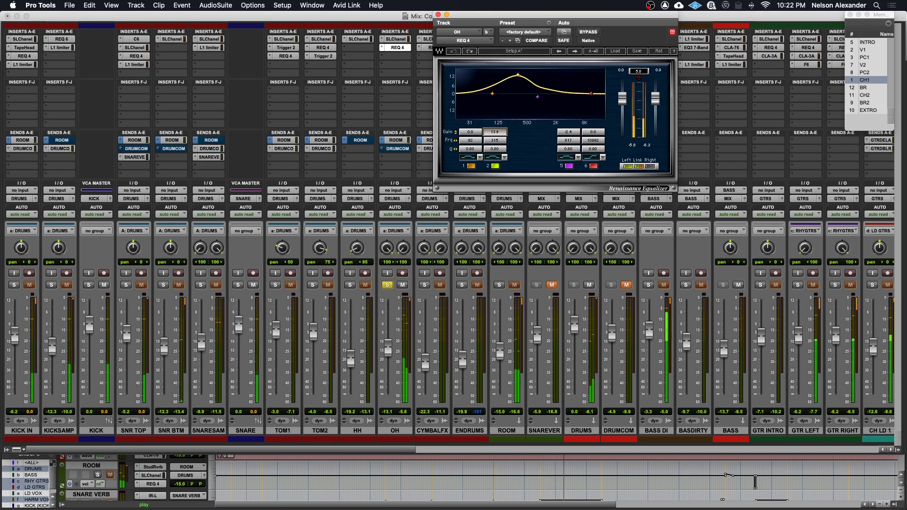
{"action": "left_click", "coordinate": [454, 52]}
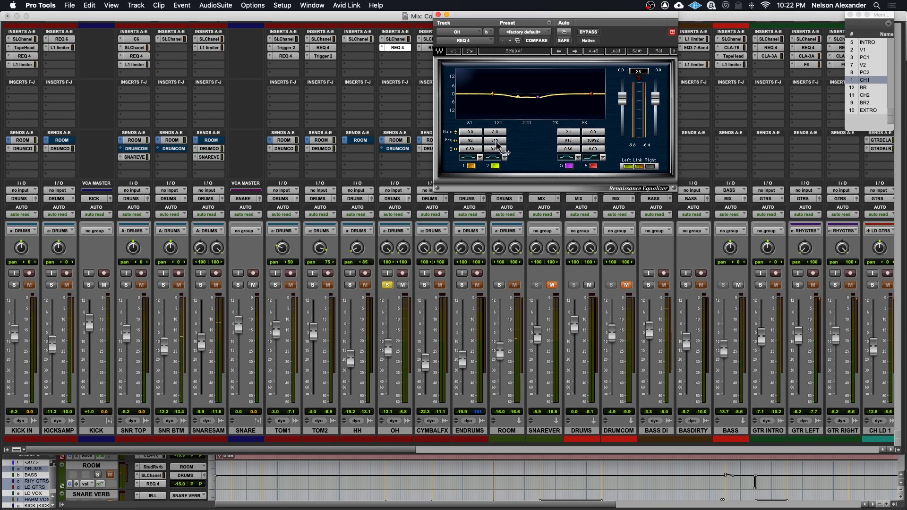
{"action": "left_click", "coordinate": [438, 15]}
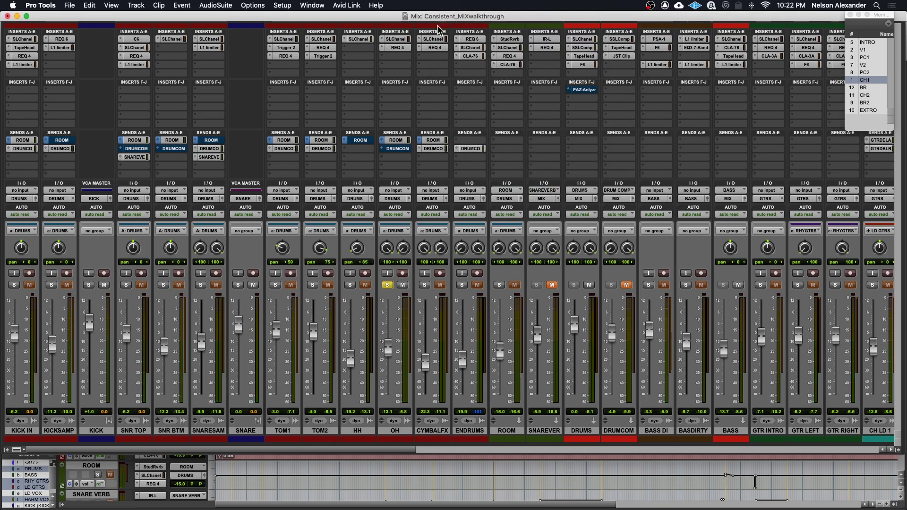
- Clear the OH solo, solo the CYMBAL FX track in the Edit window and play its hit from 6|4|480
{"action": "left_click", "coordinate": [387, 285]}
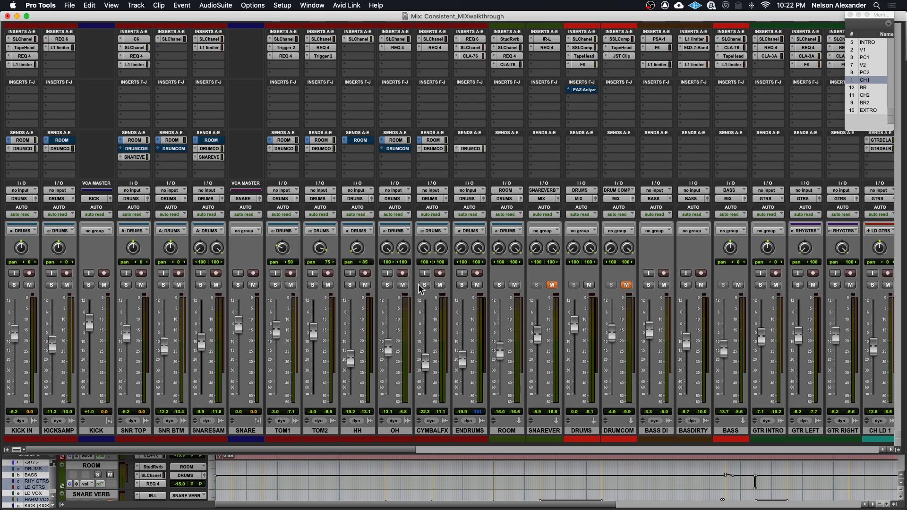
{"action": "key", "text": "super+equal"}
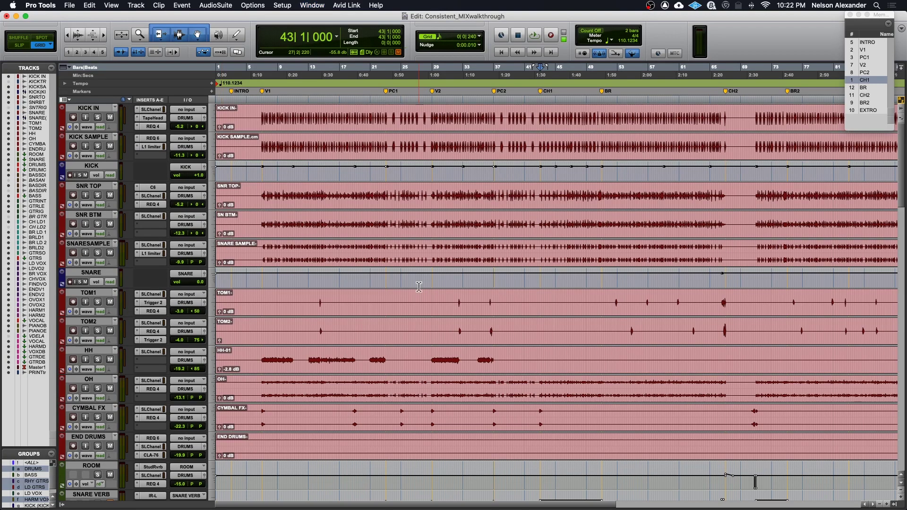
{"action": "left_click", "coordinate": [98, 417]}
{"action": "left_click", "coordinate": [262, 416]}
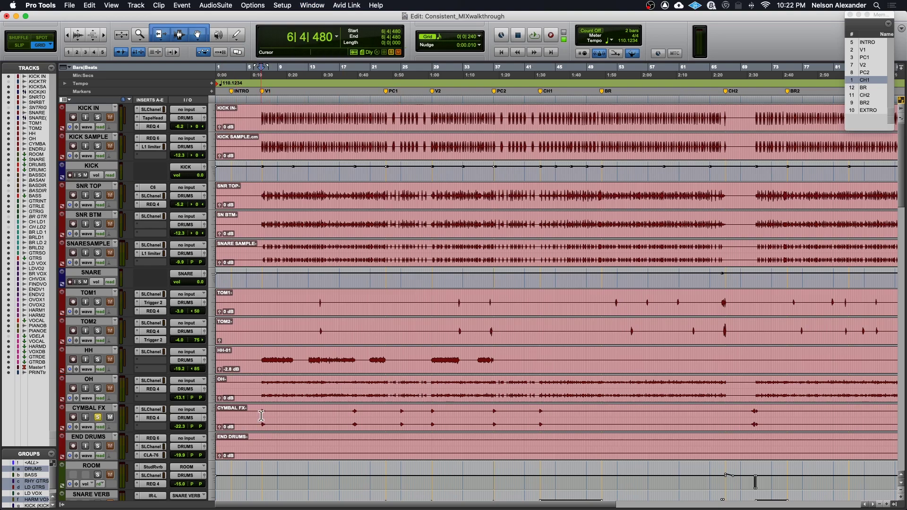
{"action": "key", "text": "space"}
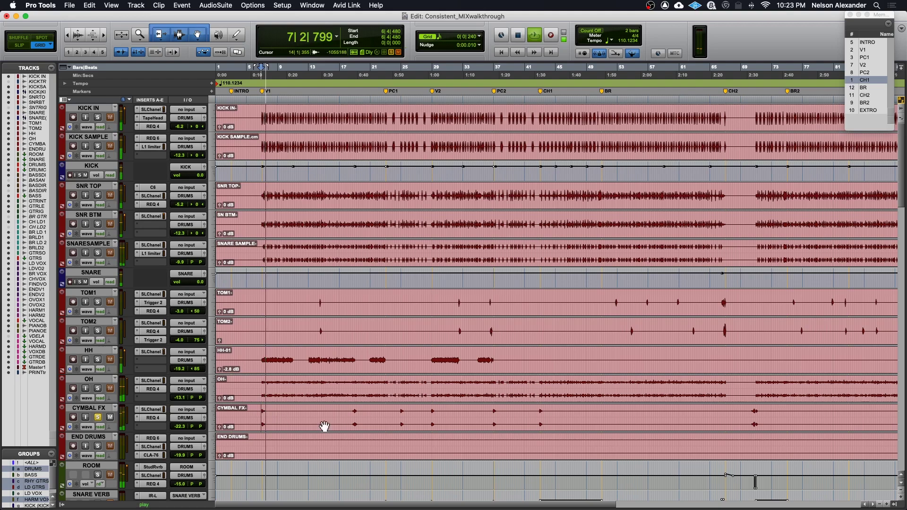
{"action": "key", "text": "space"}
- Play the CYMBAL FX swell late in V1 from just before it, at 18|3|480
{"action": "left_click", "coordinate": [354, 414]}
{"action": "key", "text": "super+bracketright"}
{"action": "key", "text": "super+bracketright"}
{"action": "key", "text": "super+bracketright"}
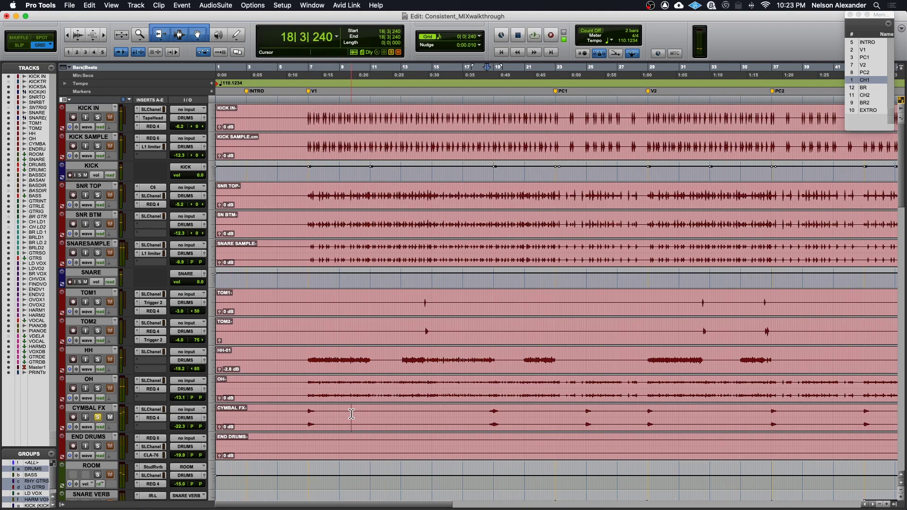
{"action": "left_click", "coordinate": [561, 412]}
{"action": "key", "text": "space"}
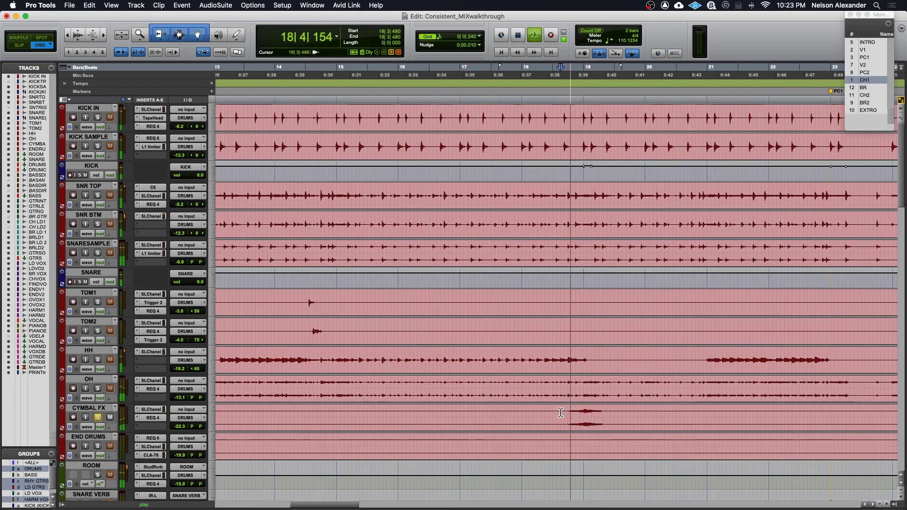
{"action": "key", "text": "super+bracketleft"}
{"action": "key", "text": "super+bracketleft"}
{"action": "key", "text": "super+bracketleft"}
{"action": "key", "text": "space"}
- Play the CYMBAL FX swell between the CH2 and BR2 markers from 70|2|480
{"action": "left_click", "coordinate": [752, 415]}
{"action": "key", "text": "space"}
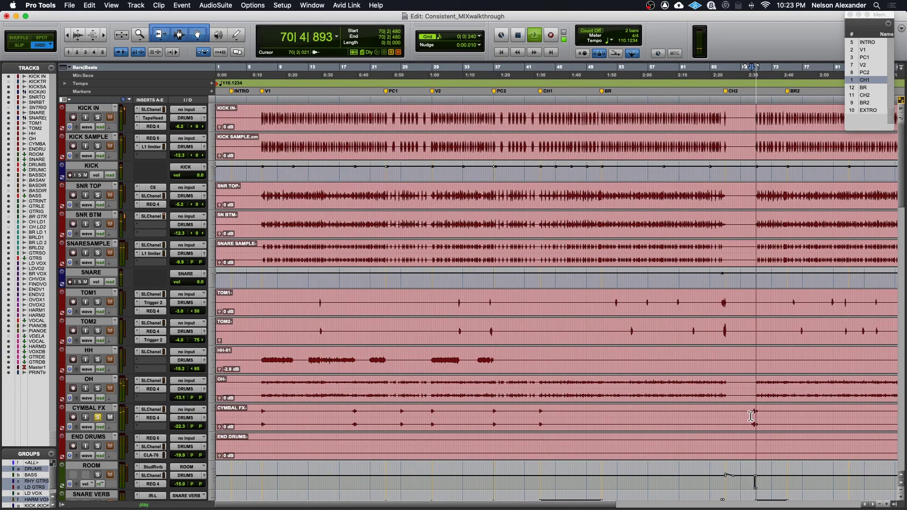
{"action": "key", "text": "space"}
- Place the playback position at 37|1|240 and examine how the CYMBAL FX hit lines up with the PC2 marker
{"action": "left_click", "coordinate": [497, 416]}
{"action": "key", "text": "super+bracketright"}
{"action": "key", "text": "super+bracketright"}
{"action": "key", "text": "super+bracketright"}
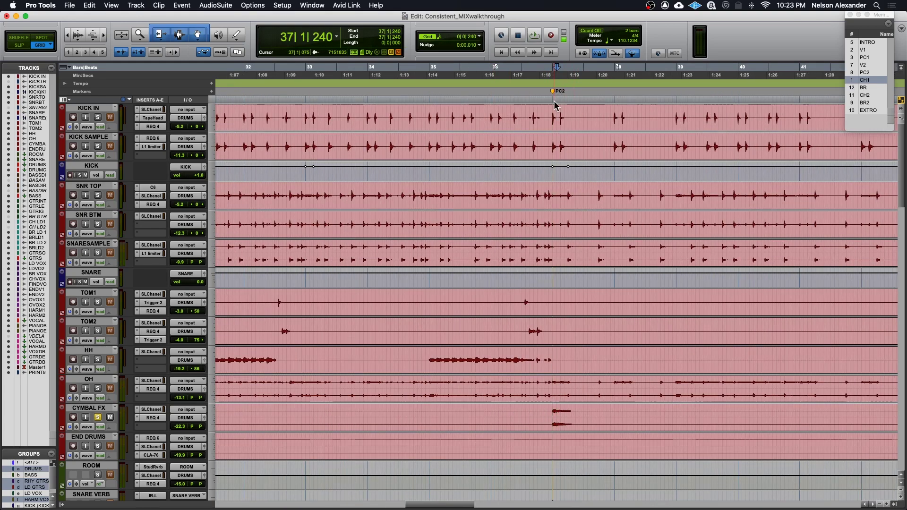
{"action": "key", "text": "super+bracketleft"}
{"action": "key", "text": "super+bracketleft"}
{"action": "key", "text": "super+bracketleft"}
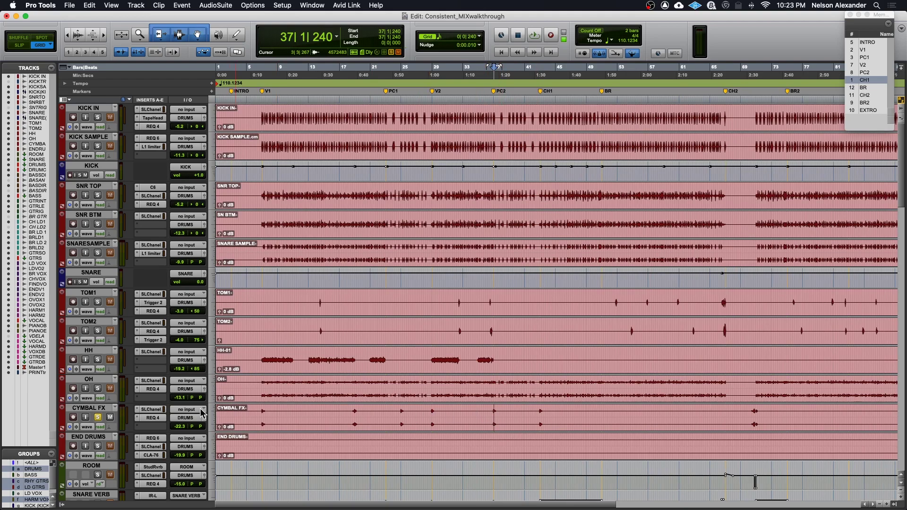
- Examine the SSL channel and REQ 4 settings on CYMBAL FX in the Mix window and clear the track's solo
{"action": "key", "text": "super+equal"}
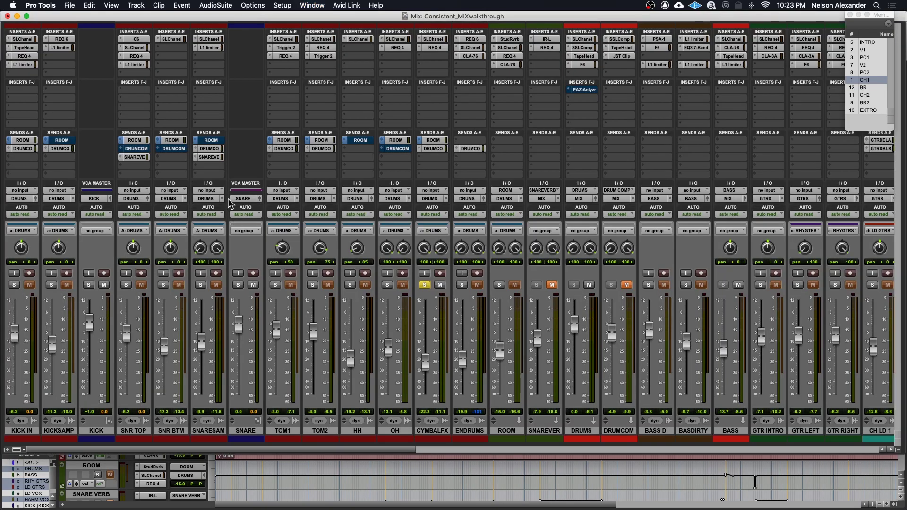
{"action": "left_click", "coordinate": [440, 41]}
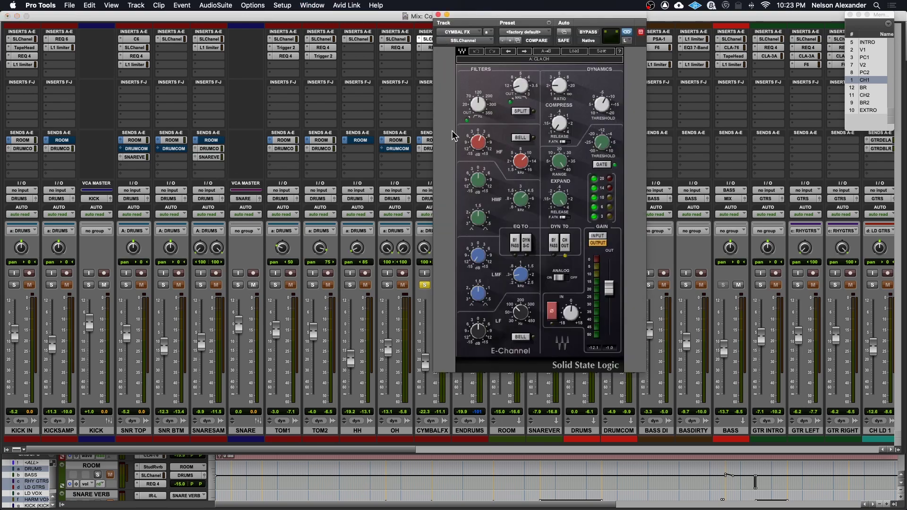
{"action": "left_click", "coordinate": [438, 15]}
{"action": "left_click", "coordinate": [436, 47]}
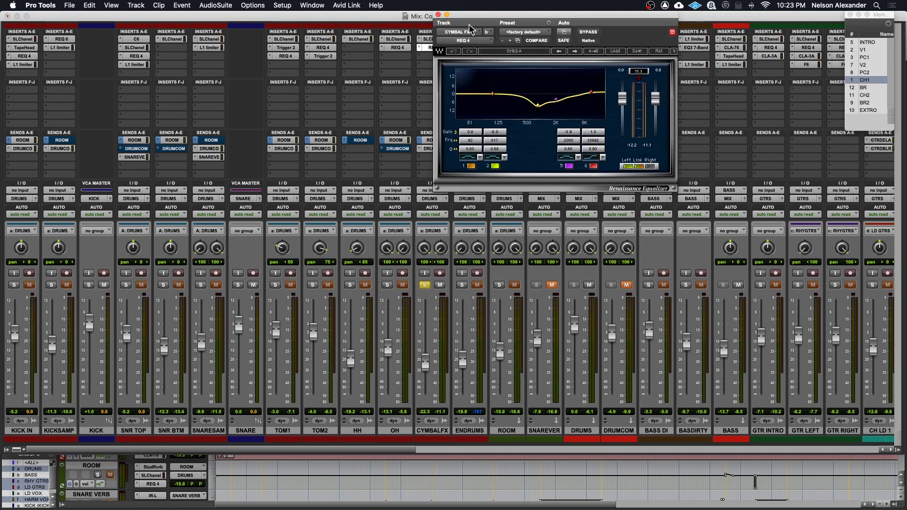
{"action": "left_click", "coordinate": [439, 14]}
{"action": "left_click", "coordinate": [428, 285]}
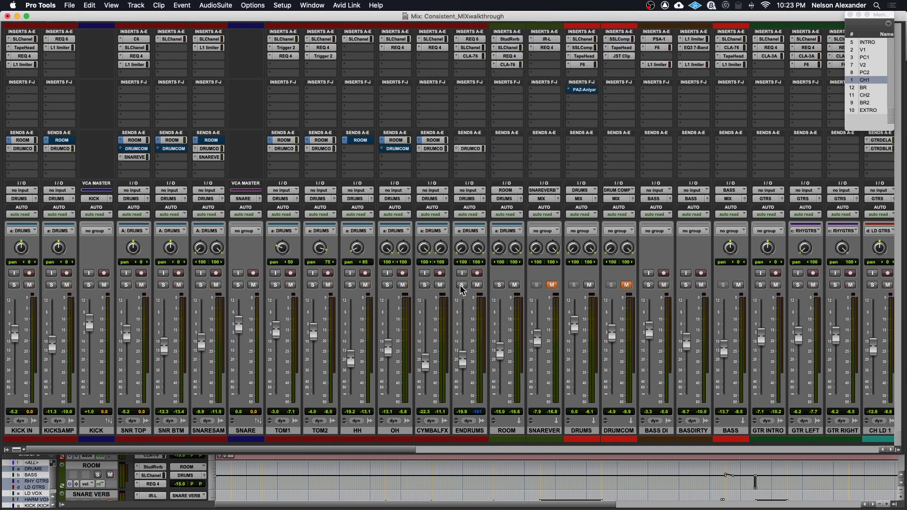
- Solo END DRUMS and play its part at the song's end from 91|1|240 in the Edit window
{"action": "left_click", "coordinate": [462, 286]}
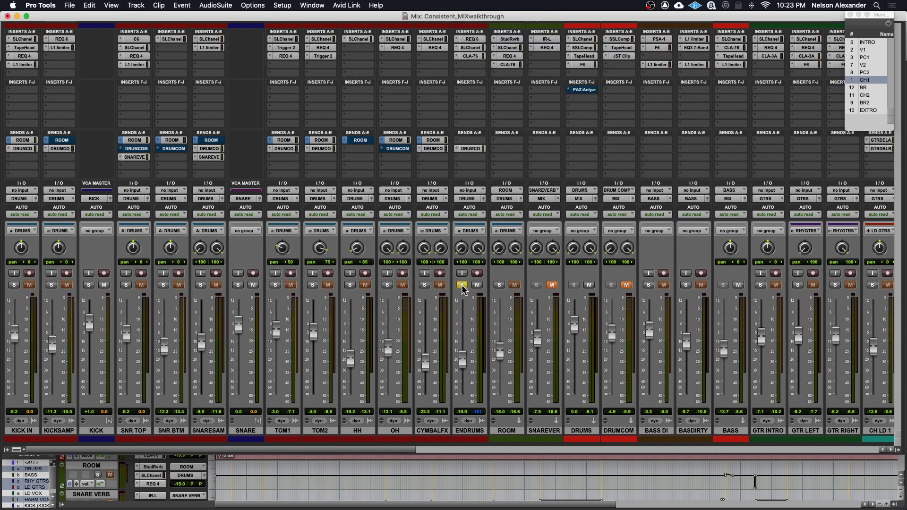
{"action": "key", "text": "super+equal"}
{"action": "key", "text": "super+bracketleft"}
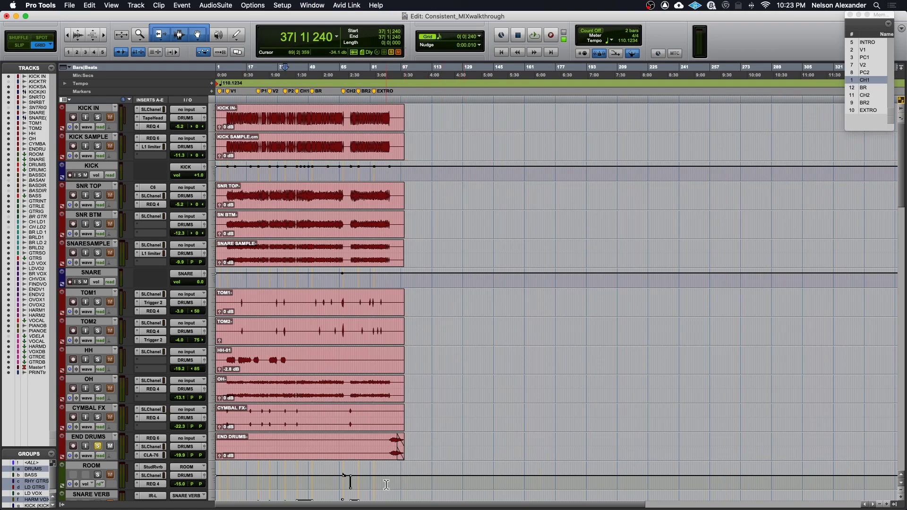
{"action": "key", "text": "space"}
{"action": "key", "text": "super+bracketright"}
{"action": "key", "text": "super+bracketright"}
{"action": "key", "text": "super+bracketright"}
{"action": "key", "text": "super+bracketright"}
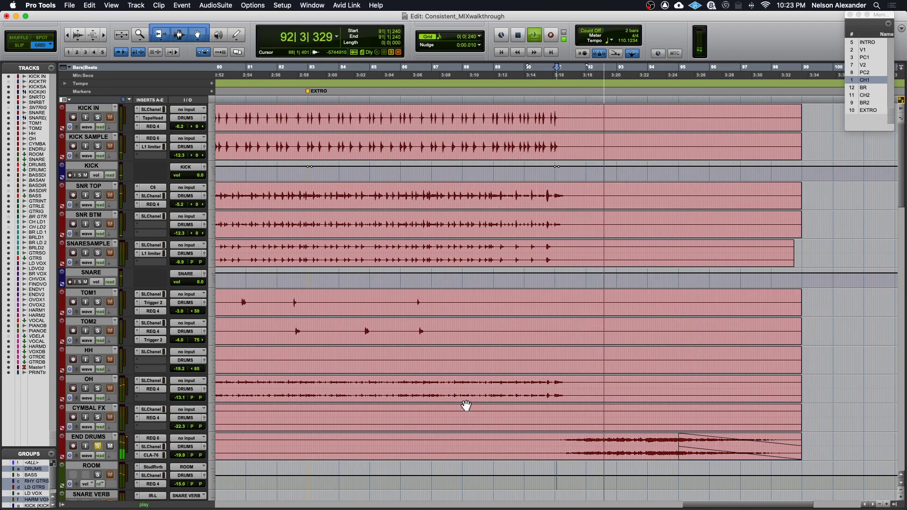
{"action": "key", "text": "super+bracketleft"}
{"action": "key", "text": "super+bracketleft"}
{"action": "key", "text": "super+bracketleft"}
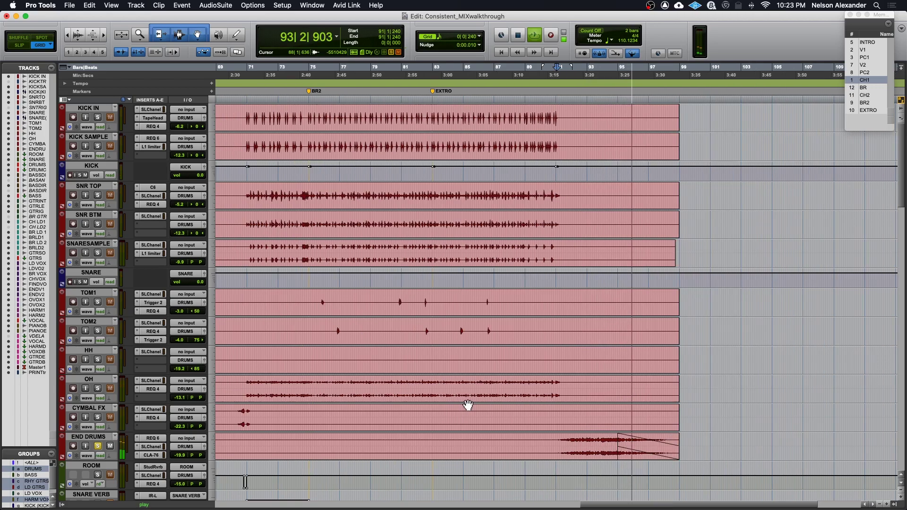
{"action": "key", "text": "space"}
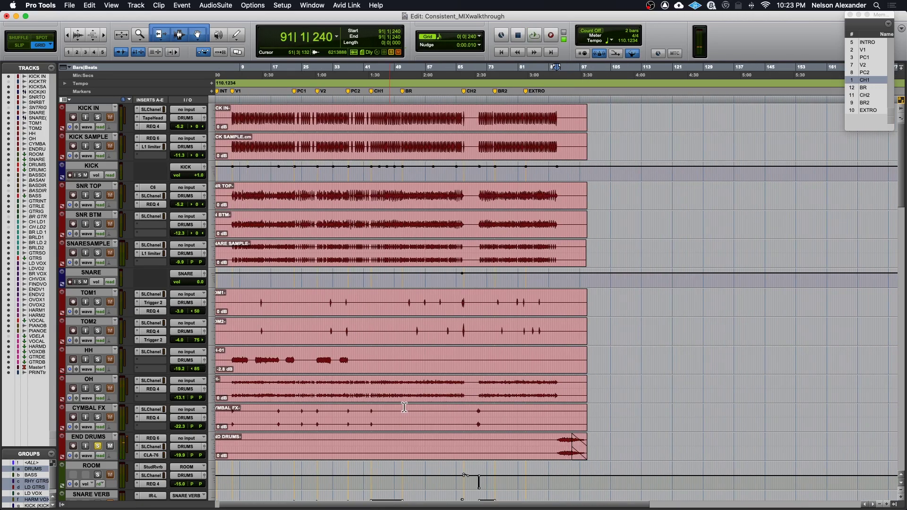
- Replace the END DRUMS solo with a solo of the whole drum group and play CH1 with ROOM left out
{"action": "key", "text": "super+equal"}
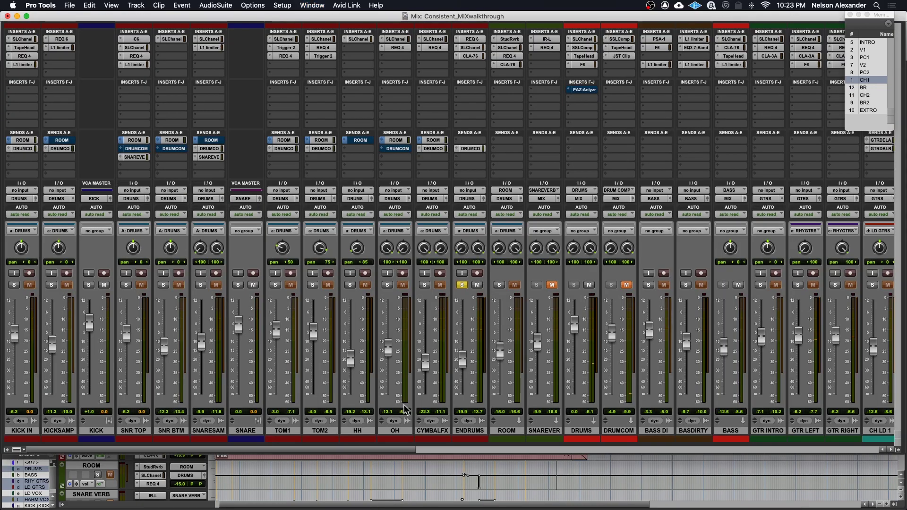
{"action": "left_click", "coordinate": [462, 285]}
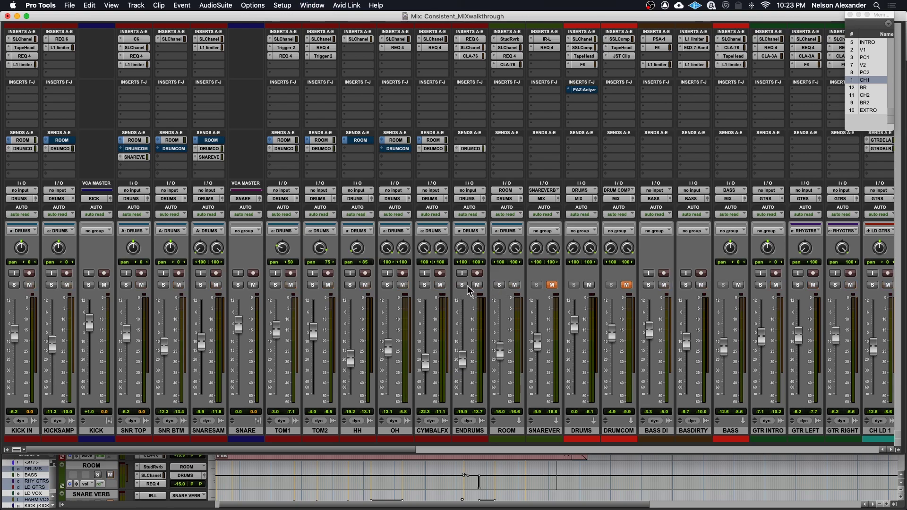
{"action": "left_click", "coordinate": [388, 285]}
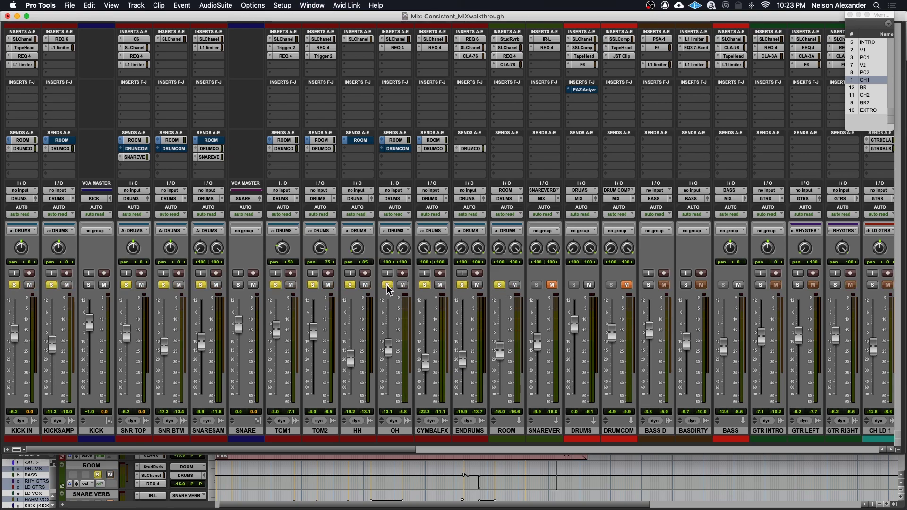
{"action": "left_click", "coordinate": [499, 285]}
{"action": "key", "text": "space"}
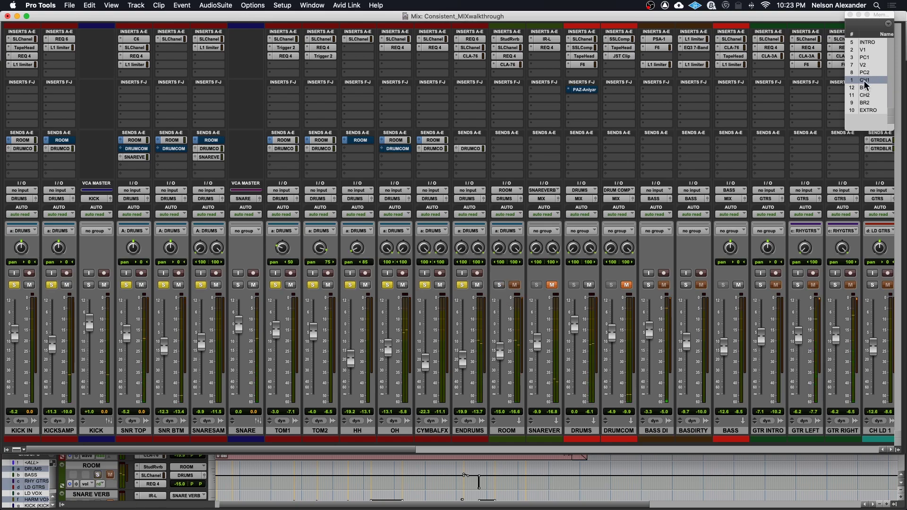
- Solo ROOM again and mute the other drum tracks so that only the room return is heard
{"action": "left_click", "coordinate": [478, 284]}
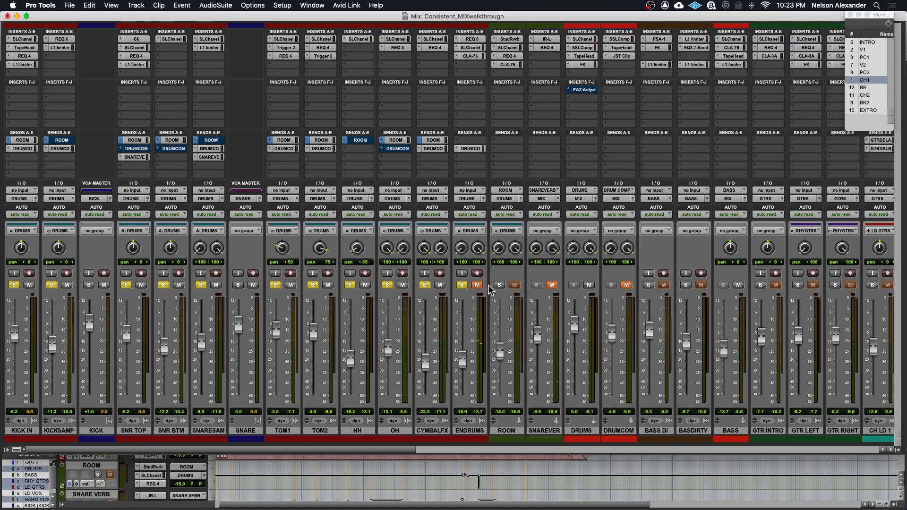
{"action": "left_click", "coordinate": [500, 285]}
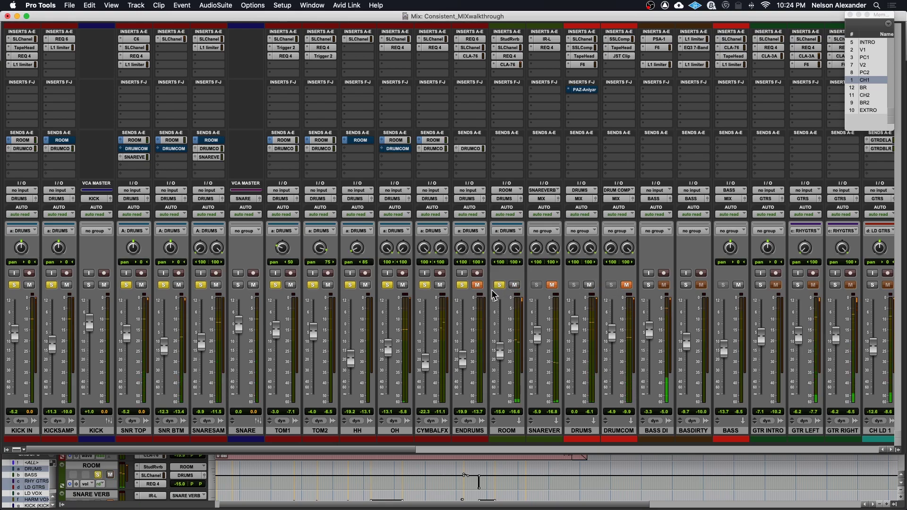
{"action": "left_click", "coordinate": [440, 284]}
{"action": "left_click", "coordinate": [515, 285]}
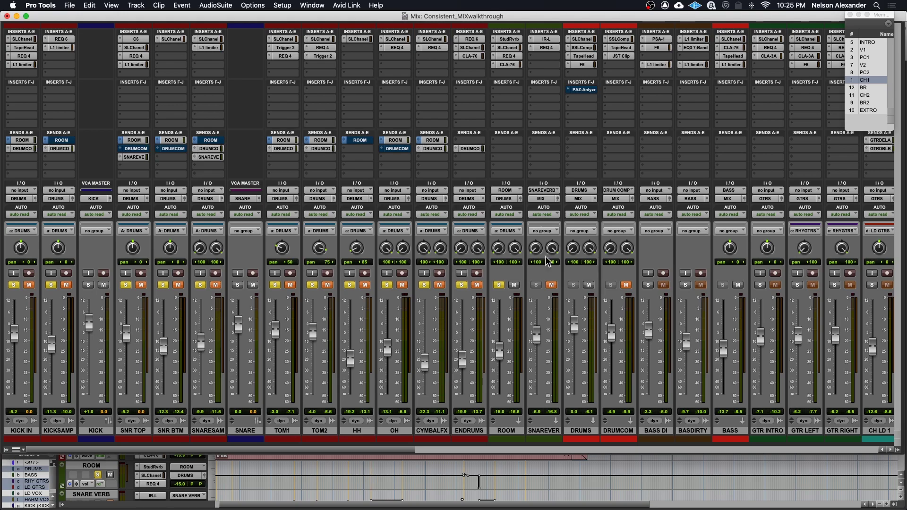
- Examine the Studio Reverb insert on ROOM, including its reverb type, decay, pre-delay, tone and mix
{"action": "left_click", "coordinate": [511, 40]}
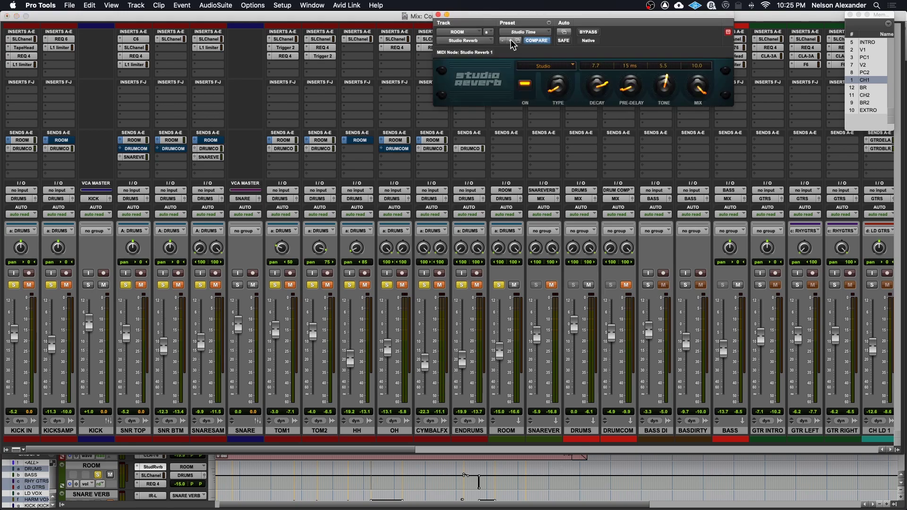
{"action": "left_click", "coordinate": [550, 66]}
{"action": "left_click", "coordinate": [486, 78]}
{"action": "left_click", "coordinate": [438, 15]}
- Bypass the SSL channel, REQ 4 and CLA-76 inserts on ROOM and play the bare reverb
{"action": "left_click", "coordinate": [509, 47], "text": "super"}
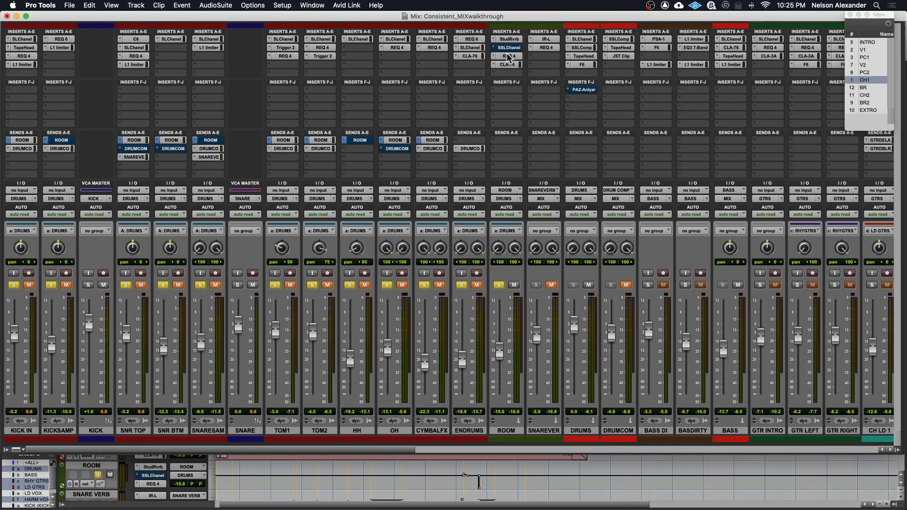
{"action": "left_click", "coordinate": [508, 56], "text": "super"}
{"action": "left_click", "coordinate": [509, 64], "text": "super"}
{"action": "key", "text": "space"}
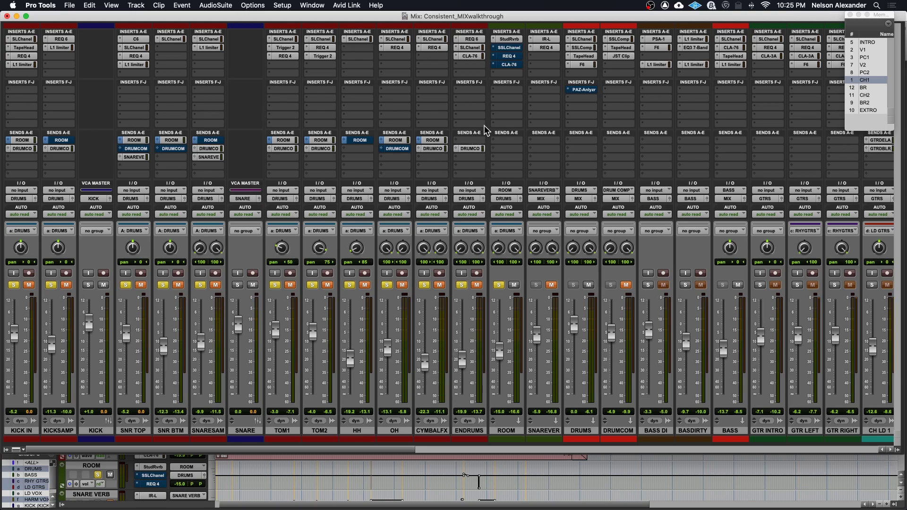
- Re-enable the SSL channel on ROOM and examine its HF, HMF and LMF equalizer settings
{"action": "left_click", "coordinate": [510, 47]}
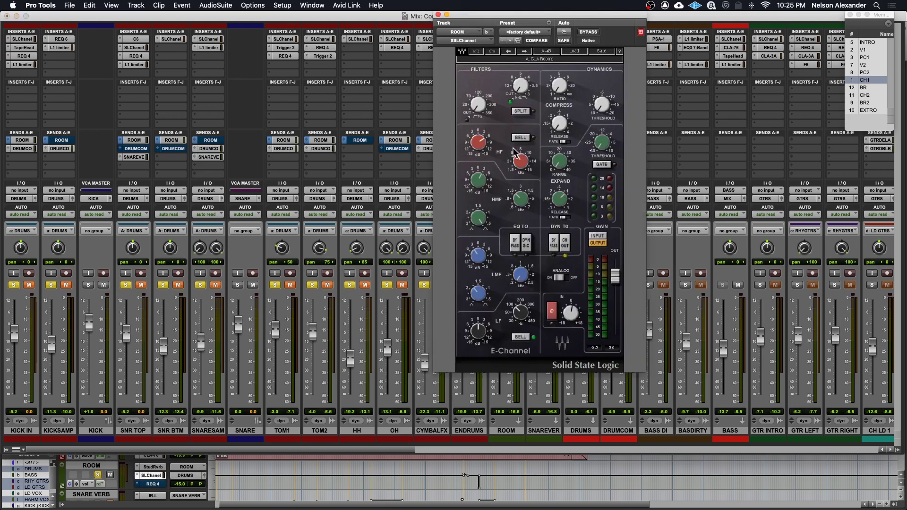
{"action": "left_click", "coordinate": [520, 160]}
{"action": "left_click", "coordinate": [478, 142]}
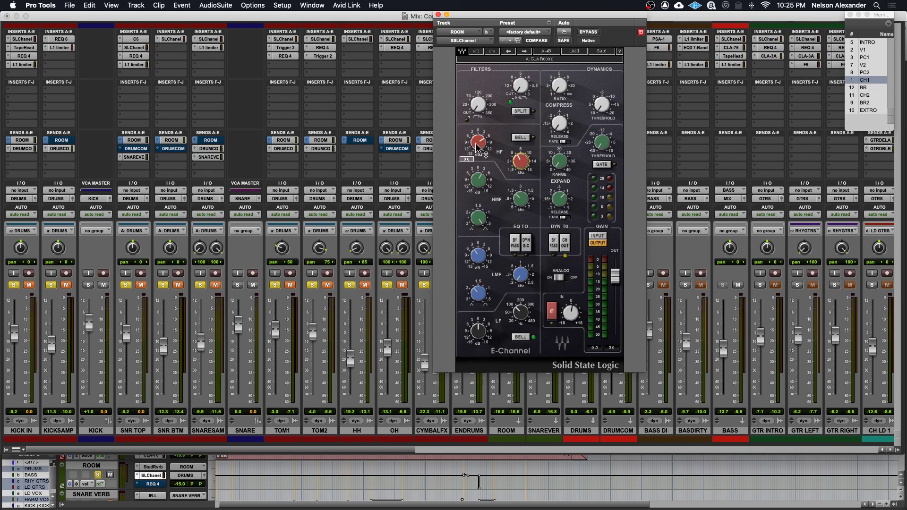
{"action": "left_click", "coordinate": [519, 198]}
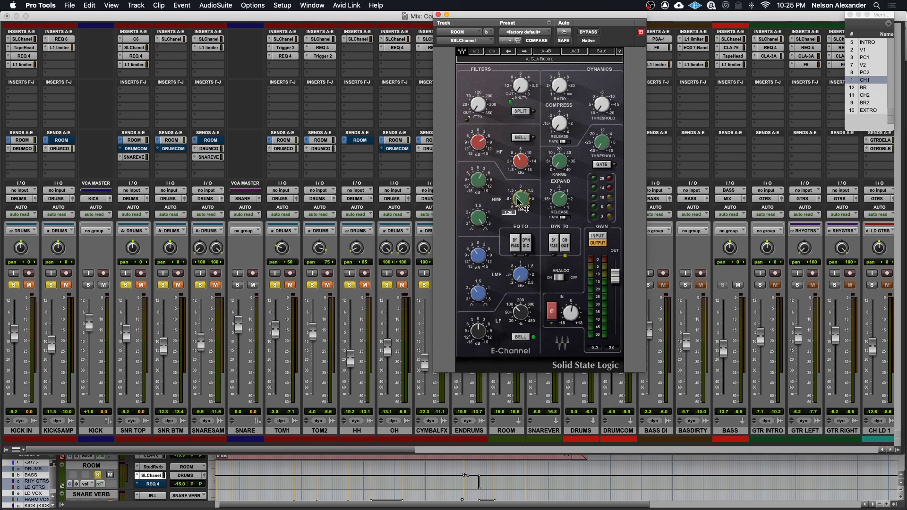
{"action": "left_click", "coordinate": [475, 256]}
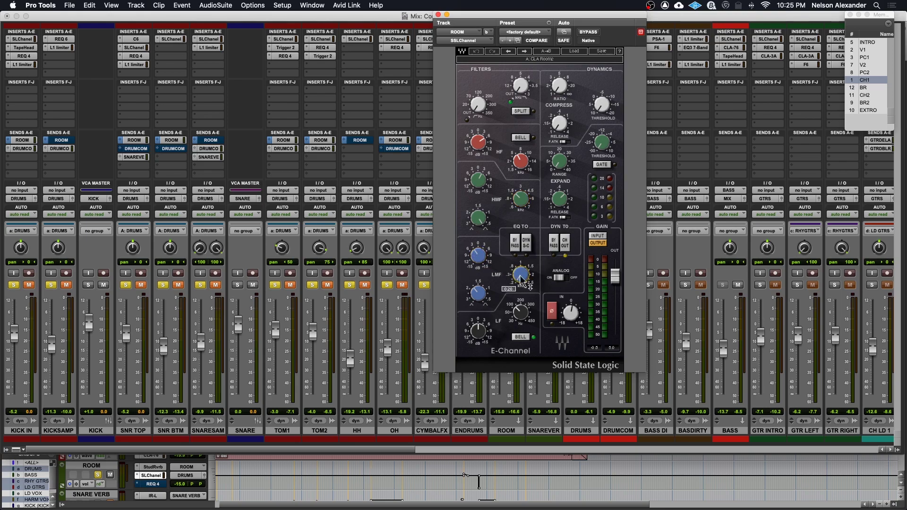
{"action": "left_click_drag", "start_coordinate": [479, 259], "coordinate": [479, 243]}
{"action": "left_click", "coordinate": [438, 16]}
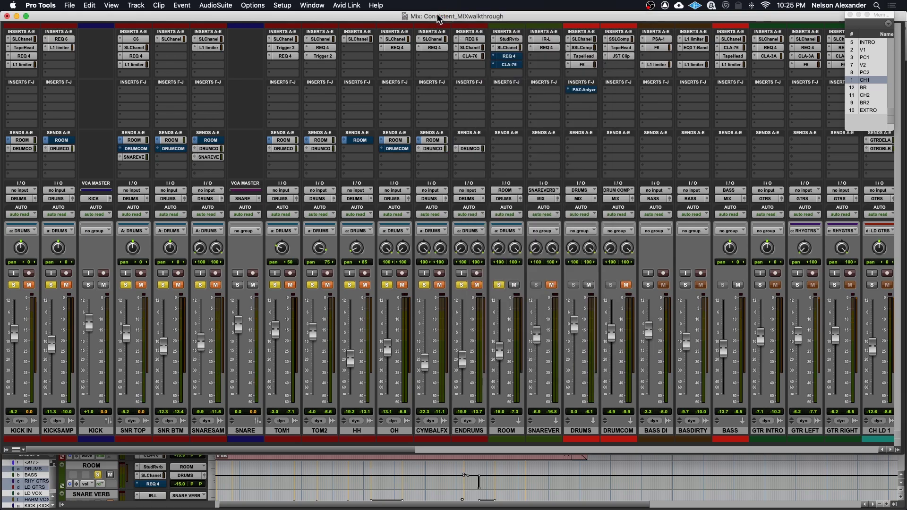
- Examine the REQ 4 curve on ROOM and compare the sound with it bypassed and active during playback
{"action": "left_click", "coordinate": [504, 55]}
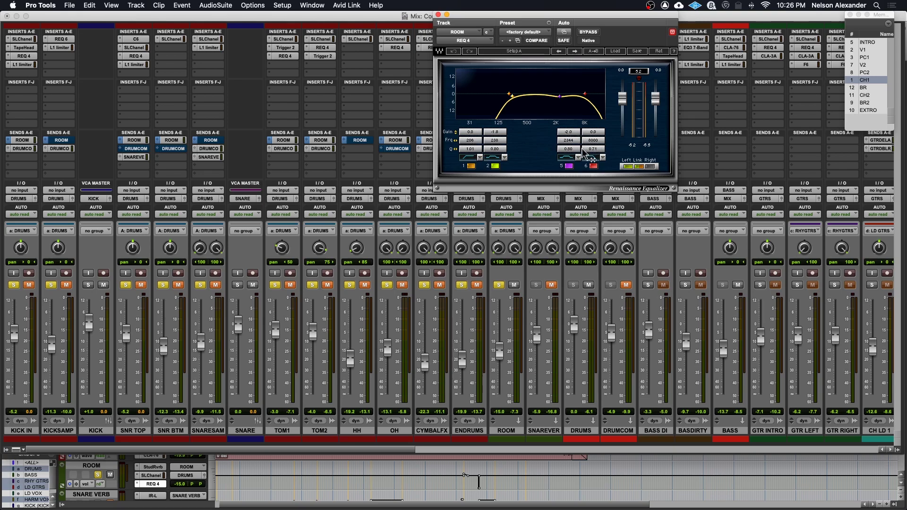
{"action": "left_click", "coordinate": [438, 15]}
{"action": "key", "text": "space"}
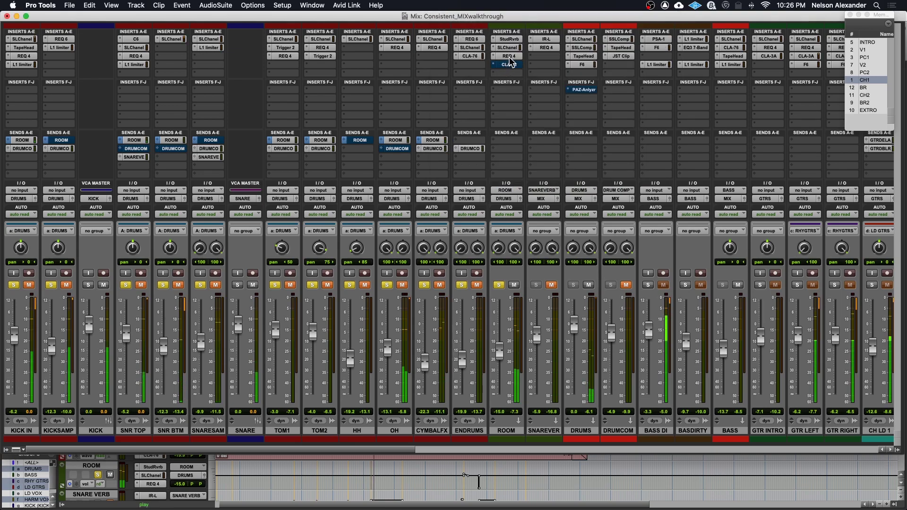
{"action": "left_click", "coordinate": [510, 58], "text": "super"}
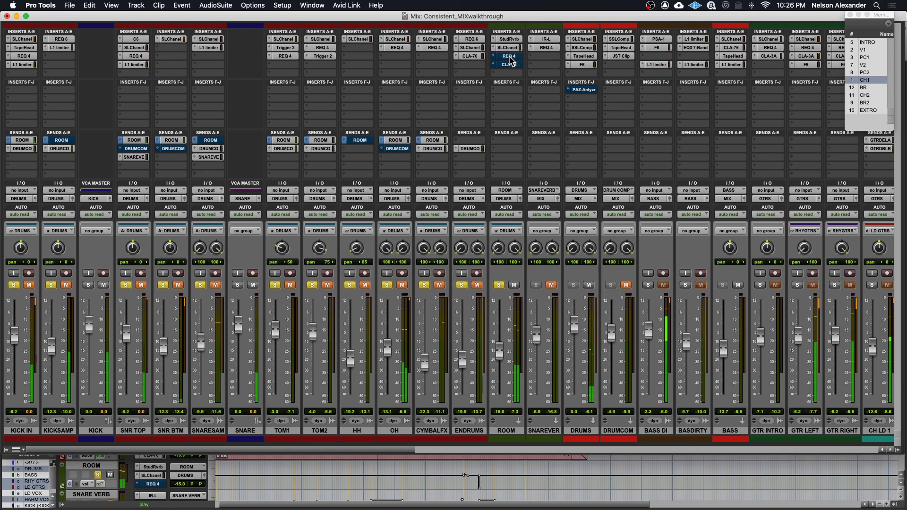
{"action": "left_click", "coordinate": [510, 58], "text": "super"}
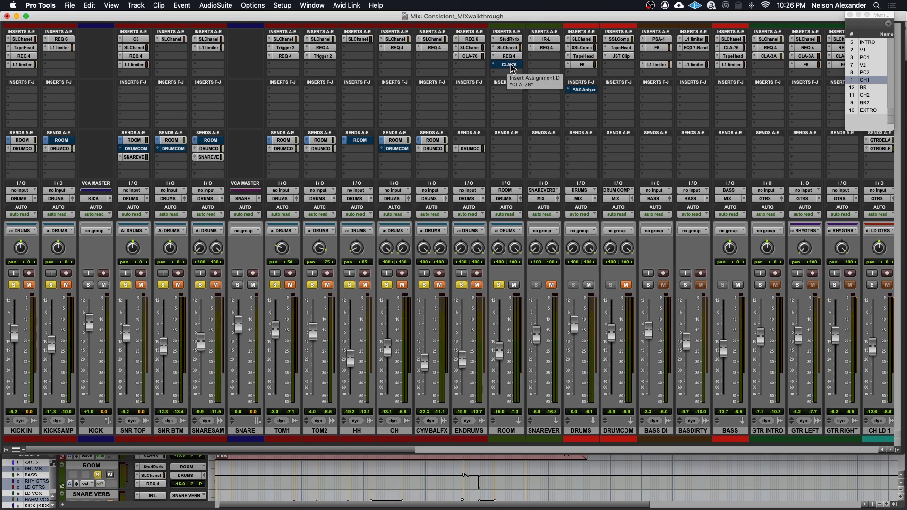
- Examine the CLA-76 compressor on ROOM and compare the sound with it bypassed and active during playback
{"action": "left_click", "coordinate": [509, 65]}
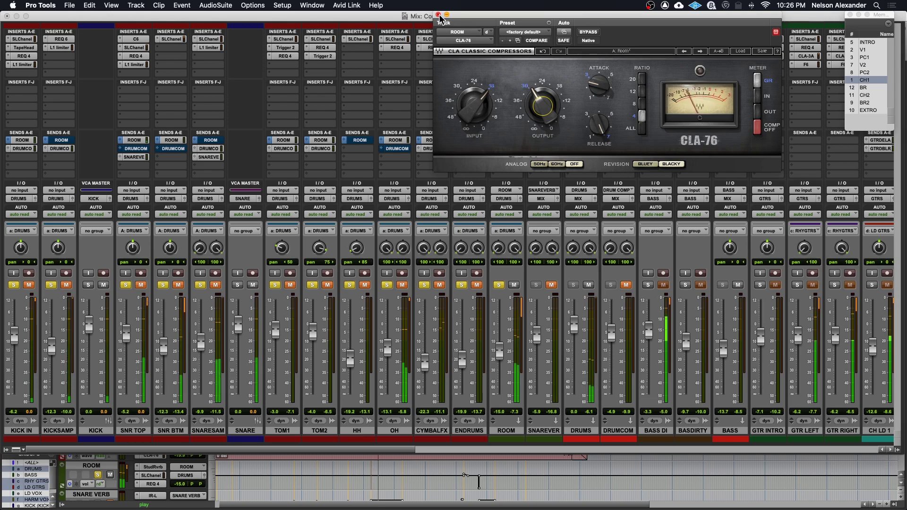
{"action": "left_click", "coordinate": [584, 32]}
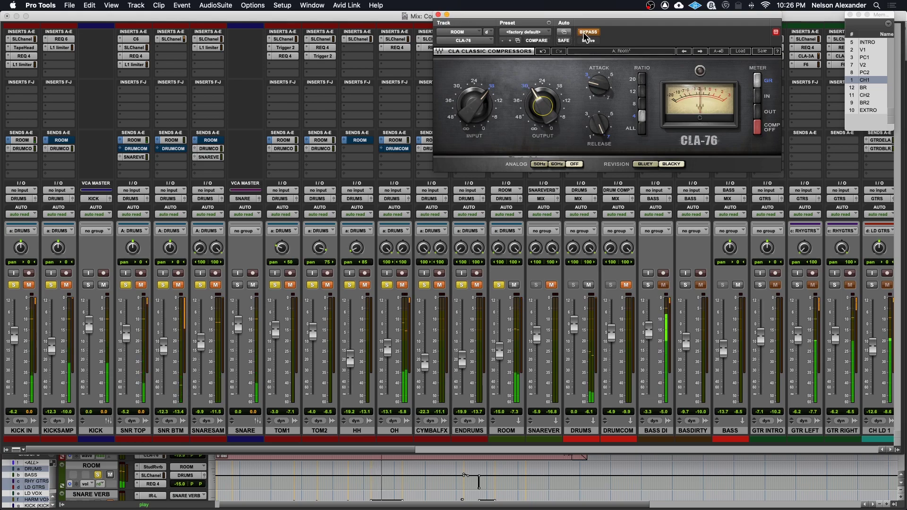
{"action": "left_click", "coordinate": [583, 32]}
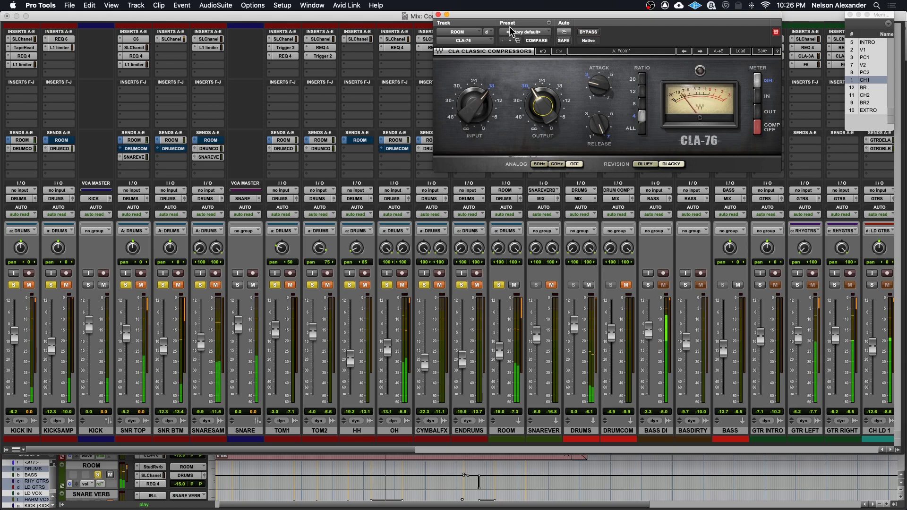
{"action": "left_click", "coordinate": [438, 14]}
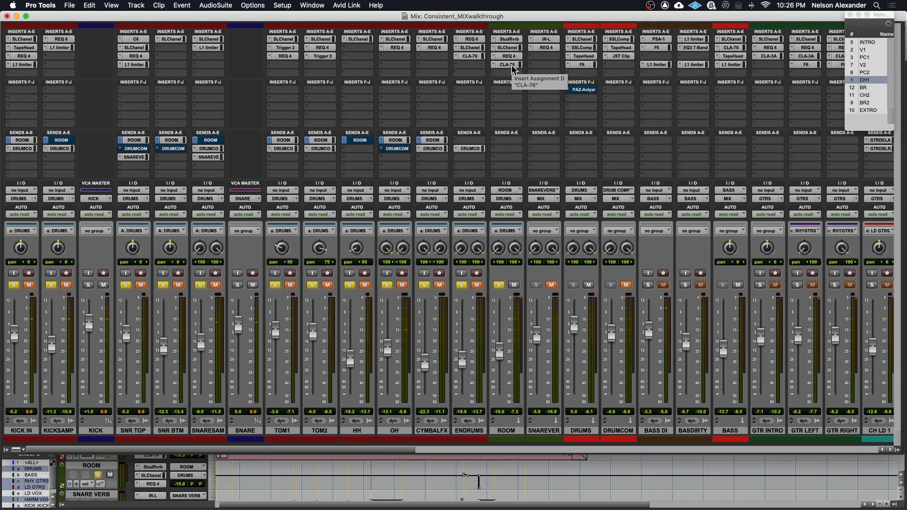
- Clear the drum group's solos and mutes, and play SNARE SAMPLE soloed with its SNARE VERB send open
{"action": "left_click", "coordinate": [499, 286]}
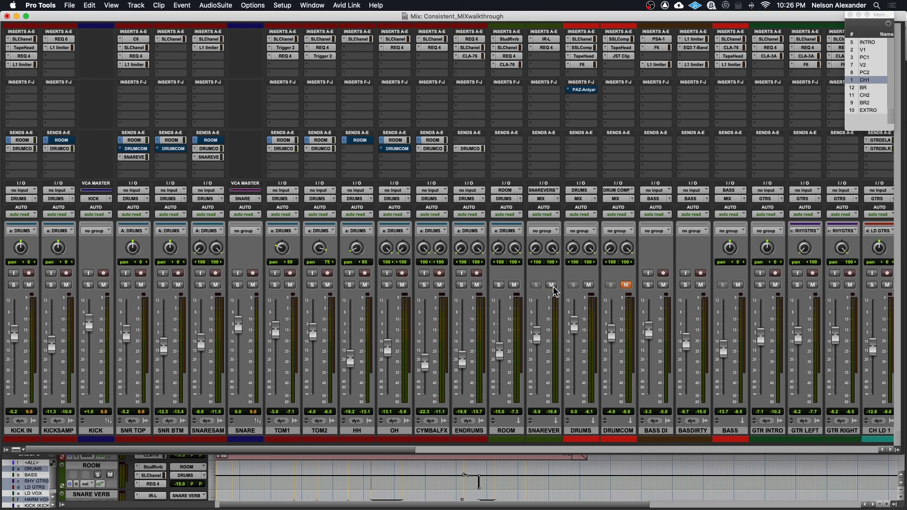
{"action": "left_click", "coordinate": [211, 158]}
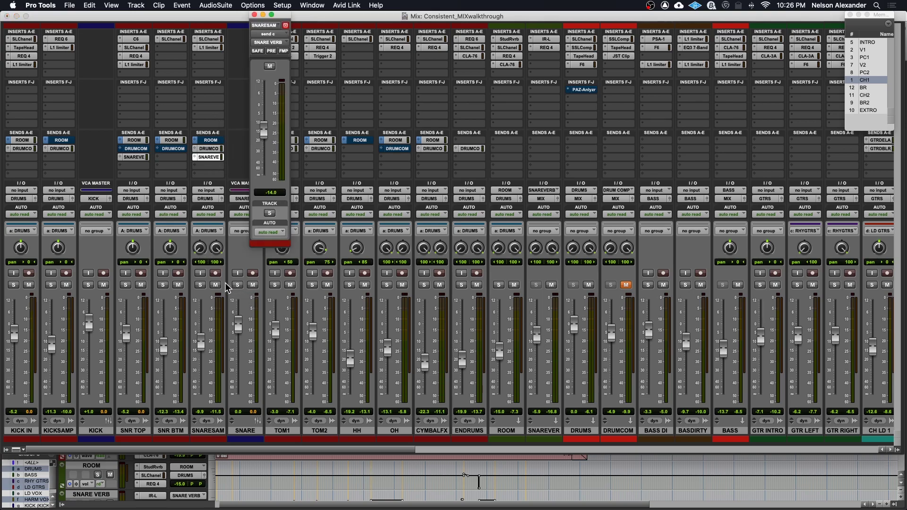
{"action": "left_click", "coordinate": [200, 286]}
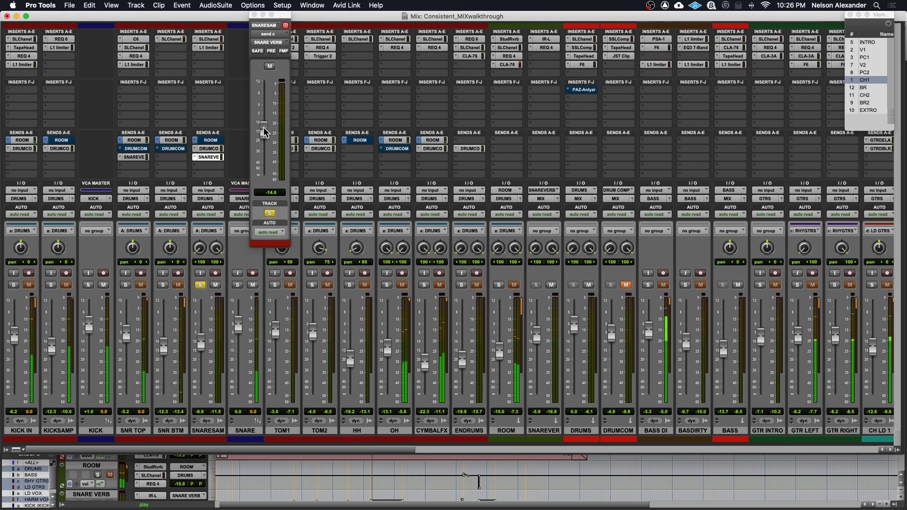
- Audition SNARESAMPLE's SNARE VERB send at -3.0 and -14.0 dB, check SNR TOP's send, and clear the SNARESAMPLE solo
{"action": "left_click_drag", "start_coordinate": [262, 129], "coordinate": [265, 115]}
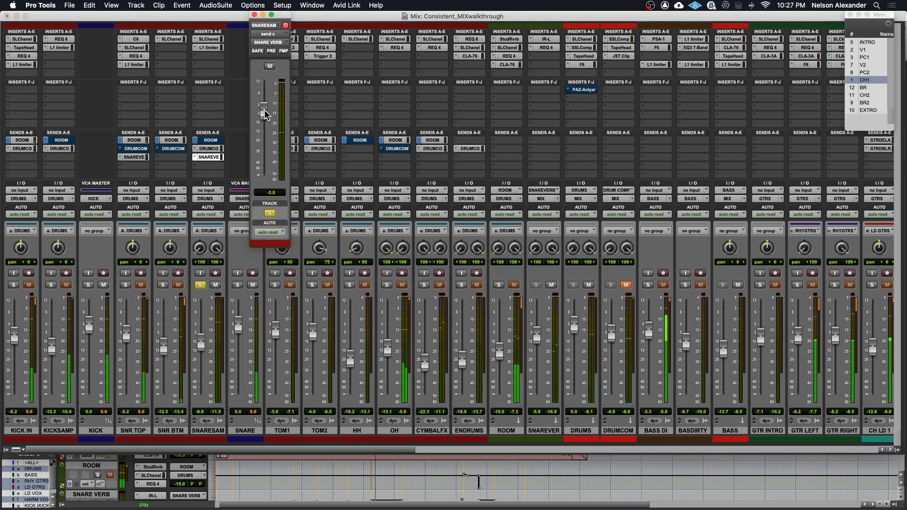
{"action": "left_click_drag", "start_coordinate": [263, 112], "coordinate": [267, 122]}
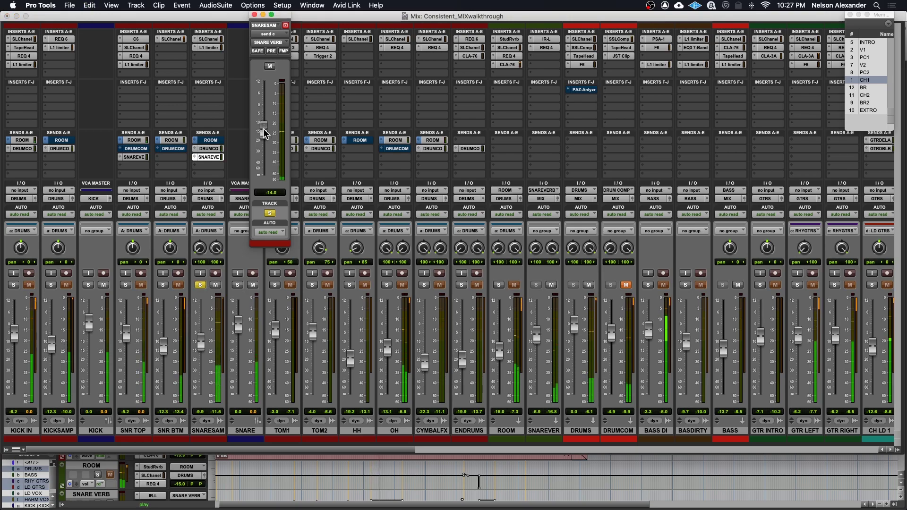
{"action": "left_click", "coordinate": [137, 158]}
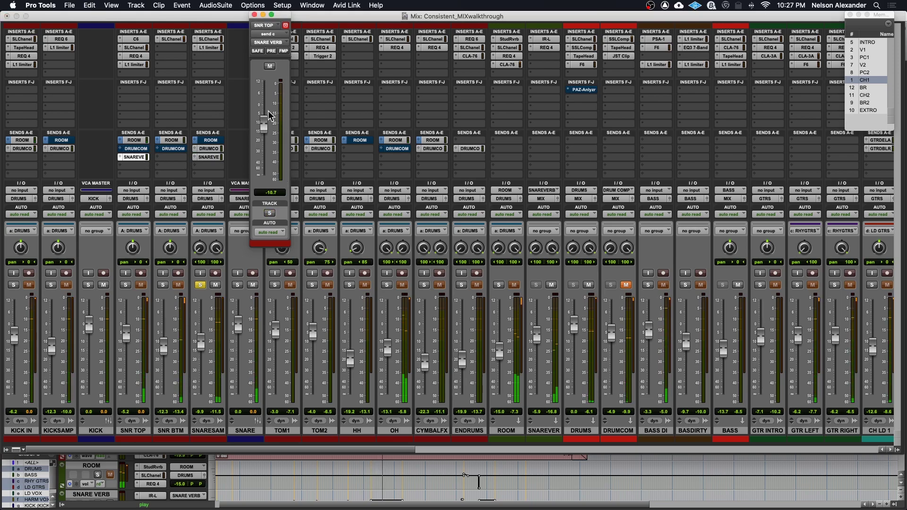
{"action": "left_click", "coordinate": [137, 158]}
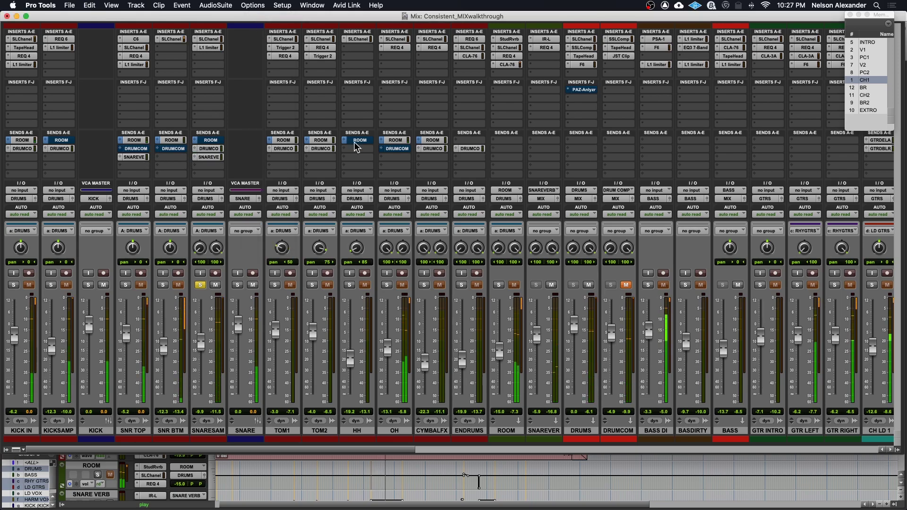
{"action": "left_click", "coordinate": [201, 285]}
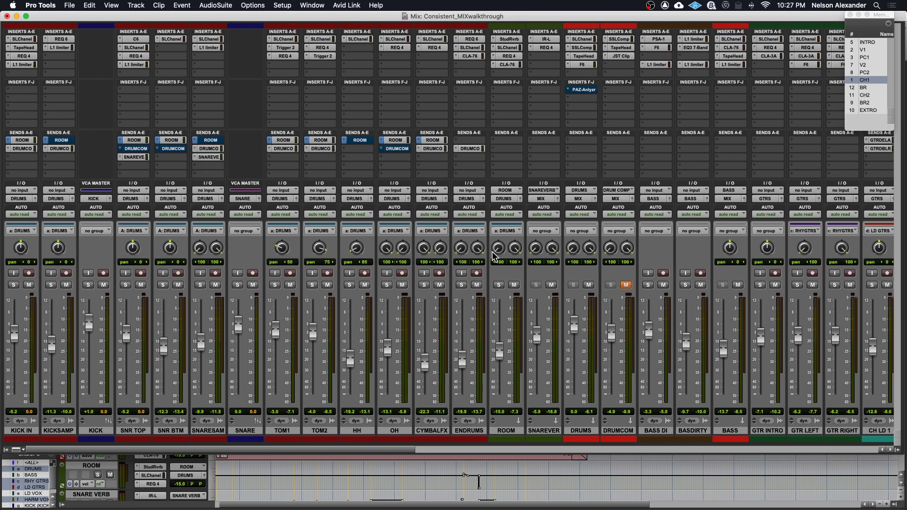
- Show the SNARE VERB volume automation in the Edit window and place the playback position at bar 23, the PC1 marker
{"action": "key", "text": "super+equal"}
{"action": "scroll", "coordinate": [486, 310], "scroll_direction": "down", "scroll_amount": 5}
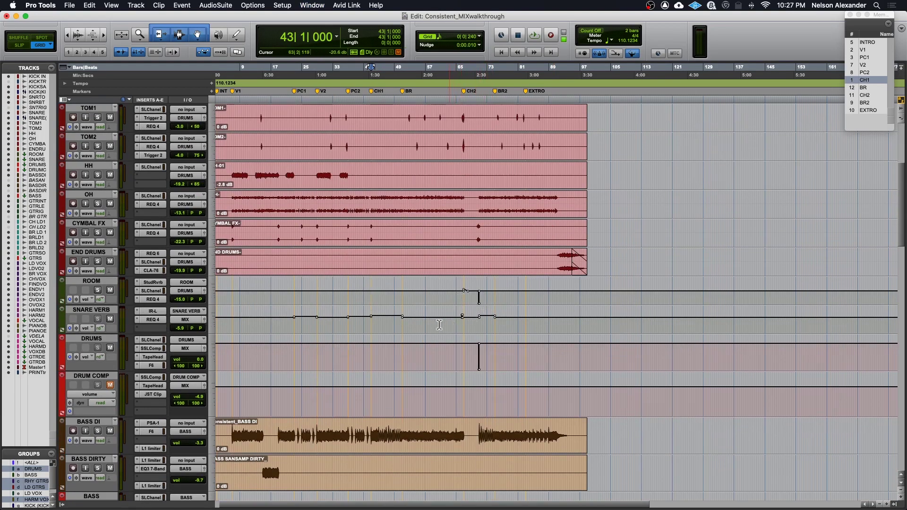
{"action": "left_click", "coordinate": [291, 327]}
{"action": "key", "text": "super+bracketright"}
{"action": "key", "text": "super+bracketright"}
{"action": "key", "text": "super+bracketright"}
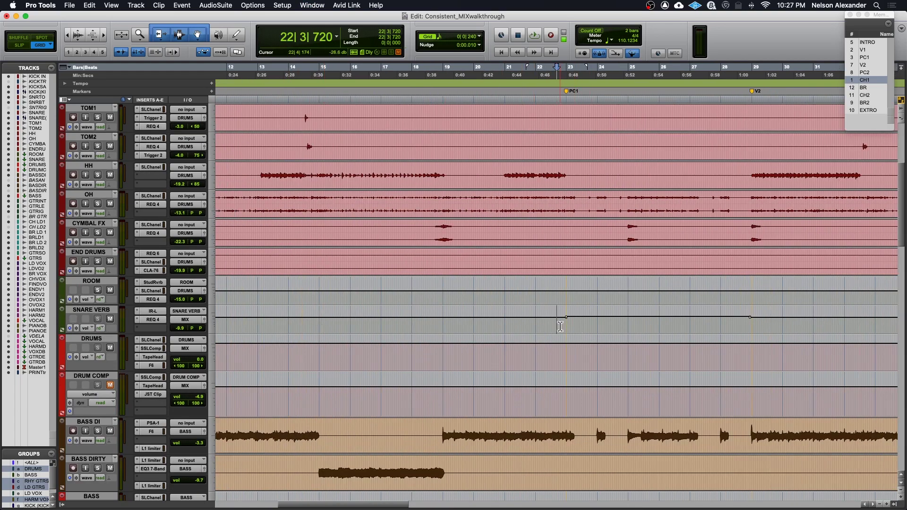
{"action": "left_click", "coordinate": [565, 326]}
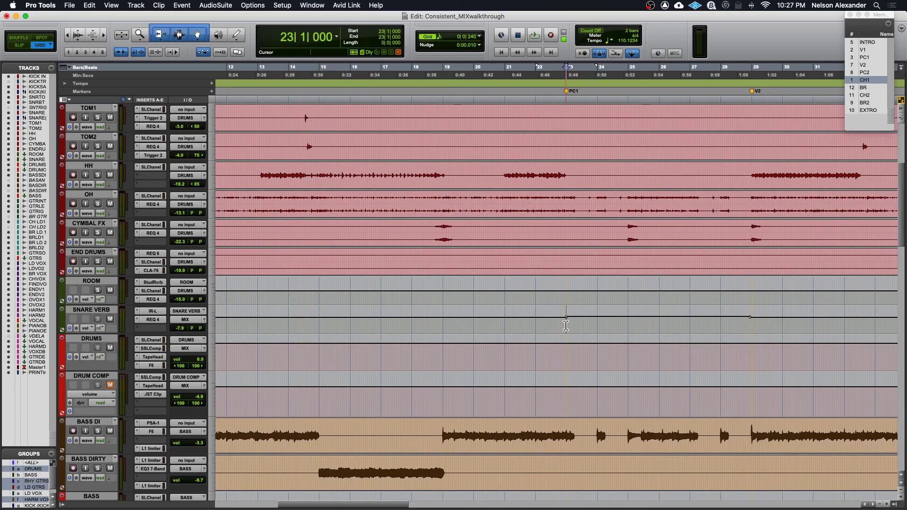
- Solo the drum group and play the SNARE VERB automation change from PC1
{"action": "left_click", "coordinate": [98, 291]}
{"action": "left_click", "coordinate": [98, 261]}
{"action": "key", "text": "space"}
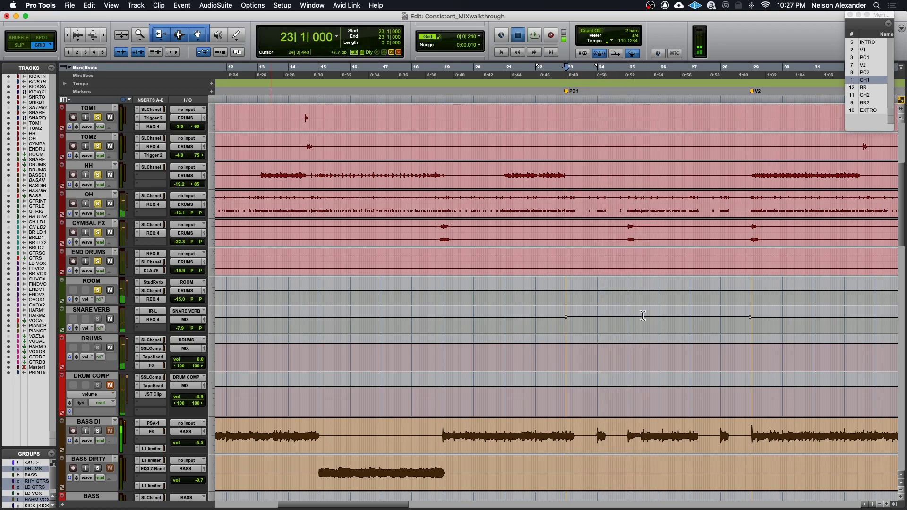
{"action": "key", "text": "space"}
- Examine the SNARE VERB automation through V2 and PC2, and play the soloed drums from CH1 at bar 43
{"action": "scroll", "coordinate": [639, 314], "scroll_direction": "right", "scroll_amount": 10}
{"action": "scroll", "coordinate": [639, 319], "scroll_direction": "right", "scroll_amount": 5}
{"action": "scroll", "coordinate": [619, 324], "scroll_direction": "right", "scroll_amount": 7}
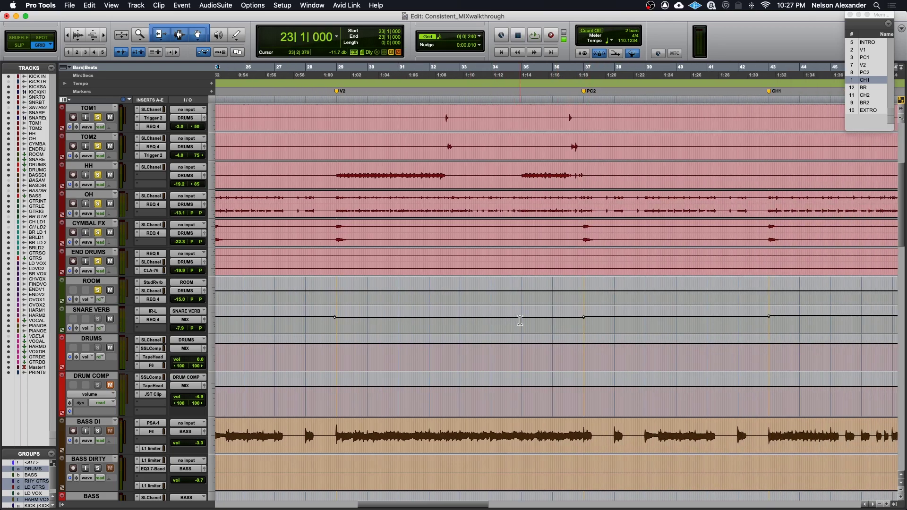
{"action": "left_click", "coordinate": [583, 326]}
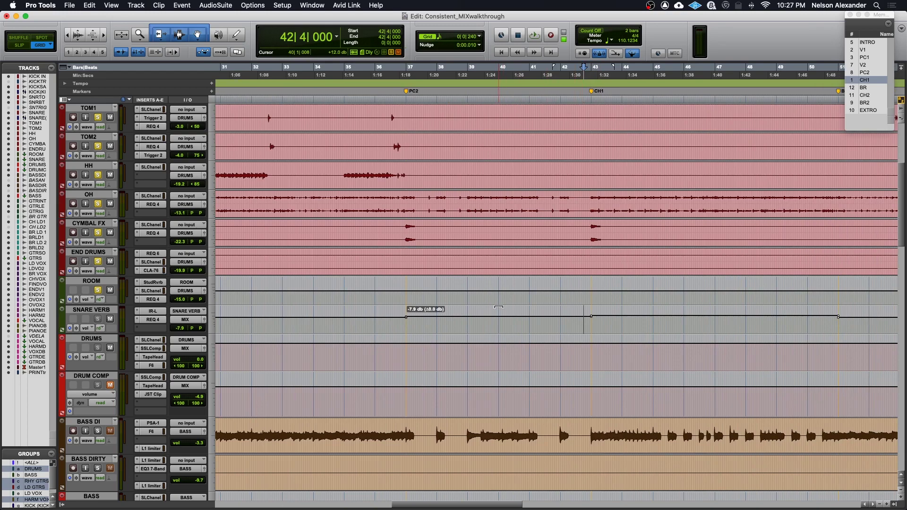
{"action": "mouse_move", "coordinate": [640, 309]}
{"action": "left_click", "coordinate": [591, 325]}
{"action": "key", "text": "space"}
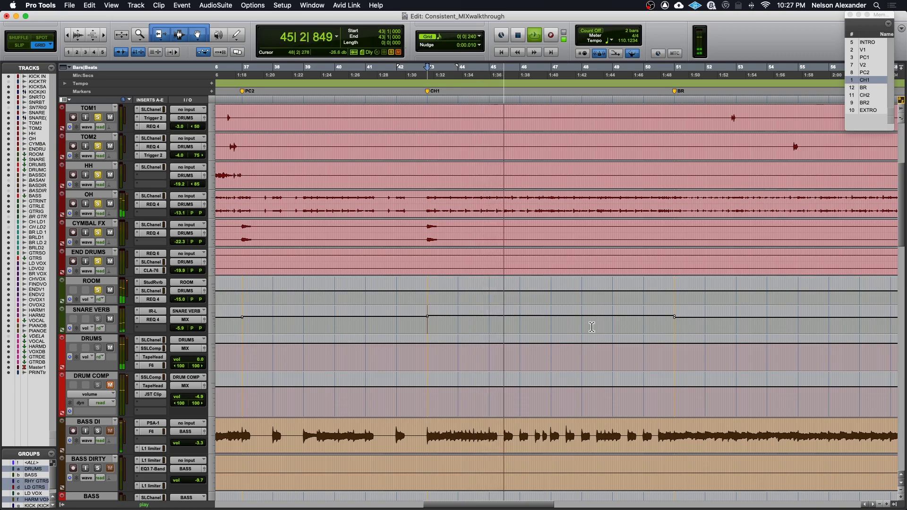
{"action": "key", "text": "space"}
- Play the drum fill leading into CH2 and select the SNARE VERB volume bump at bar 66|3
{"action": "scroll", "coordinate": [592, 327], "scroll_direction": "right", "scroll_amount": 10}
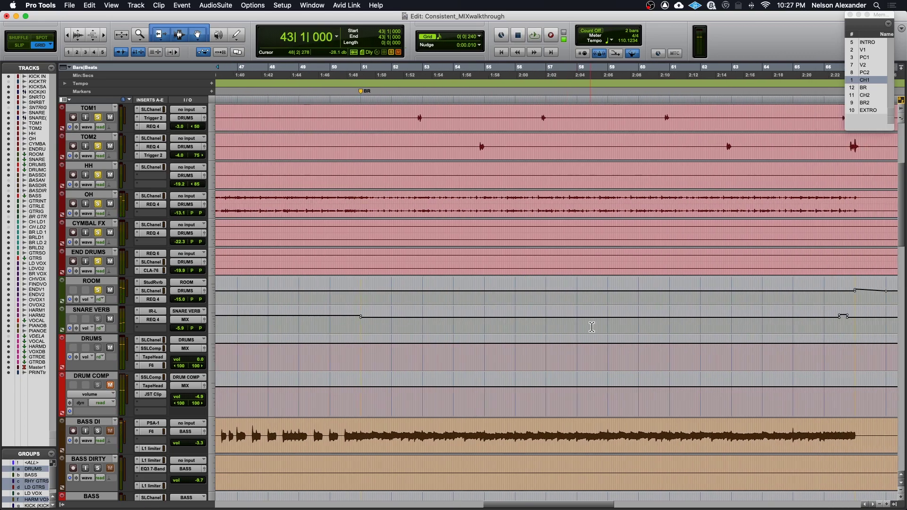
{"action": "left_click", "coordinate": [552, 328]}
{"action": "key", "text": "super+bracketright"}
{"action": "key", "text": "super+bracketright"}
{"action": "left_click", "coordinate": [582, 327]}
{"action": "key", "text": "space"}
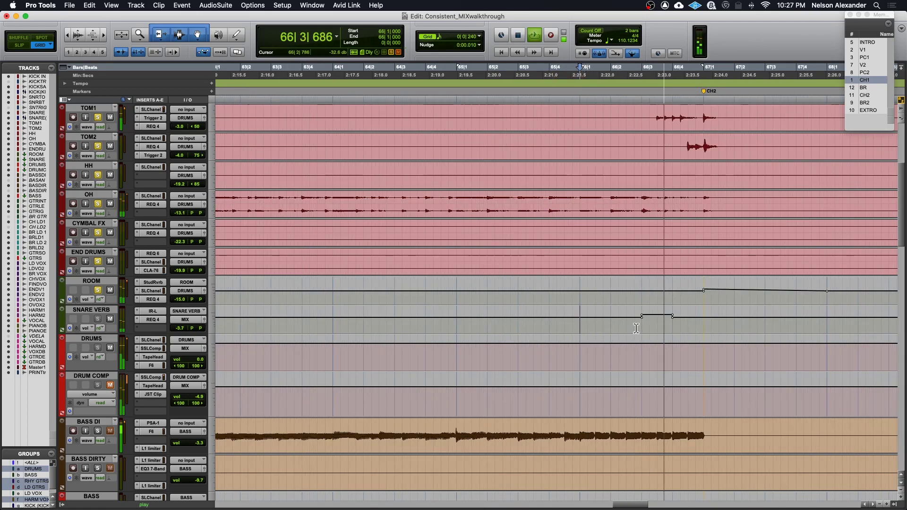
{"action": "left_click_drag", "start_coordinate": [642, 326], "coordinate": [672, 326]}
{"action": "key", "text": "space"}
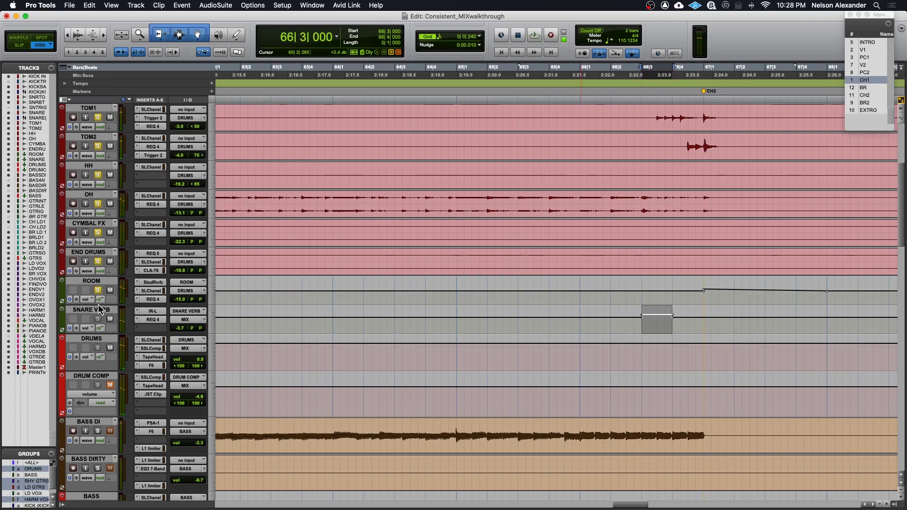
- Solo the SNARE VCA instead of the drum group and play the selected SNARE VERB bump before CH2
{"action": "scroll", "coordinate": [100, 310], "scroll_direction": "up", "scroll_amount": 5}
{"action": "left_click", "coordinate": [81, 254]}
{"action": "key", "text": "space"}
{"action": "key", "text": "space"}
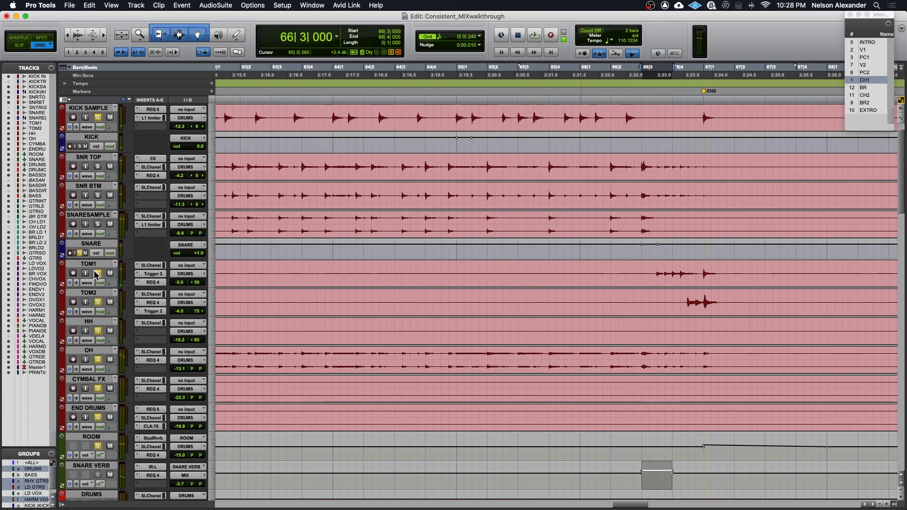
{"action": "key", "text": "space"}
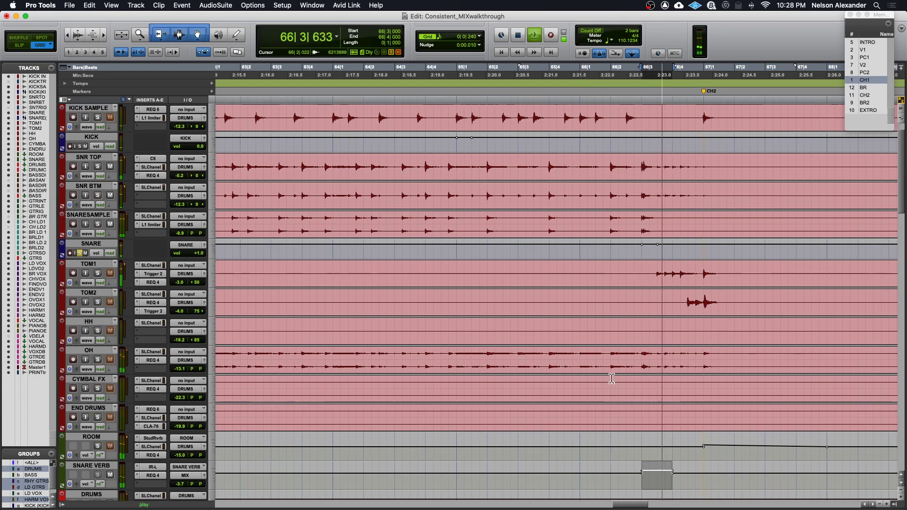
{"action": "scroll", "coordinate": [611, 375], "scroll_direction": "down", "scroll_amount": 5}
{"action": "key", "text": "space"}
{"action": "left_click", "coordinate": [636, 315]}
{"action": "left_click_drag", "start_coordinate": [662, 314], "coordinate": [662, 315]}
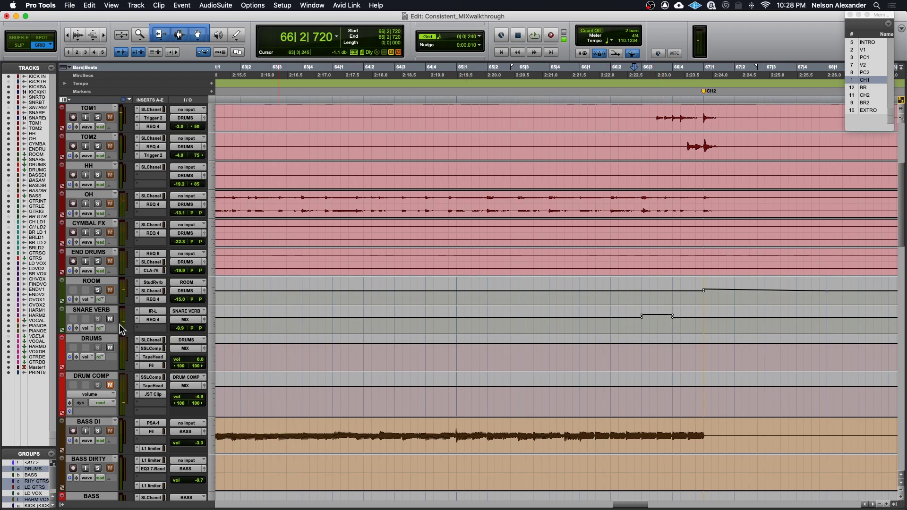
- Play the ROOM volume rise into CH2 from 66|3|240 with only the snare soloed, and again with the drum group soloed
{"action": "key", "text": "super+bracketleft"}
{"action": "key", "text": "super+bracketleft"}
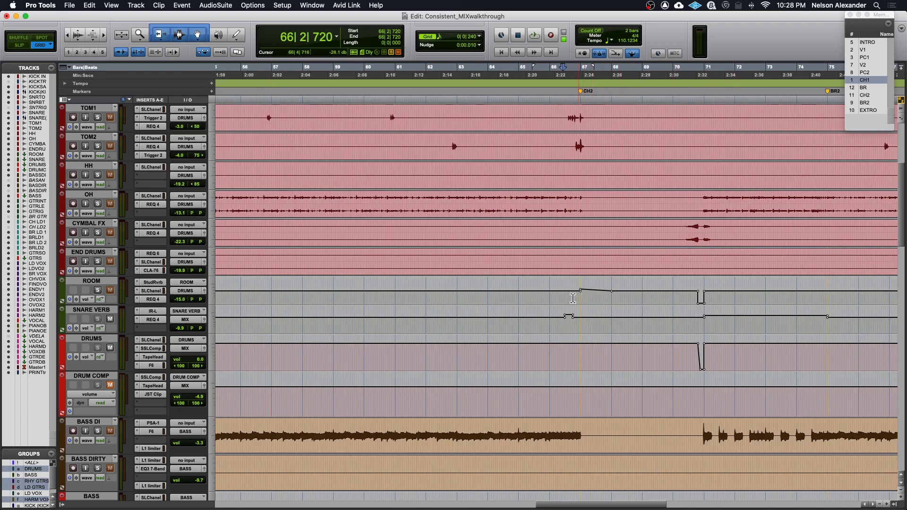
{"action": "left_click", "coordinate": [567, 299]}
{"action": "key", "text": "space"}
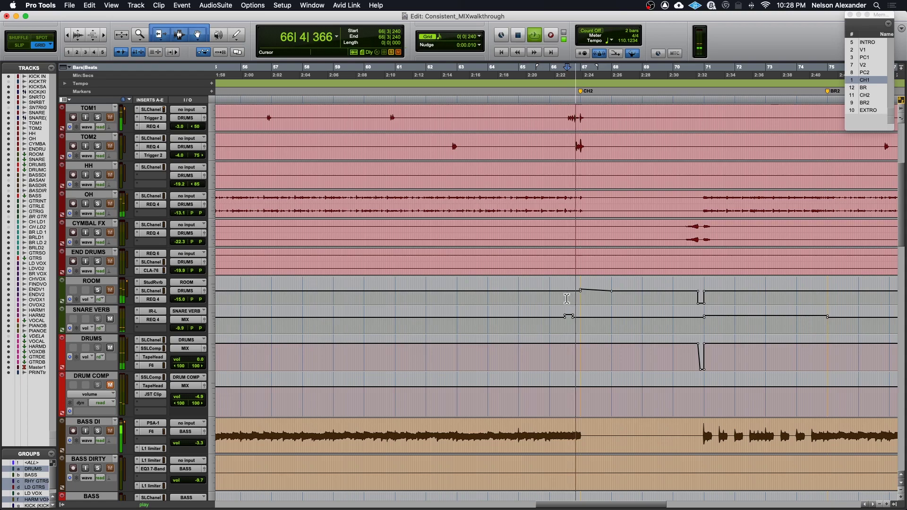
{"action": "key", "text": "space"}
{"action": "left_click", "coordinate": [98, 205]}
{"action": "key", "text": "space"}
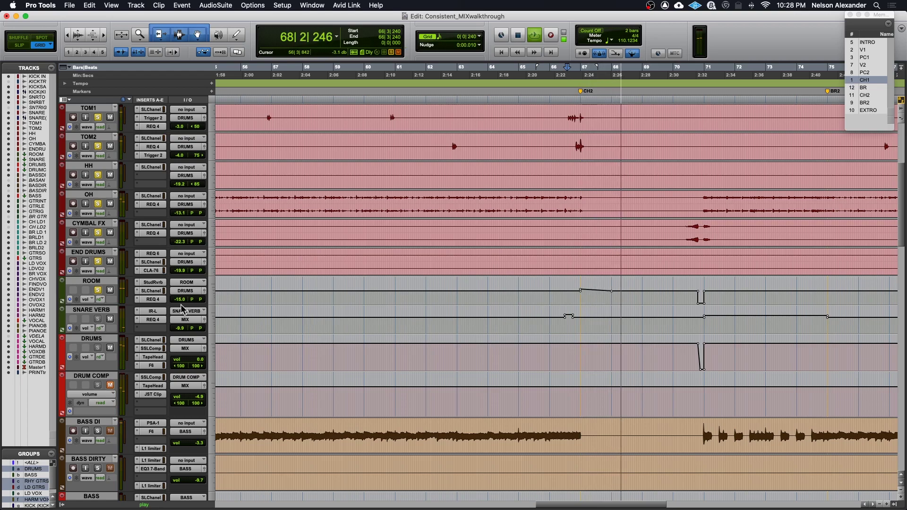
{"action": "key", "text": "space"}
{"action": "left_click", "coordinate": [97, 290]}
- Examine the ROOM and DRUMS volume dips just before bar 71, and play from 70|3 with the drum group soloed
{"action": "scroll", "coordinate": [495, 322], "scroll_direction": "right", "scroll_amount": 3}
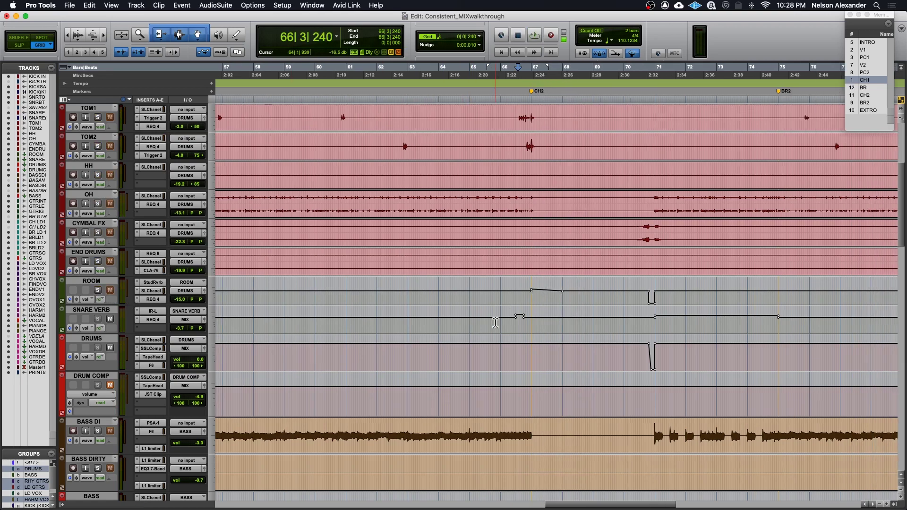
{"action": "left_click", "coordinate": [587, 302]}
{"action": "key", "text": "super+bracketright"}
{"action": "key", "text": "super+bracketright"}
{"action": "left_click", "coordinate": [562, 300]}
{"action": "key", "text": "space"}
{"action": "key", "text": "space"}
{"action": "left_click", "coordinate": [97, 290]}
{"action": "key", "text": "space"}
{"action": "key", "text": "space"}
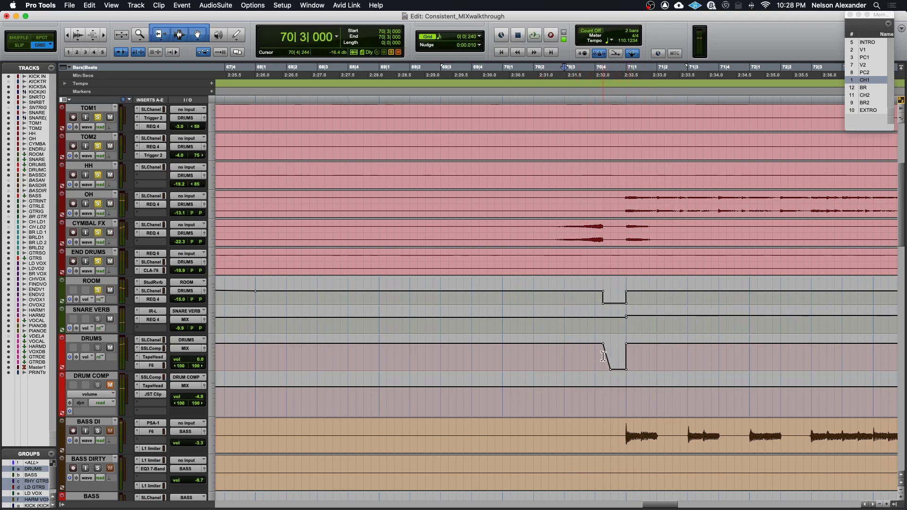
- Show the automation of the whole song, clear the drum group and SNARE VCA solos, and return to the Mix window
{"action": "key", "text": "super+bracketleft"}
{"action": "key", "text": "super+bracketleft"}
{"action": "key", "text": "super+bracketleft"}
{"action": "key", "text": "super+bracketleft"}
{"action": "key", "text": "super+bracketleft"}
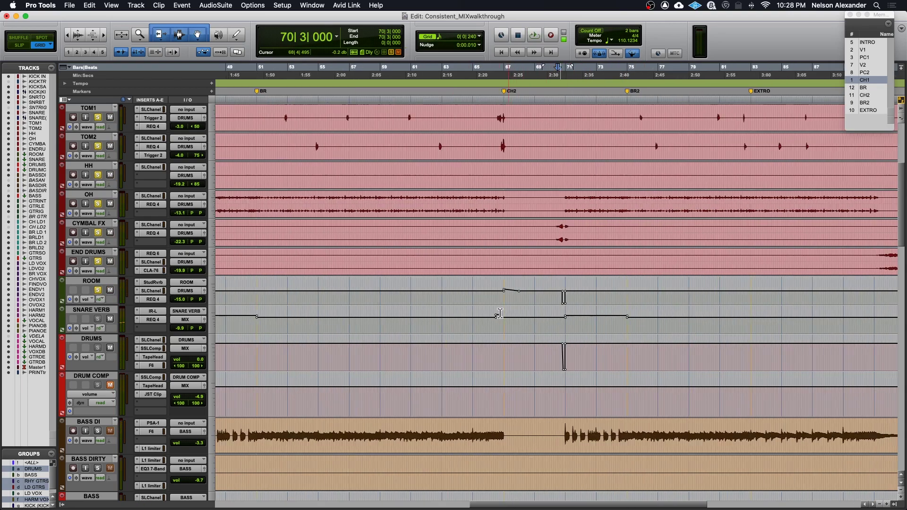
{"action": "left_click", "coordinate": [98, 290]}
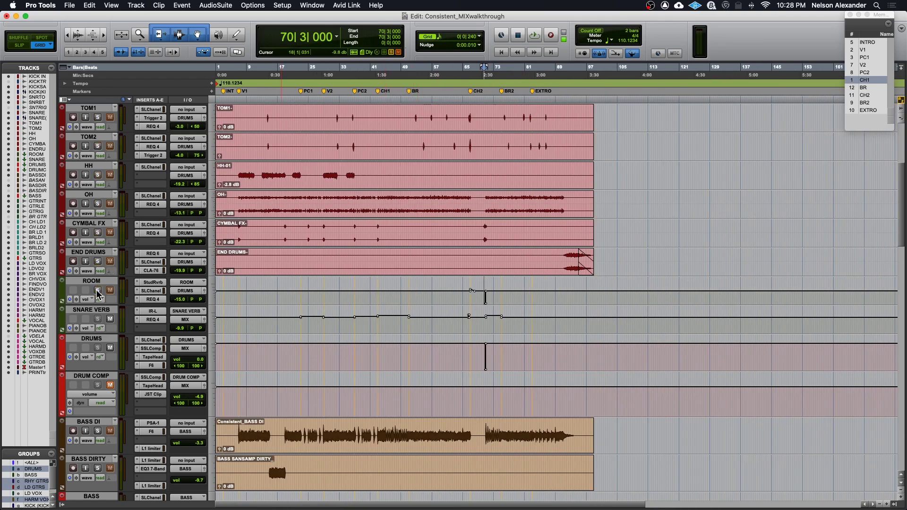
{"action": "key", "text": "super+equal"}
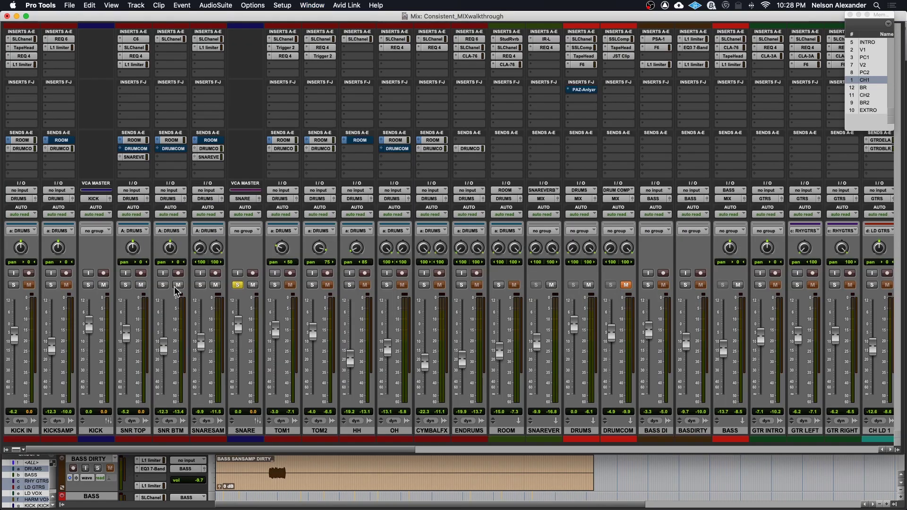
{"action": "left_click", "coordinate": [237, 285]}
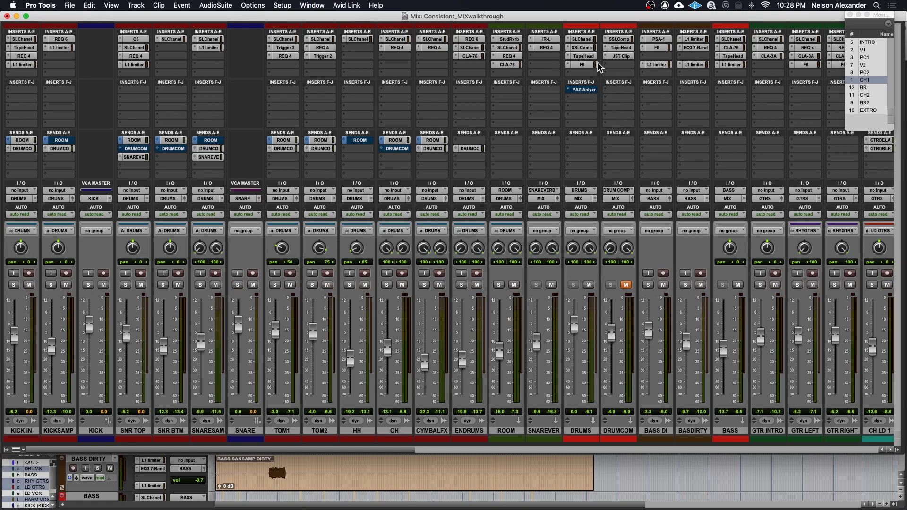
- Play the soloed drum group and examine the HF, HMF and LF equalizer settings of the SSL channel on DRUMS
{"action": "left_click", "coordinate": [584, 40]}
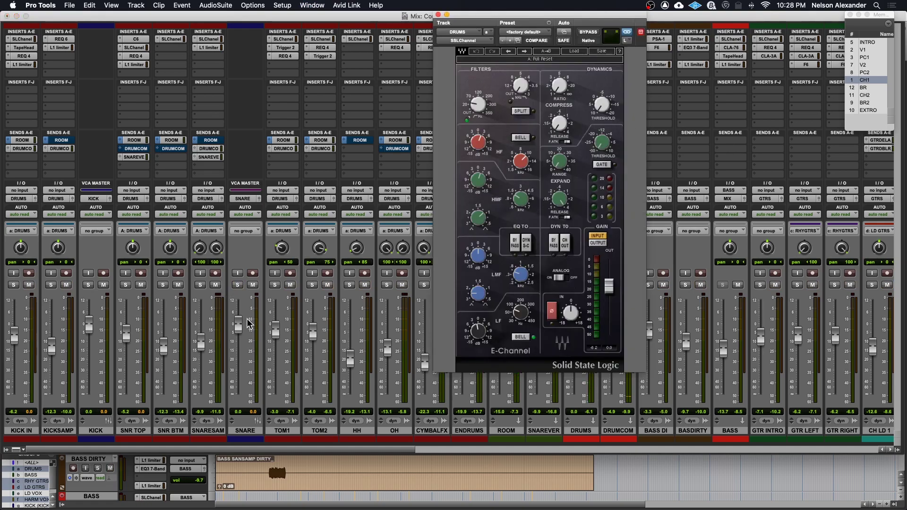
{"action": "left_click", "coordinate": [275, 286]}
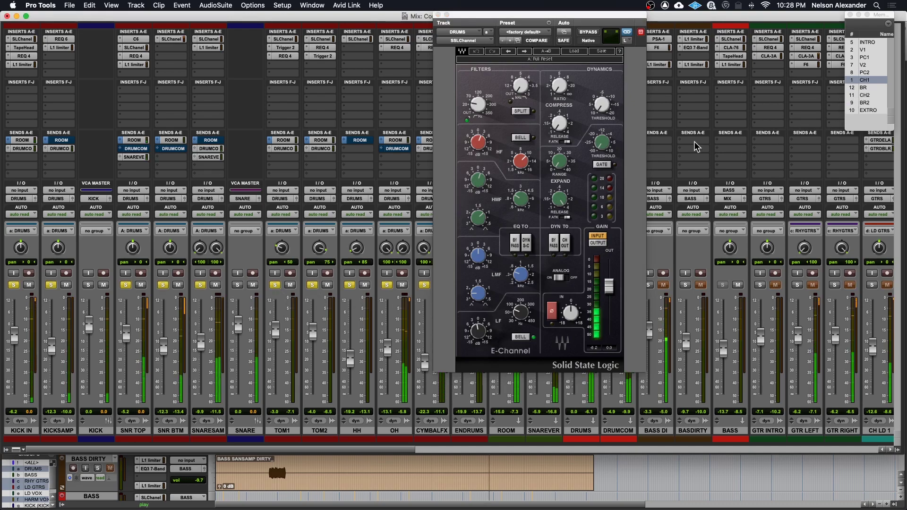
{"action": "left_click", "coordinate": [478, 142]}
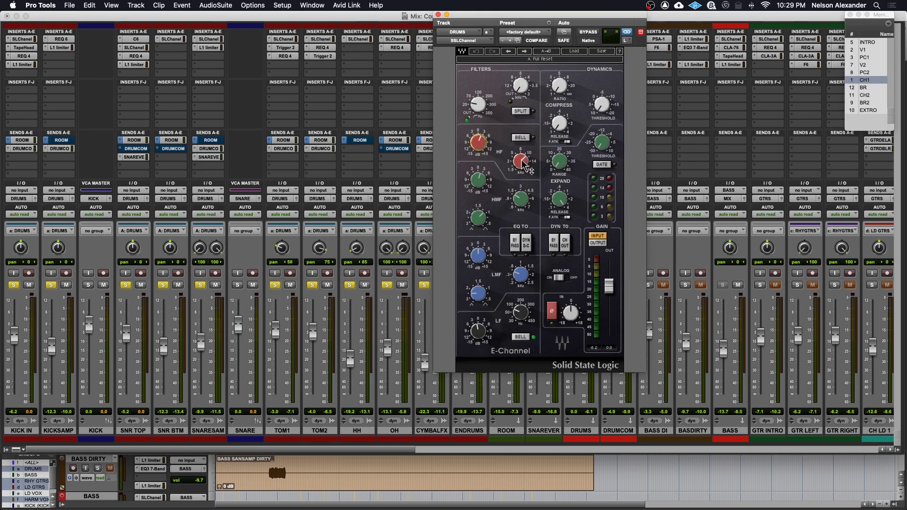
{"action": "left_click_drag", "start_coordinate": [479, 141], "coordinate": [479, 140]}
{"action": "left_click_drag", "start_coordinate": [520, 199], "coordinate": [478, 179]}
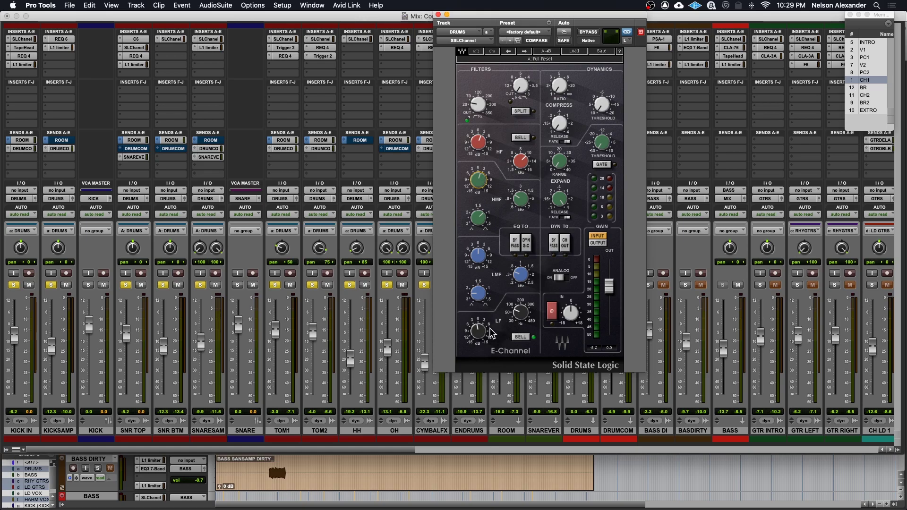
{"action": "left_click_drag", "start_coordinate": [487, 330], "coordinate": [520, 312]}
{"action": "left_click", "coordinate": [438, 15]}
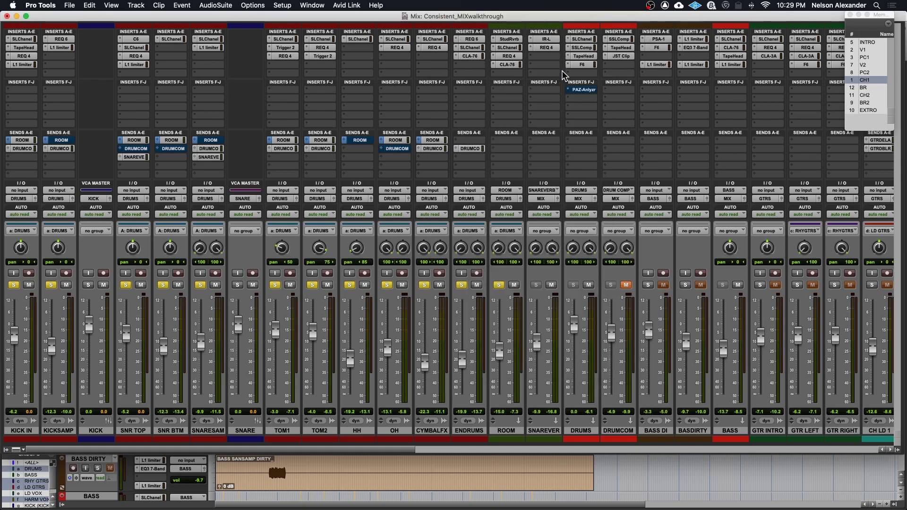
- Examine the SSL buss compressor on DRUMS while playing the soloed drum group from CH1
{"action": "left_click", "coordinate": [581, 48]}
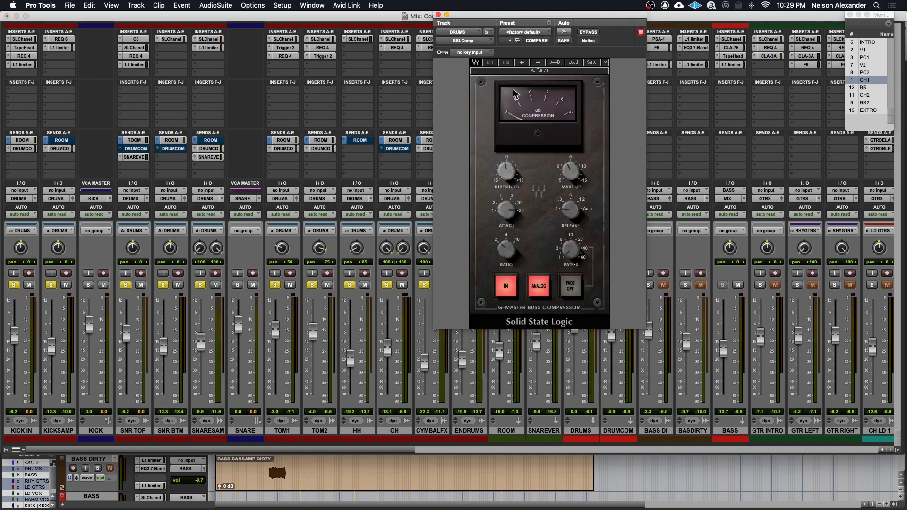
{"action": "key", "text": "space"}
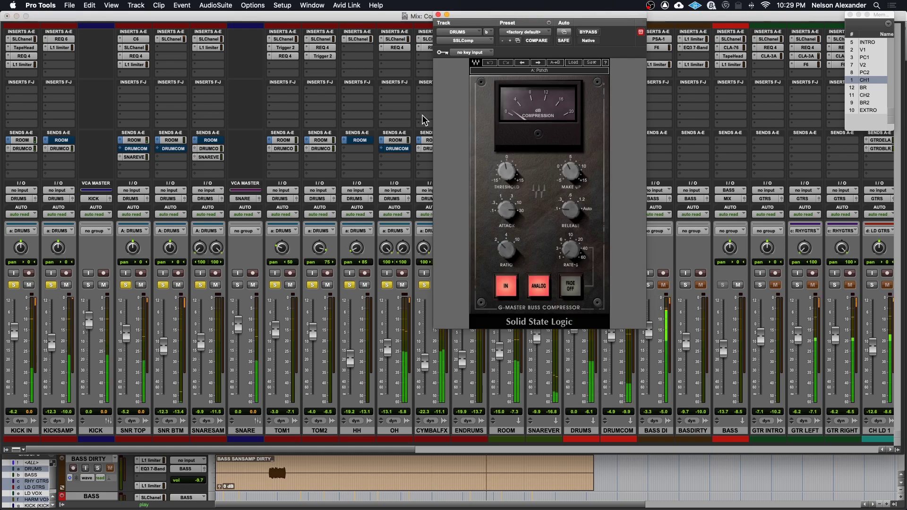
{"action": "left_click", "coordinate": [868, 85]}
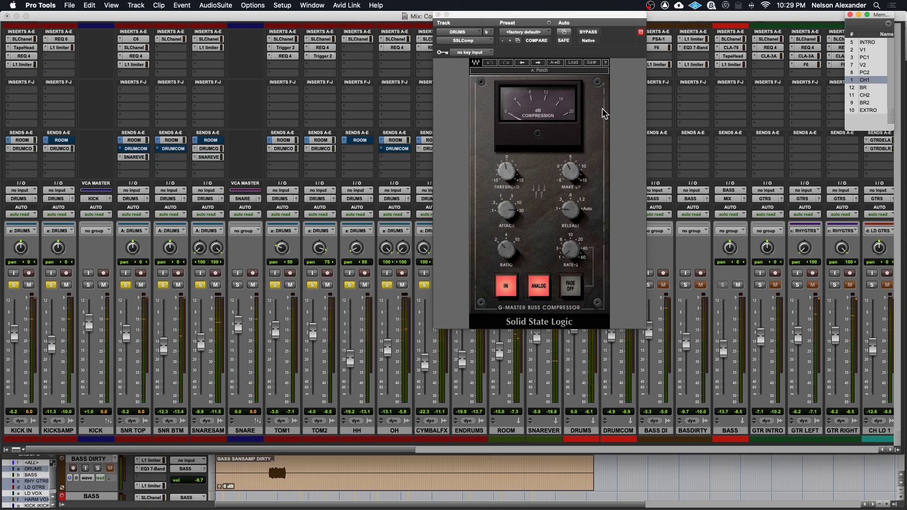
{"action": "key", "text": "space"}
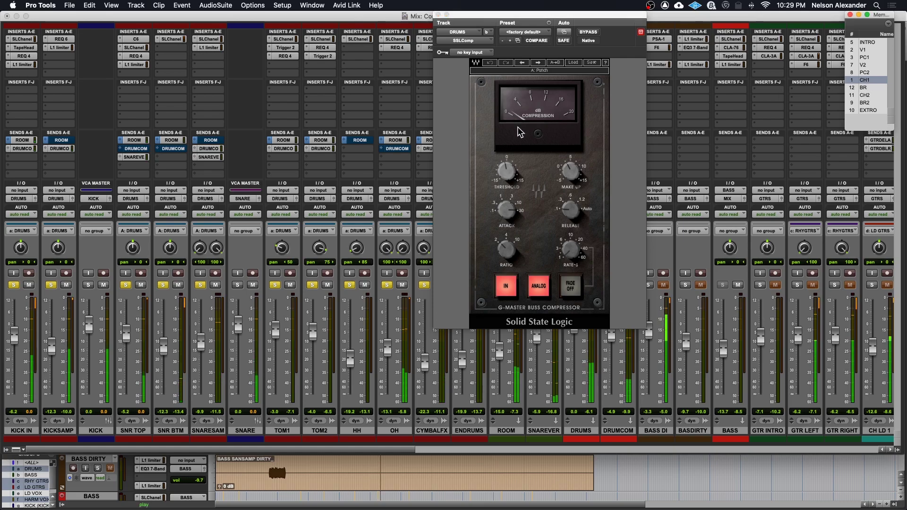
{"action": "left_click", "coordinate": [438, 14]}
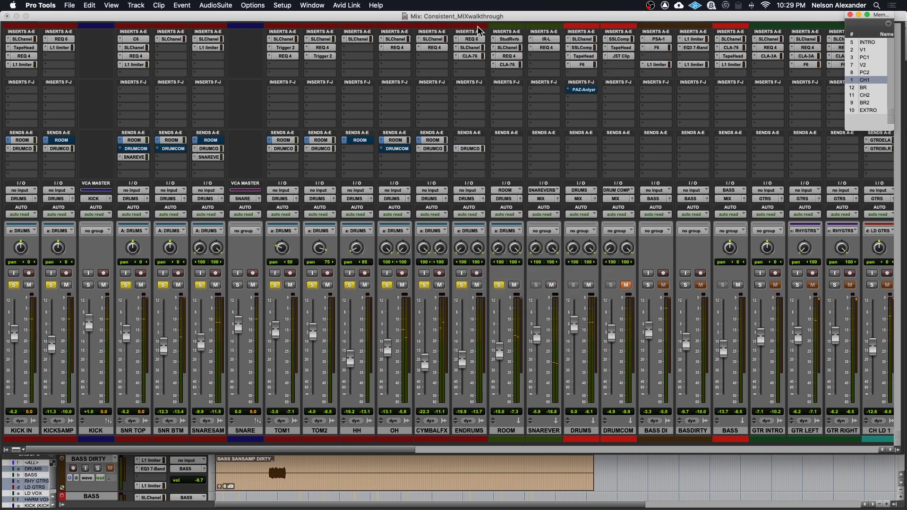
- Examine the TapeHead saturation on DRUMS and compare the playing drums with it bypassed and active
{"action": "left_click", "coordinate": [583, 57]}
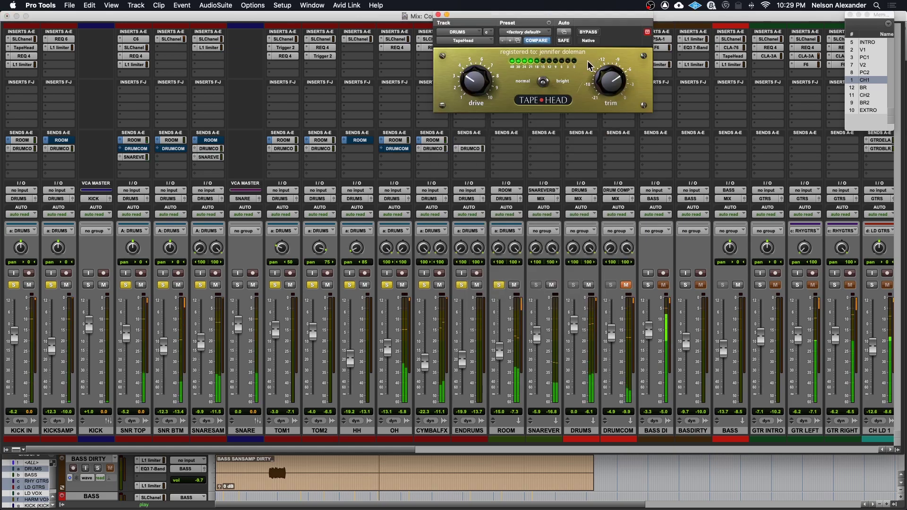
{"action": "left_click", "coordinate": [582, 33]}
{"action": "left_click", "coordinate": [581, 33]}
{"action": "left_click", "coordinate": [438, 15]}
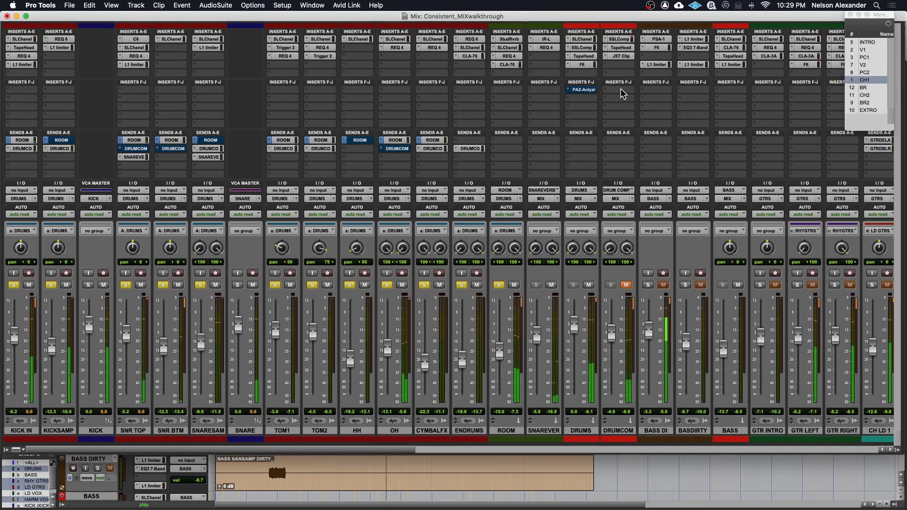
- Play the soloed drums and examine the F6 dynamic equalizer on DRUMS, focusing on bands 4 and 3
{"action": "left_click", "coordinate": [584, 66]}
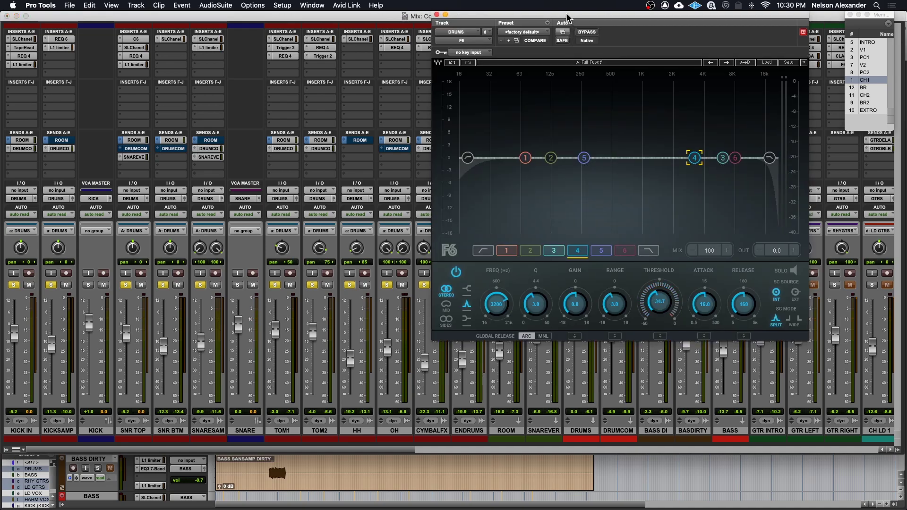
{"action": "left_click_drag", "start_coordinate": [572, 16], "coordinate": [462, 6]}
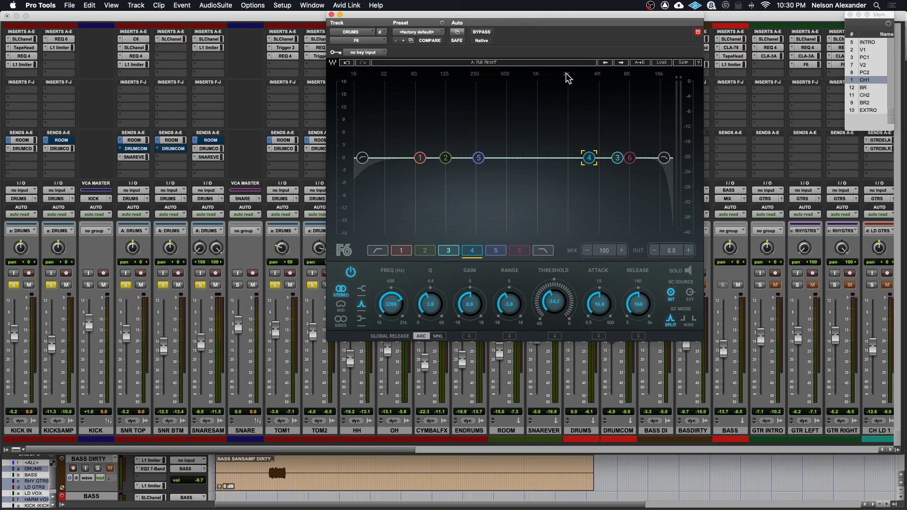
{"action": "key", "text": "space"}
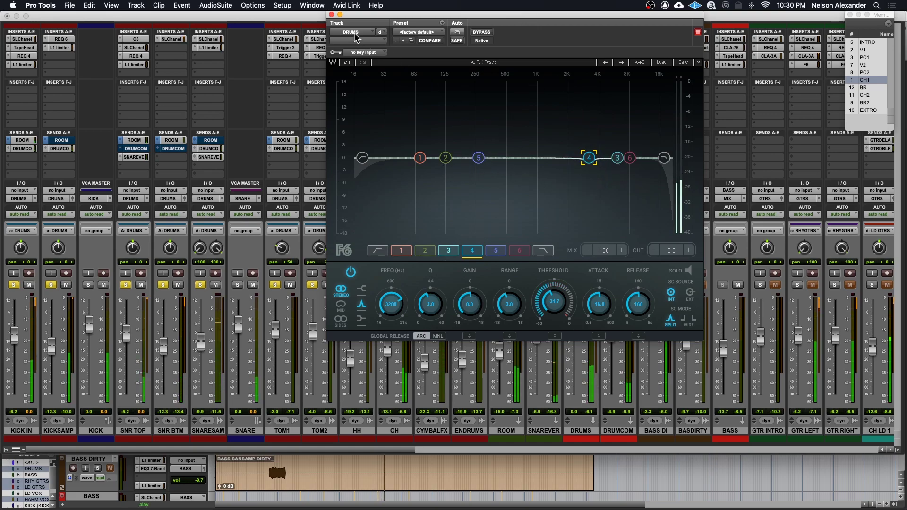
{"action": "left_click", "coordinate": [331, 15]}
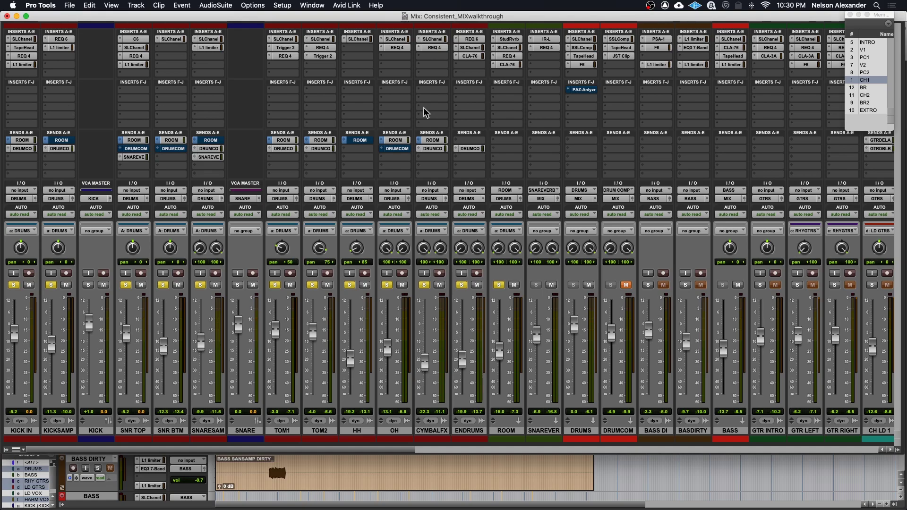
{"action": "left_click", "coordinate": [584, 65]}
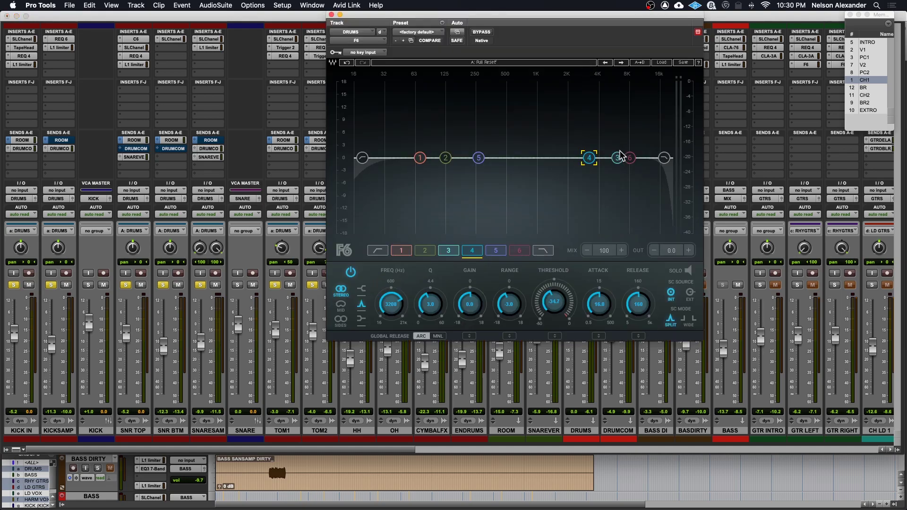
{"action": "left_click", "coordinate": [332, 15]}
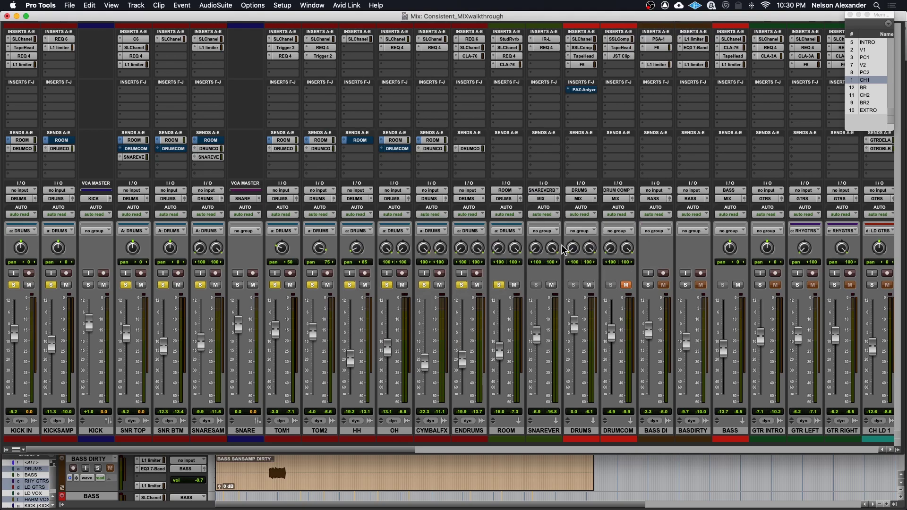
- Isolate DRUM COMP by unmuting it and muting SNARE VERB and DRUMS, and raise its fader to +0.2 dB
{"action": "left_click", "coordinate": [629, 284]}
{"action": "left_click", "coordinate": [552, 285]}
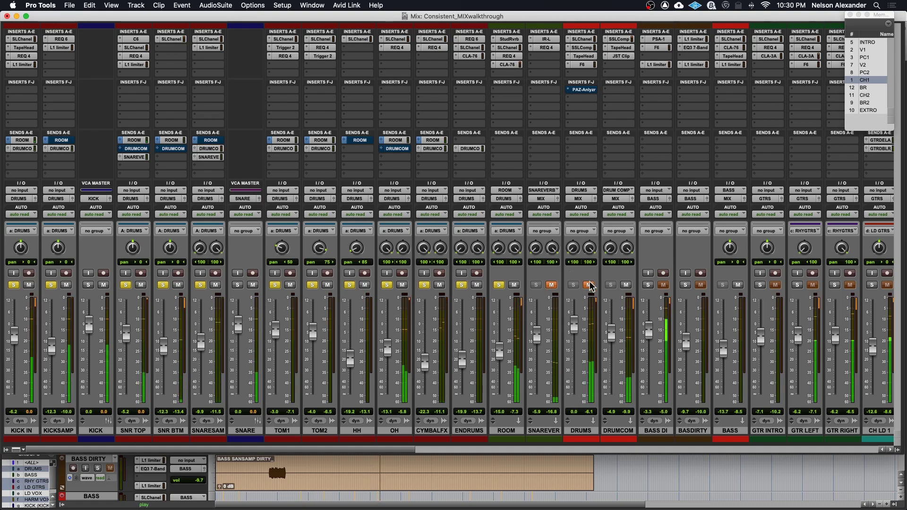
{"action": "left_click_drag", "start_coordinate": [612, 337], "coordinate": [612, 328]}
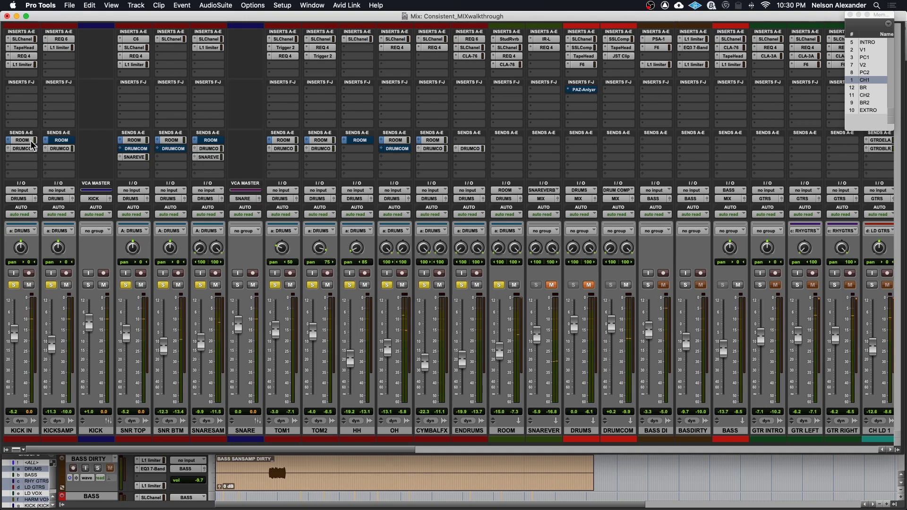
- Examine the SSL buss compressor, TapeHead and JST Clip inserts on DRUM COMP while playing the compressed drums
{"action": "left_click", "coordinate": [625, 41]}
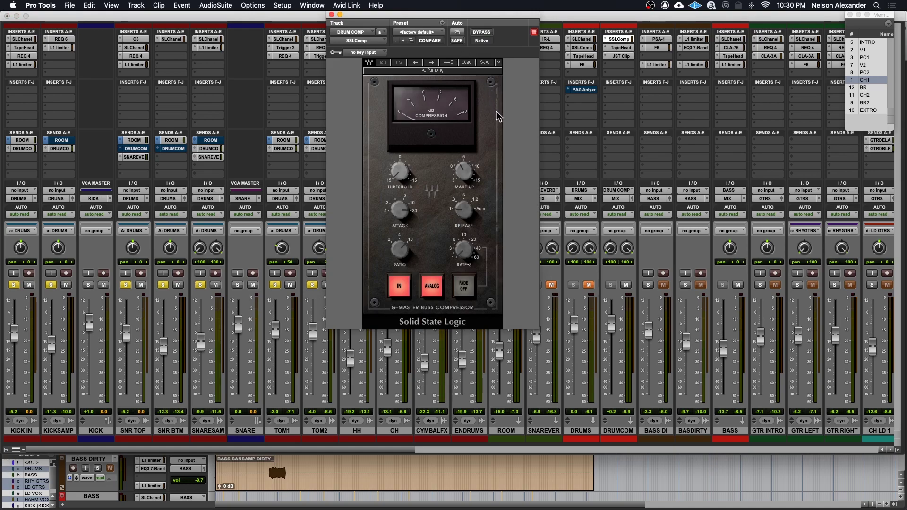
{"action": "key", "text": "space"}
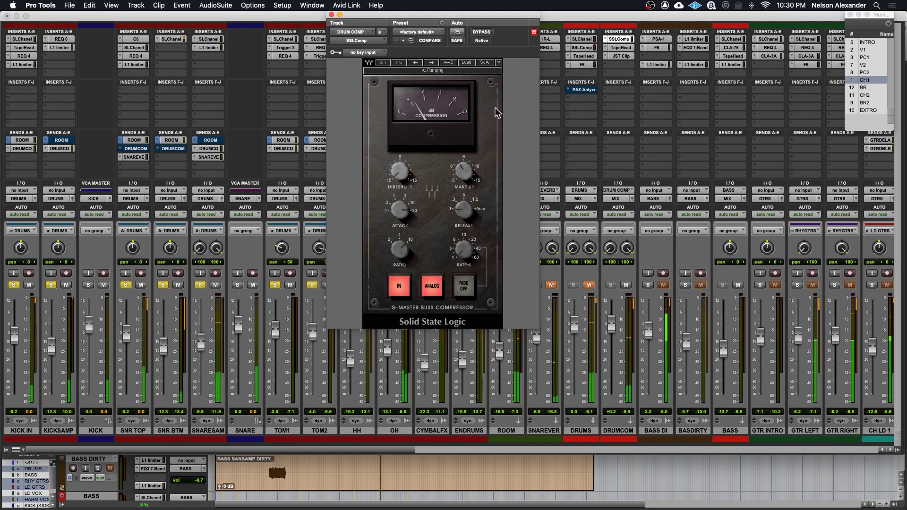
{"action": "left_click", "coordinate": [621, 48]}
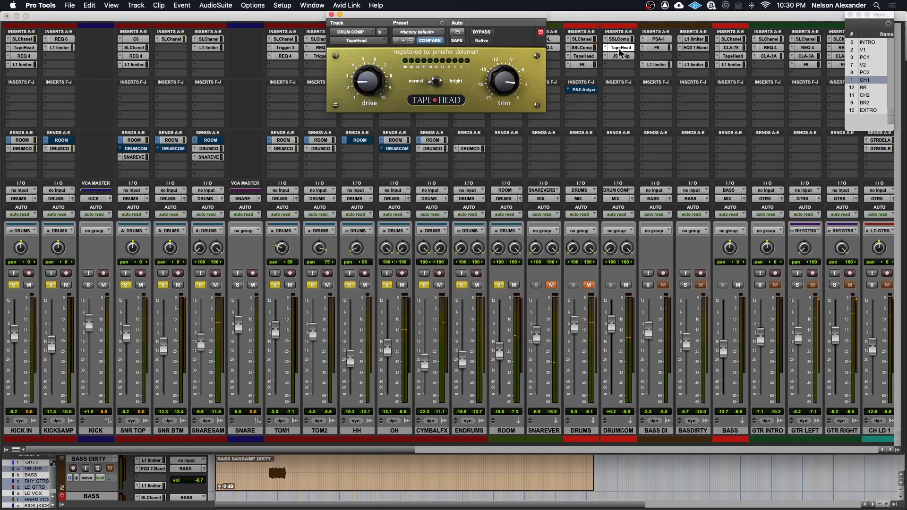
{"action": "left_click", "coordinate": [621, 56]}
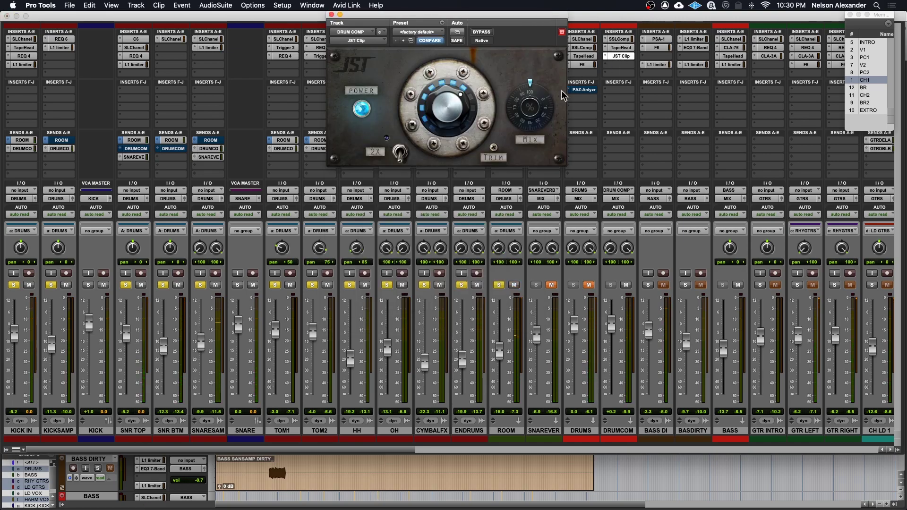
- Compare the isolated DRUM COMP sound with JST Clip and TapeHead bypassed and active, and close the plug-in
{"action": "left_click", "coordinate": [485, 33]}
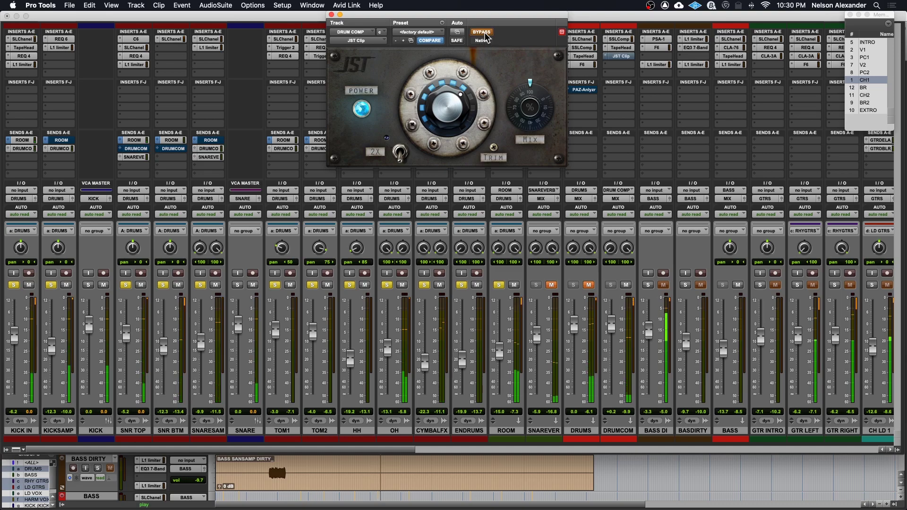
{"action": "left_click", "coordinate": [614, 56], "text": "super"}
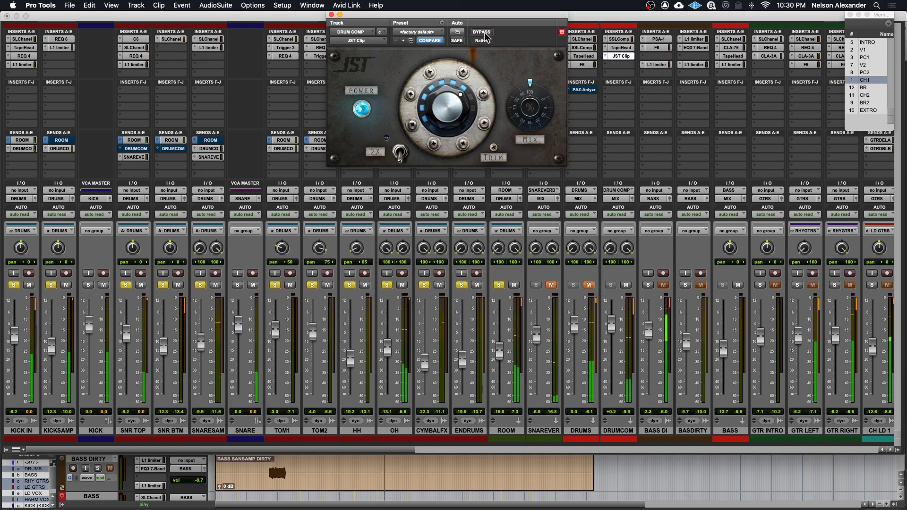
{"action": "left_click", "coordinate": [614, 49], "text": "super"}
{"action": "left_click", "coordinate": [621, 57], "text": "super"}
{"action": "key", "text": "space"}
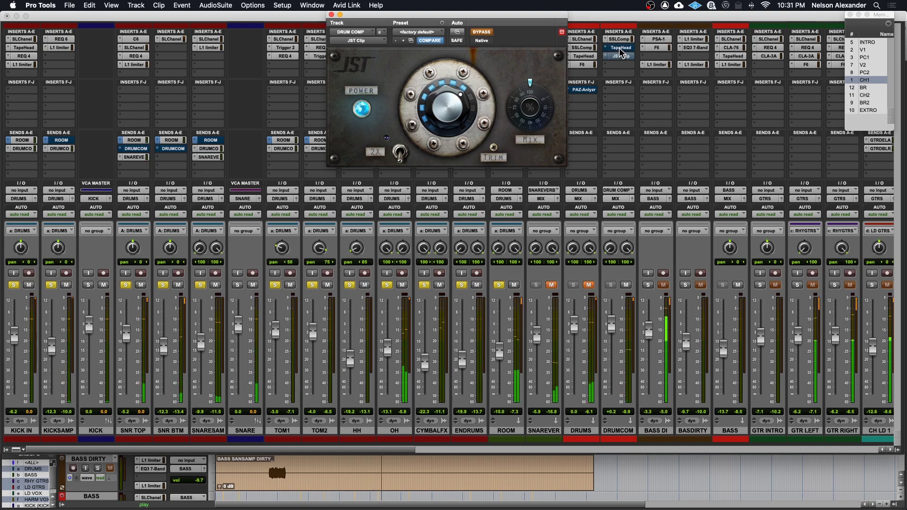
{"action": "left_click", "coordinate": [619, 49], "text": "super"}
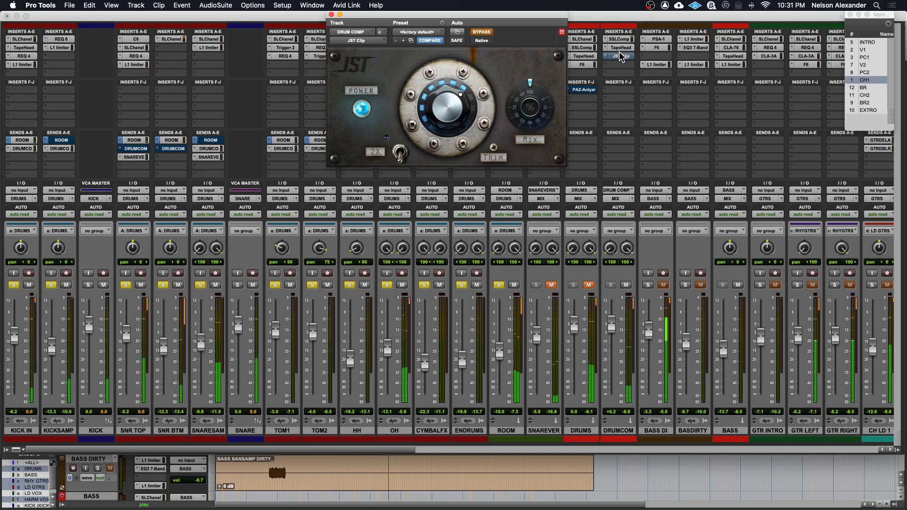
{"action": "left_click", "coordinate": [620, 55], "text": "super"}
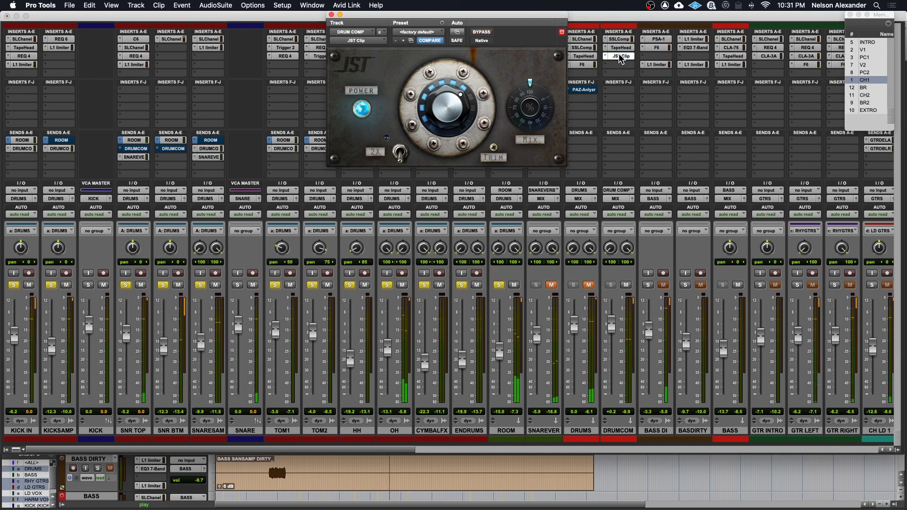
{"action": "left_click", "coordinate": [331, 15]}
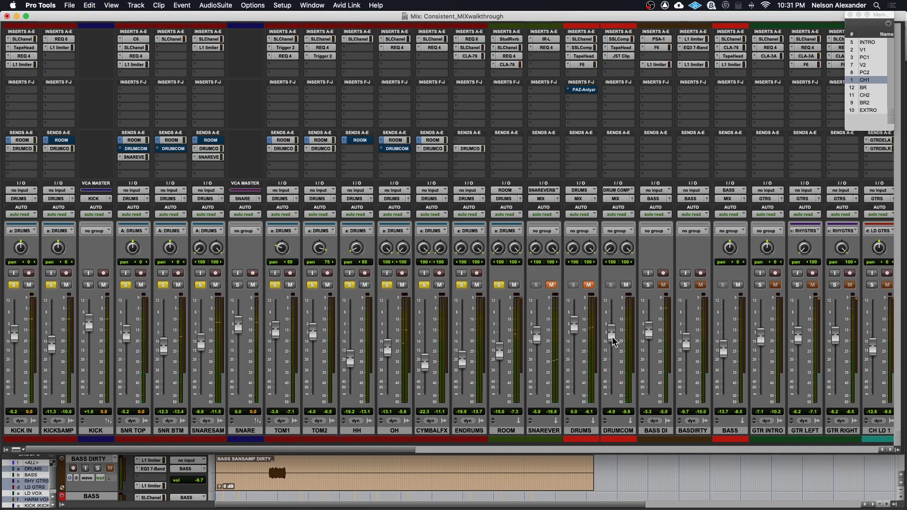
- Lower the DRUM COMP fader to -9.7 dB and unmute DRUMS and SNARE VERB
{"action": "left_click_drag", "start_coordinate": [612, 342], "coordinate": [613, 350]}
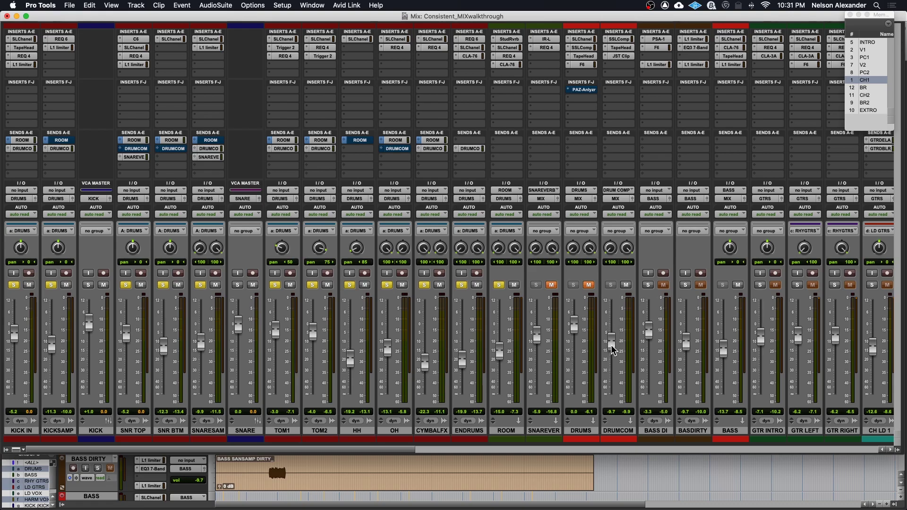
{"action": "left_click", "coordinate": [589, 285]}
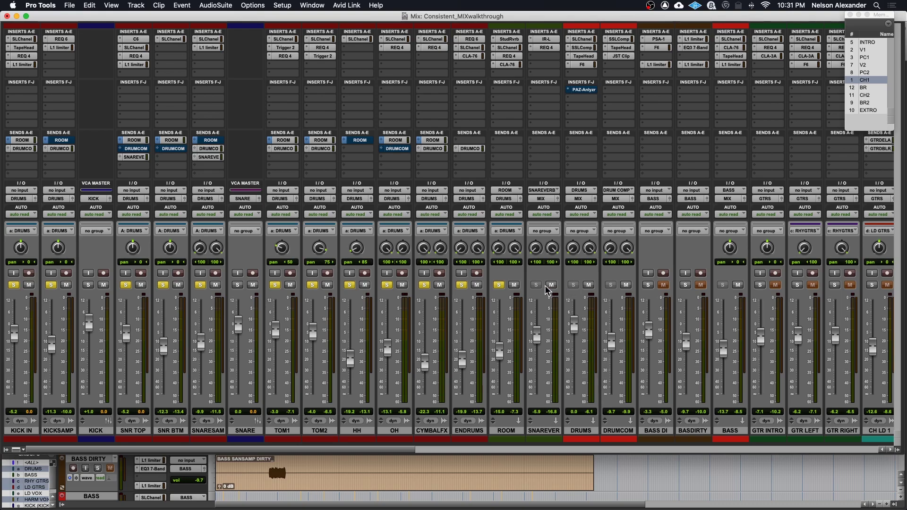
- Clear the drum solos, solo the drum group again and play it from CH1
{"action": "left_click", "coordinate": [498, 285], "text": "alt"}
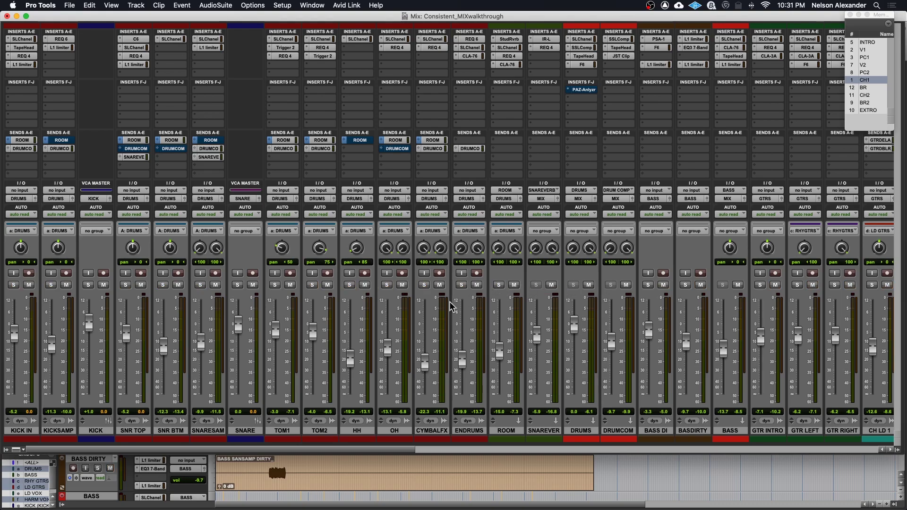
{"action": "left_click", "coordinate": [14, 285]}
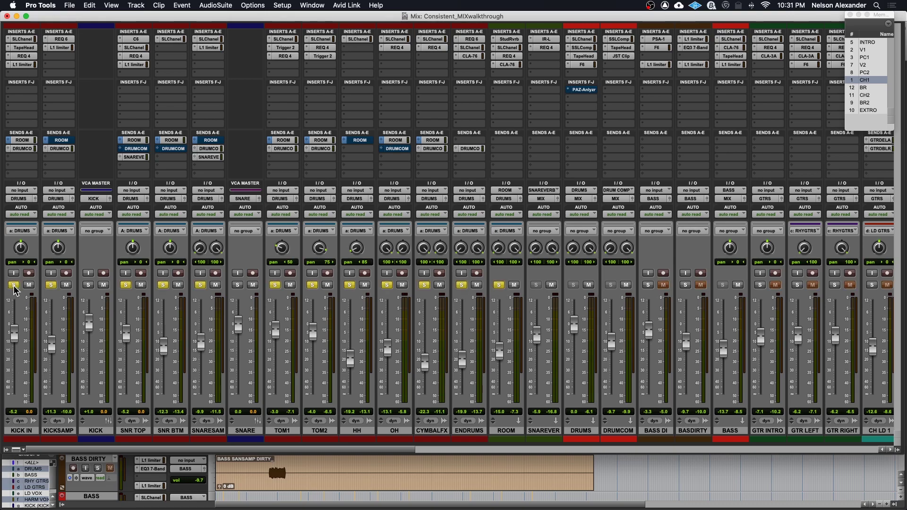
{"action": "left_click", "coordinate": [861, 84]}
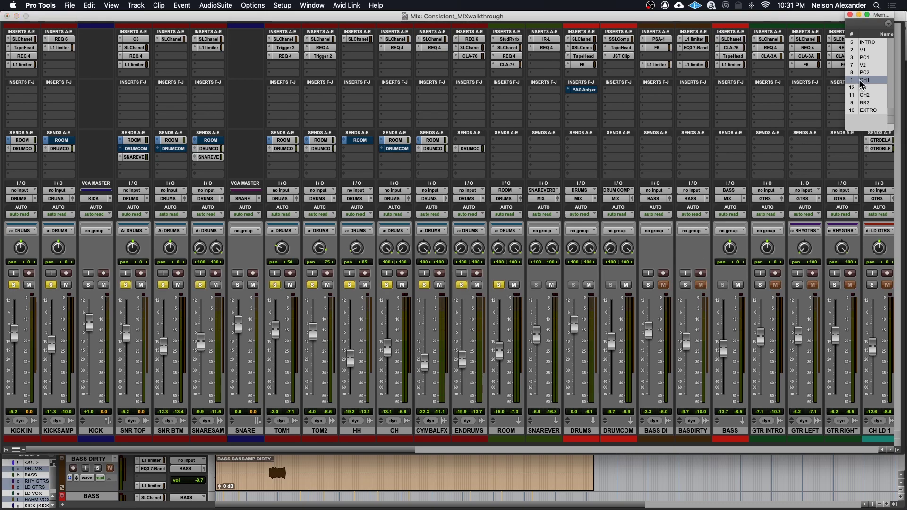
{"action": "key", "text": "space"}
- Solo BASS DI along with the drum group and play the drums and bass together
{"action": "left_click", "coordinate": [649, 285]}
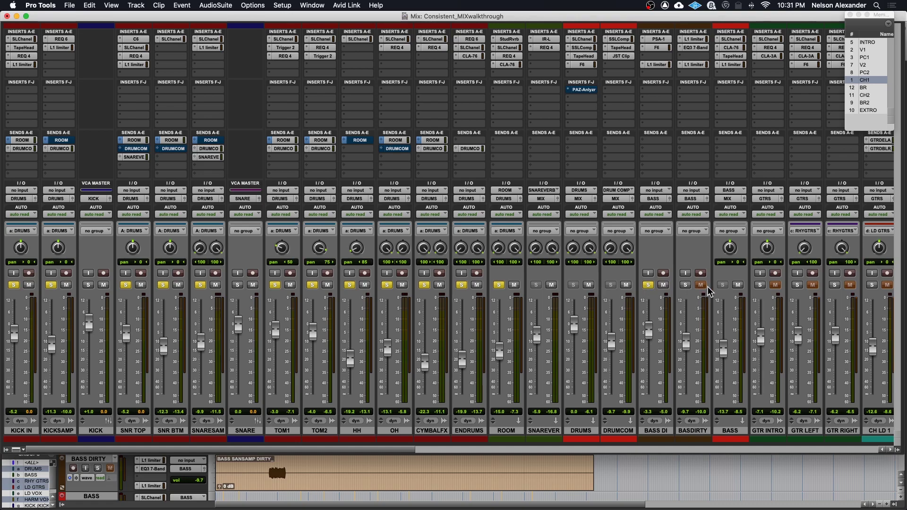
{"action": "scroll", "coordinate": [707, 290], "scroll_direction": "right", "scroll_amount": 4}
{"action": "key", "text": "space"}
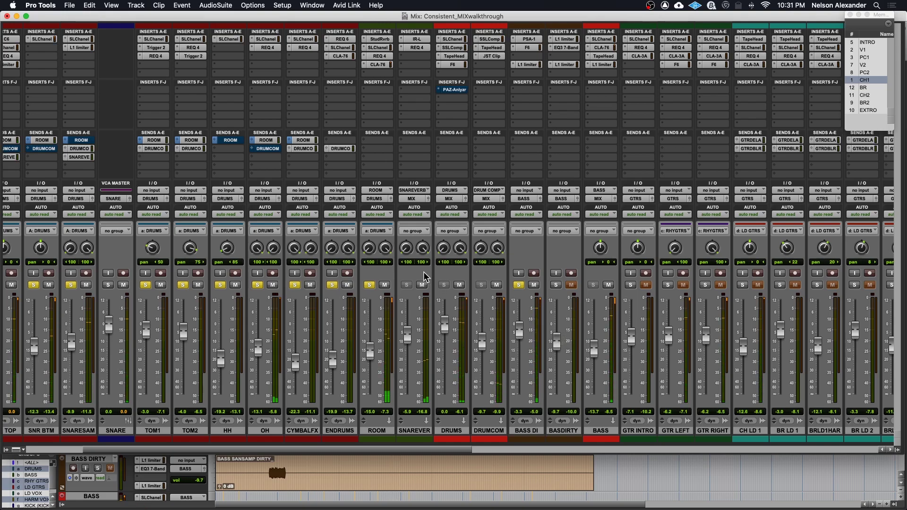
- Examine the BASS DI, BASS DIRTY and BASS tracks in the Edit window and return to the Mix window
{"action": "key", "text": "super+equal"}
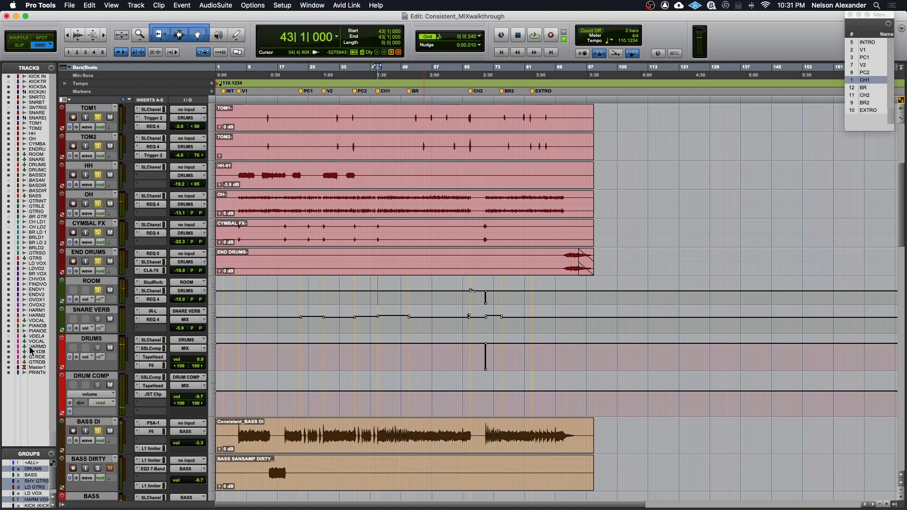
{"action": "scroll", "coordinate": [184, 386], "scroll_direction": "down", "scroll_amount": 5}
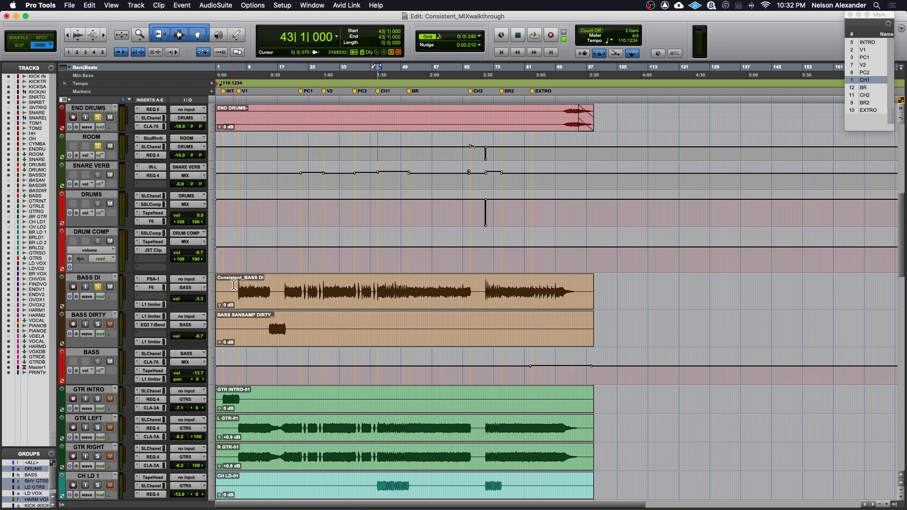
{"action": "key", "text": "super+equal"}
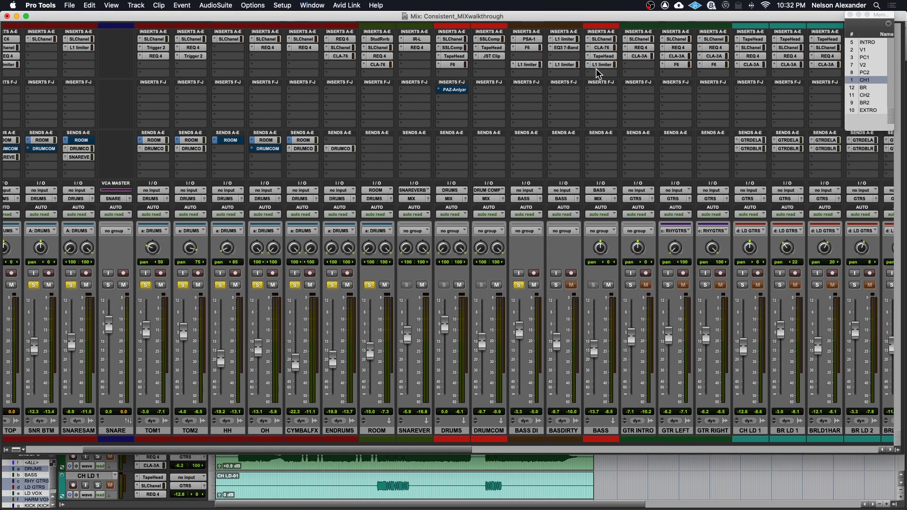
- Bypass the inserts on BASS DI and BASS and play the unprocessed bass alone from V1 and CH1
{"action": "left_click_drag", "start_coordinate": [600, 49], "coordinate": [530, 71]}
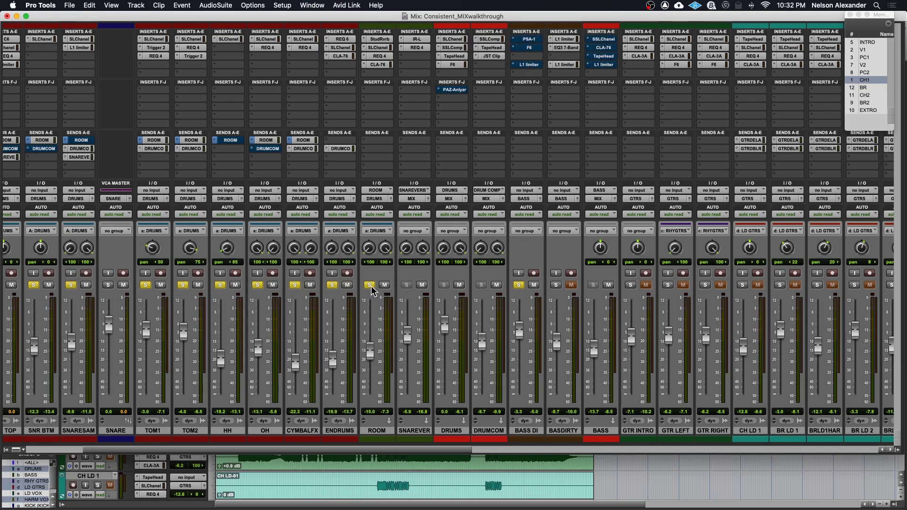
{"action": "key", "text": "super+equal"}
{"action": "scroll", "coordinate": [355, 292], "scroll_direction": "up", "scroll_amount": 5}
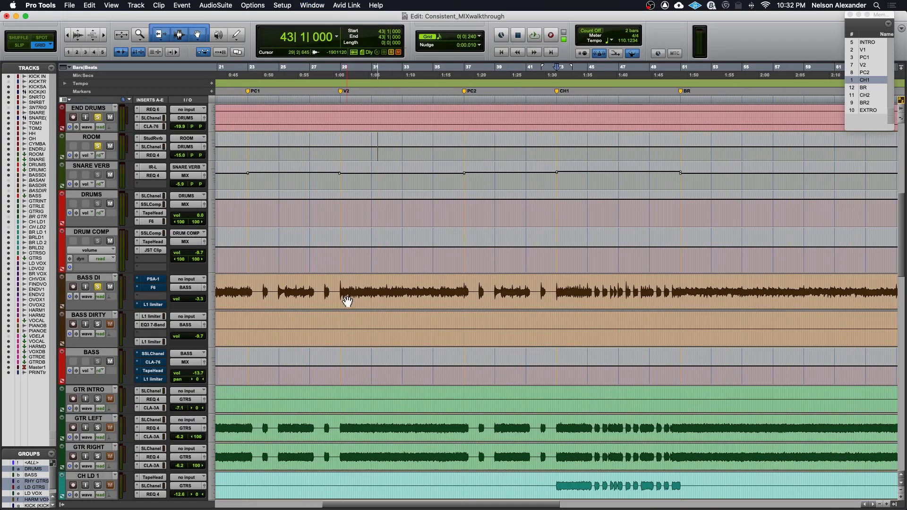
{"action": "scroll", "coordinate": [350, 297], "scroll_direction": "left", "scroll_amount": 2}
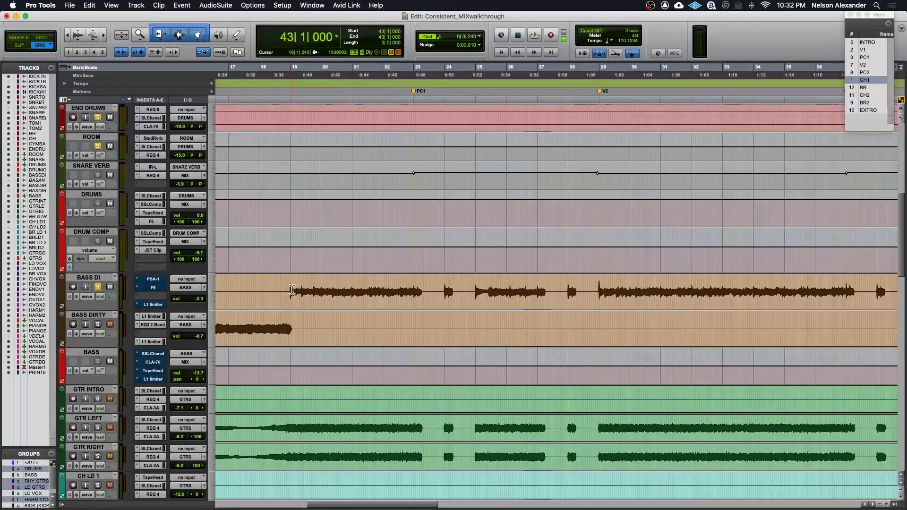
{"action": "scroll", "coordinate": [350, 297], "scroll_direction": "left", "scroll_amount": 10}
{"action": "left_click", "coordinate": [338, 286]}
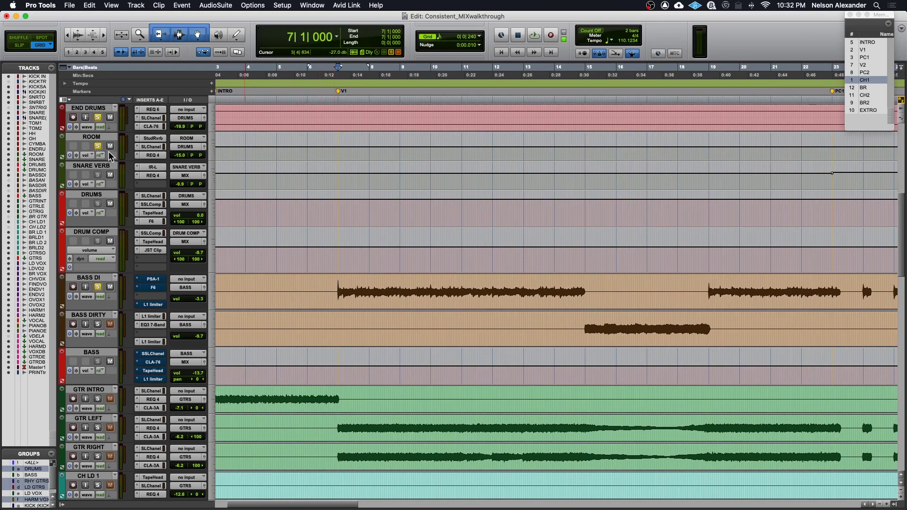
{"action": "left_click", "coordinate": [98, 118]}
{"action": "key", "text": "space"}
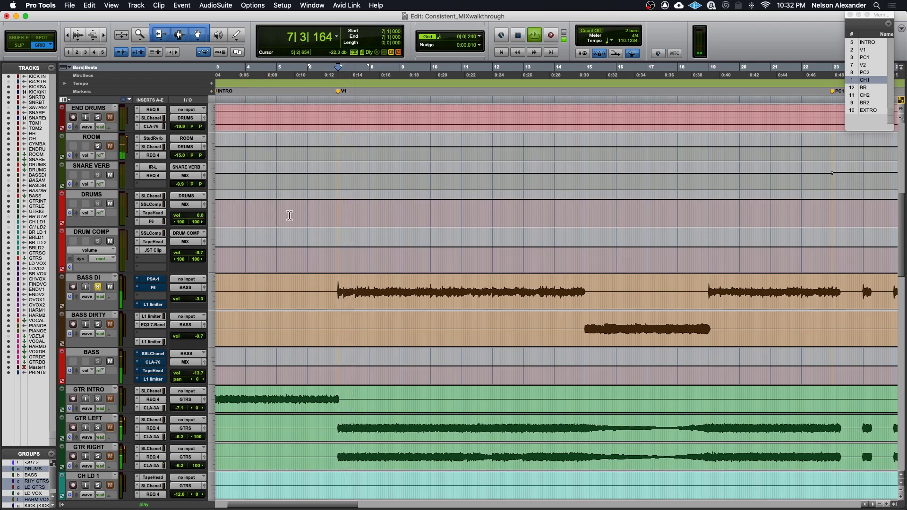
{"action": "left_click", "coordinate": [865, 80]}
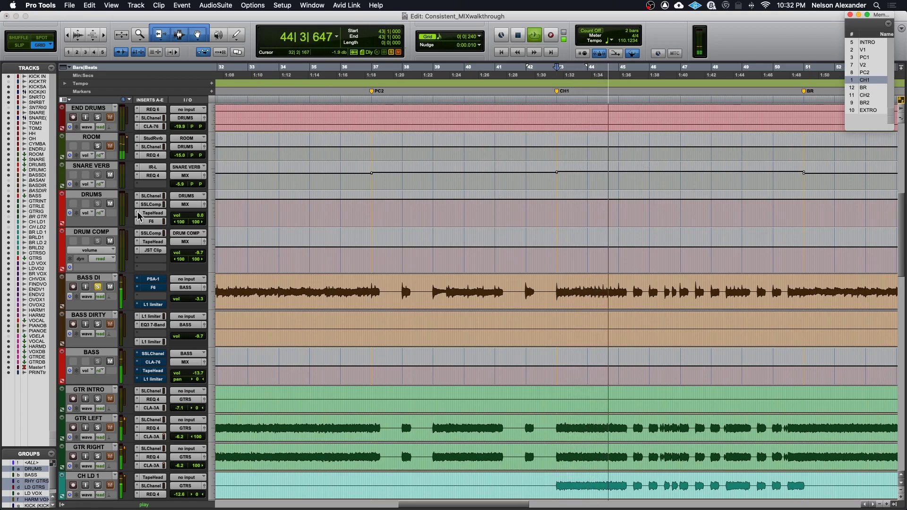
{"action": "key", "text": "space"}
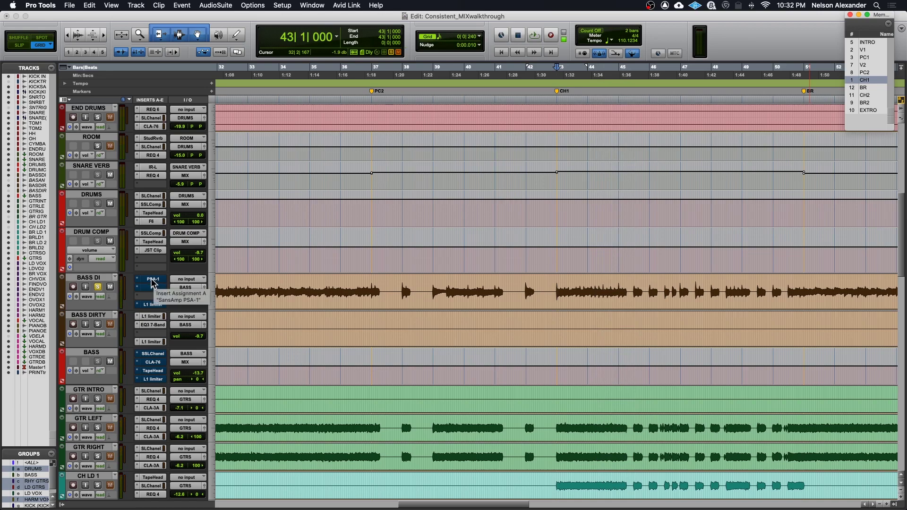
- Re-enable the BASS DI inserts, check the BASS DIRTY section in the Edit window and return to the Mix window
{"action": "left_click", "coordinate": [152, 280], "text": "super"}
{"action": "left_click", "coordinate": [152, 288], "text": "super"}
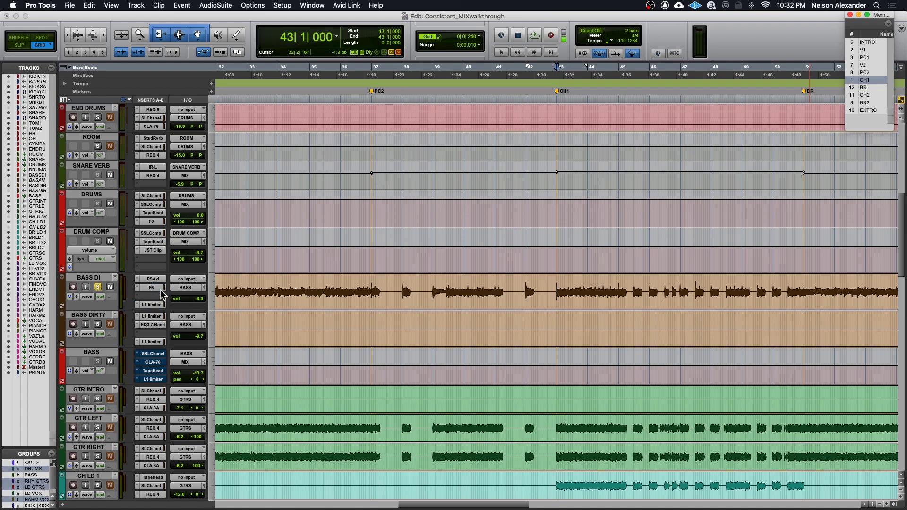
{"action": "key", "text": "super+equal"}
{"action": "key", "text": "super+equal"}
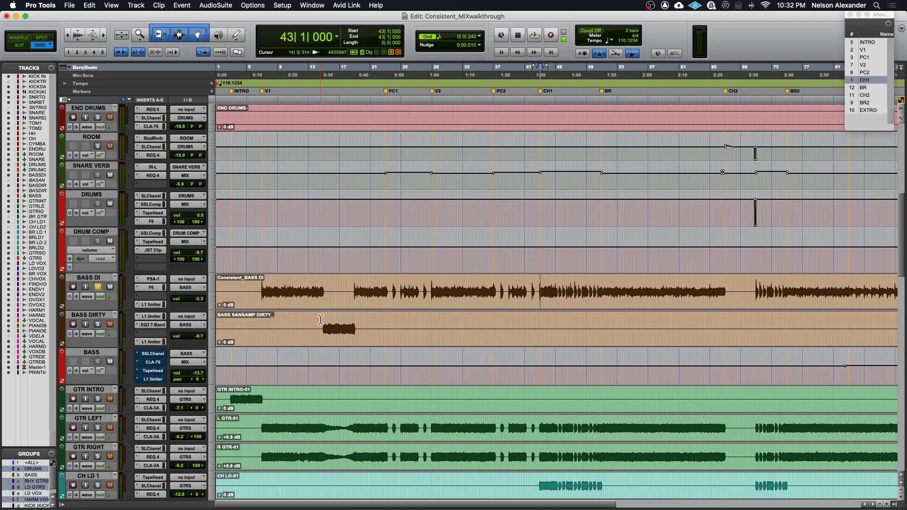
{"action": "left_click_drag", "start_coordinate": [321, 321], "coordinate": [361, 324]}
{"action": "key", "text": "super+equal"}
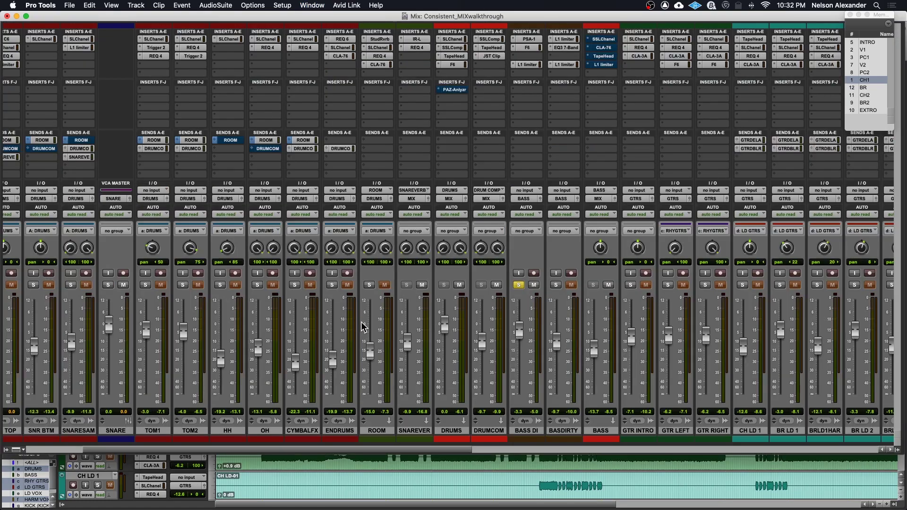
- Open the SansAmp PSA-1 on BASS DI and audition it from CH1, alone and with the drum group soloed
{"action": "left_click", "coordinate": [530, 40]}
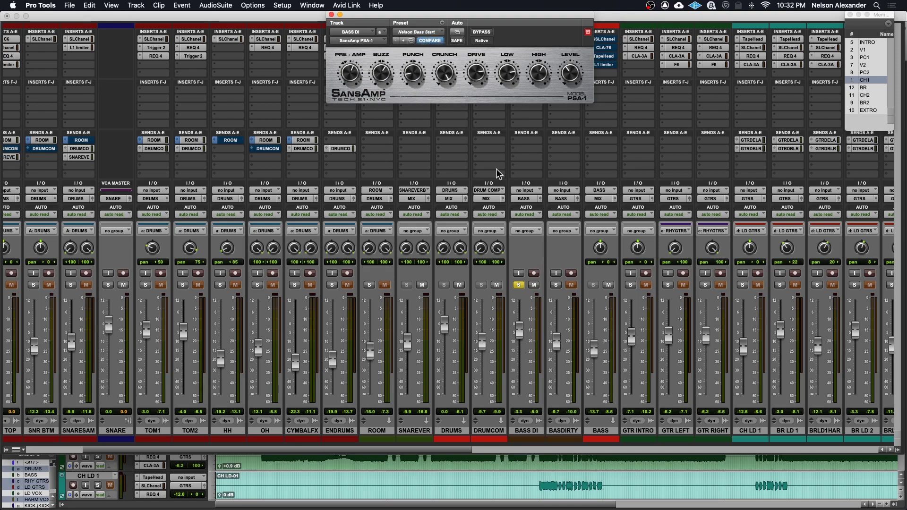
{"action": "left_click_drag", "start_coordinate": [460, 24], "coordinate": [348, 24]}
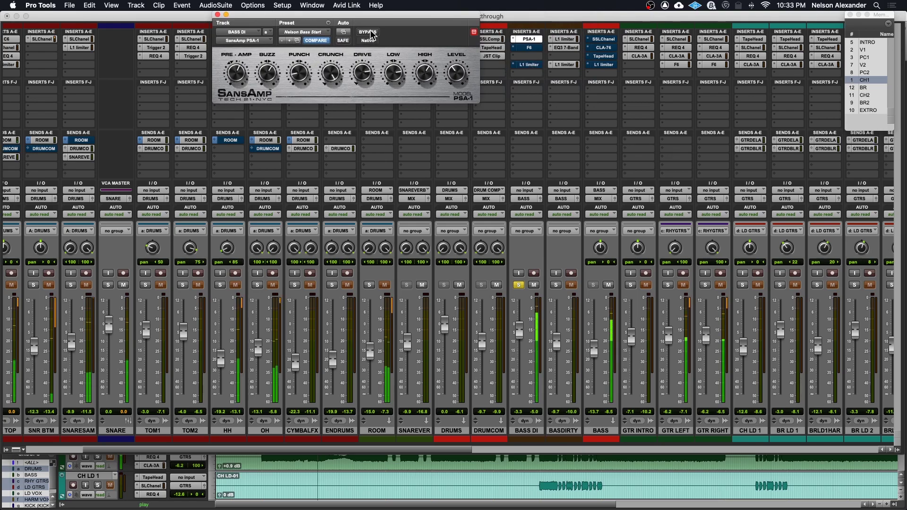
{"action": "left_click", "coordinate": [873, 81]}
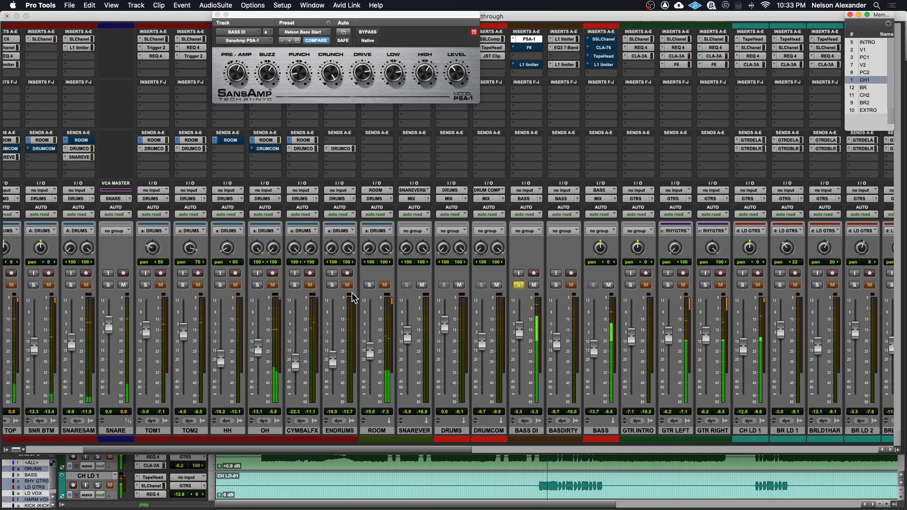
{"action": "left_click", "coordinate": [257, 285]}
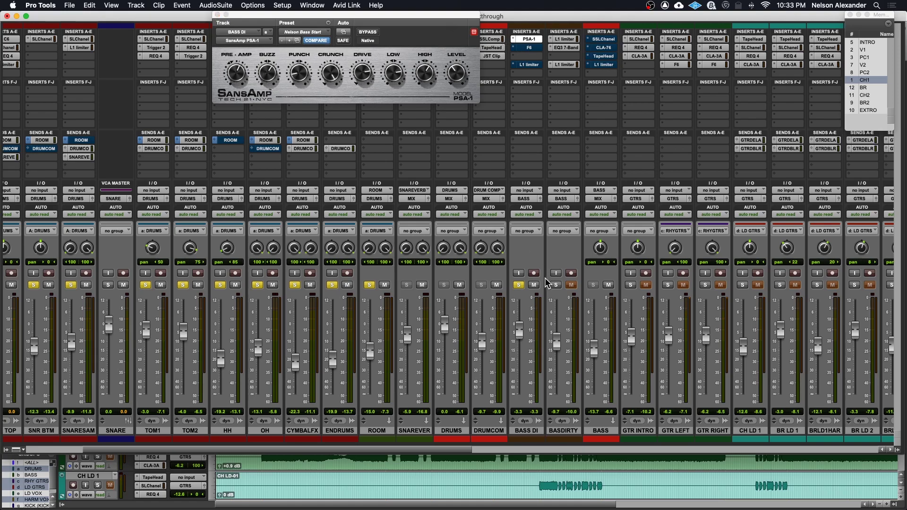
{"action": "left_click", "coordinate": [217, 15]}
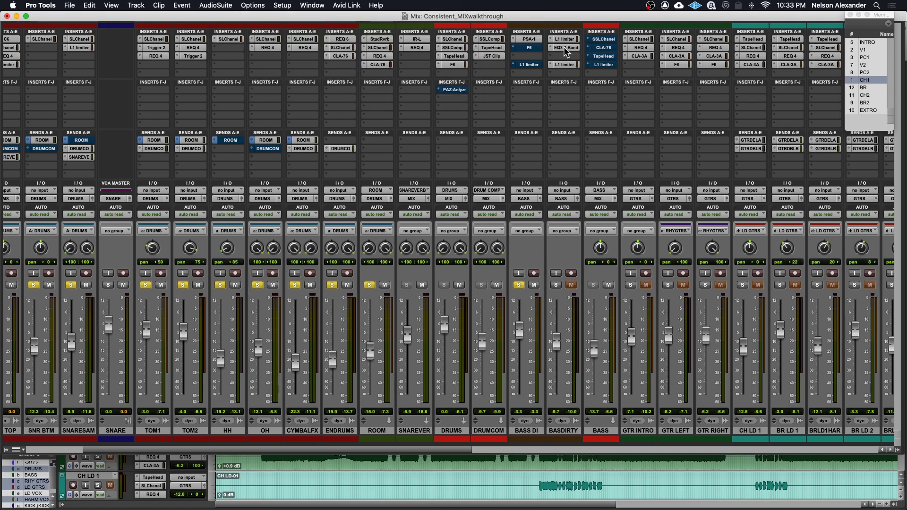
- Open the F6 equalizer on BASS DI, audition it with the drums, and leave it active
{"action": "left_click", "coordinate": [529, 48]}
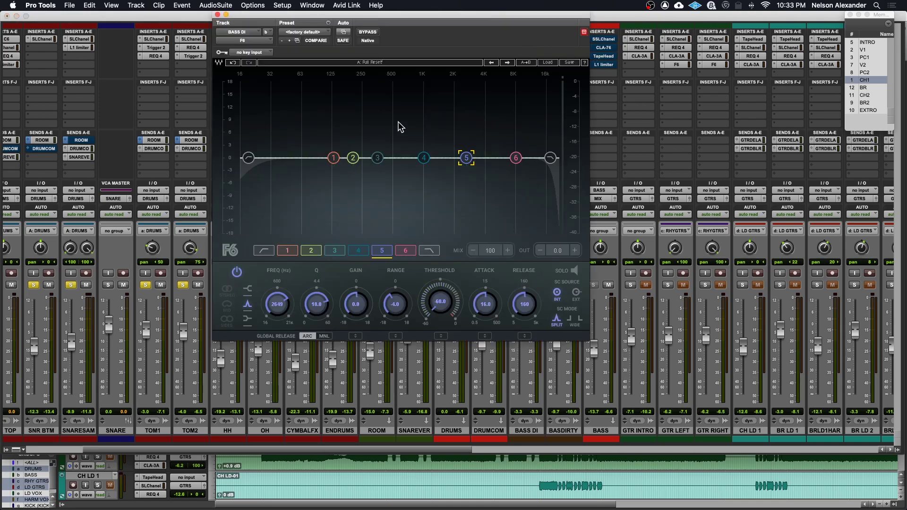
{"action": "key", "text": "space"}
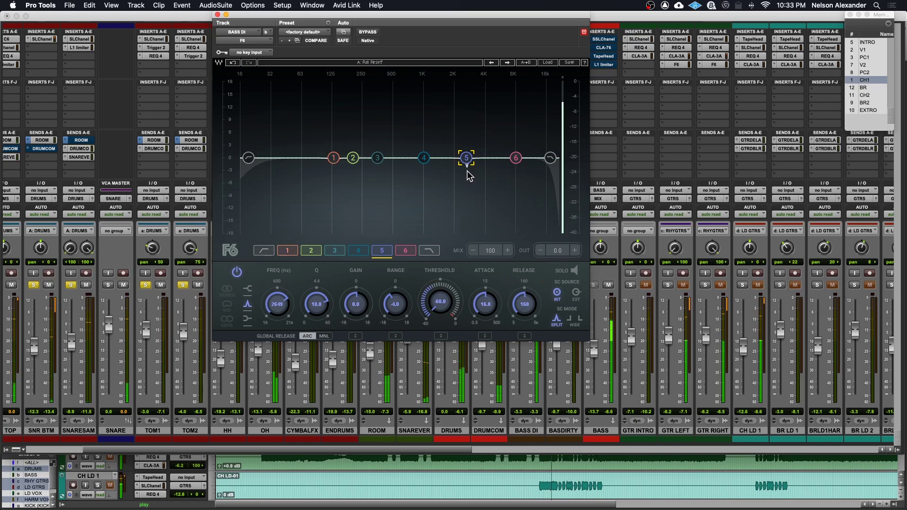
{"action": "key", "text": "space"}
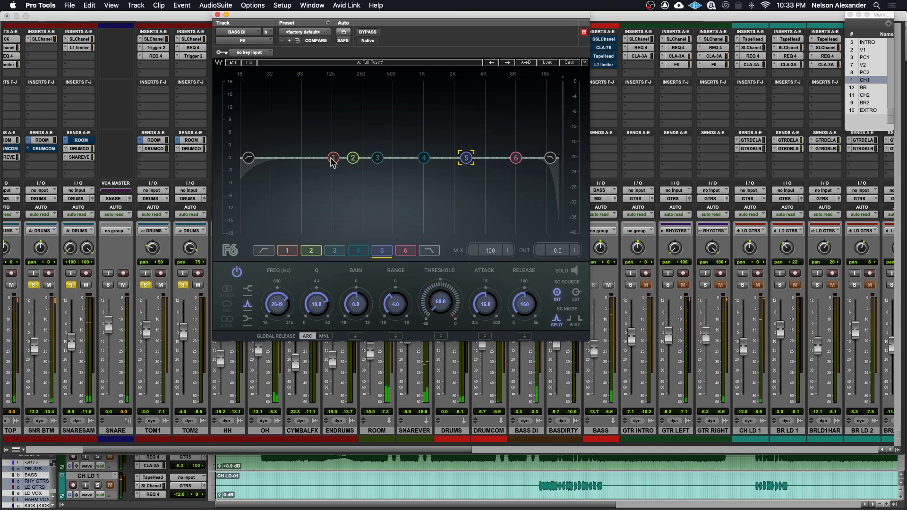
{"action": "left_click", "coordinate": [217, 15]}
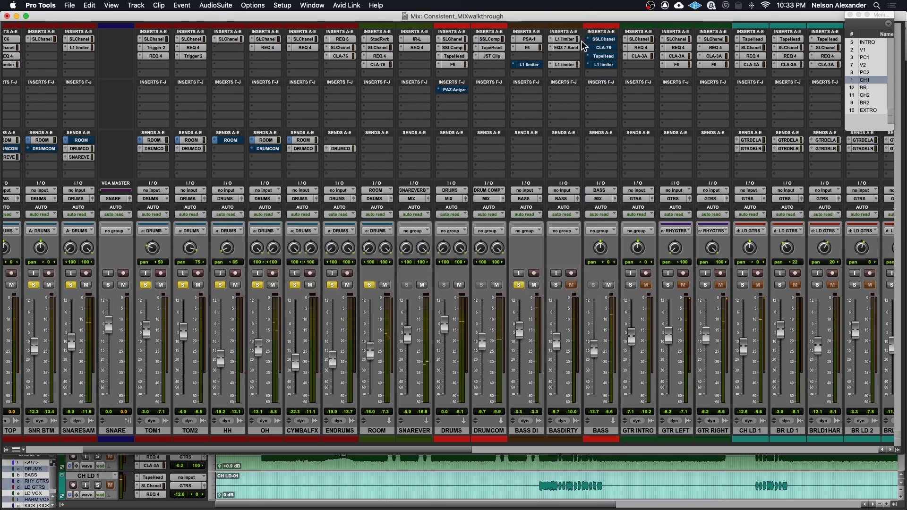
- Open the L1 limiter on BASS DI, play the bass through it, and leave it active
{"action": "left_click", "coordinate": [529, 65]}
{"action": "key", "text": "space"}
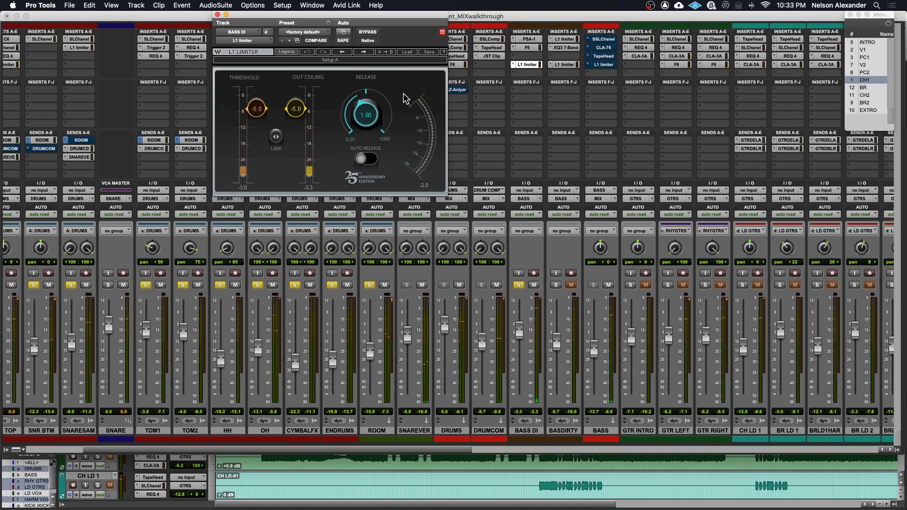
{"action": "left_click", "coordinate": [217, 15]}
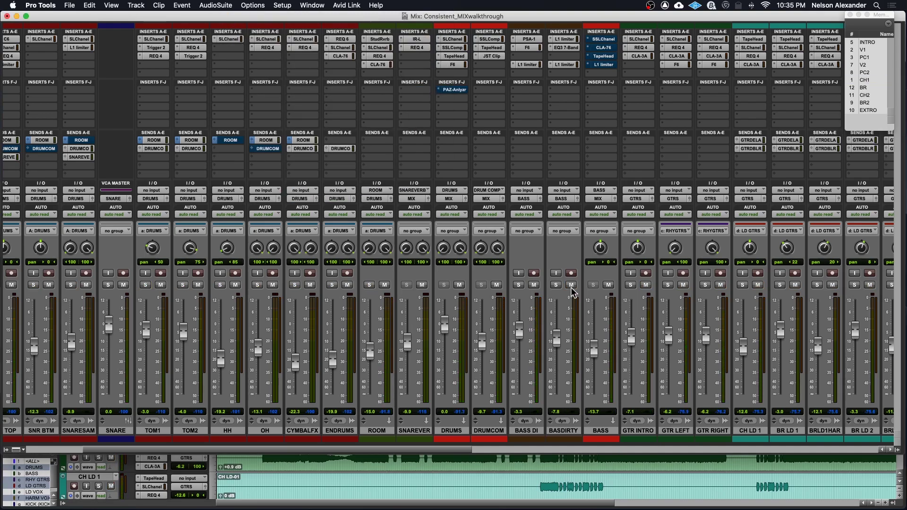
- Solo BASS DIRTY and select its distorted section from bar 15 to bar 19 in the Edit window
{"action": "left_click", "coordinate": [556, 285]}
{"action": "key", "text": "super+equal"}
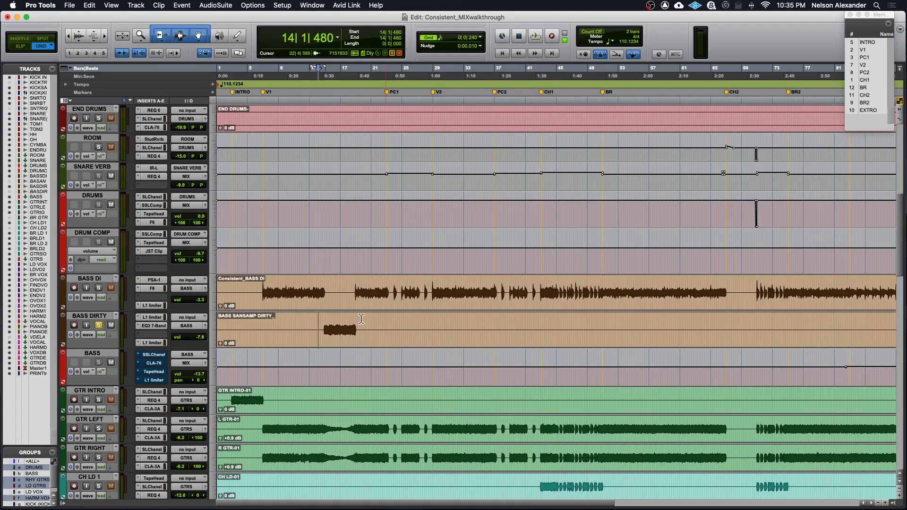
{"action": "left_click", "coordinate": [318, 328]}
{"action": "key", "text": "super+bracketright"}
{"action": "key", "text": "super+bracketright"}
{"action": "key", "text": "super+bracketright"}
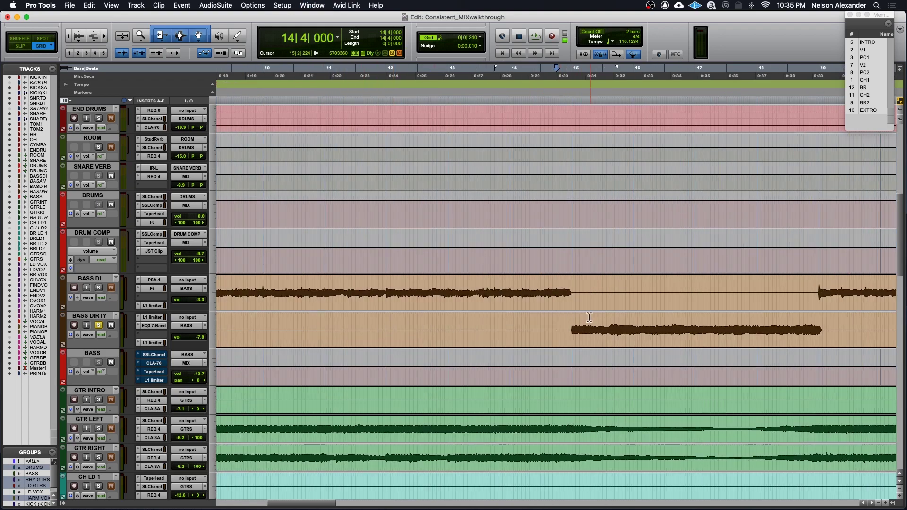
{"action": "left_click", "coordinate": [571, 324]}
{"action": "double_click", "coordinate": [803, 330]}
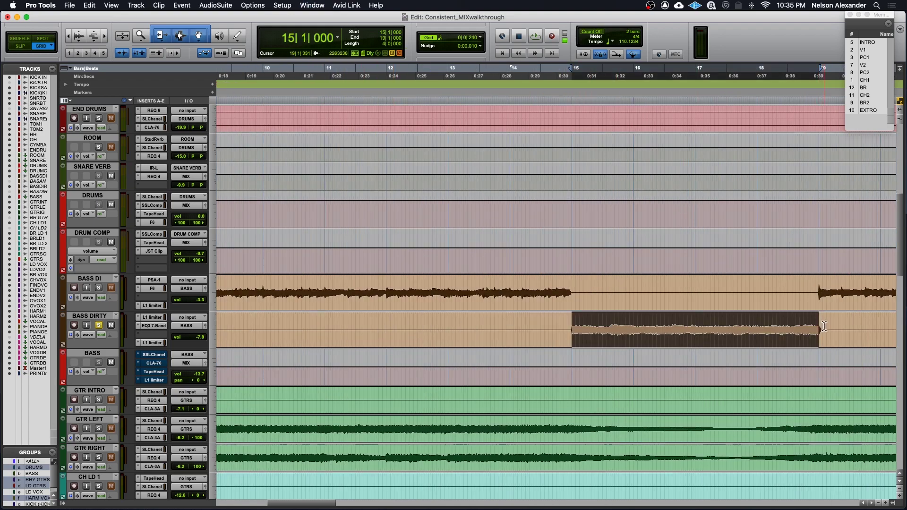
{"action": "left_click", "coordinate": [818, 327]}
- Bypass the BASS DIRTY inserts and play the selected section unprocessed while viewing the mixer
{"action": "left_click", "coordinate": [155, 327], "text": "ctrl+super"}
{"action": "left_click", "coordinate": [157, 342], "text": "ctrl+super"}
{"action": "key", "text": "space"}
{"action": "key", "text": "super+equal"}
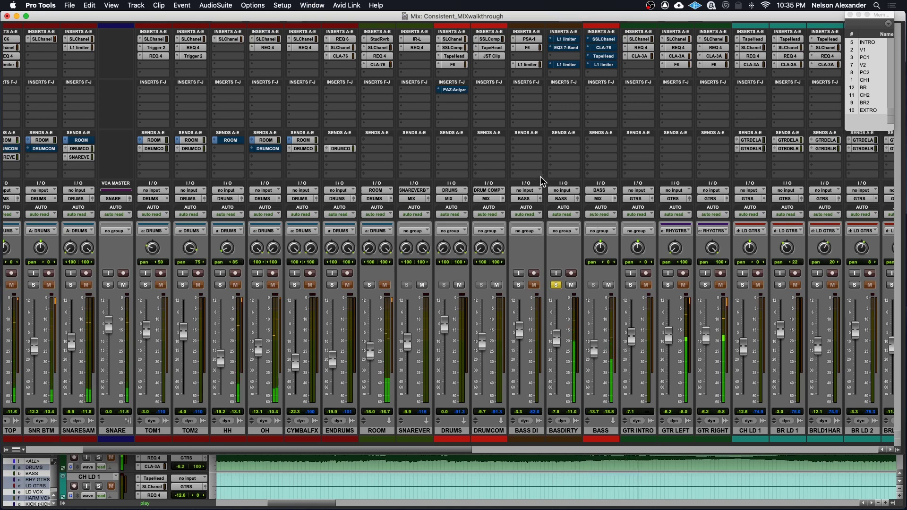
{"action": "scroll", "coordinate": [540, 176], "scroll_direction": "right", "scroll_amount": 2}
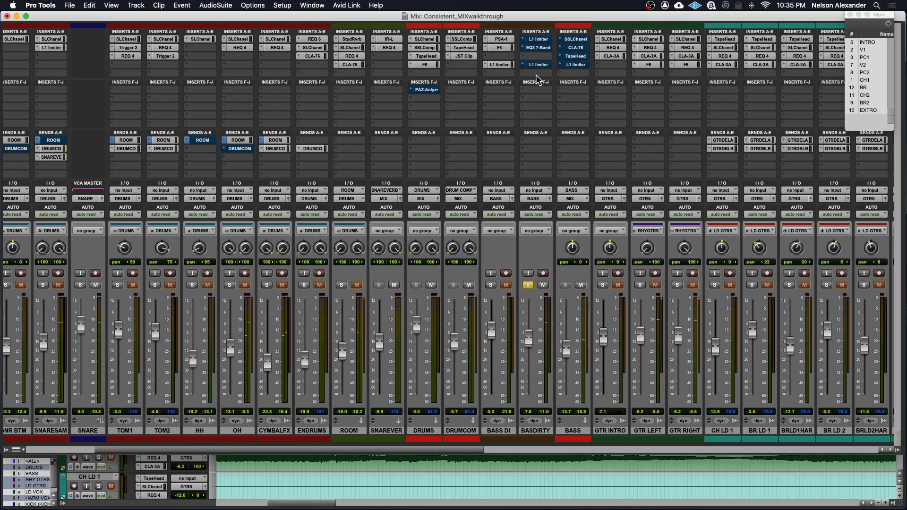
- Clear the BASS DIRTY solo in the Edit window and leave no drum, bass or guitar tracks soloed
{"action": "key", "text": "super+equal"}
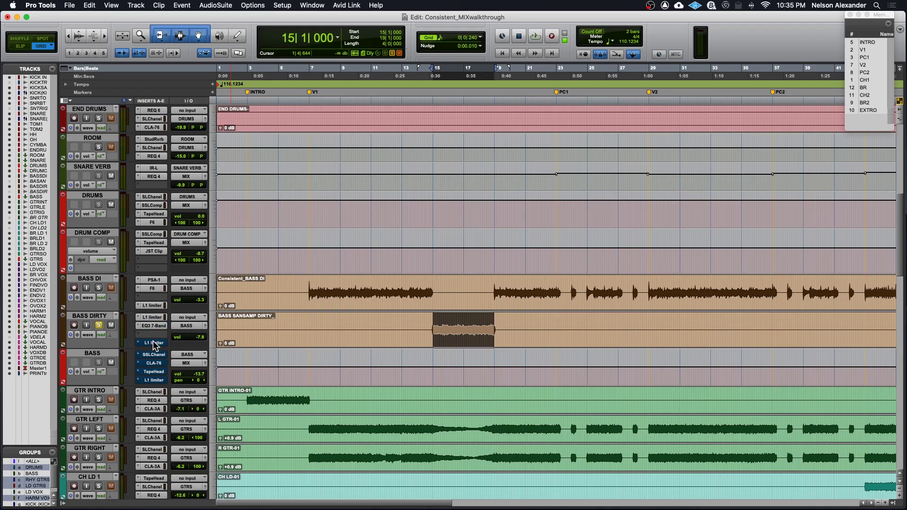
{"action": "left_click", "coordinate": [99, 325]}
{"action": "scroll", "coordinate": [100, 326], "scroll_direction": "up", "scroll_amount": 10}
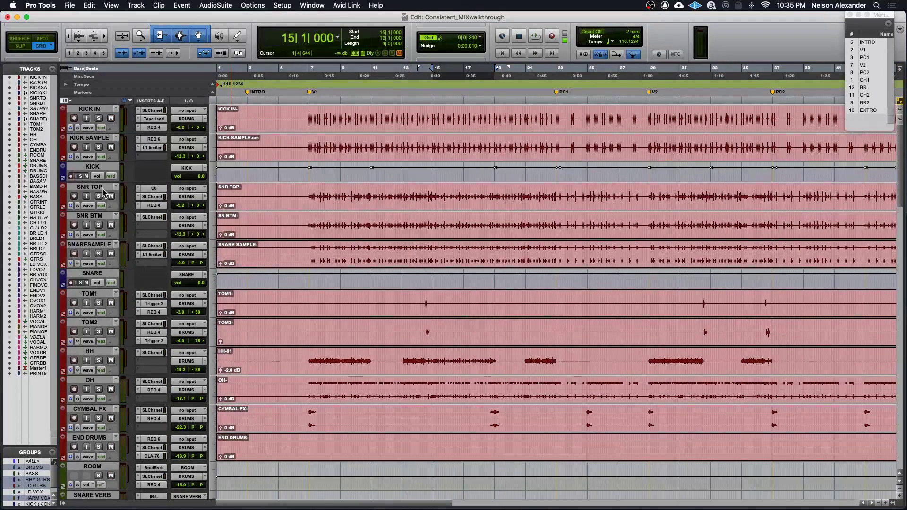
{"action": "scroll", "coordinate": [107, 220], "scroll_direction": "down", "scroll_amount": 15}
{"action": "scroll", "coordinate": [107, 220], "scroll_direction": "down", "scroll_amount": 3}
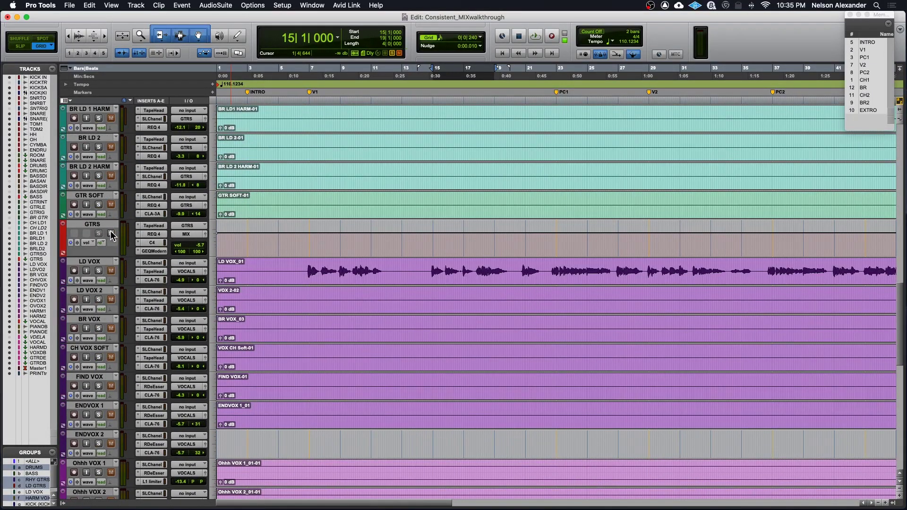
{"action": "scroll", "coordinate": [112, 237], "scroll_direction": "down", "scroll_amount": 5}
{"action": "scroll", "coordinate": [106, 213], "scroll_direction": "up", "scroll_amount": 20}
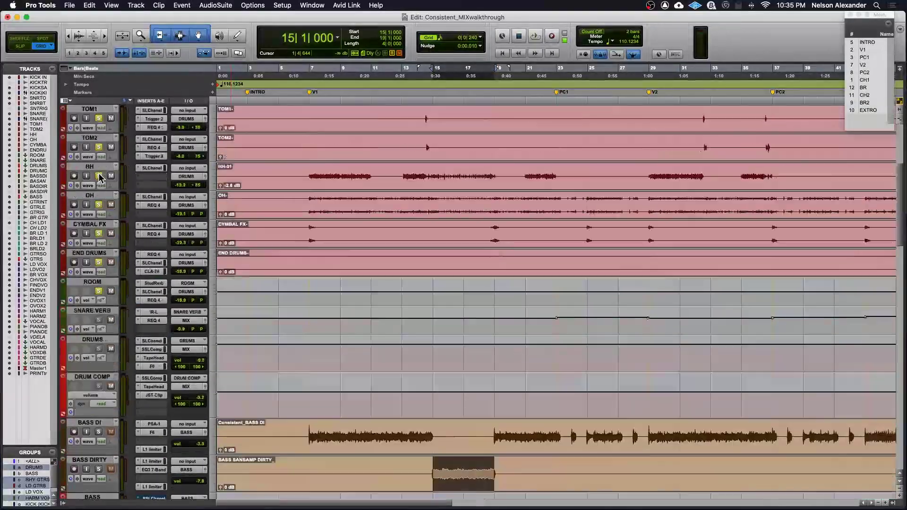
{"action": "scroll", "coordinate": [109, 208], "scroll_direction": "down", "scroll_amount": 13}
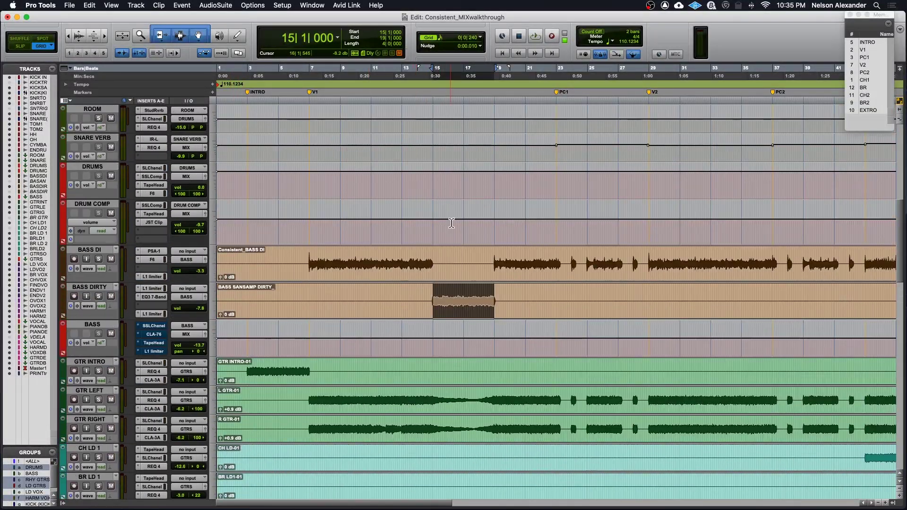
- Play the mix from bar 14 across the BASS DI to BASS DIRTY transition with the VOCALS track muted
{"action": "left_click", "coordinate": [424, 258]}
{"action": "key", "text": "space"}
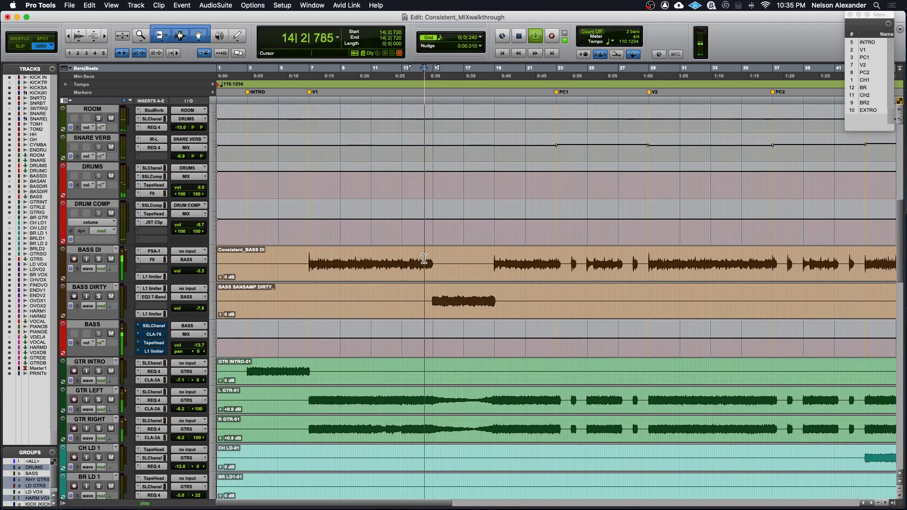
{"action": "scroll", "coordinate": [333, 381], "scroll_direction": "down", "scroll_amount": 15}
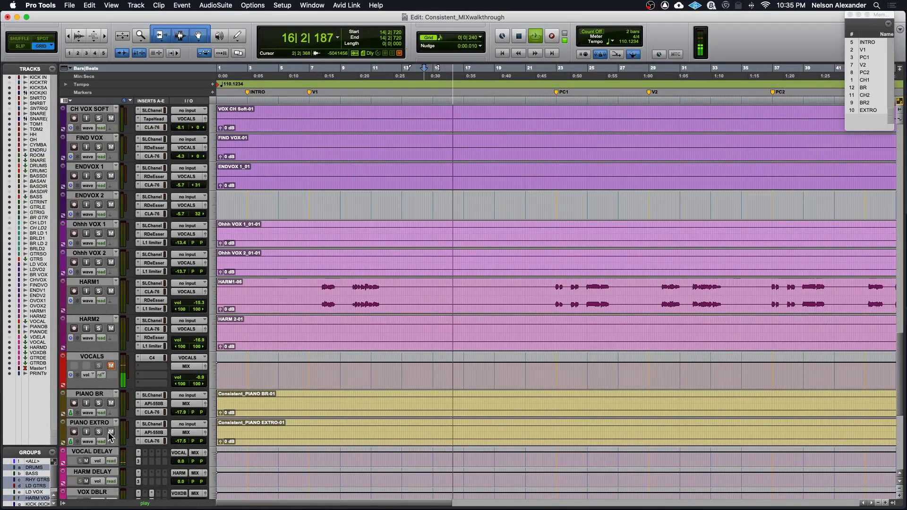
{"action": "scroll", "coordinate": [323, 309], "scroll_direction": "up", "scroll_amount": 10}
{"action": "scroll", "coordinate": [322, 309], "scroll_direction": "up", "scroll_amount": 10}
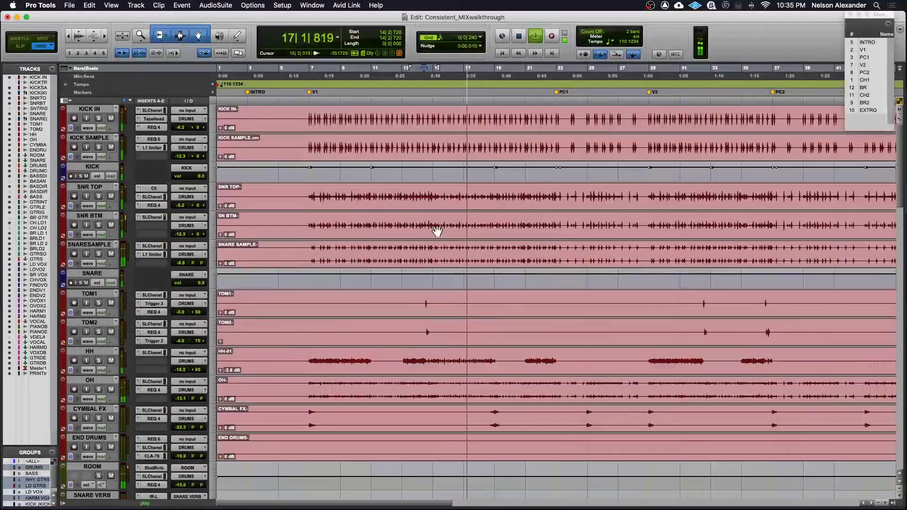
{"action": "scroll", "coordinate": [435, 233], "scroll_direction": "down", "scroll_amount": 7}
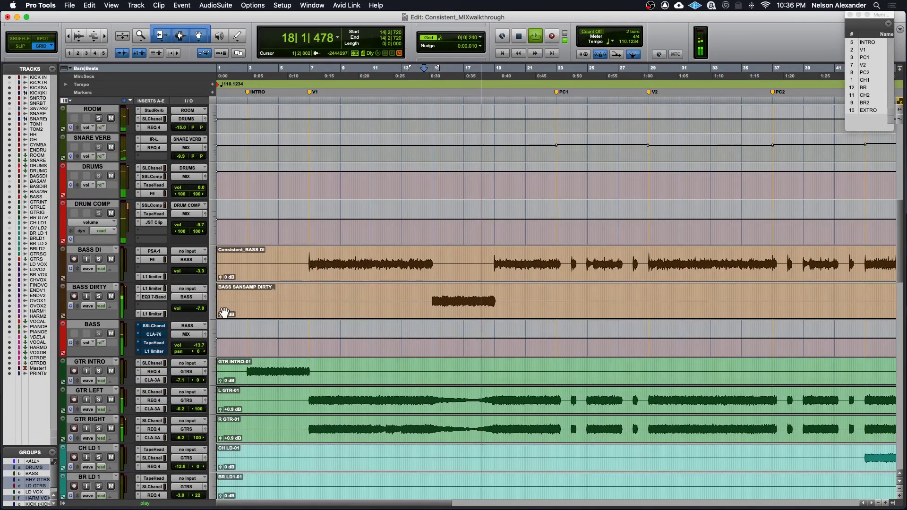
- Reactivate the SSLChannel, CLA-76, TapeHead and L1 limiter inserts on the BASS bus in the mixer
{"action": "key", "text": "super+equal"}
{"action": "left_click", "coordinate": [585, 42], "text": "super"}
{"action": "left_click", "coordinate": [576, 48], "text": "super"}
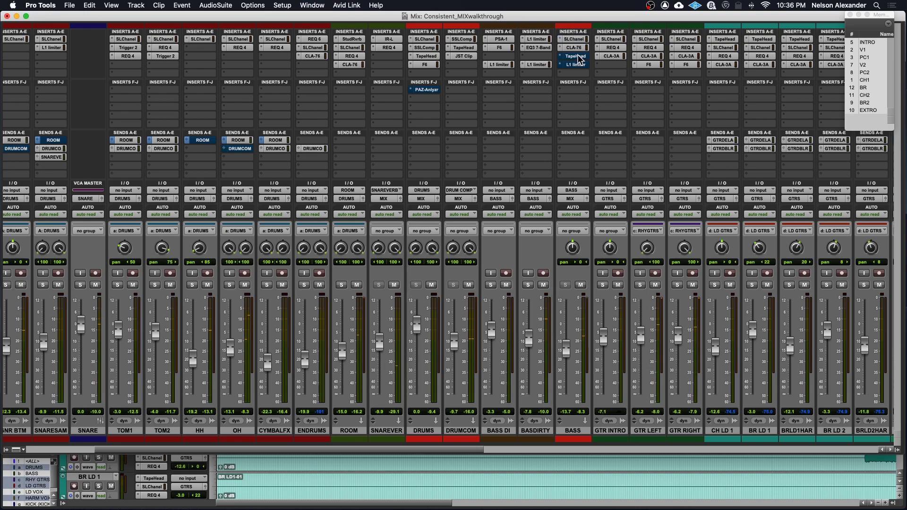
{"action": "left_click", "coordinate": [577, 56], "text": "super"}
{"action": "left_click", "coordinate": [578, 64], "text": "super"}
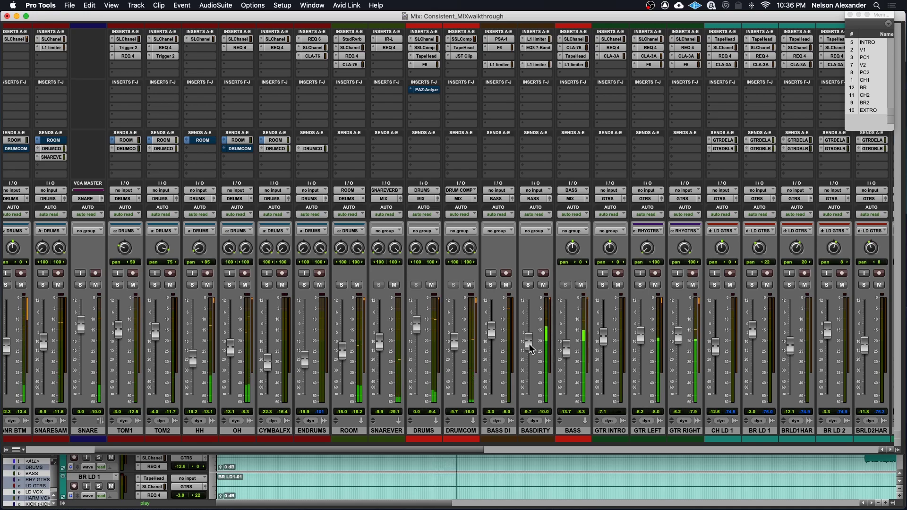
- Set the BASS DIRTY fader to -8.9 dB during playback, return to the Edit window and stop
{"action": "left_click_drag", "start_coordinate": [528, 345], "coordinate": [529, 343]}
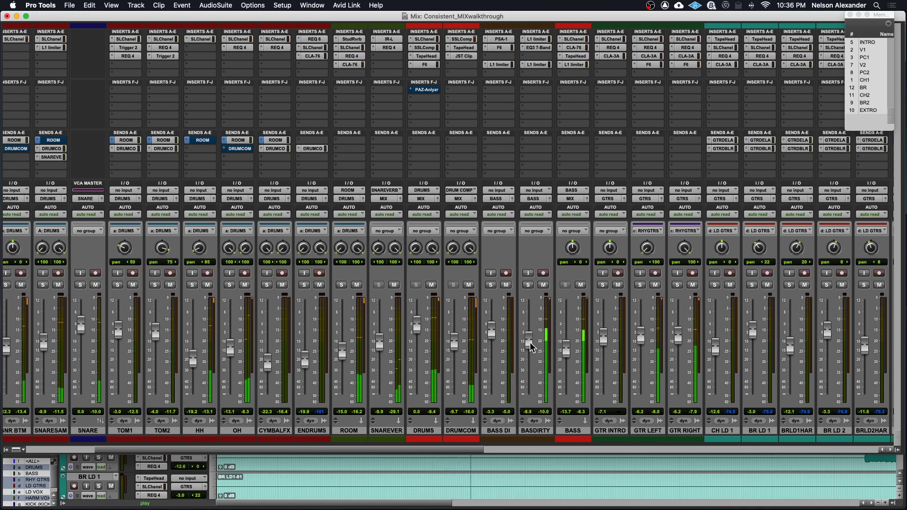
{"action": "key", "text": "super+equal"}
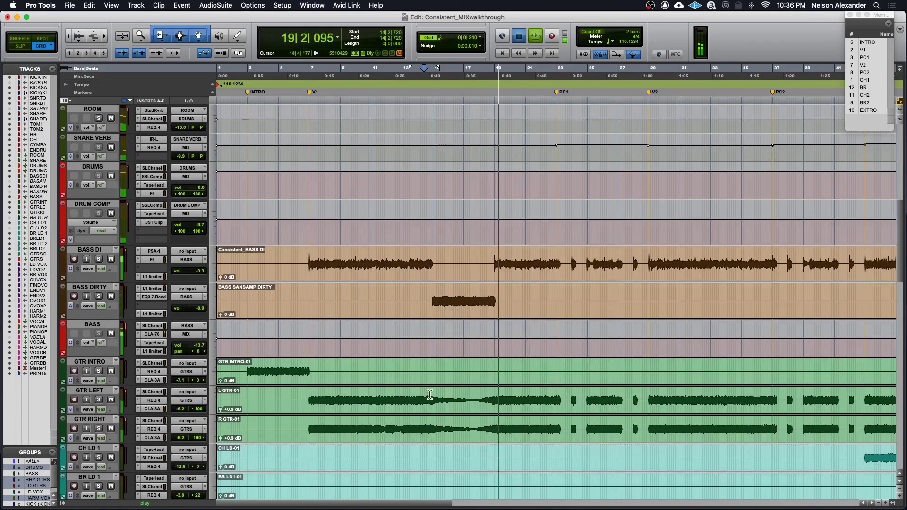
{"action": "key", "text": "space"}
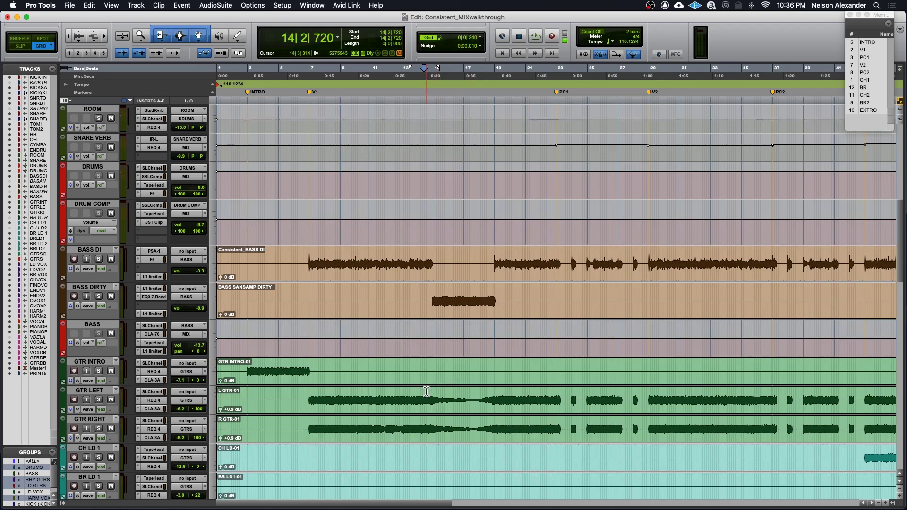
- Play the mix from just before bar 15 across the BASS DI to BASS DIRTY transition
{"action": "scroll", "coordinate": [449, 372], "scroll_direction": "up", "scroll_amount": 10}
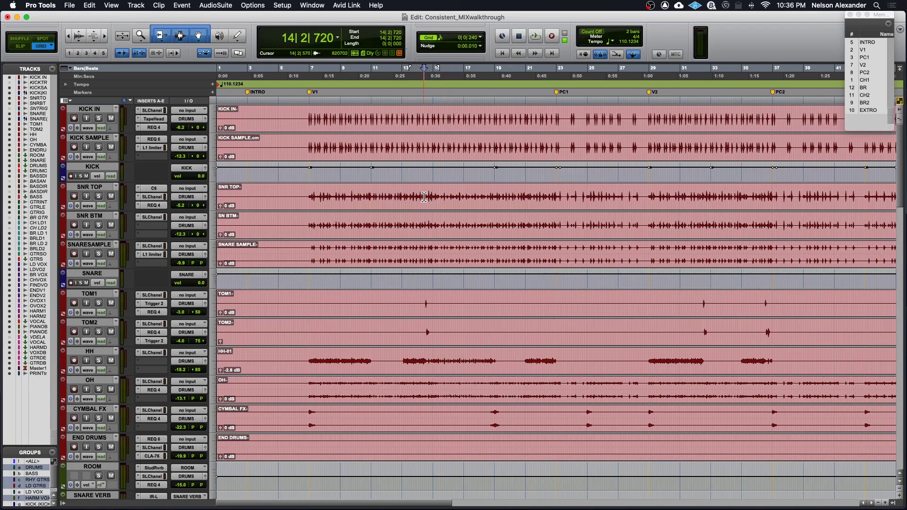
{"action": "scroll", "coordinate": [430, 223], "scroll_direction": "down", "scroll_amount": 10}
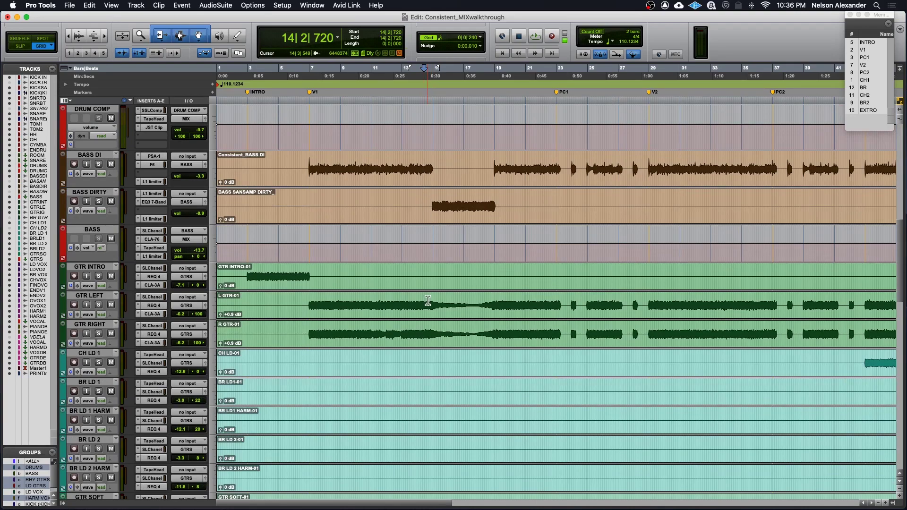
{"action": "left_click", "coordinate": [425, 204]}
{"action": "key", "text": "super+bracketright"}
{"action": "key", "text": "super+bracketright"}
{"action": "left_click", "coordinate": [579, 198]}
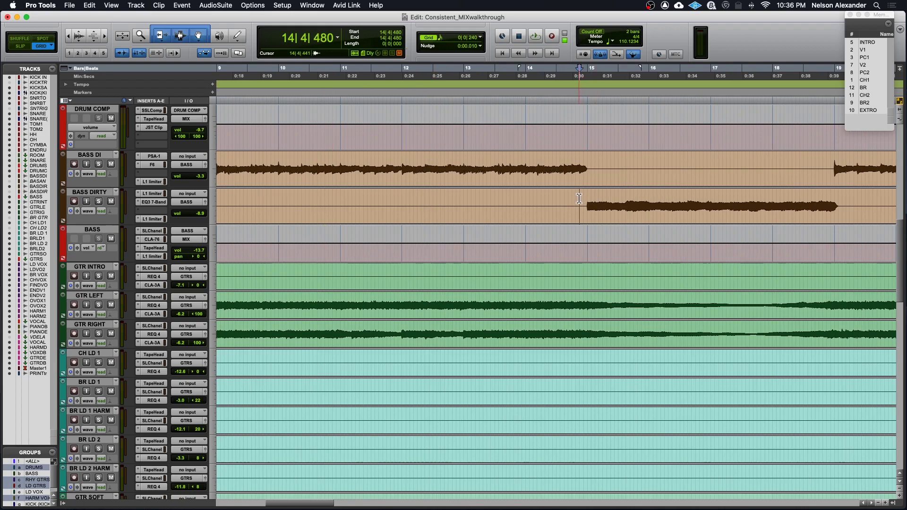
{"action": "key", "text": "space"}
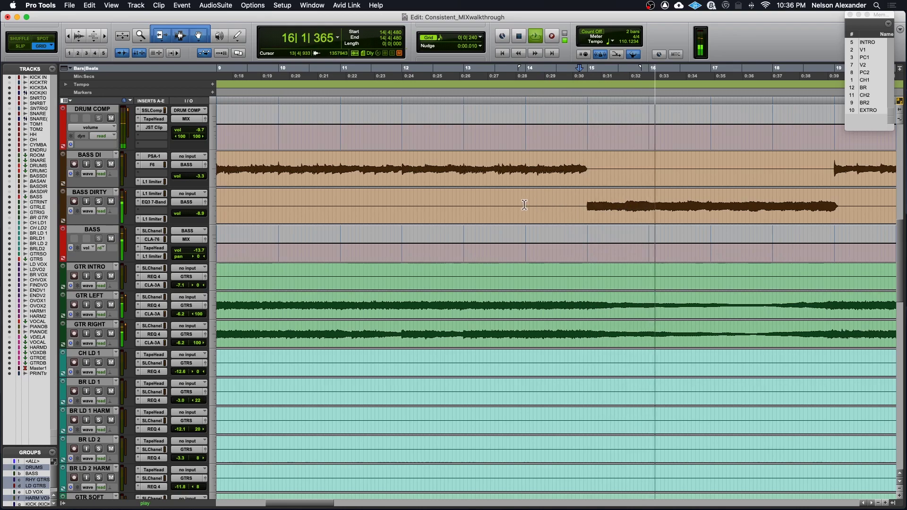
{"action": "key", "text": "space"}
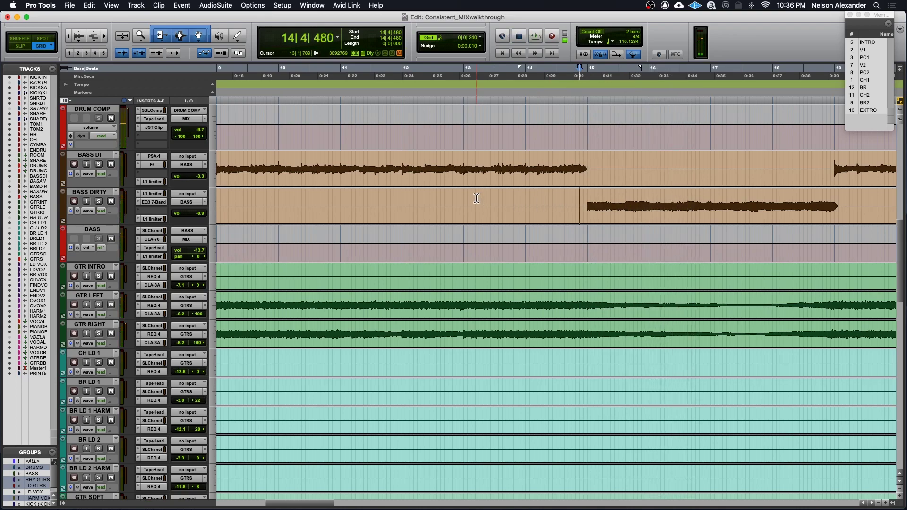
- Solo BASS DIRTY and examine its first L1 limiter during playback in the mixer
{"action": "key", "text": "super+equal"}
{"action": "scroll", "coordinate": [437, 180], "scroll_direction": "right", "scroll_amount": 5}
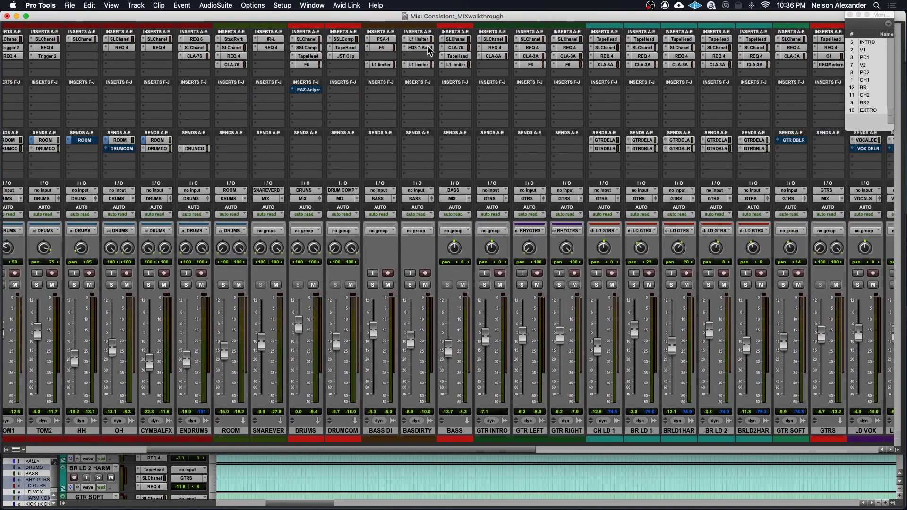
{"action": "left_click", "coordinate": [419, 39]}
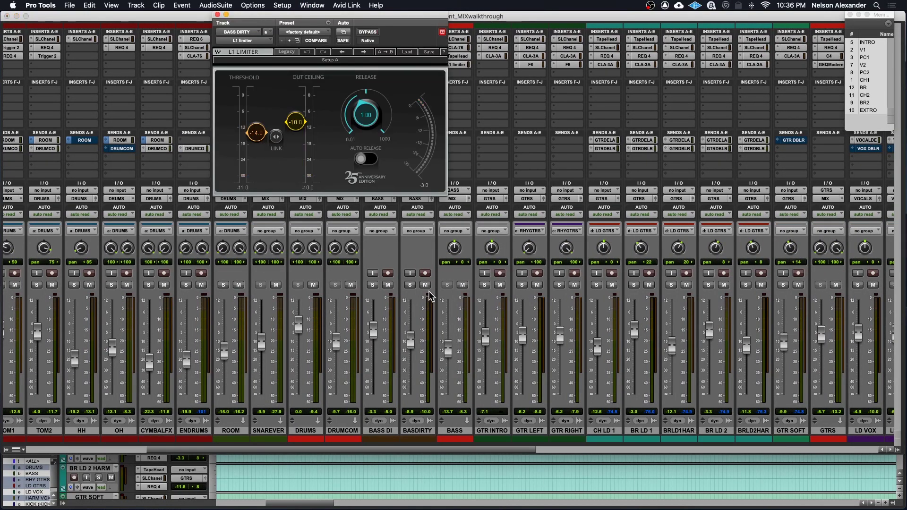
{"action": "left_click", "coordinate": [410, 284]}
{"action": "key", "text": "space"}
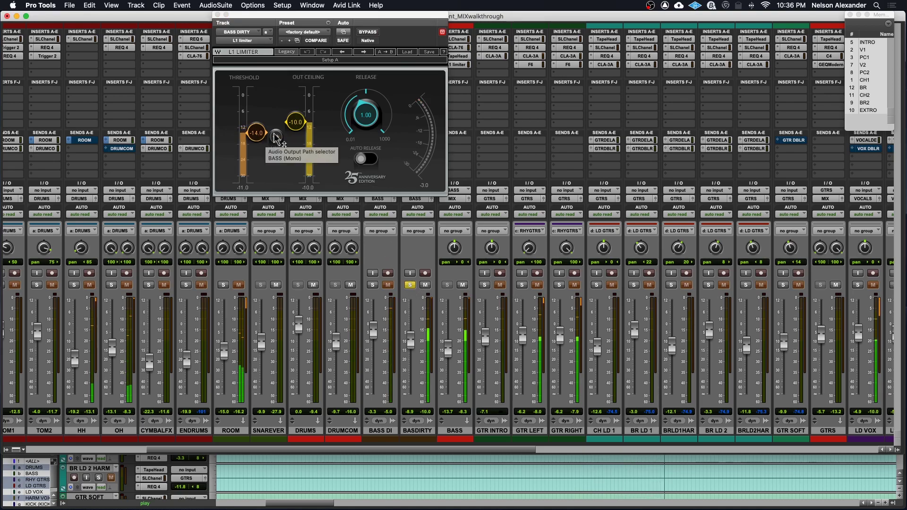
{"action": "left_click_drag", "start_coordinate": [387, 24], "coordinate": [332, 23]}
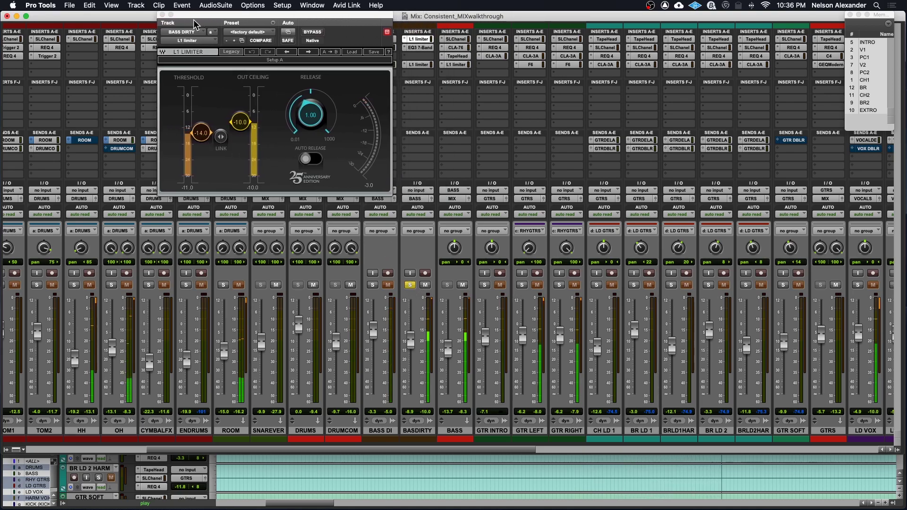
{"action": "left_click", "coordinate": [162, 15]}
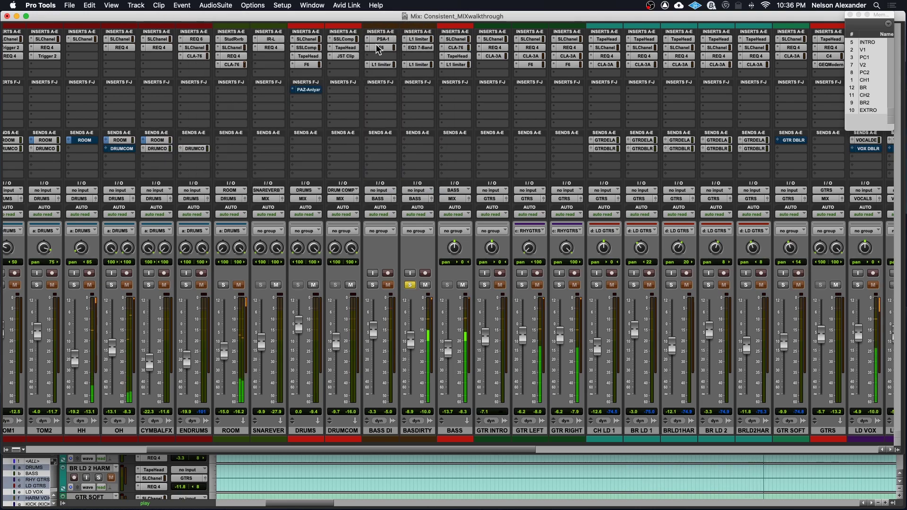
- Examine the EQ3 7-Band and the second L1 limiter on BASS DIRTY, closing each plug-in window
{"action": "left_click", "coordinate": [416, 47]}
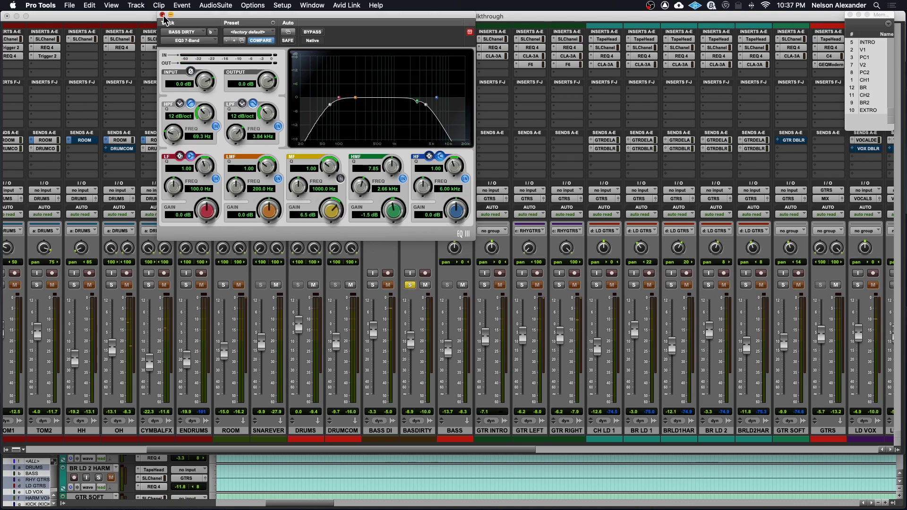
{"action": "left_click", "coordinate": [162, 15]}
{"action": "left_click", "coordinate": [418, 65]}
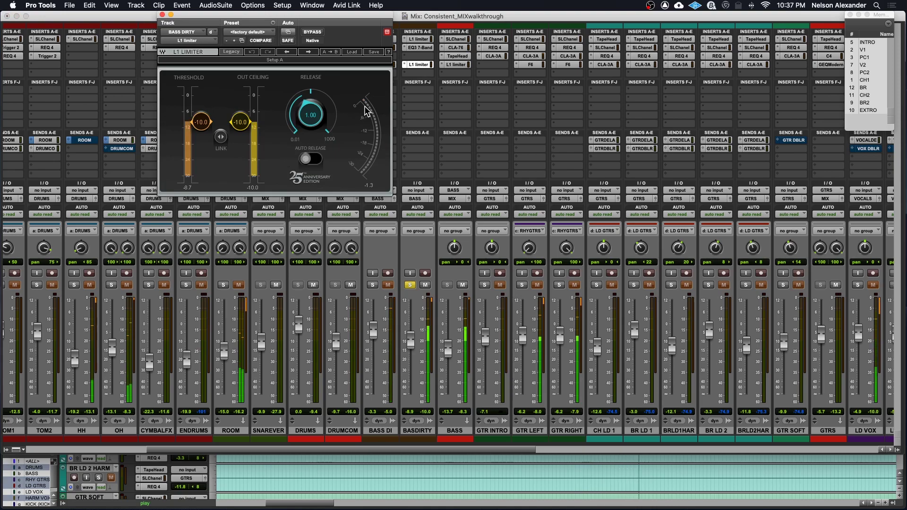
{"action": "left_click", "coordinate": [162, 14]}
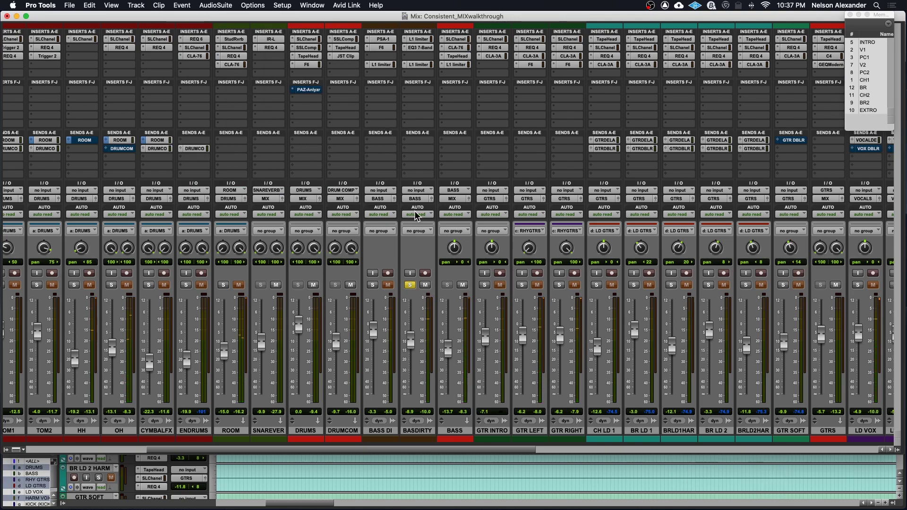
{"action": "key", "text": "super+equal"}
{"action": "key", "text": "super+bracketleft"}
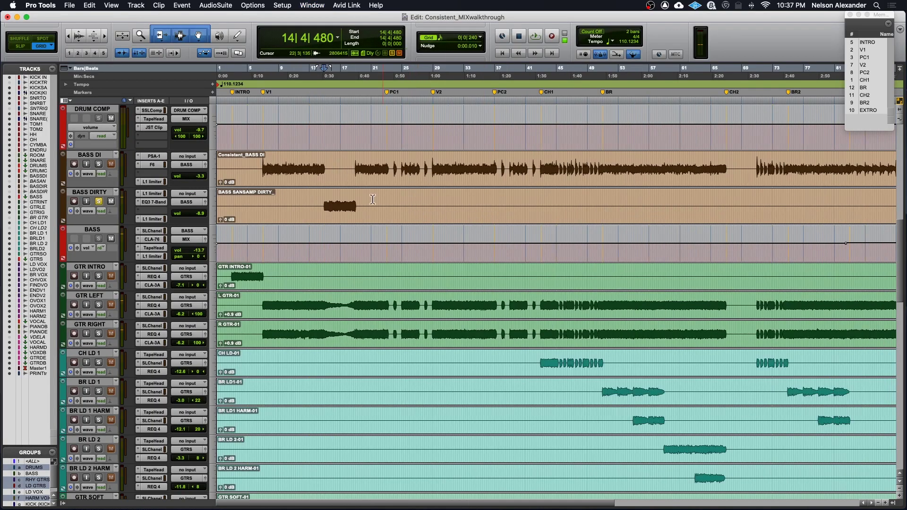
{"action": "key", "text": "super+bracketleft"}
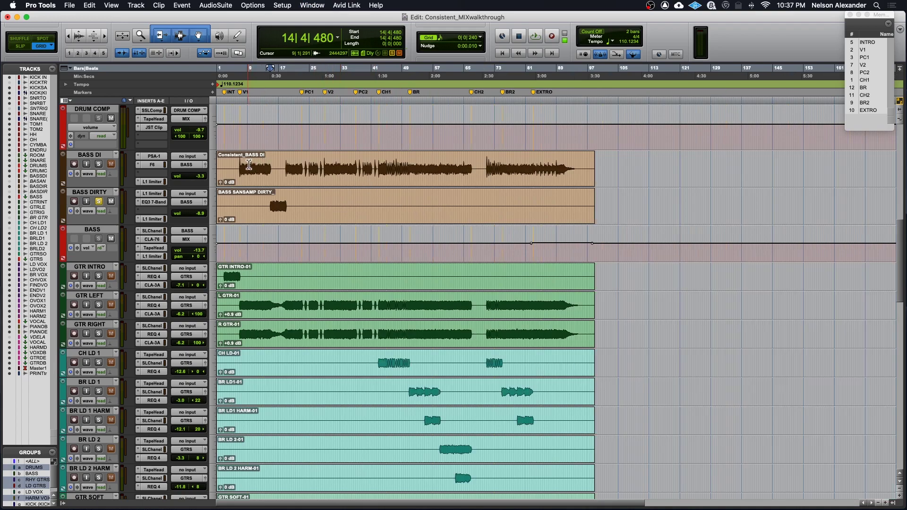
{"action": "key", "text": "super+bracketright"}
{"action": "key", "text": "super+bracketright"}
{"action": "key", "text": "super+bracketright"}
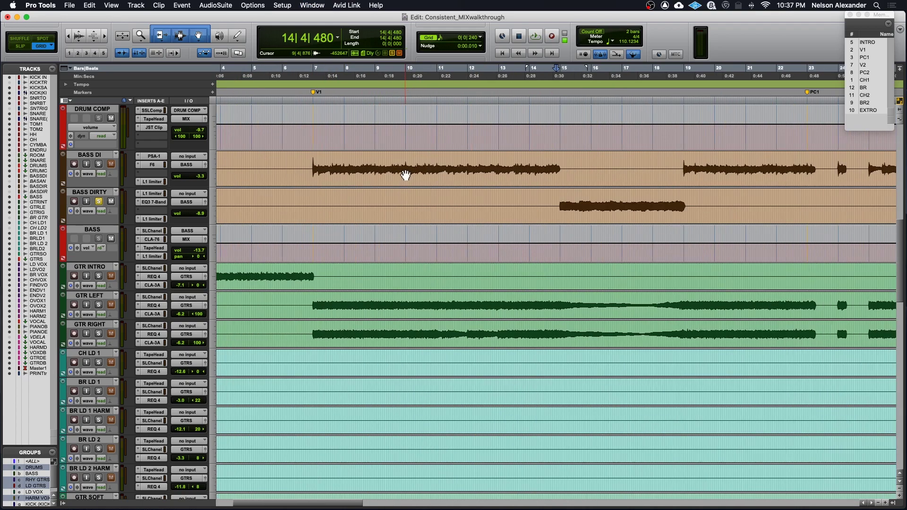
{"action": "key", "text": "super+equal"}
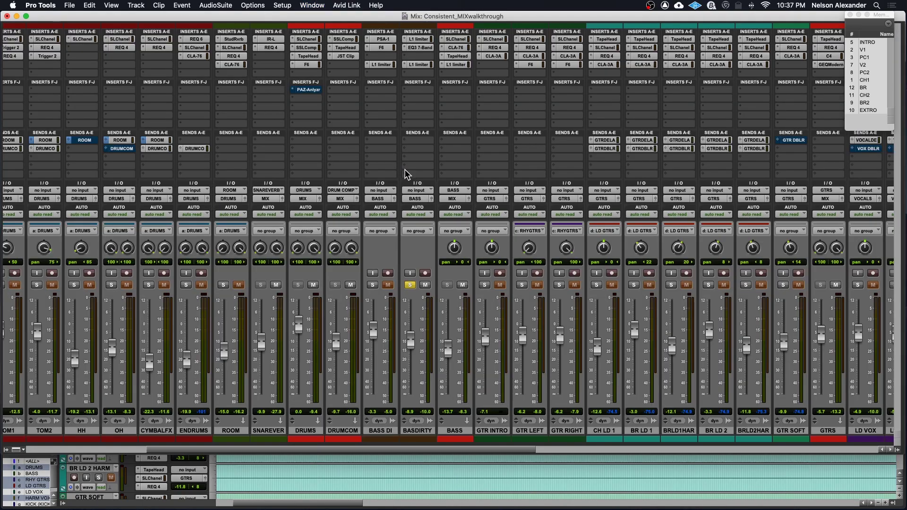
- Solo BASS DI and BASS DIRTY together and open the SSLChannel on the BASS bus
{"action": "left_click", "coordinate": [410, 285]}
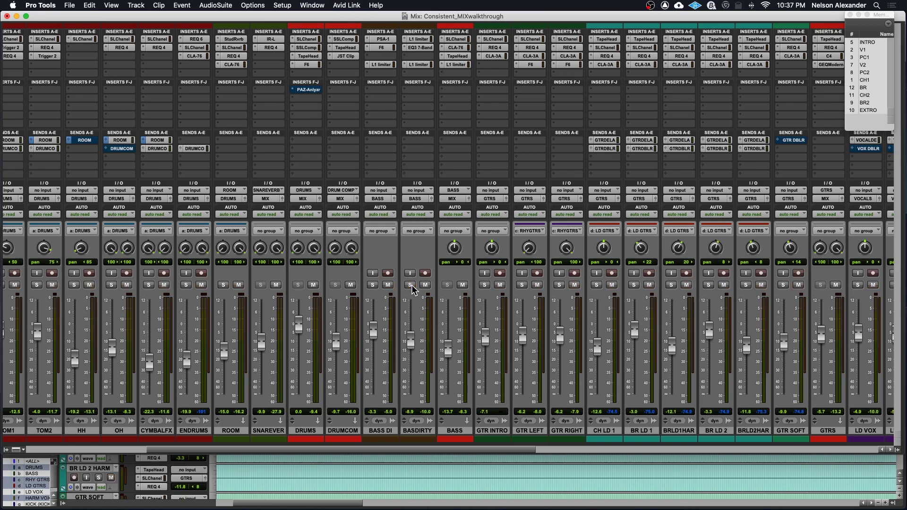
{"action": "left_click", "coordinate": [456, 39]}
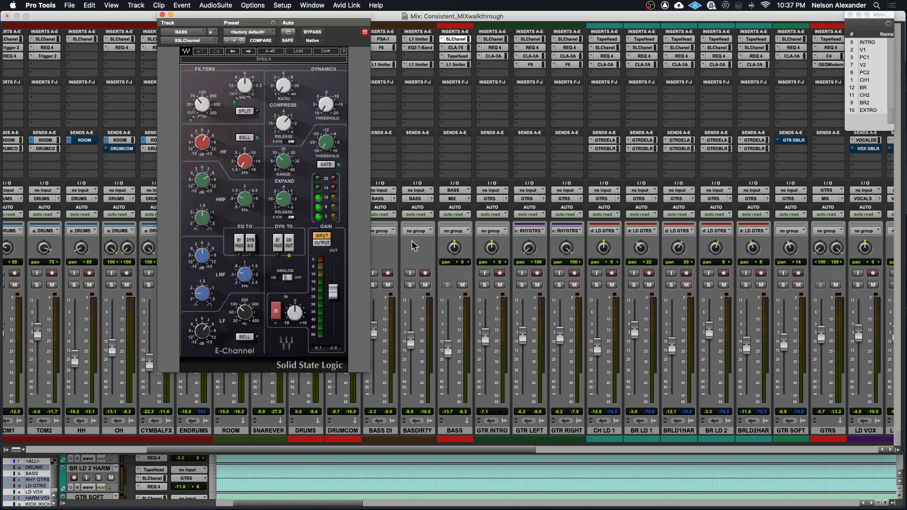
{"action": "left_click", "coordinate": [375, 285]}
{"action": "left_click", "coordinate": [410, 285]}
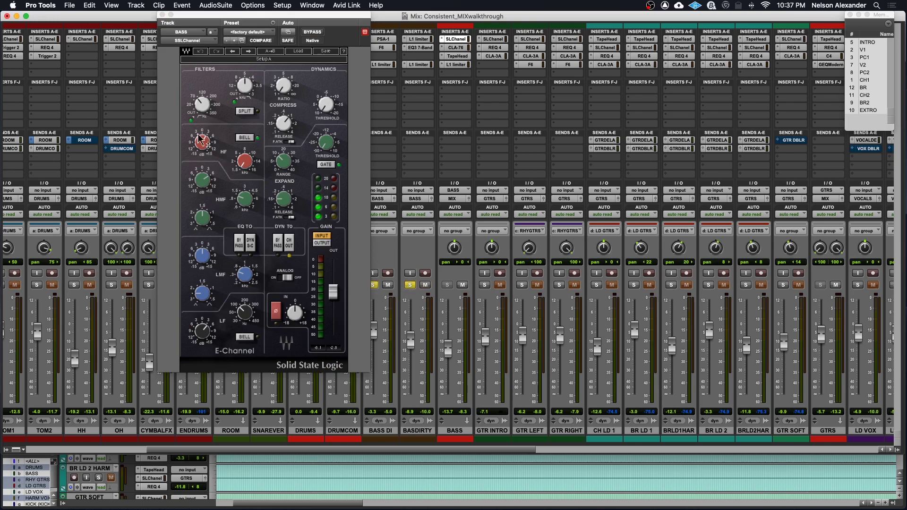
- Examine the BASS bus SSLChannel's HF and HMF gain and frequency, high-pass filter and LF settings
{"action": "left_click", "coordinate": [204, 151]}
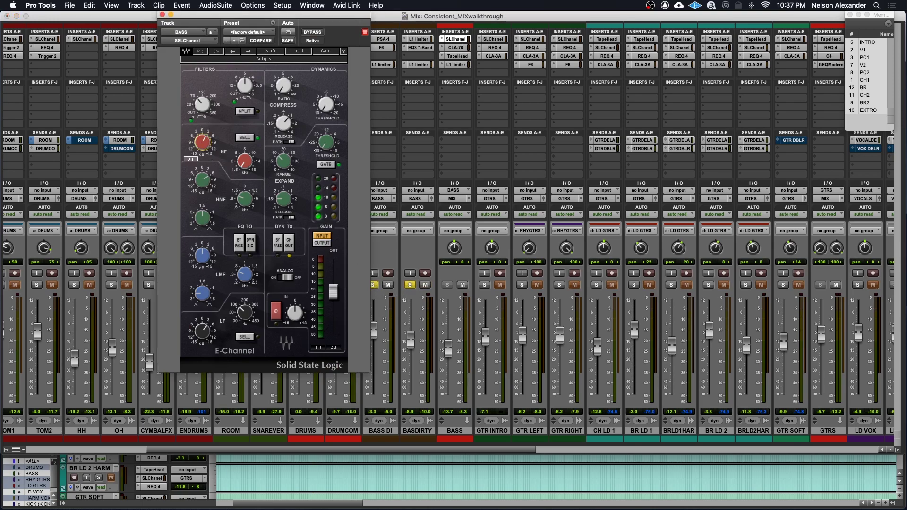
{"action": "left_click", "coordinate": [241, 162]}
{"action": "left_click", "coordinate": [208, 178]}
{"action": "left_click", "coordinate": [244, 199]}
{"action": "left_click", "coordinate": [205, 106]}
{"action": "left_click", "coordinate": [242, 312]}
{"action": "left_click", "coordinate": [202, 331]}
{"action": "left_click", "coordinate": [248, 321]}
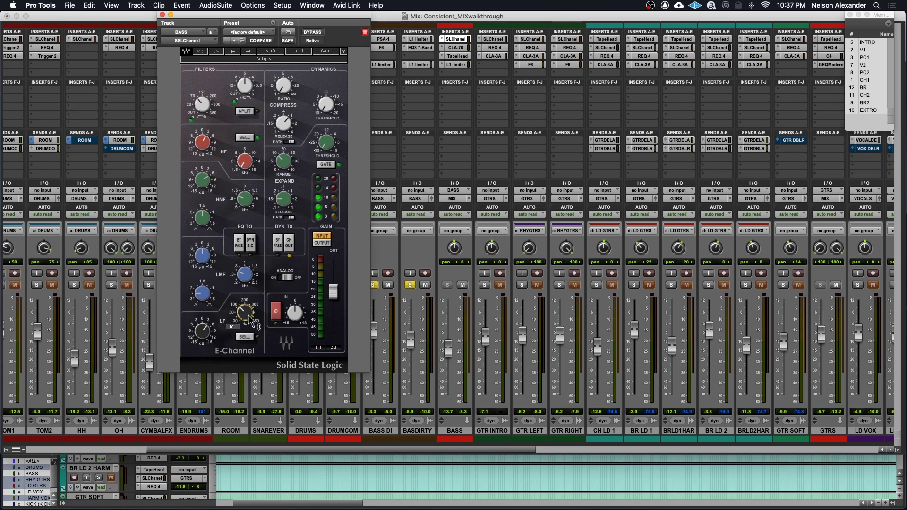
- Compare the BASS bus with SSLChannel on and off during playback, with CLA-76, TapeHead and L1 limiter bypassed
{"action": "key", "text": "space"}
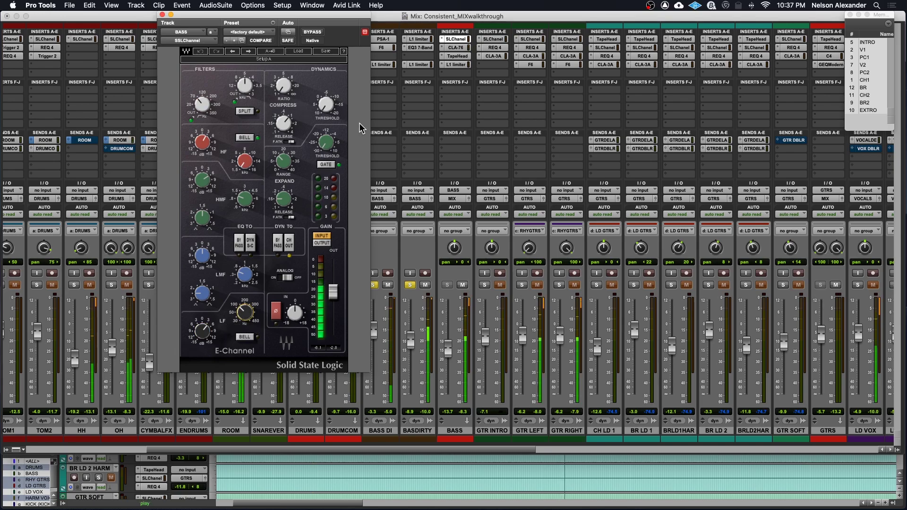
{"action": "left_click", "coordinate": [465, 56], "text": "super"}
{"action": "left_click", "coordinate": [458, 64], "text": "super"}
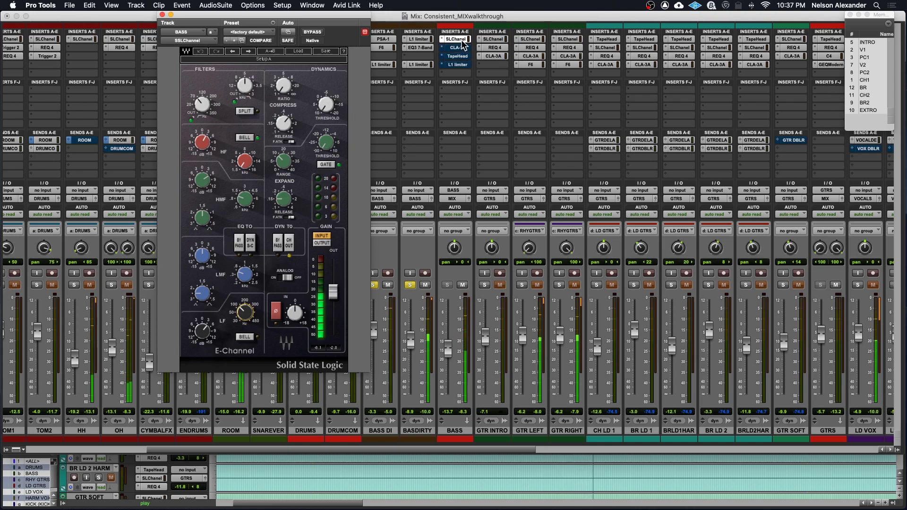
{"action": "left_click", "coordinate": [460, 39], "text": "super"}
{"action": "left_click", "coordinate": [460, 39], "text": "super"}
{"action": "left_click", "coordinate": [162, 15]}
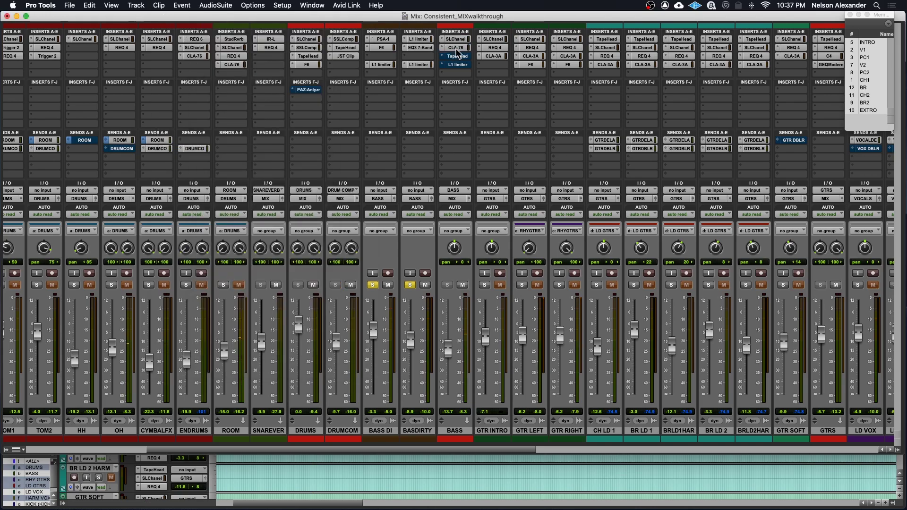
- Examine the active CLA-76 compressor on the BASS bus while playing from the CH1 marker
{"action": "left_click", "coordinate": [456, 47]}
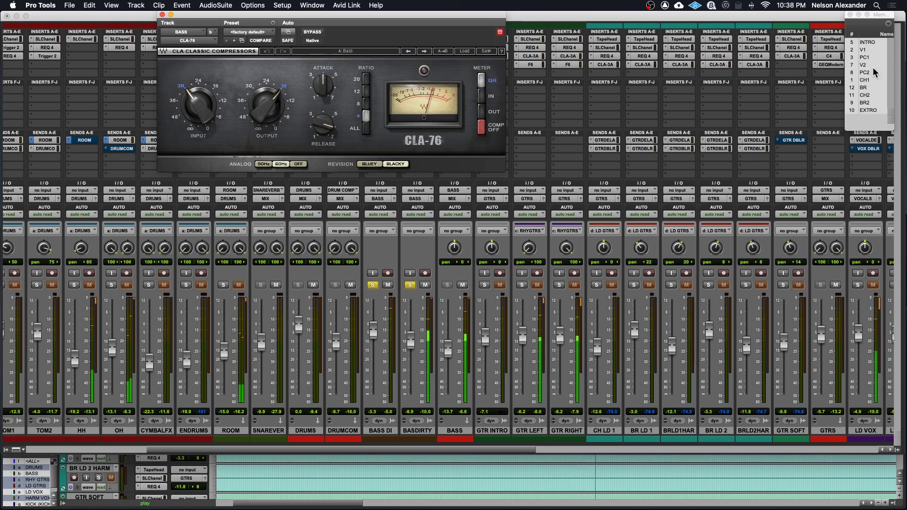
{"action": "left_click", "coordinate": [866, 80]}
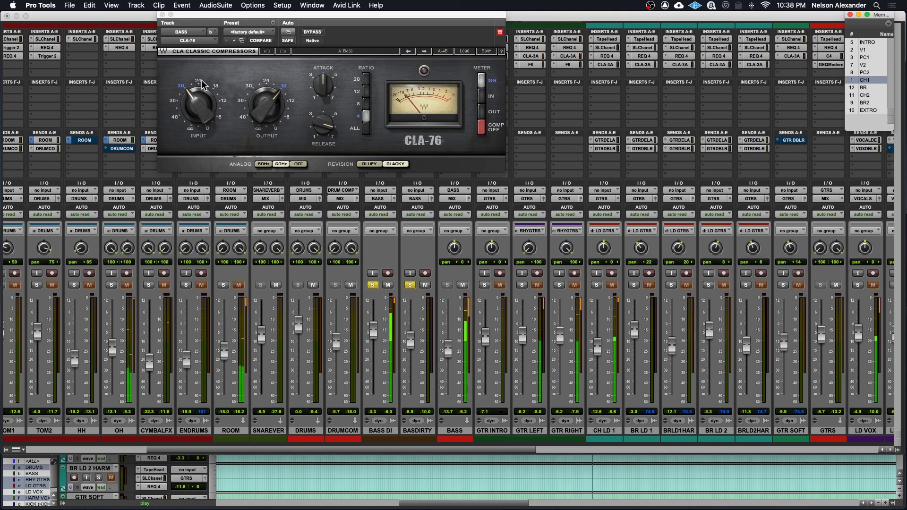
{"action": "left_click", "coordinate": [162, 15]}
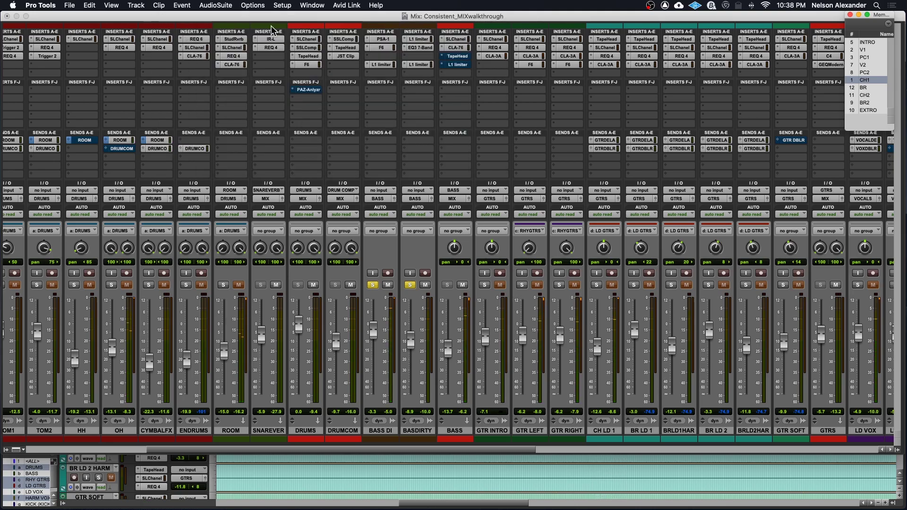
- Examine the TapeHead and L1 limiter on the BASS bus, playing the soloed bass with both active
{"action": "left_click", "coordinate": [457, 56]}
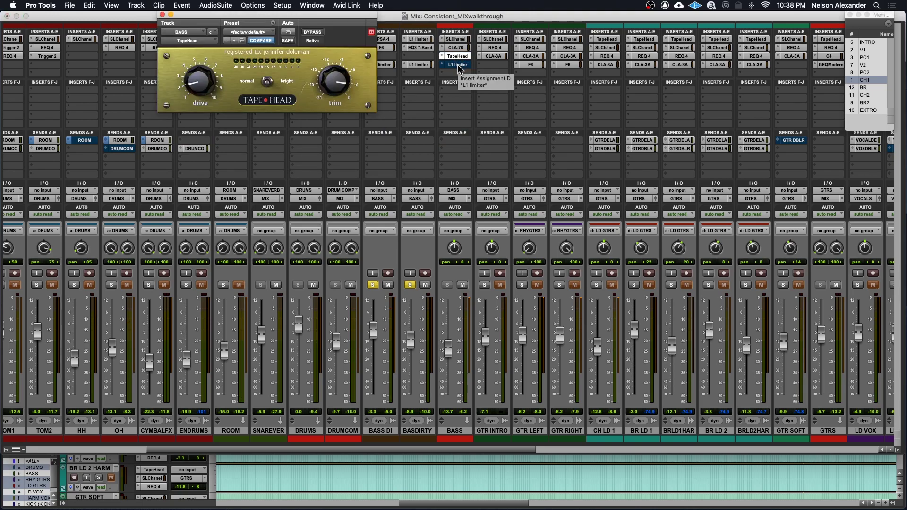
{"action": "key", "text": "space"}
{"action": "left_click", "coordinate": [457, 65]}
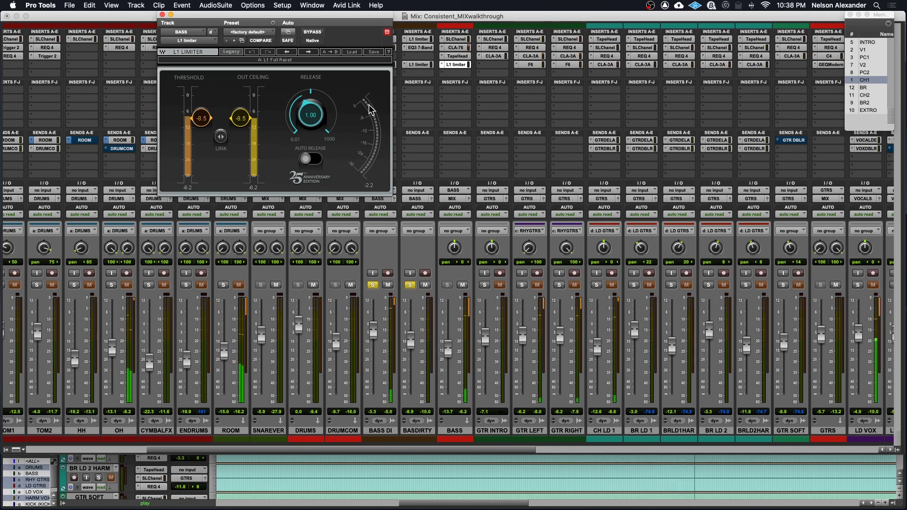
- Close the L1 limiter, play the soloed drum tracks together with the soloed bass, and clear the drum and bass solos
{"action": "left_click", "coordinate": [162, 15]}
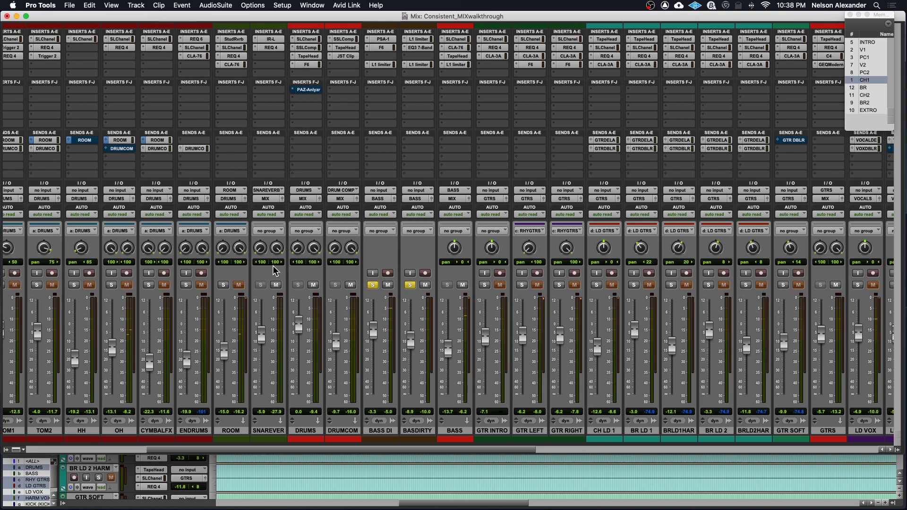
{"action": "left_click", "coordinate": [187, 284]}
{"action": "key", "text": "space"}
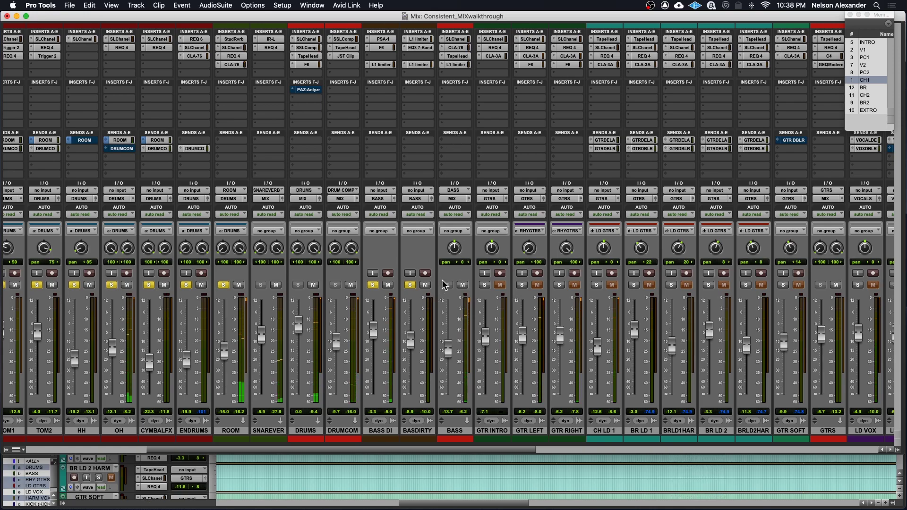
{"action": "left_click", "coordinate": [410, 285]}
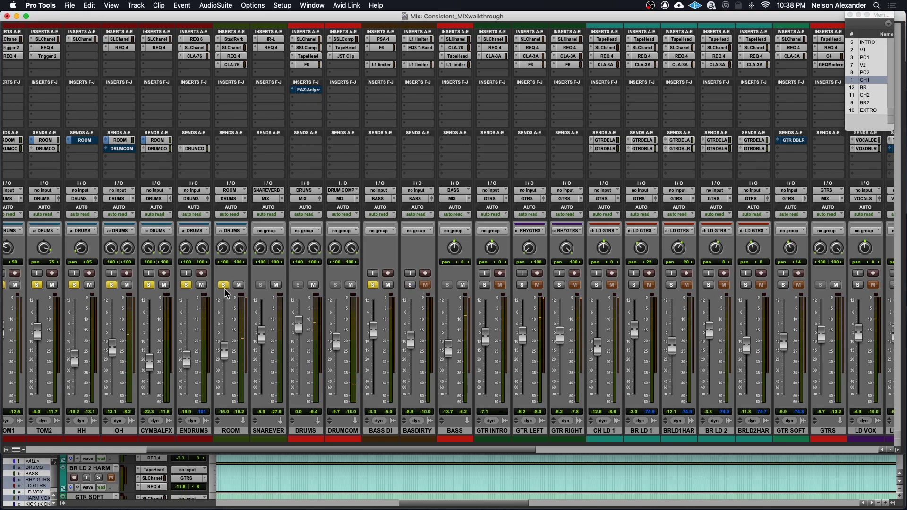
{"action": "left_click", "coordinate": [224, 285]}
{"action": "left_click", "coordinate": [373, 285]}
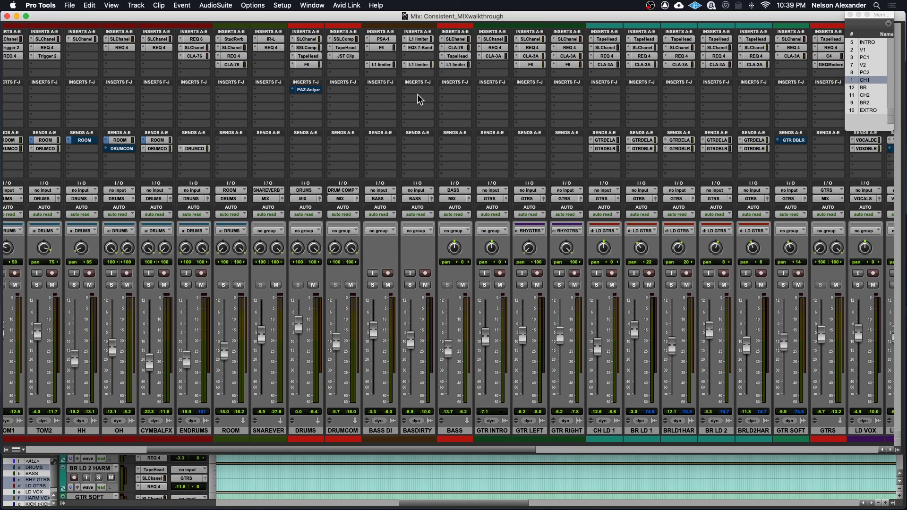
- Solo GTR INTRO and play it from the INTRO marker
{"action": "key", "text": "super+equal"}
{"action": "scroll", "coordinate": [418, 169], "scroll_direction": "left", "scroll_amount": 10}
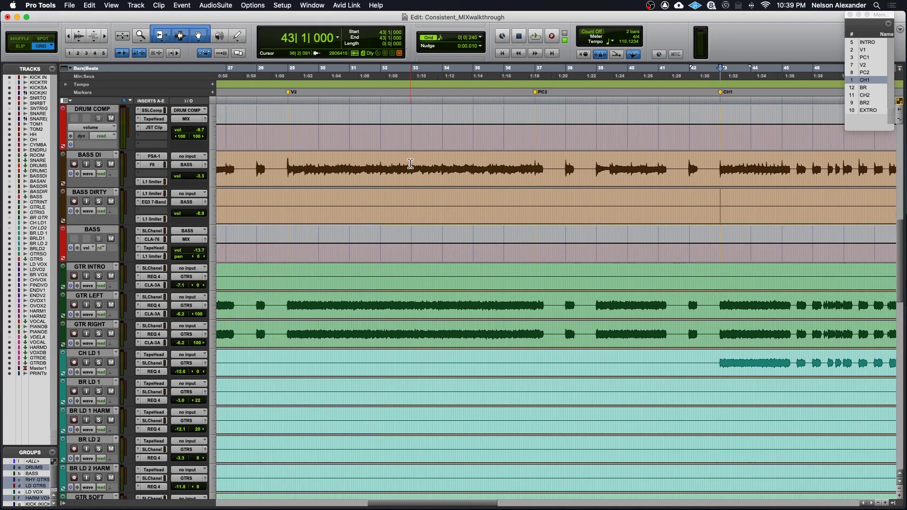
{"action": "scroll", "coordinate": [411, 163], "scroll_direction": "down", "scroll_amount": 5}
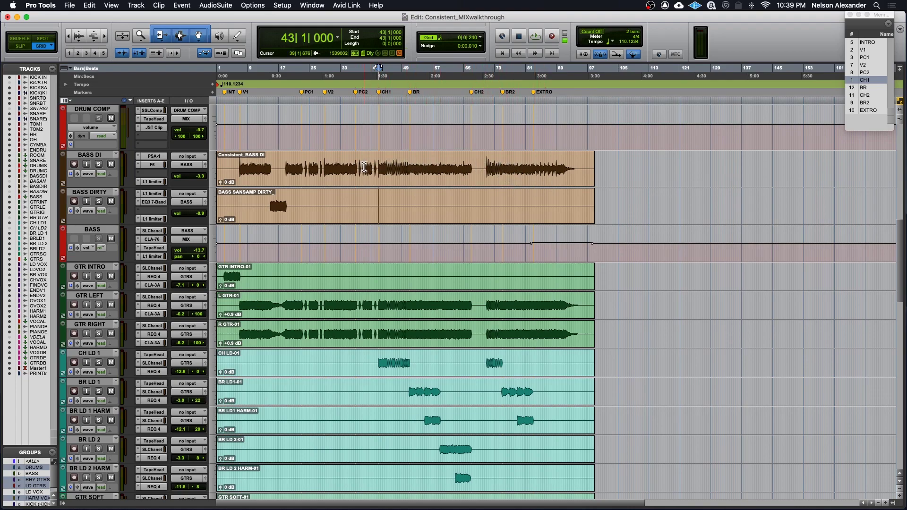
{"action": "key", "text": "super+equal"}
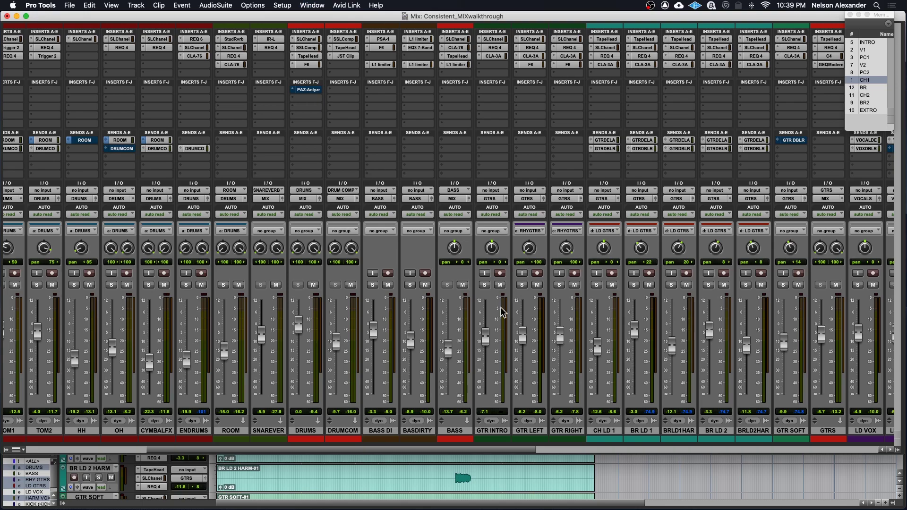
{"action": "key", "text": "super+equal"}
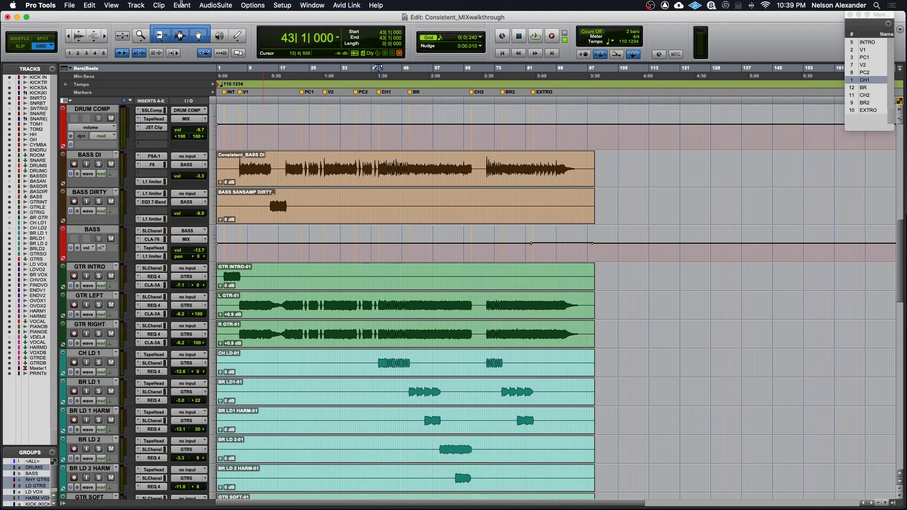
{"action": "left_click", "coordinate": [227, 94]}
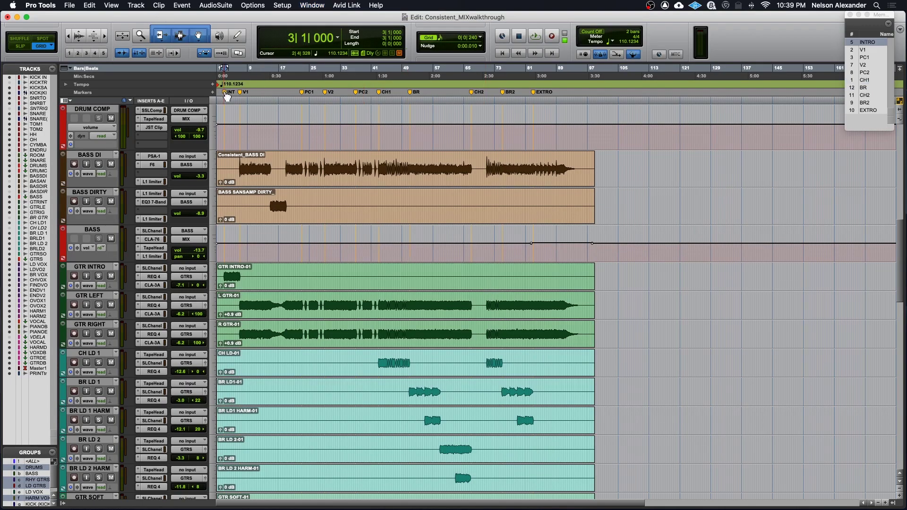
{"action": "key", "text": "super+equal"}
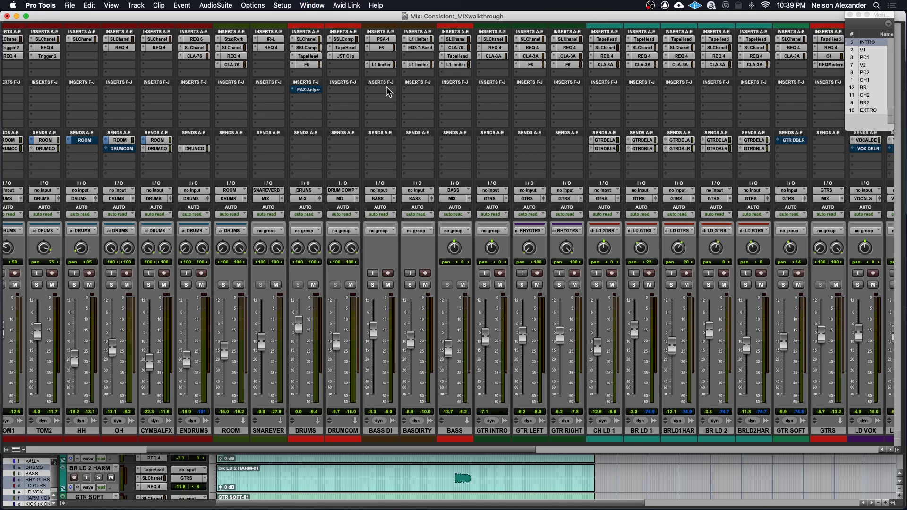
{"action": "left_click", "coordinate": [485, 285]}
{"action": "key", "text": "space"}
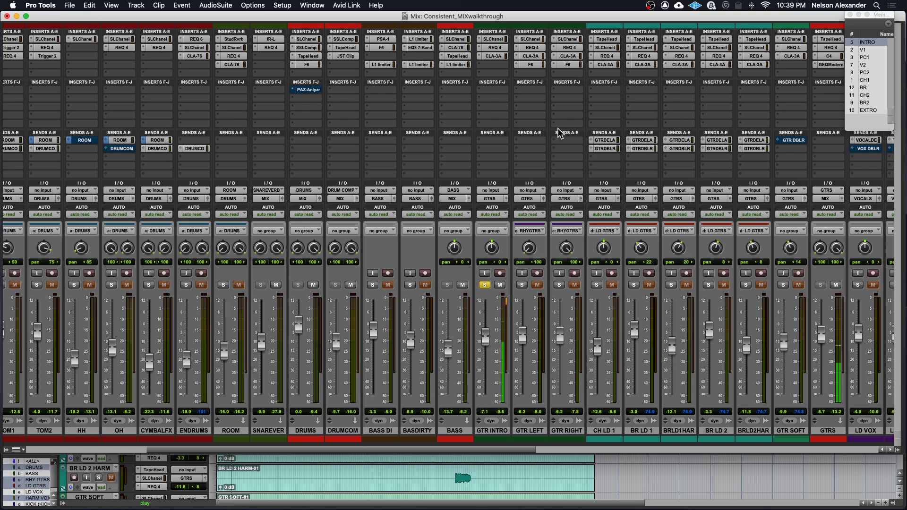
- Examine the SSLChannel on GTR INTRO, and open the same track's REQ 4
{"action": "left_click", "coordinate": [492, 39]}
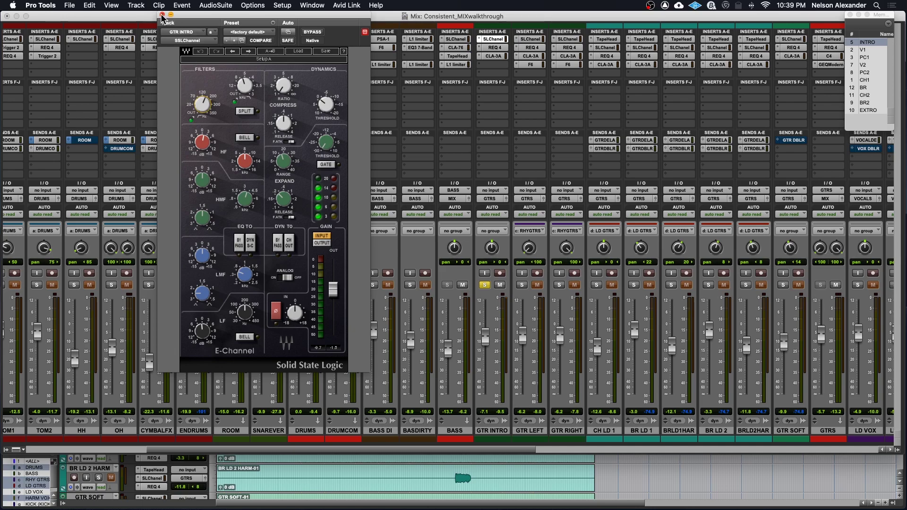
{"action": "left_click", "coordinate": [494, 48]}
{"action": "key", "text": "space"}
- Try a band adjustment in the GTR INTRO REQ 4, undo it and close the equalizer
{"action": "left_click_drag", "start_coordinate": [298, 137], "coordinate": [299, 109]}
{"action": "left_click", "coordinate": [177, 51]}
{"action": "left_click", "coordinate": [177, 51]}
{"action": "left_click", "coordinate": [177, 52]}
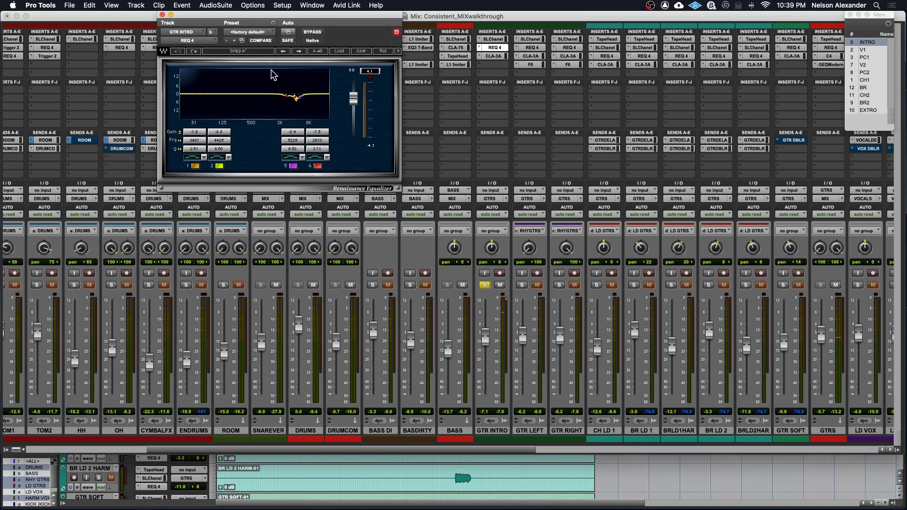
{"action": "left_click", "coordinate": [162, 15]}
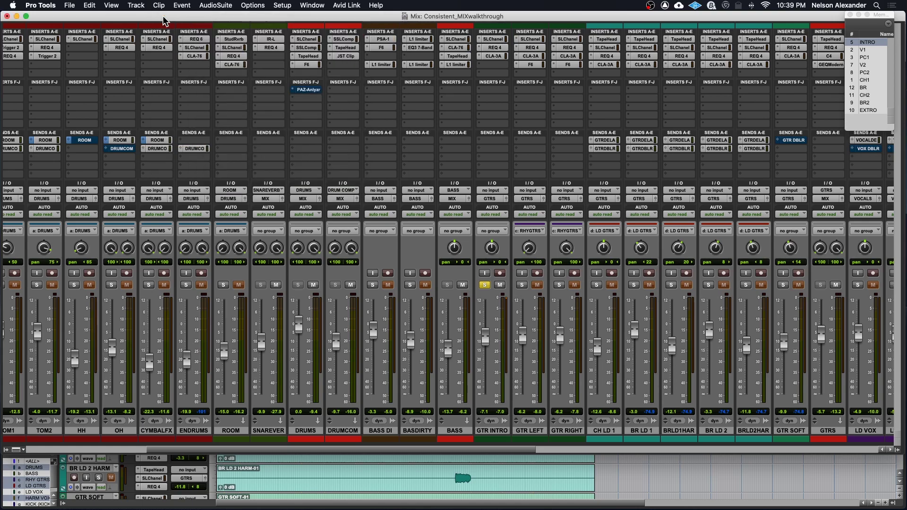
- Examine the CLA-3A compressor on GTR INTRO during playback
{"action": "left_click", "coordinate": [502, 58]}
{"action": "key", "text": "space"}
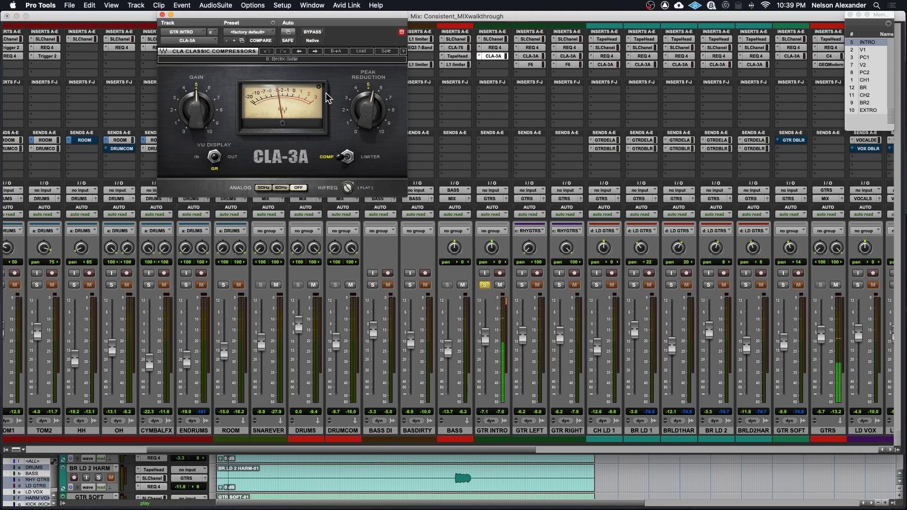
{"action": "left_click", "coordinate": [162, 15]}
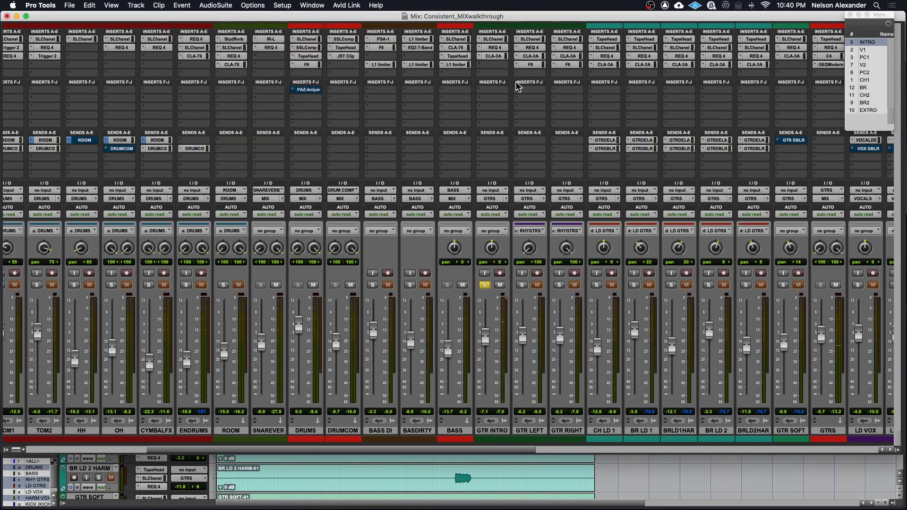
- Replace the GTR INTRO solo with GTR LEFT and GTR RIGHT, and play them from the V1 marker
{"action": "left_click", "coordinate": [486, 286]}
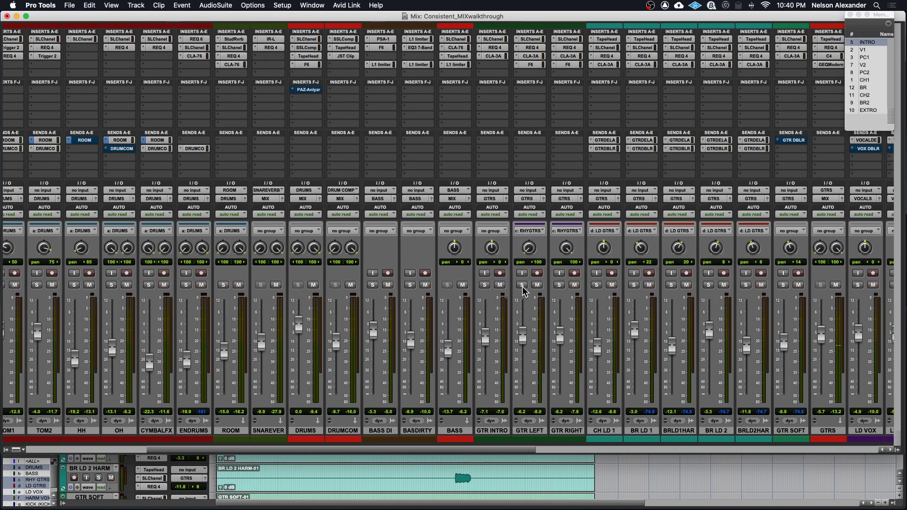
{"action": "left_click", "coordinate": [523, 285]}
{"action": "left_click", "coordinate": [559, 286]}
{"action": "key", "text": "super+equal"}
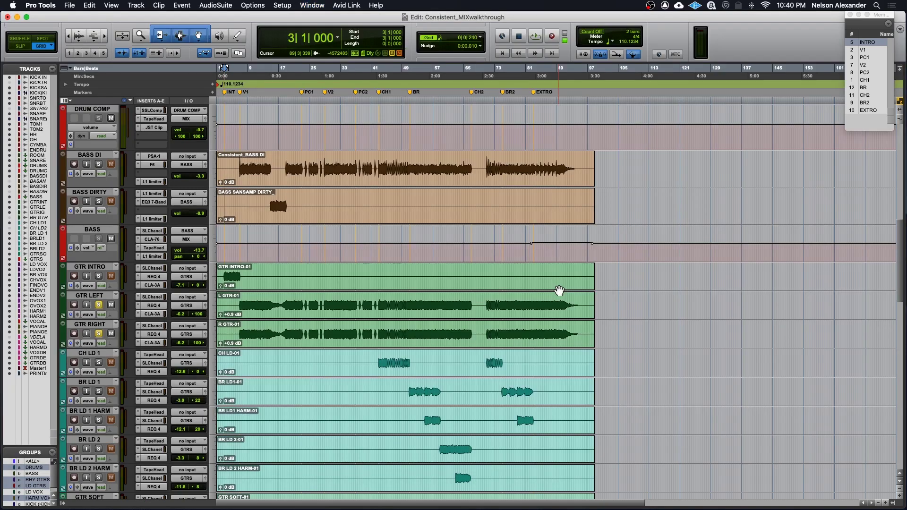
{"action": "left_click", "coordinate": [239, 92]}
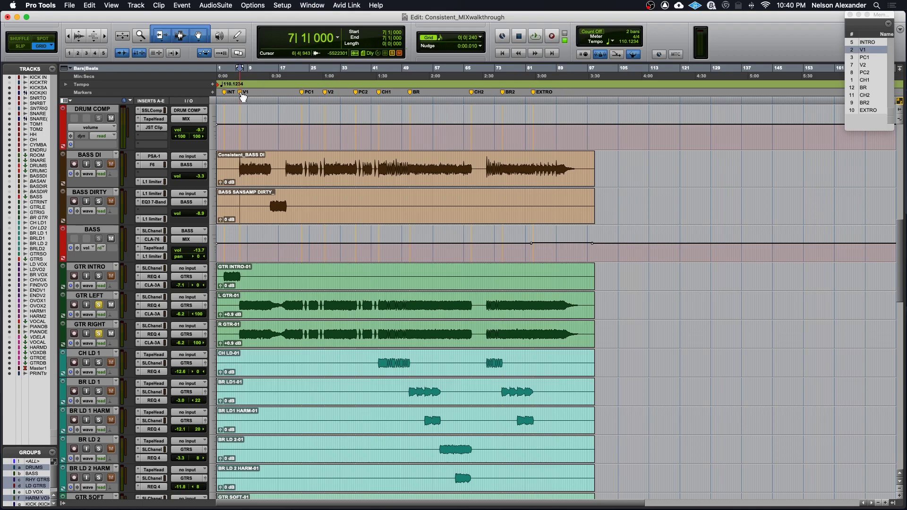
{"action": "key", "text": "super+equal"}
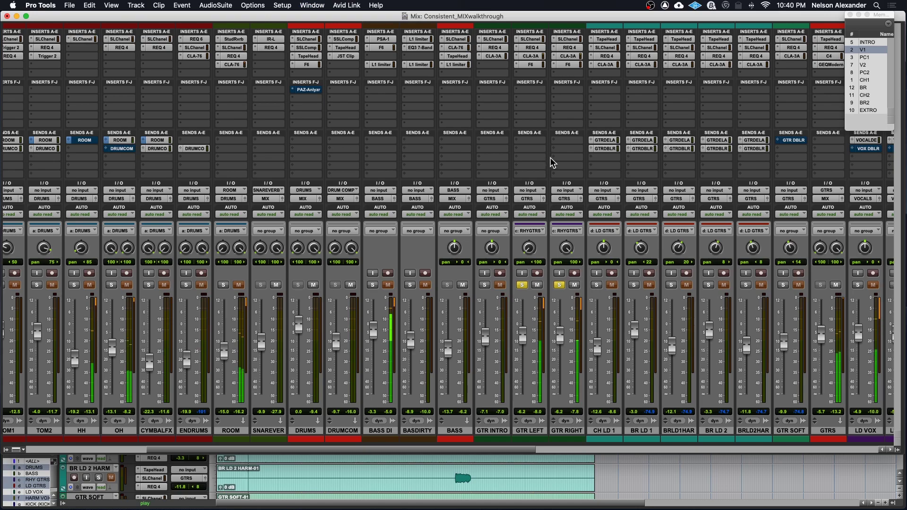
- Examine the GTR LEFT and GTR RIGHT waveforms around V1 in the Edit window, and play them soloed
{"action": "scroll", "coordinate": [552, 162], "scroll_direction": "right", "scroll_amount": 3}
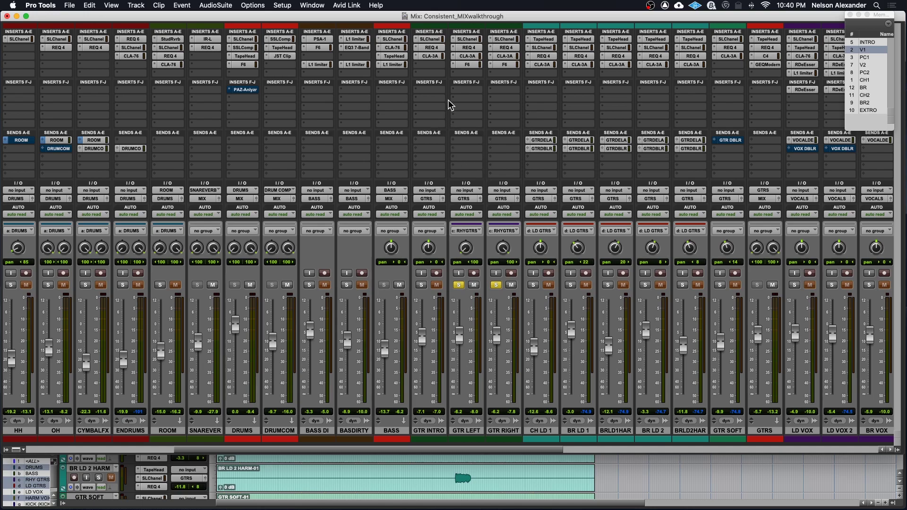
{"action": "key", "text": "super+equal"}
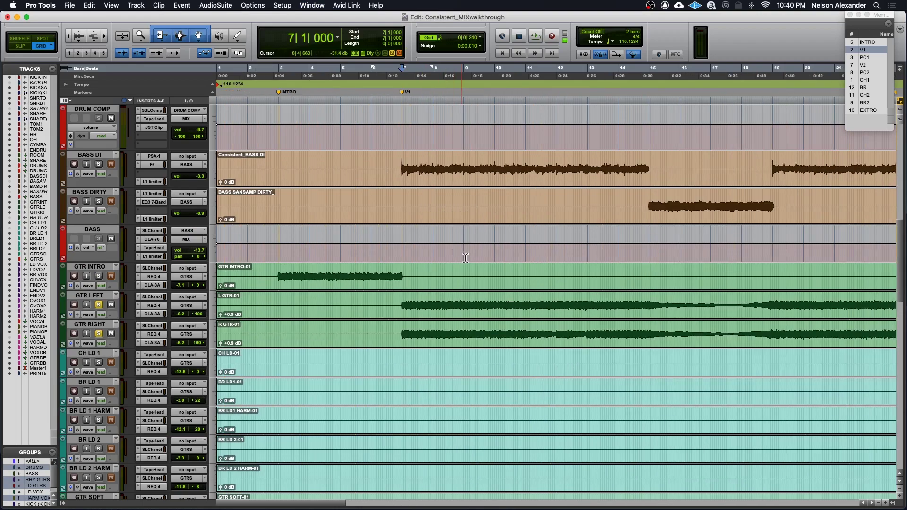
{"action": "key", "text": "super+bracketright"}
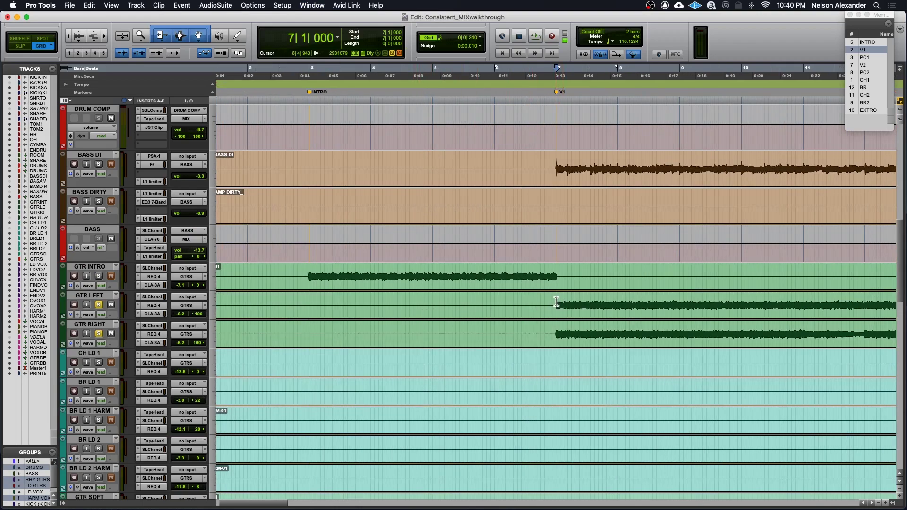
{"action": "scroll", "coordinate": [556, 302], "scroll_direction": "right", "scroll_amount": 10}
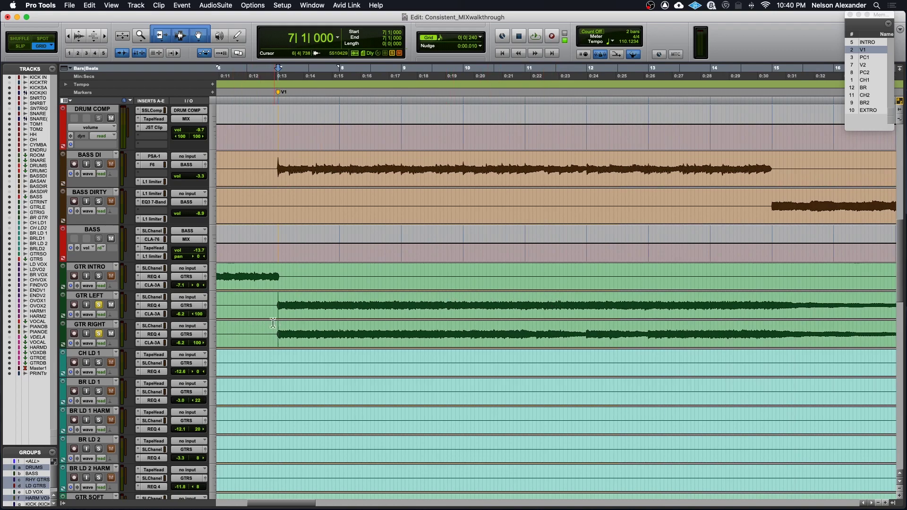
{"action": "key", "text": "space"}
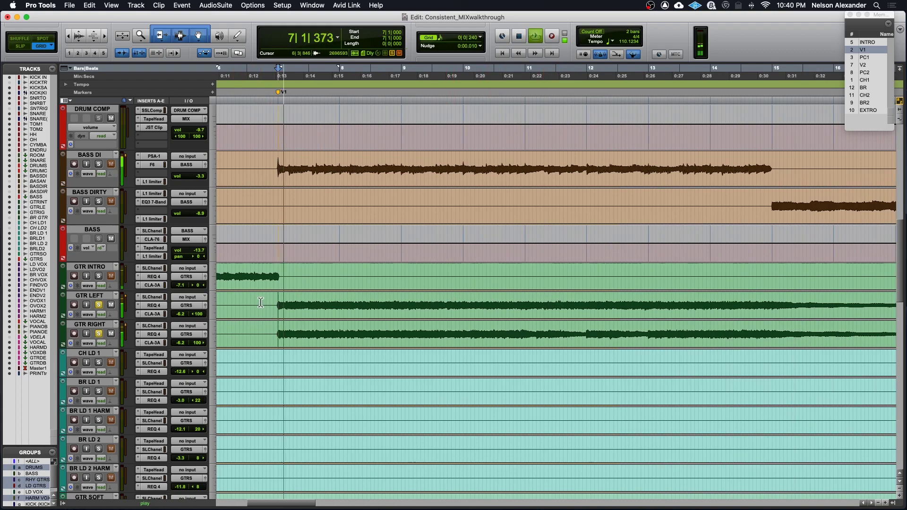
- Leave only GTR LEFT soloed and reset its pan to center
{"action": "key", "text": "super+equal"}
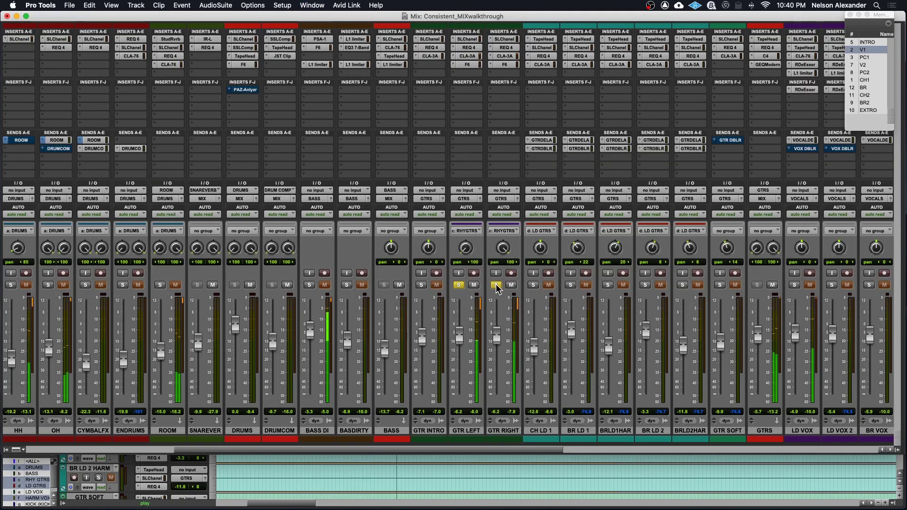
{"action": "left_click", "coordinate": [458, 285], "text": "super"}
{"action": "left_click", "coordinate": [465, 247], "text": "alt"}
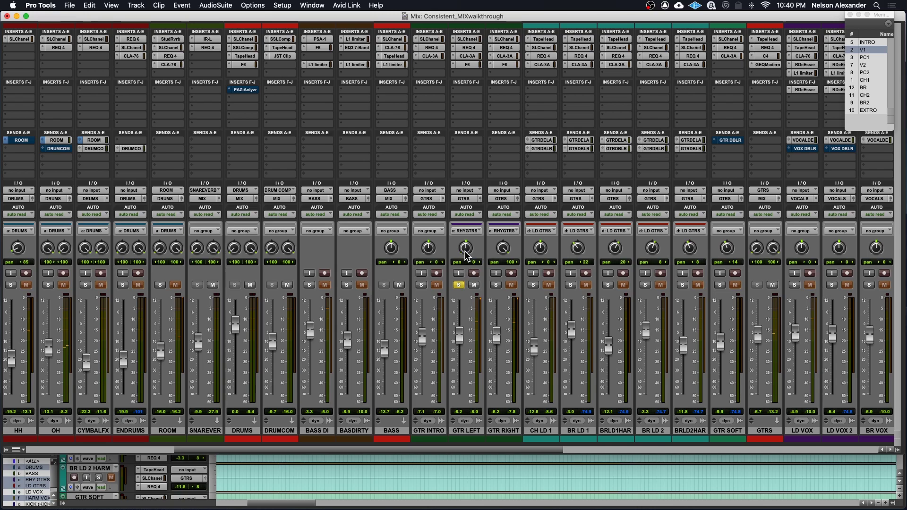
- Examine the SSLChannel's high-pass filter, HF and LF settings on GTR LEFT, and bypass its REQ 4, CLA-3A and F6
{"action": "left_click", "coordinate": [468, 39]}
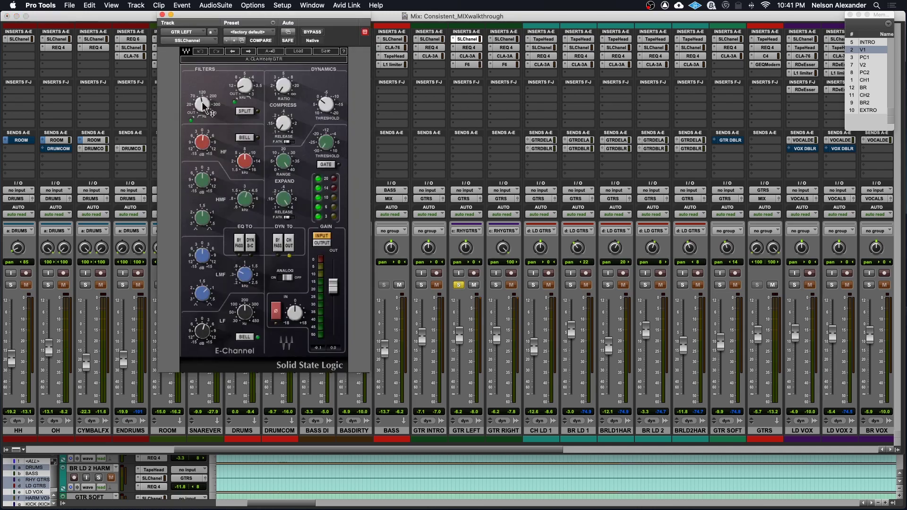
{"action": "mouse_move", "coordinate": [200, 102]}
{"action": "mouse_move", "coordinate": [203, 144]}
{"action": "mouse_move", "coordinate": [202, 331]}
{"action": "mouse_move", "coordinate": [244, 317]}
{"action": "left_click_drag", "start_coordinate": [466, 48], "coordinate": [469, 65]}
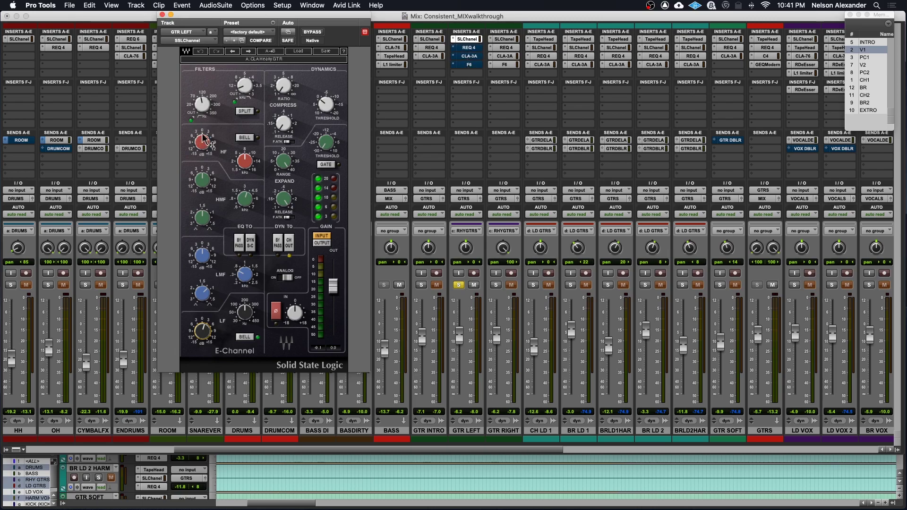
- Compare the soloed GTR LEFT with its SSLChannel bypassed and active during playback
{"action": "left_click", "coordinate": [162, 16]}
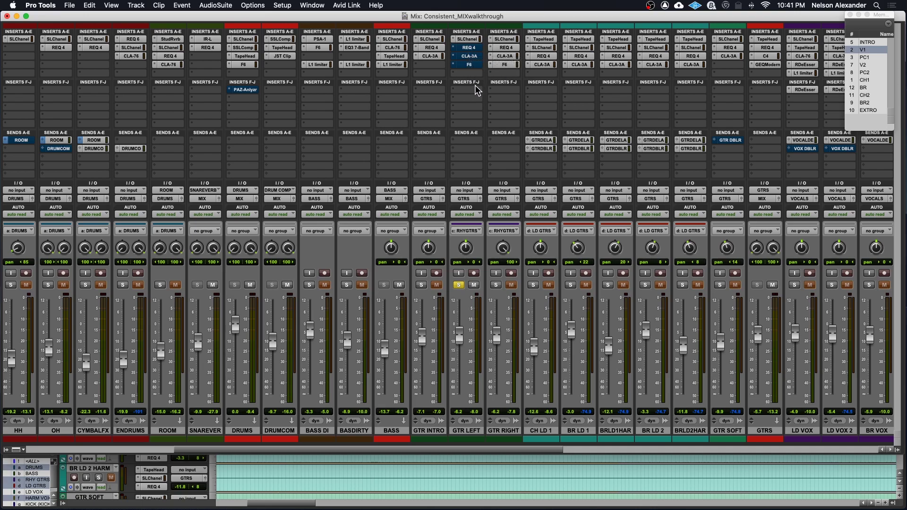
{"action": "key", "text": "space"}
{"action": "left_click", "coordinate": [469, 39], "text": "super"}
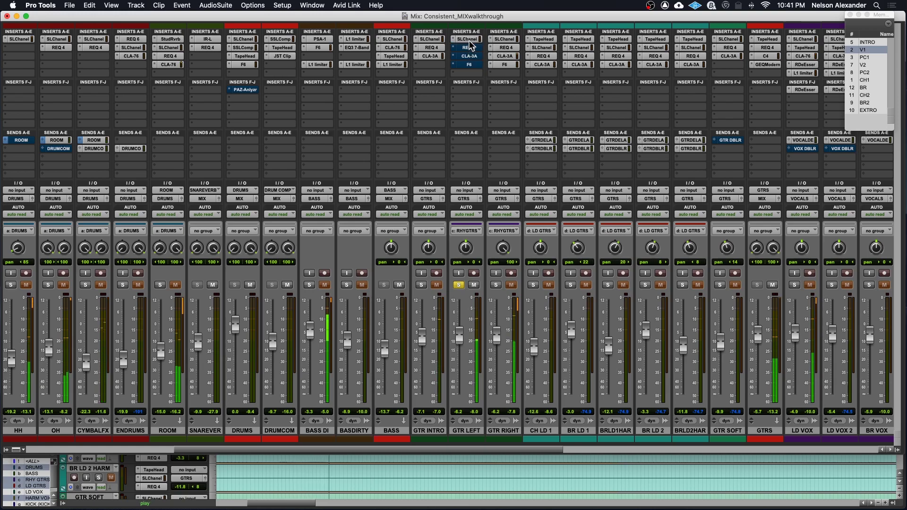
- Compare GTR LEFT with its SSL channel bypassed and active, and enable the REQ 4 equalizer on the same track
{"action": "left_click", "coordinate": [469, 41], "text": "super"}
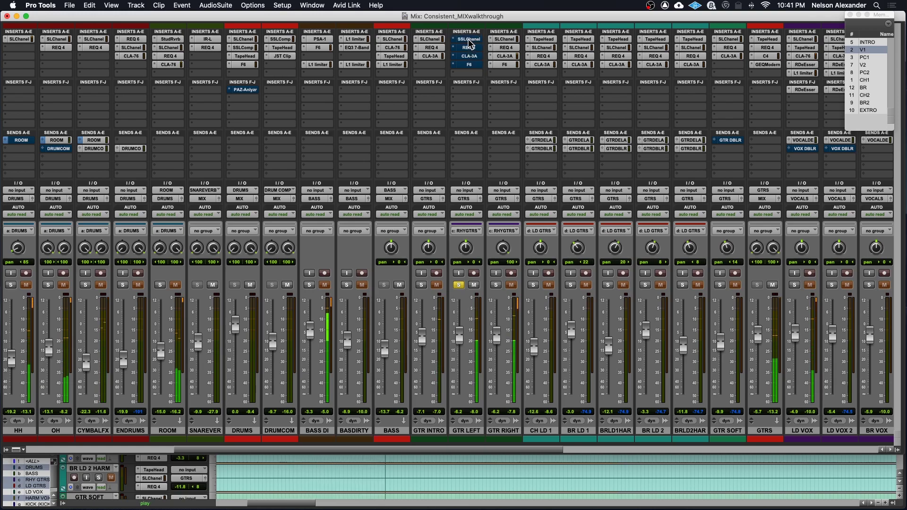
{"action": "left_click", "coordinate": [469, 41], "text": "super"}
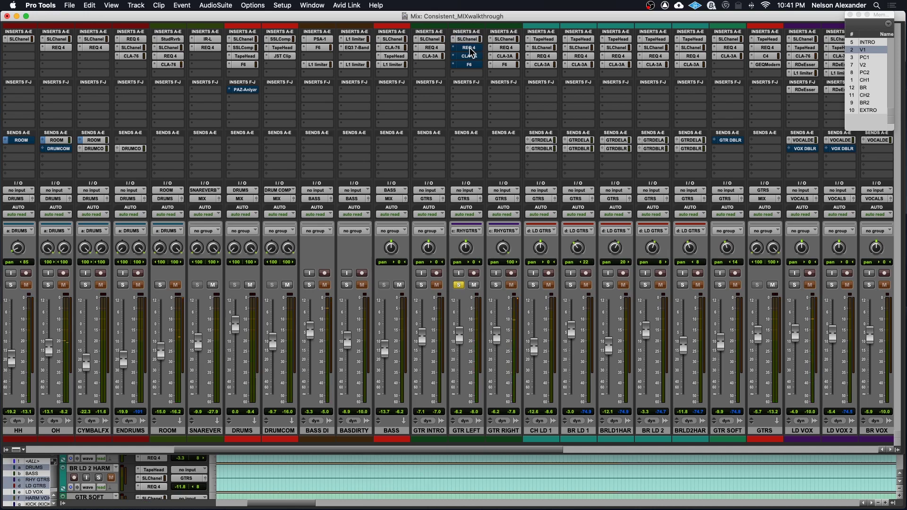
{"action": "left_click", "coordinate": [470, 49]}
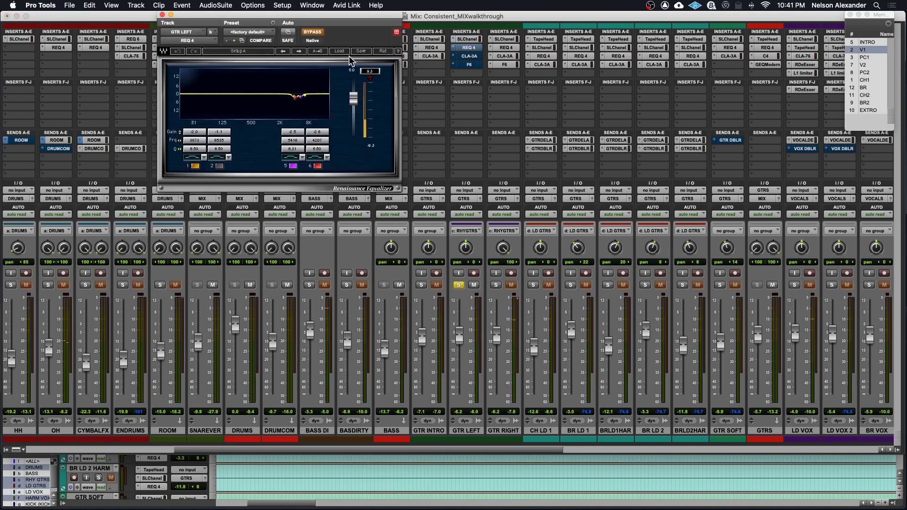
{"action": "left_click", "coordinate": [312, 32]}
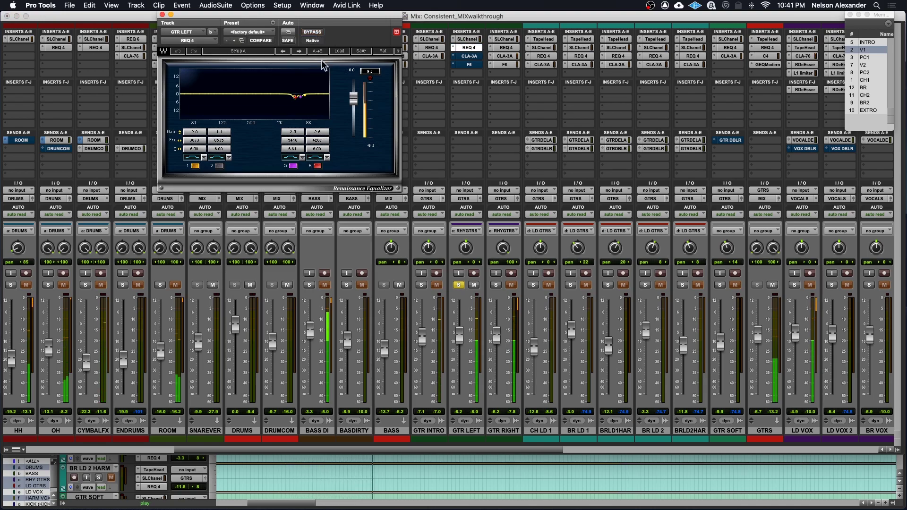
- Exaggerate the gain of bands 5 and 6 in GTR LEFT's REQ 4, undo the boosts and close the equalizer
{"action": "left_click_drag", "start_coordinate": [293, 132], "coordinate": [293, 95]}
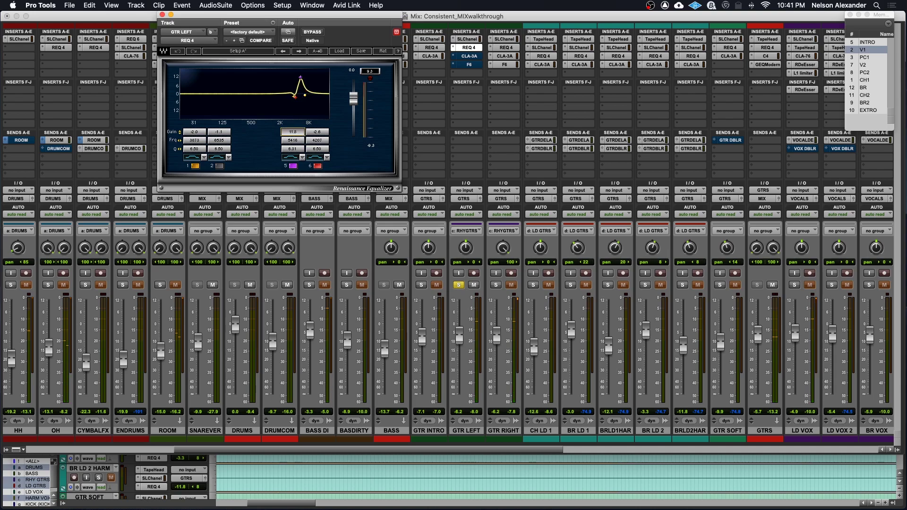
{"action": "left_click_drag", "start_coordinate": [293, 132], "coordinate": [317, 109]}
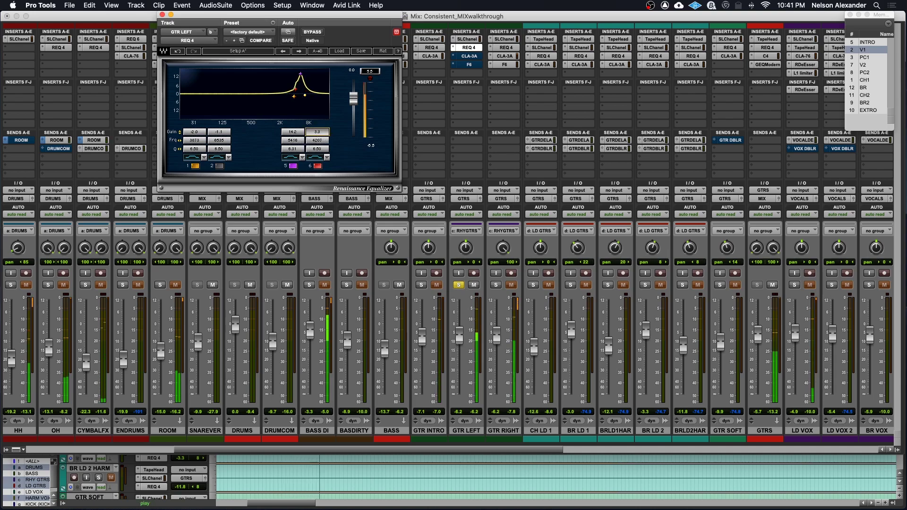
{"action": "left_click", "coordinate": [178, 51]}
{"action": "left_click", "coordinate": [178, 51]}
{"action": "left_click", "coordinate": [179, 51]}
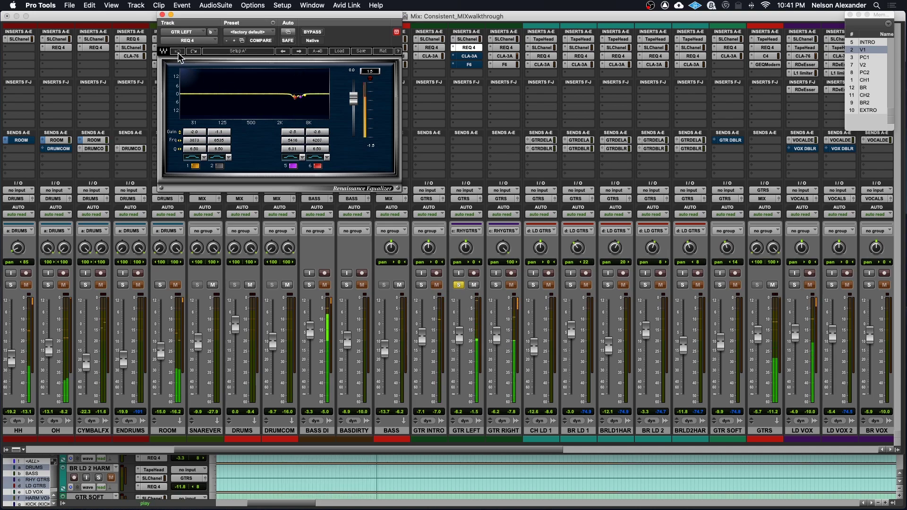
{"action": "left_click", "coordinate": [162, 14]}
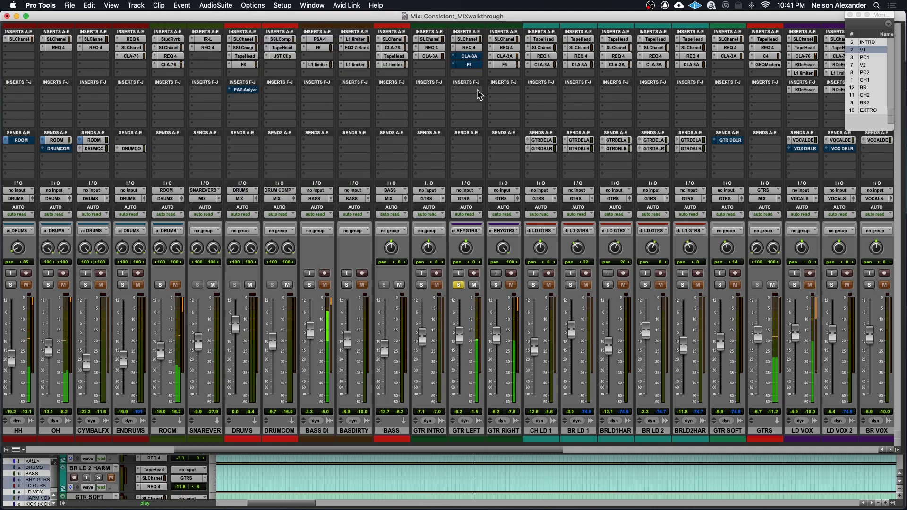
- Enable the CLA-3A compressor on GTR LEFT and play the track while watching its gain reduction meter
{"action": "left_click", "coordinate": [469, 57]}
{"action": "left_click", "coordinate": [468, 56]}
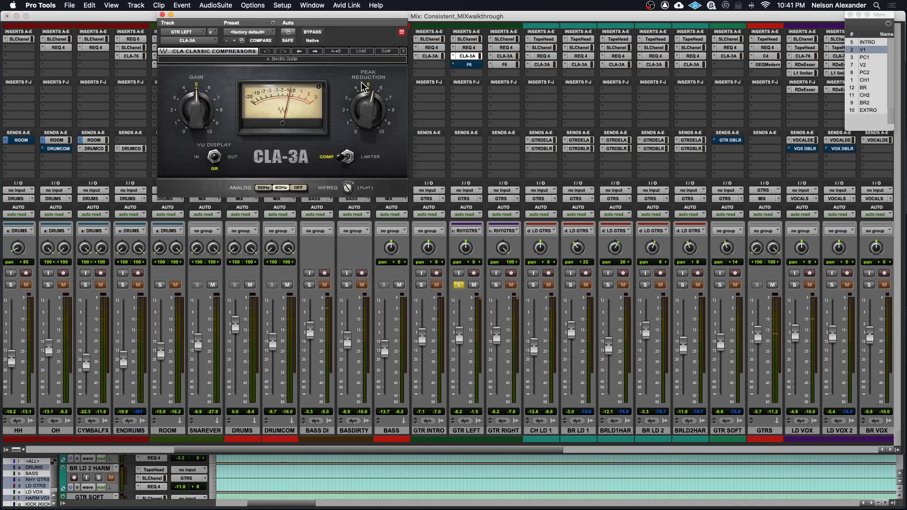
{"action": "key", "text": "super+equal"}
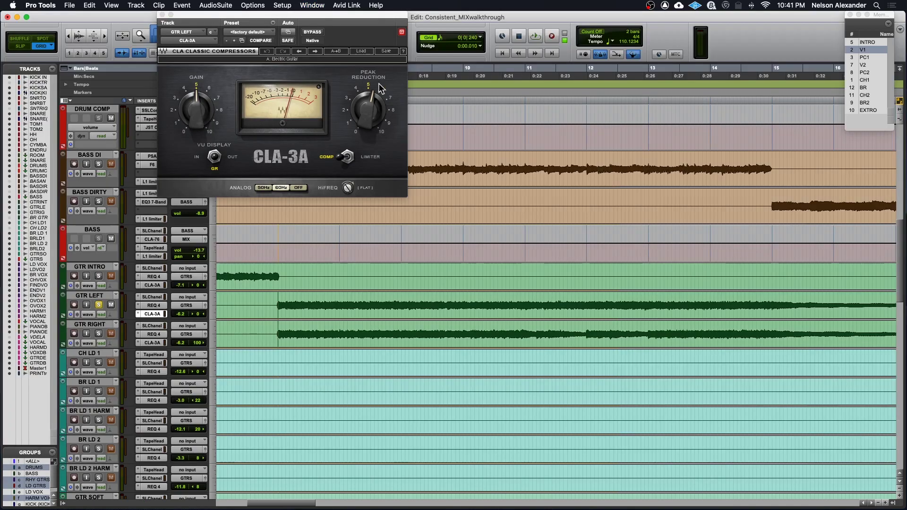
{"action": "key", "text": "space"}
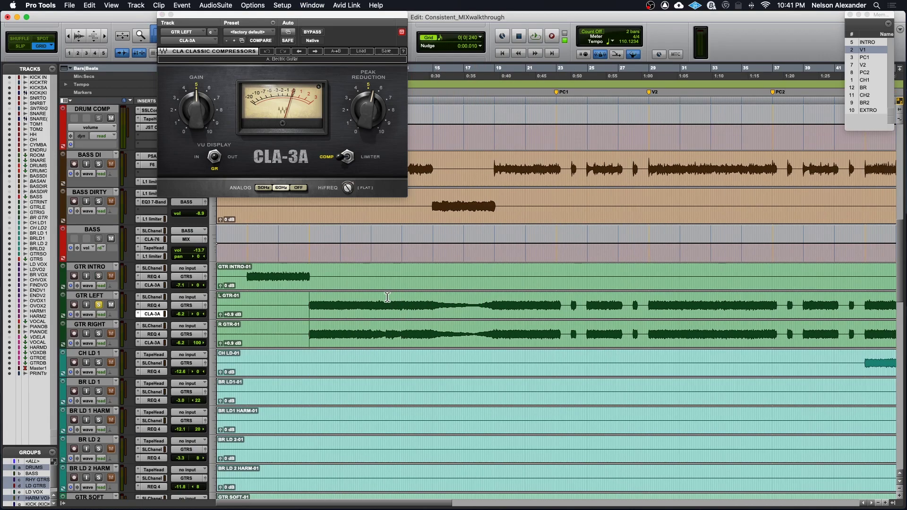
{"action": "key", "text": "super+equal"}
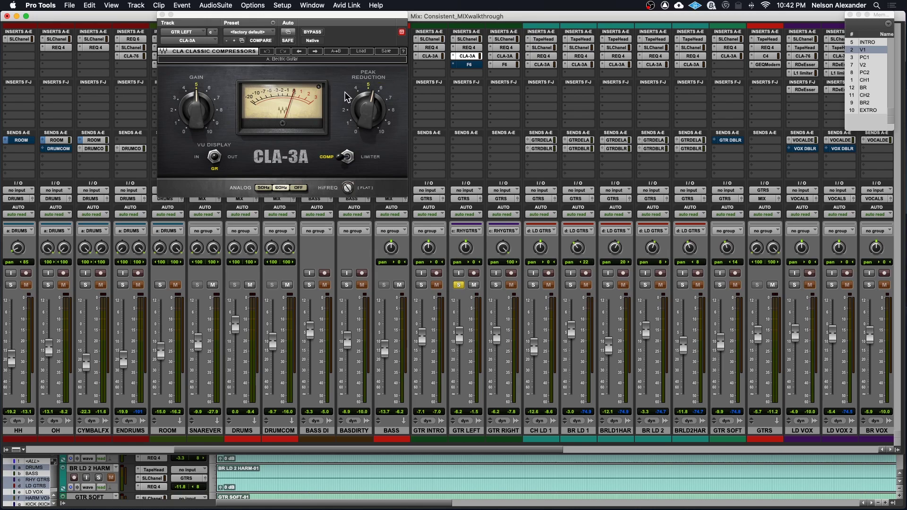
{"action": "key", "text": "space"}
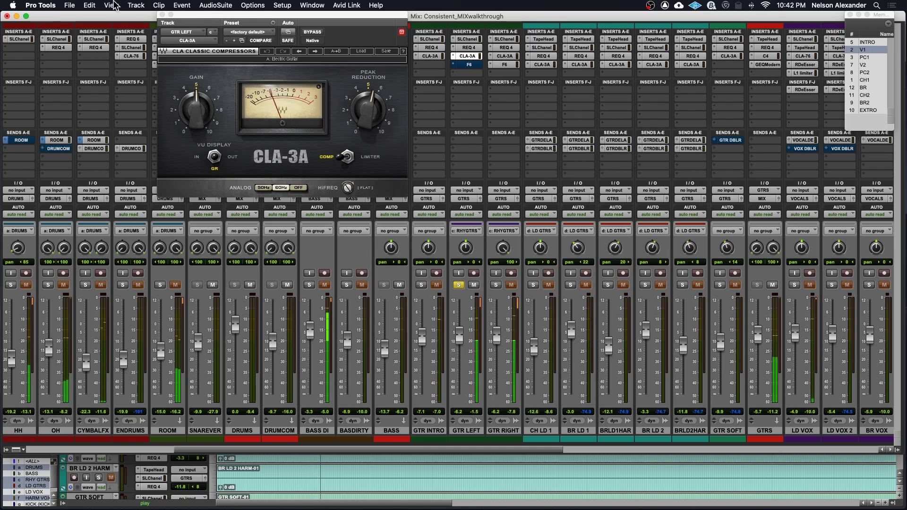
{"action": "left_click", "coordinate": [160, 15]}
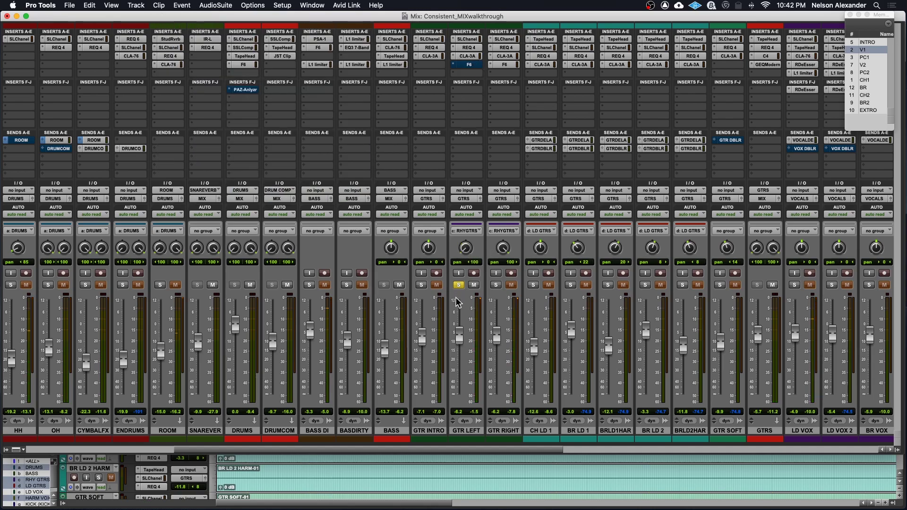
- Enable the F6 equalizer on GTR LEFT and inspect its band settings
{"action": "left_click", "coordinate": [467, 65]}
{"action": "key", "text": "space"}
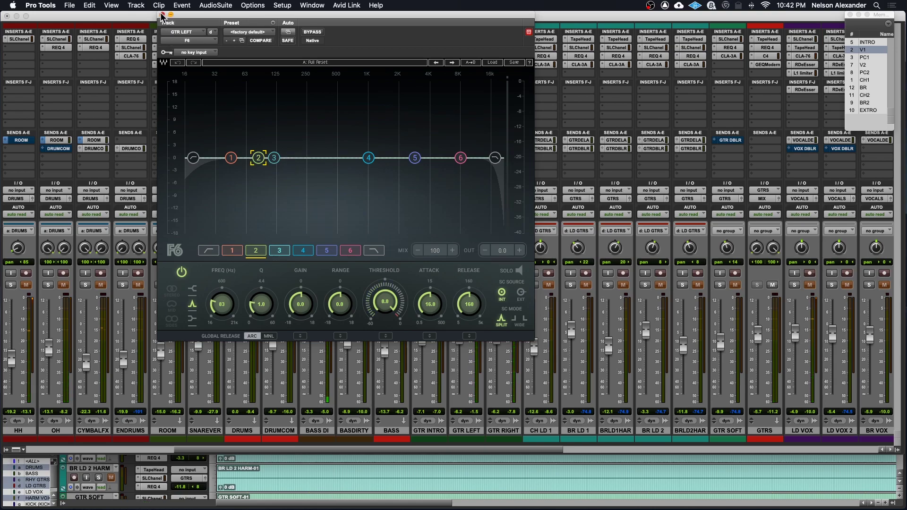
{"action": "key", "text": "super+w"}
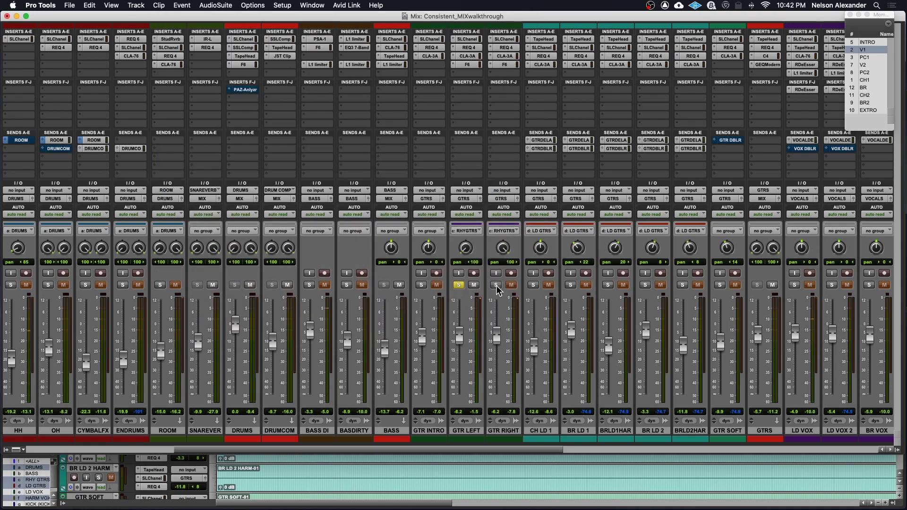
- Pan GTR LEFT 100 left, solo GTR RIGHT with it, and audition both guitars in the gaps before the V2 marker
{"action": "key", "text": "super+equal"}
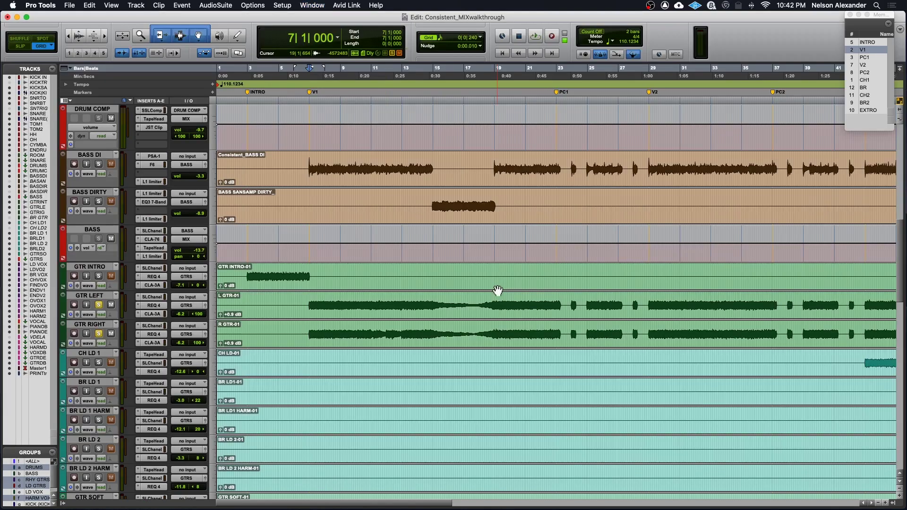
{"action": "key", "text": "super+bracketleft"}
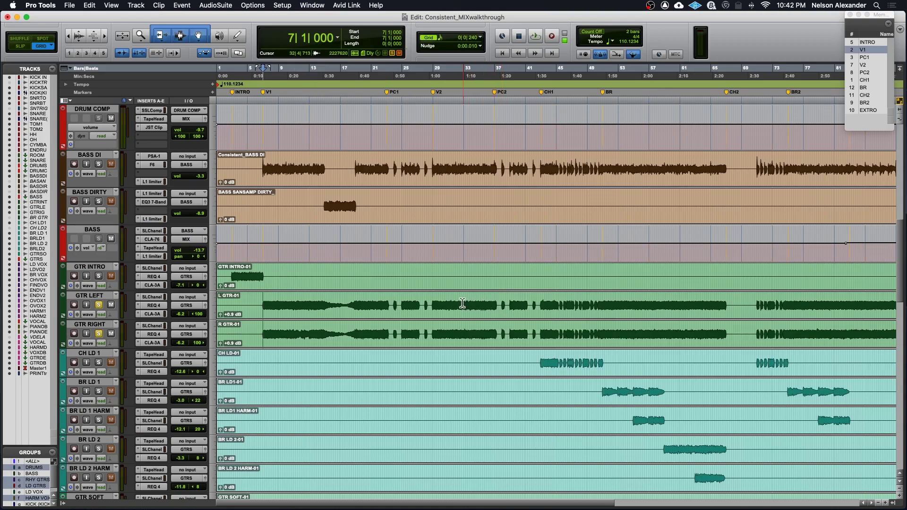
{"action": "left_click", "coordinate": [424, 302]}
{"action": "key", "text": "super+bracketright"}
{"action": "key", "text": "super+bracketright"}
{"action": "key", "text": "super+bracketright"}
{"action": "key", "text": "super+bracketright"}
{"action": "left_click", "coordinate": [574, 303]}
{"action": "key", "text": "space"}
{"action": "left_click", "coordinate": [441, 300]}
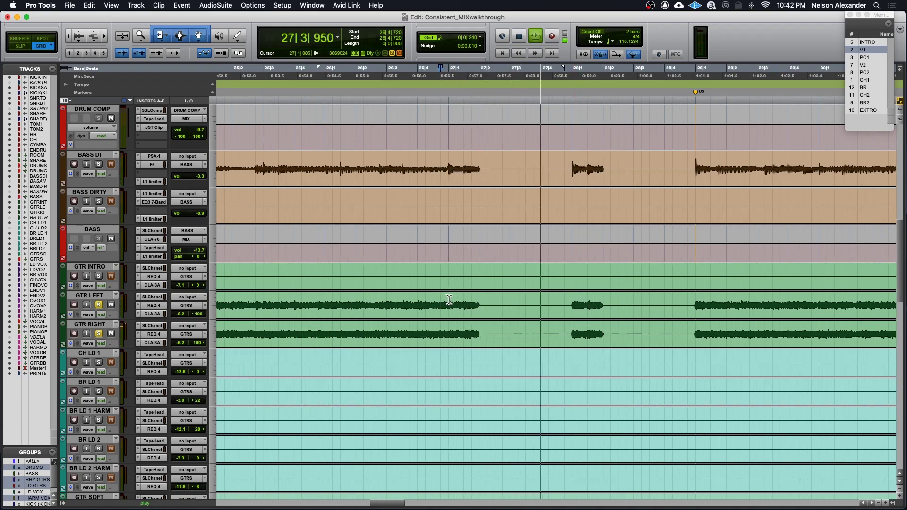
{"action": "key", "text": "super+bracketleft"}
{"action": "key", "text": "super+bracketleft"}
{"action": "key", "text": "super+bracketleft"}
{"action": "key", "text": "space"}
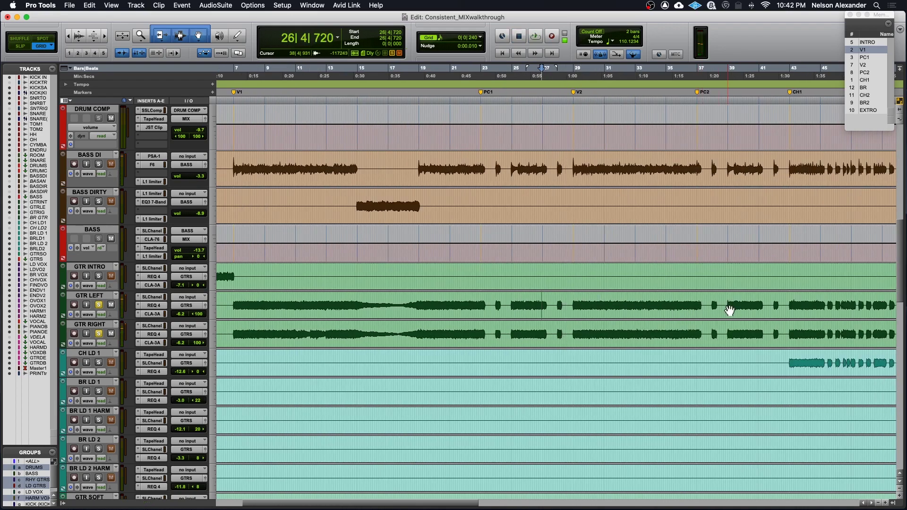
- Audition the soloed rhythm guitars from the CH1 marker with a closer waveform view, and save the session
{"action": "left_click", "coordinate": [791, 92]}
{"action": "key", "text": "space"}
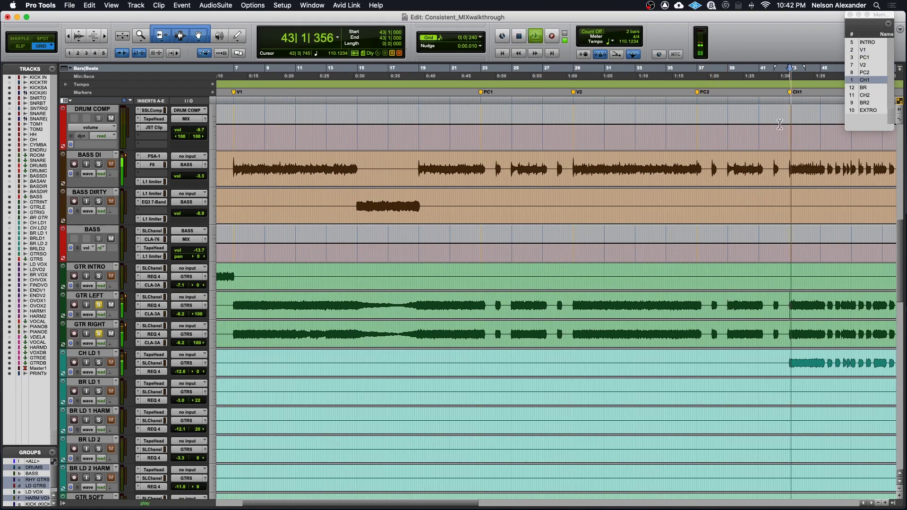
{"action": "key", "text": "super+bracketright"}
{"action": "key", "text": "super+bracketright"}
{"action": "key", "text": "super+bracketright"}
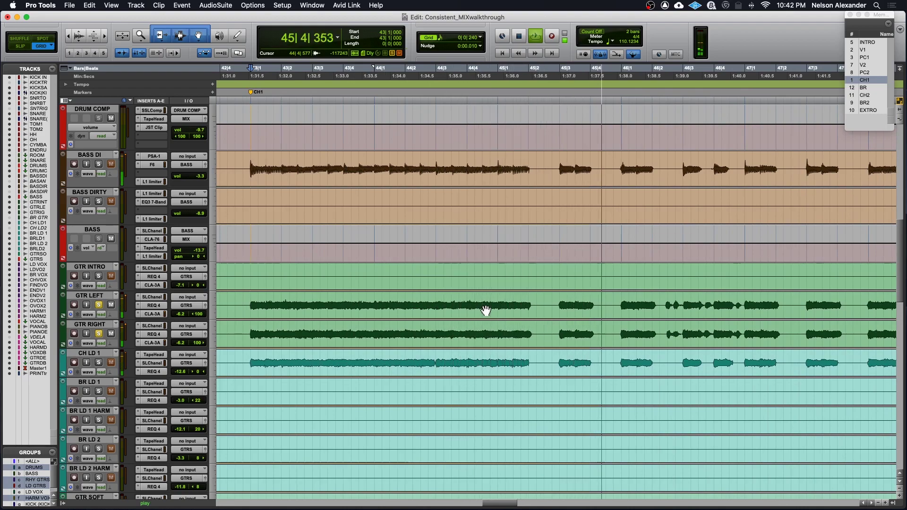
{"action": "key", "text": "space"}
{"action": "key", "text": "super+s"}
- Clear the solos on GTR LEFT and GTR RIGHT in the mixer and mute the LD GTRS group
{"action": "key", "text": "super+equal"}
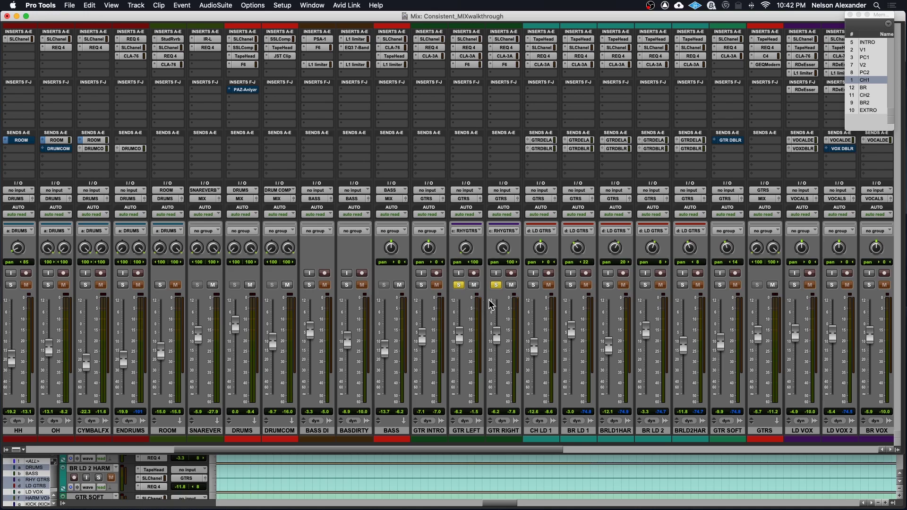
{"action": "left_click", "coordinate": [496, 285]}
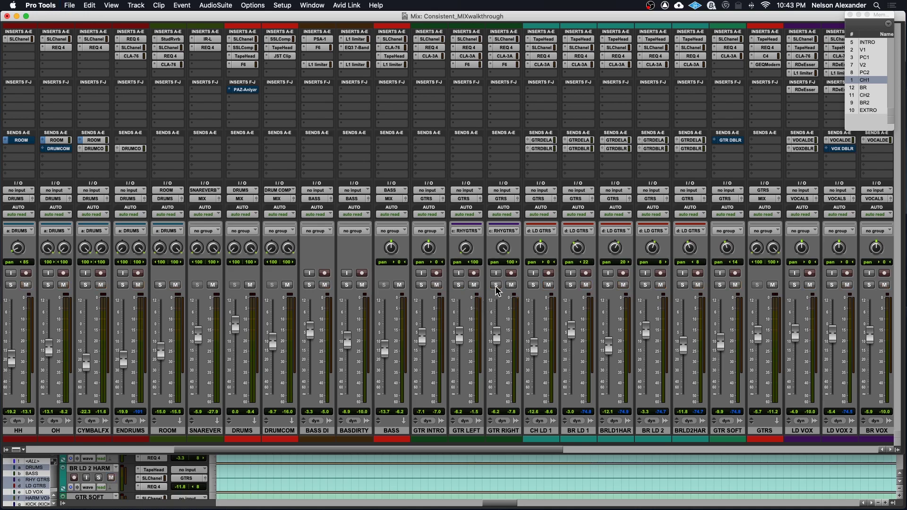
{"action": "left_click", "coordinate": [496, 286]}
{"action": "left_click", "coordinate": [496, 285]}
{"action": "left_click", "coordinate": [586, 285]}
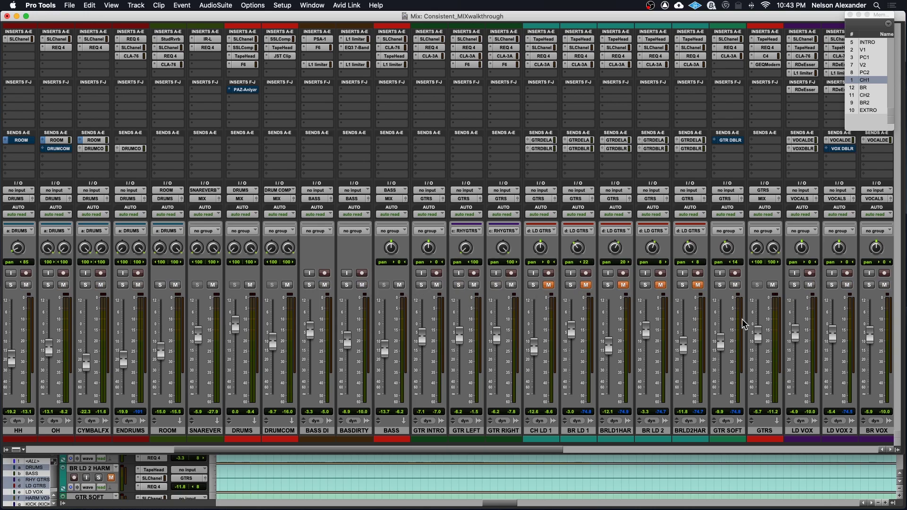
- Mute the VOCALS bus with the VOCALDEL, HARMDELA and VOX DBLR returns, and play the chorus mix without lead guitars
{"action": "scroll", "coordinate": [742, 324], "scroll_direction": "right", "scroll_amount": 10}
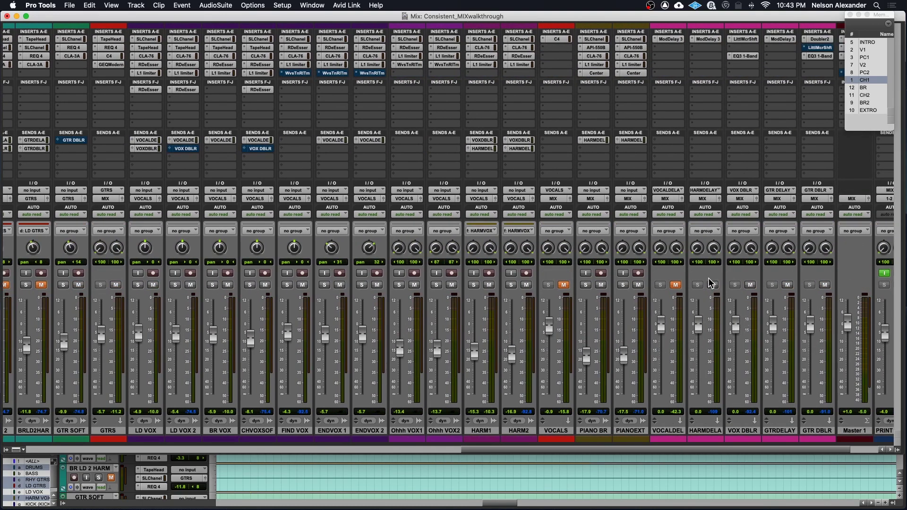
{"action": "scroll", "coordinate": [501, 310], "scroll_direction": "left", "scroll_amount": 15}
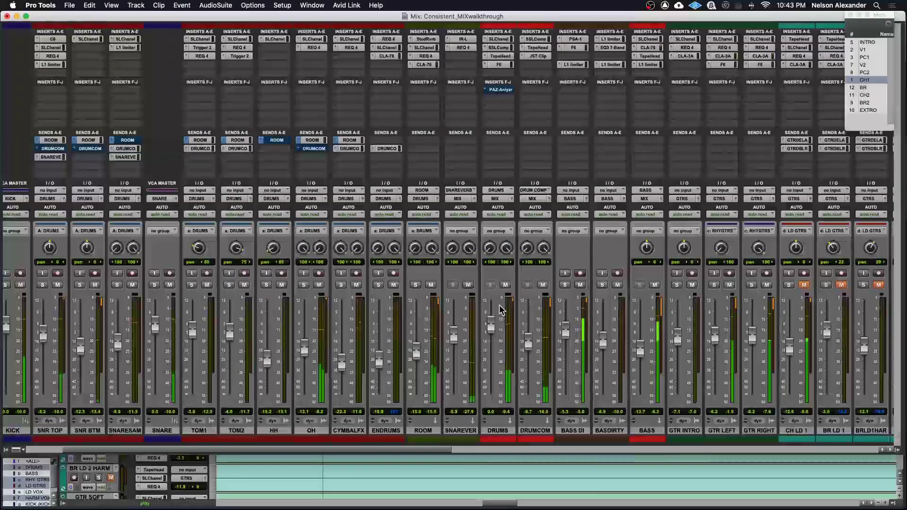
{"action": "scroll", "coordinate": [520, 314], "scroll_direction": "right", "scroll_amount": 10}
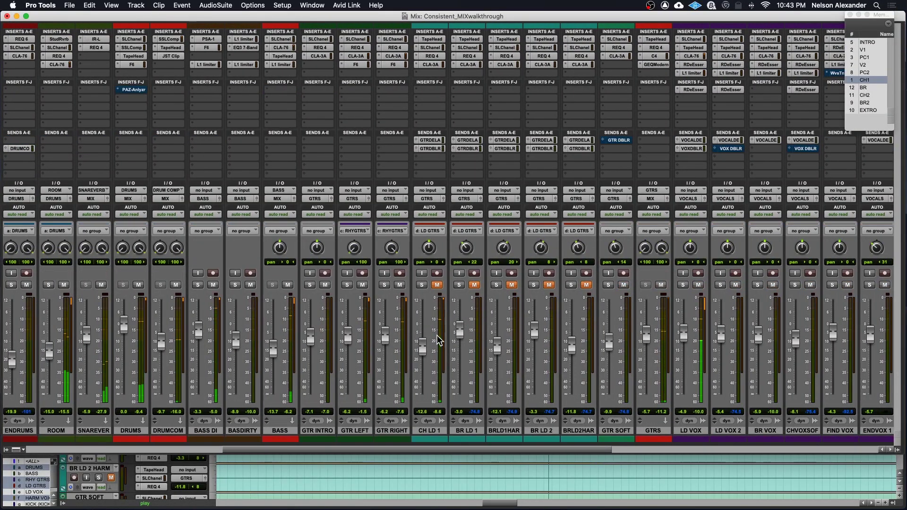
{"action": "scroll", "coordinate": [679, 297], "scroll_direction": "right", "scroll_amount": 3}
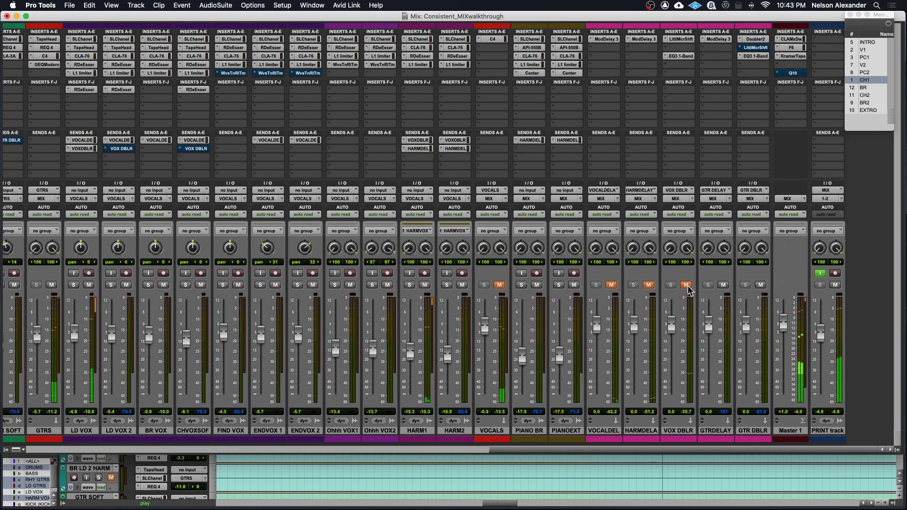
{"action": "scroll", "coordinate": [679, 297], "scroll_direction": "left", "scroll_amount": 2}
{"action": "scroll", "coordinate": [450, 327], "scroll_direction": "left", "scroll_amount": 6}
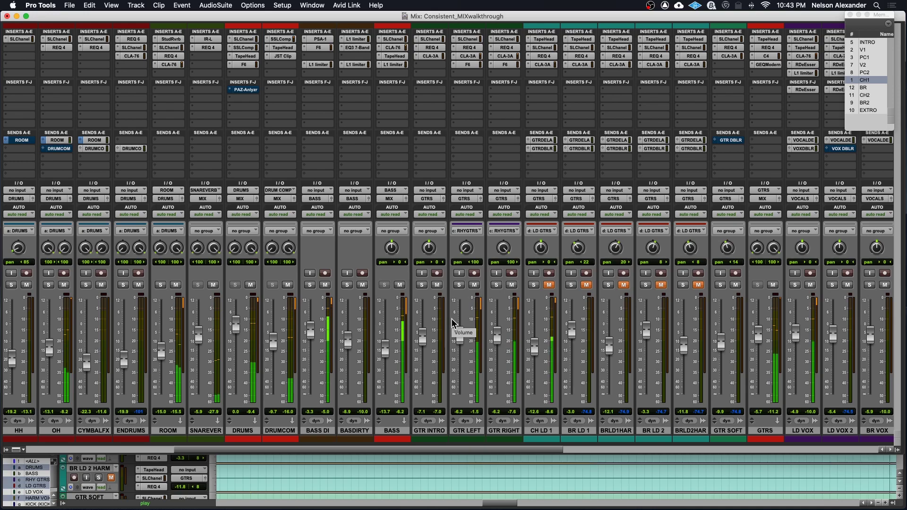
{"action": "scroll", "coordinate": [544, 298], "scroll_direction": "right", "scroll_amount": 5}
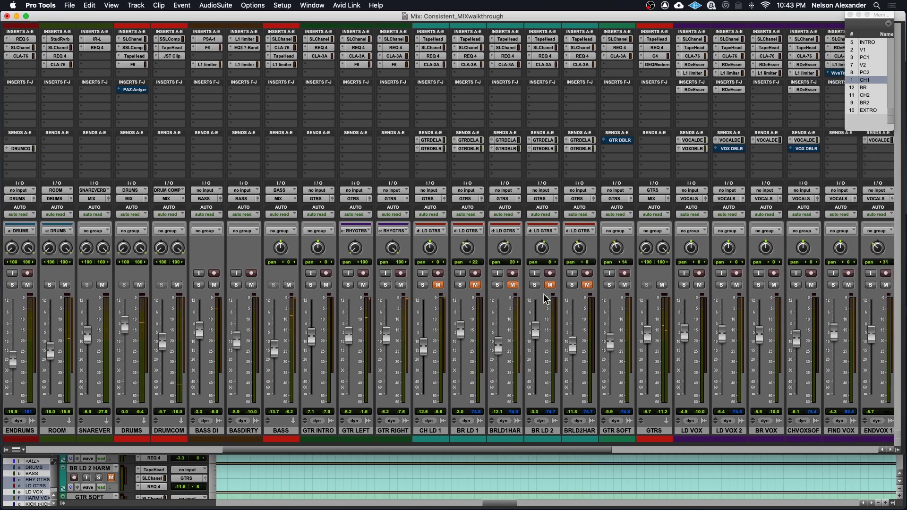
- Unmute the LD GTRS group and solo only the CH LD 1 track
{"action": "left_click", "coordinate": [434, 285]}
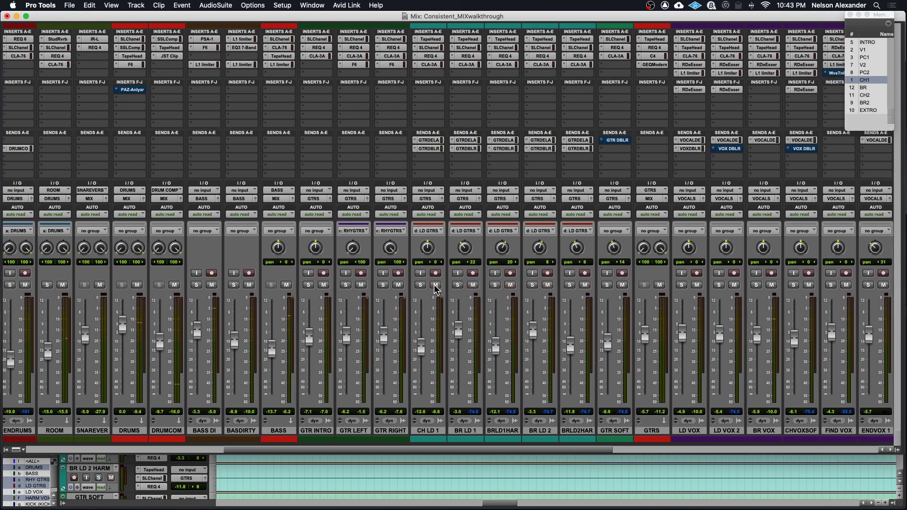
{"action": "left_click", "coordinate": [420, 285]}
{"action": "left_click", "coordinate": [419, 285]}
{"action": "left_click", "coordinate": [419, 285], "text": "ctrl"}
- Play the soloed CH LD 1 lead guitar from the CH1 marker in the Edit window
{"action": "key", "text": "super+equal"}
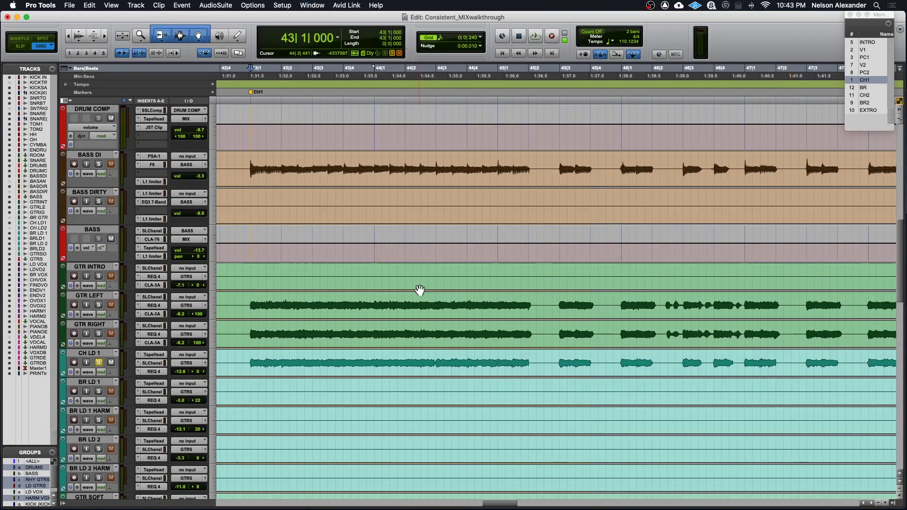
{"action": "left_click", "coordinate": [481, 358]}
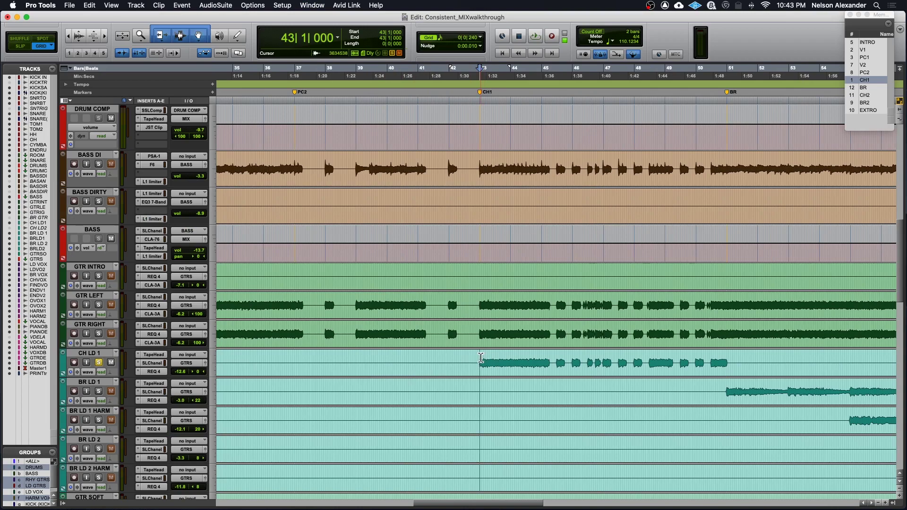
{"action": "key", "text": "space"}
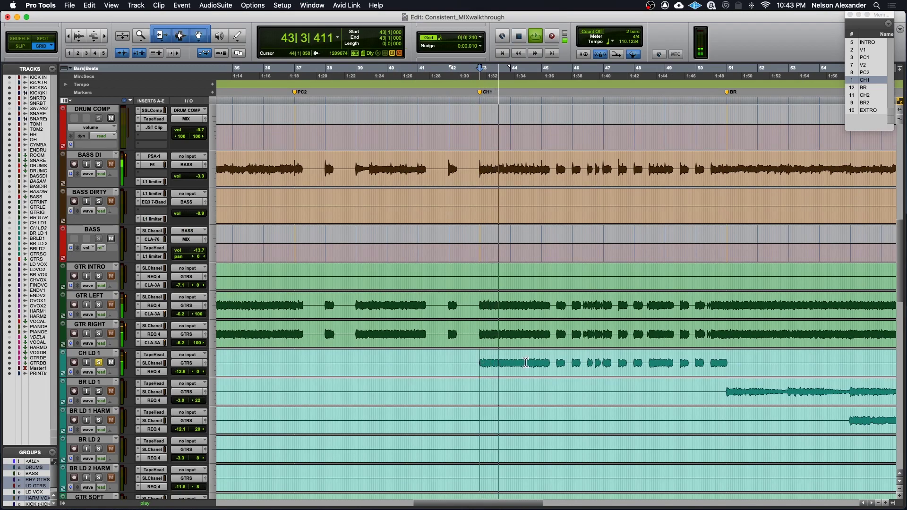
- Play the soloed CH LD 1 lead guitar from bar 46 beat 3, stop, and return the cursor to the CH1 marker
{"action": "key", "text": "space"}
{"action": "left_click", "coordinate": [587, 361]}
{"action": "key", "text": "space"}
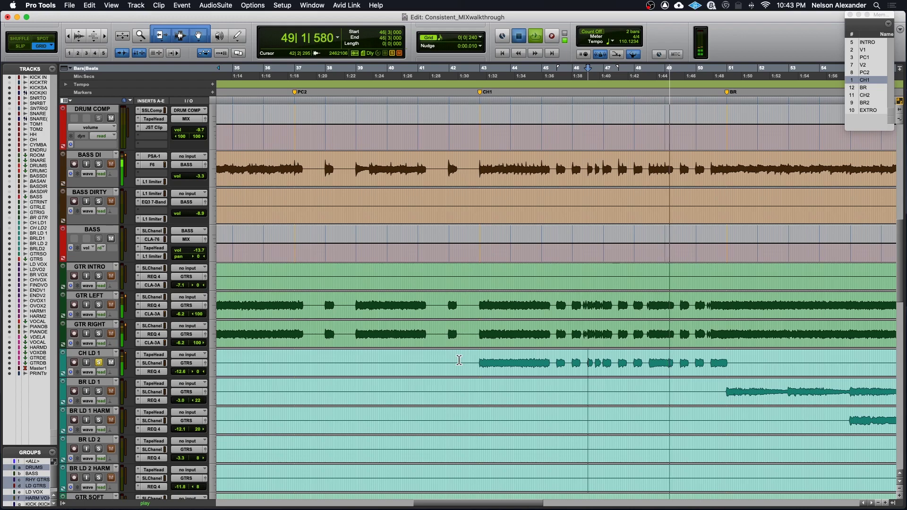
{"action": "key", "text": "space"}
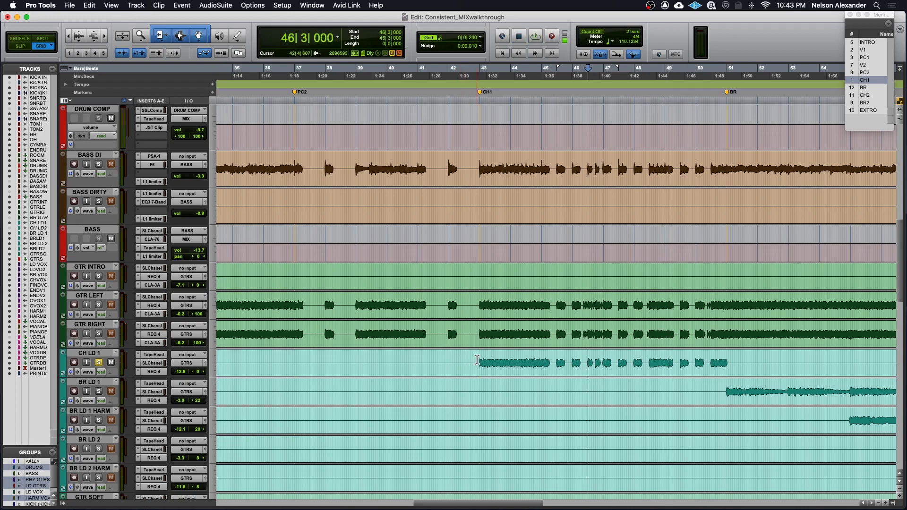
{"action": "left_click", "coordinate": [479, 360]}
- Bypass SSLChannel, REQ 4 and CLA-3A on CH LD 1 in the mixer and examine its TapeHead settings
{"action": "key", "text": "super+equal"}
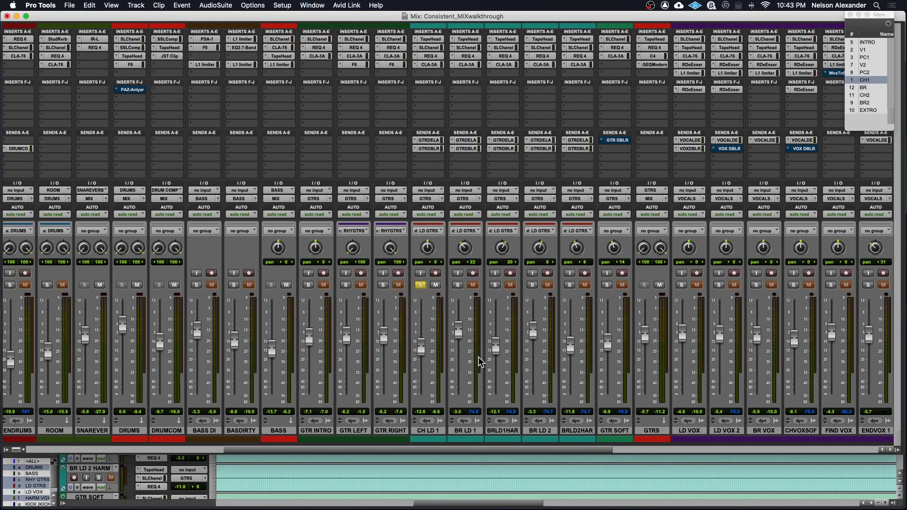
{"action": "left_click", "coordinate": [430, 39]}
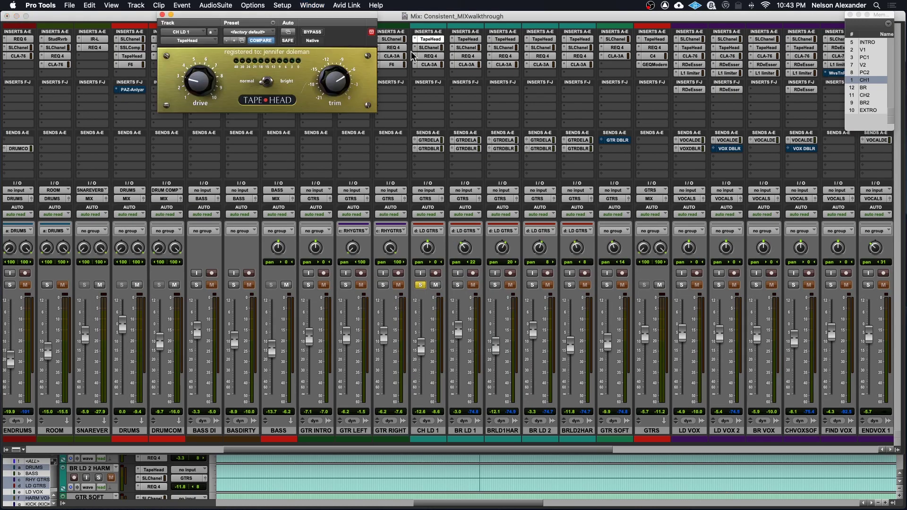
{"action": "left_click_drag", "start_coordinate": [438, 49], "coordinate": [433, 65]}
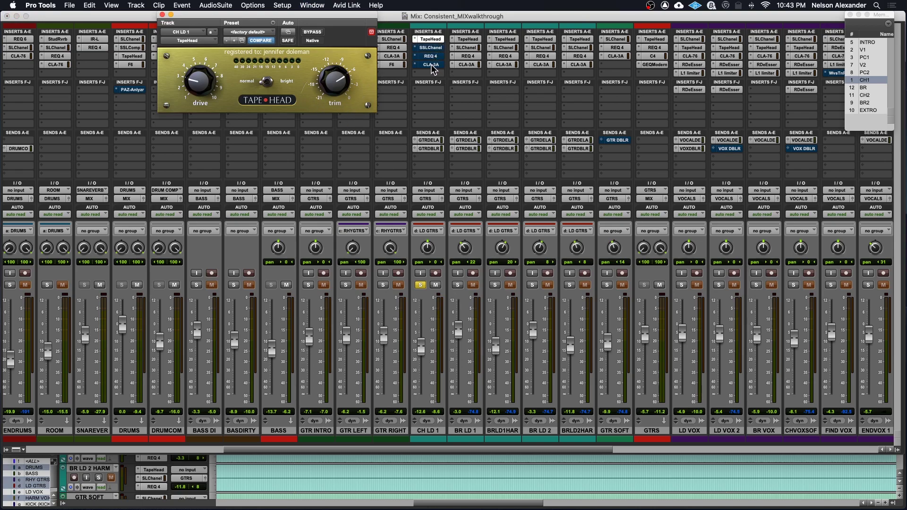
{"action": "left_click", "coordinate": [431, 41]}
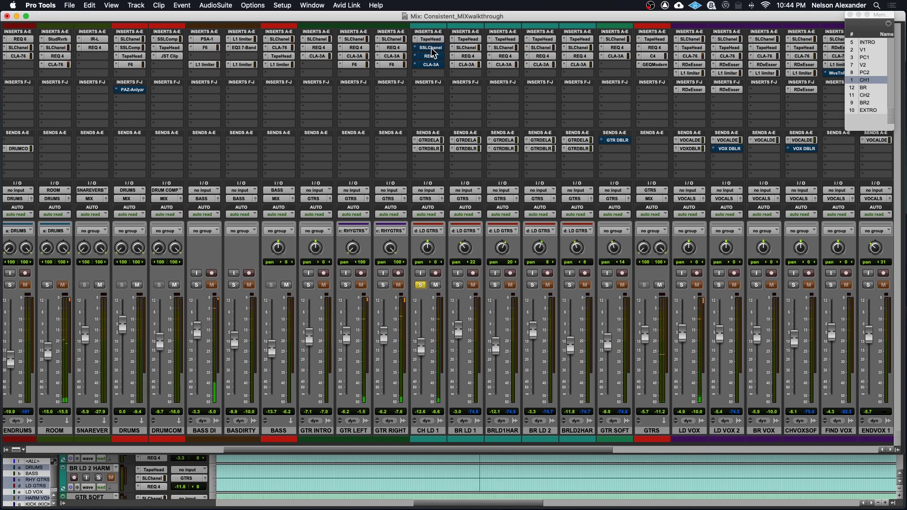
{"action": "left_click", "coordinate": [423, 39]}
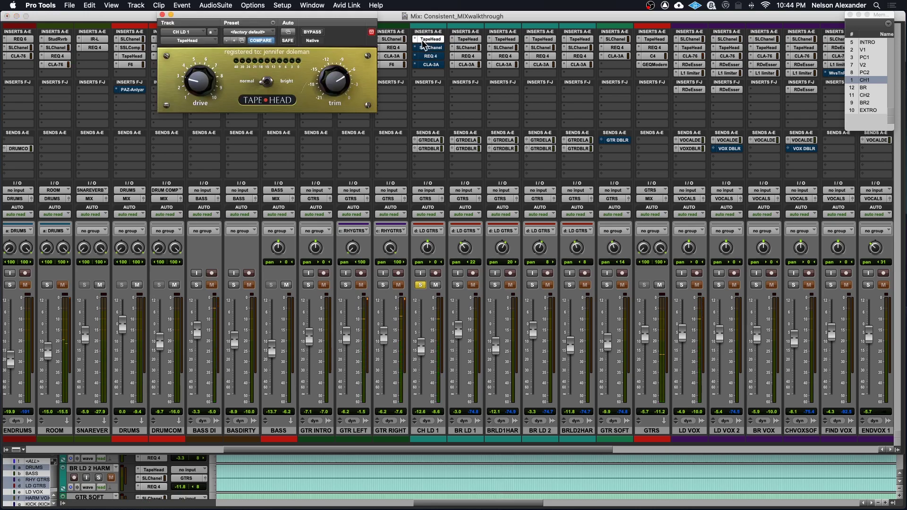
{"action": "left_click", "coordinate": [162, 15]}
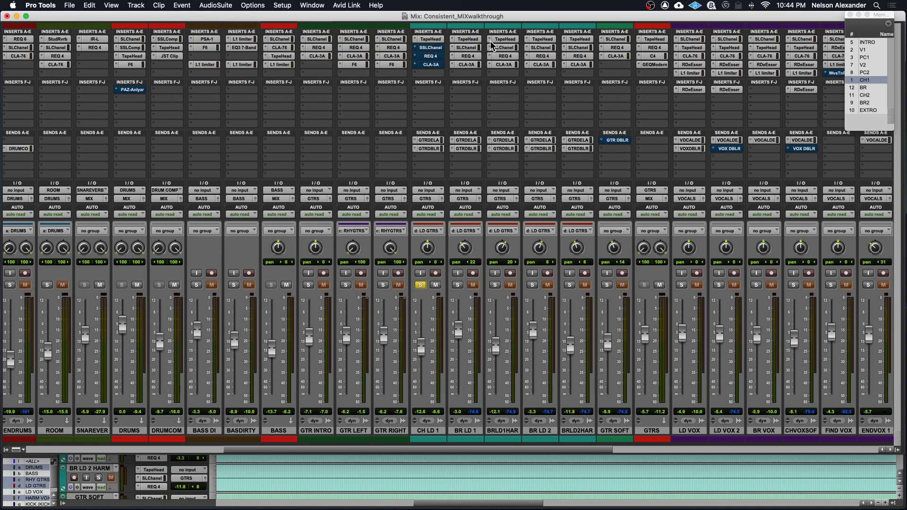
- Re-enable the SSLChannel on CH LD 1 and review its filter, high-mid and low-frequency EQ settings
{"action": "left_click", "coordinate": [430, 48]}
{"action": "left_click", "coordinate": [430, 48]}
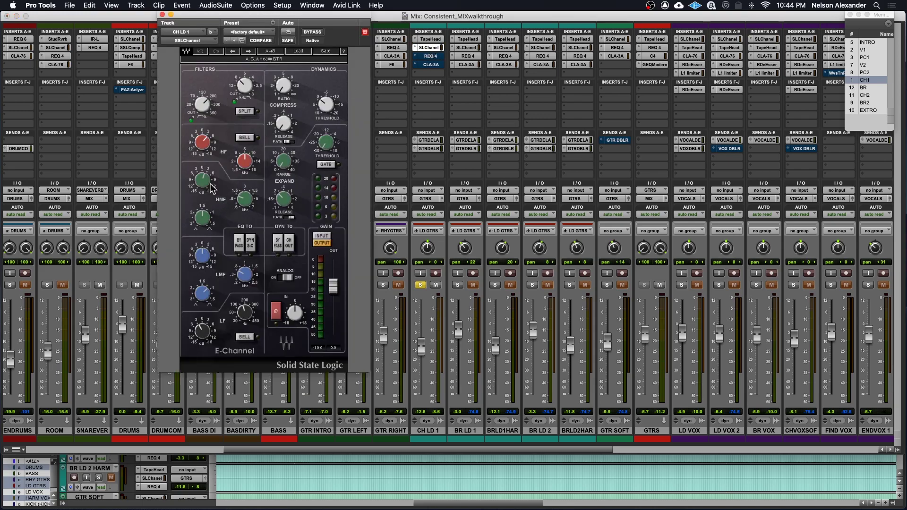
{"action": "mouse_move", "coordinate": [204, 105]}
{"action": "mouse_move", "coordinate": [243, 89]}
{"action": "mouse_move", "coordinate": [204, 181]}
{"action": "mouse_move", "coordinate": [245, 199]}
{"action": "mouse_move", "coordinate": [244, 312]}
{"action": "left_click", "coordinate": [162, 15]}
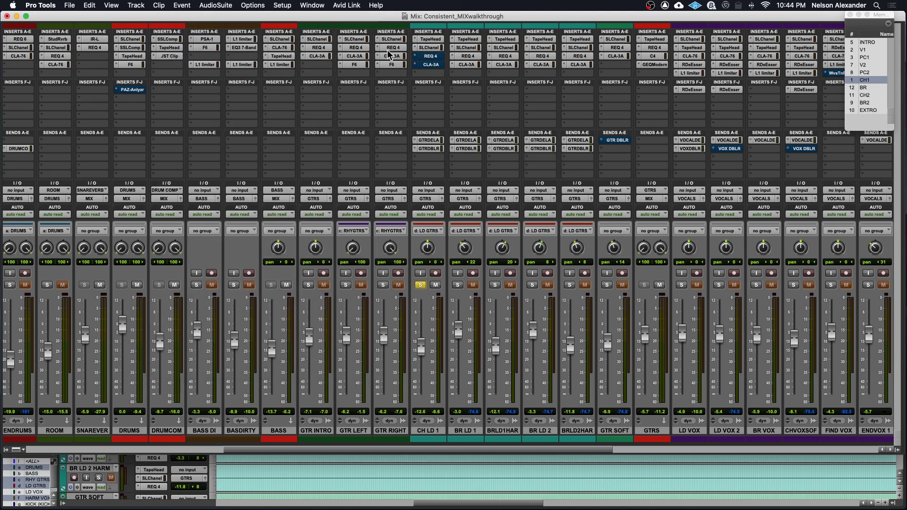
- Re-enable REQ 4 and CLA-3A on CH LD 1, auditioning and undoing a large boost of the REQ band at 5416 Hz
{"action": "left_click", "coordinate": [431, 57]}
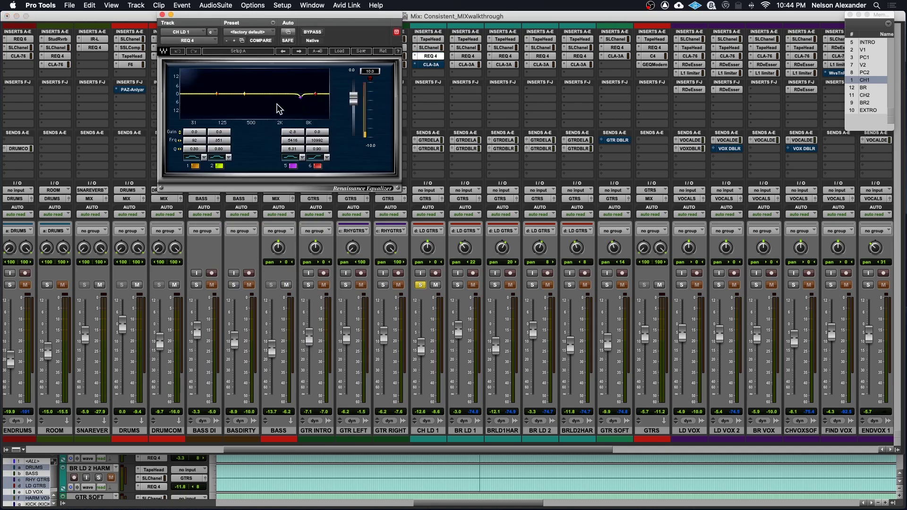
{"action": "left_click_drag", "start_coordinate": [303, 132], "coordinate": [264, 101]}
{"action": "key", "text": "space"}
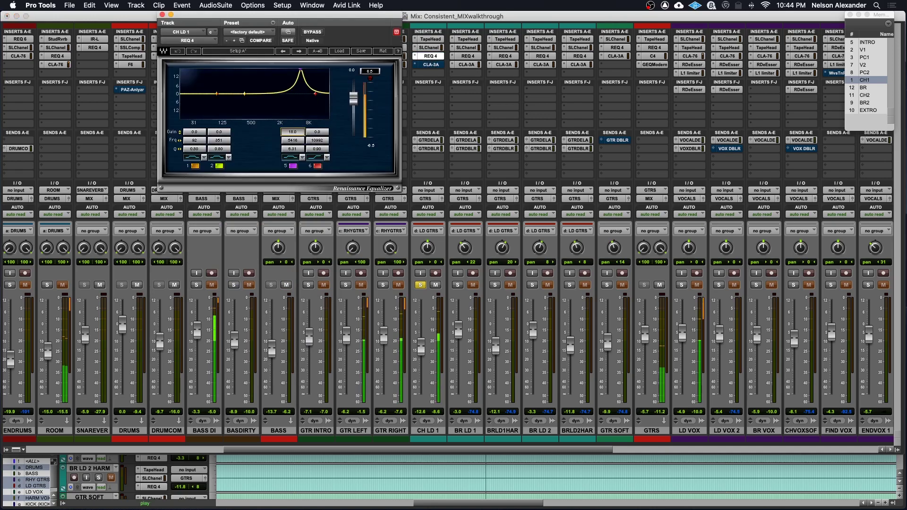
{"action": "left_click", "coordinate": [177, 51]}
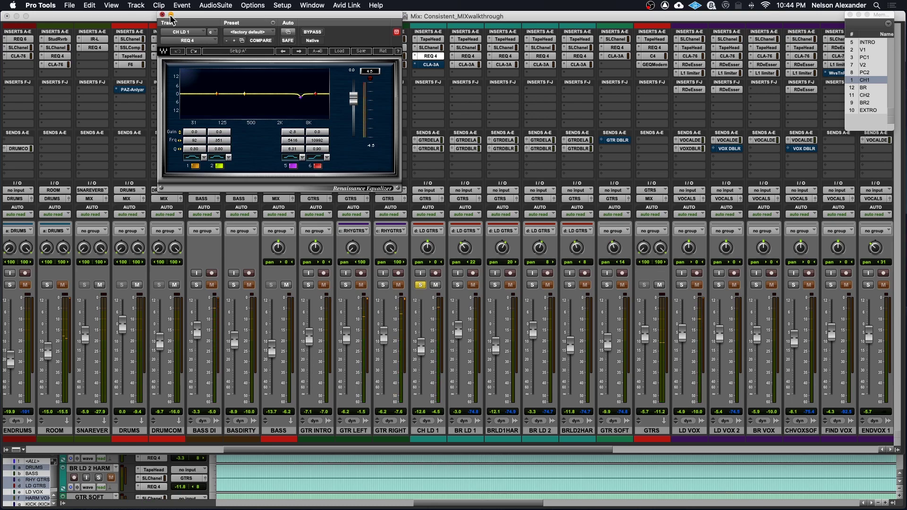
{"action": "left_click", "coordinate": [162, 15]}
{"action": "left_click", "coordinate": [431, 64]}
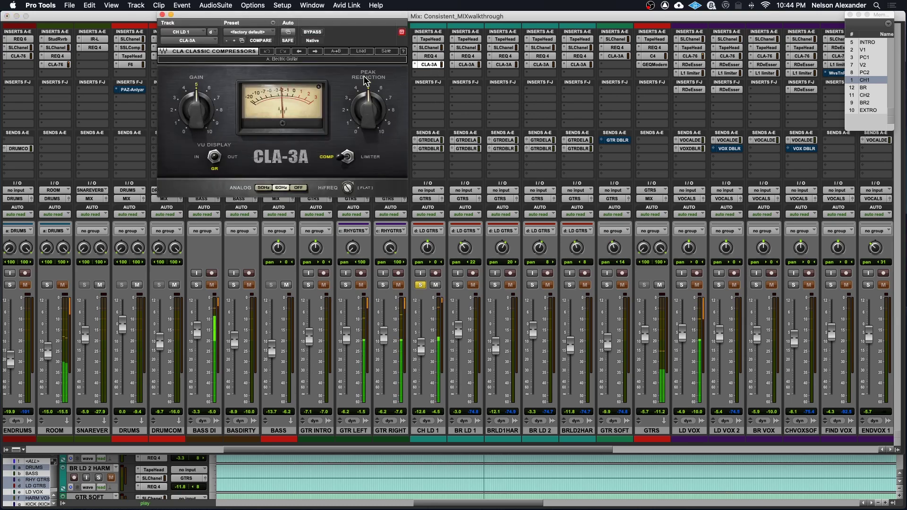
{"action": "left_click", "coordinate": [162, 15]}
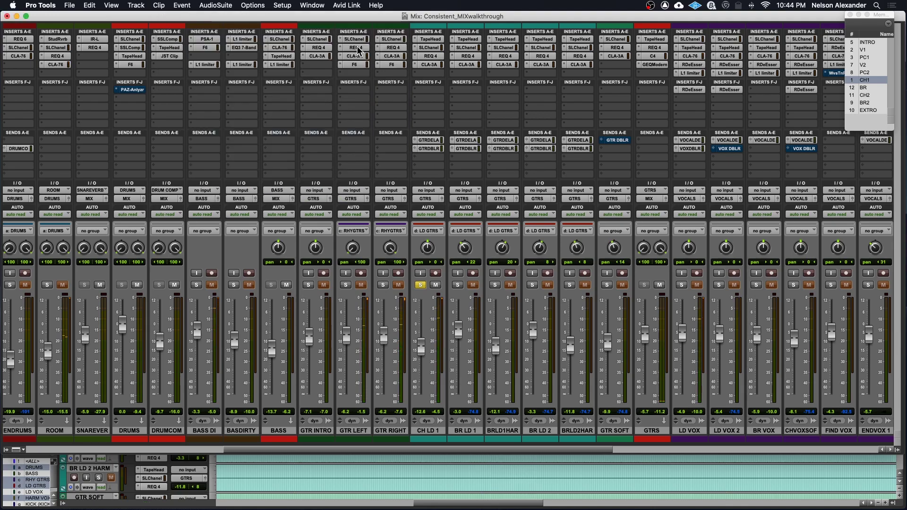
- Open the GTR DELAY send of CH LD 1 and play the end of its first lead phrase near bar 45
{"action": "left_click", "coordinate": [433, 140]}
{"action": "scroll", "coordinate": [429, 259], "scroll_direction": "left", "scroll_amount": 2}
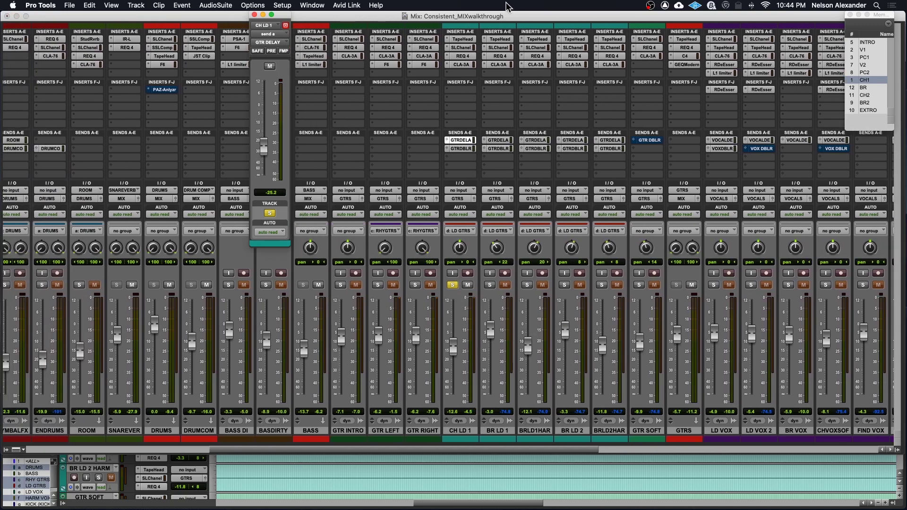
{"action": "scroll", "coordinate": [491, 100], "scroll_direction": "right", "scroll_amount": 10}
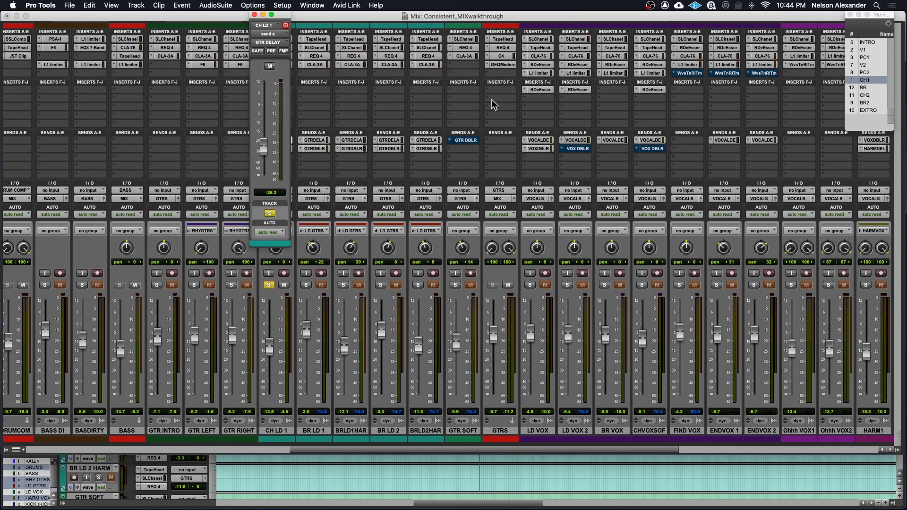
{"action": "scroll", "coordinate": [491, 99], "scroll_direction": "left", "scroll_amount": 12}
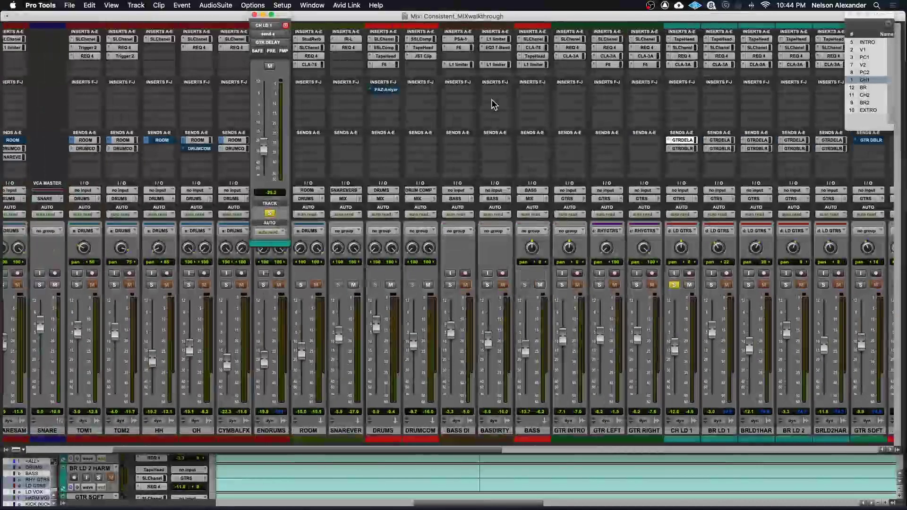
{"action": "key", "text": "super+equal"}
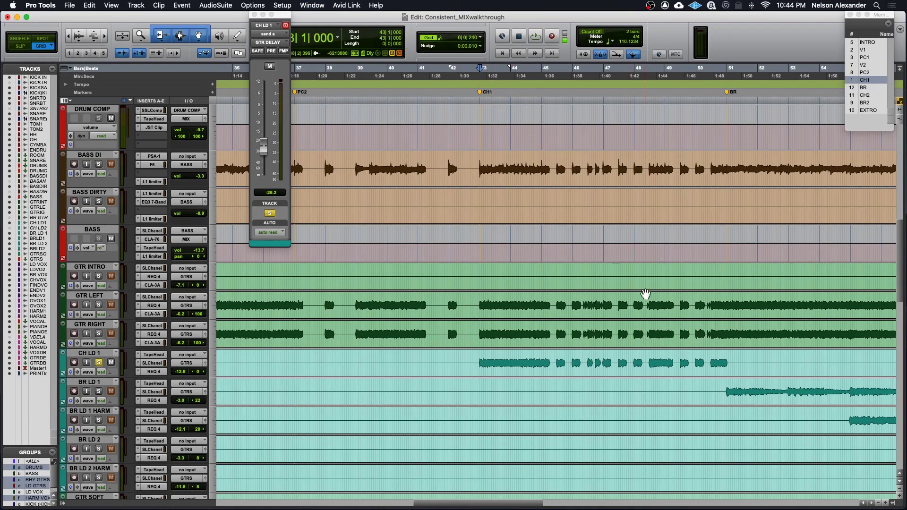
{"action": "key", "text": "space"}
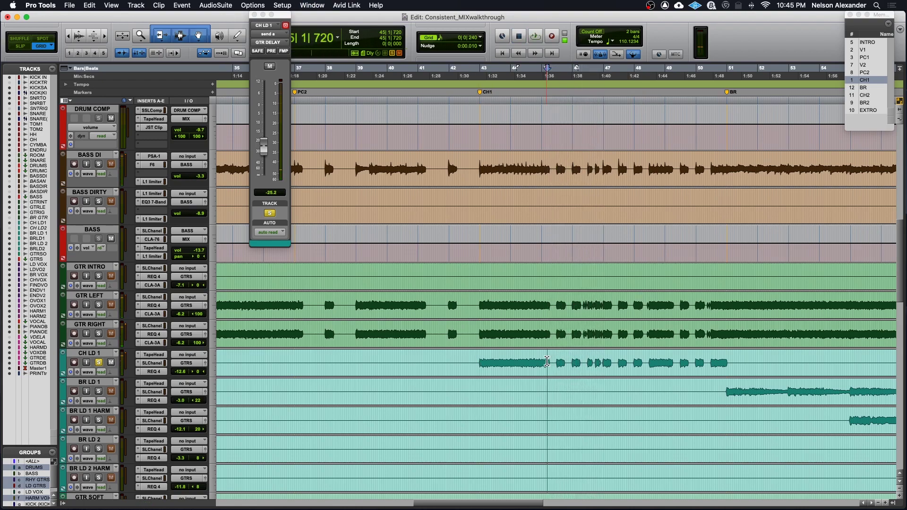
- Examine the Mod Delay III settings on the GTR DELAY return, and close the plugin and the CH LD 1 send window
{"action": "key", "text": "super+equal"}
{"action": "scroll", "coordinate": [582, 152], "scroll_direction": "right", "scroll_amount": 10}
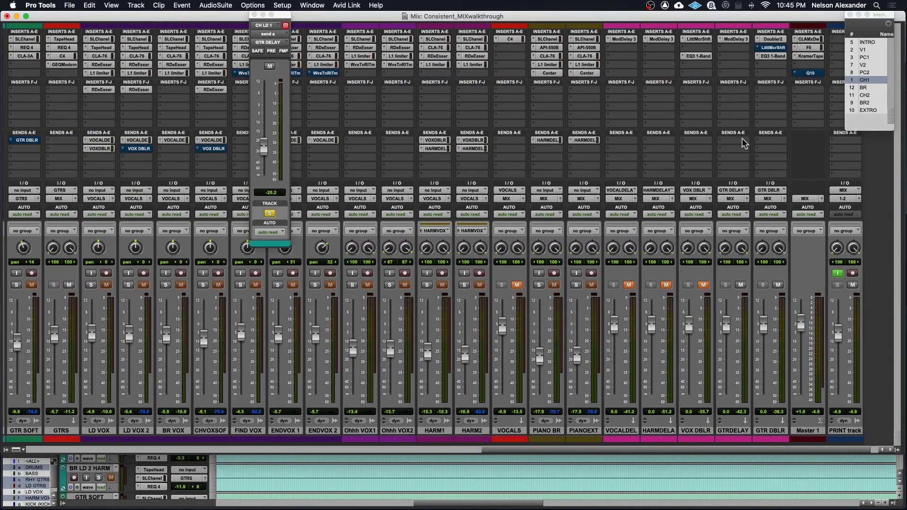
{"action": "left_click", "coordinate": [736, 40]}
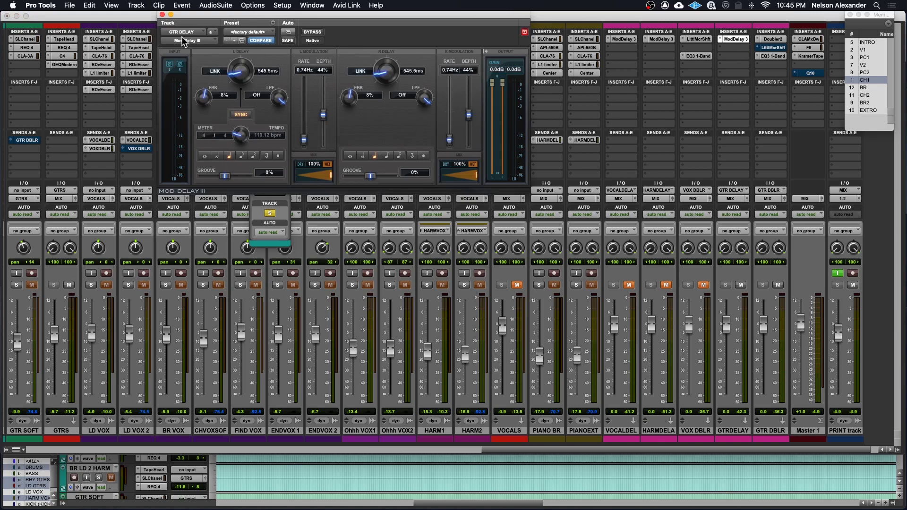
{"action": "left_click", "coordinate": [162, 15]}
{"action": "scroll", "coordinate": [152, 101], "scroll_direction": "left", "scroll_amount": 15}
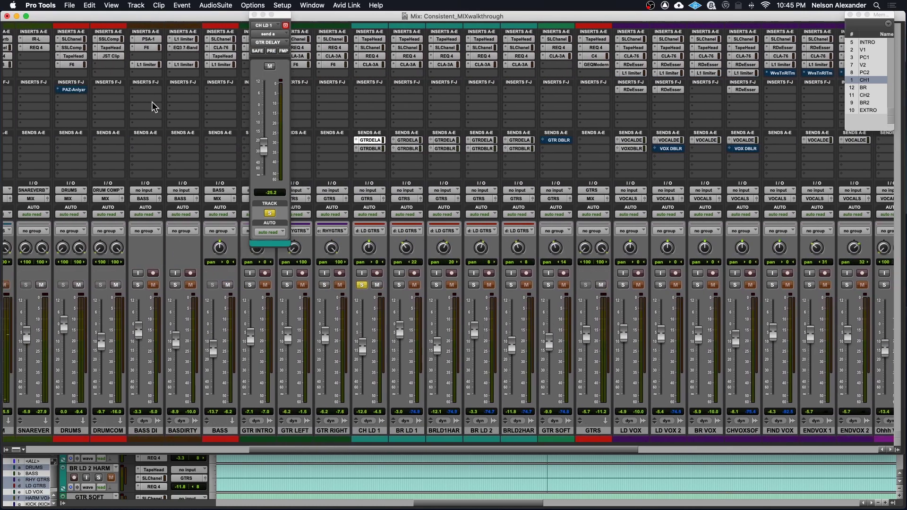
{"action": "left_click", "coordinate": [256, 15]}
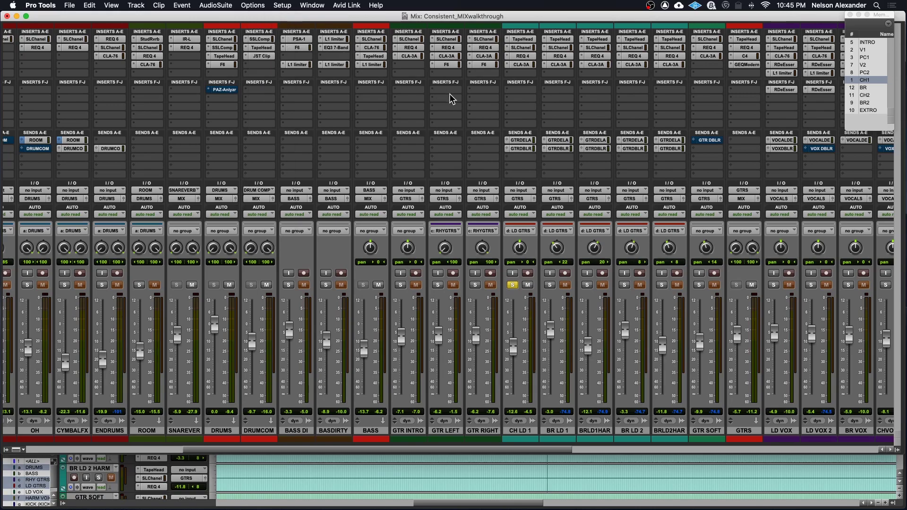
- Open the GTR DBLR send of CH LD 1 and examine the Doubler2 and Little MicroShift on the GTR DBLR return
{"action": "left_click", "coordinate": [522, 149]}
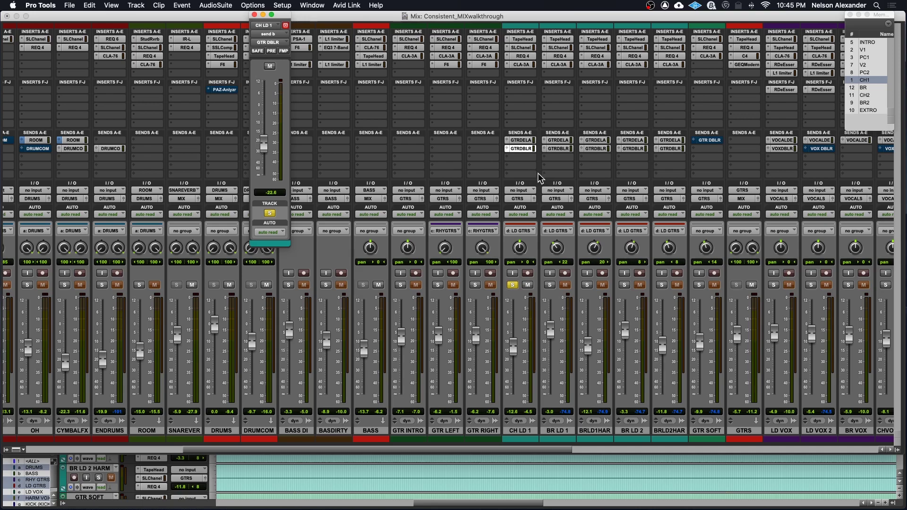
{"action": "scroll", "coordinate": [458, 168], "scroll_direction": "right", "scroll_amount": 15}
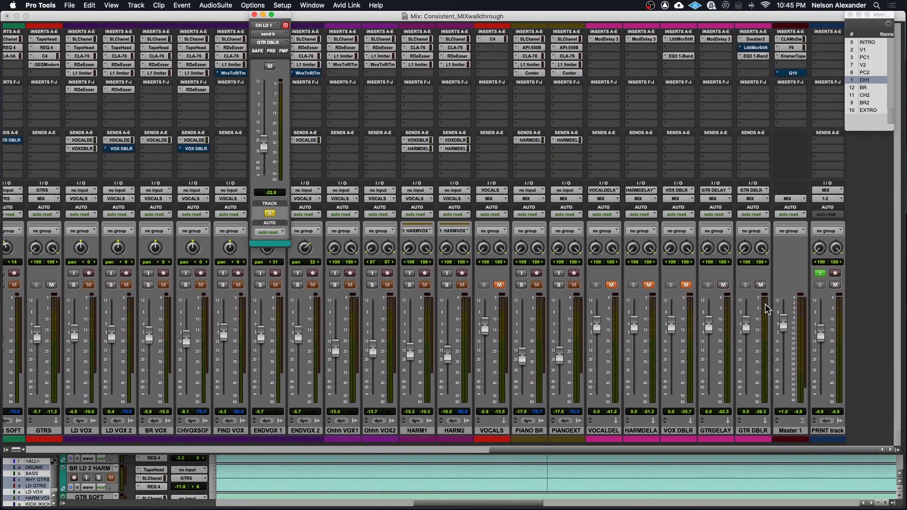
{"action": "left_click", "coordinate": [757, 40]}
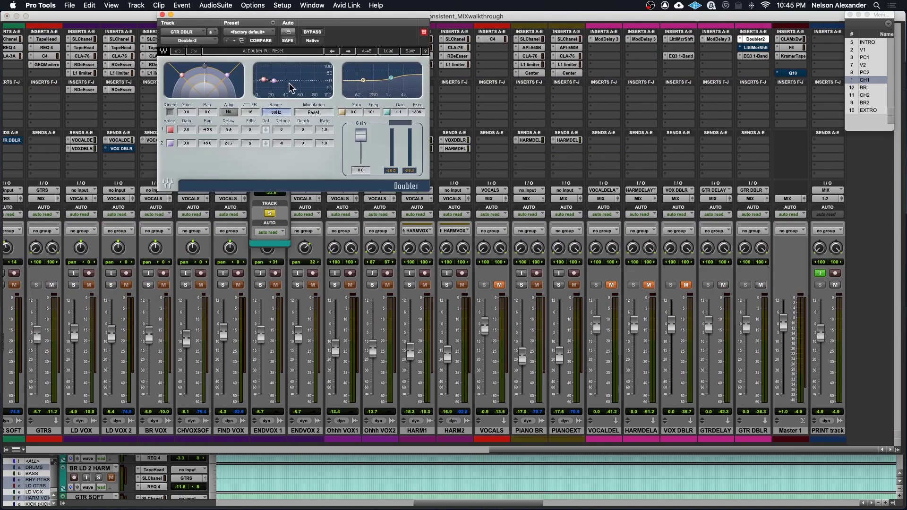
{"action": "left_click", "coordinate": [162, 15]}
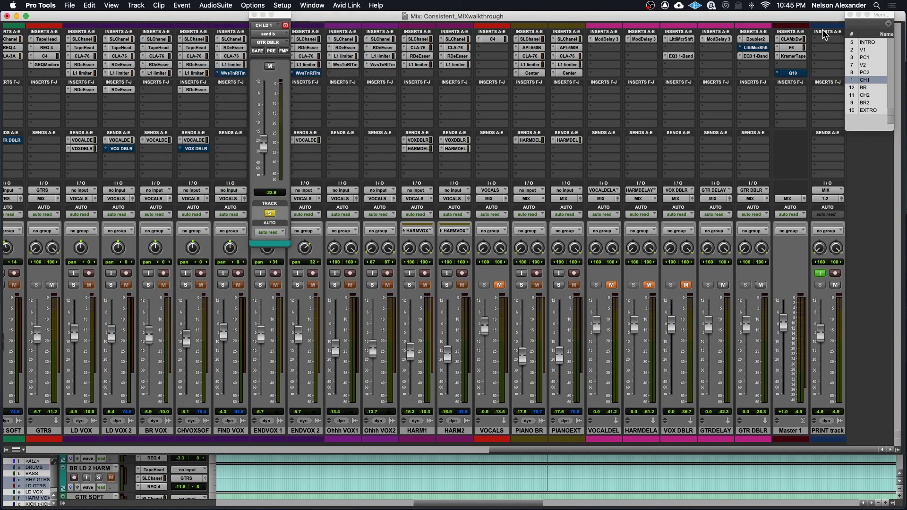
{"action": "left_click", "coordinate": [756, 47]}
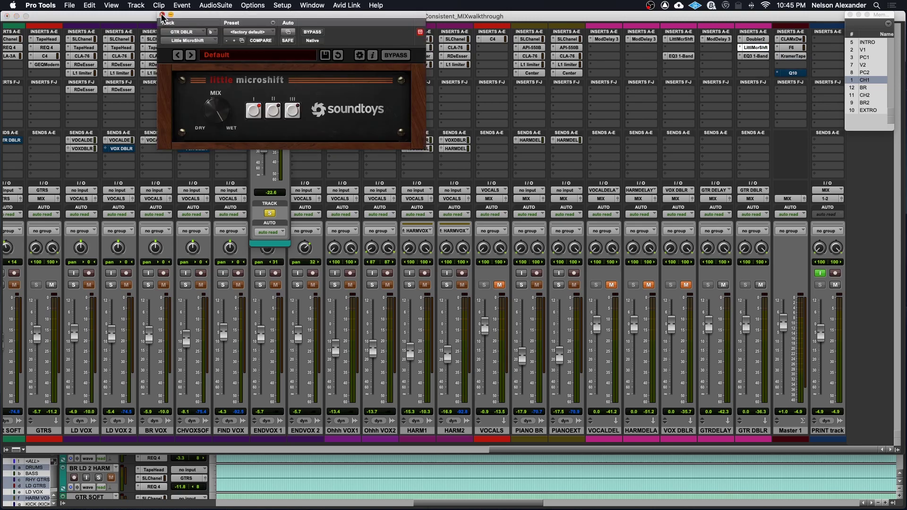
{"action": "left_click", "coordinate": [756, 47]}
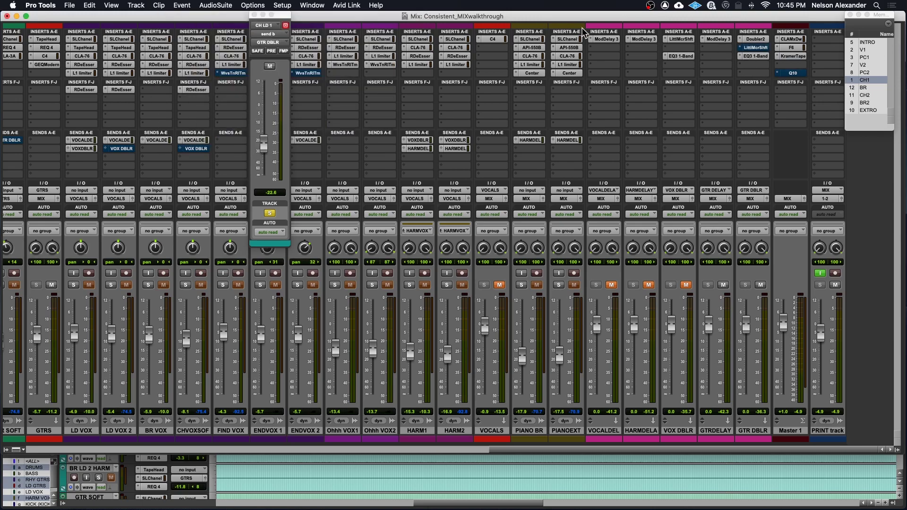
{"action": "left_click", "coordinate": [285, 25]}
- Switch the solo from CH LD 1 to BR LD 1 and play it briefly from the BR marker at bar 51
{"action": "scroll", "coordinate": [330, 236], "scroll_direction": "left", "scroll_amount": 10}
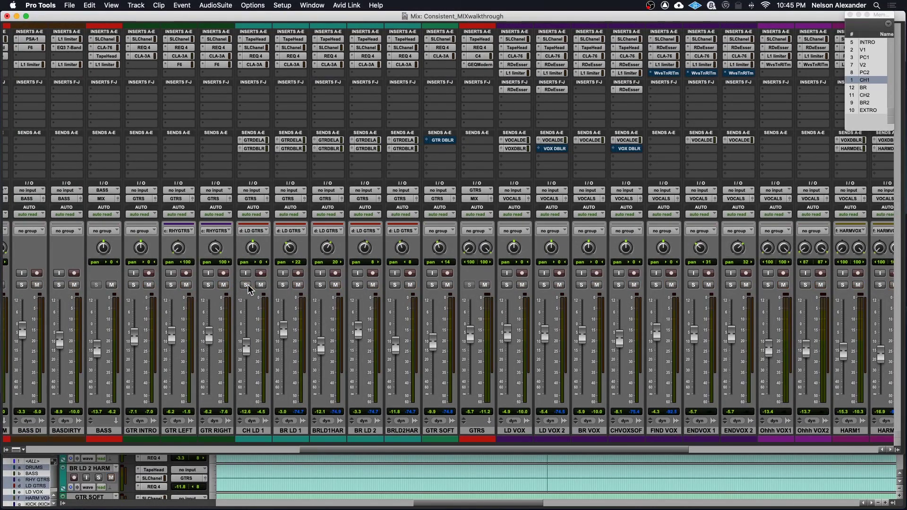
{"action": "key", "text": "super+equal"}
{"action": "key", "text": "super+bracketleft"}
{"action": "left_click", "coordinate": [639, 387]}
{"action": "key", "text": "super+bracketright"}
{"action": "key", "text": "super+bracketright"}
{"action": "key", "text": "super+bracketright"}
{"action": "left_click", "coordinate": [602, 387]}
{"action": "left_click", "coordinate": [98, 391]}
{"action": "key", "text": "space"}
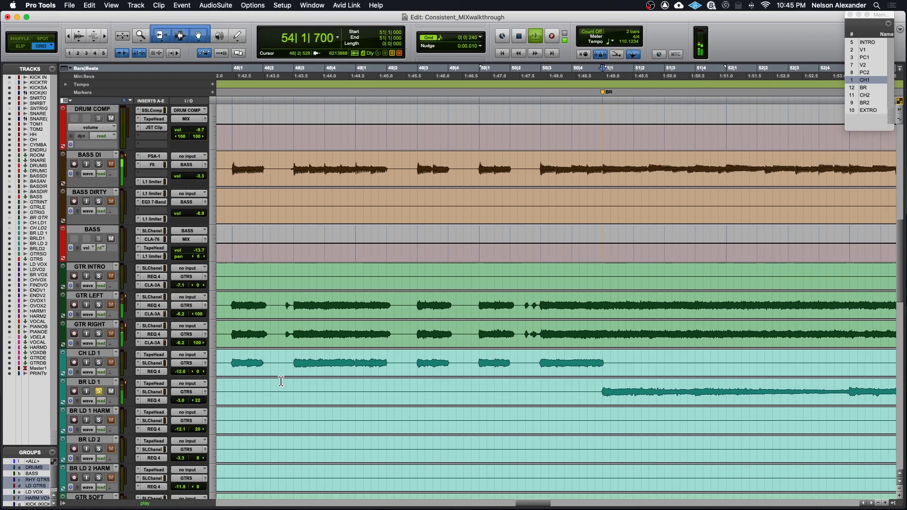
{"action": "key", "text": "r"}
{"action": "key", "text": "r"}
{"action": "key", "text": "space"}
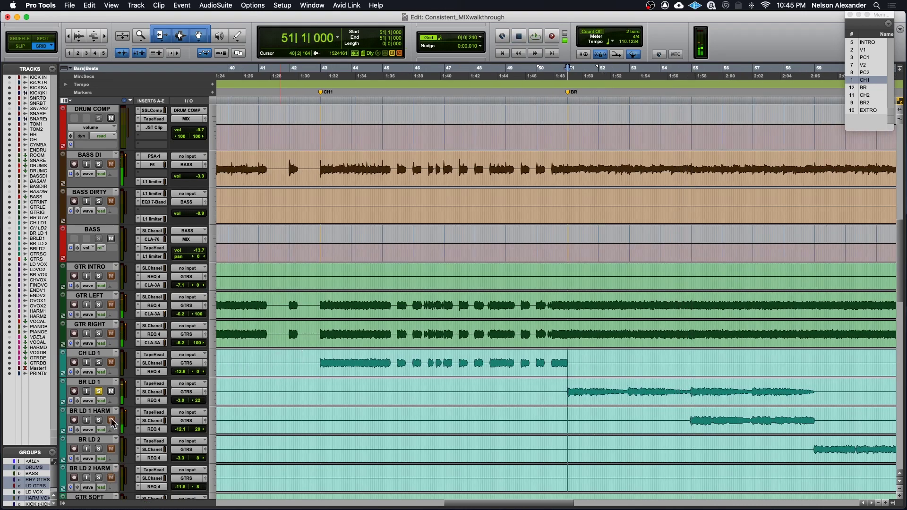
- Add BR LD 1 HARM, BR LD 2 and BR LD 2 HARM to the solo and bring up the mixer
{"action": "left_click", "coordinate": [98, 420]}
{"action": "left_click", "coordinate": [98, 449]}
{"action": "left_click", "coordinate": [98, 478]}
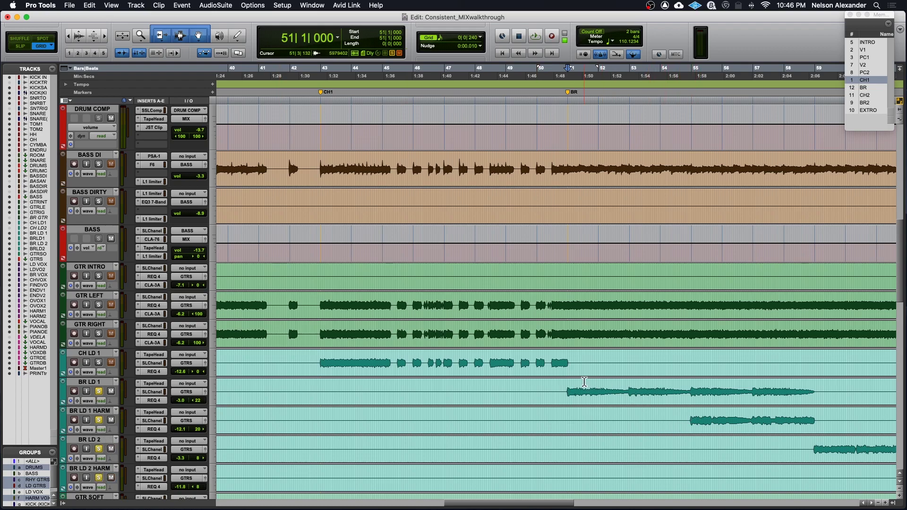
{"action": "key", "text": "super+equal"}
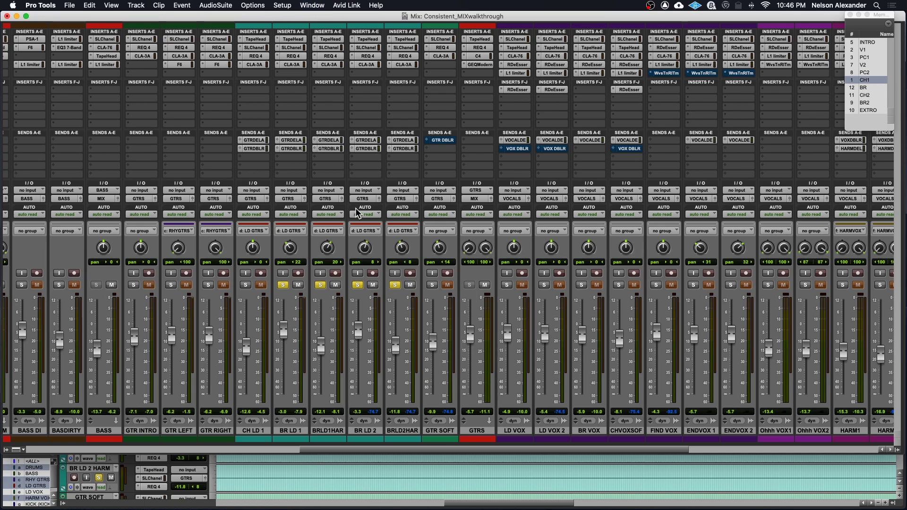
- Examine the TapeHead, SSLChannel, REQ 4 and CLA-3A settings on BR LD 1, and close the plugin window
{"action": "left_click", "coordinate": [292, 39]}
{"action": "left_click_drag", "start_coordinate": [267, 21], "coordinate": [337, 75]}
{"action": "left_click", "coordinate": [293, 47]}
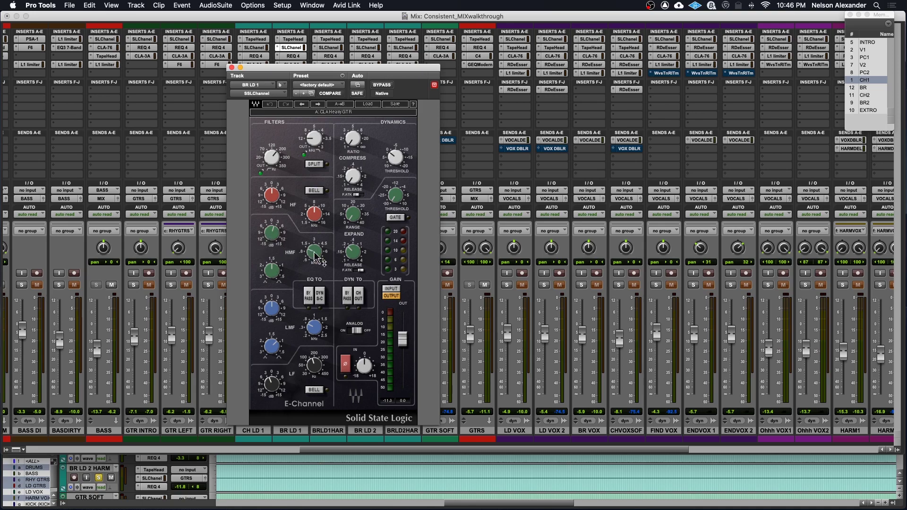
{"action": "left_click", "coordinate": [293, 56]}
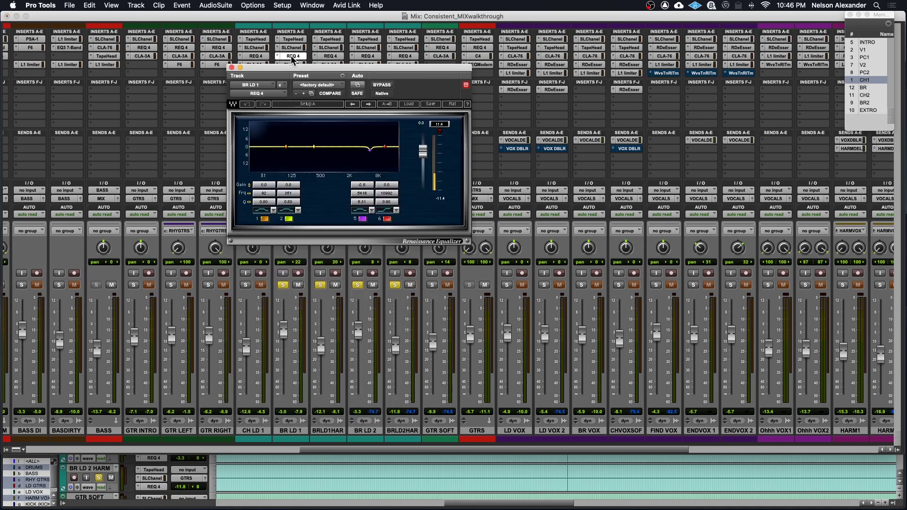
{"action": "left_click", "coordinate": [290, 64]}
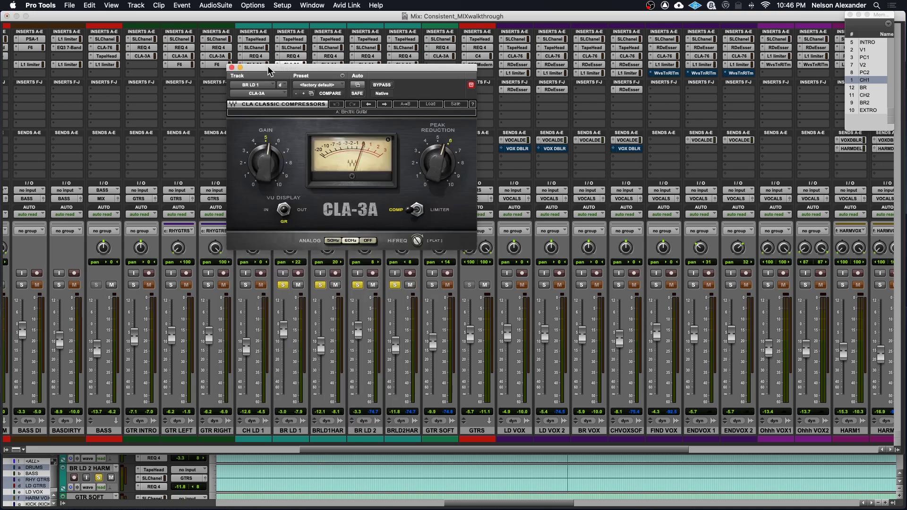
{"action": "left_click", "coordinate": [232, 67]}
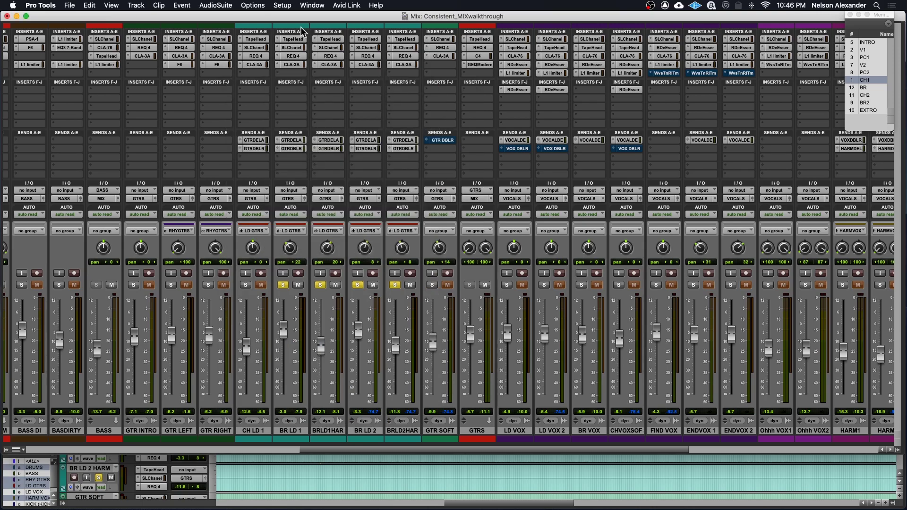
- Compare the GTR DELAY send of BR LD 1 with the GTR DBLR send of CH LD 1, and close the send window
{"action": "left_click", "coordinate": [292, 141]}
{"action": "left_click_drag", "start_coordinate": [284, 16], "coordinate": [388, 13]}
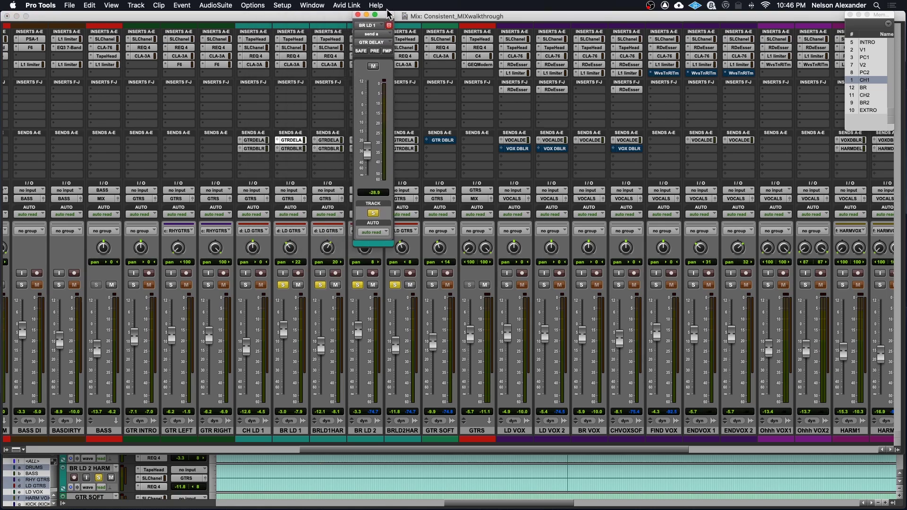
{"action": "left_click", "coordinate": [254, 148]}
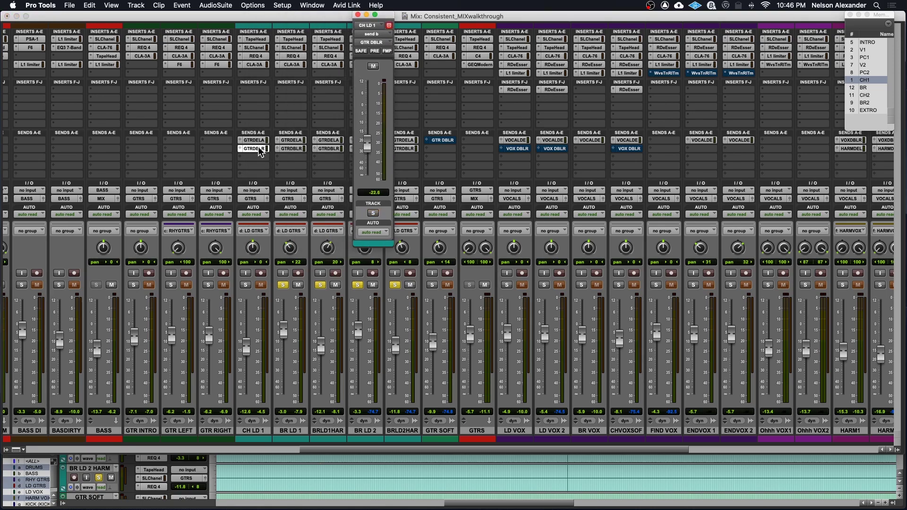
{"action": "left_click", "coordinate": [292, 140]}
{"action": "left_click", "coordinate": [358, 14]}
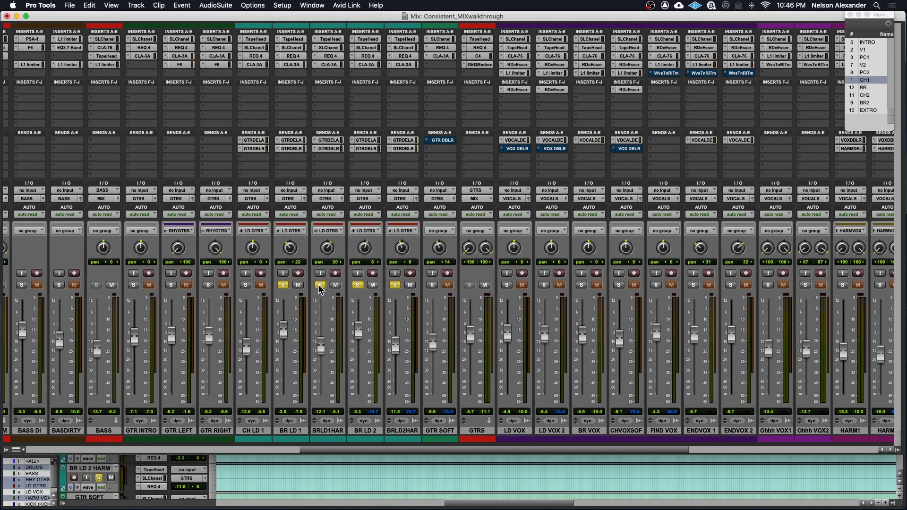
- Play the soloed bridge leads from bar 54, through the entry of BR LD 1 HARM, and stop playback
{"action": "key", "text": "super+equal"}
{"action": "left_click", "coordinate": [669, 418]}
{"action": "key", "text": "space"}
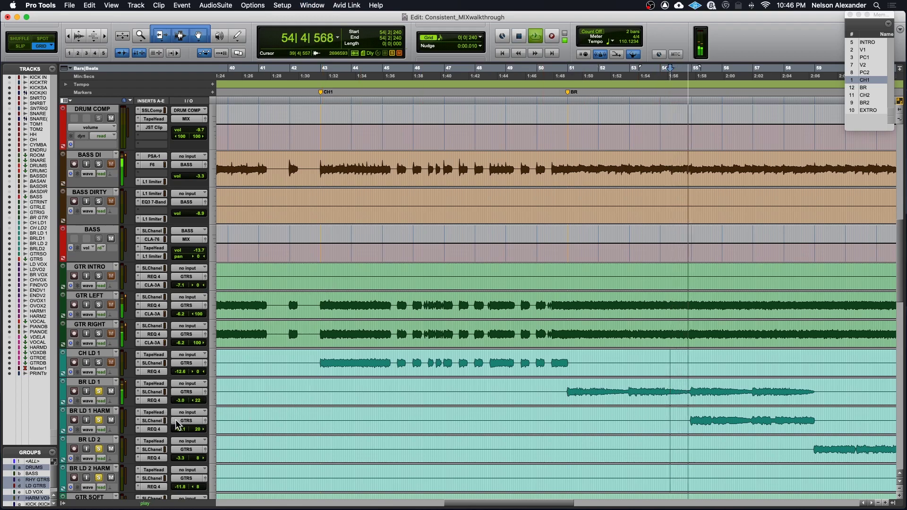
{"action": "left_click_drag", "start_coordinate": [177, 424], "coordinate": [179, 424]}
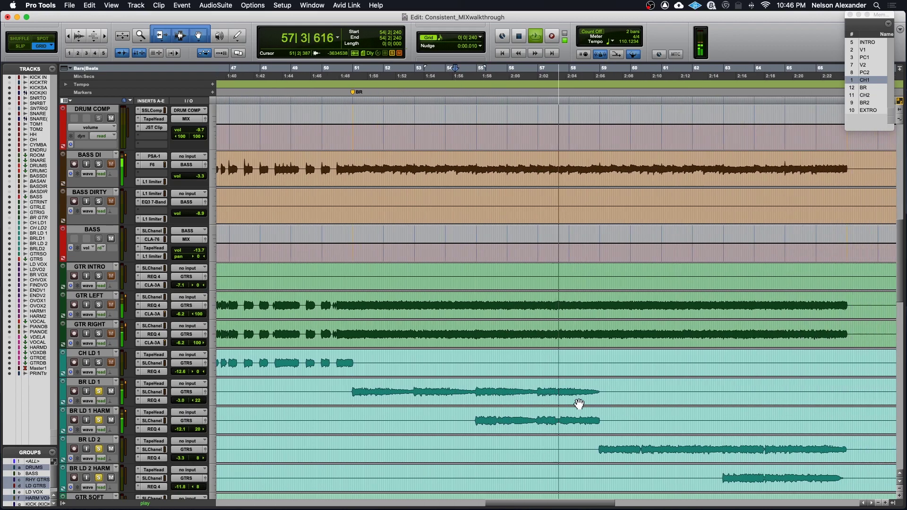
{"action": "key", "text": "space"}
- Clear the lead guitar solos and play the full mix from bar 50, just before the BR marker, checking the mixer meters
{"action": "left_click", "coordinate": [99, 392]}
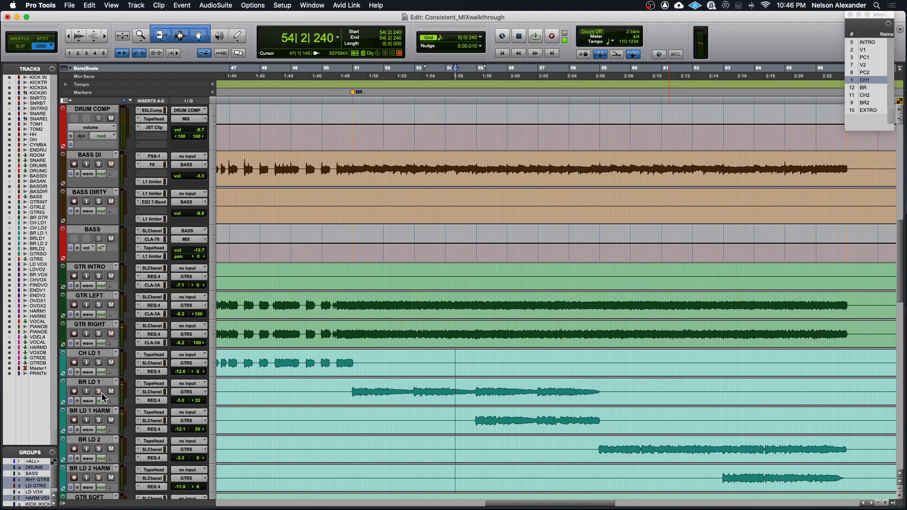
{"action": "left_click", "coordinate": [327, 386]}
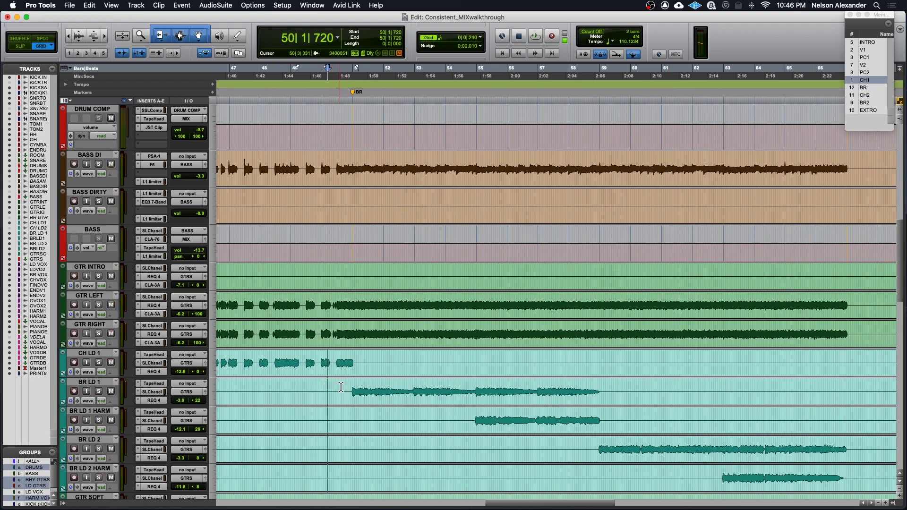
{"action": "key", "text": "space"}
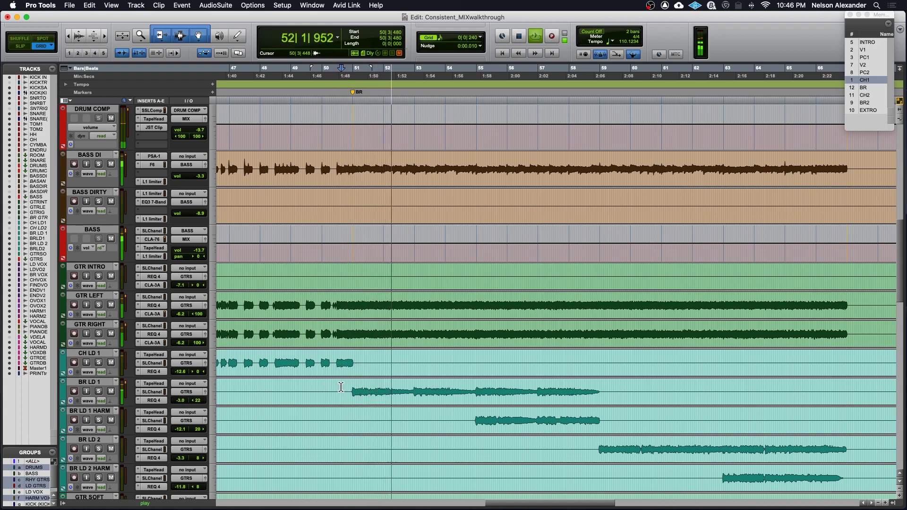
{"action": "key", "text": "super+equal"}
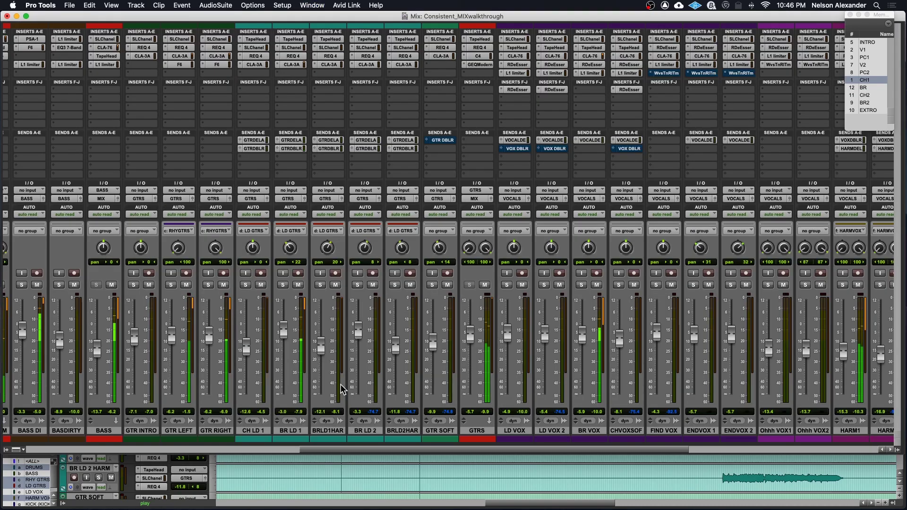
{"action": "scroll", "coordinate": [567, 331], "scroll_direction": "right", "scroll_amount": 5}
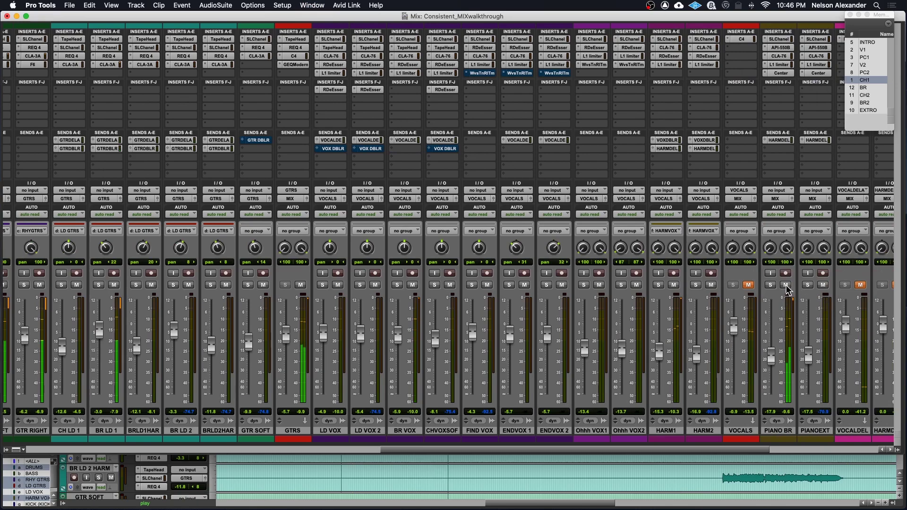
{"action": "scroll", "coordinate": [671, 315], "scroll_direction": "left", "scroll_amount": 1}
{"action": "key", "text": "super+equal"}
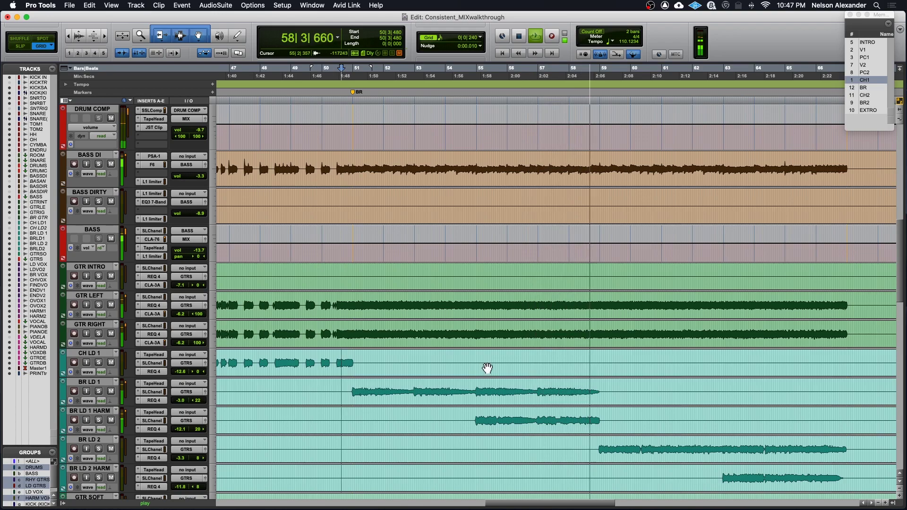
{"action": "key", "text": "space"}
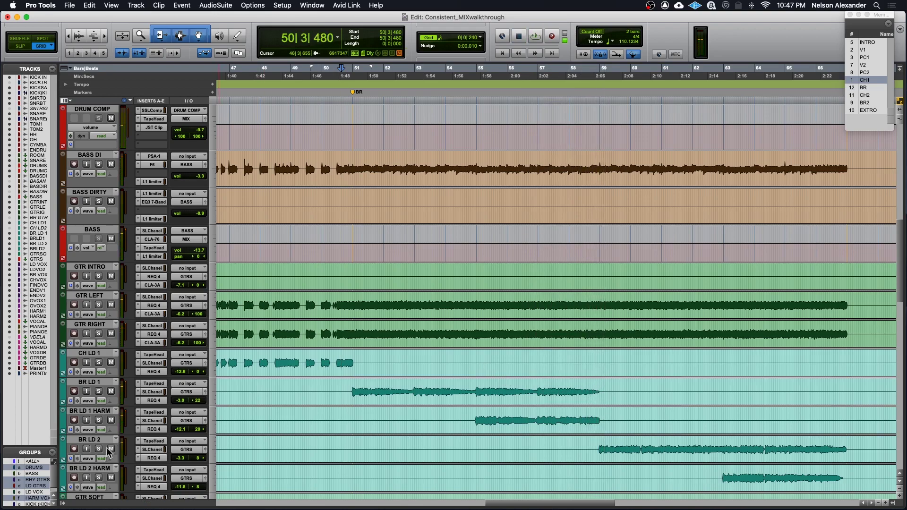
- Solo the lead guitar group and play it from bar 58, just before the BR LD 2 clip starts
{"action": "scroll", "coordinate": [320, 429], "scroll_direction": "down", "scroll_amount": 5}
{"action": "scroll", "coordinate": [454, 413], "scroll_direction": "up", "scroll_amount": 4}
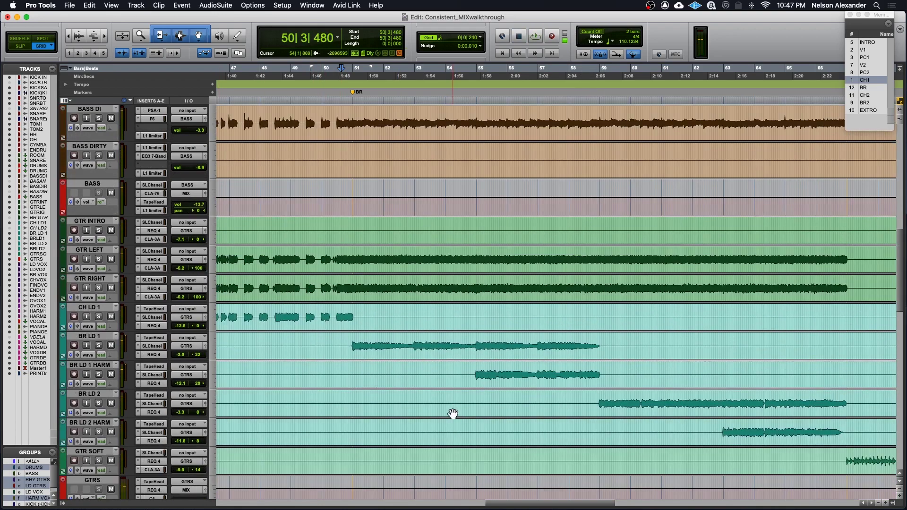
{"action": "left_click", "coordinate": [594, 399]}
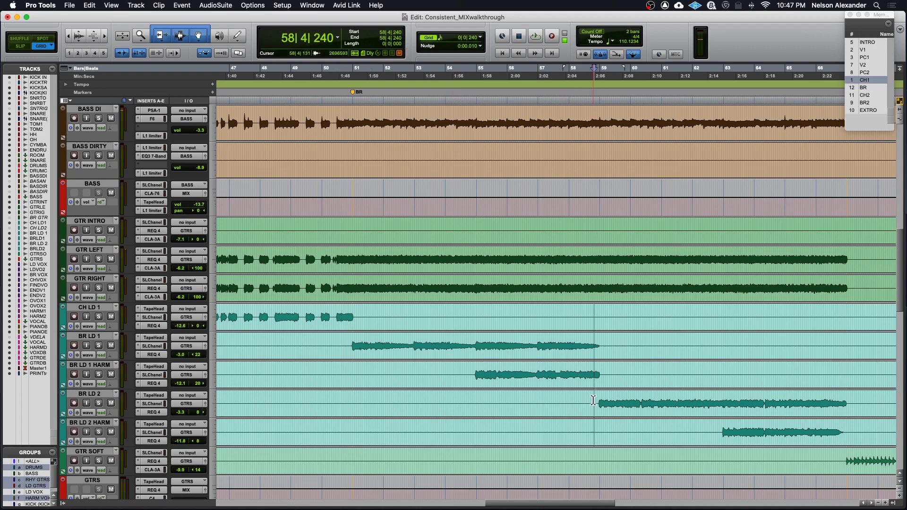
{"action": "left_click", "coordinate": [99, 404]}
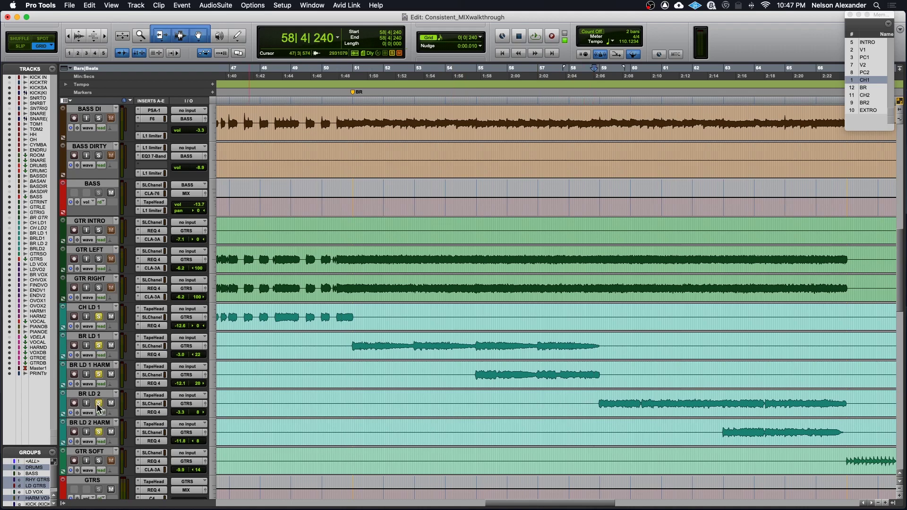
{"action": "left_click", "coordinate": [583, 399]}
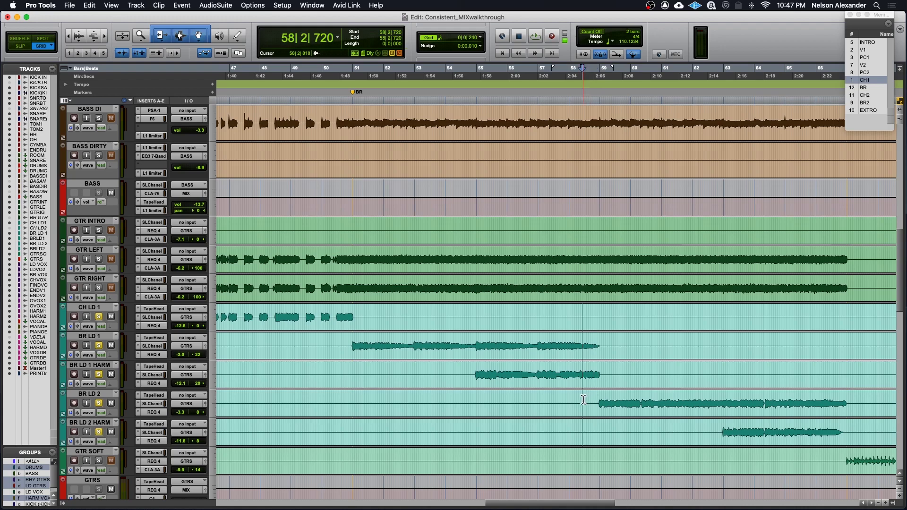
{"action": "left_click", "coordinate": [589, 400]}
{"action": "left_click", "coordinate": [596, 399]}
{"action": "key", "text": "space"}
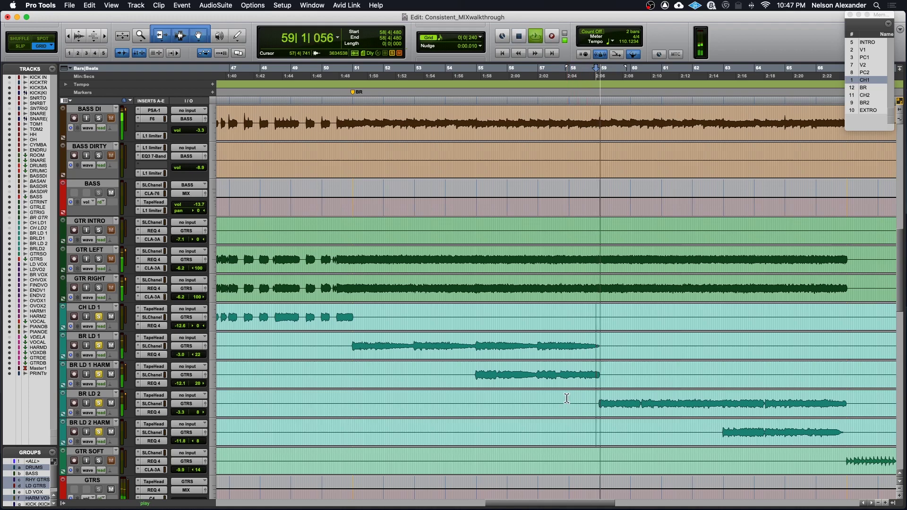
{"action": "key", "text": "space"}
- Clear the lead guitar solos and play the full mix from bar 65 through the end of the BR LD 2 part
{"action": "left_click", "coordinate": [97, 402], "text": "alt"}
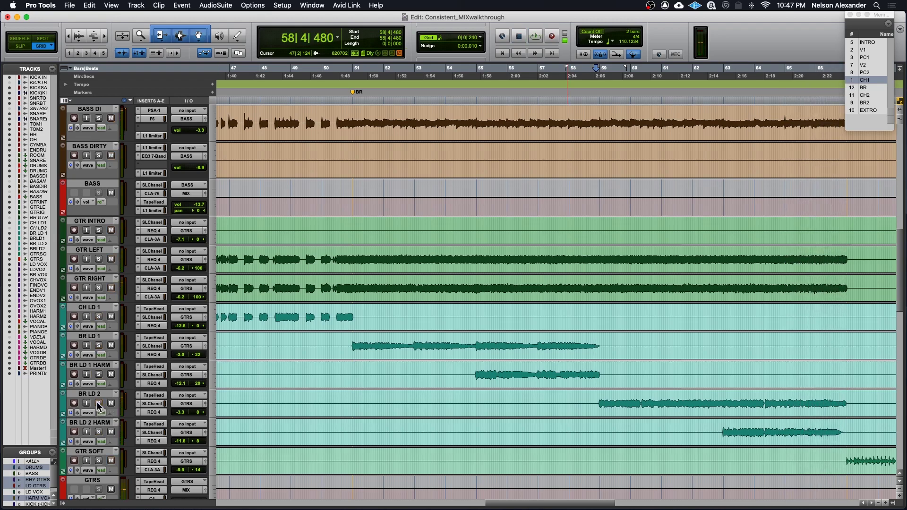
{"action": "left_click", "coordinate": [592, 402]}
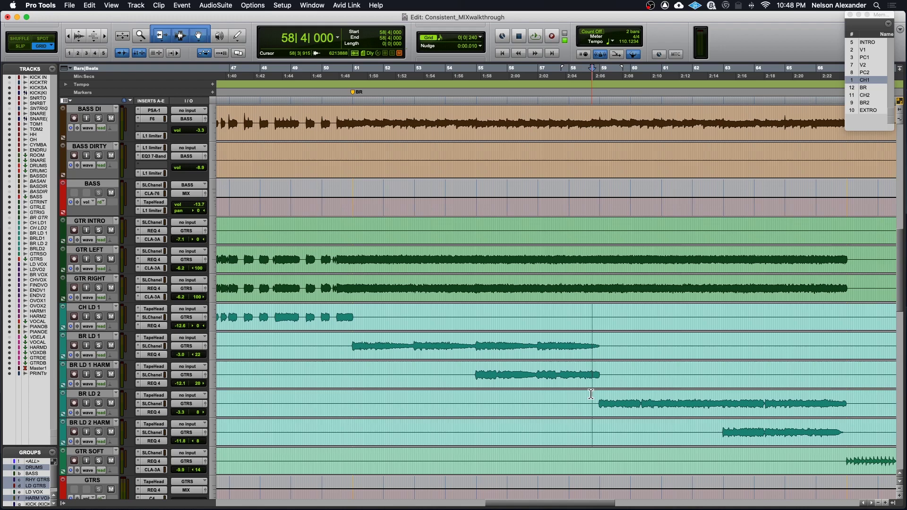
{"action": "scroll", "coordinate": [624, 395], "scroll_direction": "right", "scroll_amount": 5}
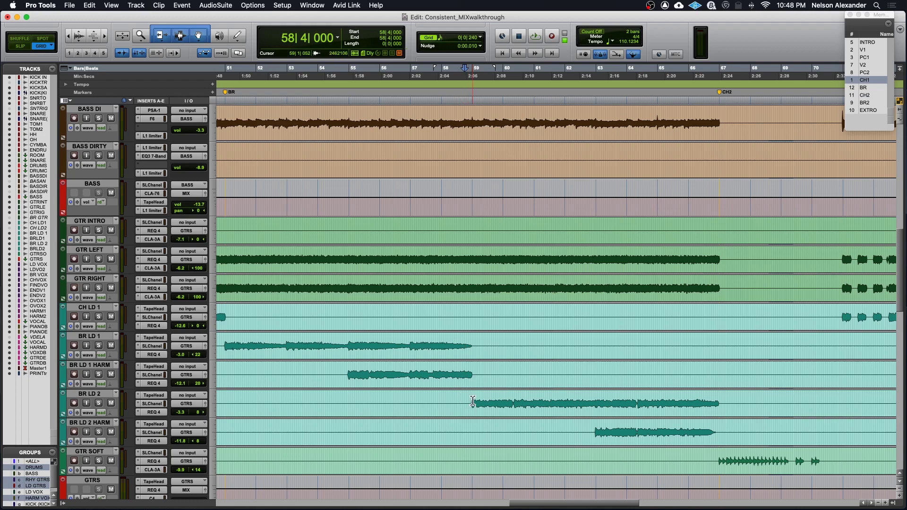
{"action": "left_click", "coordinate": [655, 400]}
{"action": "key", "text": "super+bracketright"}
{"action": "key", "text": "super+bracketright"}
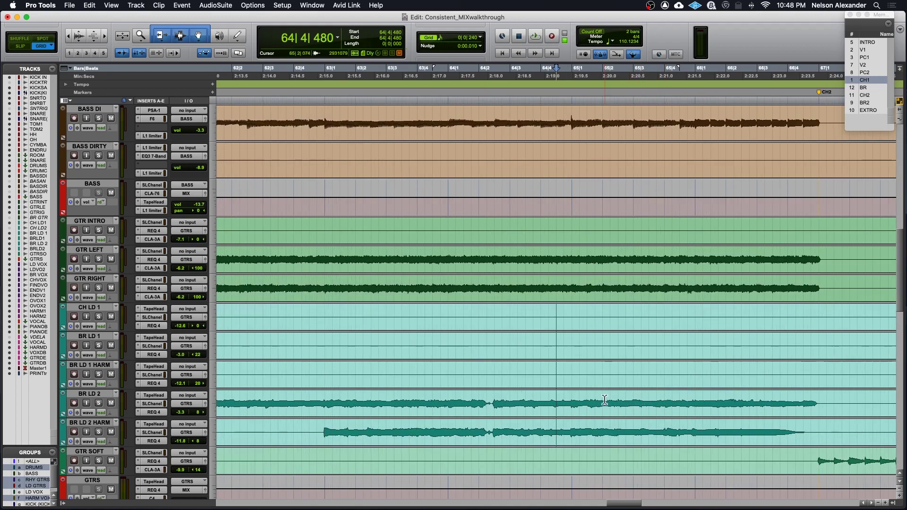
{"action": "left_click", "coordinate": [573, 400]}
{"action": "key", "text": "space"}
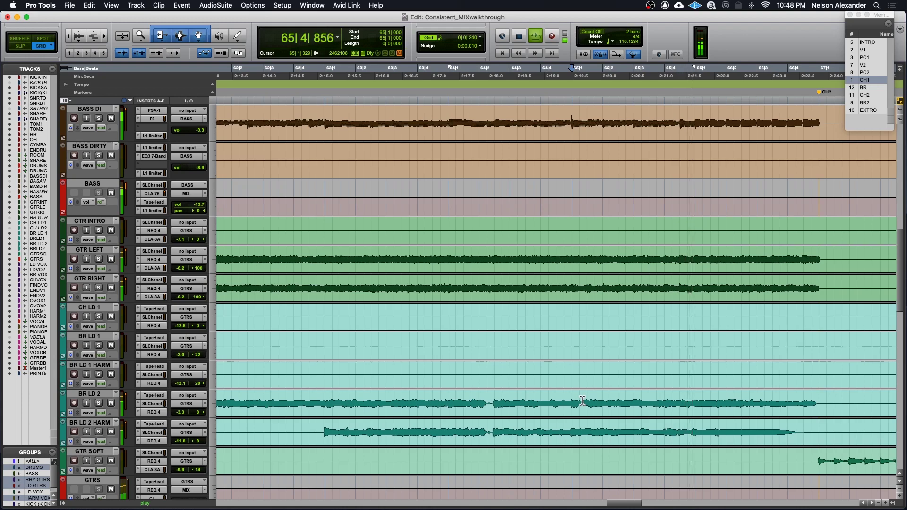
{"action": "key", "text": "super+bracketleft"}
{"action": "key", "text": "super+bracketleft"}
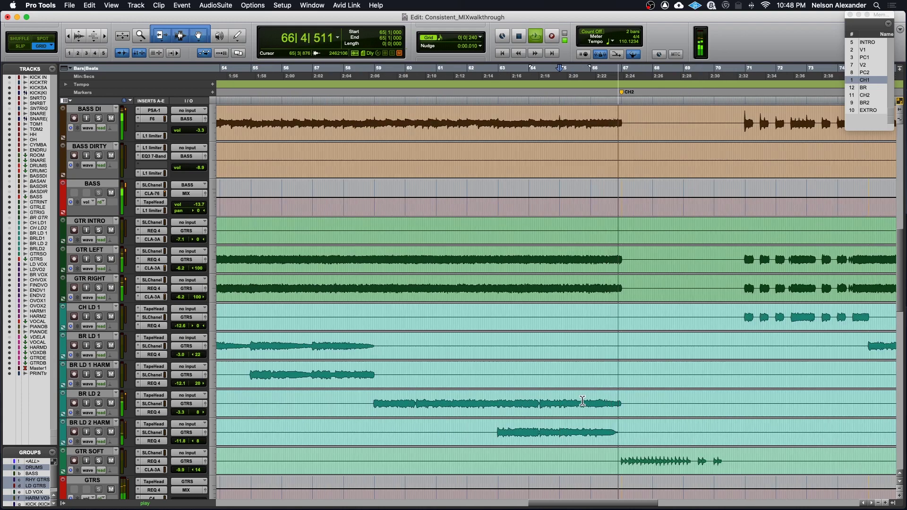
{"action": "key", "text": "space"}
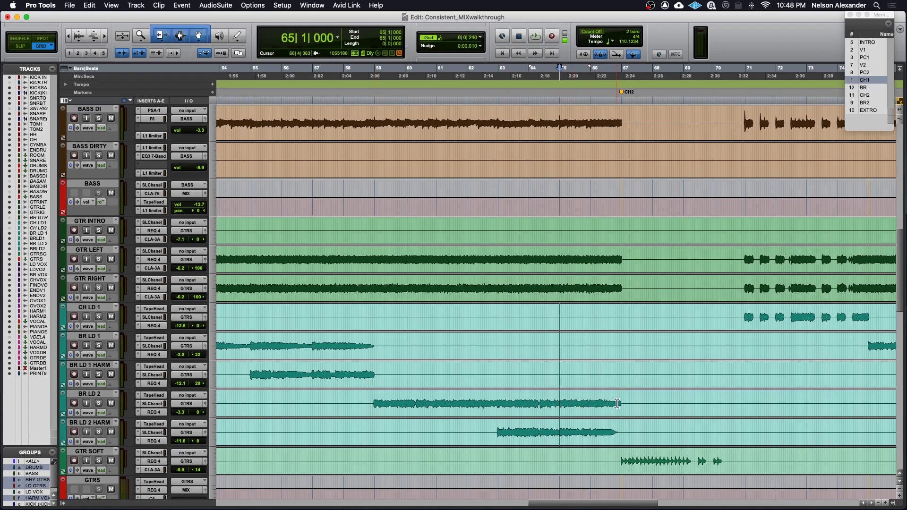
- Examine the sends of BR LD 2 and BR LD 2 HARM in the mixer, close the send window and return to the edit window
{"action": "key", "text": "super+bracketleft"}
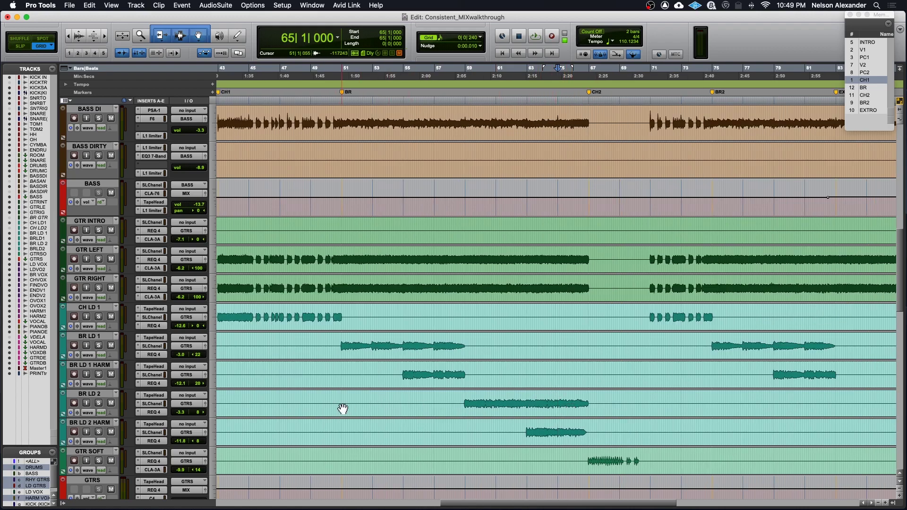
{"action": "key", "text": "super+equal"}
{"action": "scroll", "coordinate": [491, 303], "scroll_direction": "right", "scroll_amount": 4}
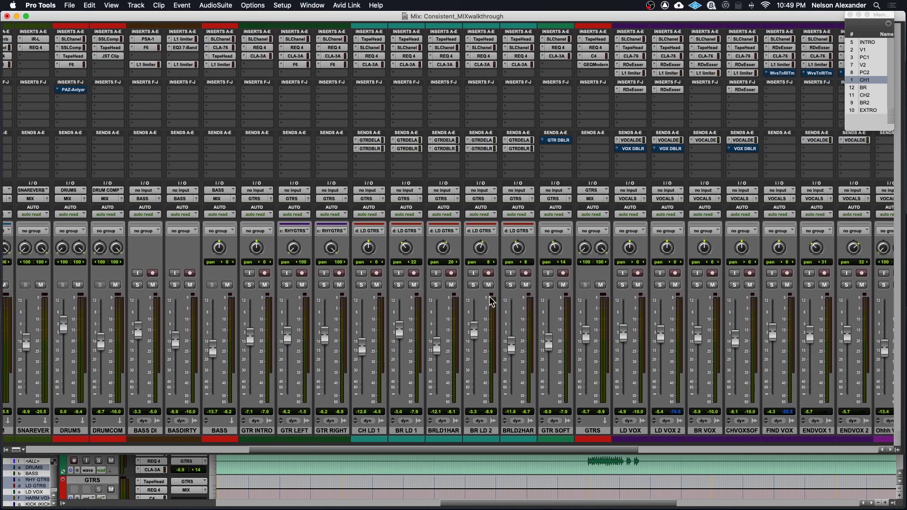
{"action": "left_click", "coordinate": [482, 149]}
{"action": "left_click", "coordinate": [518, 148]}
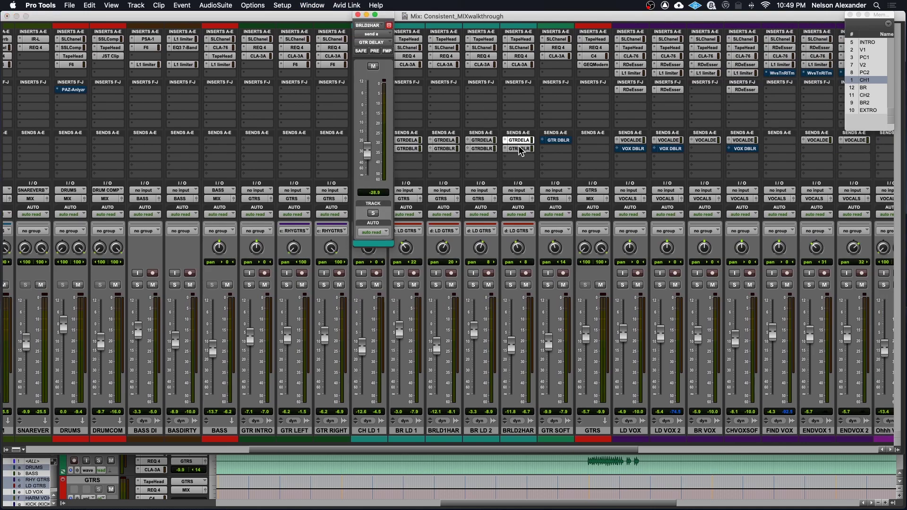
{"action": "left_click", "coordinate": [357, 15]}
{"action": "key", "text": "super+equal"}
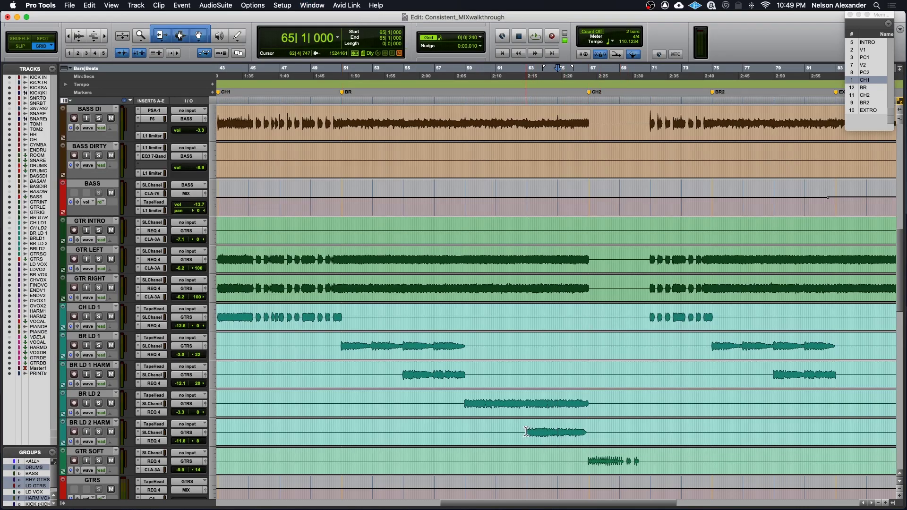
- Solo GTR SOFT, play it from bar 66 just before the CH2 marker, and bring up the mixer
{"action": "scroll", "coordinate": [524, 429], "scroll_direction": "right", "scroll_amount": 3}
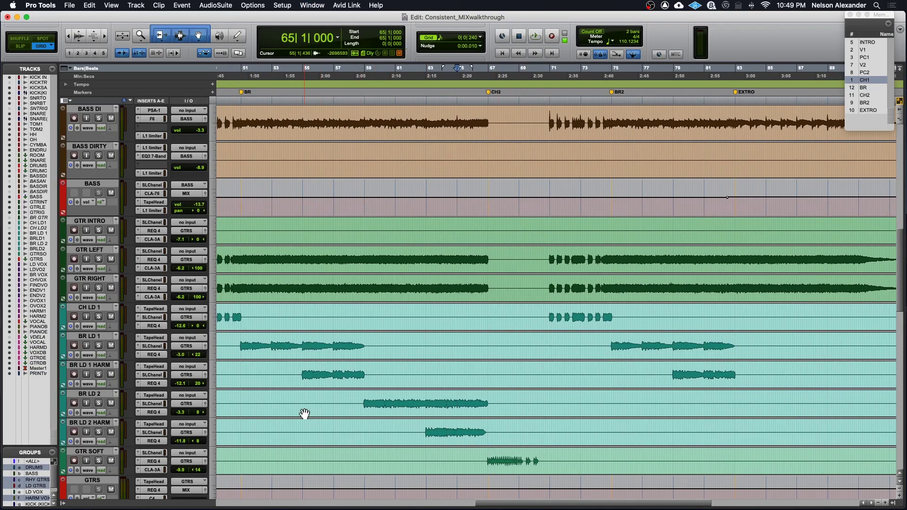
{"action": "scroll", "coordinate": [304, 416], "scroll_direction": "down", "scroll_amount": 1}
{"action": "left_click", "coordinate": [99, 424]}
{"action": "left_click", "coordinate": [485, 422]}
{"action": "key", "text": "space"}
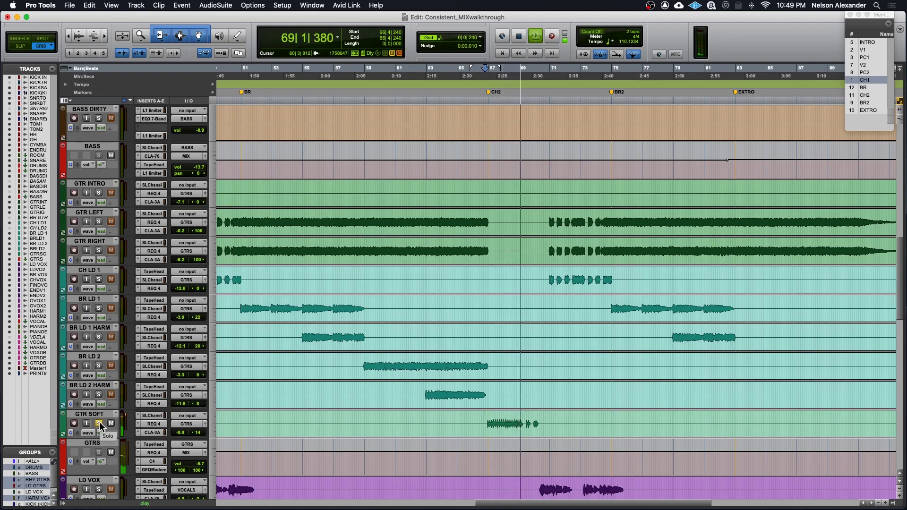
{"action": "key", "text": "space"}
{"action": "key", "text": "super+equal"}
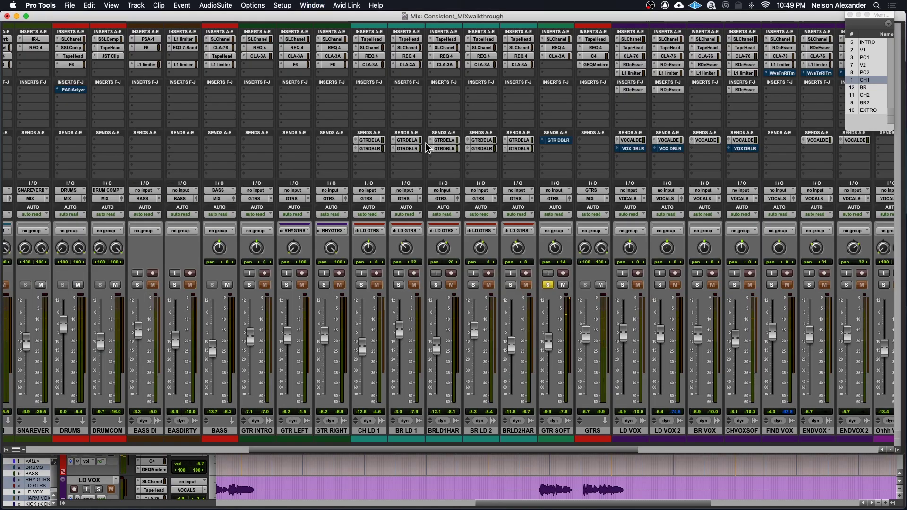
- Examine the SSLChannel and REQ 4 settings on GTR SOFT in the edit window, and close the plugin window
{"action": "key", "text": "super+equal"}
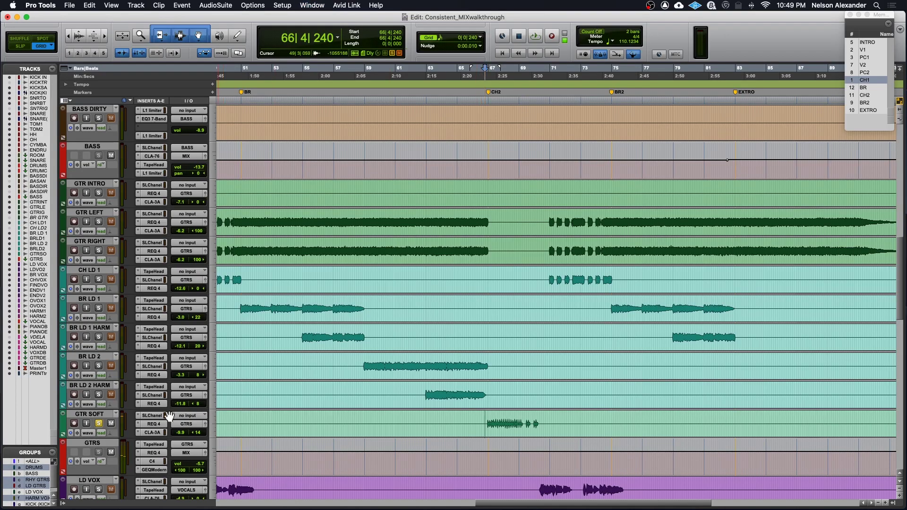
{"action": "left_click", "coordinate": [152, 416]}
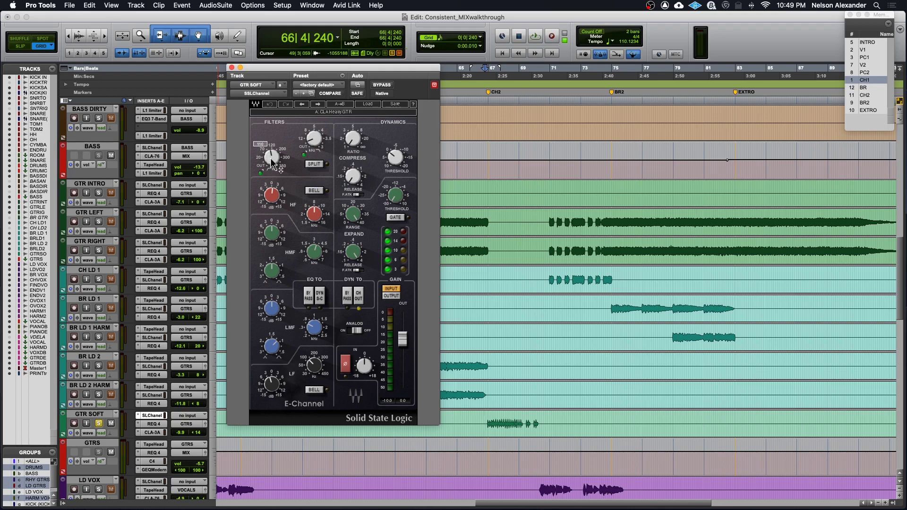
{"action": "left_click", "coordinate": [159, 424]}
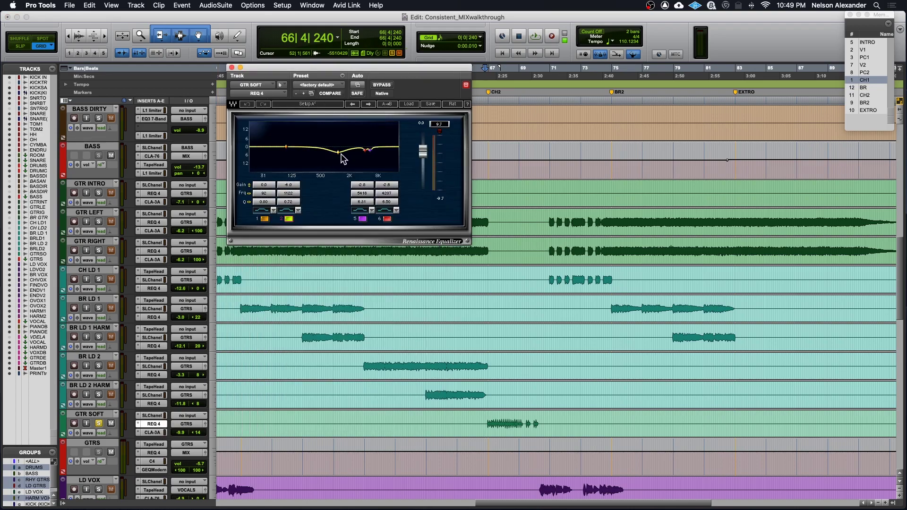
{"action": "left_click", "coordinate": [232, 68]}
{"action": "scroll", "coordinate": [184, 404], "scroll_direction": "down", "scroll_amount": 3}
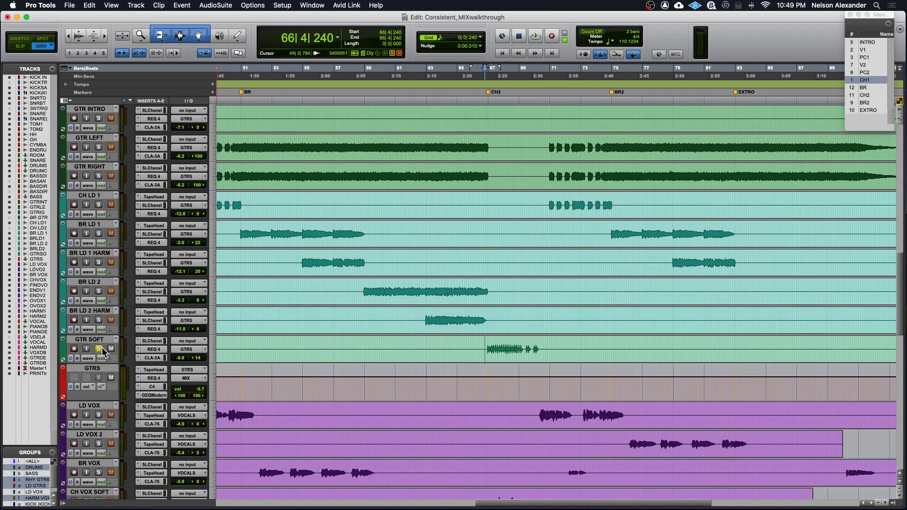
- Clear the GTR SOFT solo and play the full mix from bar 50, just before the BR marker
{"action": "key", "text": "super+bracketleft"}
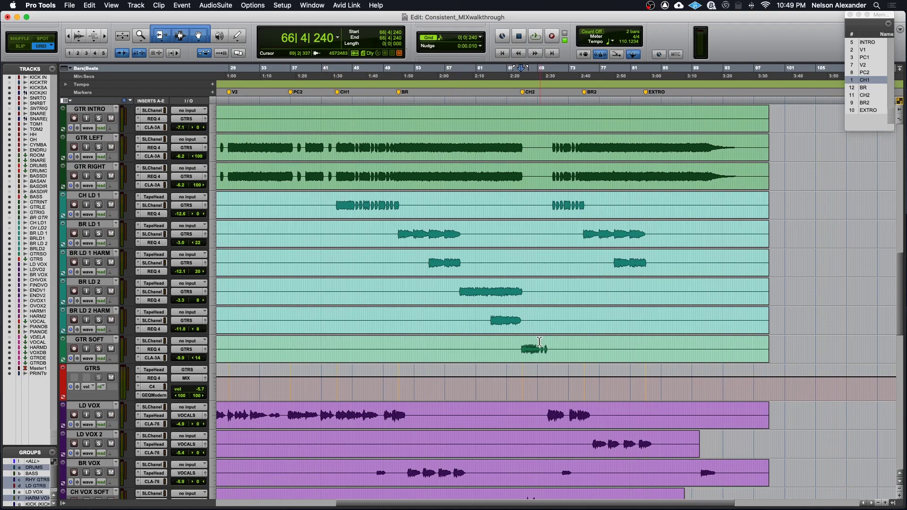
{"action": "scroll", "coordinate": [509, 315], "scroll_direction": "up", "scroll_amount": 3}
{"action": "scroll", "coordinate": [509, 314], "scroll_direction": "left", "scroll_amount": 4}
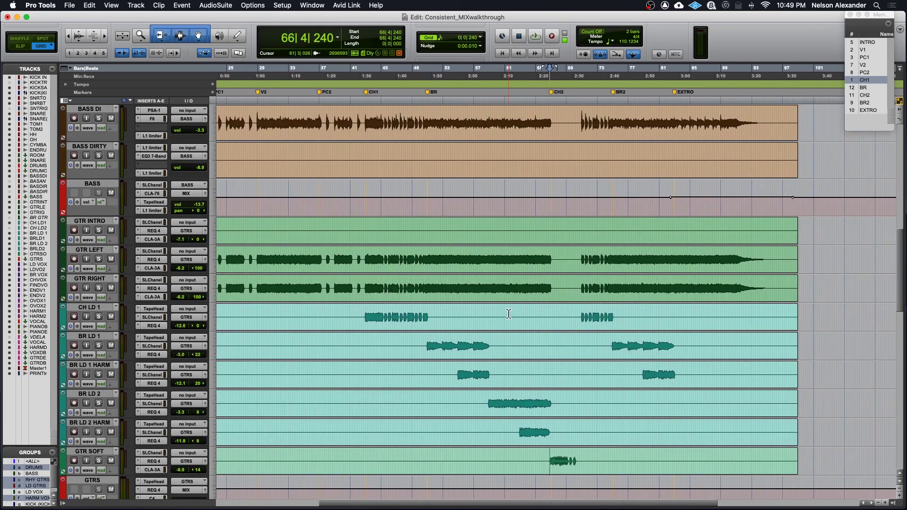
{"action": "scroll", "coordinate": [473, 316], "scroll_direction": "left", "scroll_amount": 5}
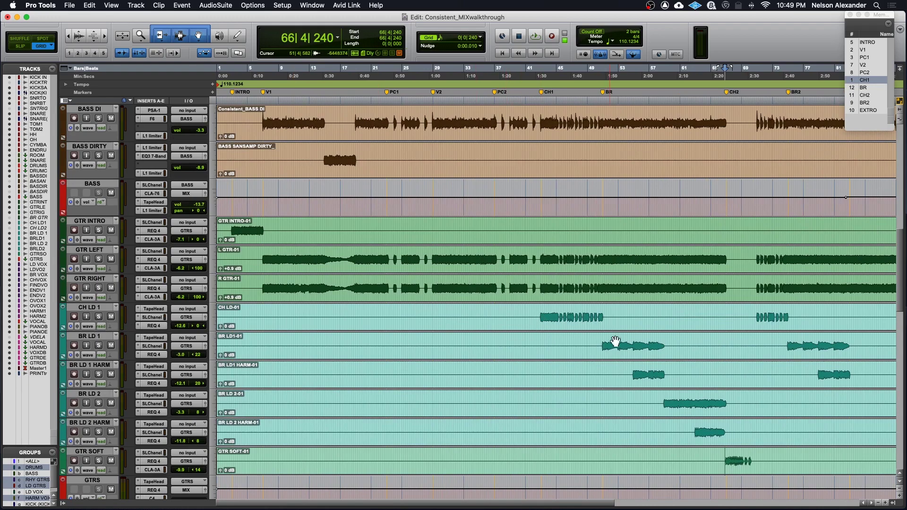
{"action": "scroll", "coordinate": [543, 358], "scroll_direction": "right", "scroll_amount": 2}
{"action": "left_click", "coordinate": [544, 341]}
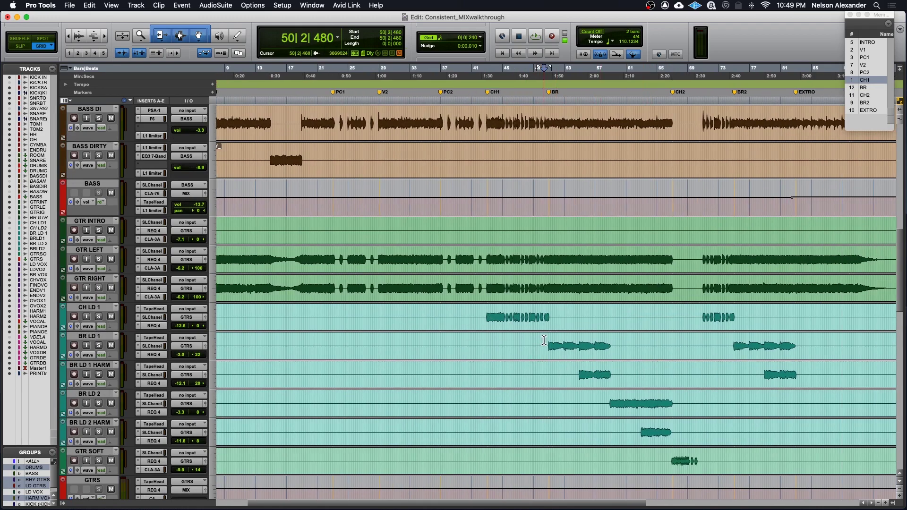
{"action": "key", "text": "space"}
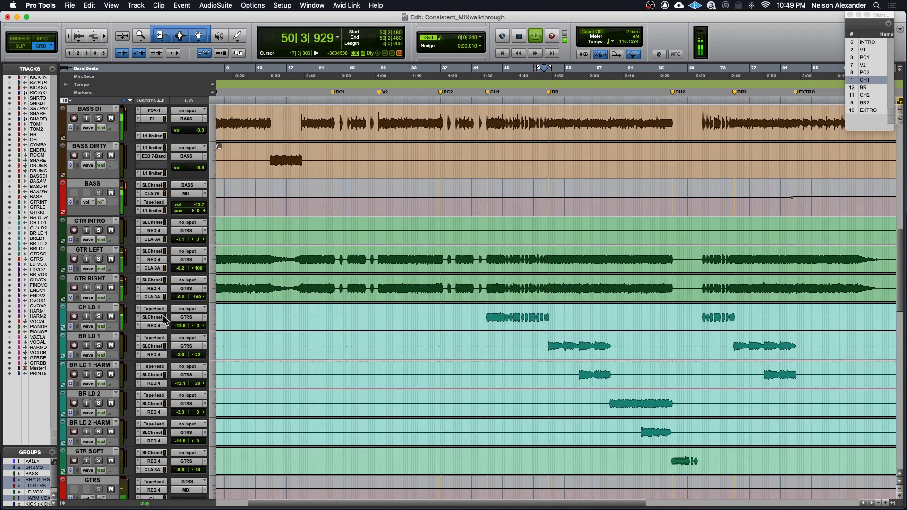
{"action": "key", "text": "super+bracketright"}
{"action": "key", "text": "super+bracketright"}
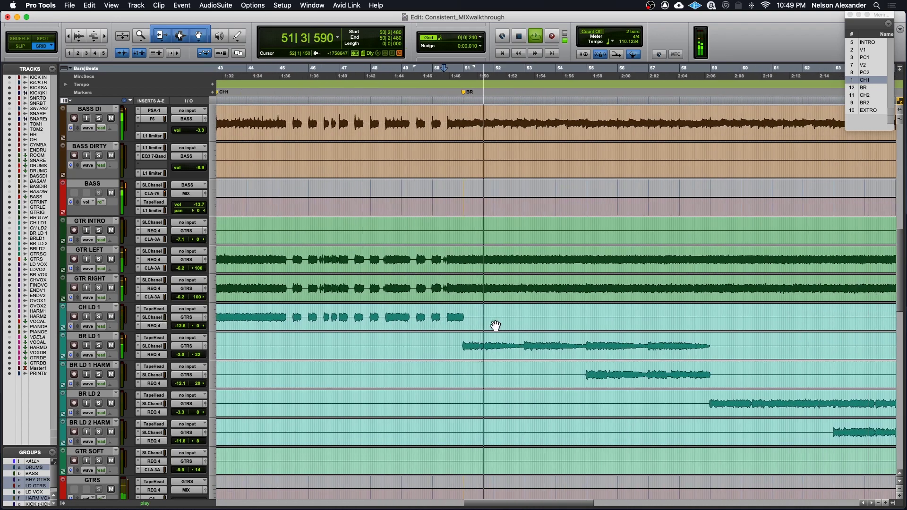
{"action": "scroll", "coordinate": [429, 325], "scroll_direction": "down", "scroll_amount": 2}
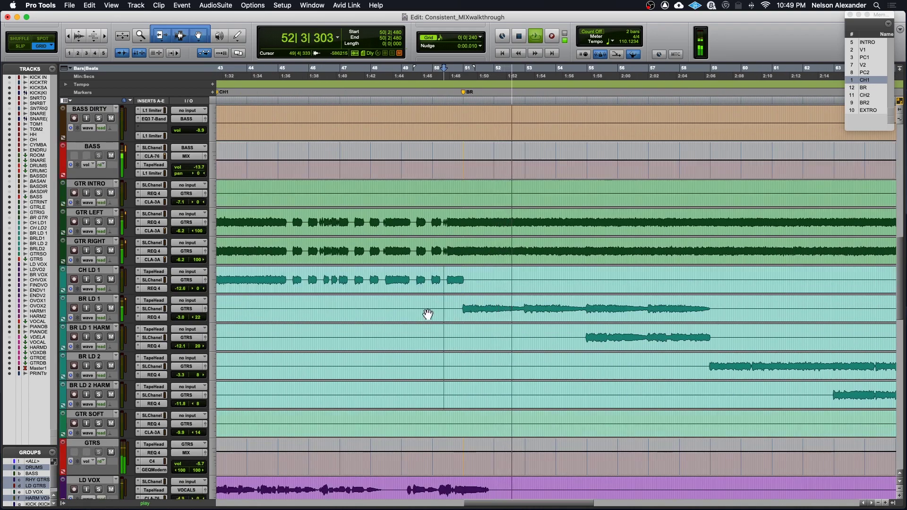
- Solo the lead guitar group during playback, stop playback and clear the group's solos
{"action": "left_click", "coordinate": [99, 308]}
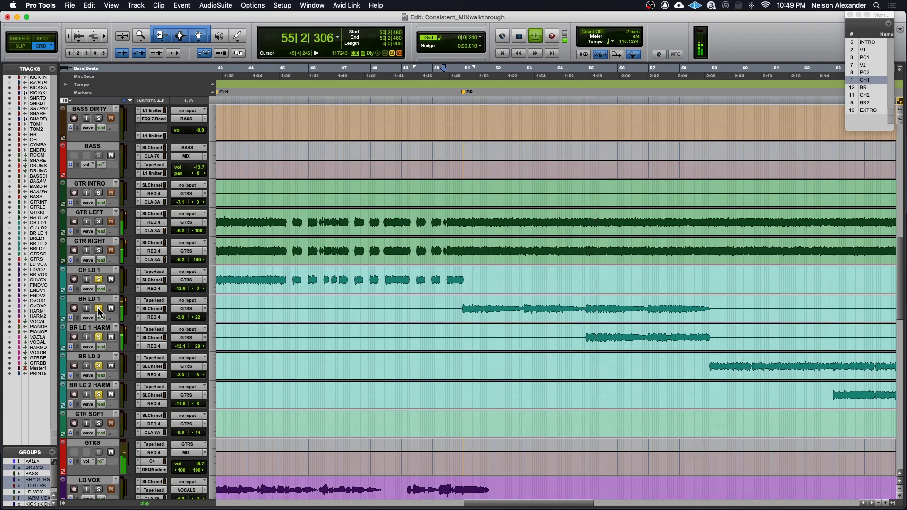
{"action": "key", "text": "space"}
{"action": "left_click", "coordinate": [98, 308]}
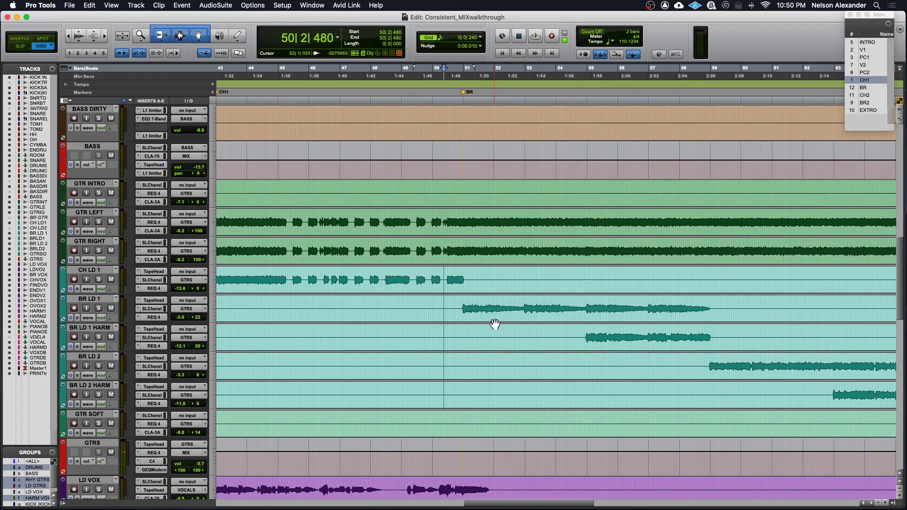
- Solo LD VOX in the mixer and move the playback position to the V1 marker
{"action": "scroll", "coordinate": [495, 324], "scroll_direction": "right", "scroll_amount": 5}
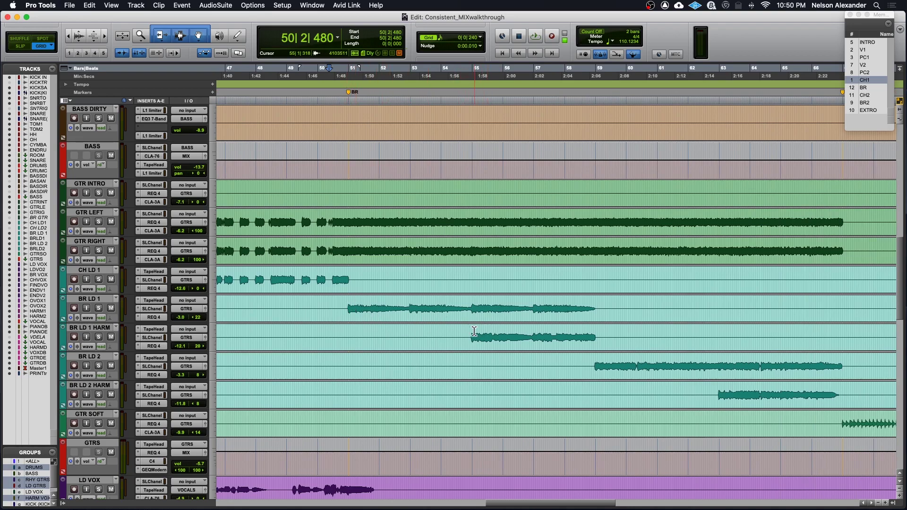
{"action": "scroll", "coordinate": [474, 331], "scroll_direction": "down", "scroll_amount": 5}
{"action": "key", "text": "super+bracketleft"}
{"action": "key", "text": "super+bracketleft"}
{"action": "key", "text": "super+bracketleft"}
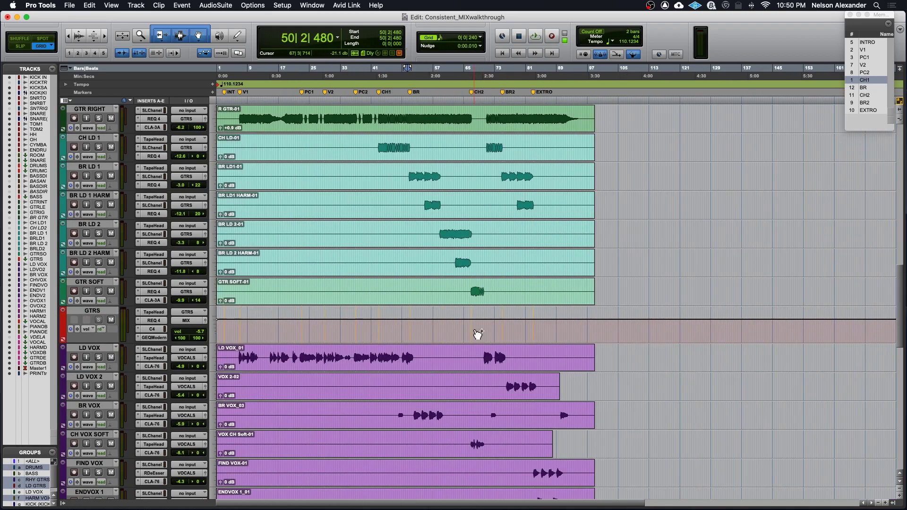
{"action": "key", "text": "super+equal"}
{"action": "left_click", "coordinate": [622, 285]}
{"action": "scroll", "coordinate": [619, 283], "scroll_direction": "right", "scroll_amount": 10}
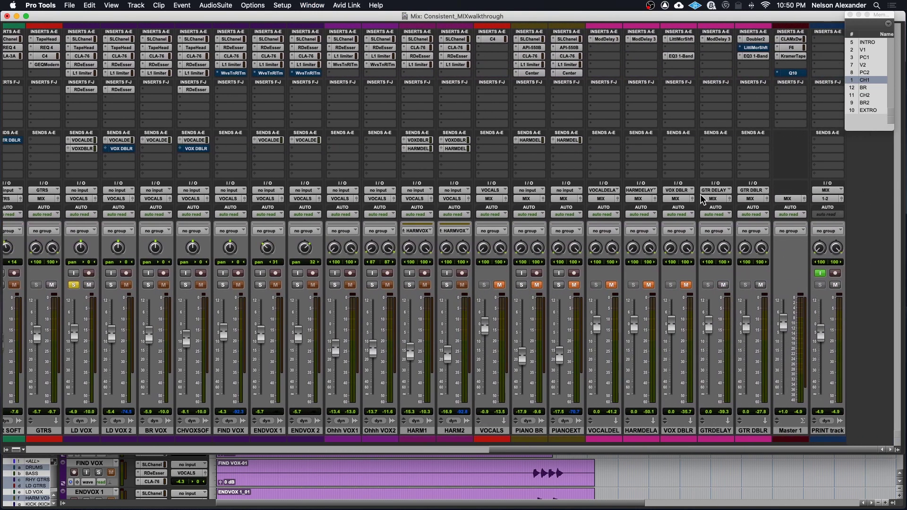
{"action": "left_click", "coordinate": [863, 49]}
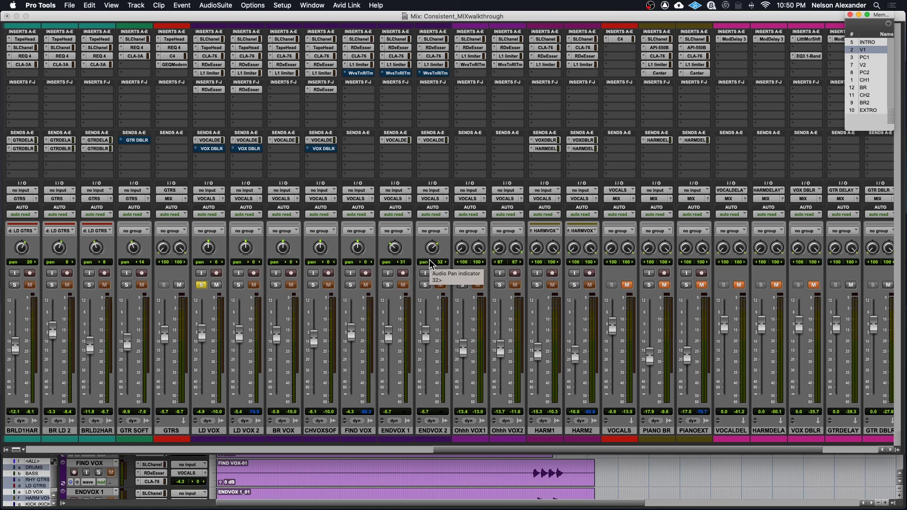
- Unmute VOCALDEL, HARMDELA, VOX DBLR and VOCALS, and play the soloed LD VOX from the first verse
{"action": "scroll", "coordinate": [309, 314], "scroll_direction": "left", "scroll_amount": 3}
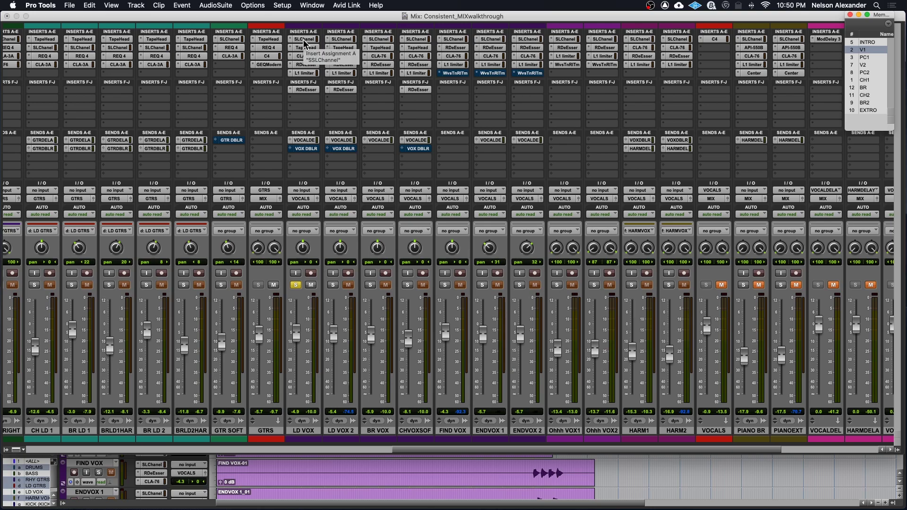
{"action": "scroll", "coordinate": [819, 324], "scroll_direction": "right", "scroll_amount": 1}
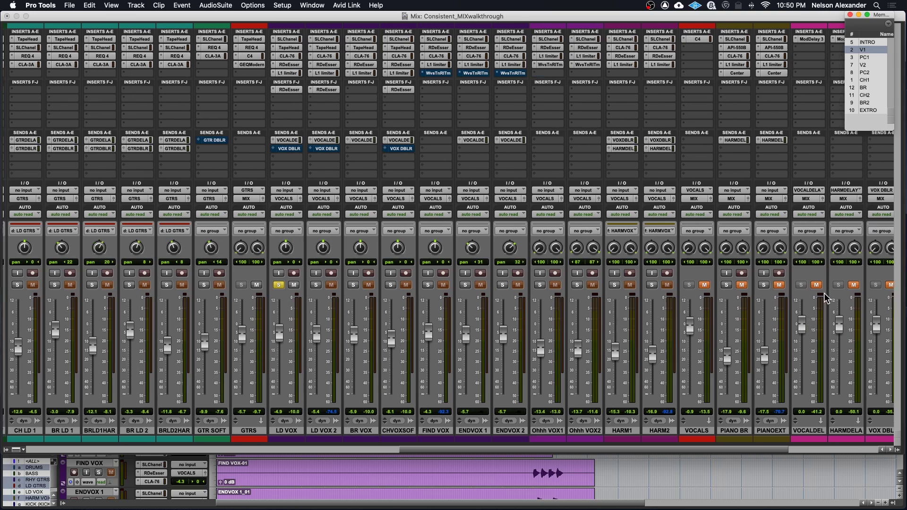
{"action": "left_click", "coordinate": [817, 284]}
{"action": "left_click", "coordinate": [854, 285]}
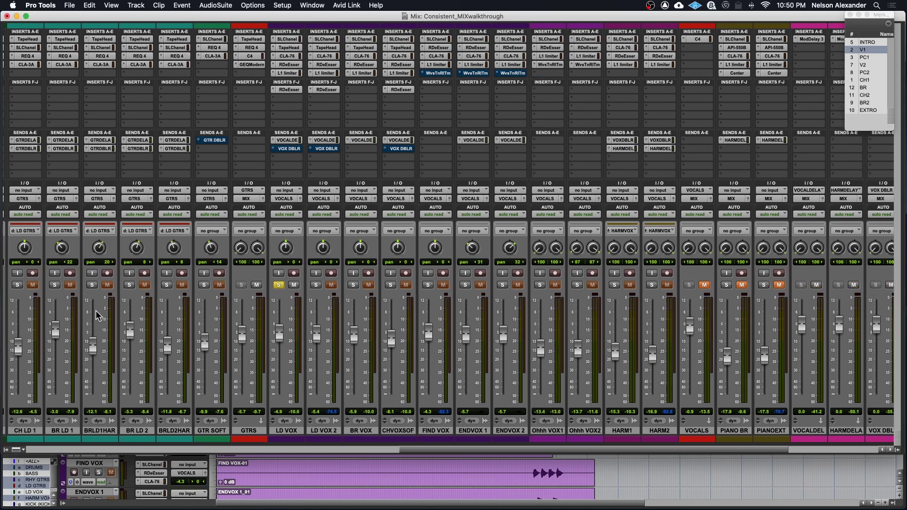
{"action": "key", "text": "space"}
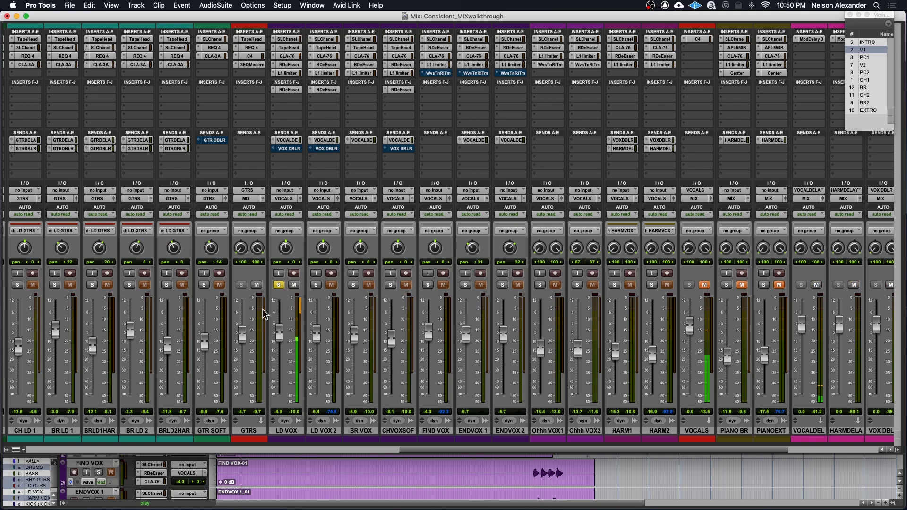
{"action": "scroll", "coordinate": [364, 314], "scroll_direction": "right", "scroll_amount": 2}
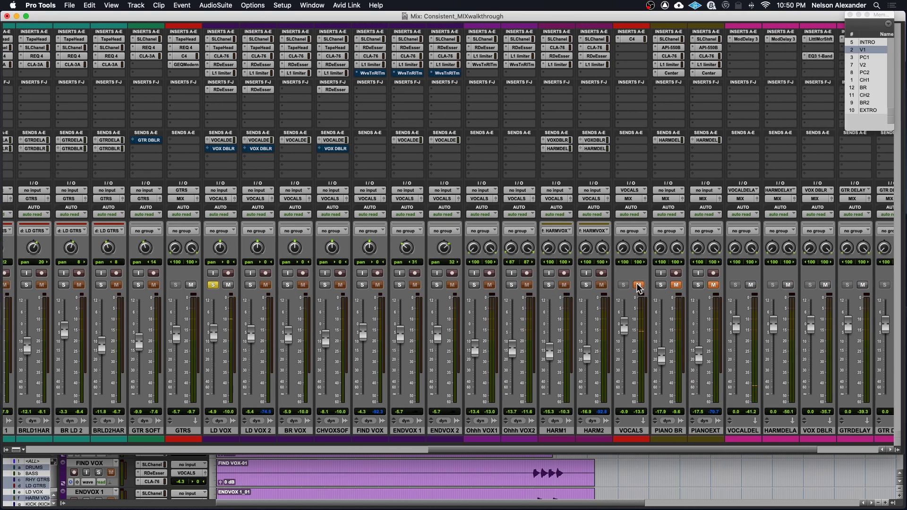
{"action": "key", "text": "space"}
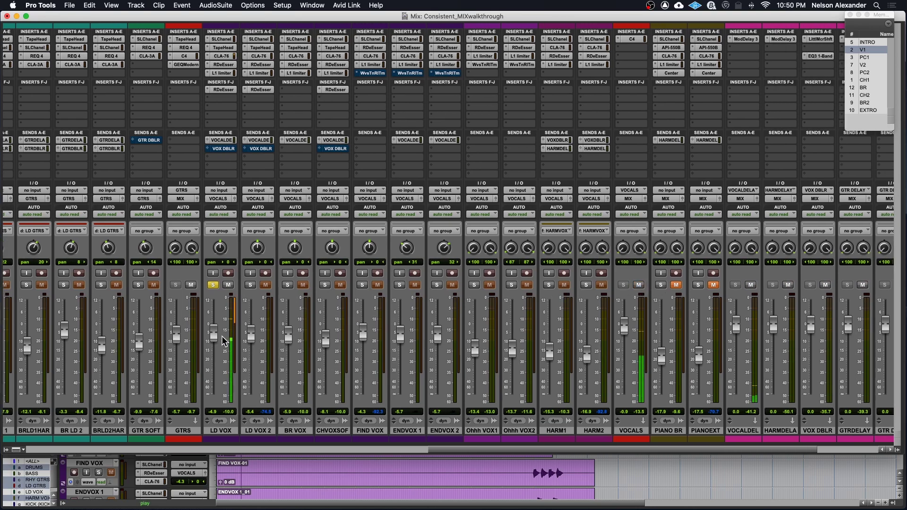
- Set the playback start just before the first LD VOX phrase, ahead of bar 7, and replay the vocal
{"action": "key", "text": "super+equal"}
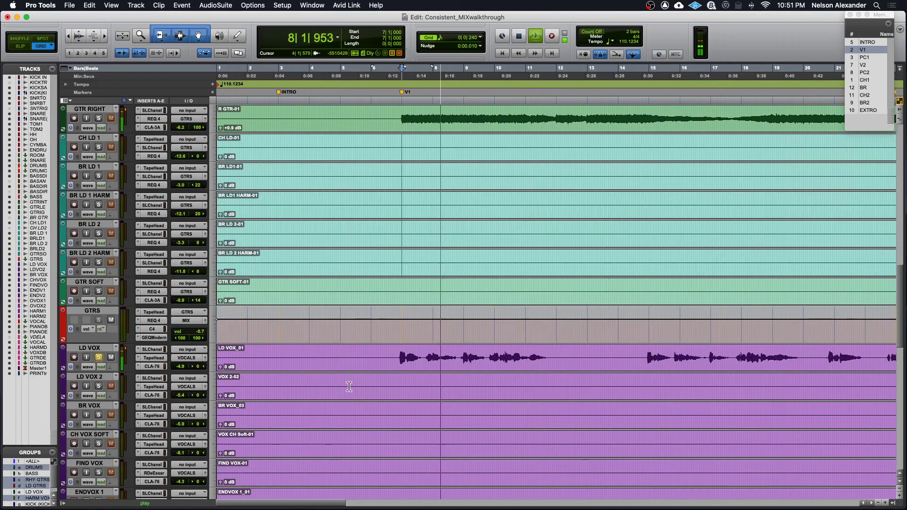
{"action": "left_click", "coordinate": [400, 356]}
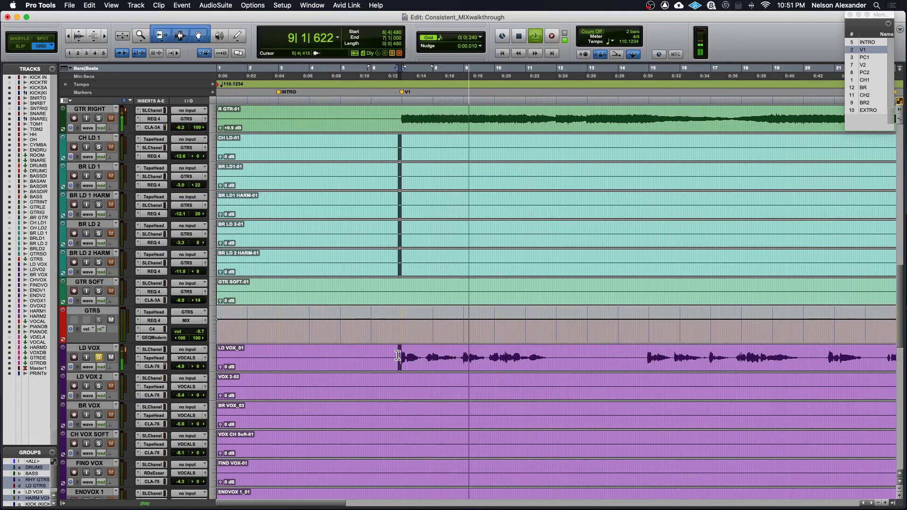
{"action": "key", "text": "super+equal"}
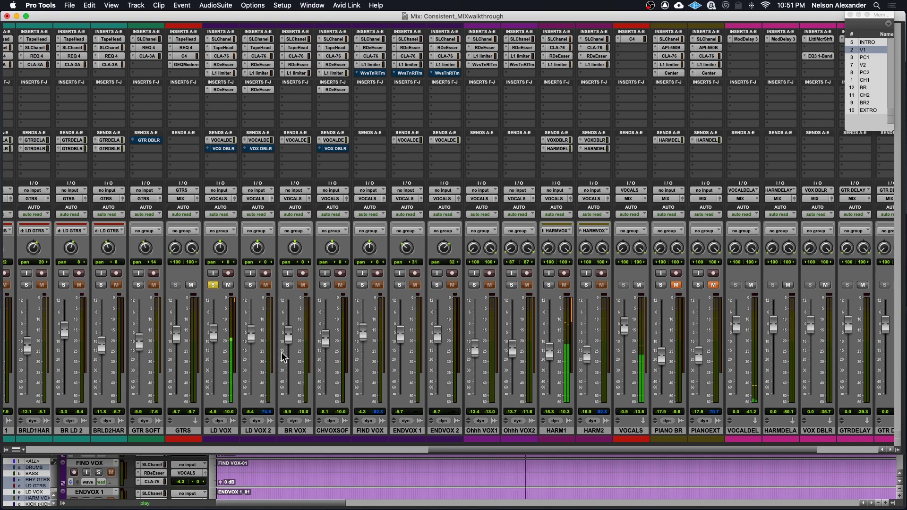
{"action": "key", "text": "space"}
{"action": "key", "text": "space"}
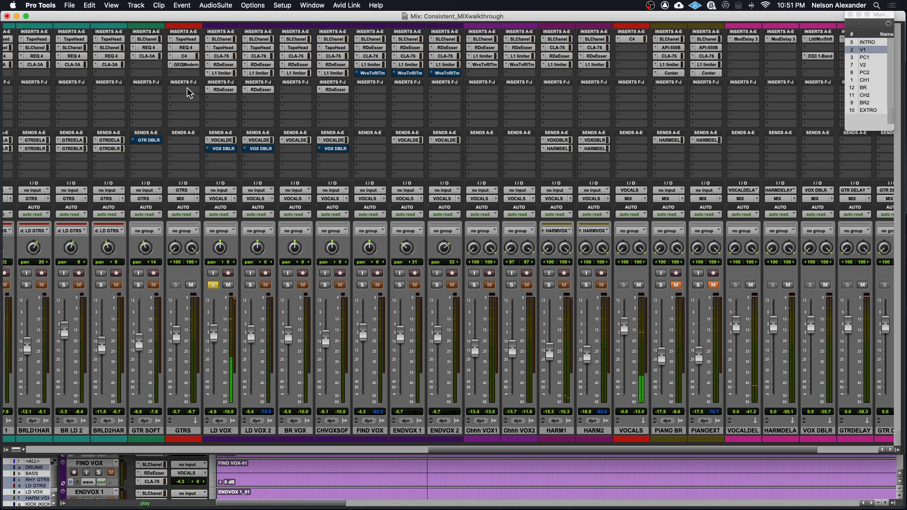
- Examine the SSLChannel, TapeHead and CLA-76 settings on LD VOX, audition the compressor and close the plugin window
{"action": "left_click", "coordinate": [219, 39]}
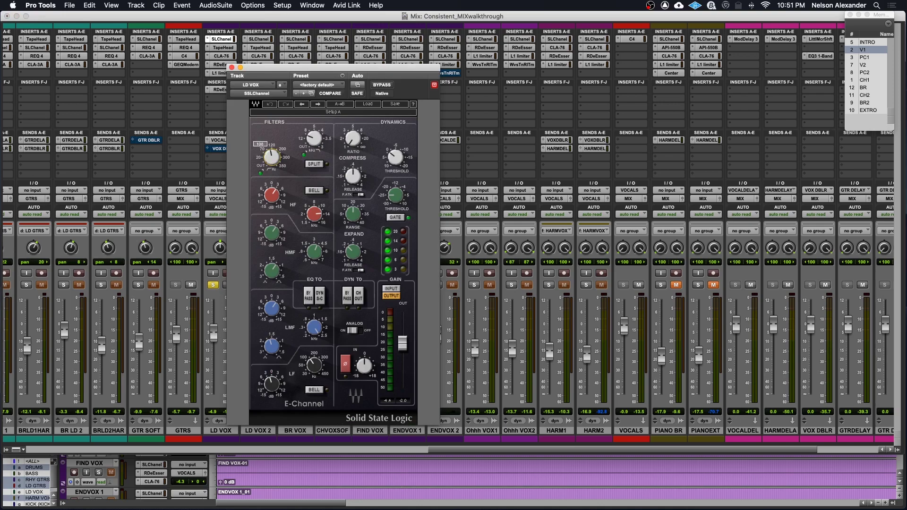
{"action": "left_click_drag", "start_coordinate": [271, 194], "coordinate": [272, 191]}
{"action": "left_click_drag", "start_coordinate": [271, 232], "coordinate": [272, 231]}
{"action": "left_click_drag", "start_coordinate": [272, 309], "coordinate": [272, 307]}
{"action": "left_click", "coordinate": [224, 49]}
{"action": "left_click", "coordinate": [221, 57]}
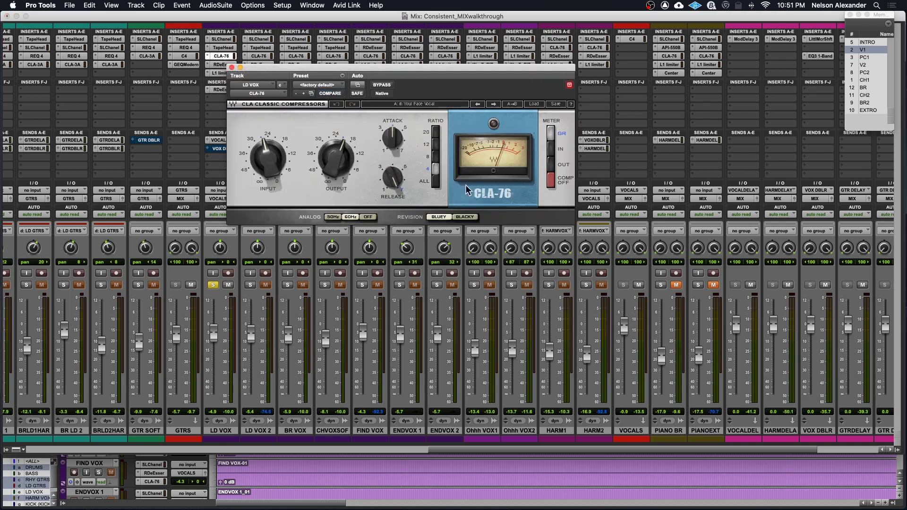
{"action": "key", "text": "space"}
{"action": "left_click", "coordinate": [231, 67]}
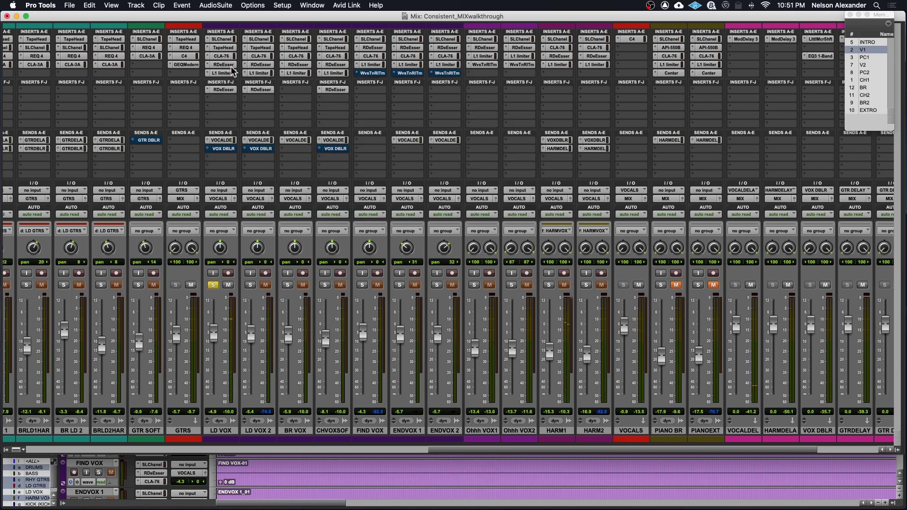
- Open the RDeEsser that follows the CLA-76 on LD VOX and examine it while the vocal plays
{"action": "key", "text": "super+equal"}
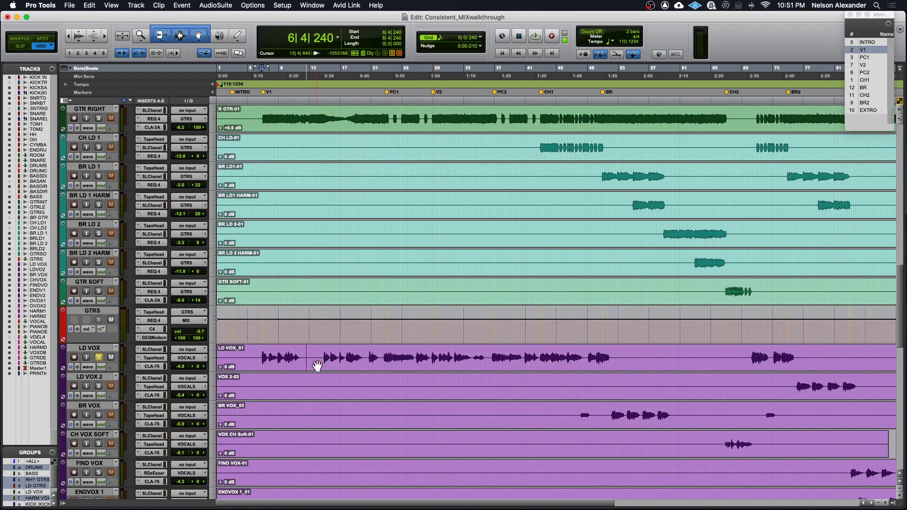
{"action": "key", "text": "super+bracketright"}
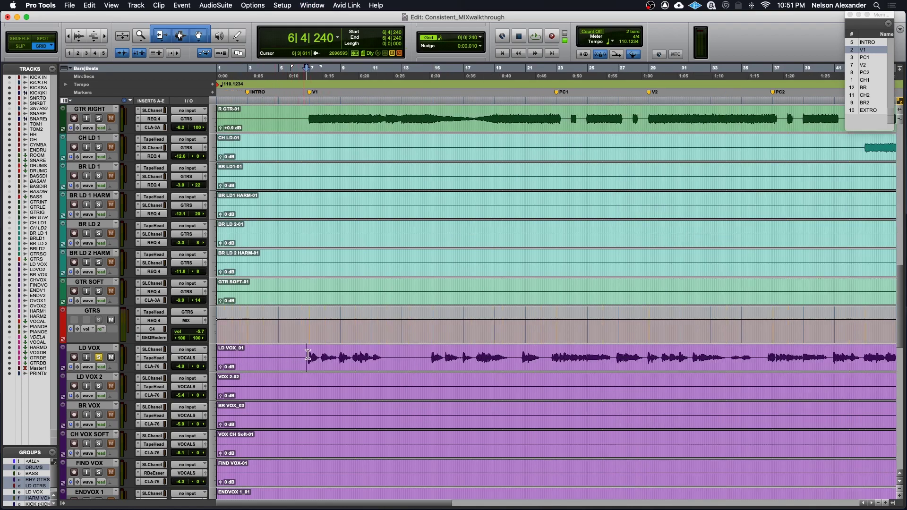
{"action": "key", "text": "super+bracketleft"}
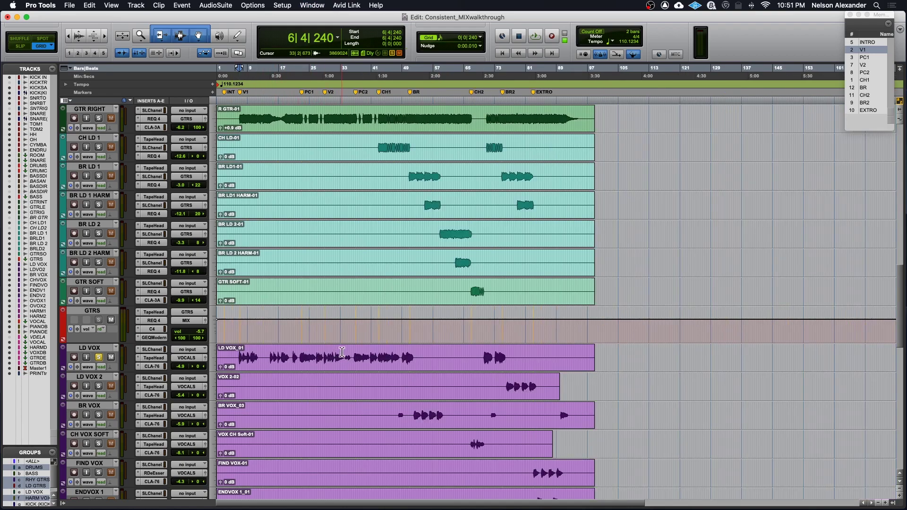
{"action": "key", "text": "super+equal"}
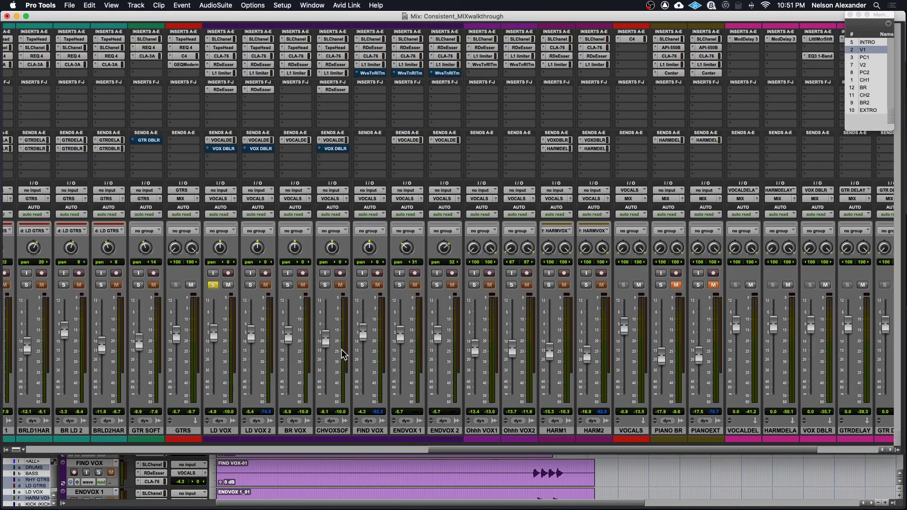
{"action": "left_click", "coordinate": [223, 65]}
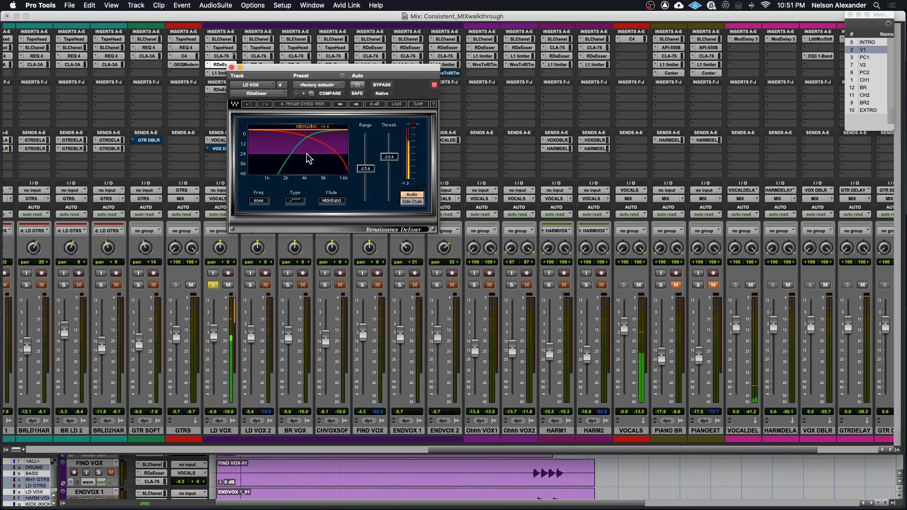
- Open the L1 limiter on LD VOX, examine it while the vocal plays, and close the plugin window
{"action": "left_click", "coordinate": [220, 75]}
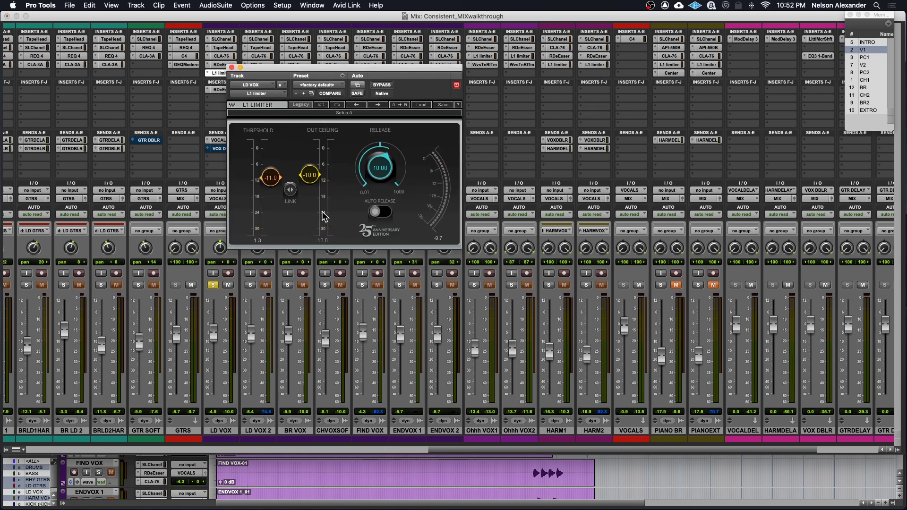
{"action": "key", "text": "space"}
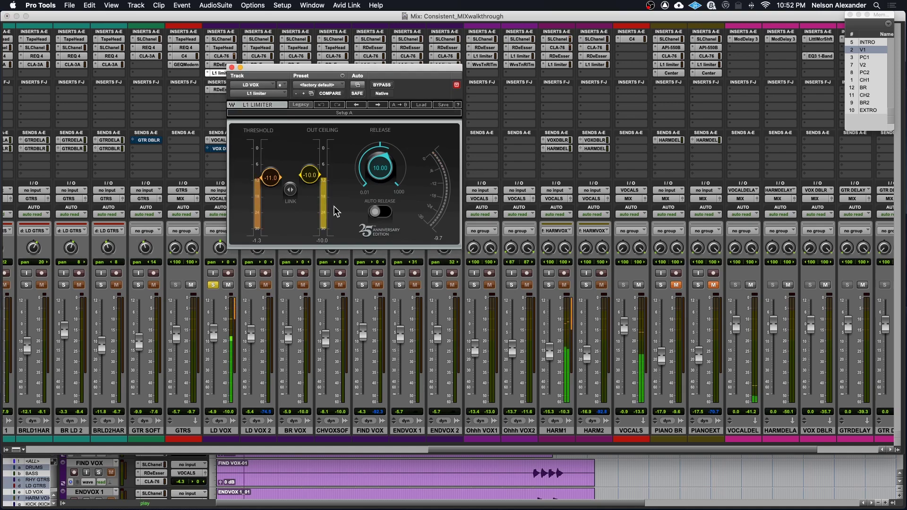
{"action": "key", "text": "space"}
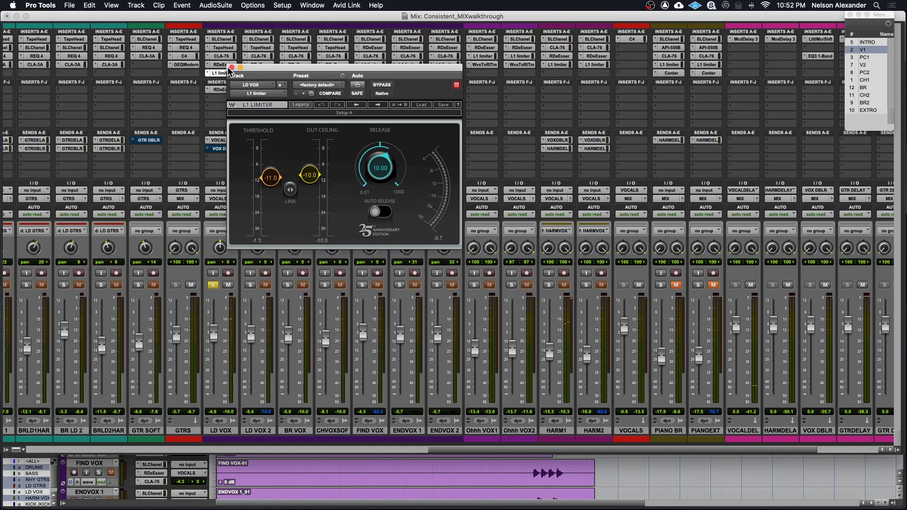
{"action": "left_click", "coordinate": [232, 68]}
- Open the second RDeEsser at the end of the LD VOX chain, examine it during playback and close it
{"action": "scroll", "coordinate": [229, 87], "scroll_direction": "left", "scroll_amount": 1}
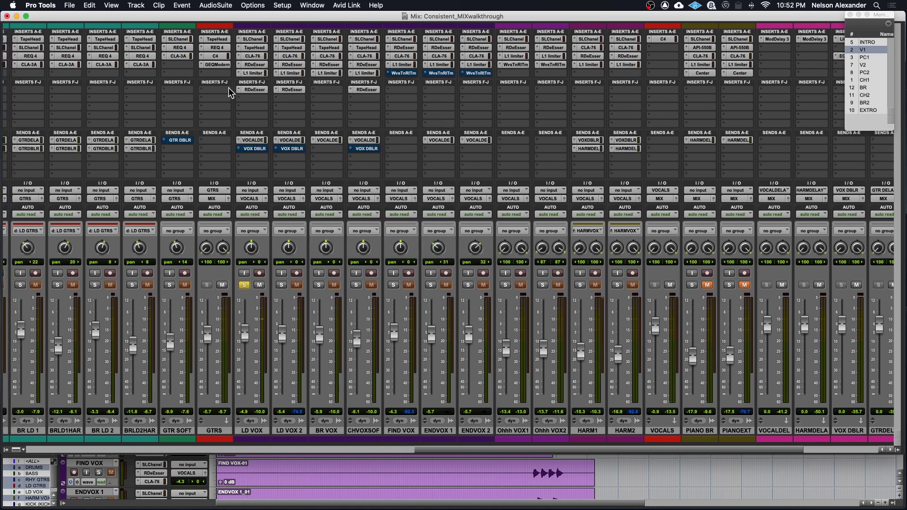
{"action": "left_click", "coordinate": [268, 90]}
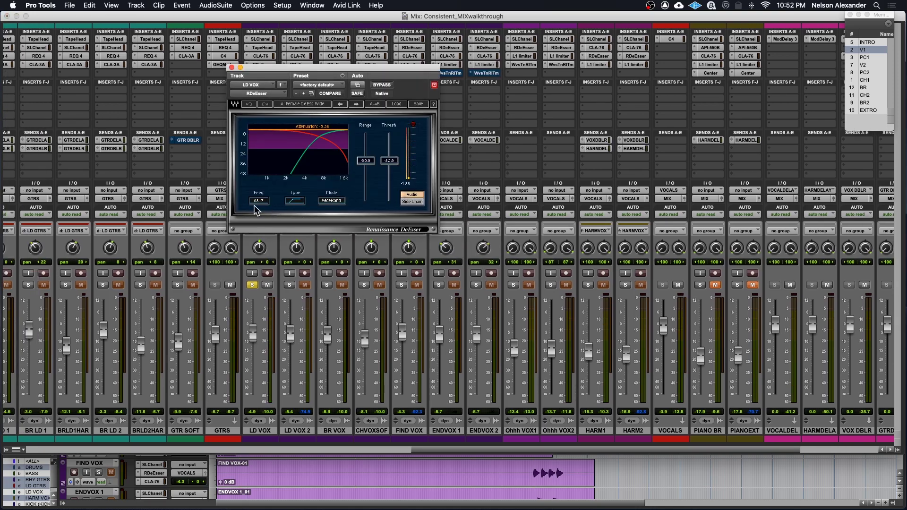
{"action": "key", "text": "space"}
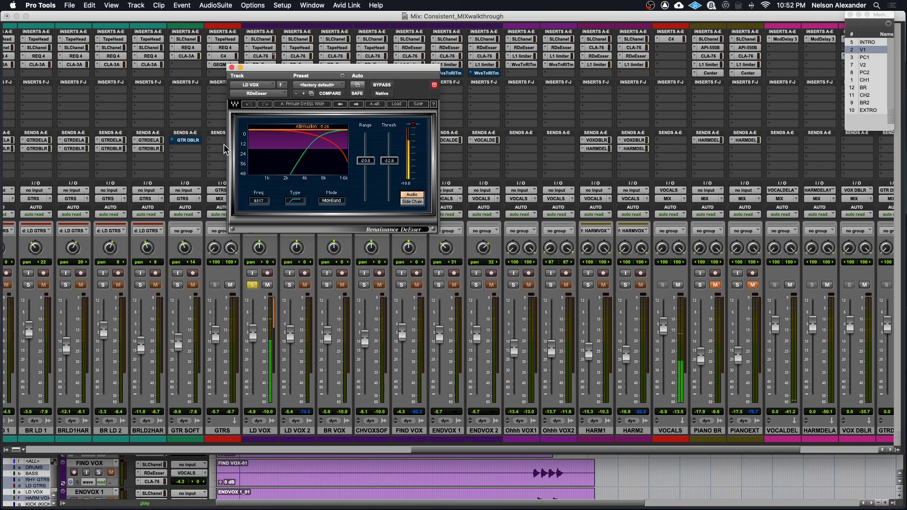
{"action": "left_click", "coordinate": [231, 68]}
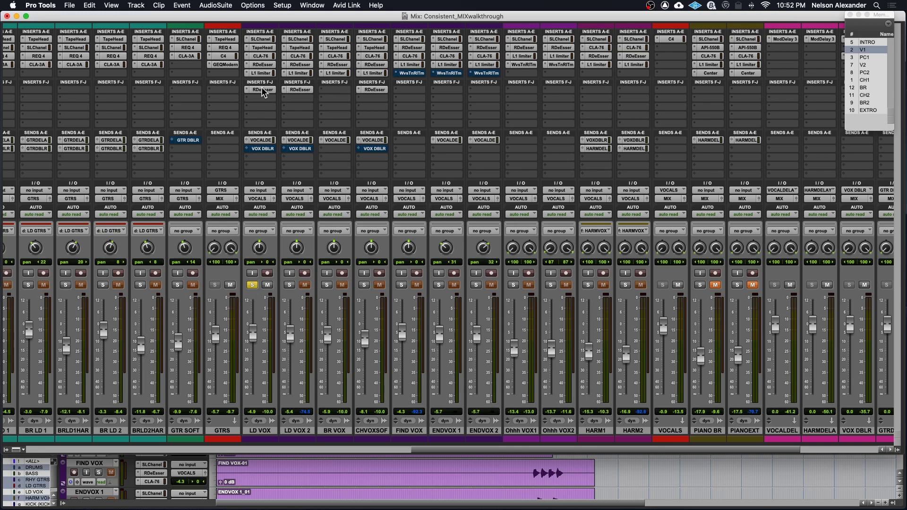
- Examine the LD VOX send to VOCAL DELAY and the Mod Delay III on VOCALDEL, close both windows and replay the vocal
{"action": "scroll", "coordinate": [263, 167], "scroll_direction": "left", "scroll_amount": 2}
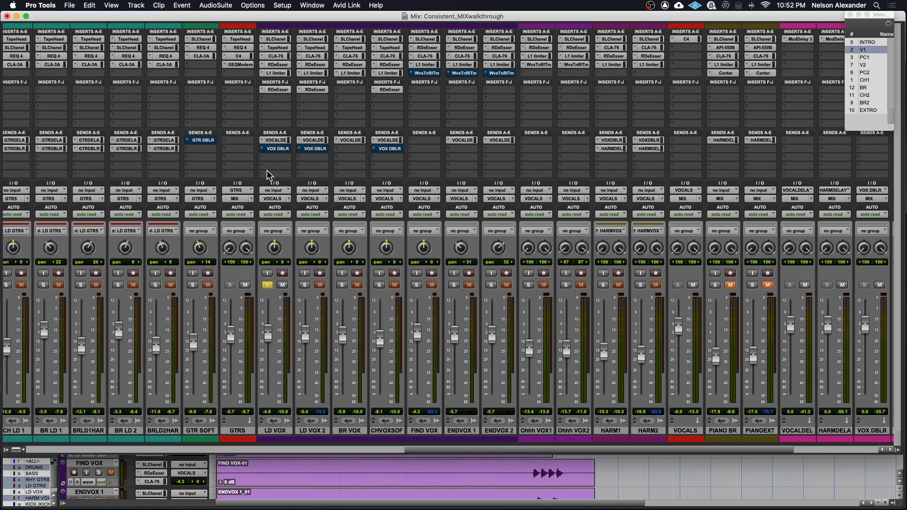
{"action": "key", "text": "super+equal"}
{"action": "key", "text": "super+equal"}
{"action": "left_click", "coordinate": [278, 140]}
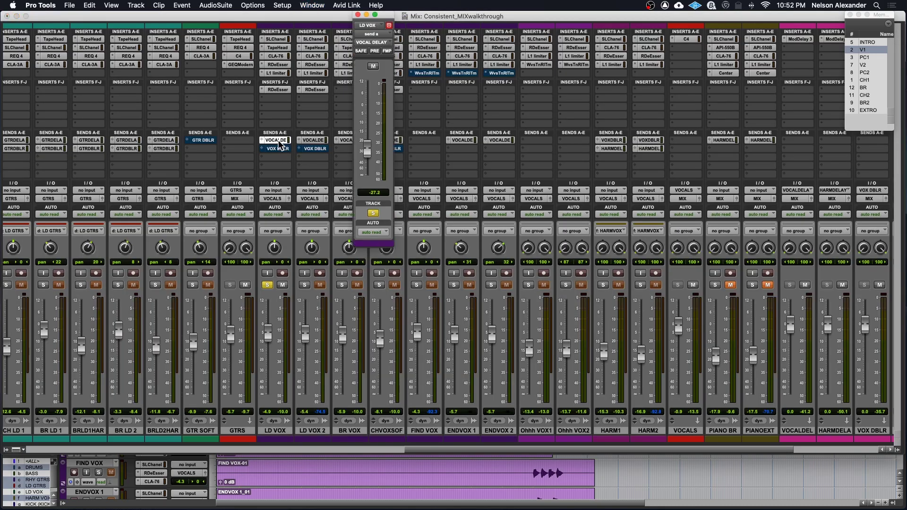
{"action": "scroll", "coordinate": [504, 179], "scroll_direction": "right", "scroll_amount": 10}
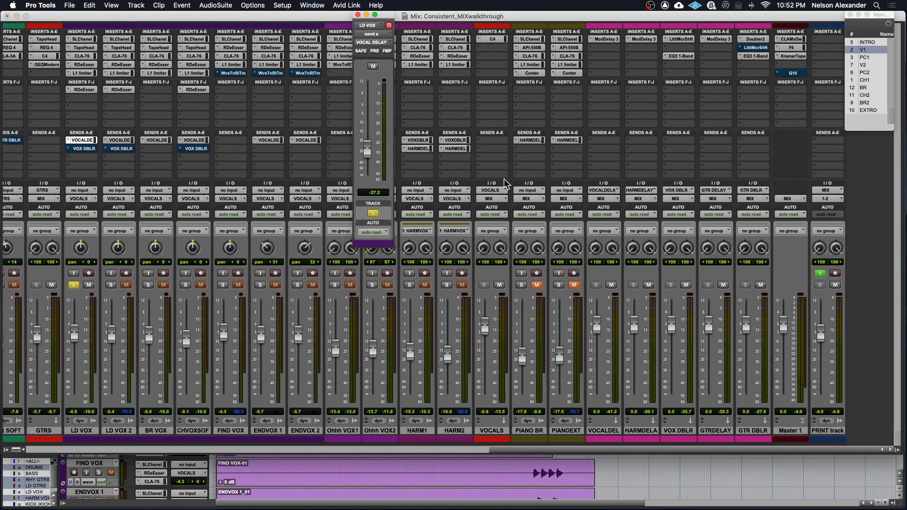
{"action": "left_click", "coordinate": [605, 42]}
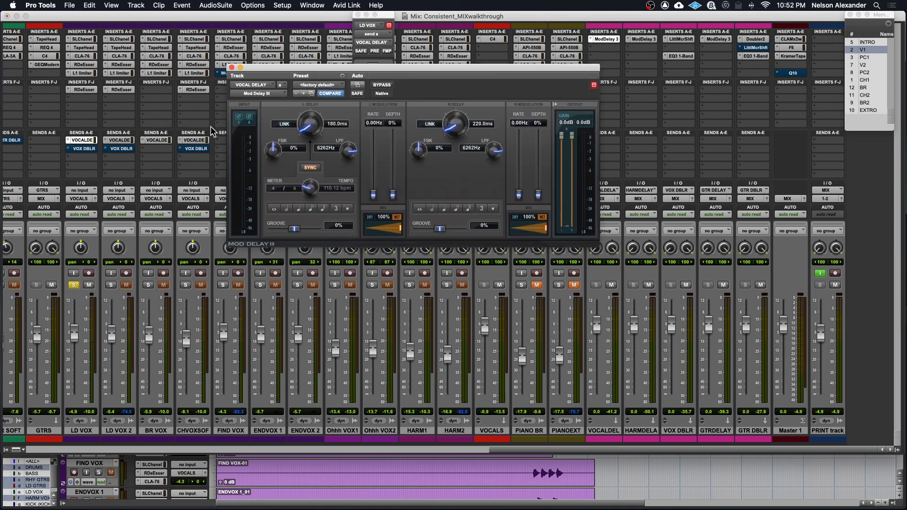
{"action": "left_click", "coordinate": [232, 68]}
{"action": "left_click", "coordinate": [357, 16]}
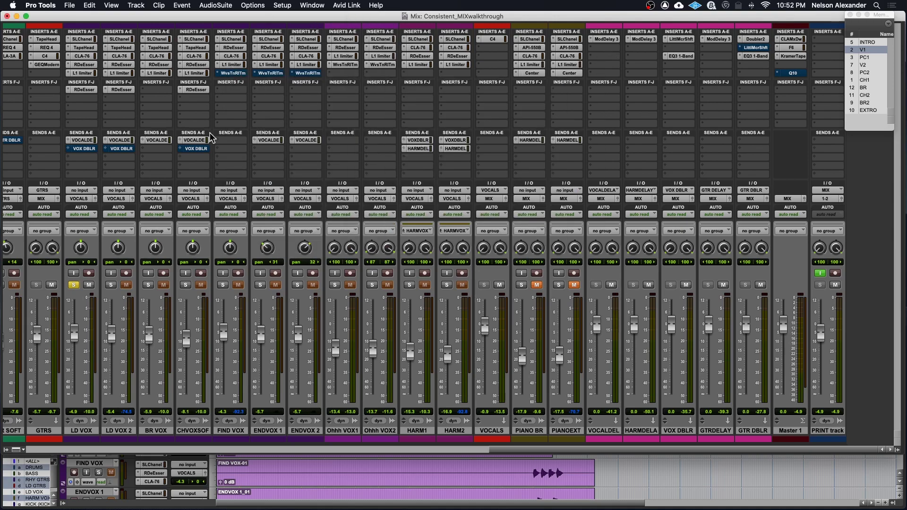
{"action": "key", "text": "space"}
- Locate the VOX DBLR send on LD VOX, examine the Little MicroShift on the VOX DBLR track and close it
{"action": "scroll", "coordinate": [92, 162], "scroll_direction": "left", "scroll_amount": 2}
{"action": "scroll", "coordinate": [90, 157], "scroll_direction": "left", "scroll_amount": 10}
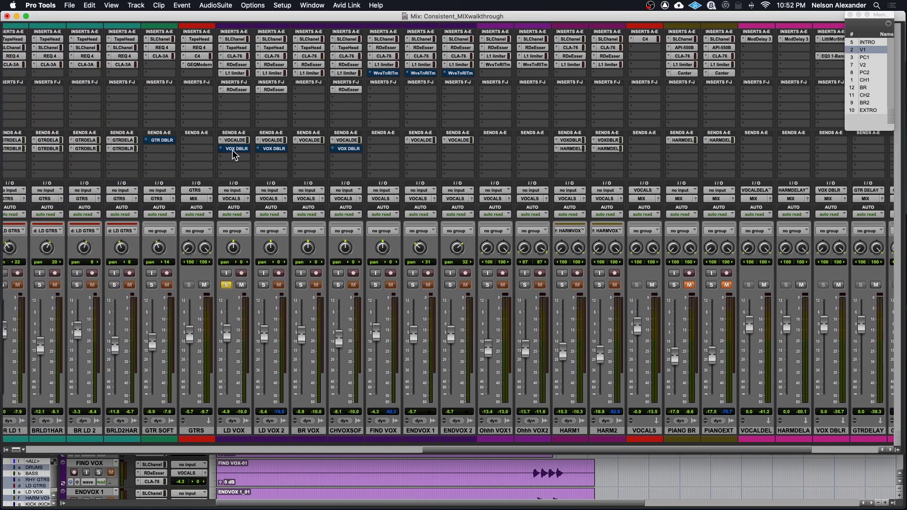
{"action": "scroll", "coordinate": [232, 150], "scroll_direction": "right", "scroll_amount": 5}
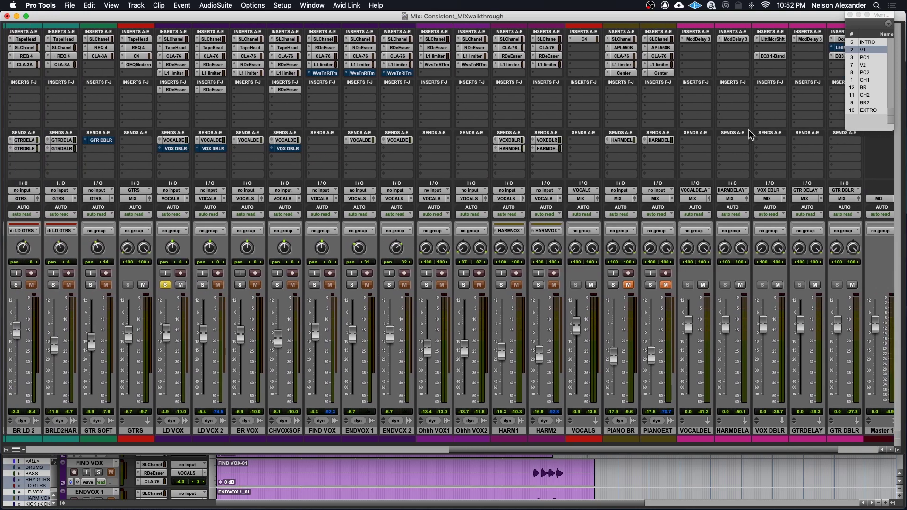
{"action": "scroll", "coordinate": [749, 130], "scroll_direction": "right", "scroll_amount": 7}
{"action": "left_click", "coordinate": [680, 39]}
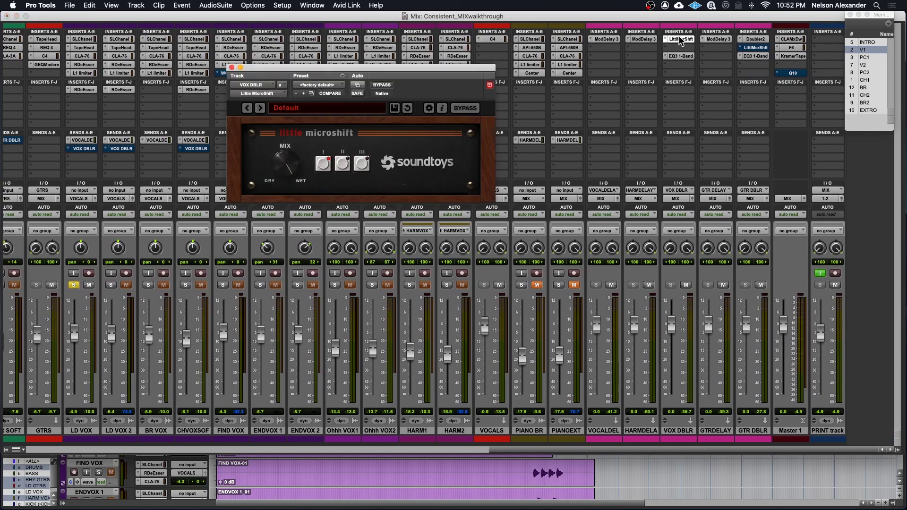
{"action": "left_click", "coordinate": [231, 68]}
{"action": "scroll", "coordinate": [162, 132], "scroll_direction": "right", "scroll_amount": 3}
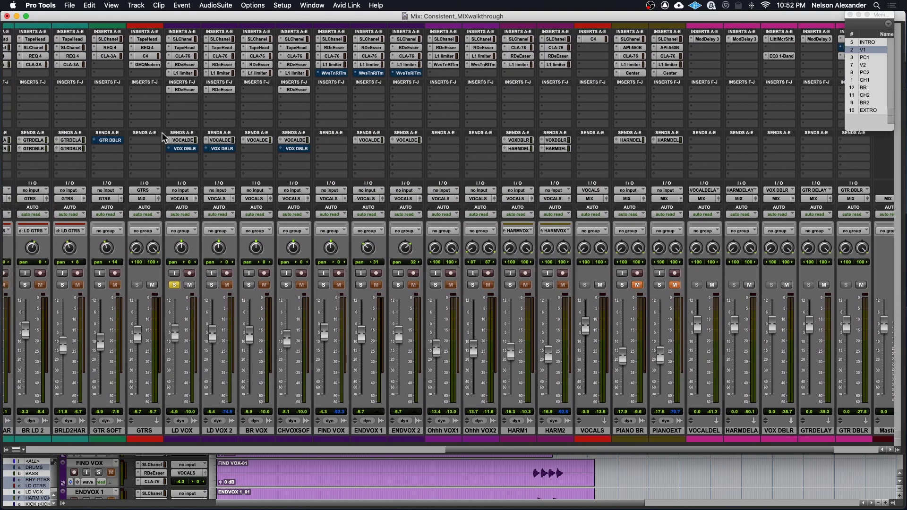
- Set the playback start to bar 42 in the Edit window, just before the CH1 marker
{"action": "key", "text": "super+equal"}
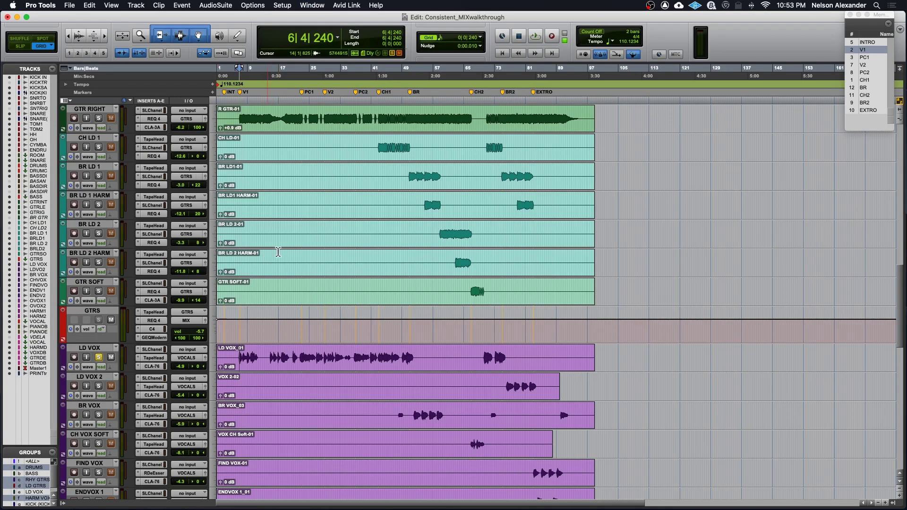
{"action": "scroll", "coordinate": [270, 253], "scroll_direction": "down", "scroll_amount": 5}
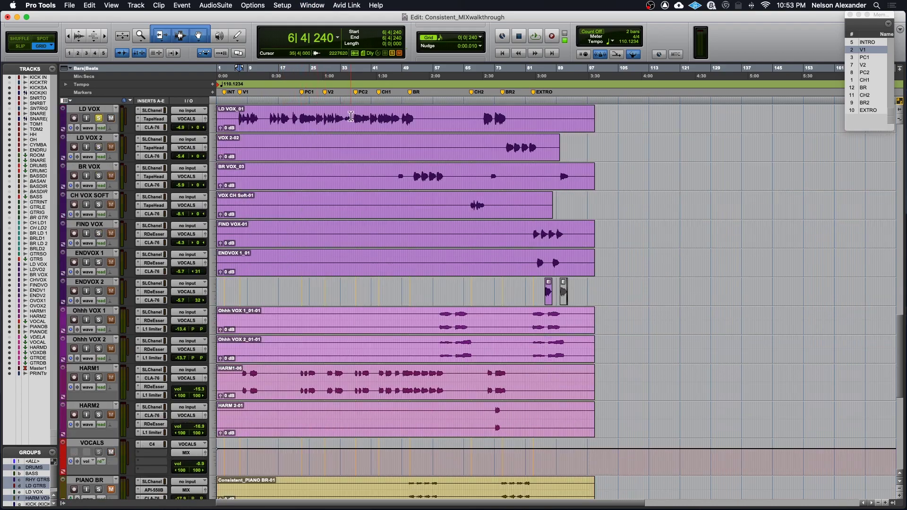
{"action": "key", "text": "t"}
{"action": "key", "text": "t"}
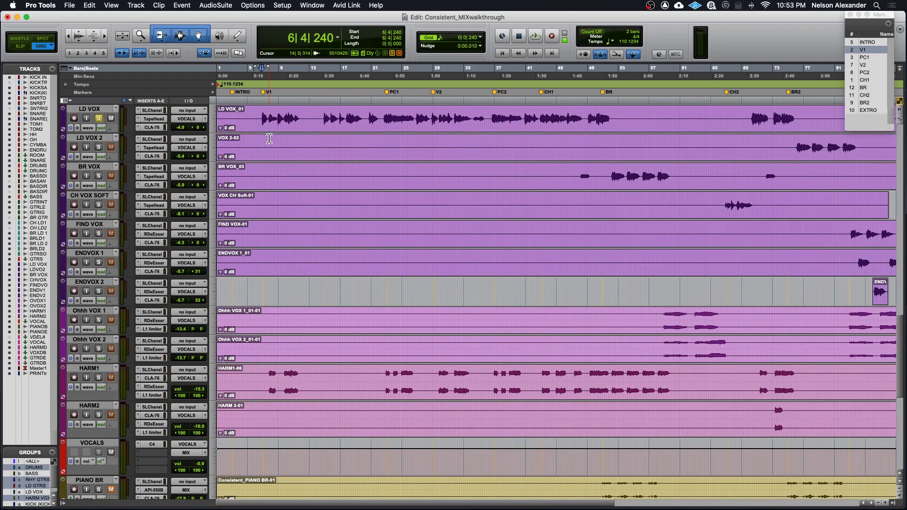
{"action": "key", "text": "r"}
{"action": "key", "text": "r"}
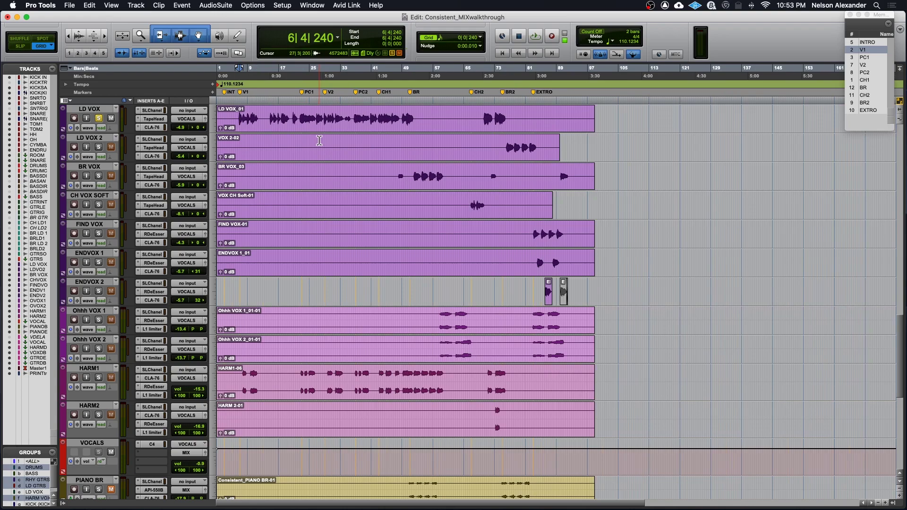
{"action": "key", "text": "super+equal"}
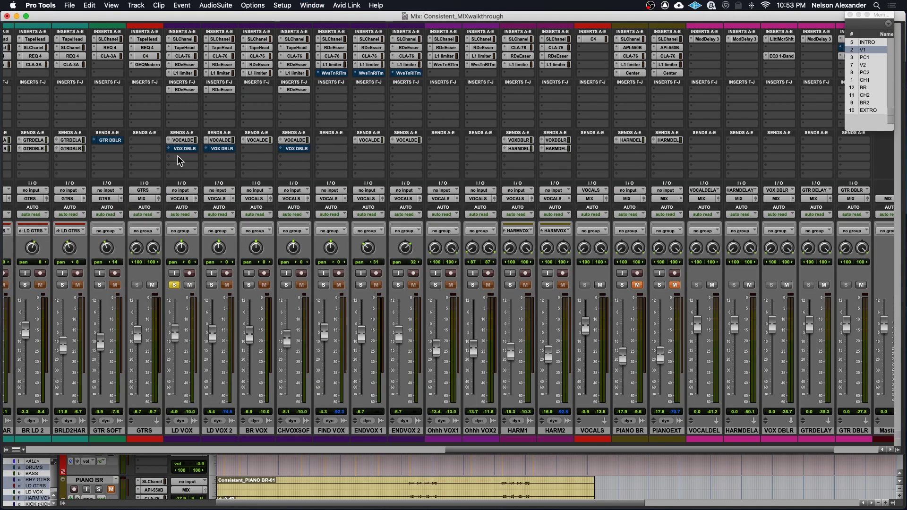
{"action": "key", "text": "super+equal"}
{"action": "left_click", "coordinate": [375, 140]}
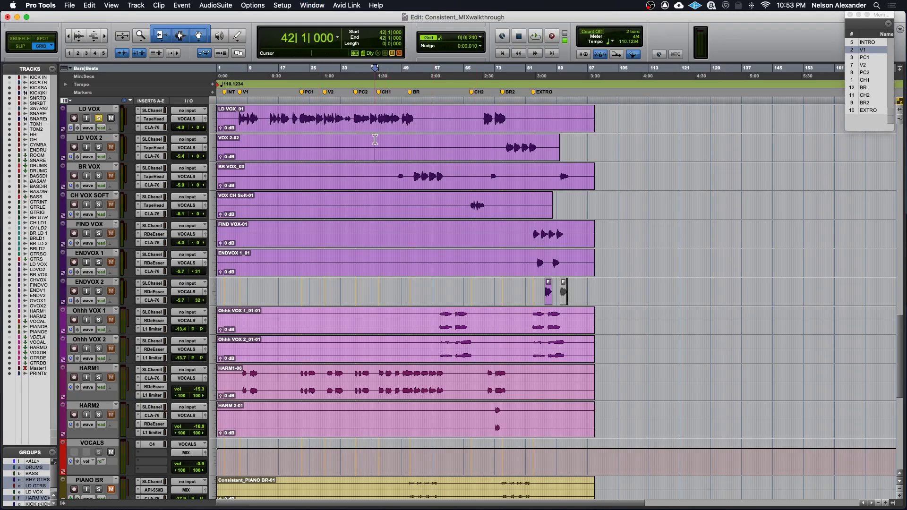
- Play LD VOX from the first chorus in the Mix window to hear its VOX DBLR send, and unsolo the track
{"action": "key", "text": "super+equal"}
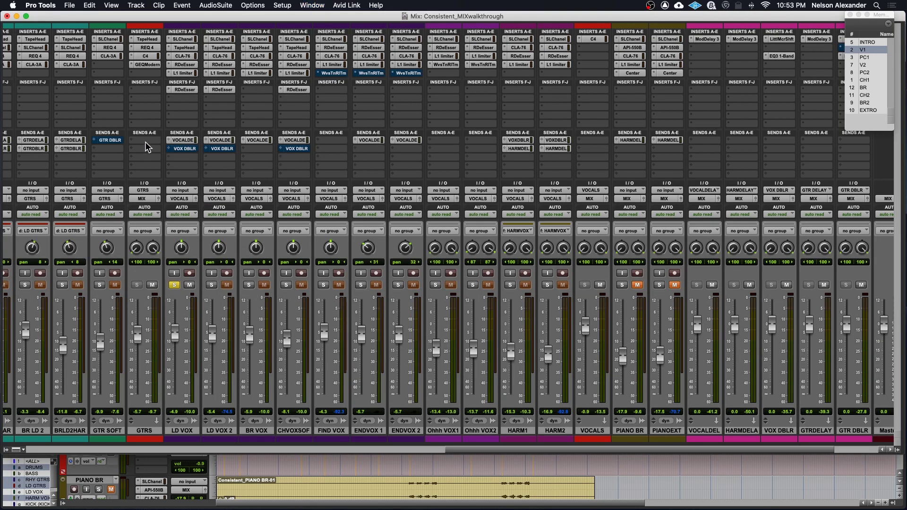
{"action": "key", "text": "space"}
{"action": "left_click", "coordinate": [170, 149], "text": "ctrl+super"}
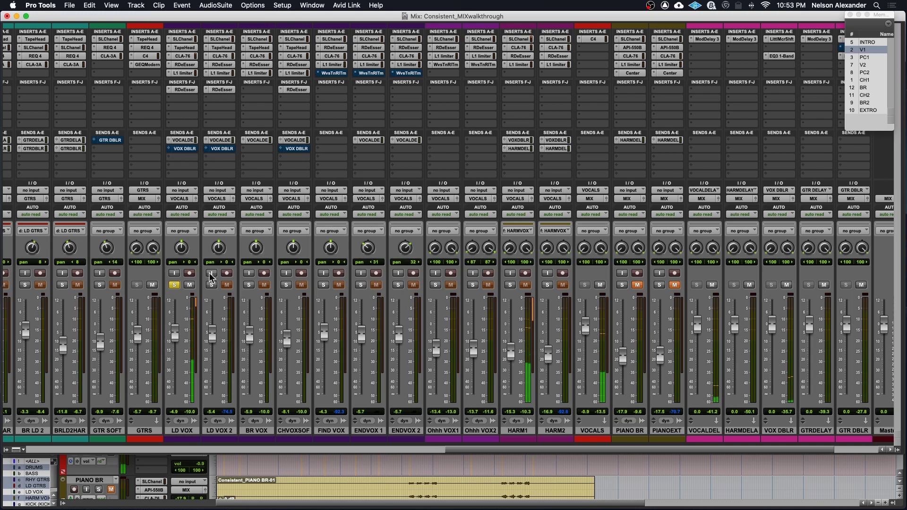
{"action": "left_click", "coordinate": [175, 286]}
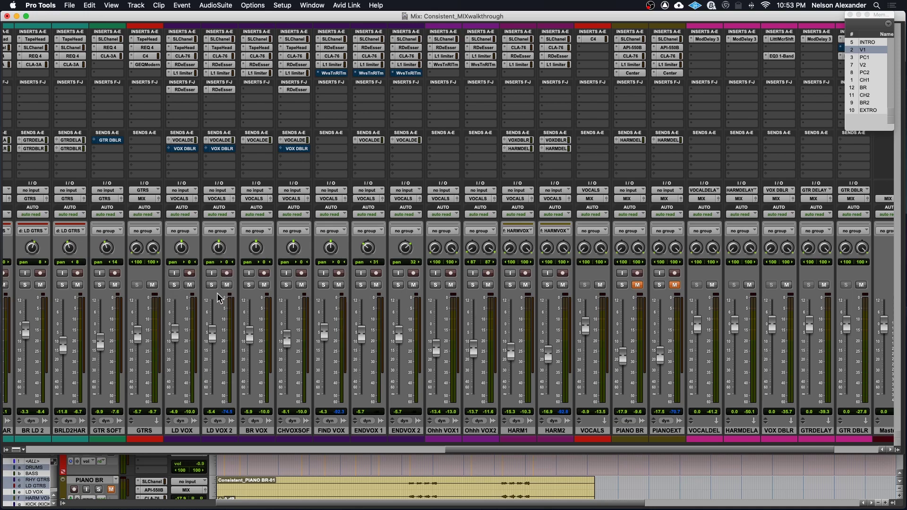
- Set the playback start just before the LD VOX 2 phrases, at bar 75, and play the track soloed in the Mix window
{"action": "key", "text": "super+equal"}
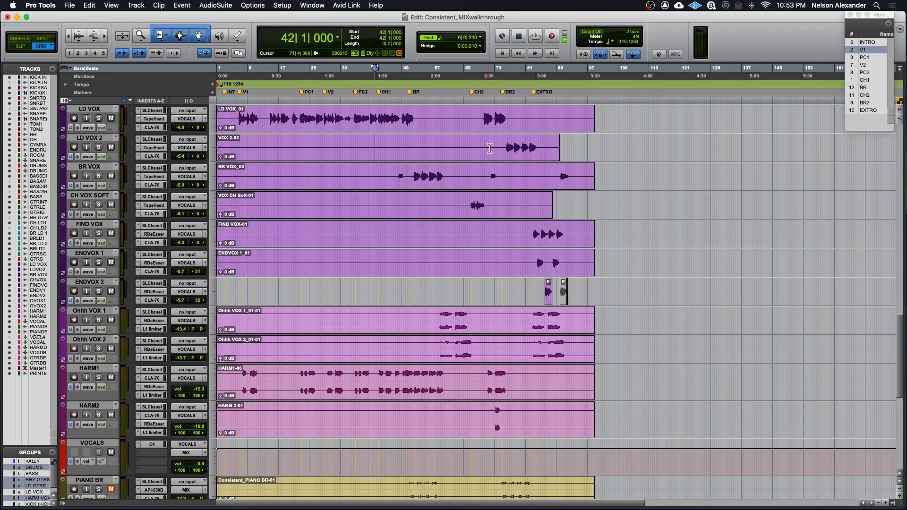
{"action": "scroll", "coordinate": [492, 161], "scroll_direction": "up", "scroll_amount": 2}
{"action": "left_click", "coordinate": [504, 181]}
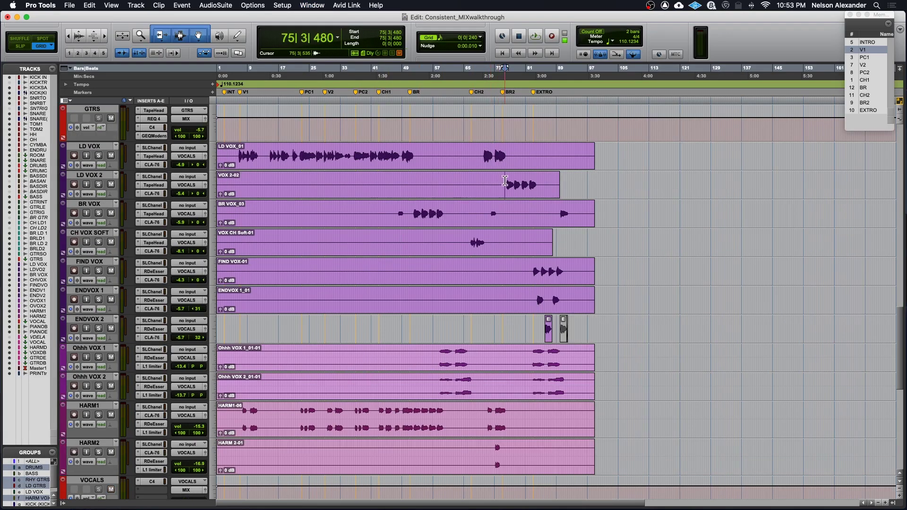
{"action": "key", "text": "super+equal"}
{"action": "key", "text": "space"}
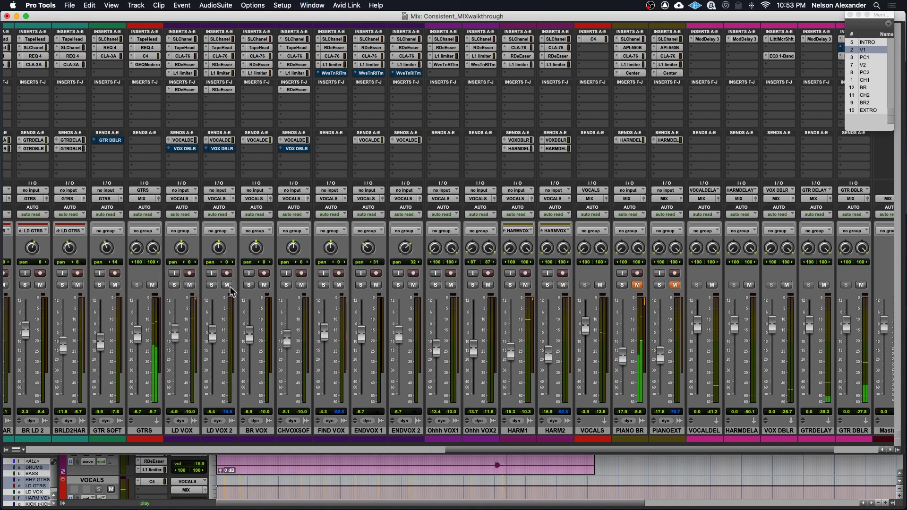
{"action": "left_click", "coordinate": [211, 285]}
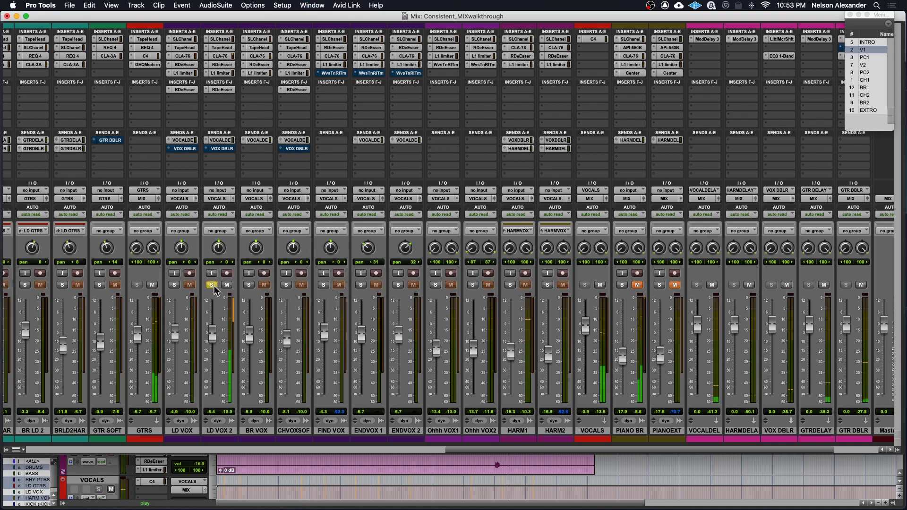
- Examine the SSLChannel, TapeHead, CLA-76, RDeEsser and L1 limiter on LD VOX 2, close the plugin window and unsolo the track
{"action": "left_click", "coordinate": [226, 40]}
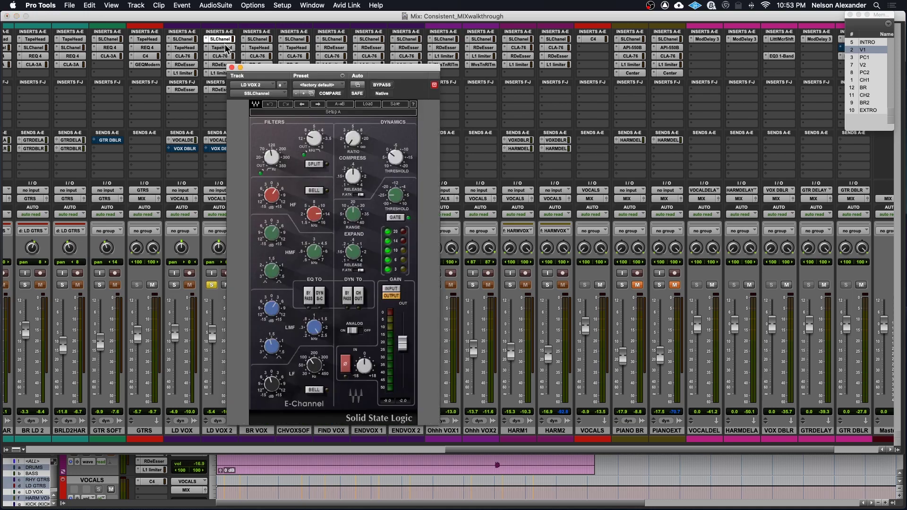
{"action": "left_click", "coordinate": [225, 48]}
{"action": "left_click", "coordinate": [222, 56]}
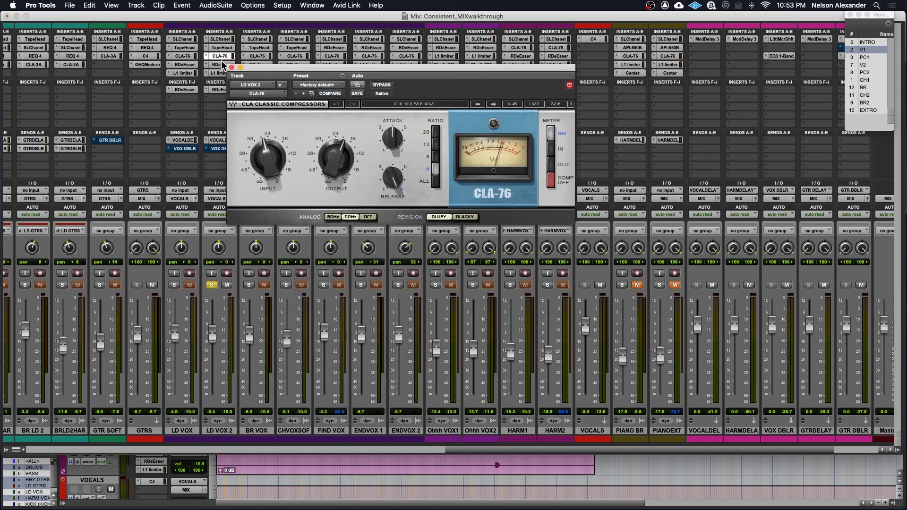
{"action": "left_click", "coordinate": [220, 64]}
{"action": "left_click", "coordinate": [220, 73]}
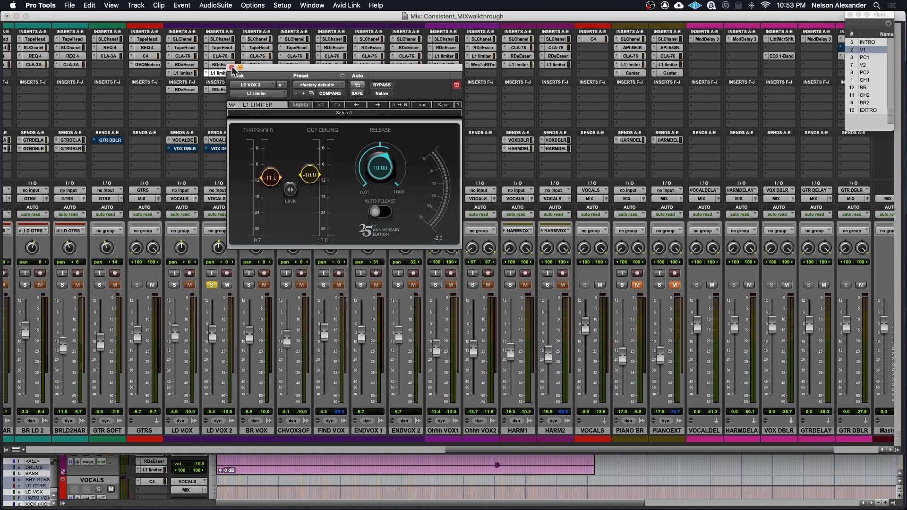
{"action": "left_click", "coordinate": [231, 69]}
{"action": "left_click", "coordinate": [212, 285]}
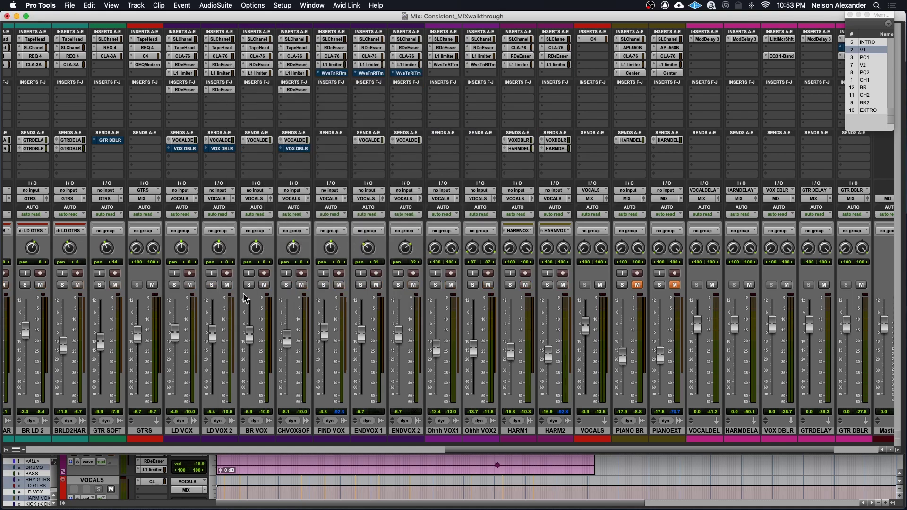
- Set the playback start just before the main BR VOX phrases at the BR marker and play the track soloed
{"action": "key", "text": "super+equal"}
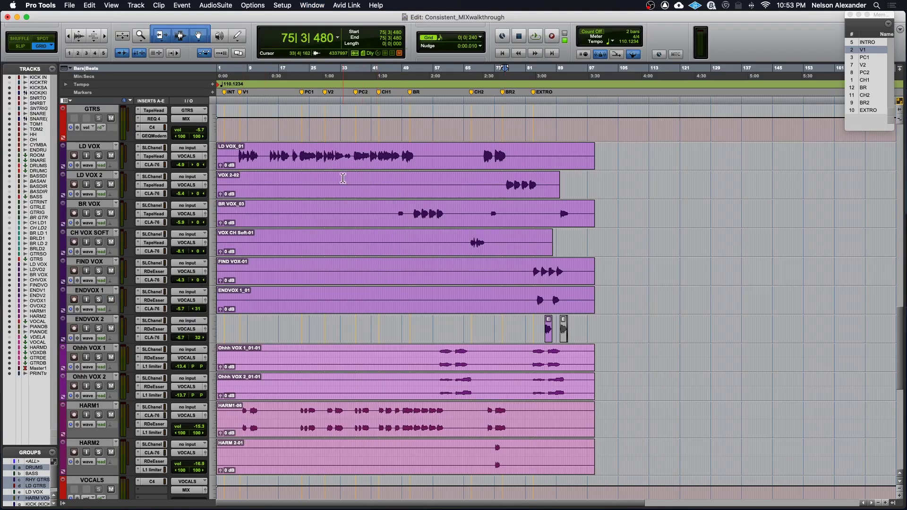
{"action": "left_click", "coordinate": [412, 212]}
{"action": "key", "text": "space"}
{"action": "left_click", "coordinate": [99, 213]}
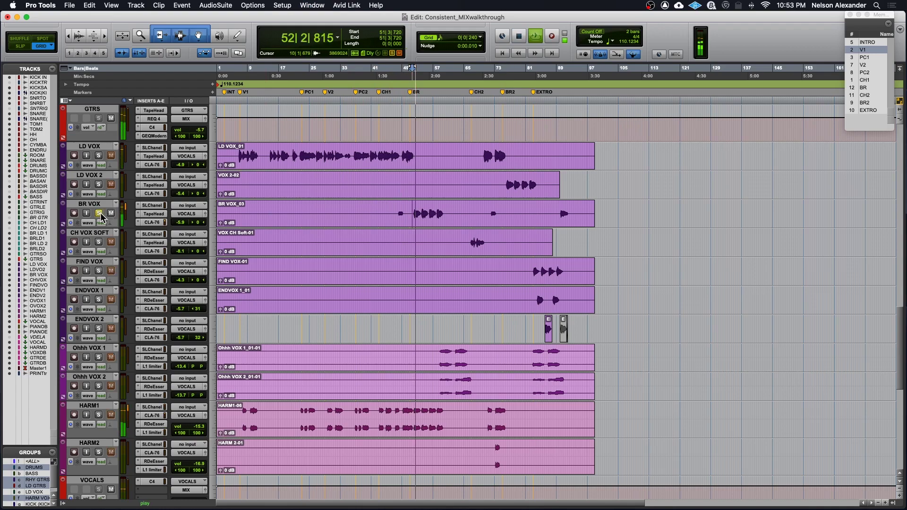
- Stop playback, examine the high-pass filter in BR VOX's SSLChannel, and close the plugin window
{"action": "left_click", "coordinate": [152, 205]}
{"action": "key", "text": "space"}
{"action": "left_click_drag", "start_coordinate": [276, 160], "coordinate": [277, 155]}
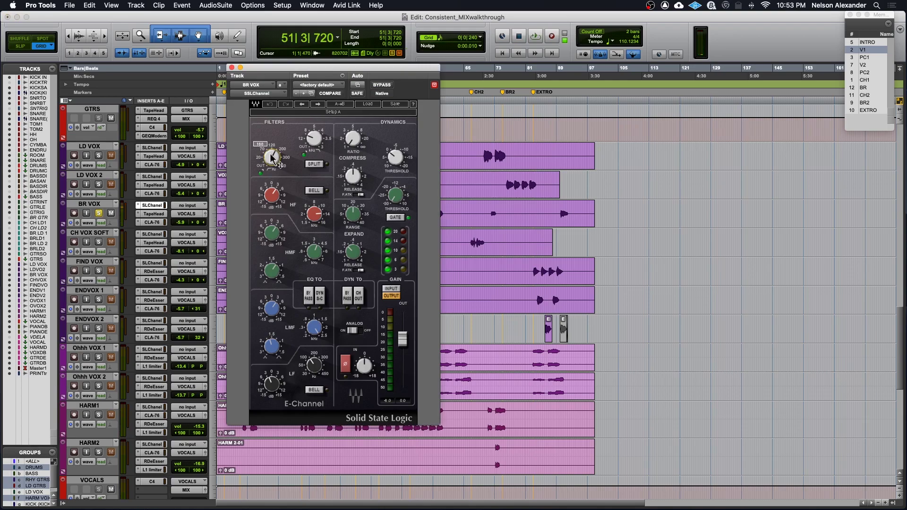
{"action": "left_click", "coordinate": [231, 68]}
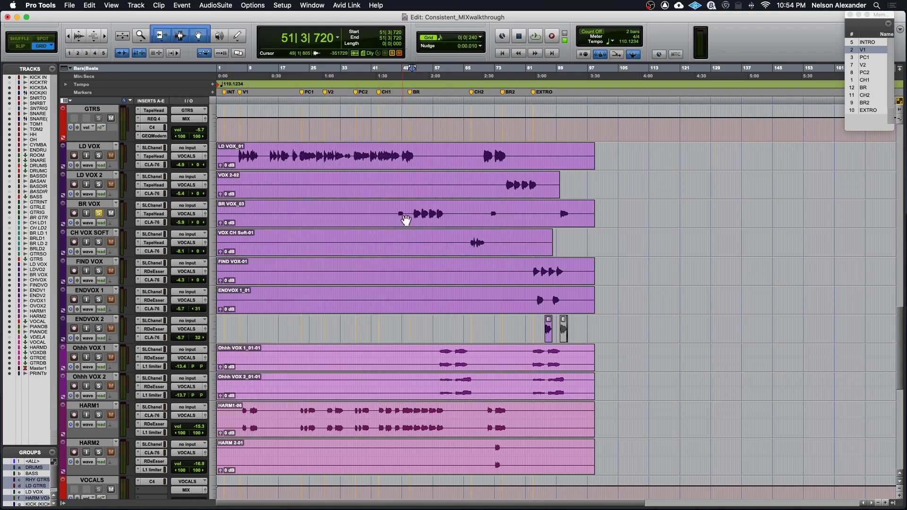
- Set the playback start at bar 47, before the first short BR VOX phrase, and play it soloed, adding LD VOX to the solo
{"action": "left_click", "coordinate": [396, 209]}
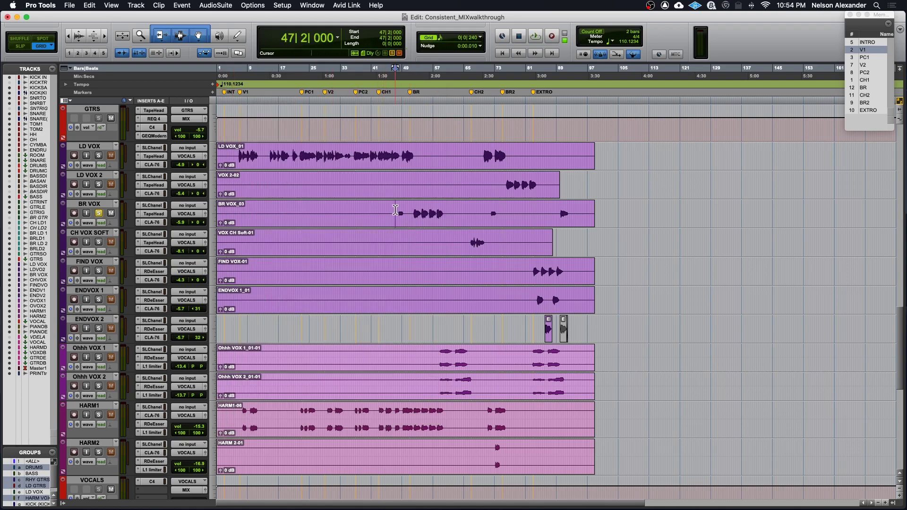
{"action": "key", "text": "super+bracketright"}
{"action": "key", "text": "super+bracketright"}
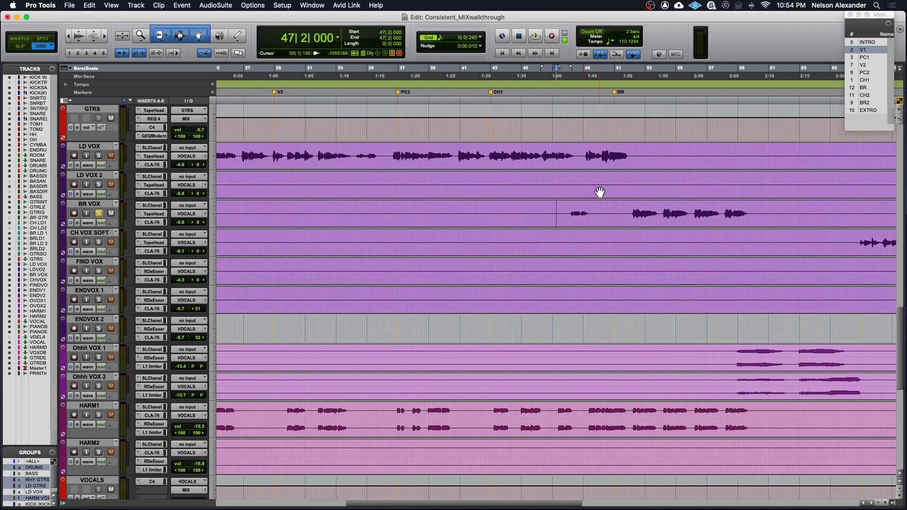
{"action": "key", "text": "space"}
{"action": "key", "text": "space"}
{"action": "left_click", "coordinate": [99, 156]}
{"action": "key", "text": "space"}
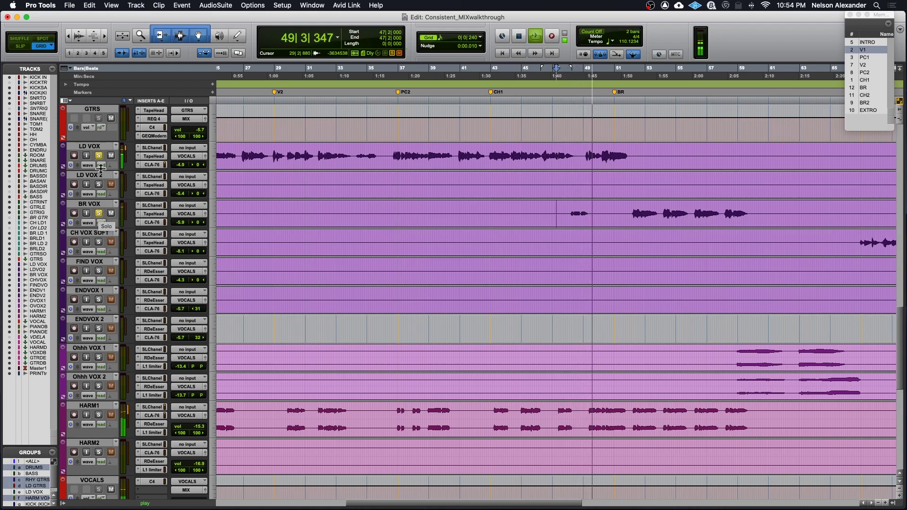
{"action": "key", "text": "space"}
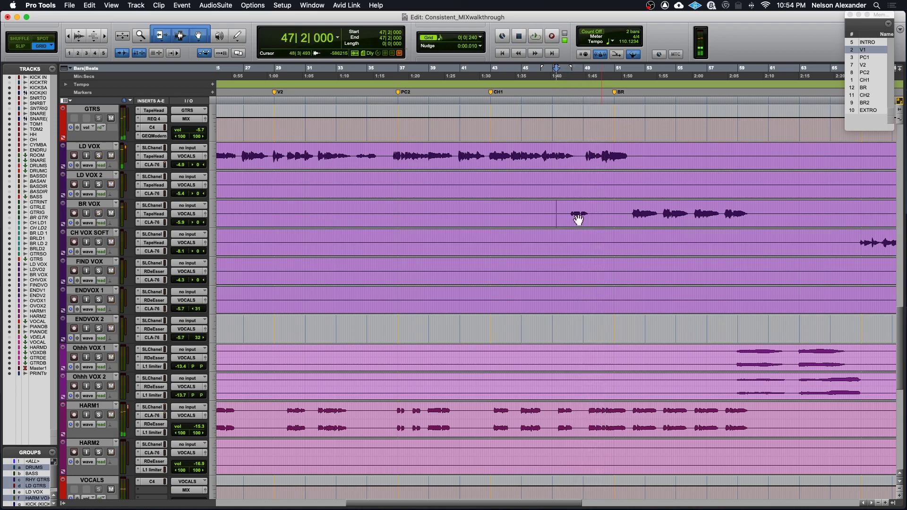
- Solo CH VOX SOFT and play it in the Mix window from just before the CH2 marker
{"action": "scroll", "coordinate": [579, 220], "scroll_direction": "right", "scroll_amount": 10}
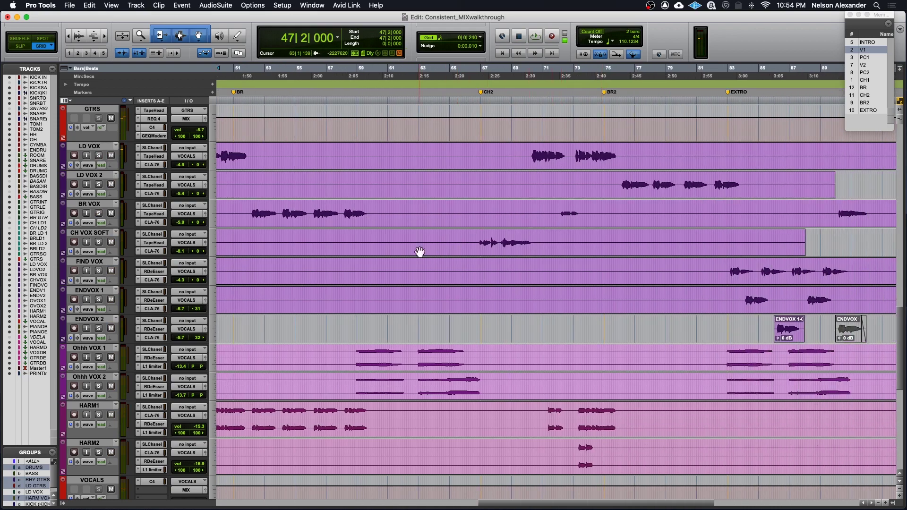
{"action": "left_click", "coordinate": [98, 242]}
{"action": "left_click", "coordinate": [477, 239]}
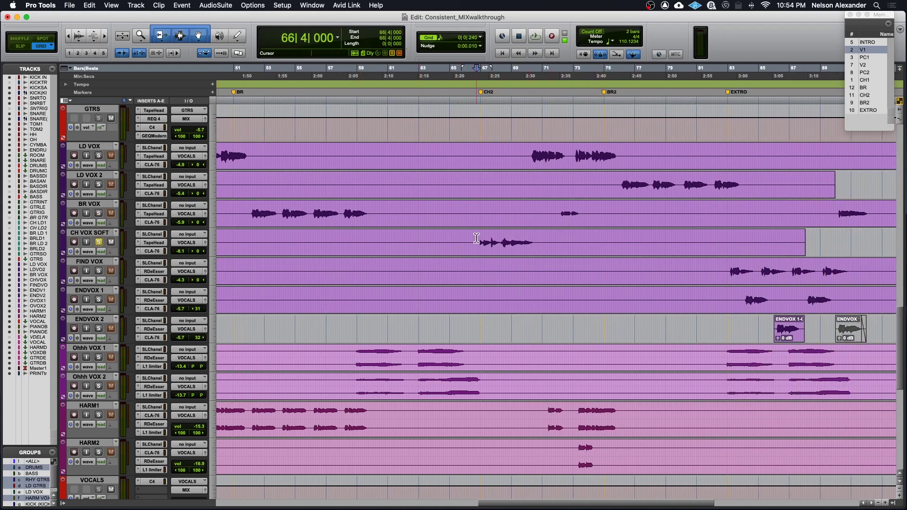
{"action": "key", "text": "super+equal"}
{"action": "key", "text": "space"}
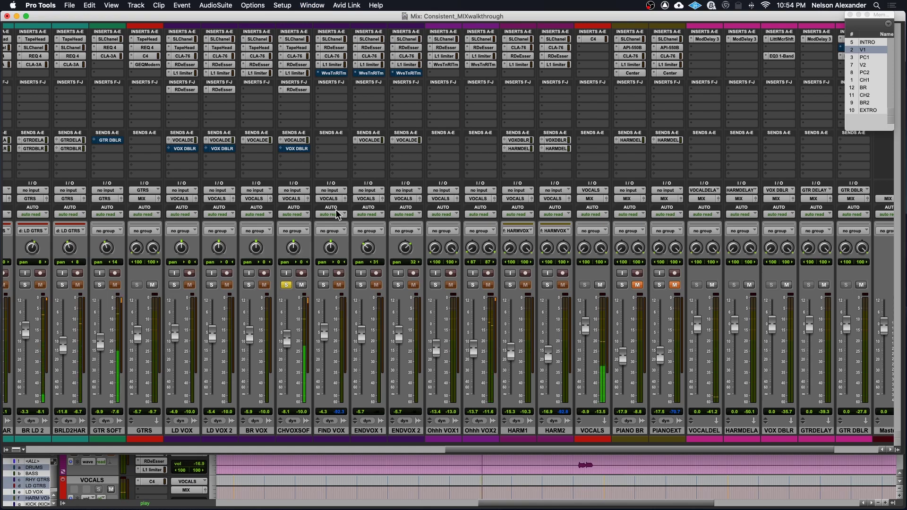
- Examine the SSLChannel and CLA-76 on CH VOX SOFT, and close the plugin window
{"action": "left_click", "coordinate": [295, 40]}
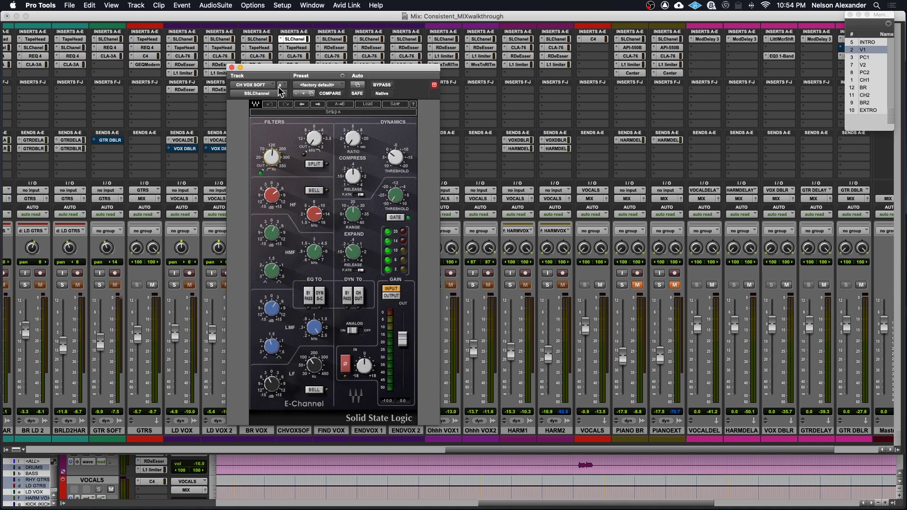
{"action": "left_click", "coordinate": [293, 56]}
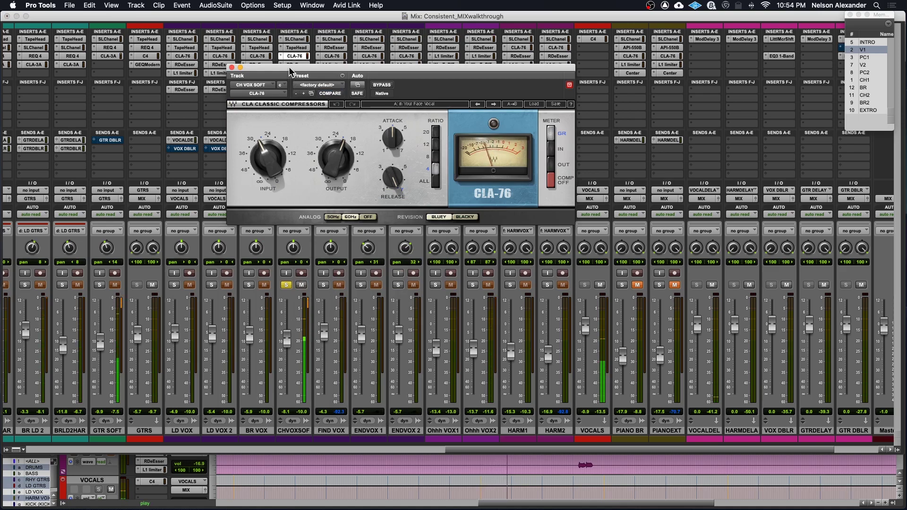
{"action": "left_click_drag", "start_coordinate": [294, 69], "coordinate": [294, 93]}
{"action": "left_click", "coordinate": [232, 92]}
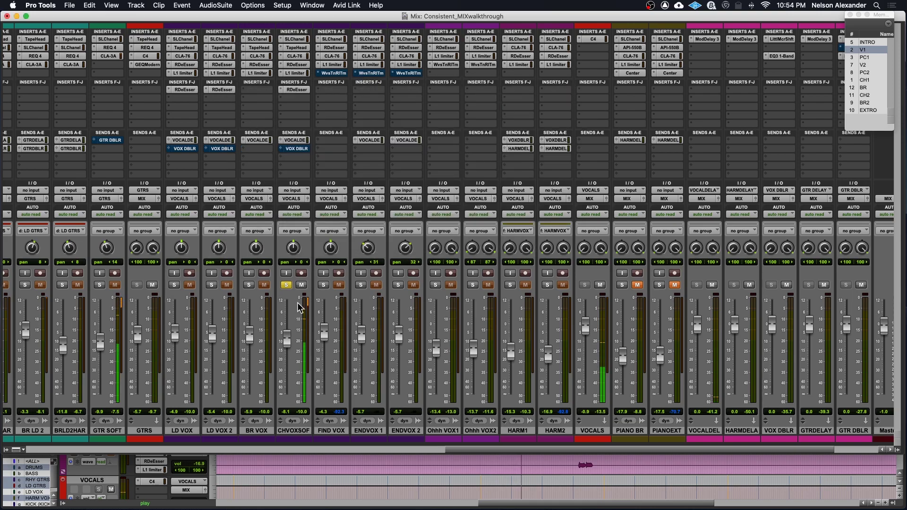
- Set the playback start at the EXTRO marker, bar 83, and play FIND VOX, ENDVOX 1 and ENDVOX 2 soloed
{"action": "key", "text": "super+equal"}
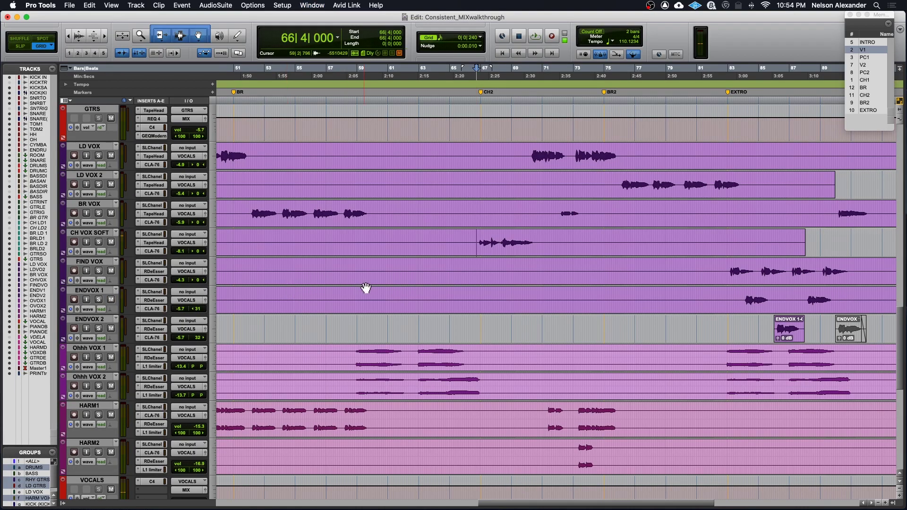
{"action": "scroll", "coordinate": [517, 265], "scroll_direction": "right", "scroll_amount": 8}
{"action": "left_click", "coordinate": [536, 267]}
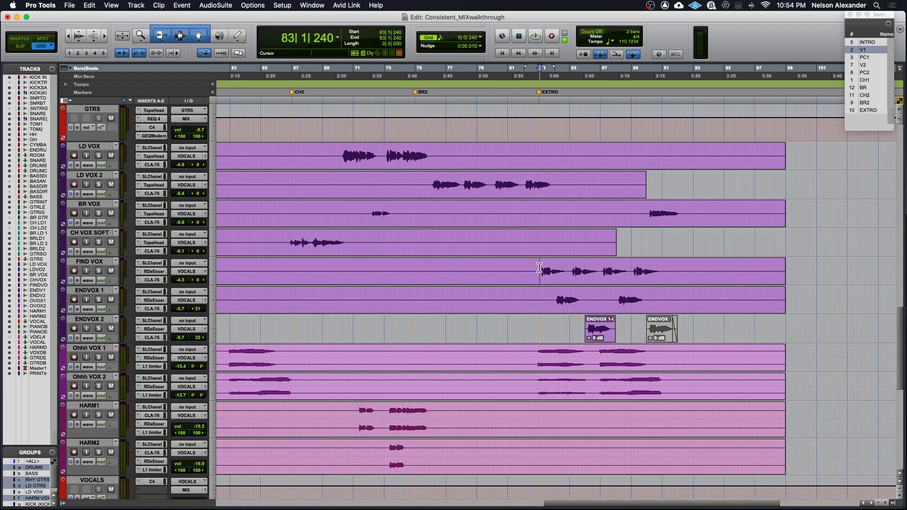
{"action": "left_click", "coordinate": [98, 271]}
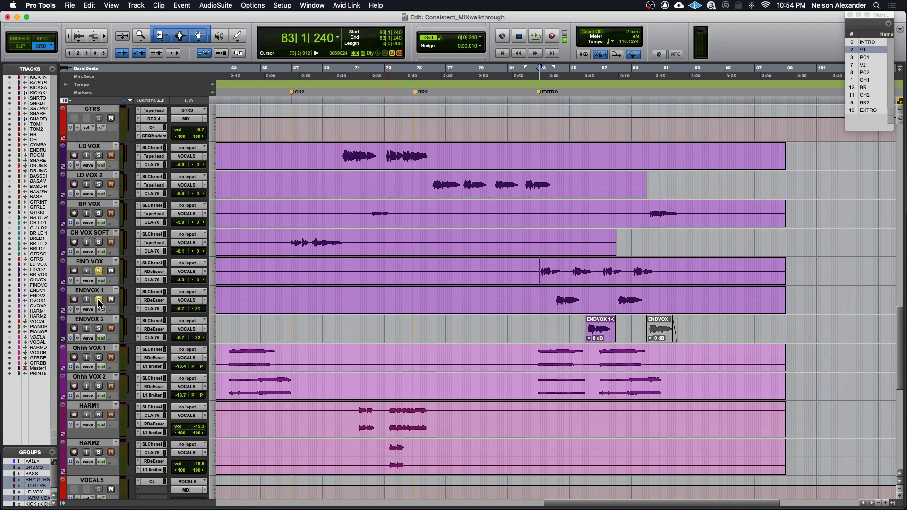
{"action": "left_click", "coordinate": [98, 329]}
{"action": "key", "text": "space"}
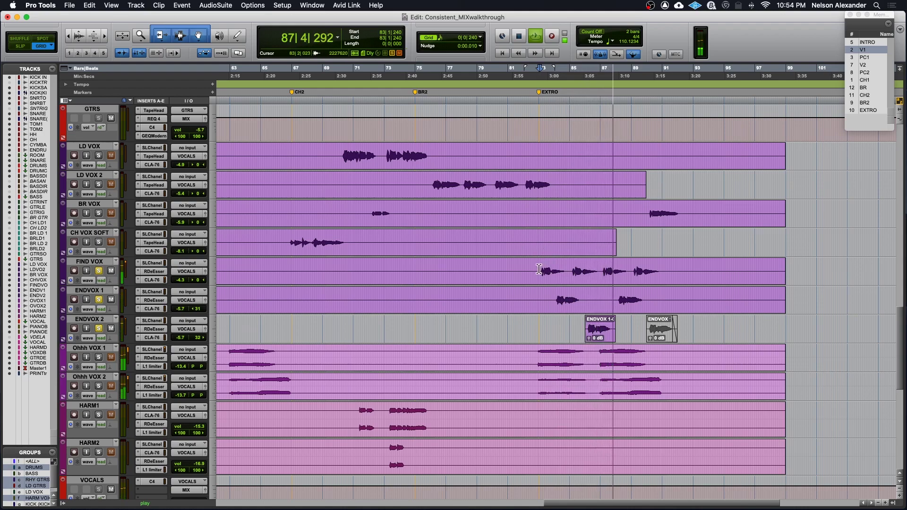
- Leave only FIND VOX soloed in the Mix window and examine its SSLChannel, CLA-76 and L1 limiter, closing the plugin window
{"action": "key", "text": "super+equal"}
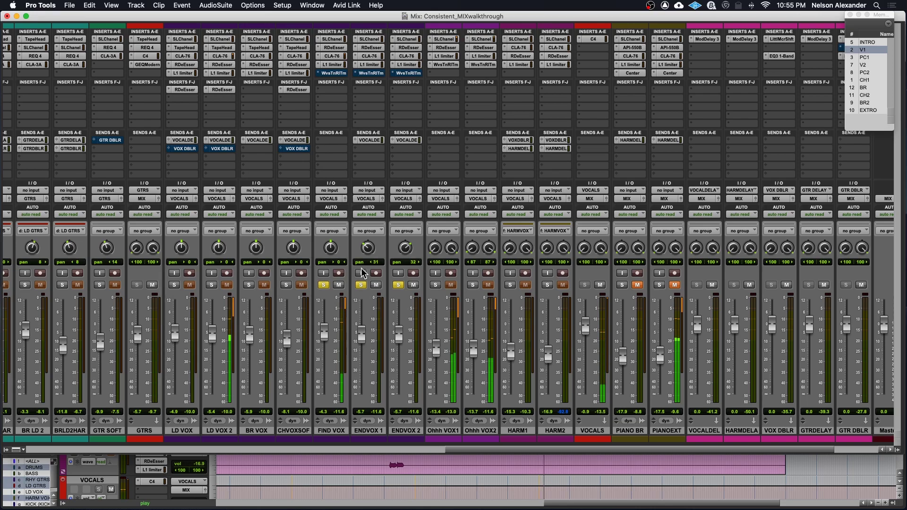
{"action": "left_click", "coordinate": [360, 285]}
{"action": "left_click", "coordinate": [398, 285]}
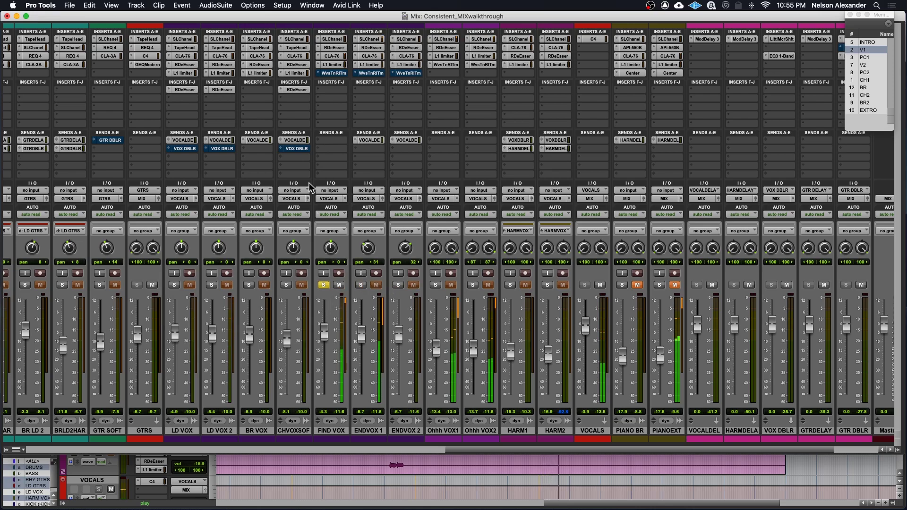
{"action": "left_click", "coordinate": [332, 40]}
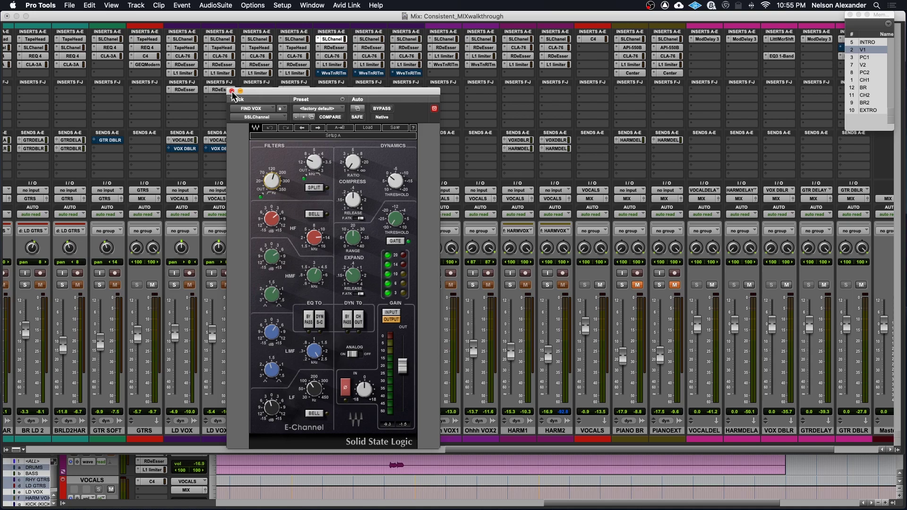
{"action": "left_click", "coordinate": [332, 56]}
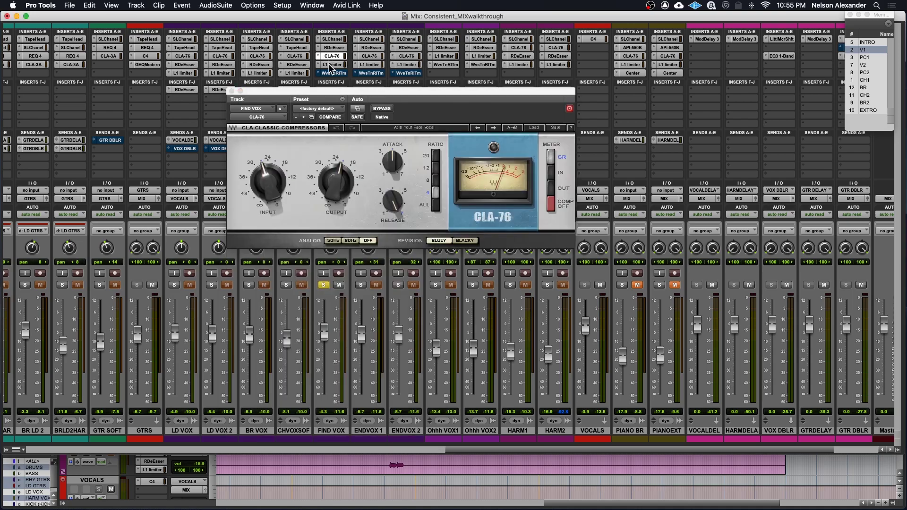
{"action": "left_click", "coordinate": [333, 65]}
{"action": "left_click", "coordinate": [231, 91]}
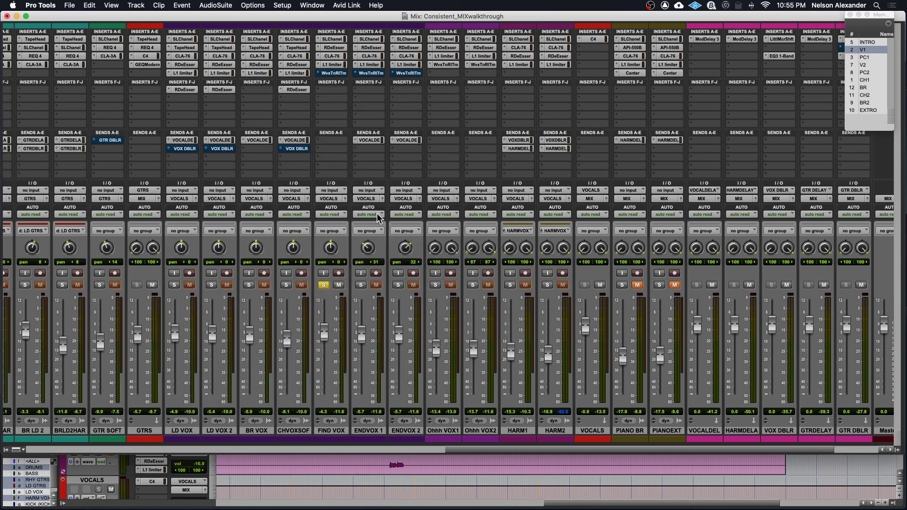
- Solo ENDVOX 1 and ENDVOX 2 in place of FIND VOX and play from bar 84 in the Mix window
{"action": "left_click", "coordinate": [362, 285]}
{"action": "key", "text": "super+equal"}
{"action": "left_click", "coordinate": [555, 296]}
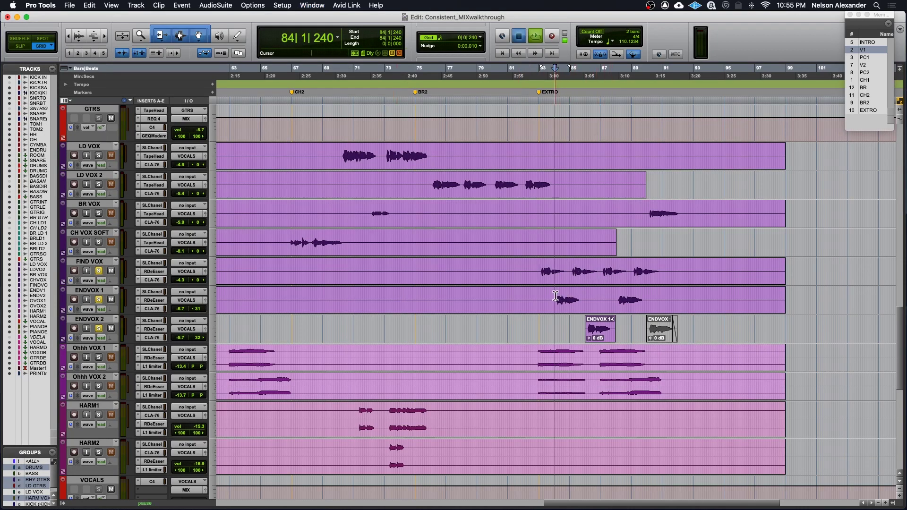
{"action": "key", "text": "super+equal"}
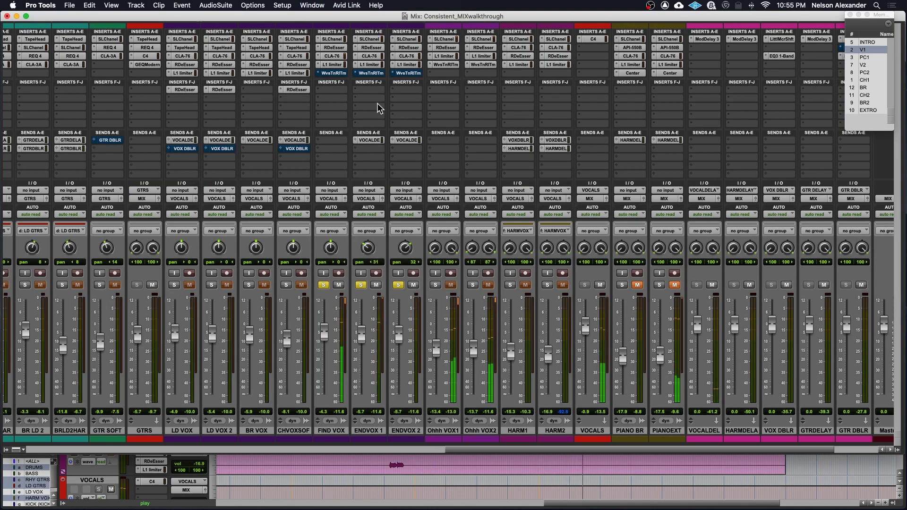
{"action": "left_click", "coordinate": [324, 286]}
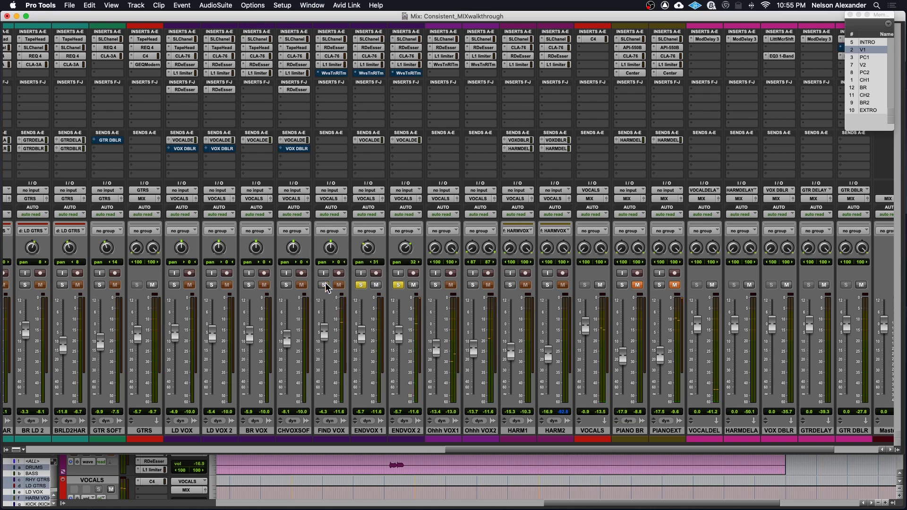
- Examine the SSLChannel filter settings on ENDVOX 1, close the plugin window, and unsolo both ENDVOX tracks
{"action": "left_click", "coordinate": [368, 39]}
{"action": "left_click_drag", "start_coordinate": [277, 189], "coordinate": [278, 185]}
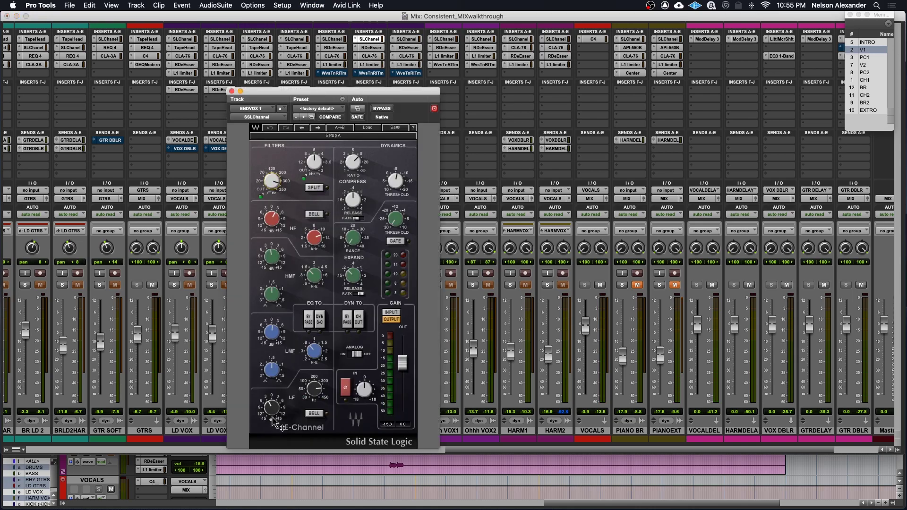
{"action": "left_click", "coordinate": [231, 91]}
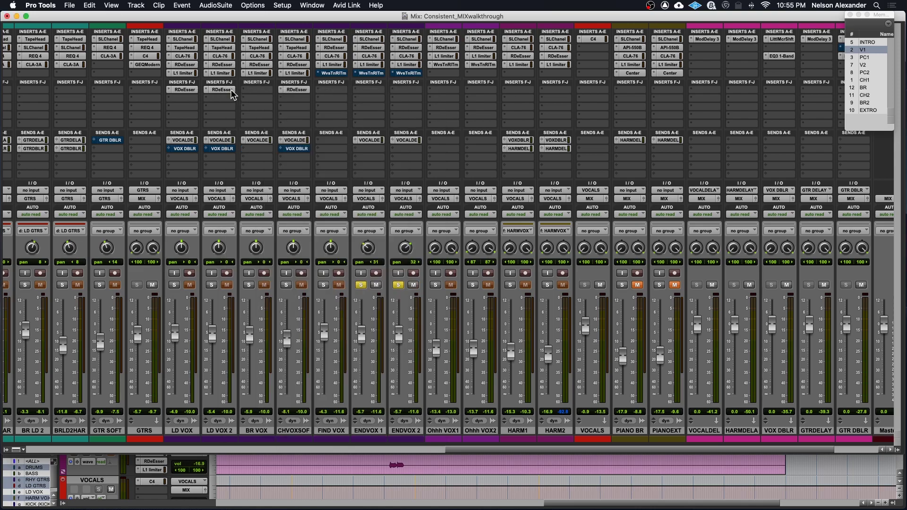
{"action": "left_click", "coordinate": [399, 285]}
{"action": "left_click", "coordinate": [361, 285]}
- Play the extro with no tracks soloed, starting just before the EXTRO marker in the Edit window
{"action": "key", "text": "super+equal"}
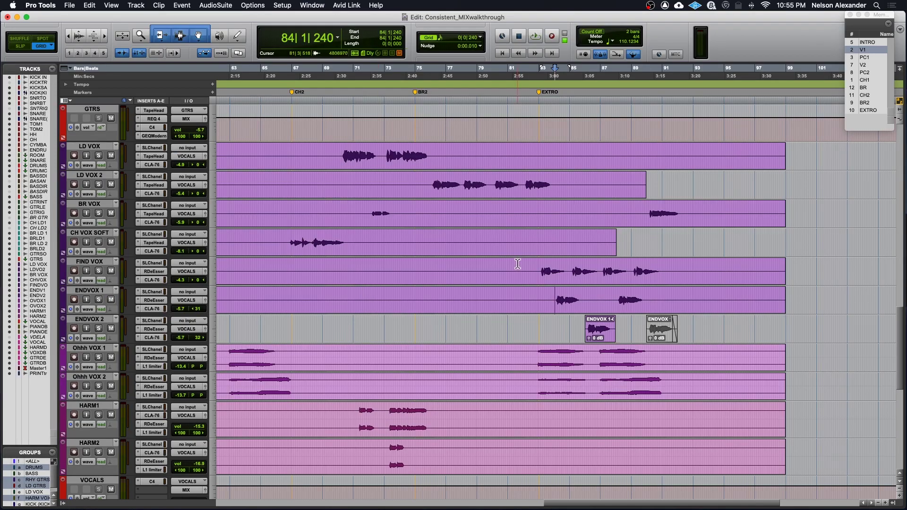
{"action": "left_click", "coordinate": [538, 268]}
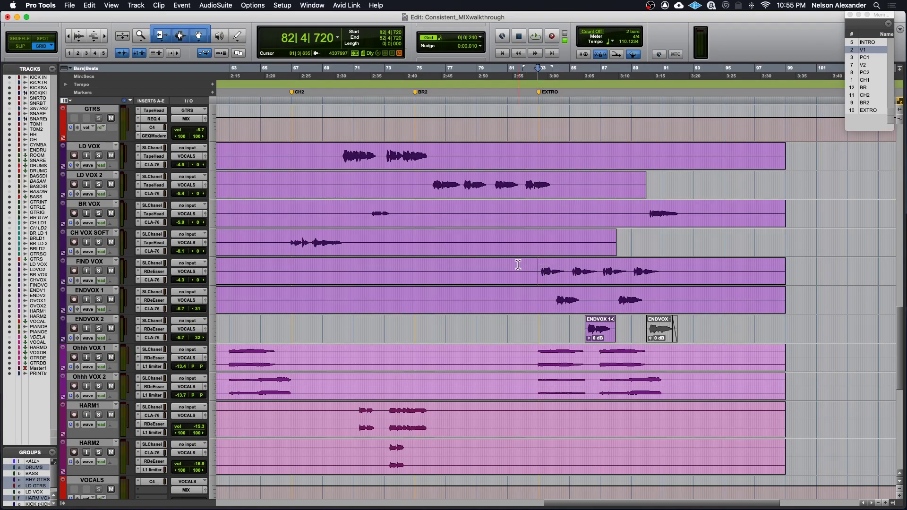
{"action": "key", "text": "space"}
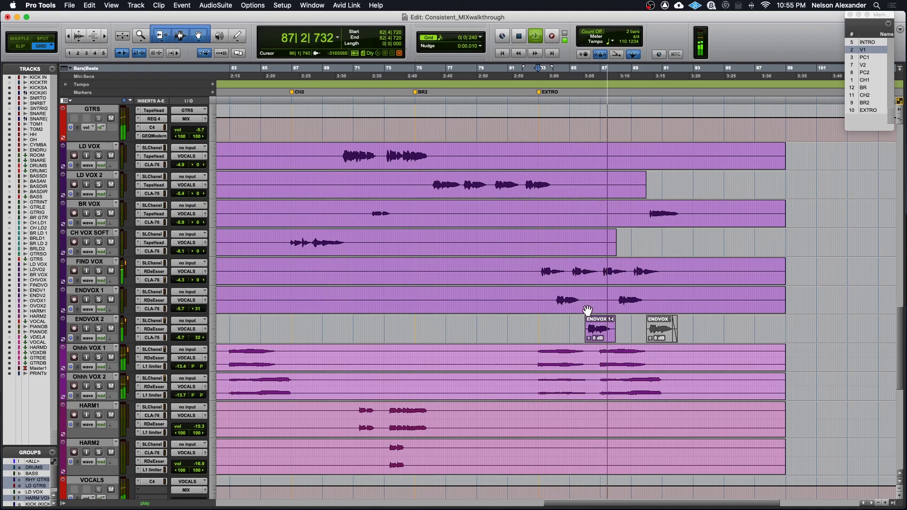
{"action": "key", "text": "space"}
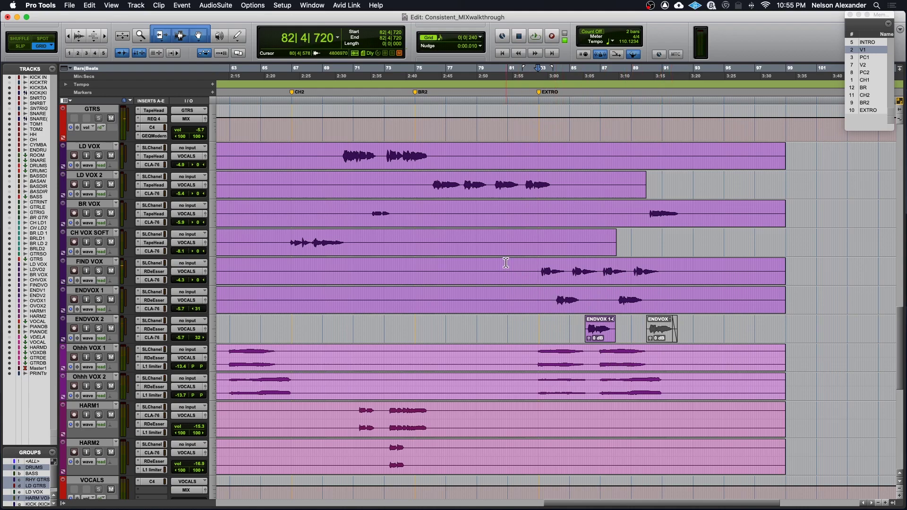
- Solo Ohhh VOX 1 and Ohhh VOX 2 and play their first phrases from bar 59
{"action": "key", "text": "r"}
{"action": "key", "text": "r"}
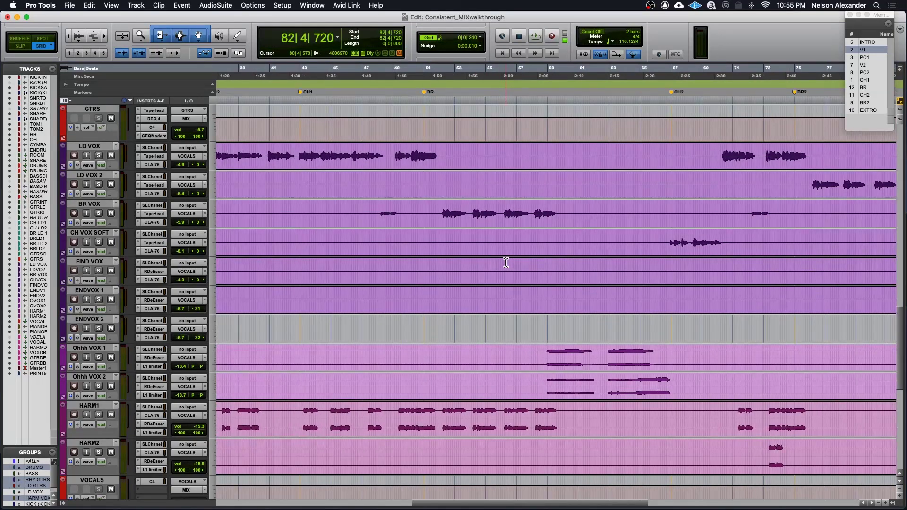
{"action": "left_click", "coordinate": [99, 358]}
{"action": "left_click", "coordinate": [99, 387]}
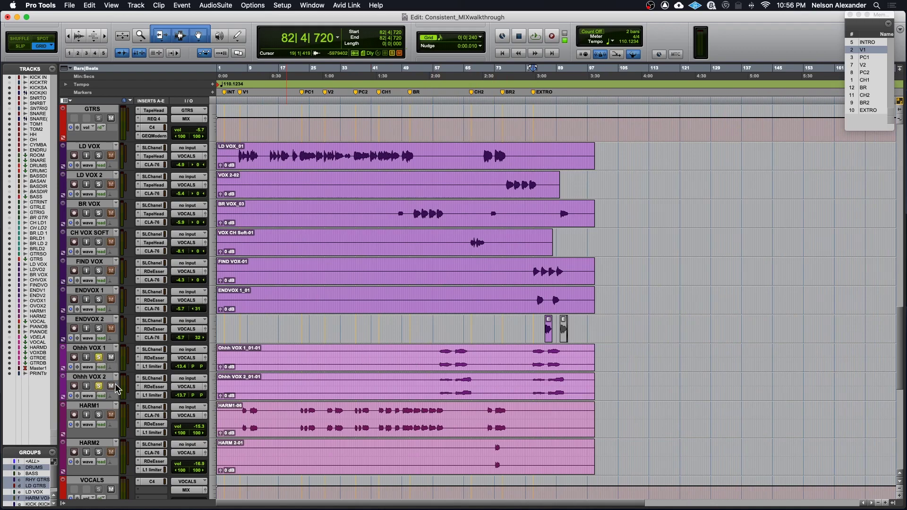
{"action": "left_click", "coordinate": [440, 354]}
{"action": "key", "text": "space"}
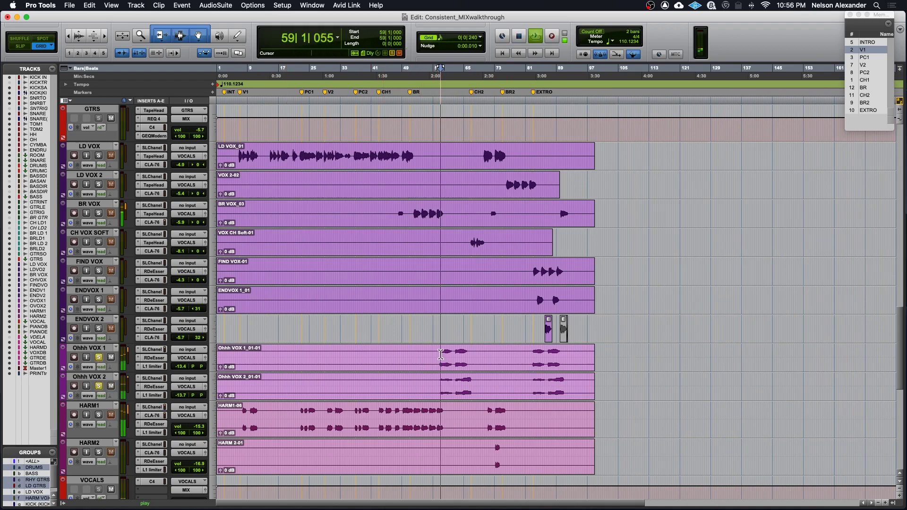
{"action": "key", "text": "super+]"}
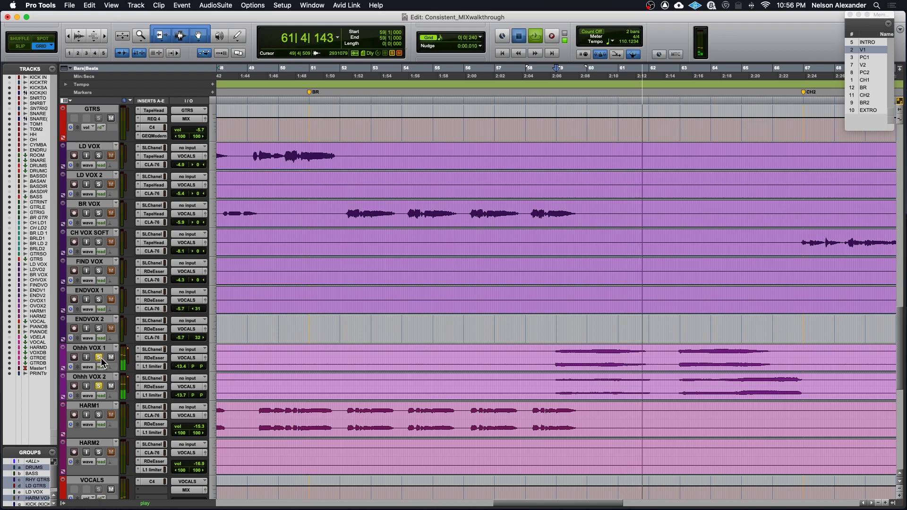
{"action": "key", "text": "space"}
{"action": "scroll", "coordinate": [426, 366], "scroll_direction": "right", "scroll_amount": 5}
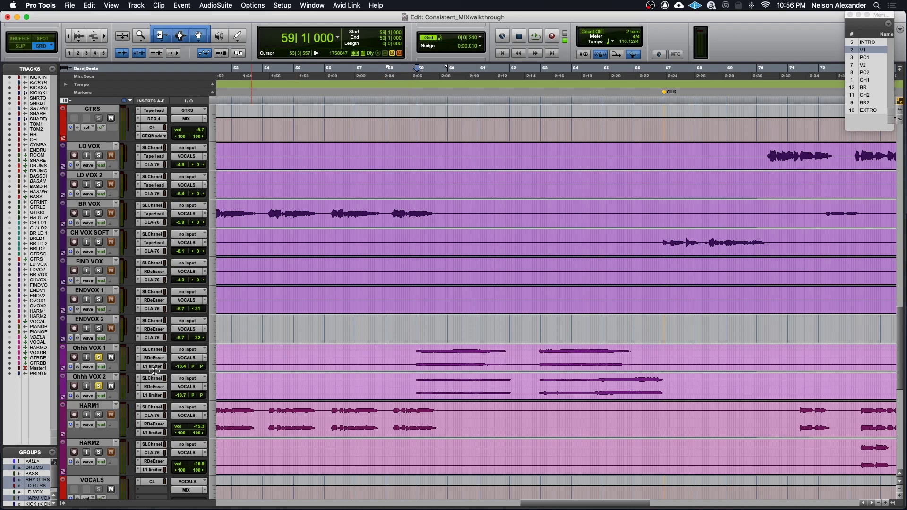
- Unsolo Ohhh VOX 1 and Ohhh VOX 2 and play their phrases in the full mix from bar 59
{"action": "left_click", "coordinate": [100, 359]}
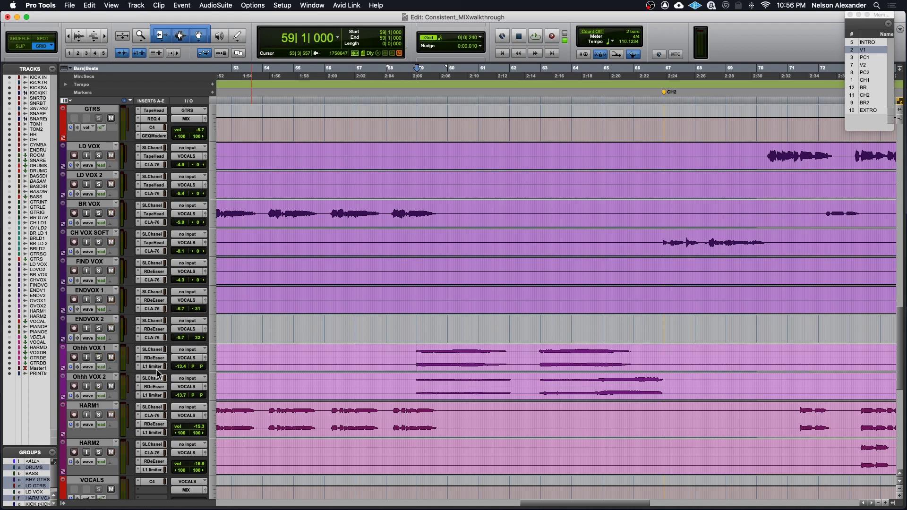
{"action": "key", "text": "space"}
{"action": "left_click_drag", "start_coordinate": [180, 366], "coordinate": [180, 361]}
{"action": "left_click_drag", "start_coordinate": [180, 396], "coordinate": [180, 392]}
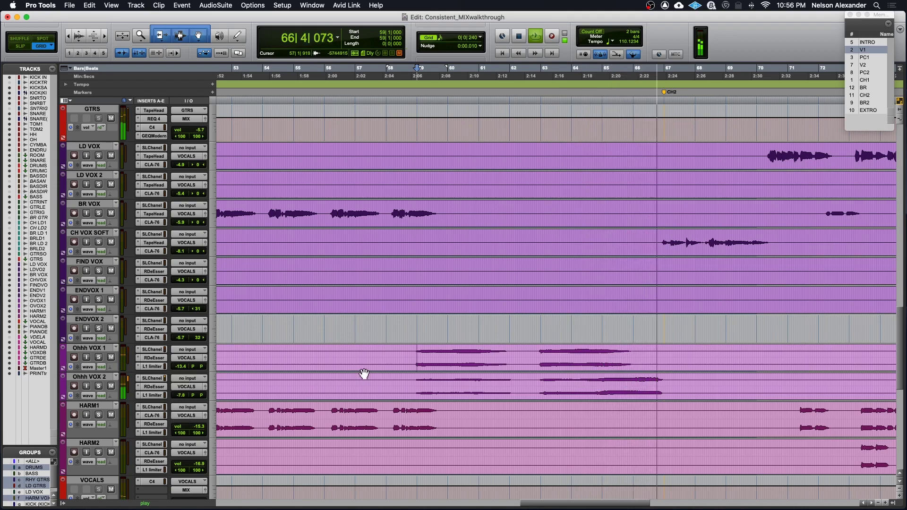
{"action": "key", "text": "space"}
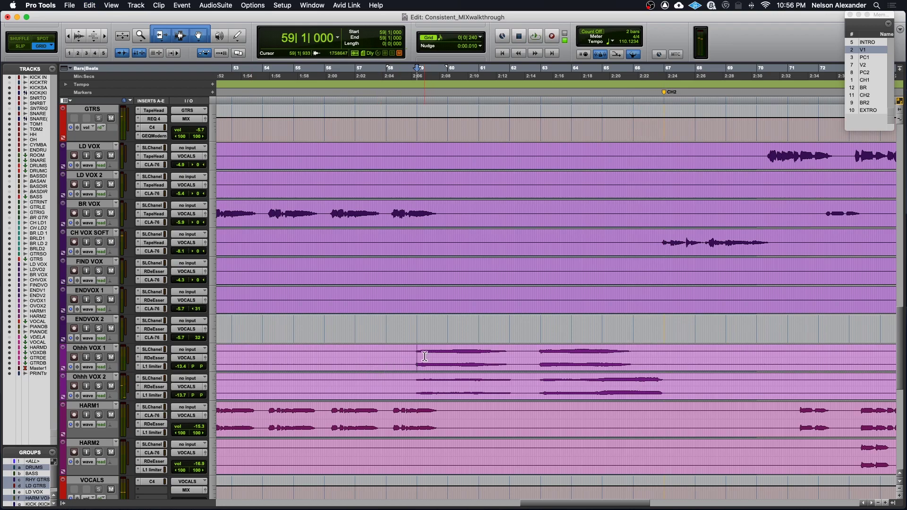
- Look over the session's tracks across the full song length, from the drums down to the vocals and pianos
{"action": "scroll", "coordinate": [419, 356], "scroll_direction": "up", "scroll_amount": 15}
{"action": "key", "text": "super+bracketleft"}
{"action": "key", "text": "super+bracketleft"}
{"action": "key", "text": "super+bracketleft"}
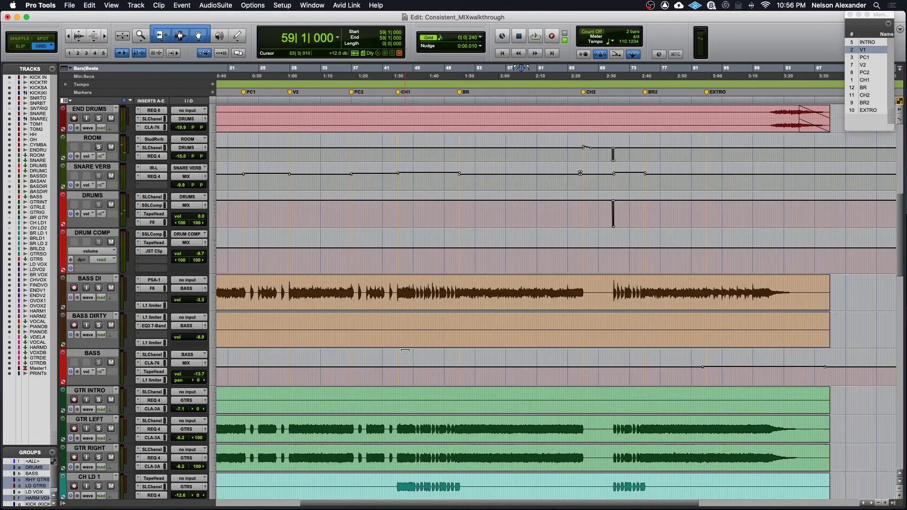
{"action": "key", "text": "super+bracketleft"}
{"action": "scroll", "coordinate": [420, 328], "scroll_direction": "down", "scroll_amount": 15}
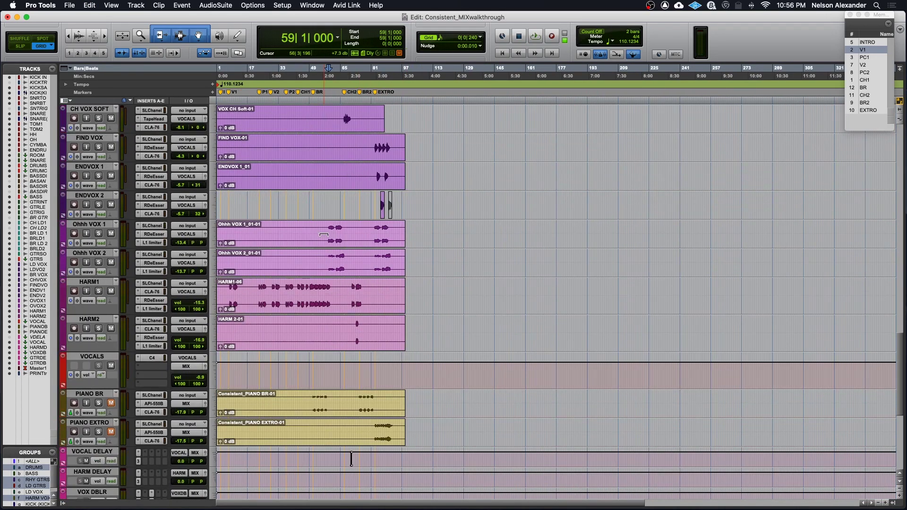
{"action": "scroll", "coordinate": [420, 329], "scroll_direction": "up", "scroll_amount": 6}
{"action": "scroll", "coordinate": [324, 235], "scroll_direction": "up", "scroll_amount": 10}
{"action": "scroll", "coordinate": [324, 235], "scroll_direction": "down", "scroll_amount": 12}
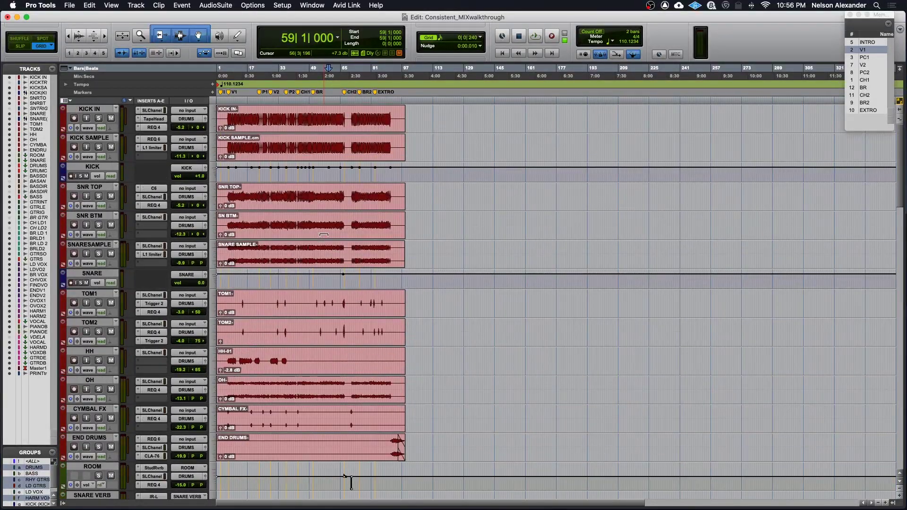
{"action": "scroll", "coordinate": [326, 237], "scroll_direction": "up", "scroll_amount": 8}
{"action": "scroll", "coordinate": [325, 238], "scroll_direction": "down", "scroll_amount": 15}
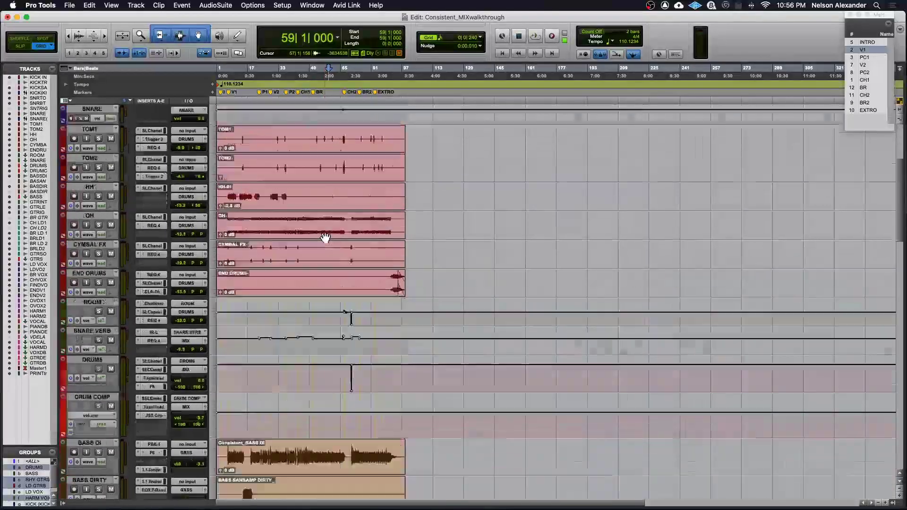
- Examine where the Ohhh VOX 1 and Ohhh VOX 2 phrases fall between the BR and CH2 markers
{"action": "key", "text": "super+bracketright"}
{"action": "key", "text": "super+bracketright"}
{"action": "key", "text": "super+bracketright"}
{"action": "scroll", "coordinate": [498, 270], "scroll_direction": "down", "scroll_amount": 6}
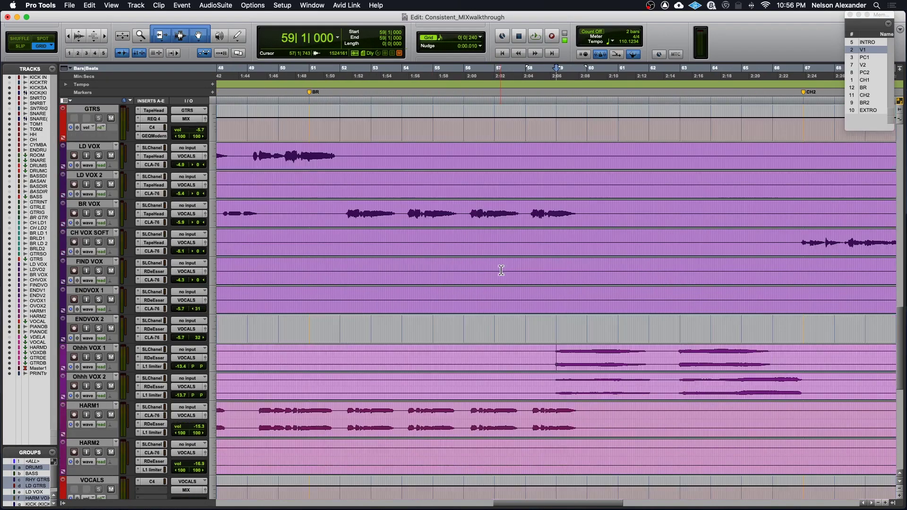
{"action": "key", "text": "super+bracketright"}
{"action": "key", "text": "super+bracketright"}
{"action": "key", "text": "super+bracketright"}
{"action": "key", "text": "super+bracketleft"}
{"action": "key", "text": "super+bracketleft"}
{"action": "key", "text": "super+bracketleft"}
{"action": "key", "text": "super+bracketleft"}
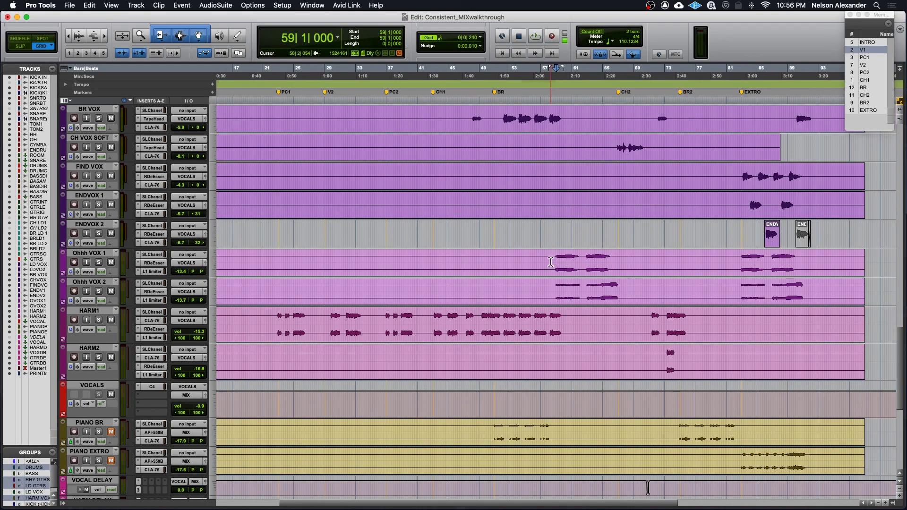
- Locate the Ohhh VOX 1 and 2 phrases in the extro and place the edit cursor before them at 80|4|720
{"action": "scroll", "coordinate": [550, 262], "scroll_direction": "right", "scroll_amount": 3}
{"action": "key", "text": "super+bracketright"}
{"action": "key", "text": "super+bracketright"}
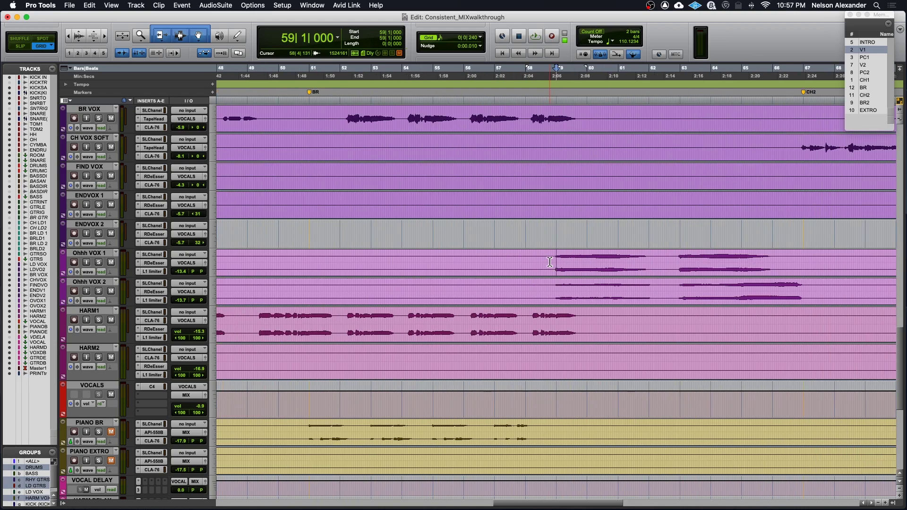
{"action": "key", "text": "super+bracketleft"}
{"action": "key", "text": "super+bracketleft"}
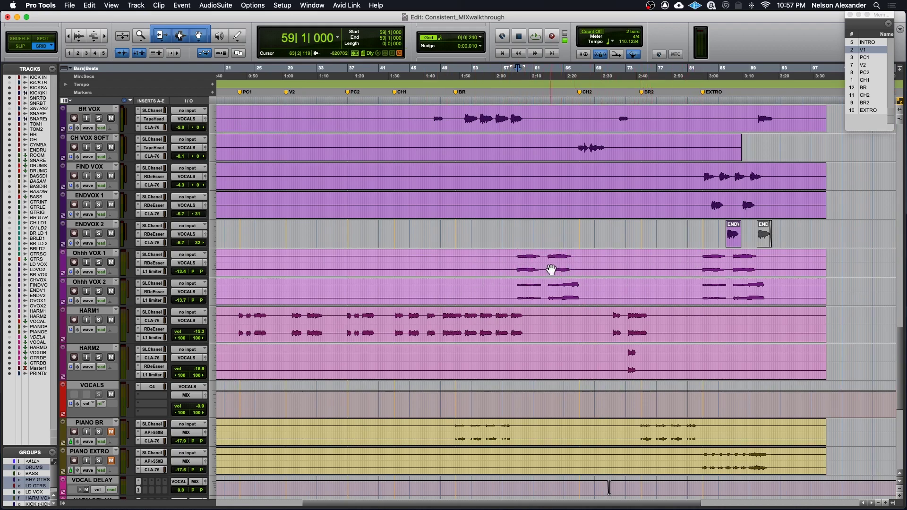
{"action": "left_click_drag", "start_coordinate": [701, 260], "coordinate": [768, 297]}
{"action": "left_click", "coordinate": [687, 264]}
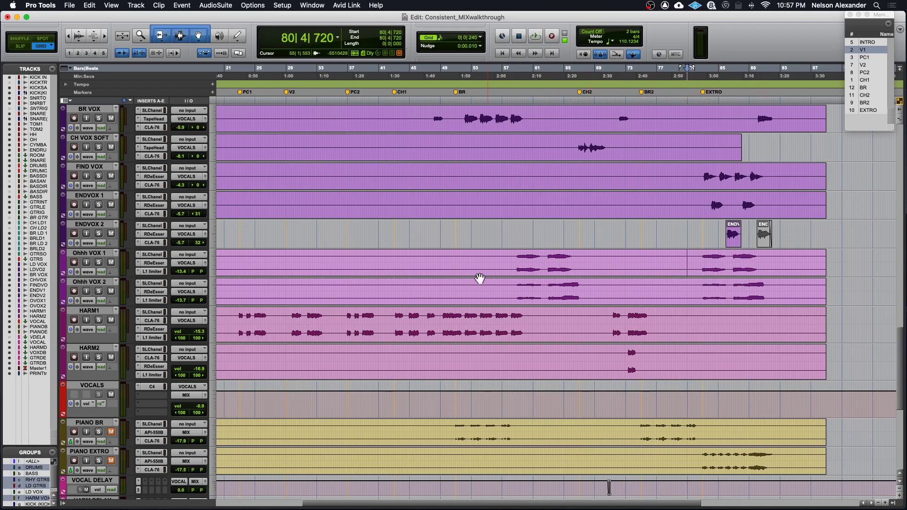
- Examine the SSLChannel filter settings on Ohhh VOX 1 in the Mix window and close the plugin
{"action": "key", "text": "super+equal"}
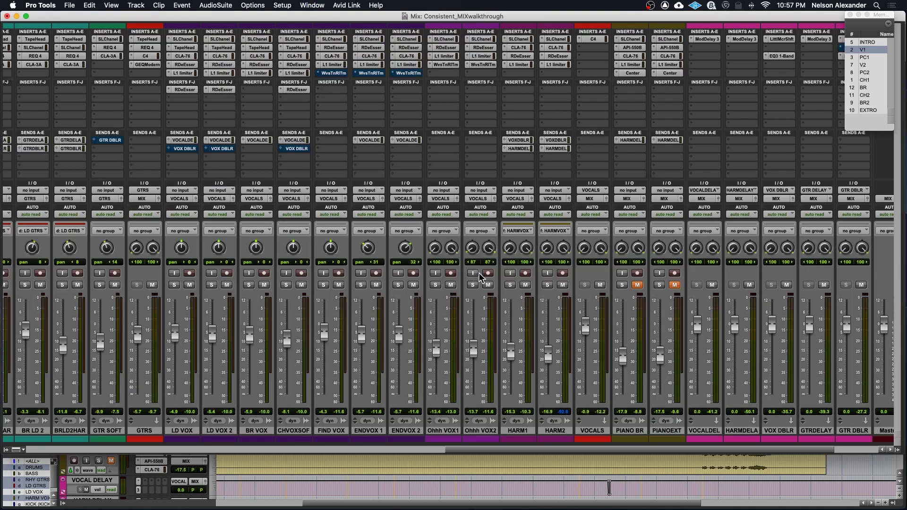
{"action": "left_click", "coordinate": [443, 40]}
{"action": "left_click_drag", "start_coordinate": [272, 179], "coordinate": [272, 178]}
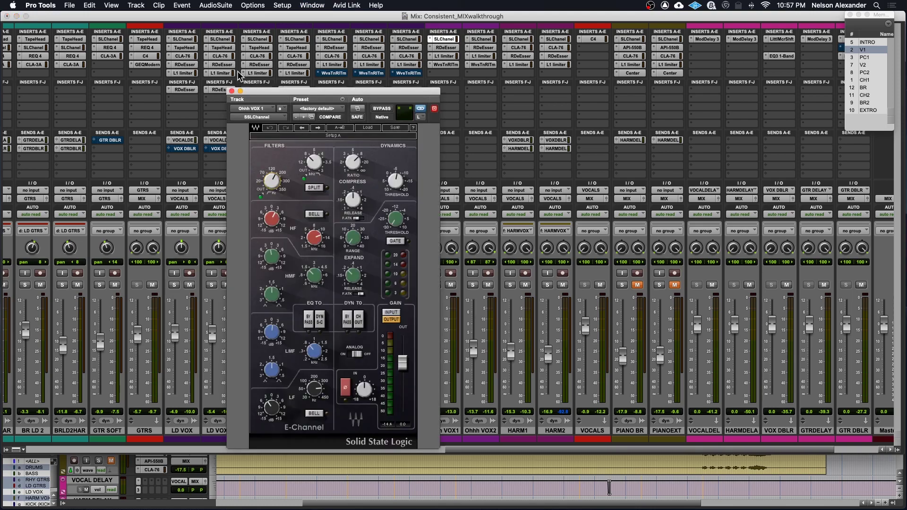
{"action": "left_click", "coordinate": [231, 90]}
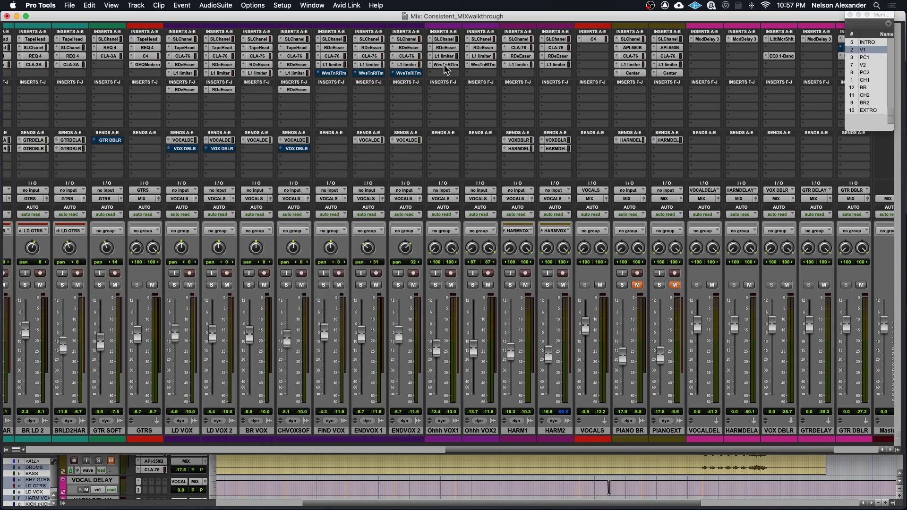
- Examine the Waves Tune Real-Time settings on Ohhh VOX 1 and close the plugin window
{"action": "left_click", "coordinate": [444, 64]}
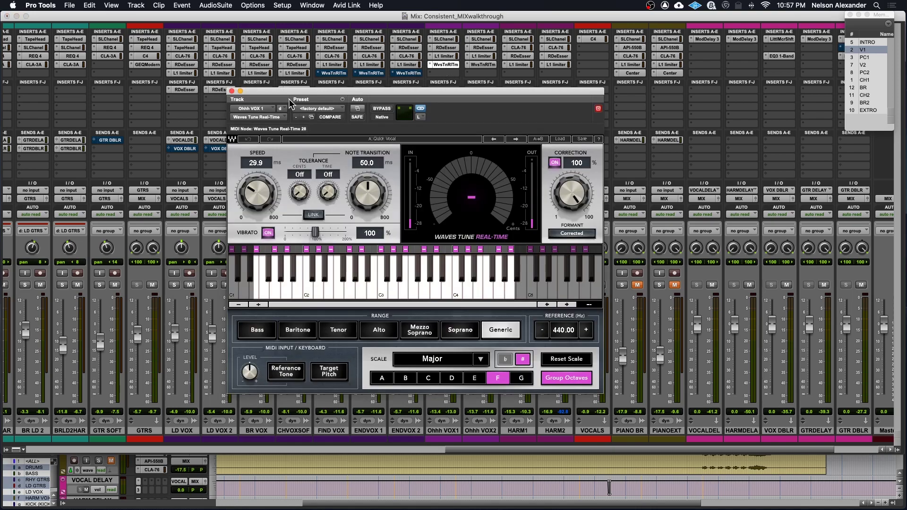
{"action": "left_click", "coordinate": [232, 91]}
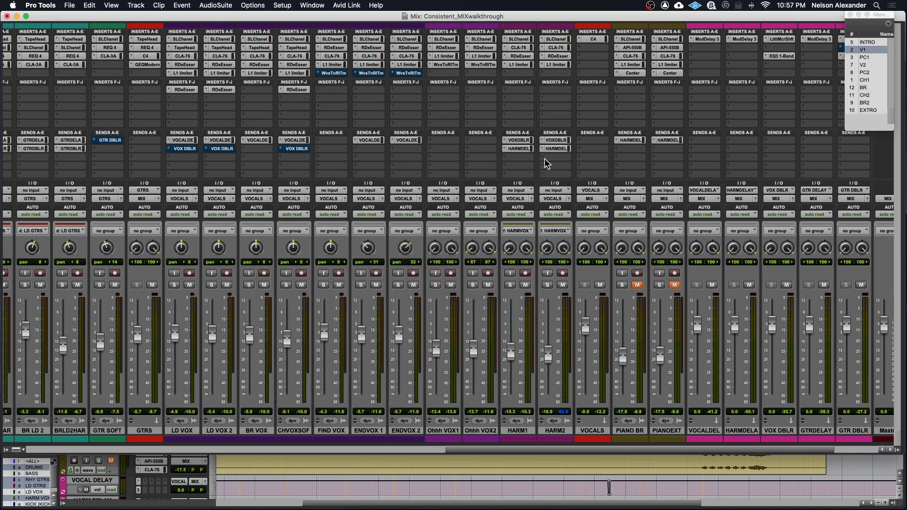
{"action": "left_click", "coordinate": [445, 64]}
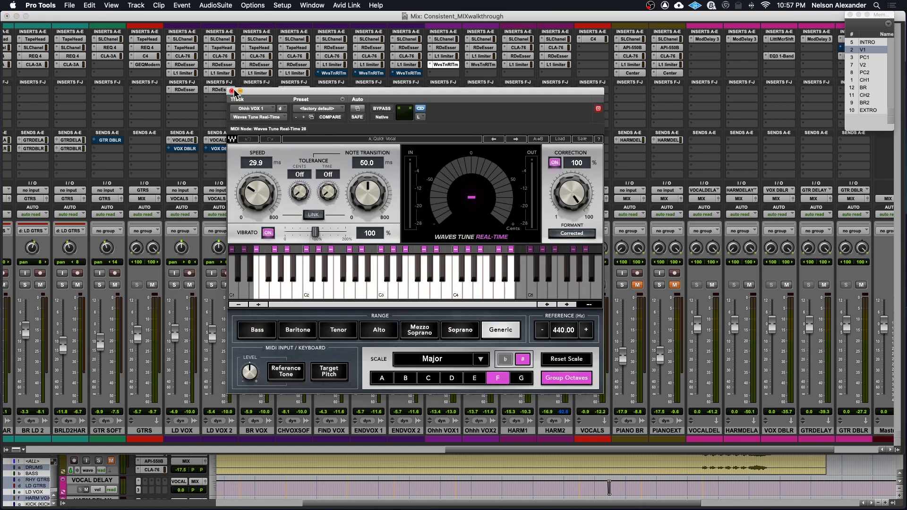
{"action": "left_click", "coordinate": [232, 91]}
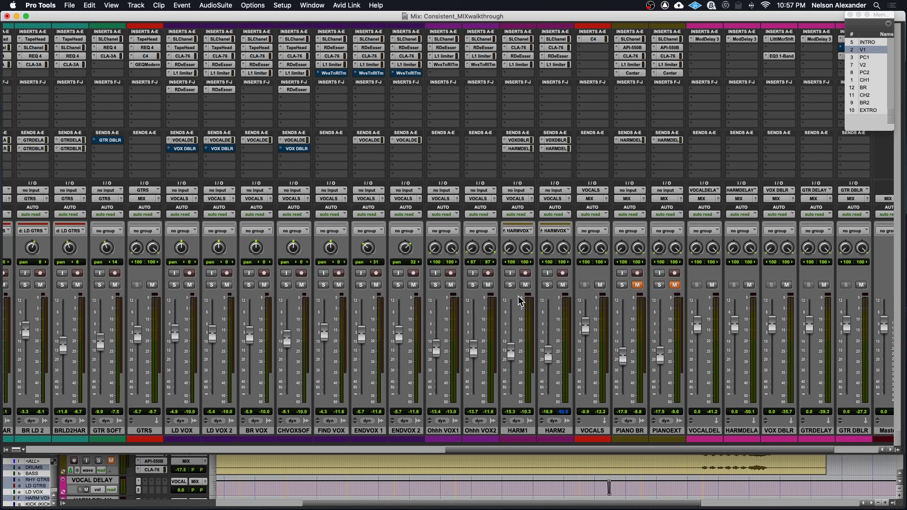
- Return to the Edit window and place the edit cursor just before HARM1's first phrase, at 7|4|000
{"action": "key", "text": "super+equal"}
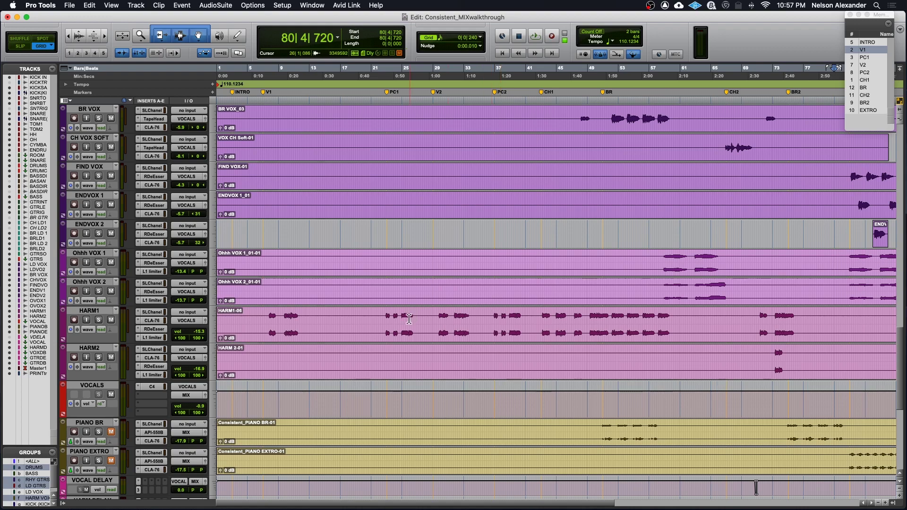
{"action": "left_click", "coordinate": [267, 319]}
{"action": "scroll", "coordinate": [348, 313], "scroll_direction": "up", "scroll_amount": 5}
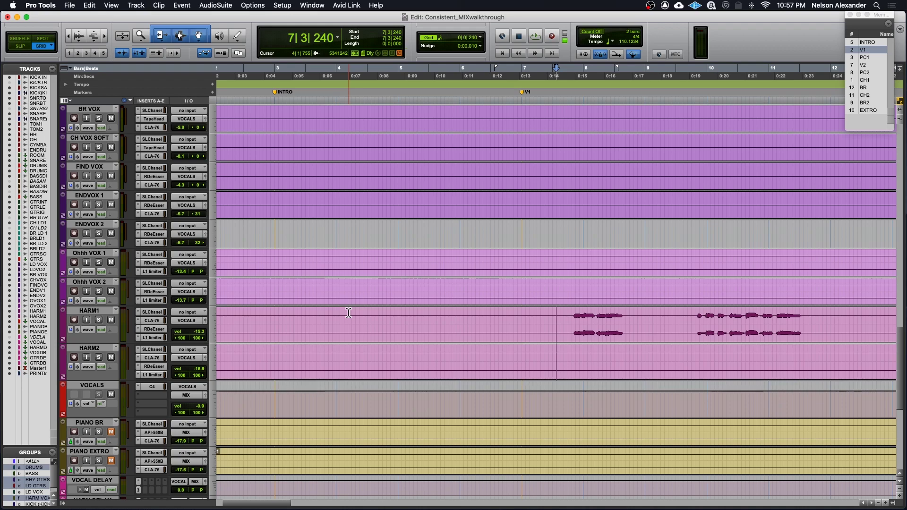
{"action": "scroll", "coordinate": [349, 314], "scroll_direction": "up", "scroll_amount": 3}
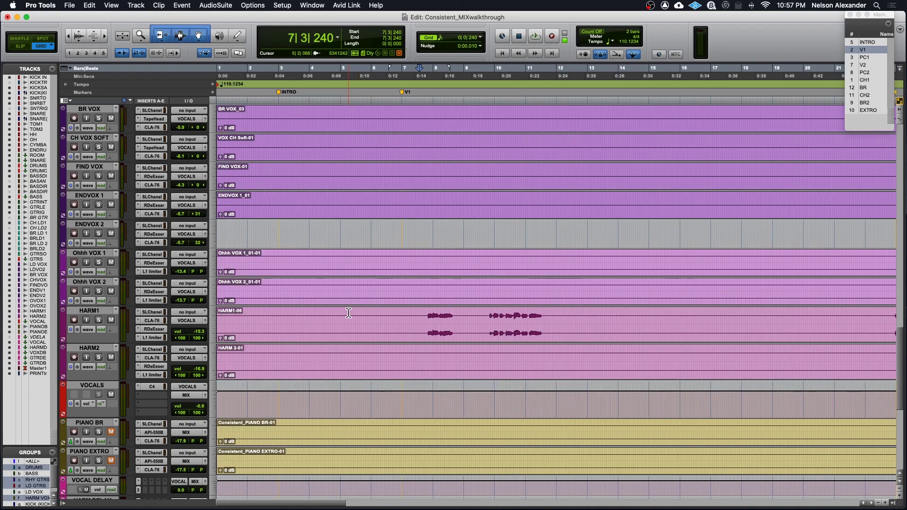
{"action": "left_click", "coordinate": [585, 319]}
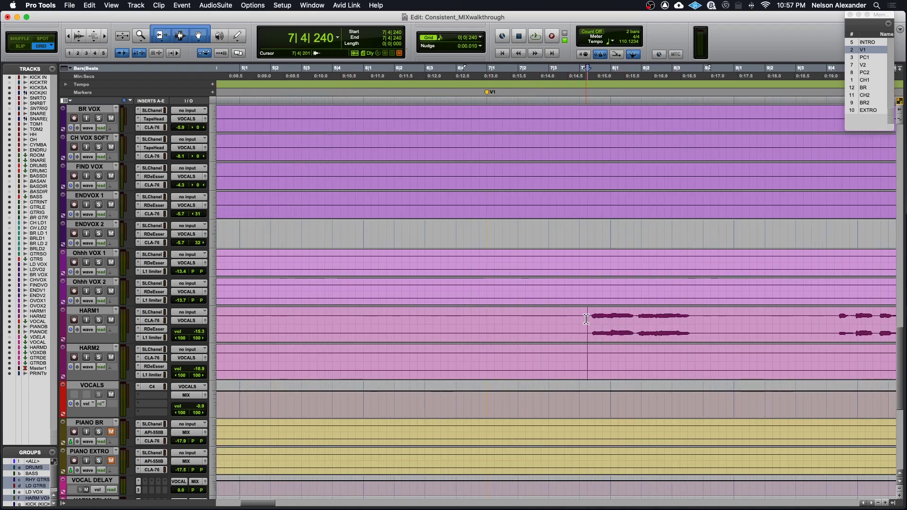
{"action": "left_click", "coordinate": [577, 320]}
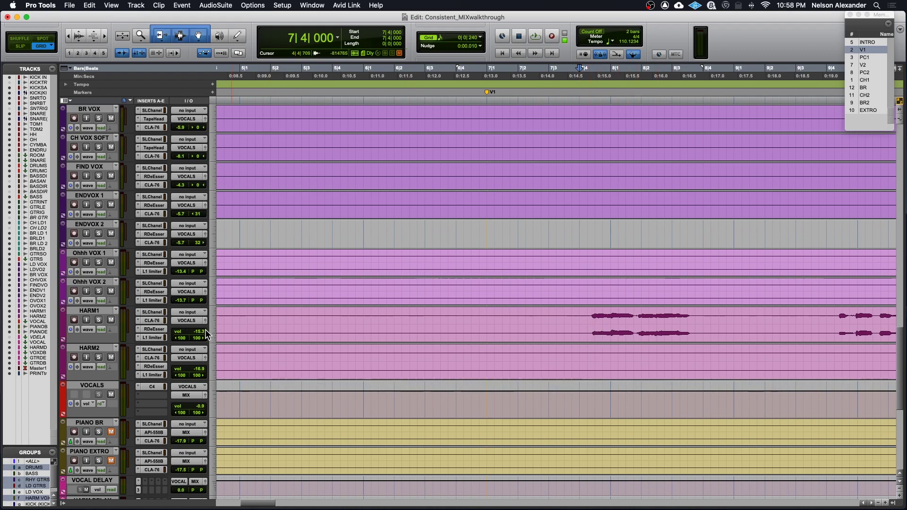
- Solo LD VOX, HARM1 and HARM2 and play verse 1 from 6|4|720, just before the V1 marker
{"action": "scroll", "coordinate": [98, 281], "scroll_direction": "up", "scroll_amount": 10}
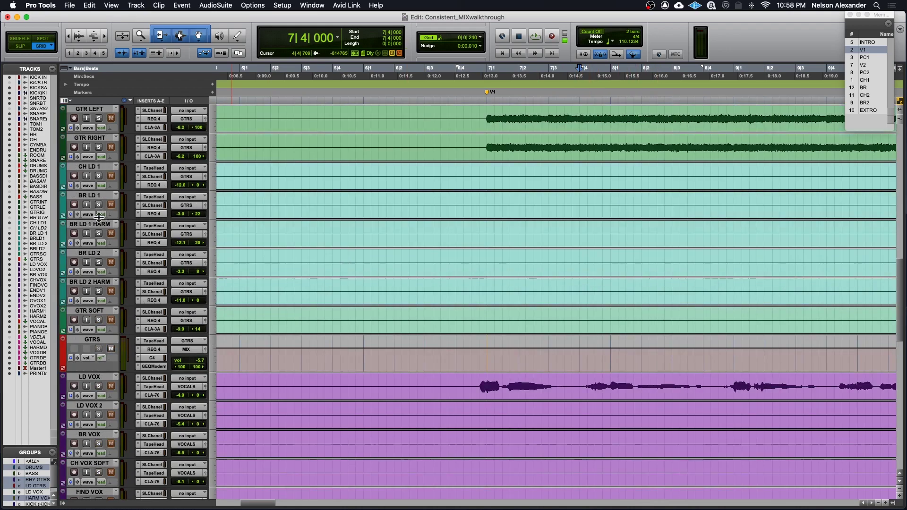
{"action": "scroll", "coordinate": [354, 387], "scroll_direction": "down", "scroll_amount": 8}
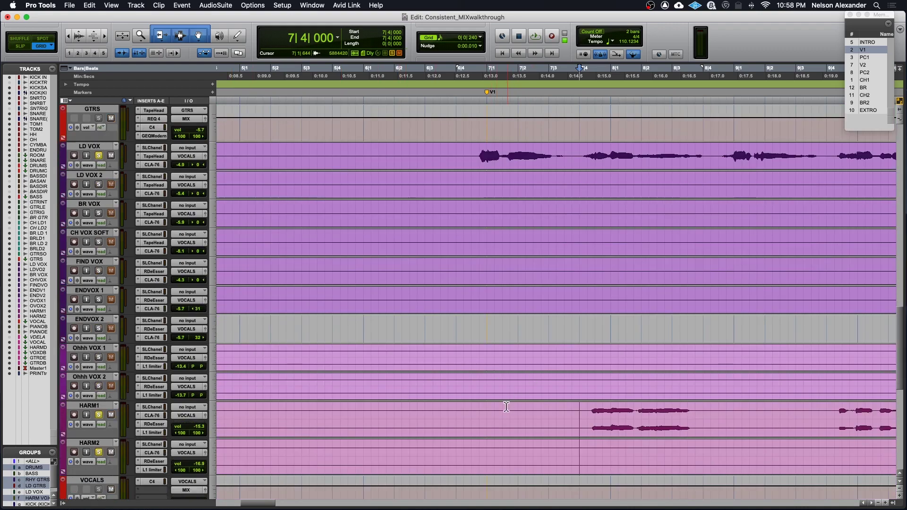
{"action": "left_click", "coordinate": [487, 409]}
{"action": "left_click", "coordinate": [485, 409]}
{"action": "key", "text": "space"}
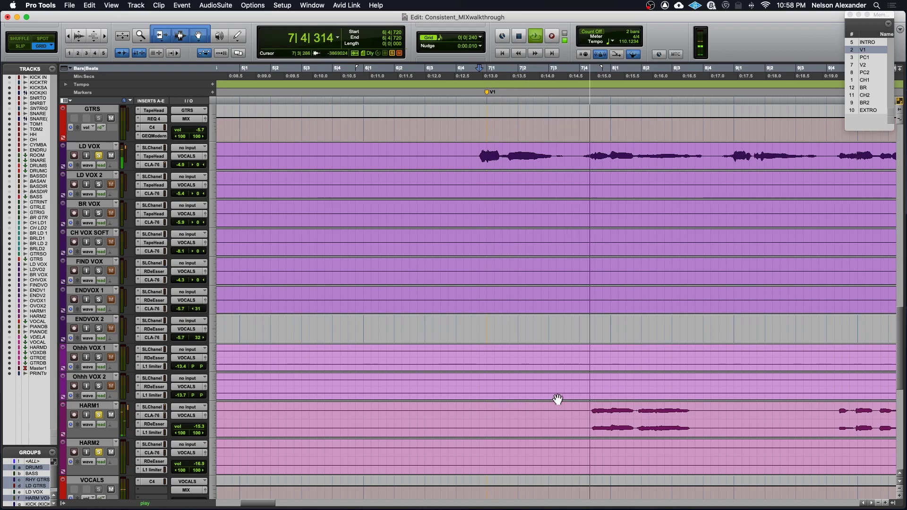
{"action": "scroll", "coordinate": [543, 397], "scroll_direction": "right", "scroll_amount": 2}
{"action": "scroll", "coordinate": [530, 397], "scroll_direction": "right", "scroll_amount": 10}
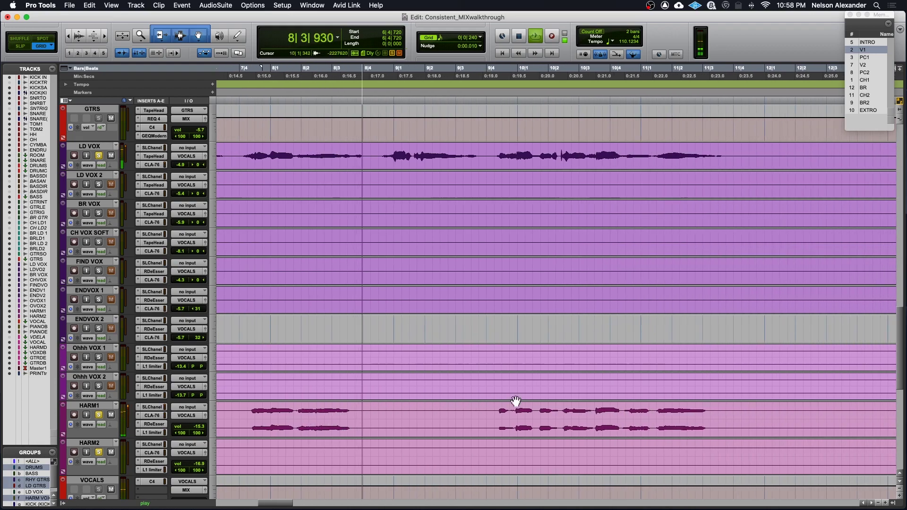
{"action": "scroll", "coordinate": [485, 406], "scroll_direction": "down", "scroll_amount": 1}
{"action": "scroll", "coordinate": [486, 406], "scroll_direction": "down", "scroll_amount": 2}
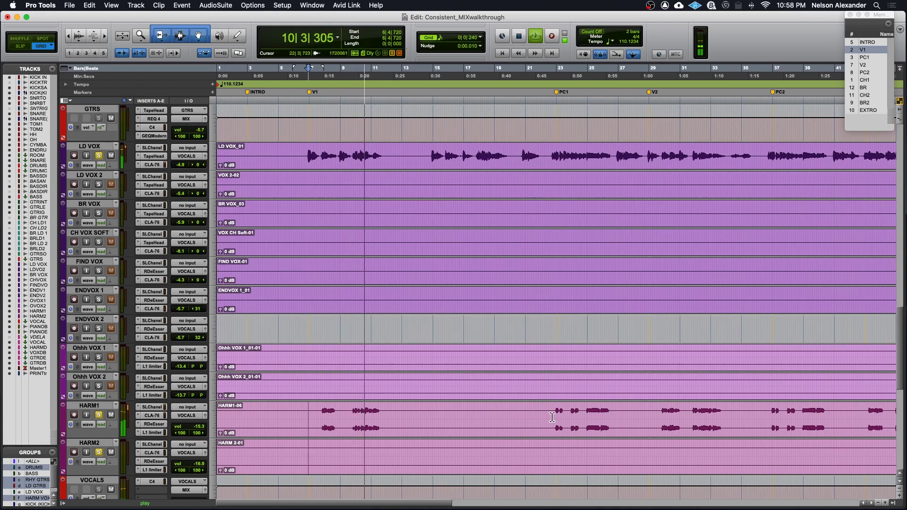
- Play the soloed lead and harmony vocals from 22|4|240, just before the PC1 marker
{"action": "key", "text": "space"}
{"action": "left_click", "coordinate": [554, 416]}
{"action": "key", "text": "space"}
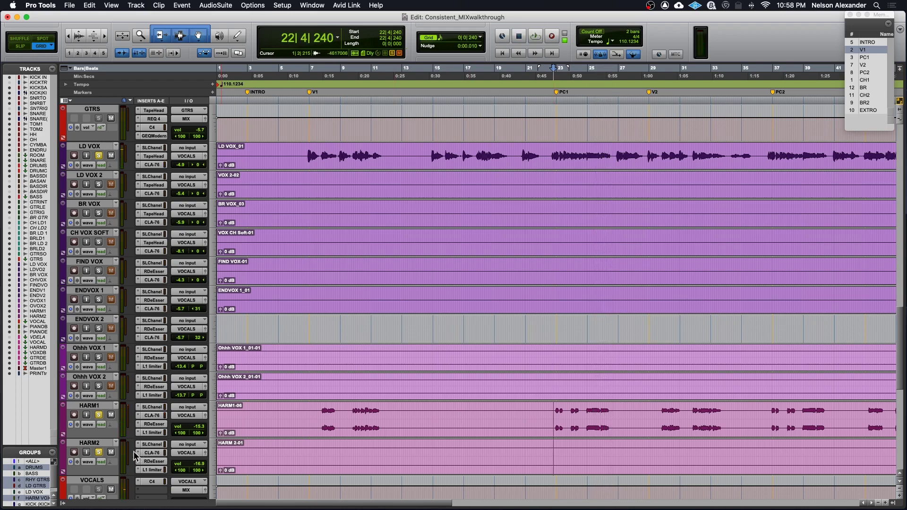
{"action": "left_click", "coordinate": [98, 452]}
- Play the first chorus from the CH1 marker with the lead and harmony vocals soloed, and stop playback
{"action": "key", "text": "super+bracketright"}
{"action": "key", "text": "super+bracketright"}
{"action": "key", "text": "super+bracketright"}
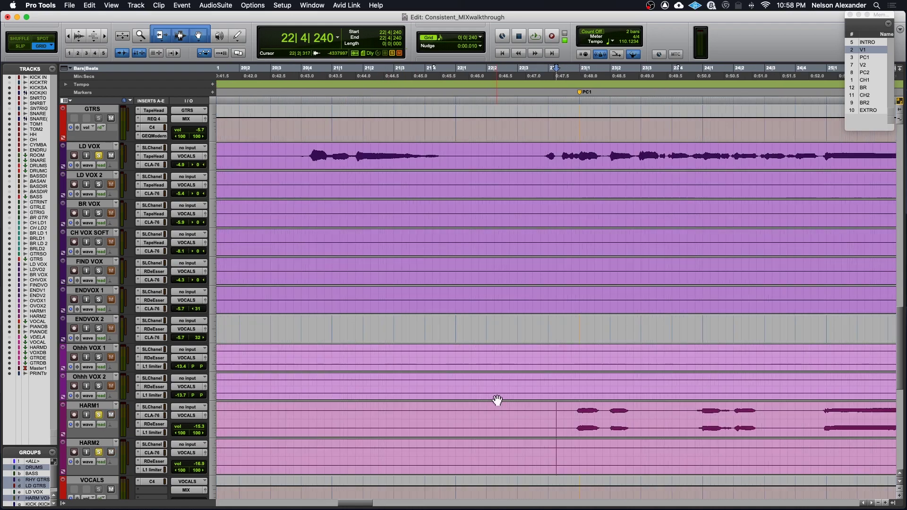
{"action": "key", "text": "super+bracketleft"}
{"action": "key", "text": "super+bracketleft"}
{"action": "scroll", "coordinate": [496, 400], "scroll_direction": "right", "scroll_amount": 9}
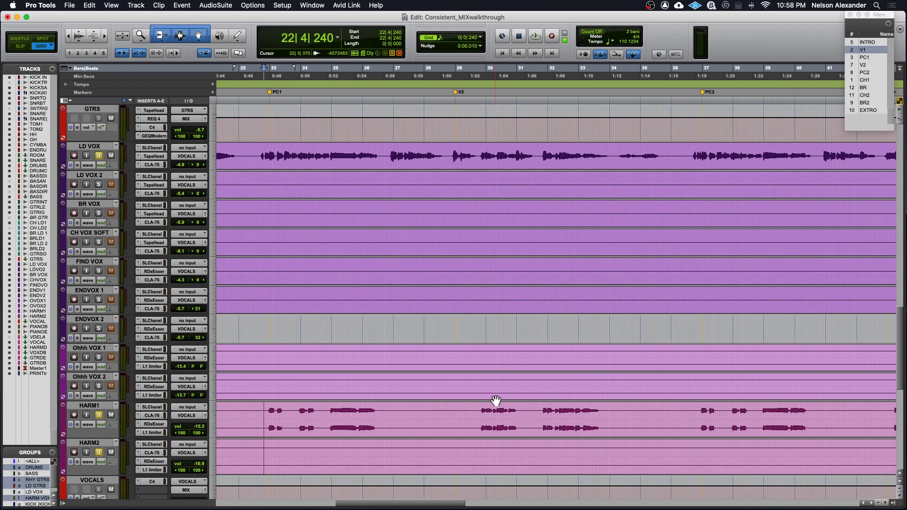
{"action": "key", "text": "super+bracketleft"}
{"action": "key", "text": "super+bracketleft"}
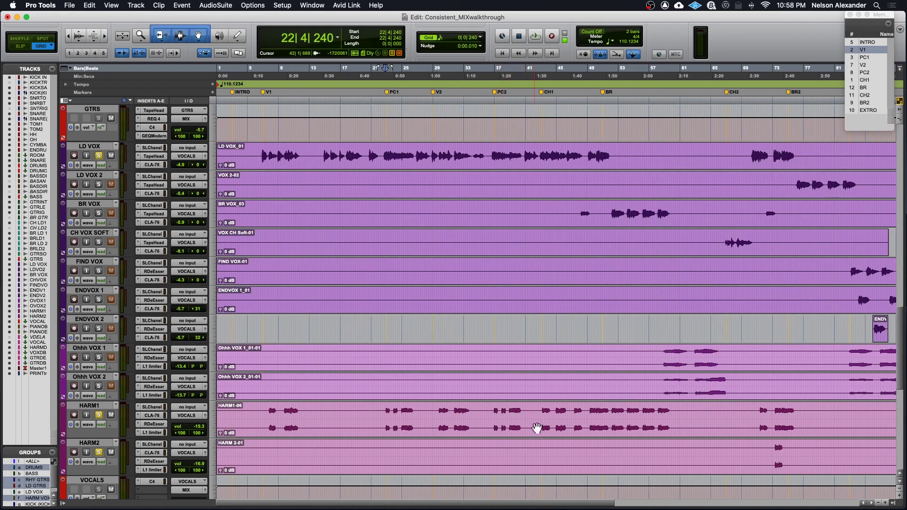
{"action": "left_click", "coordinate": [546, 98]}
{"action": "key", "text": "space"}
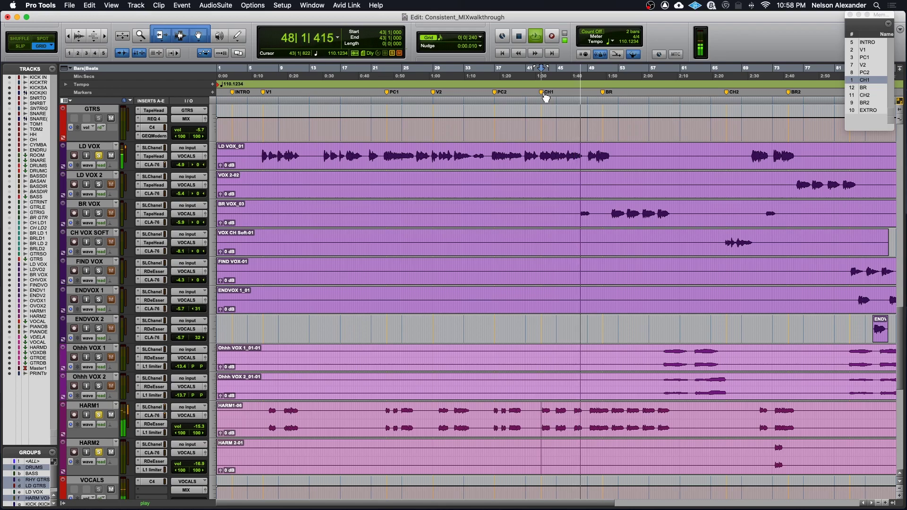
{"action": "key", "text": "space"}
{"action": "scroll", "coordinate": [772, 308], "scroll_direction": "right", "scroll_amount": 5}
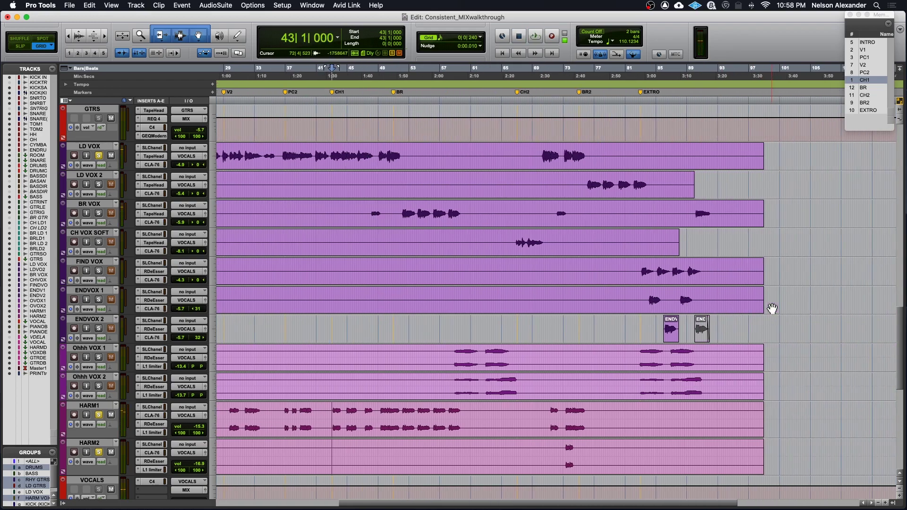
- Place the edit cursor at 71|1|720, just before HARM1's phrases after the CH2 marker, and bring up the Mix window
{"action": "scroll", "coordinate": [772, 308], "scroll_direction": "left", "scroll_amount": 4}
{"action": "left_click", "coordinate": [708, 411]}
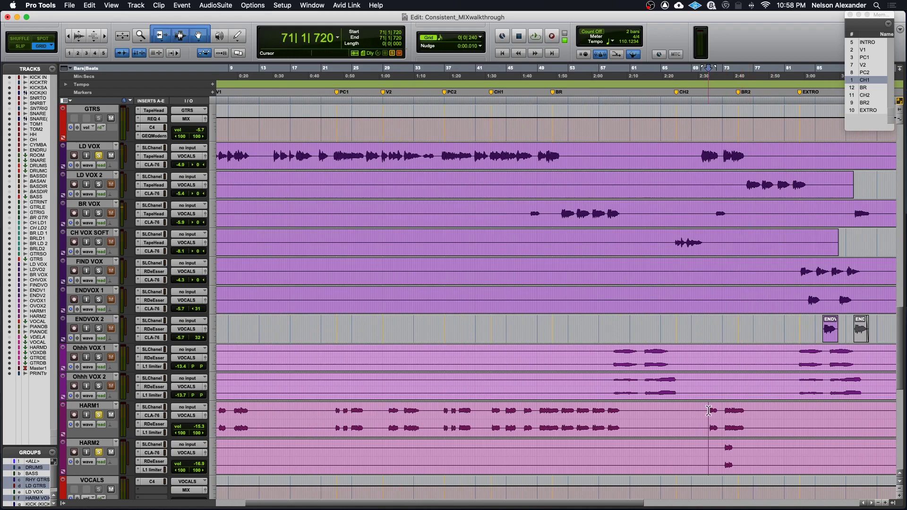
{"action": "key", "text": "super+equal"}
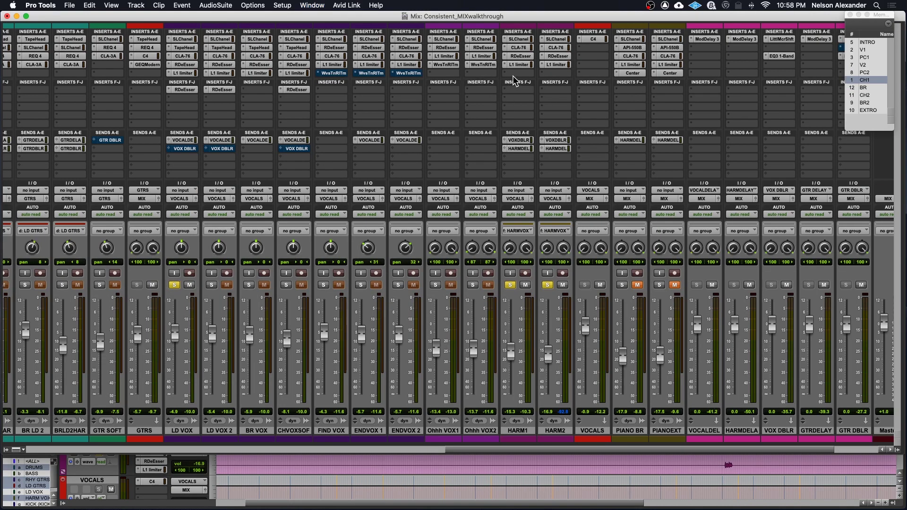
- Examine the filter and EQ settings in HARM1's SSL E-Channel plugin and close it
{"action": "left_click", "coordinate": [519, 39]}
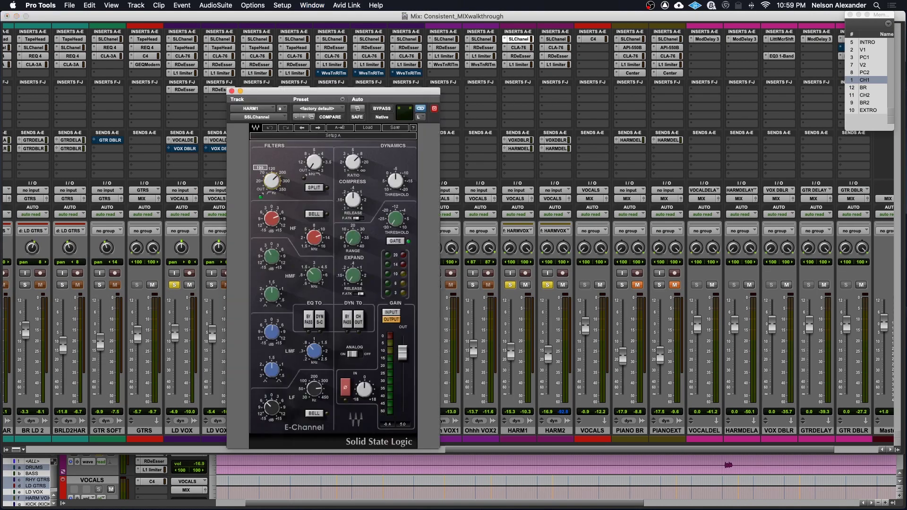
{"action": "left_click", "coordinate": [278, 209]}
{"action": "left_click", "coordinate": [270, 262]}
{"action": "left_click", "coordinate": [314, 275]}
{"action": "left_click", "coordinate": [232, 90]}
- Examine HARM1's CLA-76 compressor settings during playback, and close the plugin
{"action": "left_click", "coordinate": [519, 48]}
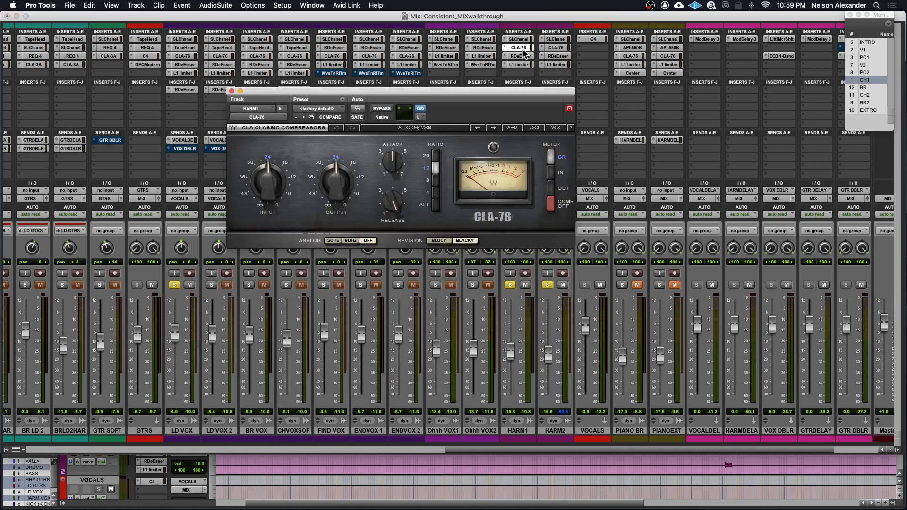
{"action": "key", "text": "space"}
{"action": "left_click", "coordinate": [232, 91]}
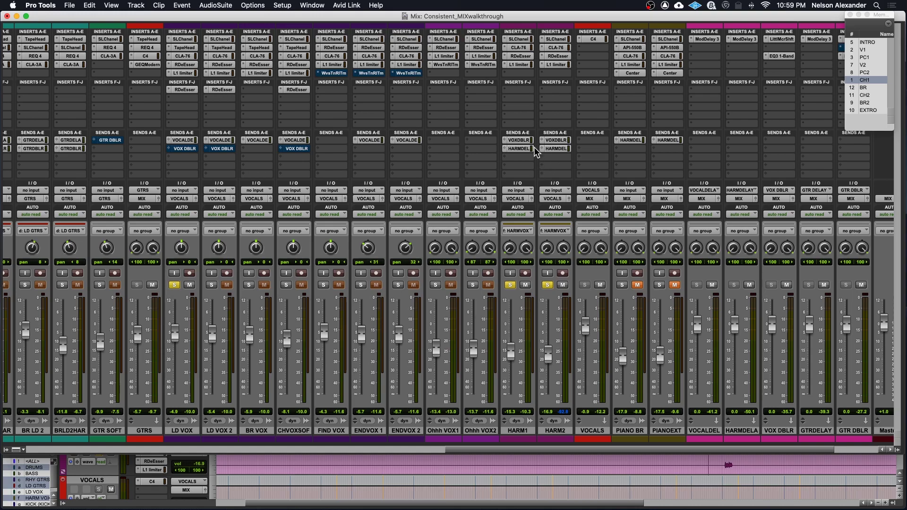
- Examine HARM1's VOX DBLR send level, and open its HARM DELAY send
{"action": "left_click", "coordinate": [524, 144]}
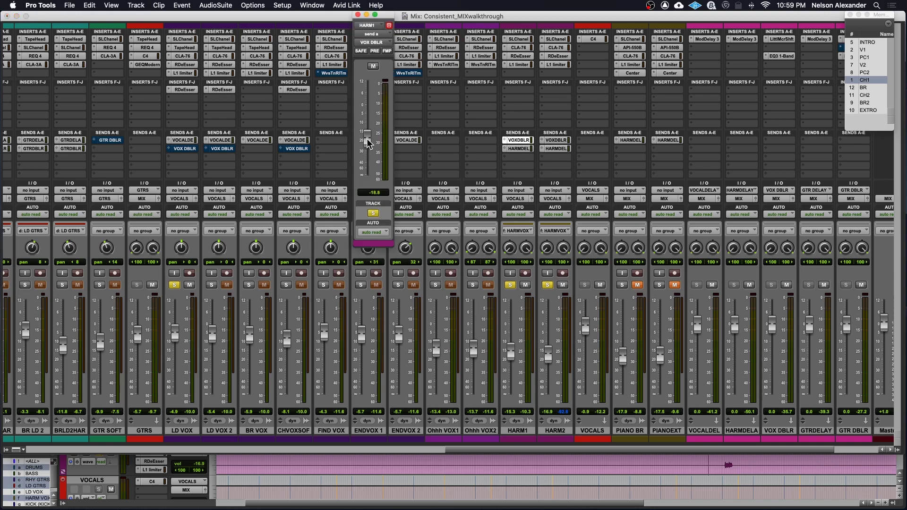
{"action": "left_click", "coordinate": [358, 16]}
{"action": "left_click", "coordinate": [520, 149]}
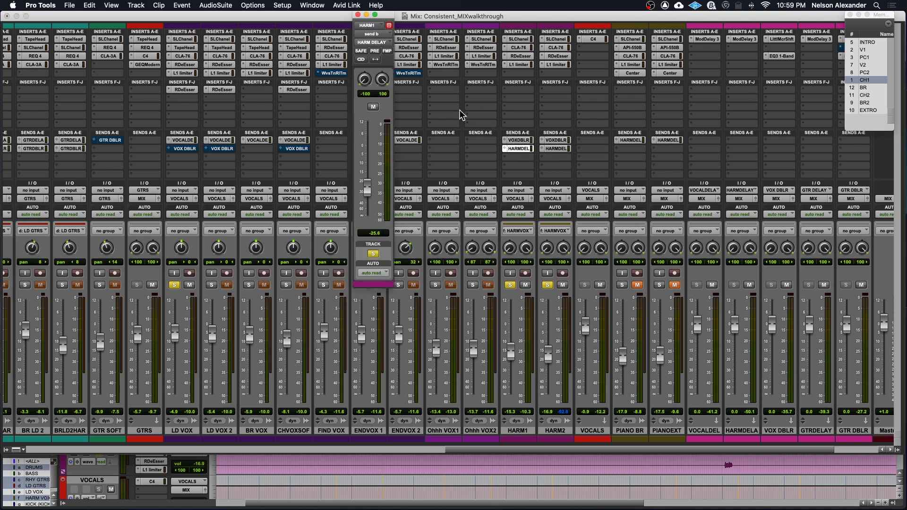
- Unsolo LD VOX to hear HARM1 and HARM2 alone, close the HARM DELAY send, and clear the harmony solos
{"action": "scroll", "coordinate": [677, 78], "scroll_direction": "right", "scroll_amount": 2}
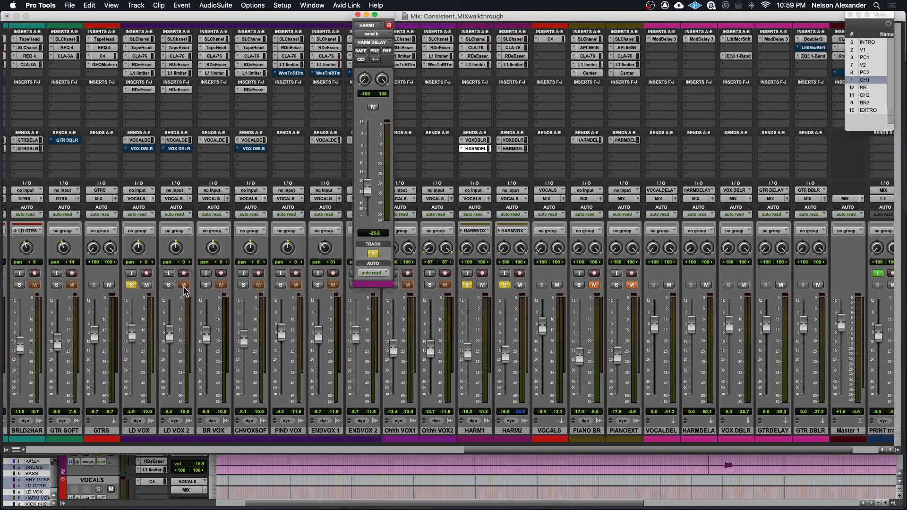
{"action": "left_click", "coordinate": [132, 285]}
{"action": "key", "text": "space"}
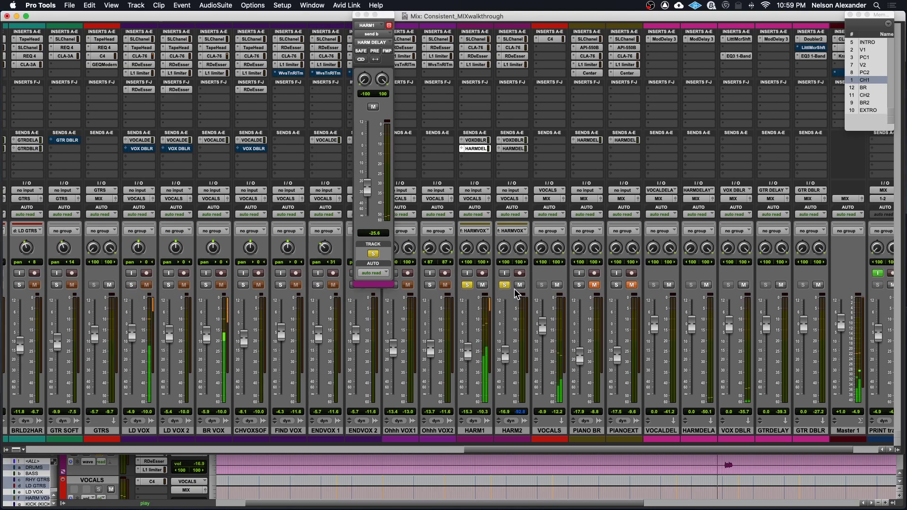
{"action": "left_click", "coordinate": [358, 15]}
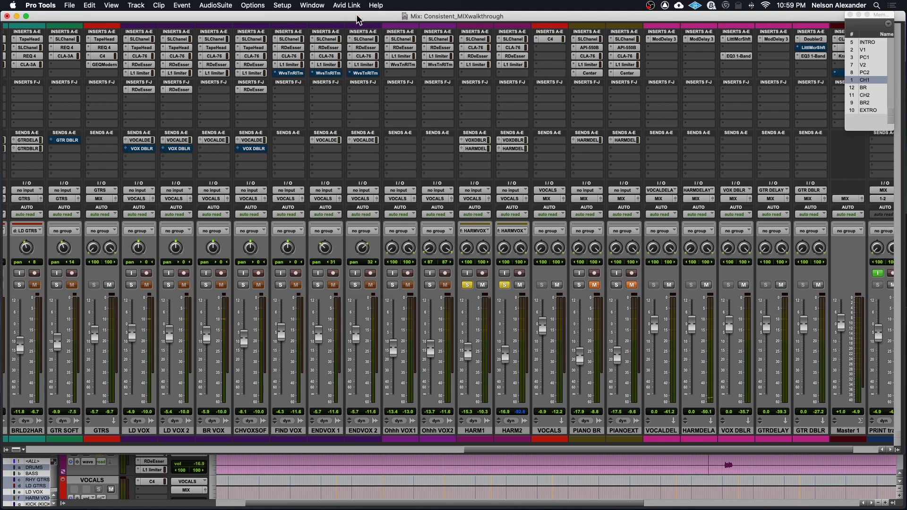
{"action": "left_click", "coordinate": [468, 285]}
- Return to the Edit window and play from 70|3|480 with LD VOX, HARM1 and HARM2 soloed
{"action": "key", "text": "super+equal"}
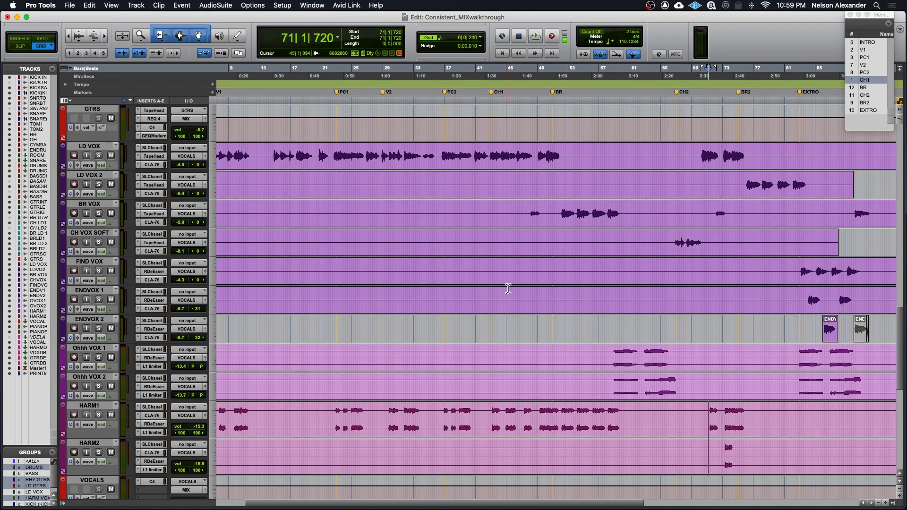
{"action": "left_click", "coordinate": [577, 415]}
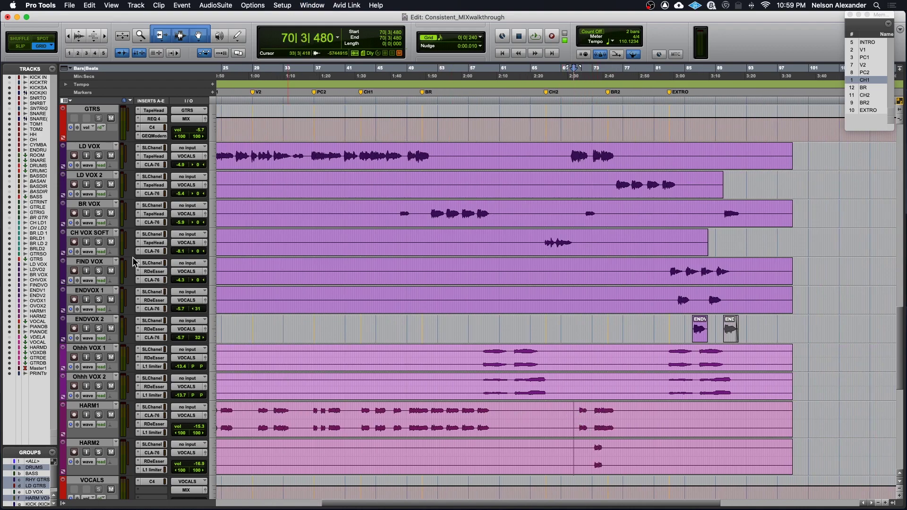
{"action": "left_click", "coordinate": [102, 157]}
{"action": "left_click", "coordinate": [99, 416]}
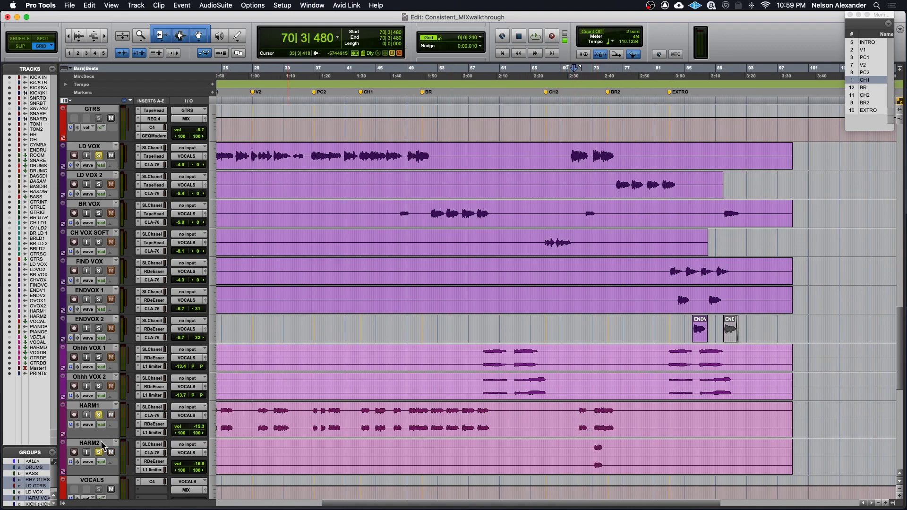
{"action": "key", "text": "super+bracketright"}
{"action": "key", "text": "super+bracketright"}
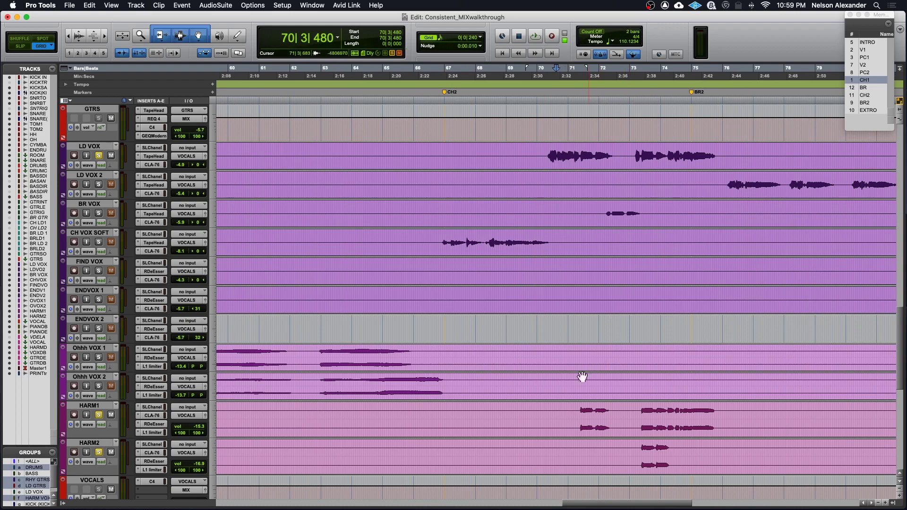
{"action": "key", "text": "space"}
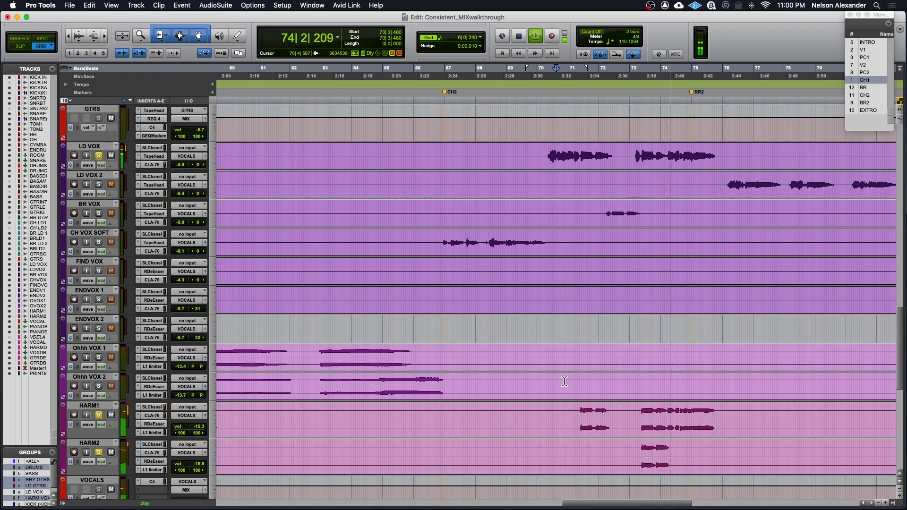
- Stop playback and clear the solos on HARM1, HARM2 and LD VOX
{"action": "left_click", "coordinate": [98, 415]}
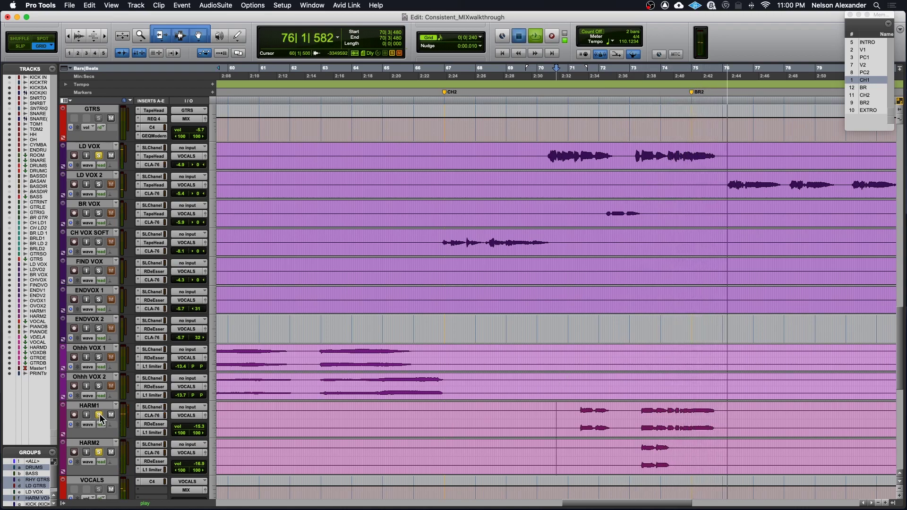
{"action": "key", "text": "space"}
{"action": "left_click", "coordinate": [98, 452]}
{"action": "key", "text": "super+bracketleft"}
{"action": "key", "text": "super+bracketleft"}
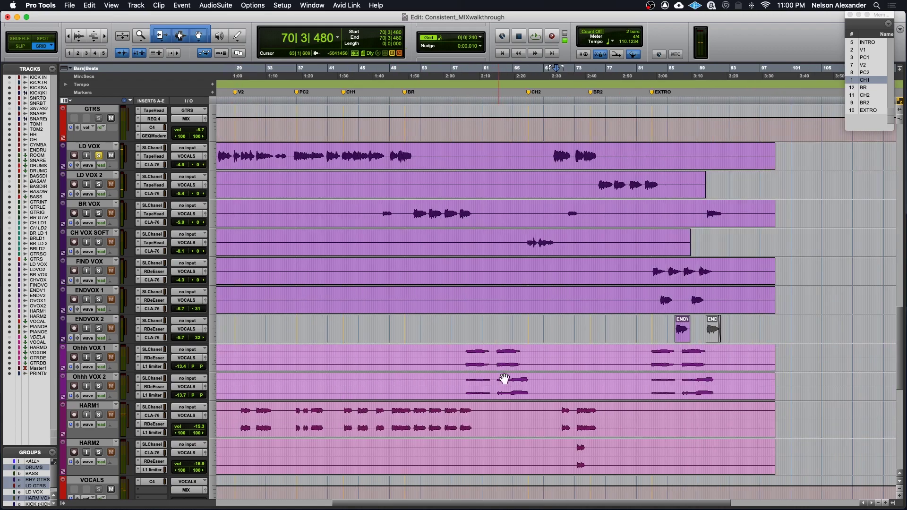
{"action": "key", "text": "super+bracketright"}
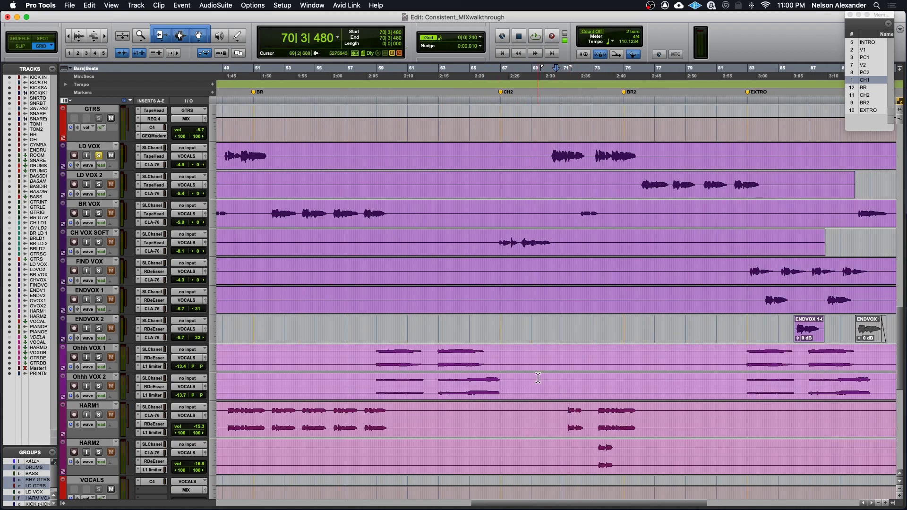
{"action": "scroll", "coordinate": [536, 375], "scroll_direction": "left", "scroll_amount": 3}
{"action": "left_click", "coordinate": [98, 156]}
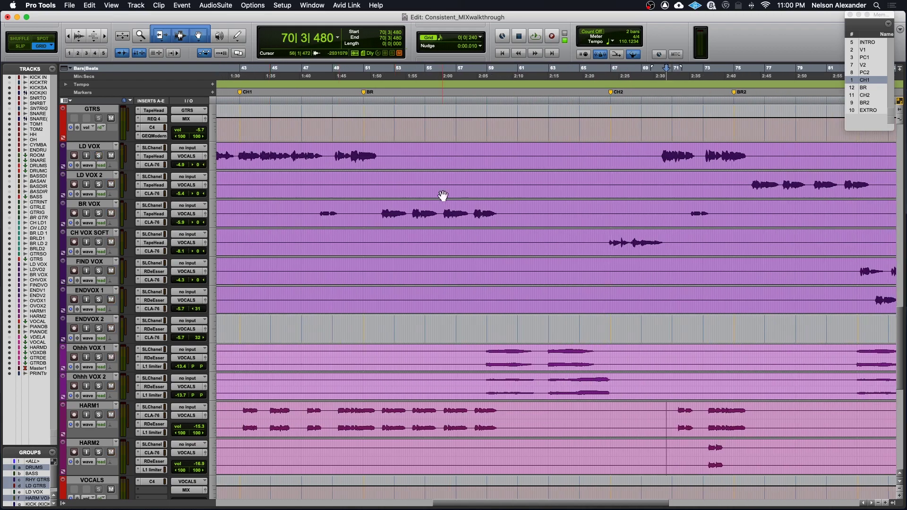
- Locate CH VOX SOFT's phrase after the CH2 marker and place the edit cursor in it at 68|4|720
{"action": "key", "text": "super+bracketleft"}
{"action": "key", "text": "super+bracketleft"}
{"action": "scroll", "coordinate": [494, 245], "scroll_direction": "up", "scroll_amount": 4}
{"action": "scroll", "coordinate": [494, 247], "scroll_direction": "down", "scroll_amount": 8}
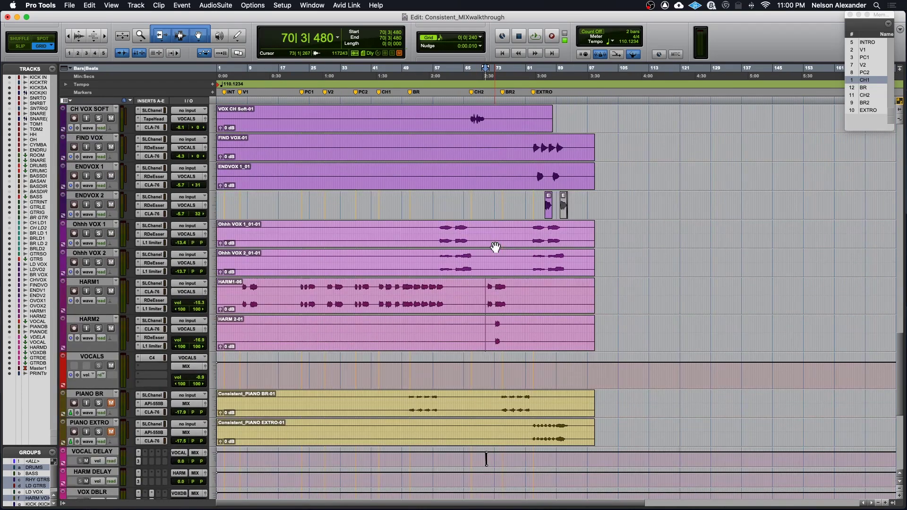
{"action": "scroll", "coordinate": [495, 246], "scroll_direction": "up", "scroll_amount": 6}
{"action": "left_click", "coordinate": [480, 265]}
{"action": "scroll", "coordinate": [480, 266], "scroll_direction": "up", "scroll_amount": 2}
{"action": "key", "text": "super+bracketright"}
{"action": "key", "text": "super+bracketright"}
{"action": "key", "text": "super+bracketright"}
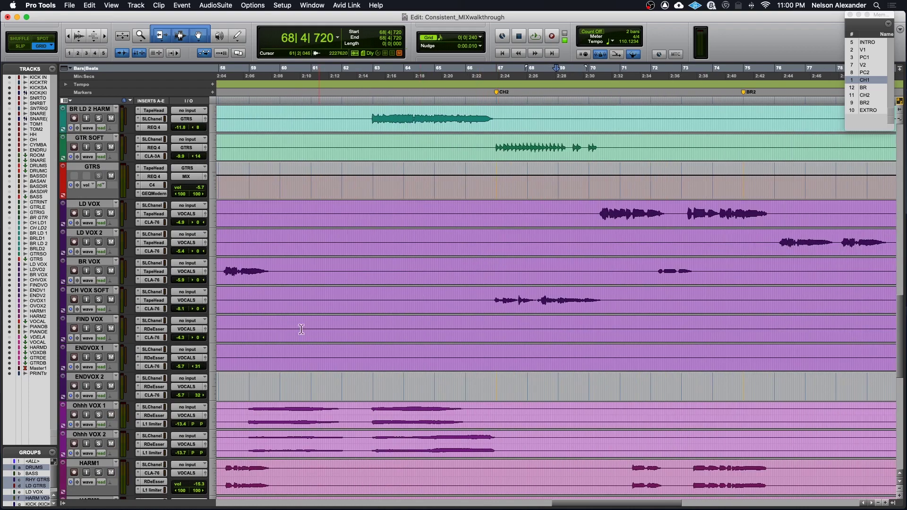
- Solo LD VOX and CH VOX SOFT, play the transition between them from 69|4|240, and place the cursor at 70|4|000
{"action": "left_click", "coordinate": [98, 300]}
{"action": "left_click", "coordinate": [98, 300]}
{"action": "left_click", "coordinate": [98, 213]}
{"action": "left_click", "coordinate": [98, 301]}
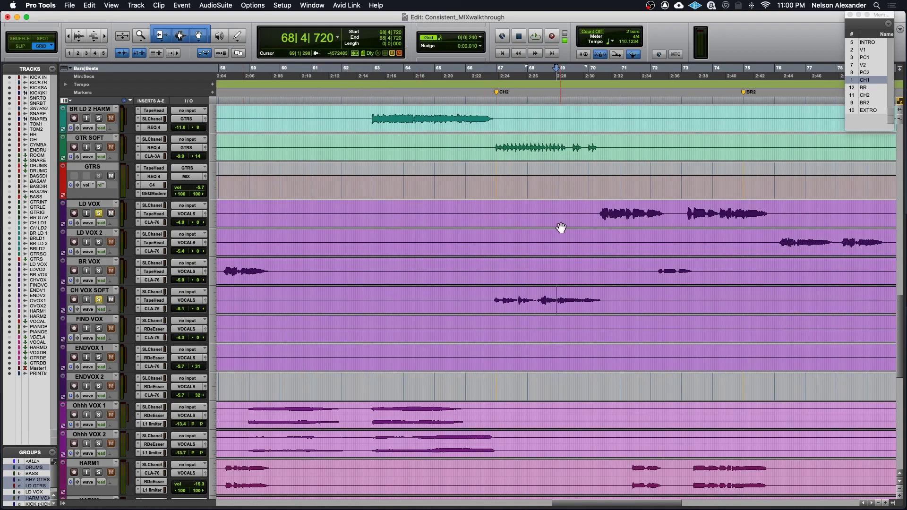
{"action": "left_click", "coordinate": [584, 210]}
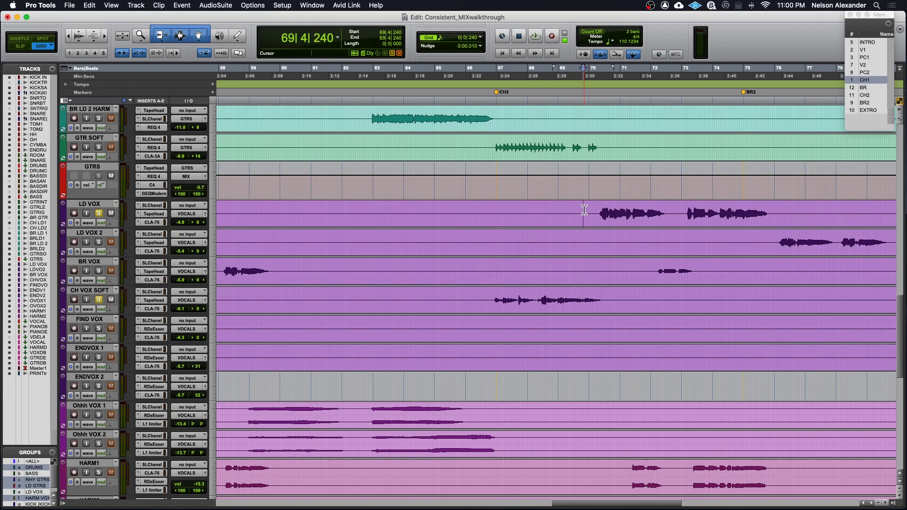
{"action": "key", "text": "space"}
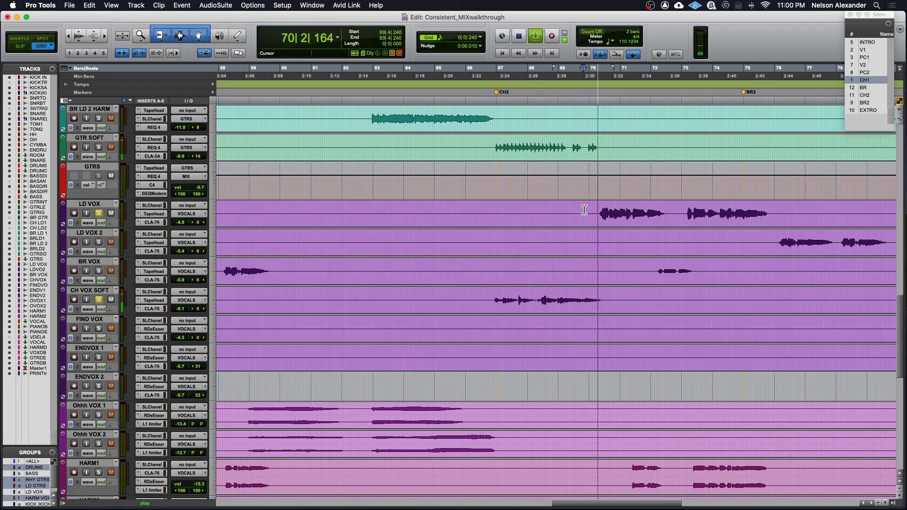
{"action": "left_click", "coordinate": [613, 213]}
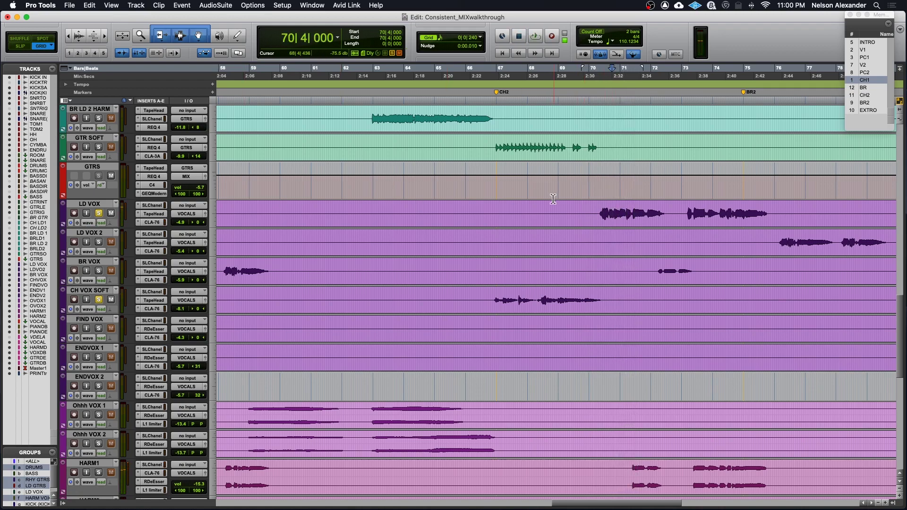
- Clear the LD VOX and CH VOX SOFT solos and play the full mix from 70|1|480, before LD VOX enters
{"action": "left_click", "coordinate": [99, 214]}
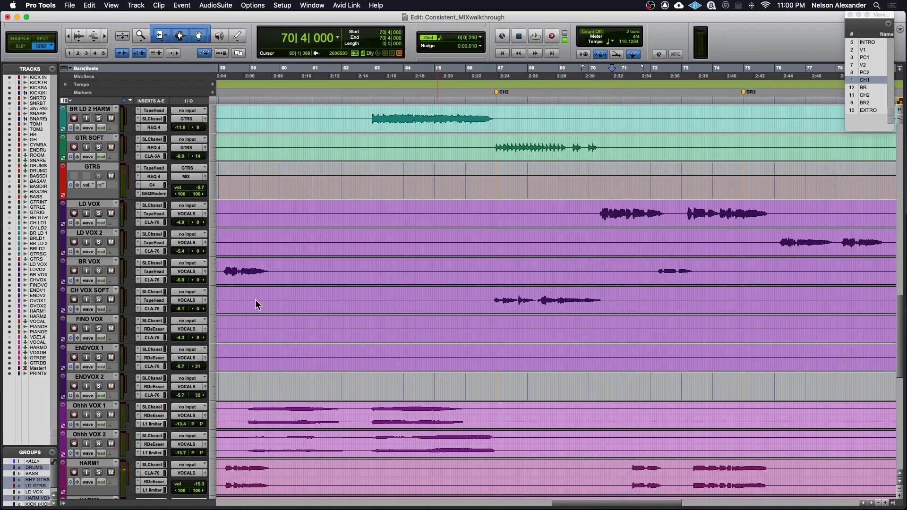
{"action": "key", "text": "space"}
{"action": "key", "text": "space"}
{"action": "left_click", "coordinate": [593, 211]}
{"action": "key", "text": "space"}
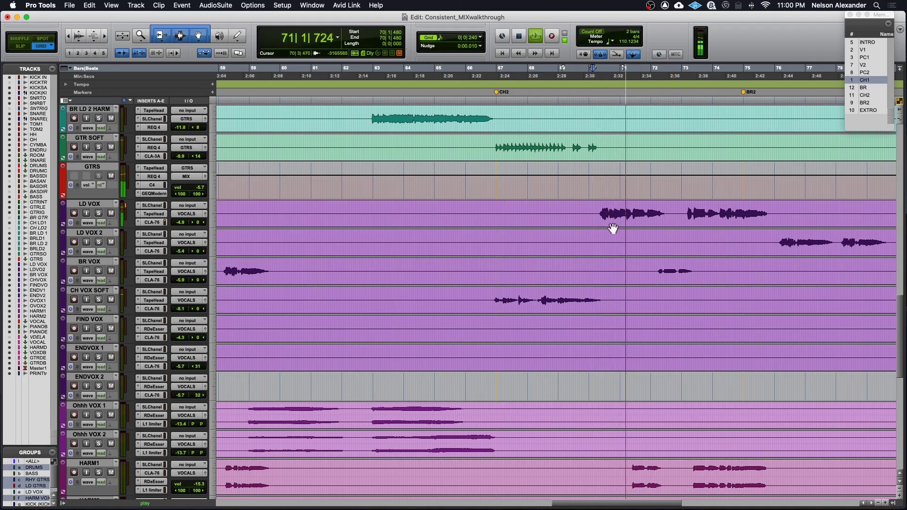
{"action": "key", "text": "space"}
- Examine the volume dips on the ROOM and DRUMS tracks before bar 71, and play the full mix from 70|2|720
{"action": "scroll", "coordinate": [608, 284], "scroll_direction": "up", "scroll_amount": 15}
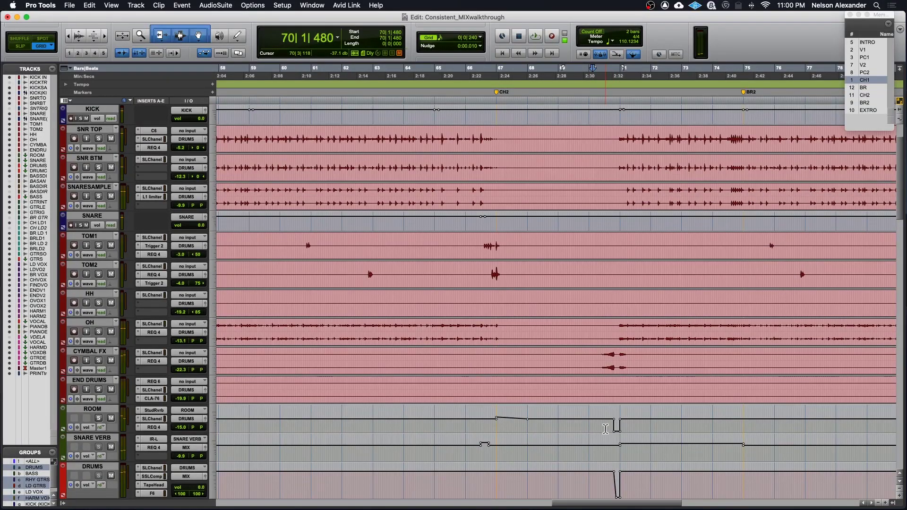
{"action": "scroll", "coordinate": [604, 397], "scroll_direction": "down", "scroll_amount": 3}
{"action": "left_click", "coordinate": [603, 410]}
{"action": "key", "text": "space"}
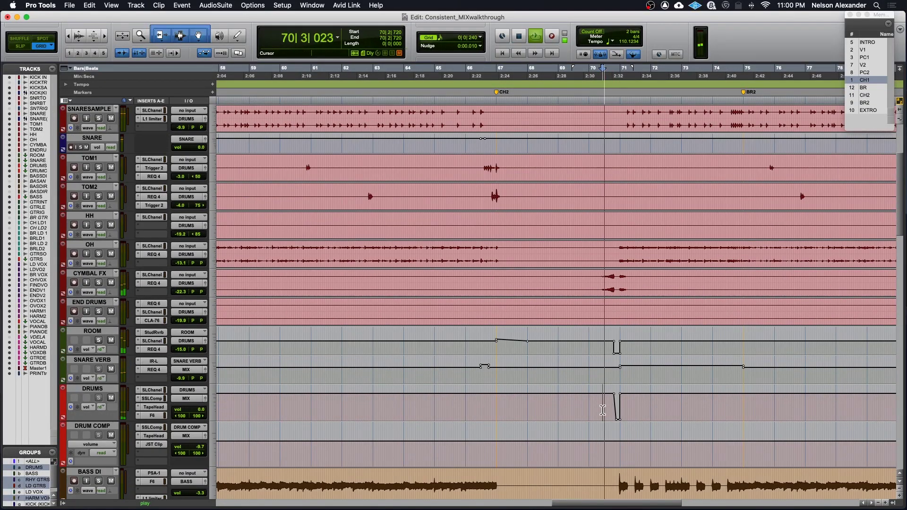
{"action": "scroll", "coordinate": [602, 410], "scroll_direction": "down", "scroll_amount": 15}
{"action": "scroll", "coordinate": [603, 410], "scroll_direction": "down", "scroll_amount": 15}
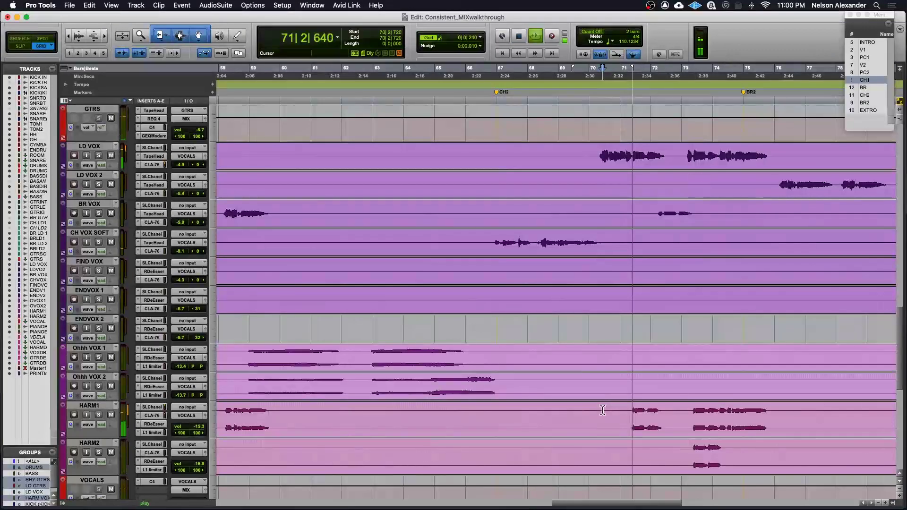
{"action": "key", "text": "space"}
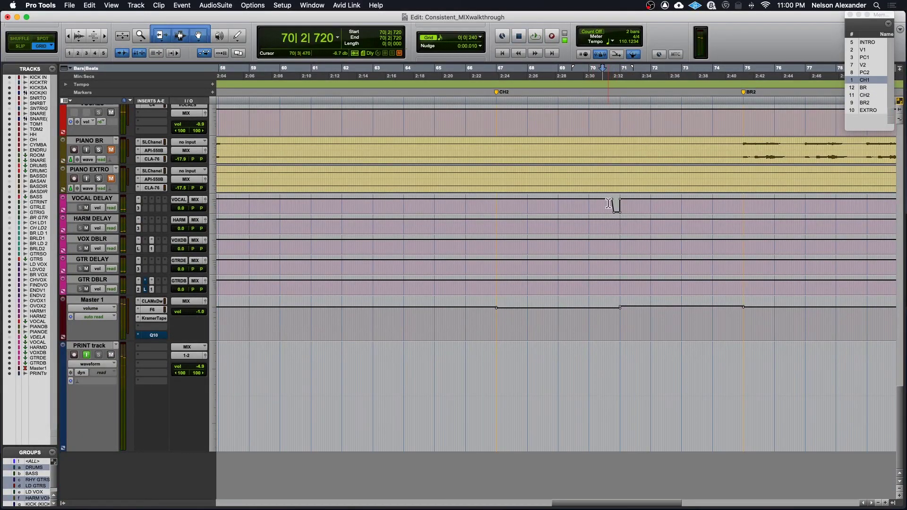
- Select VOCAL DELAY's volume dip from 70|3|000 to 71|3|000, play it, and return to the vocal tracks
{"action": "left_click_drag", "start_coordinate": [608, 203], "coordinate": [635, 204]}
{"action": "key", "text": "super+bracketright"}
{"action": "key", "text": "super+bracketright"}
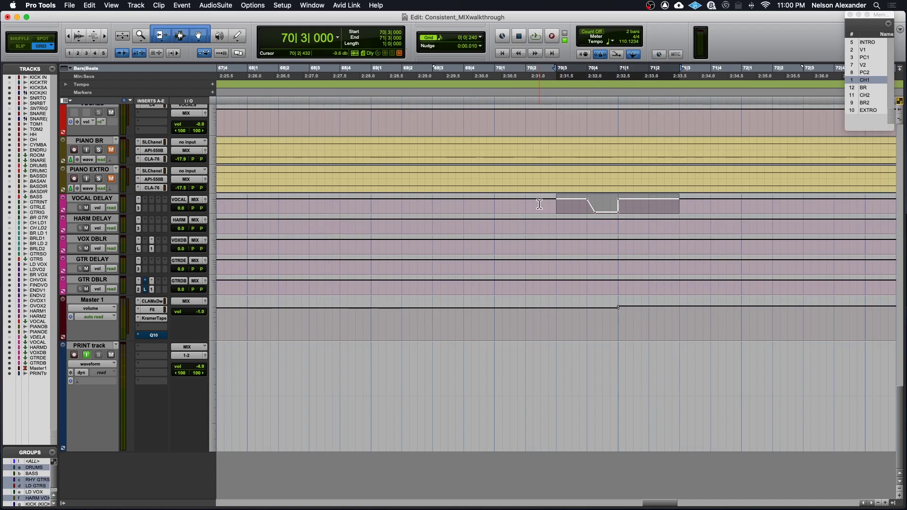
{"action": "key", "text": "space"}
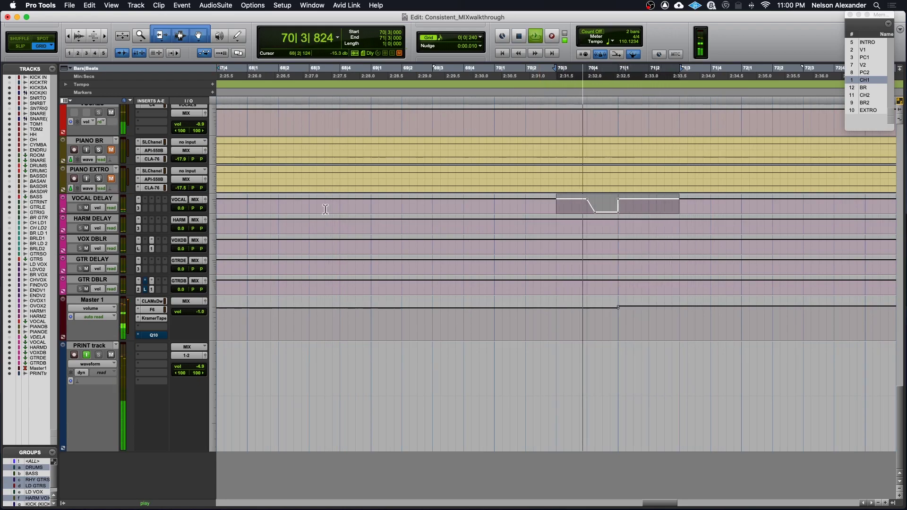
{"action": "key", "text": "space"}
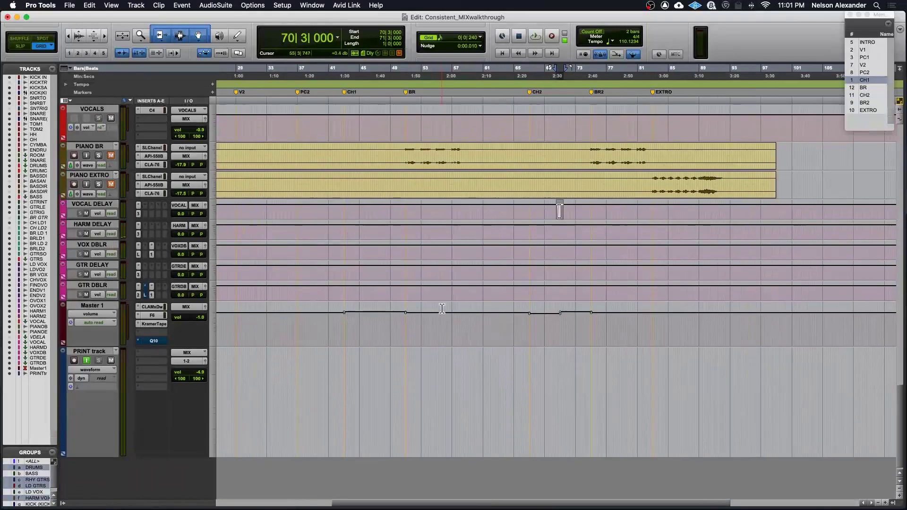
{"action": "scroll", "coordinate": [443, 308], "scroll_direction": "up", "scroll_amount": 10}
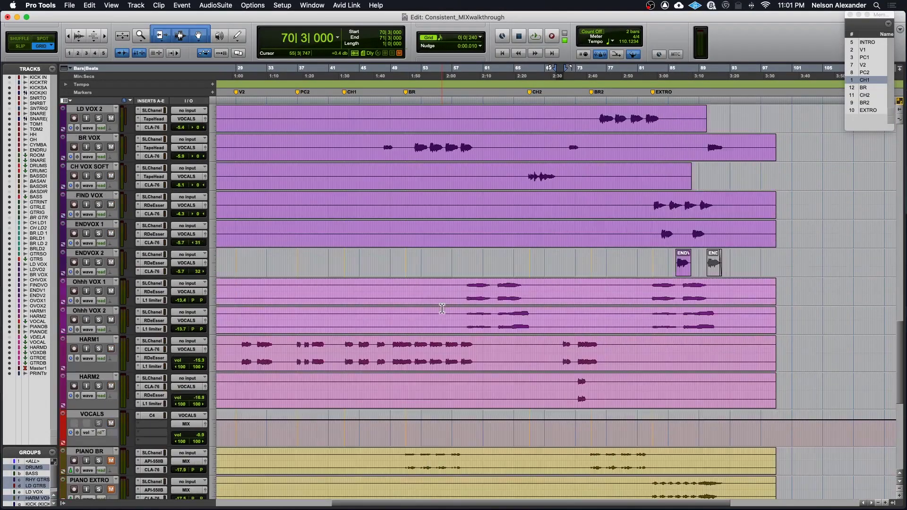
- Place the cursor at 70|1|000 on LD VOX, and return to the full-song overview with the piano tracks
{"action": "left_click", "coordinate": [552, 186]}
{"action": "key", "text": "super+bracketright"}
{"action": "key", "text": "super+bracketright"}
{"action": "key", "text": "super+bracketright"}
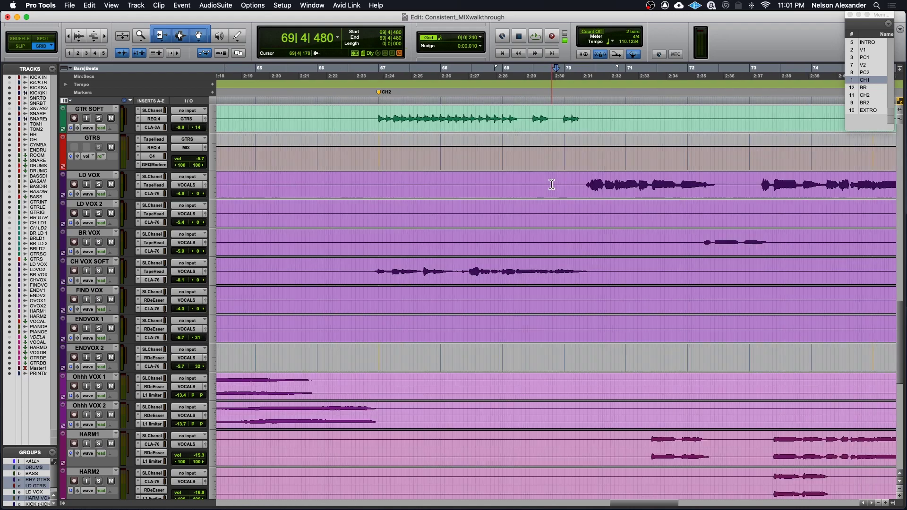
{"action": "left_click", "coordinate": [560, 184]}
{"action": "key", "text": "super+bracketleft"}
{"action": "key", "text": "super+bracketleft"}
{"action": "key", "text": "super+bracketleft"}
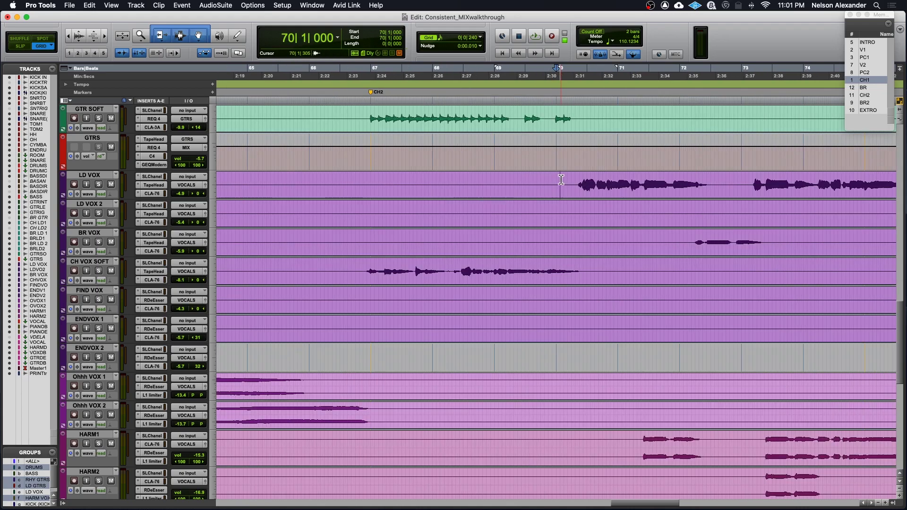
{"action": "scroll", "coordinate": [503, 239], "scroll_direction": "down", "scroll_amount": 10}
{"action": "scroll", "coordinate": [502, 242], "scroll_direction": "up", "scroll_amount": 5}
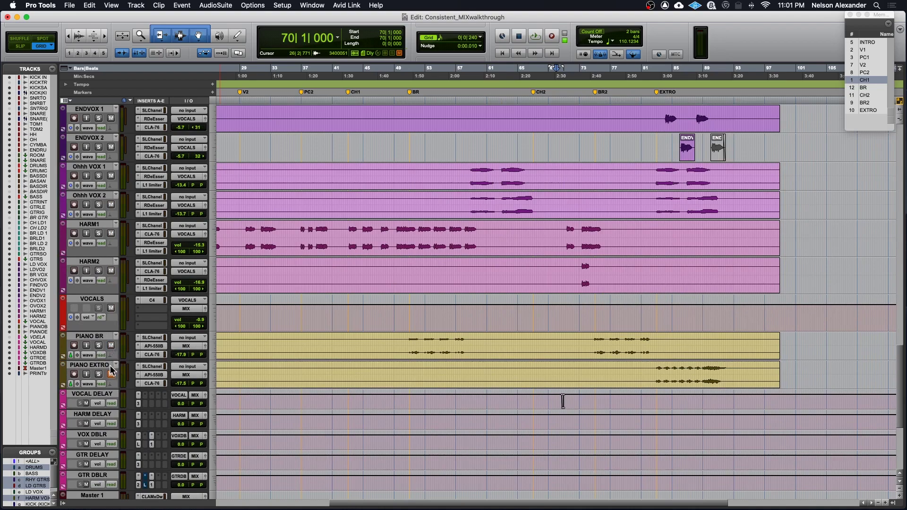
- Solo PIANO BR, play it from the BR marker at 51|1|000, and show the mixer channels
{"action": "left_click", "coordinate": [98, 346]}
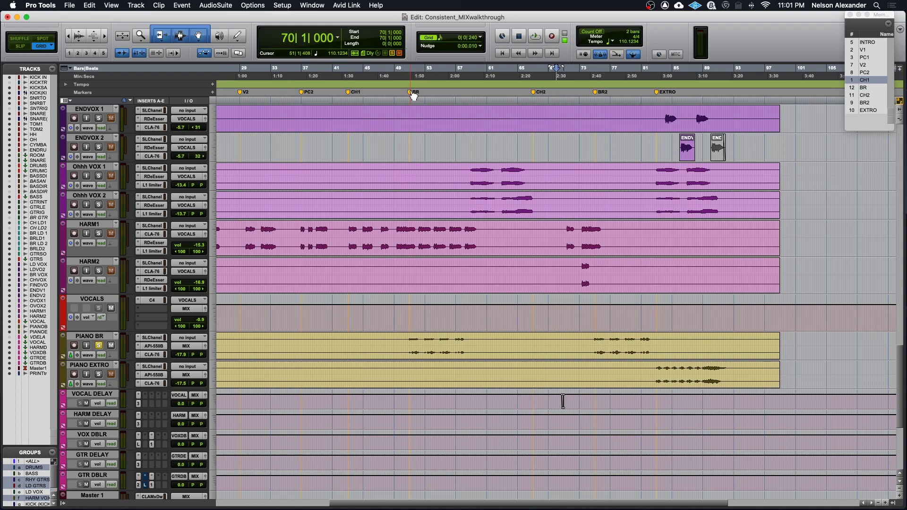
{"action": "key", "text": "space"}
{"action": "key", "text": "space"}
{"action": "left_click", "coordinate": [411, 95]}
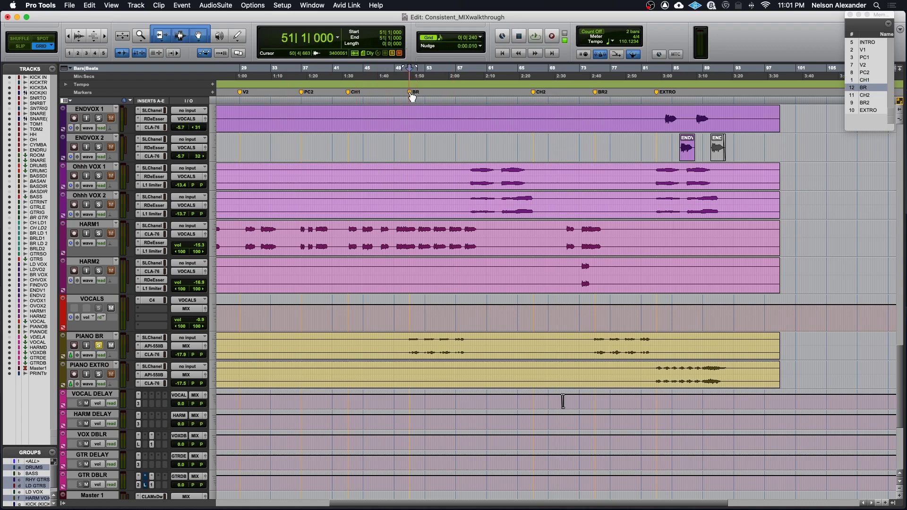
{"action": "key", "text": "space"}
{"action": "key", "text": "super+equal"}
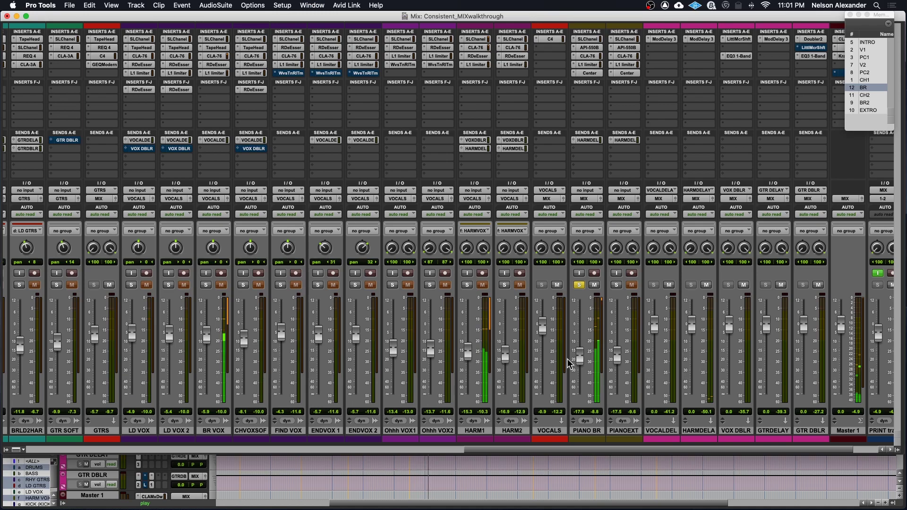
- Clear the PIANO BR solo and try raising its fader to about -3.3 dB against the full mix
{"action": "left_click", "coordinate": [581, 285]}
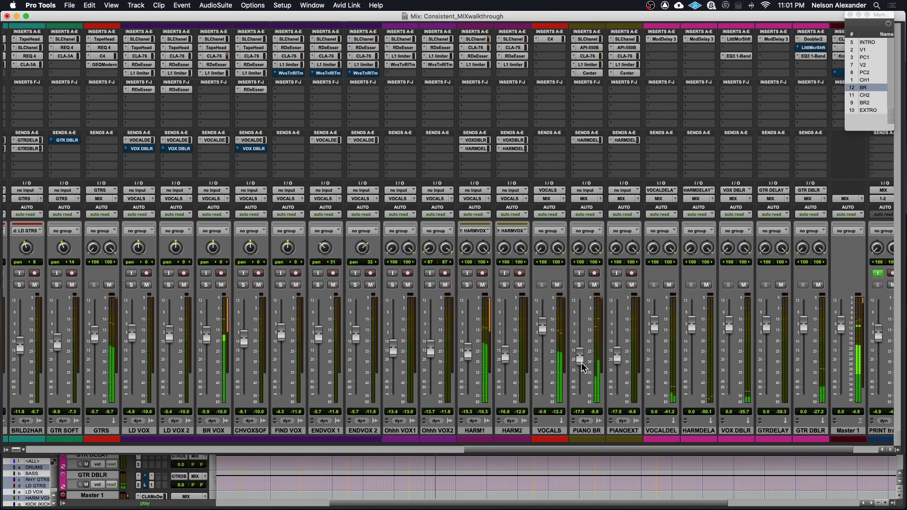
{"action": "left_click_drag", "start_coordinate": [580, 360], "coordinate": [582, 336]}
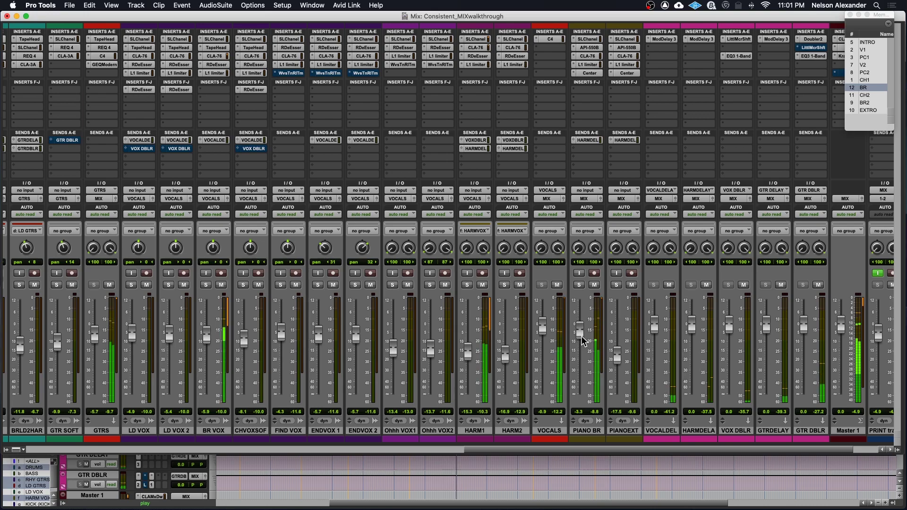
{"action": "left_click_drag", "start_coordinate": [582, 339], "coordinate": [581, 338]}
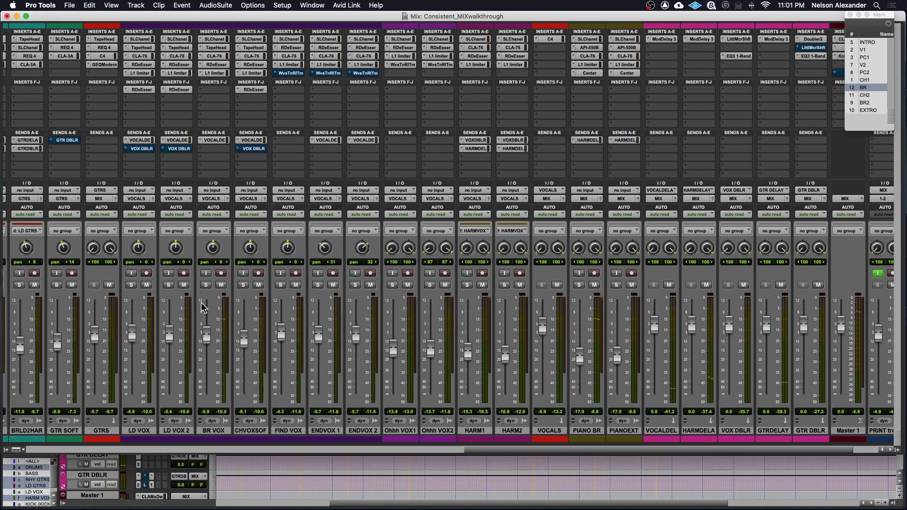
- Play the LD GTRS group soloed together with PIANO BR, and try a higher fader level on PIANO BR
{"action": "scroll", "coordinate": [208, 308], "scroll_direction": "left", "scroll_amount": 5}
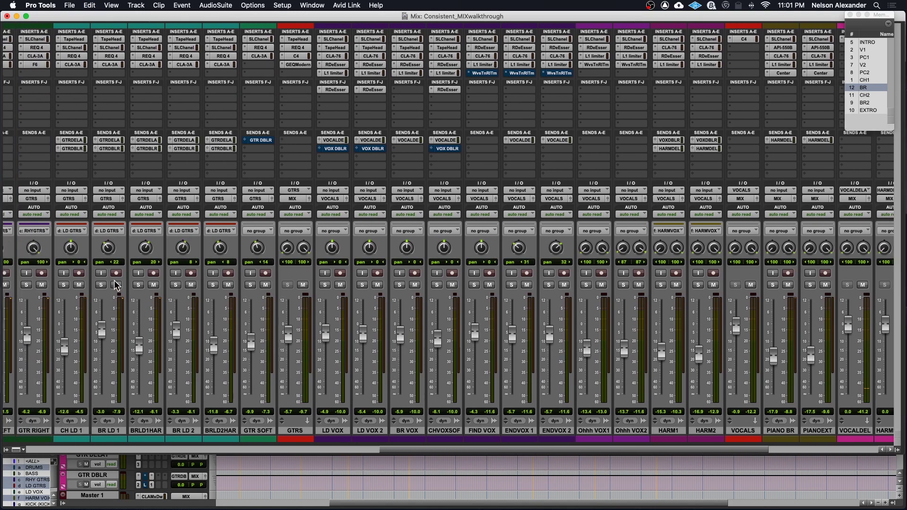
{"action": "left_click", "coordinate": [101, 285]}
{"action": "key", "text": "space"}
{"action": "scroll", "coordinate": [777, 326], "scroll_direction": "left", "scroll_amount": 1}
{"action": "left_click_drag", "start_coordinate": [783, 355], "coordinate": [782, 336]}
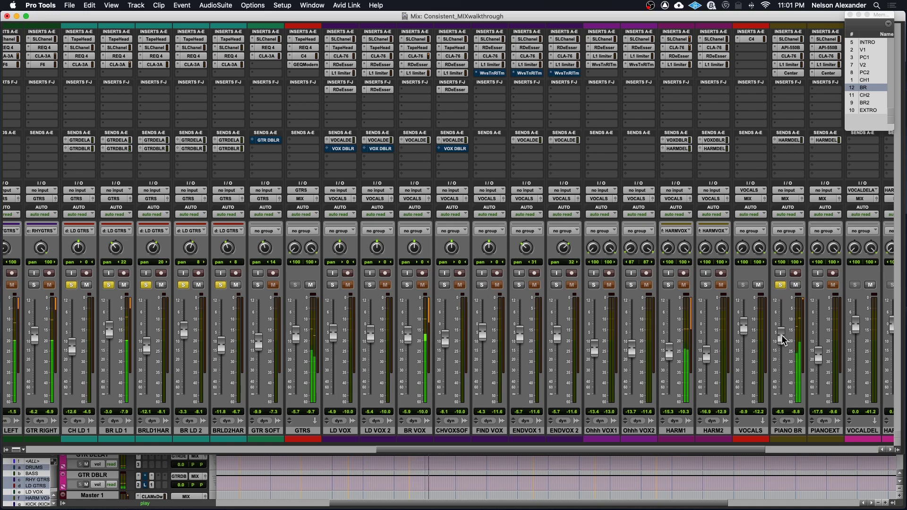
- Undo the PIANO BR fader change, clear the LD GTRS and PIANO BR solos, and return to the track timeline
{"action": "key", "text": "super+z"}
{"action": "left_click", "coordinate": [71, 285]}
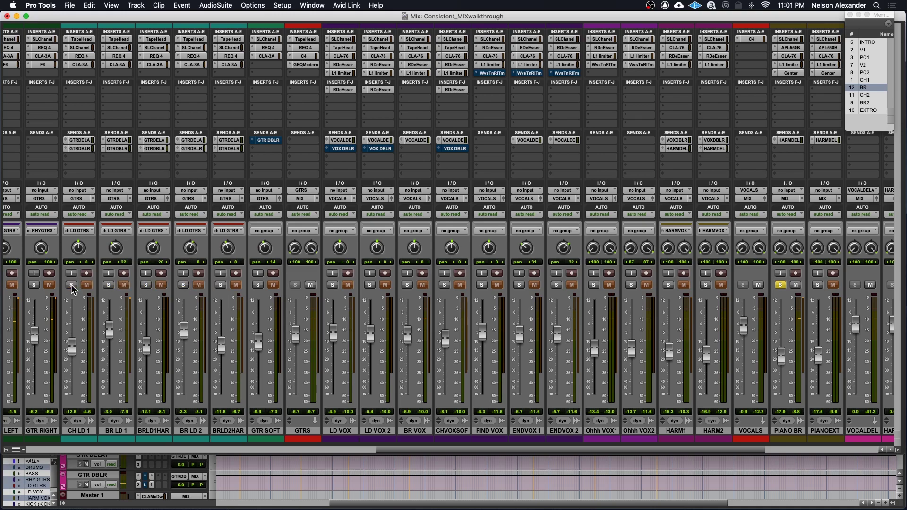
{"action": "left_click", "coordinate": [776, 285]}
{"action": "key", "text": "super+equal"}
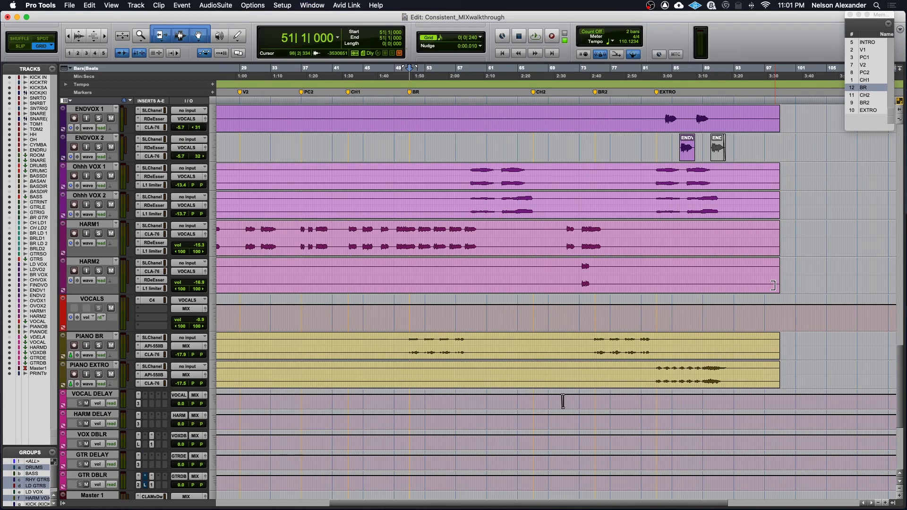
- Play the second bridge from 75|1|720, comparing PIANO BR soloed with the full mix
{"action": "left_click", "coordinate": [598, 342]}
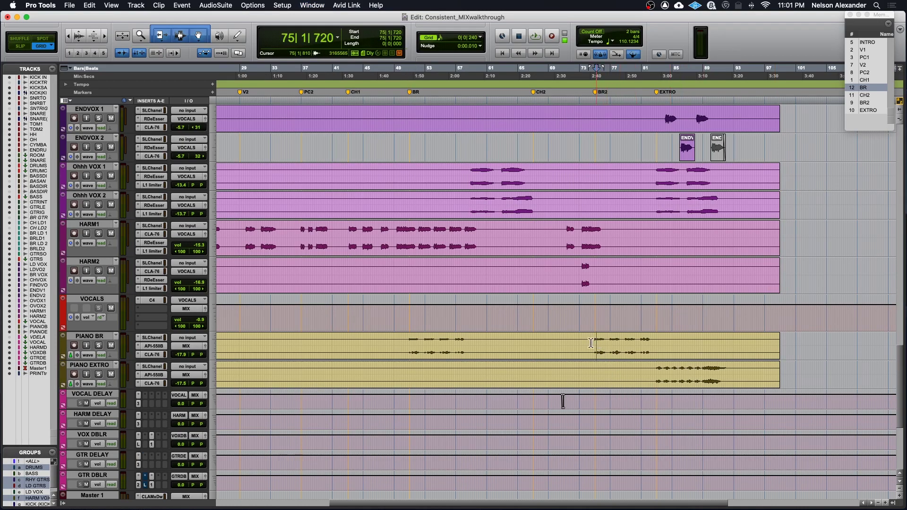
{"action": "key", "text": "space"}
{"action": "left_click", "coordinate": [99, 346]}
{"action": "left_click", "coordinate": [98, 345]}
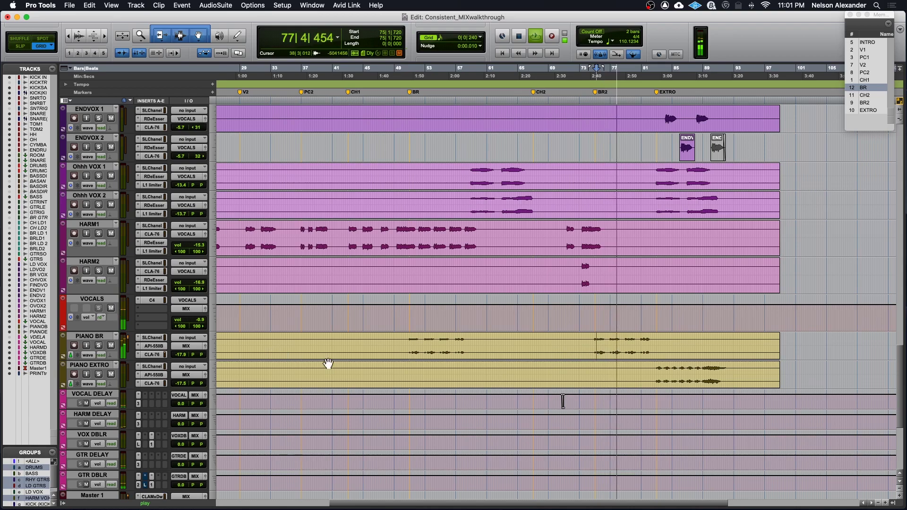
{"action": "key", "text": "space"}
- Examine PIANO BR's SSLChannel, API-550B and CLA-76 plugin settings in the mixer
{"action": "key", "text": "super+equal"}
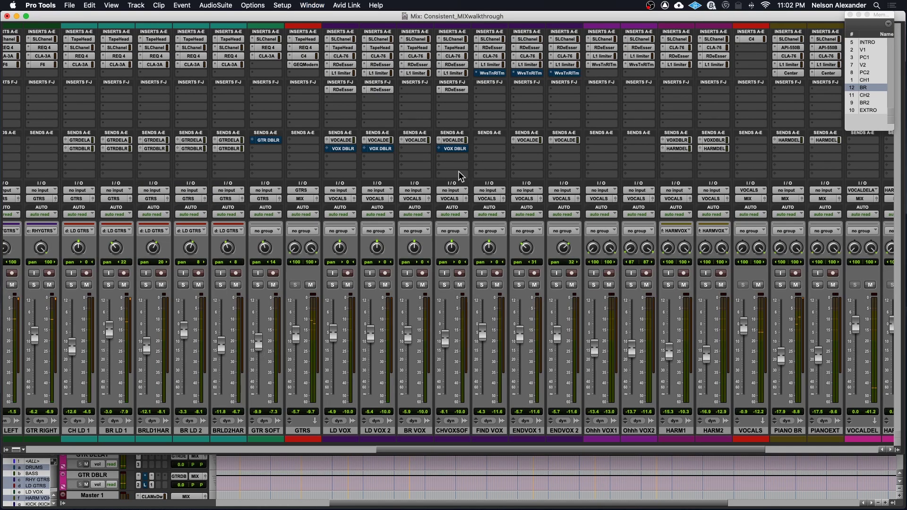
{"action": "scroll", "coordinate": [679, 152], "scroll_direction": "right", "scroll_amount": 5}
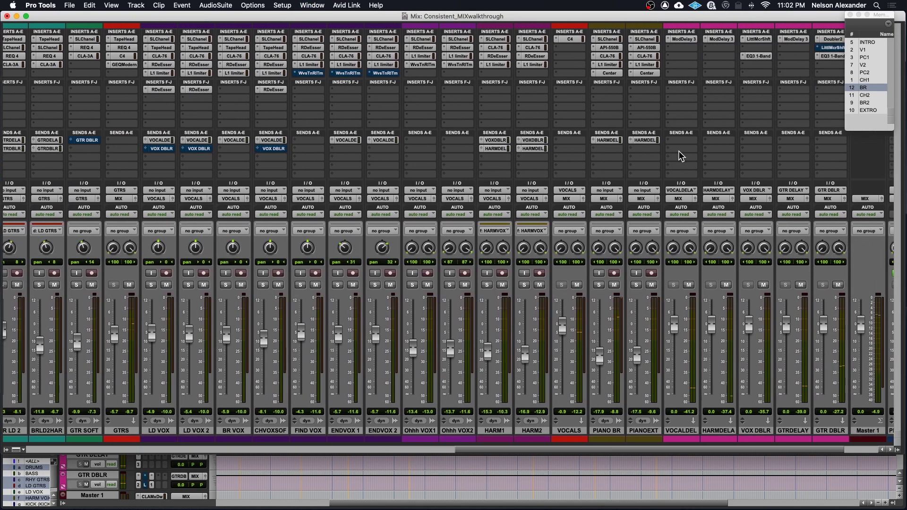
{"action": "left_click", "coordinate": [607, 39]}
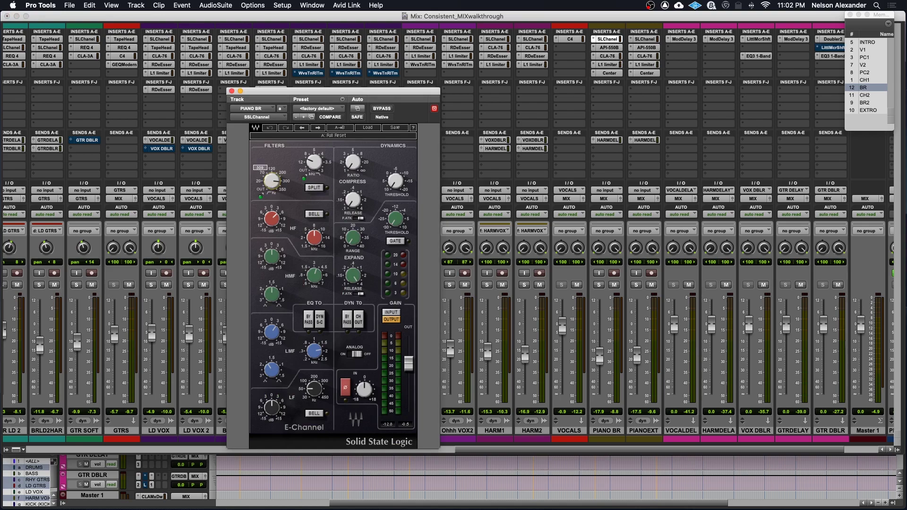
{"action": "left_click", "coordinate": [609, 47]}
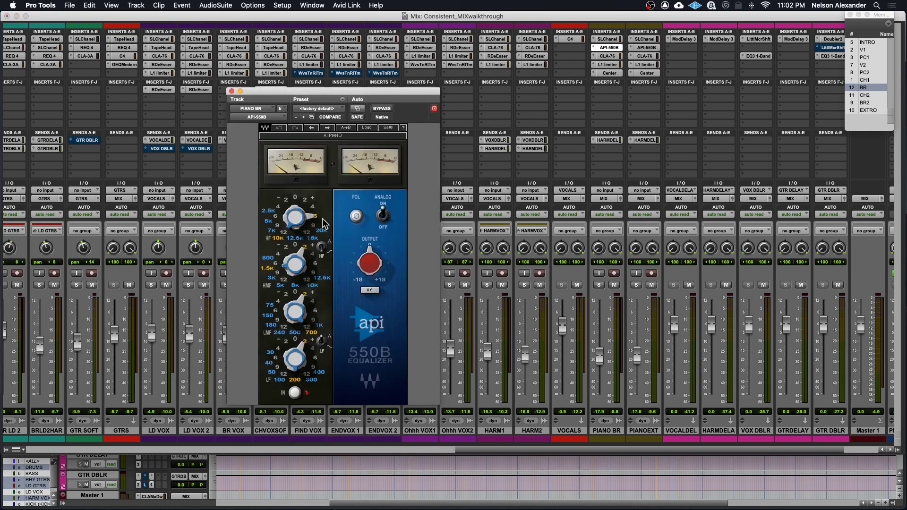
{"action": "left_click", "coordinate": [608, 56]}
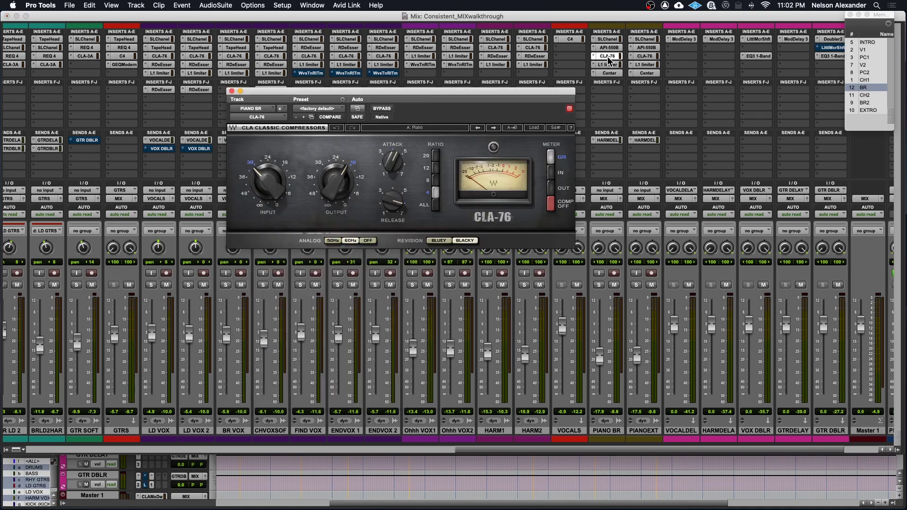
- Play PIANO BR soloed while checking its CLA-76 gain reduction, and inspect its L1 limiter and Center plugins
{"action": "key", "text": "space"}
{"action": "key", "text": "shift+s"}
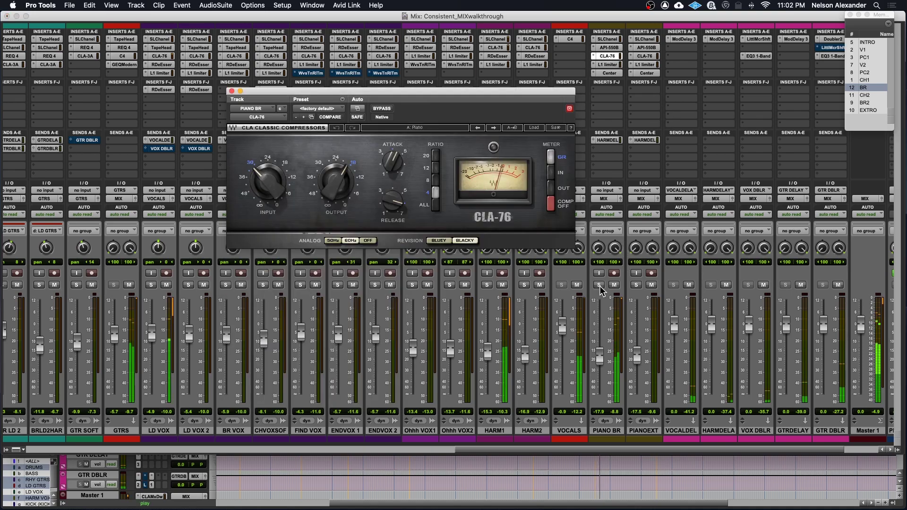
{"action": "left_click", "coordinate": [624, 171]}
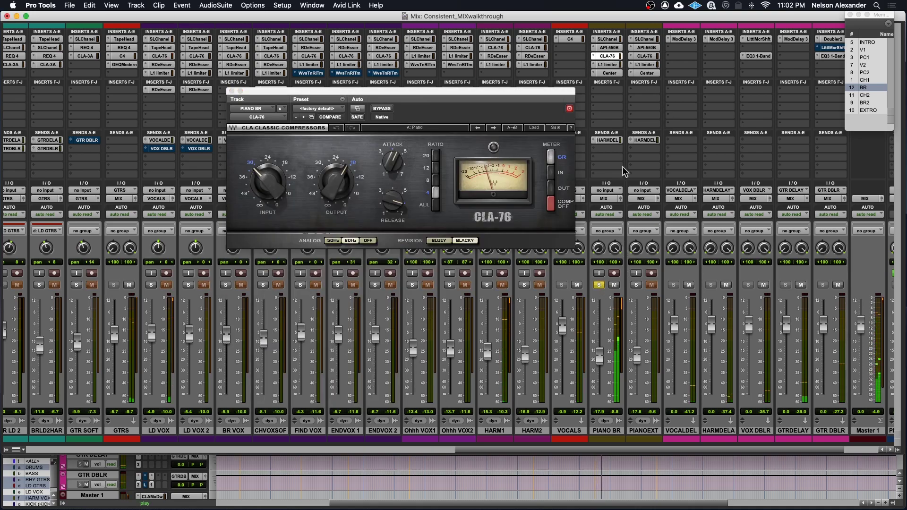
{"action": "left_click", "coordinate": [608, 65]}
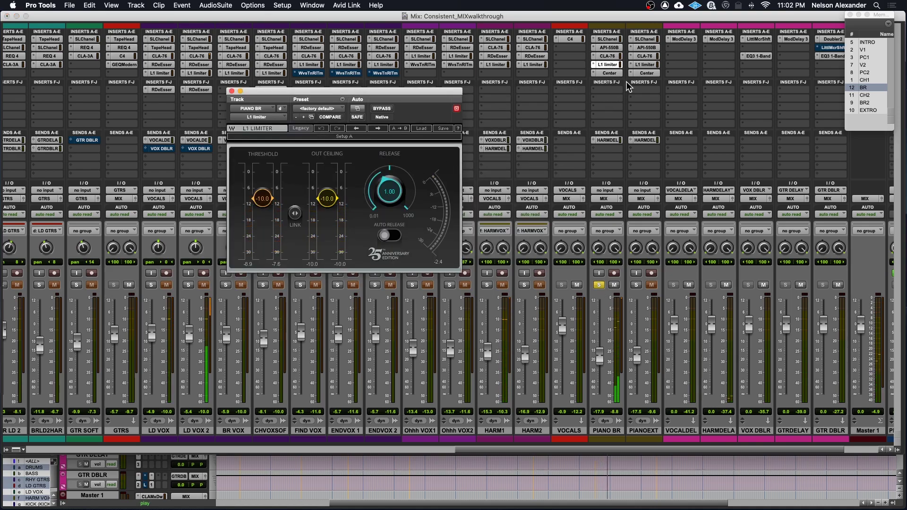
{"action": "left_click", "coordinate": [610, 74]}
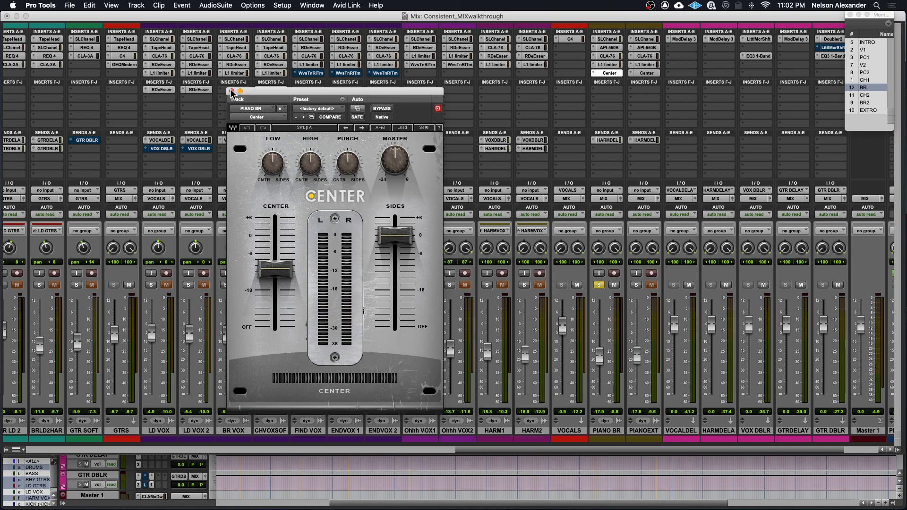
- Close the Center plugin, inspect PIANO BR's HARM DELAY send, and return to the track timeline
{"action": "left_click", "coordinate": [231, 92]}
{"action": "left_click", "coordinate": [608, 140]}
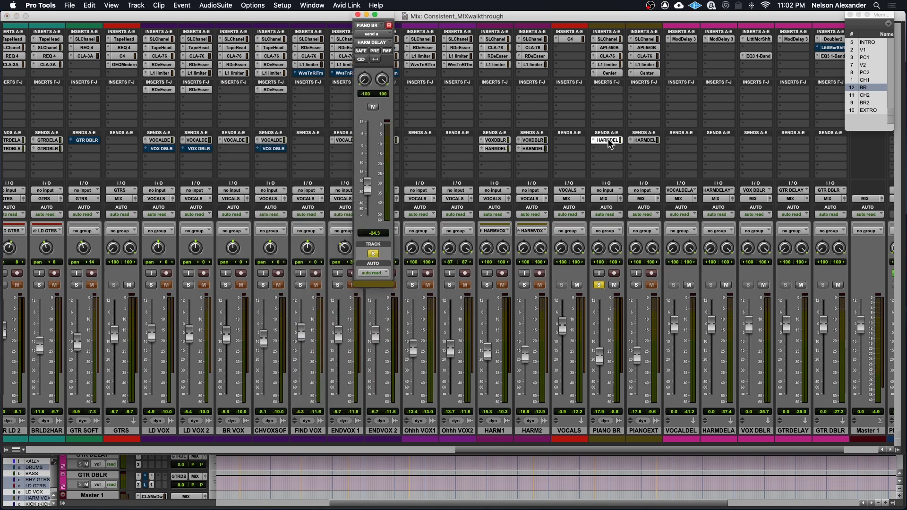
{"action": "left_click", "coordinate": [358, 15]}
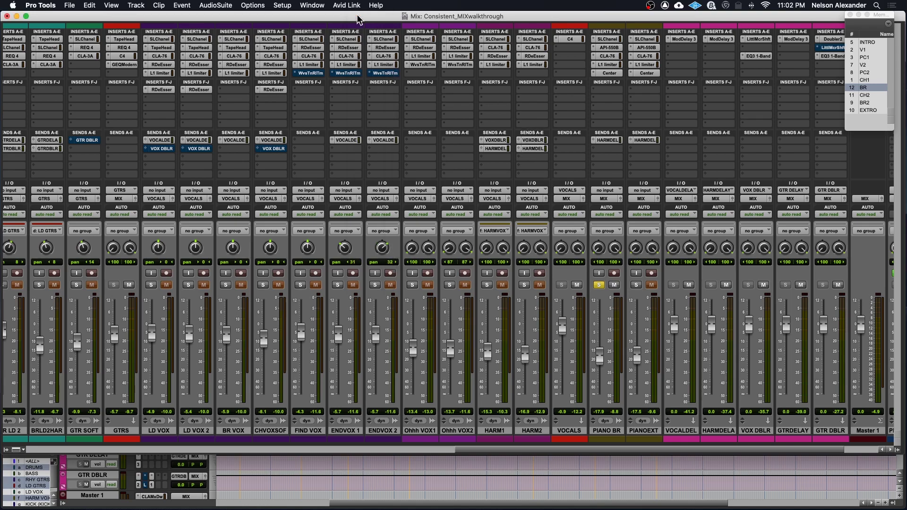
{"action": "key", "text": "super+equal"}
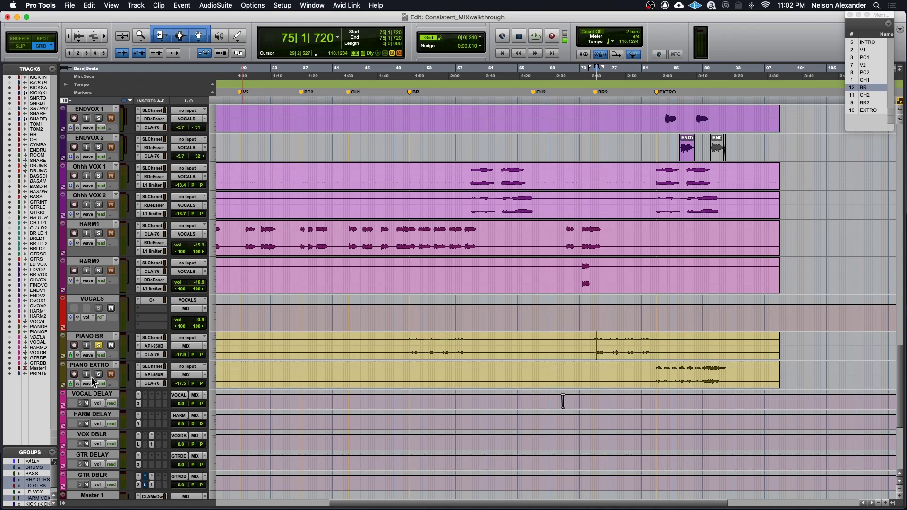
- Play the extro from 82|4|480 with PIANO EXTRO soloed and in the full mix, trying its volume control
{"action": "left_click", "coordinate": [658, 368]}
{"action": "key", "text": "space"}
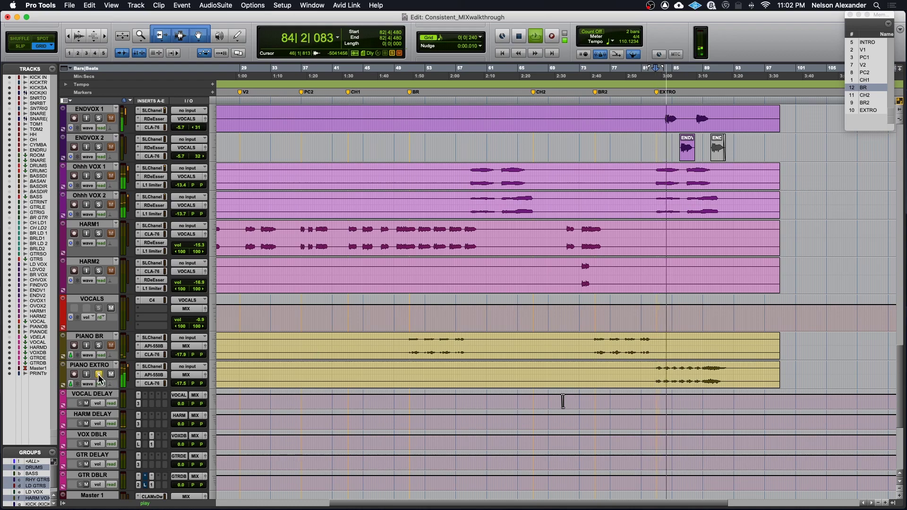
{"action": "left_click_drag", "start_coordinate": [180, 384], "coordinate": [182, 381]}
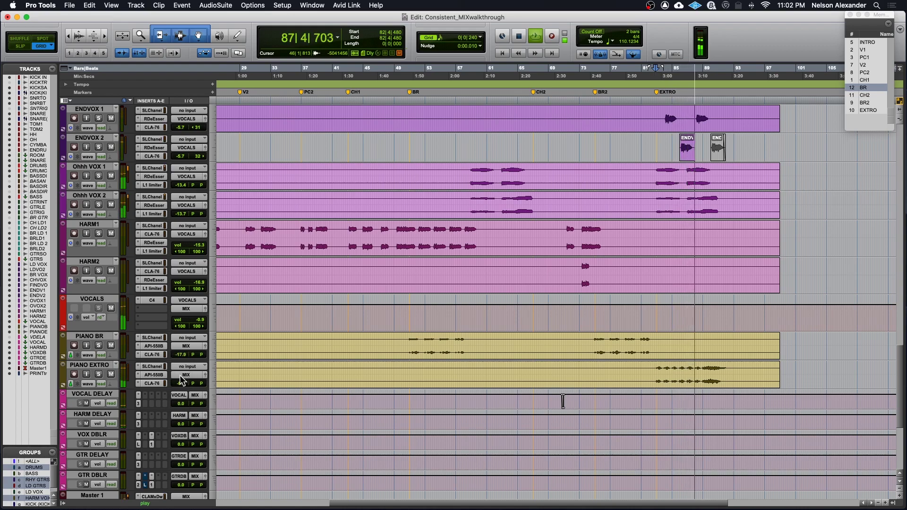
{"action": "key", "text": "space"}
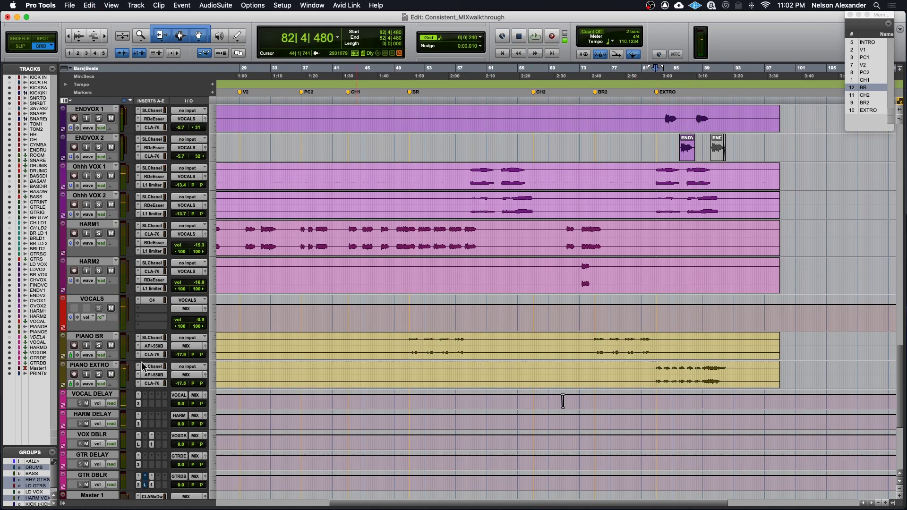
- Solo BASS DI and the drum tracks, and play them from 82|1|000, just before the EXTRO marker
{"action": "scroll", "coordinate": [148, 366], "scroll_direction": "up", "scroll_amount": 20}
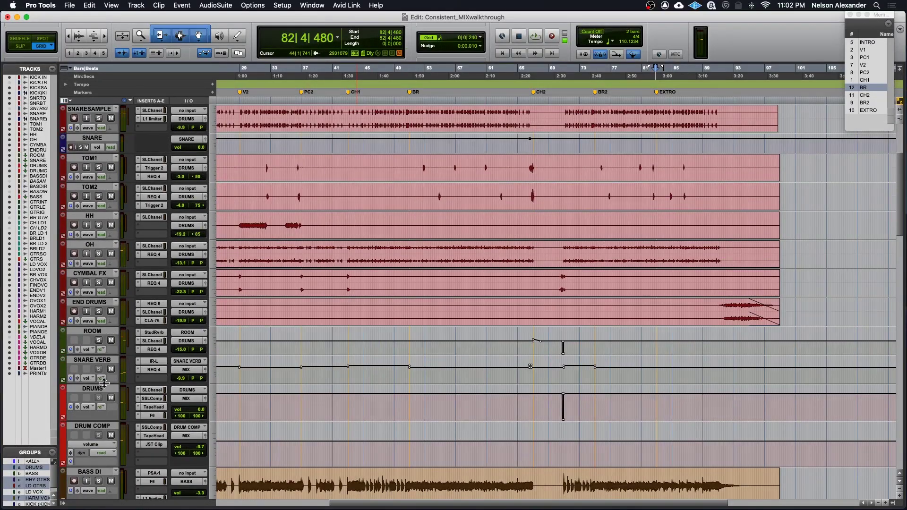
{"action": "scroll", "coordinate": [104, 383], "scroll_direction": "down", "scroll_amount": 3}
{"action": "left_click", "coordinate": [99, 403]}
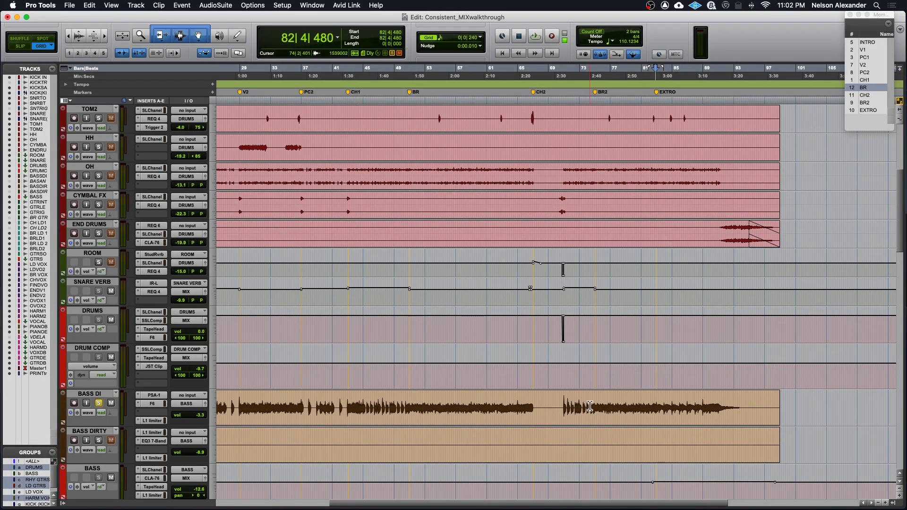
{"action": "key", "text": "super+bracketright"}
{"action": "key", "text": "super+bracketright"}
{"action": "key", "text": "super+bracketright"}
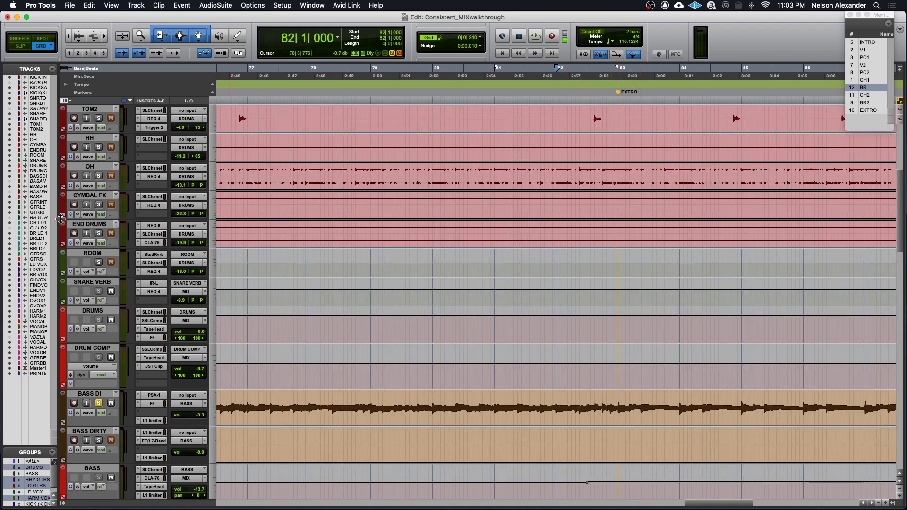
{"action": "left_click", "coordinate": [100, 176]}
{"action": "key", "text": "space"}
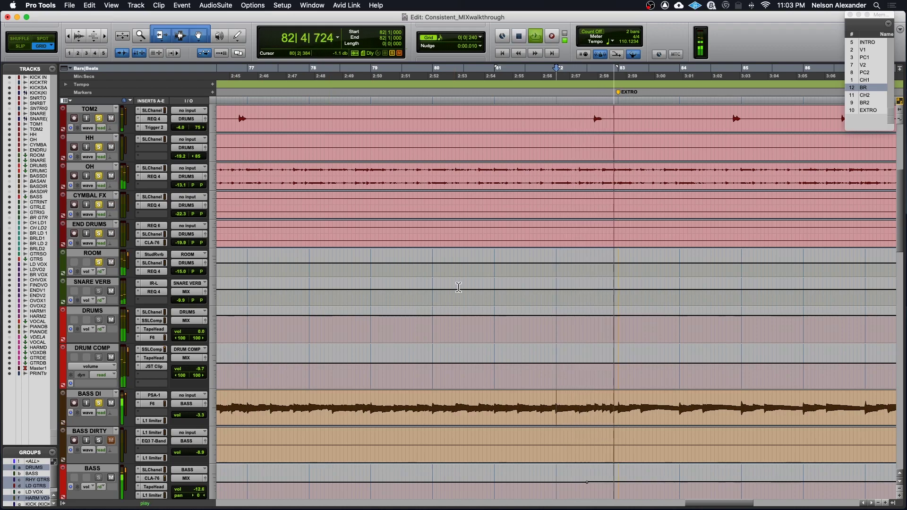
{"action": "scroll", "coordinate": [474, 303], "scroll_direction": "down", "scroll_amount": 2}
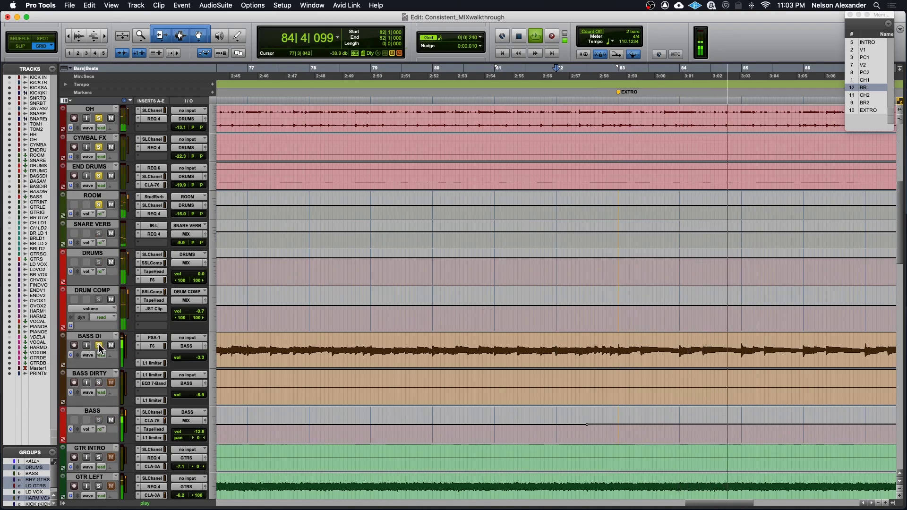
- Solo PIANO EXTRO alongside BASS DI and the drums, and play the extro through to bar 92
{"action": "key", "text": "r"}
{"action": "key", "text": "r"}
{"action": "scroll", "coordinate": [99, 350], "scroll_direction": "down", "scroll_amount": 20}
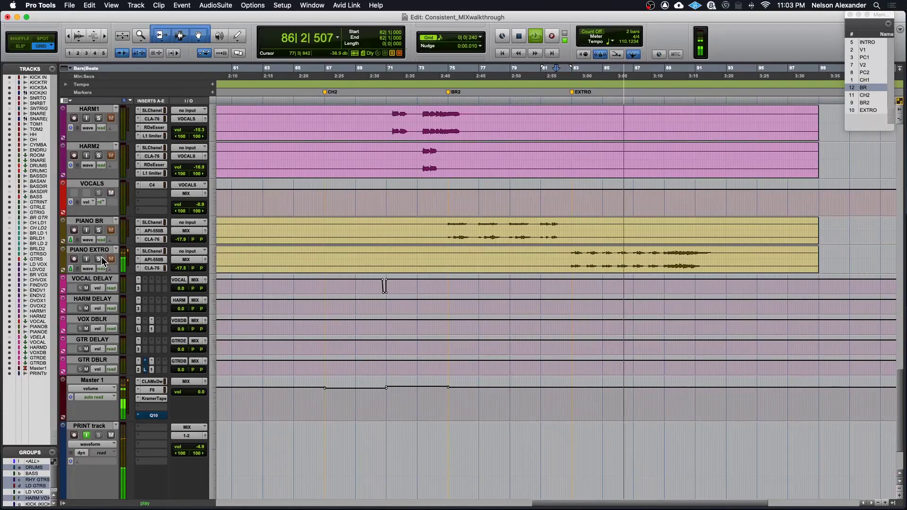
{"action": "left_click", "coordinate": [99, 259]}
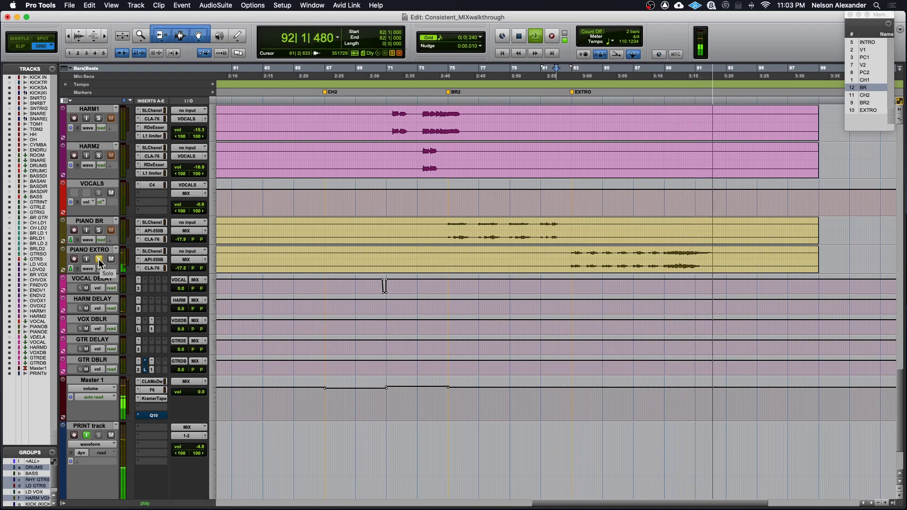
{"action": "key", "text": "space"}
- Clear the drum solos, solo only END DRUMS, and play it from 91|1|240, where its audio begins
{"action": "scroll", "coordinate": [100, 263], "scroll_direction": "up", "scroll_amount": 15}
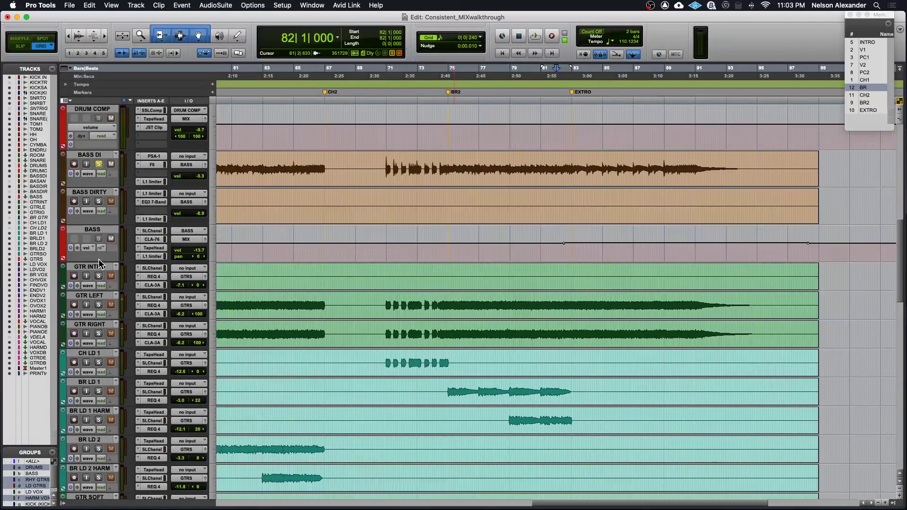
{"action": "scroll", "coordinate": [522, 324], "scroll_direction": "up", "scroll_amount": 15}
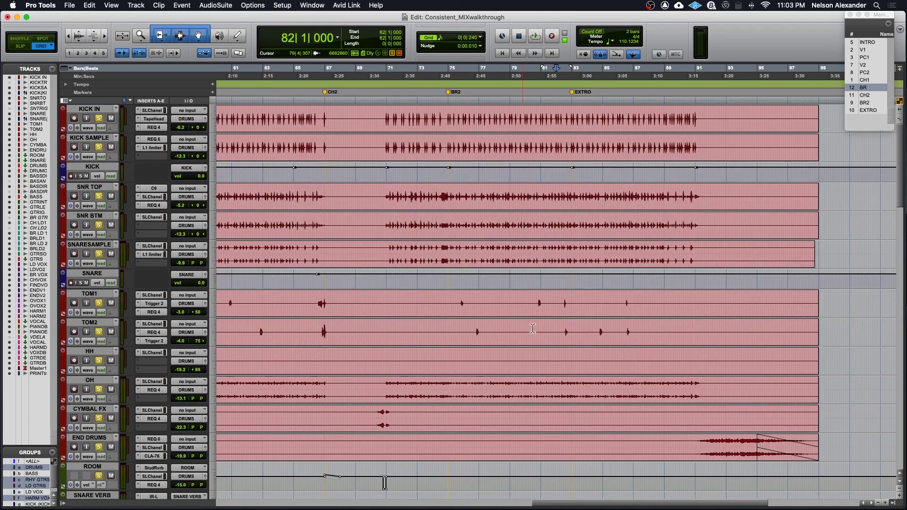
{"action": "left_click", "coordinate": [99, 447]}
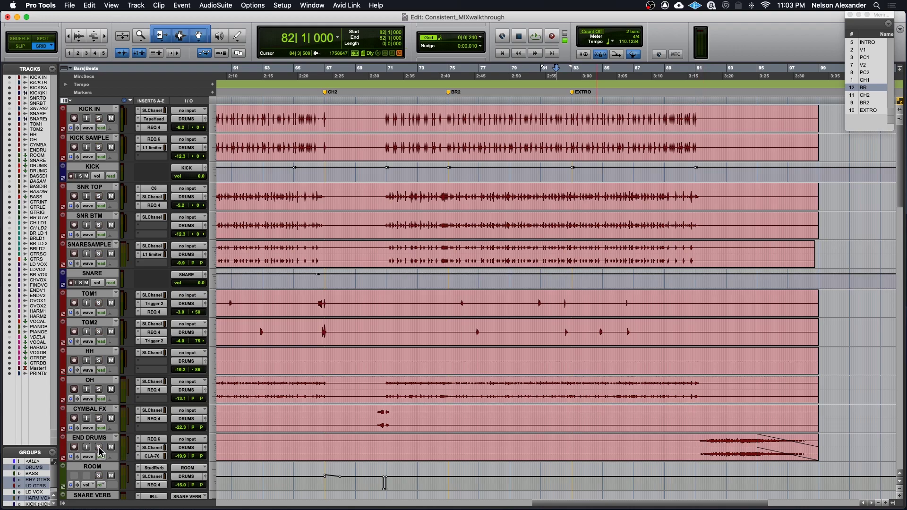
{"action": "left_click", "coordinate": [99, 449]}
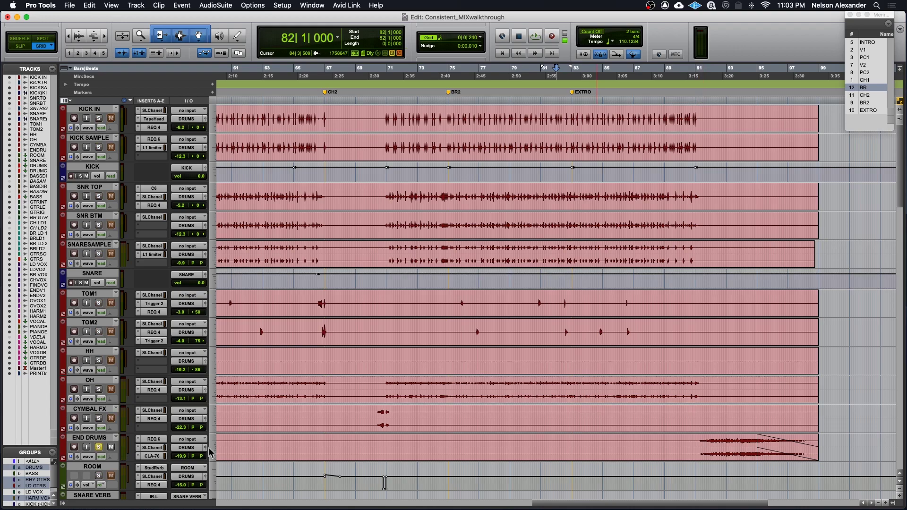
{"action": "left_click", "coordinate": [696, 446]}
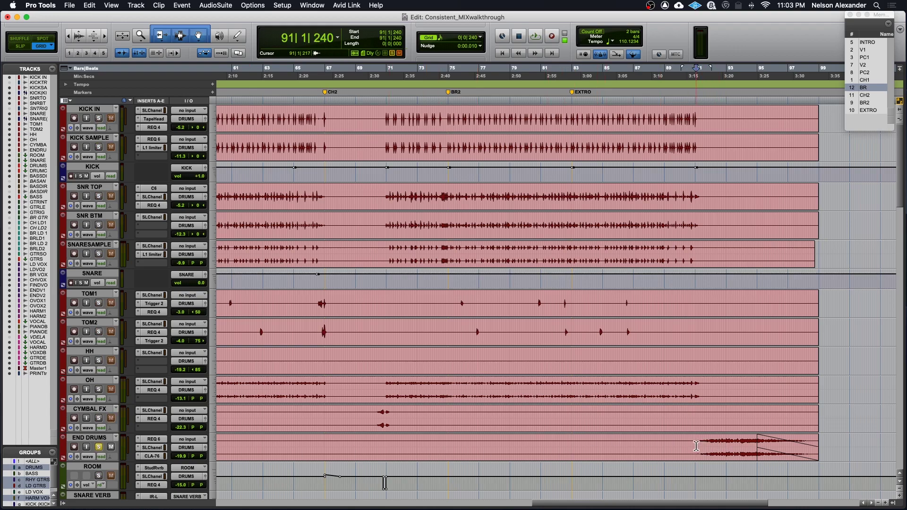
{"action": "key", "text": "space"}
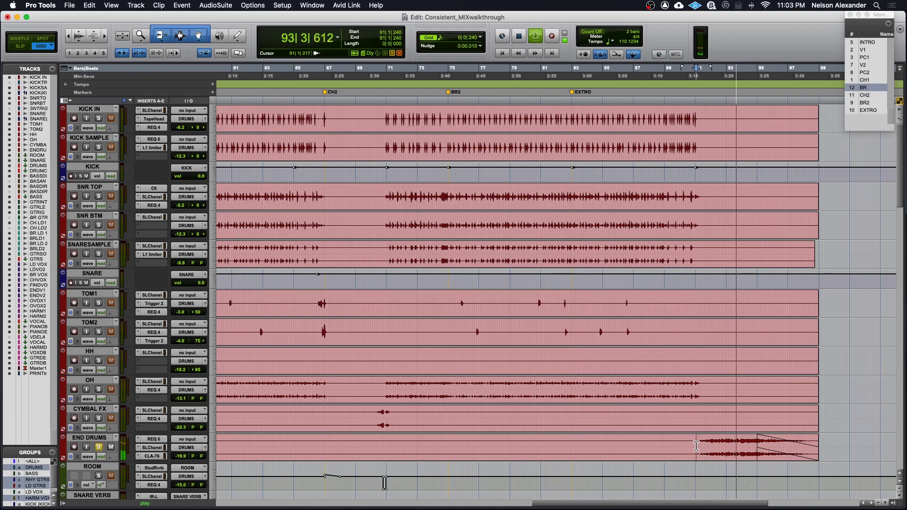
{"action": "key", "text": "space"}
- Look over the END DRUMS channel's inserts and sends in the mixer, and return to the track timeline
{"action": "key", "text": "super+equal"}
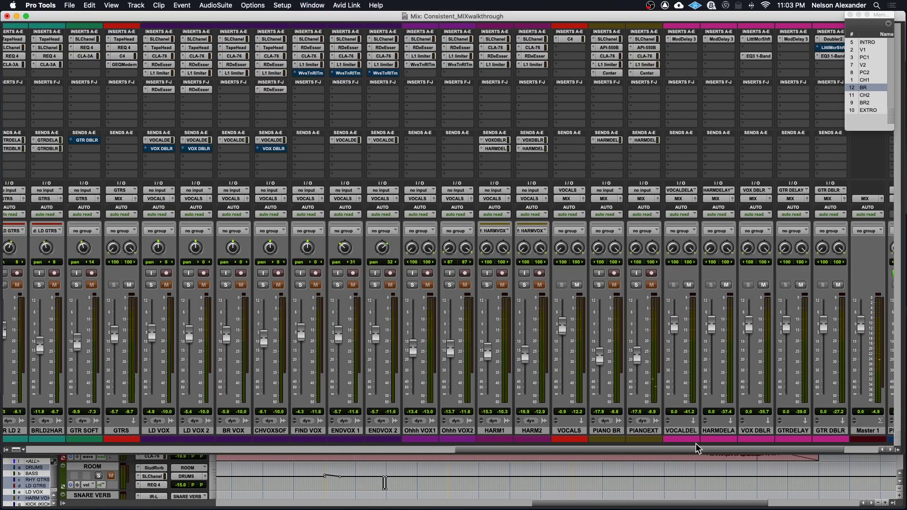
{"action": "scroll", "coordinate": [630, 396], "scroll_direction": "left", "scroll_amount": 15}
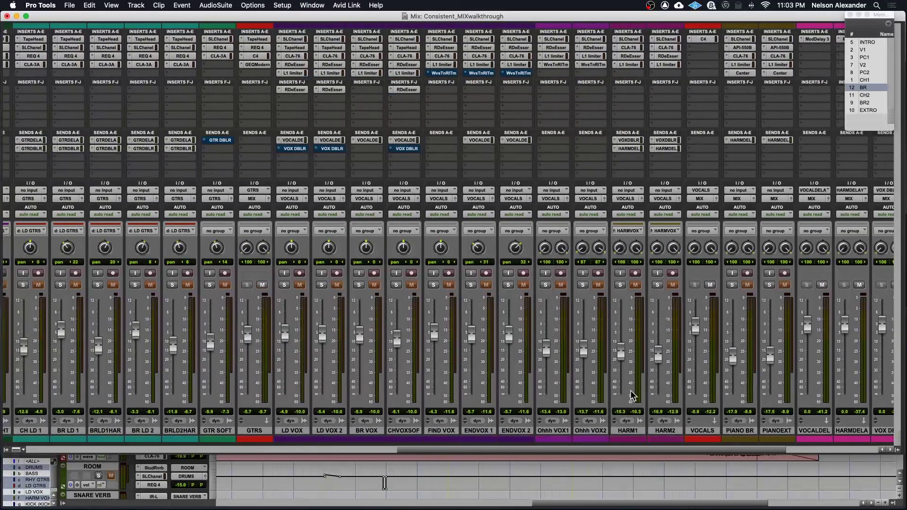
{"action": "scroll", "coordinate": [631, 396], "scroll_direction": "left", "scroll_amount": 5}
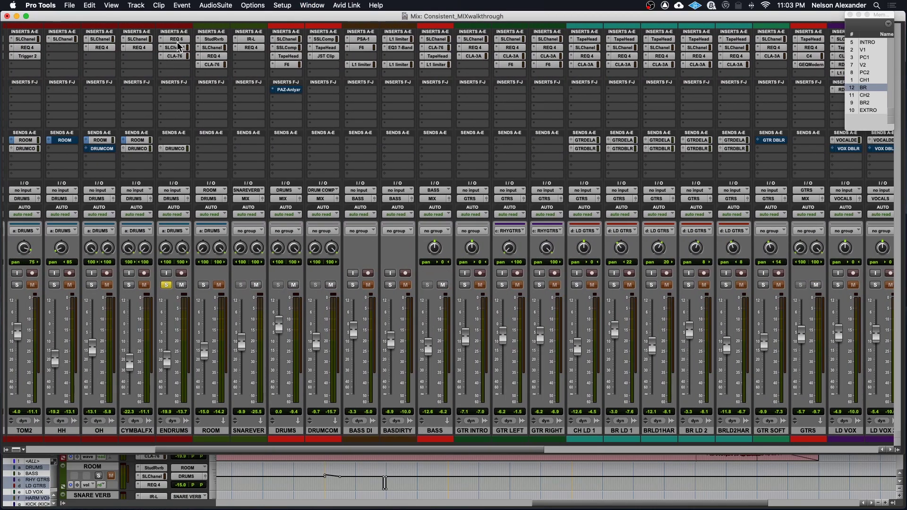
{"action": "key", "text": "super+equal"}
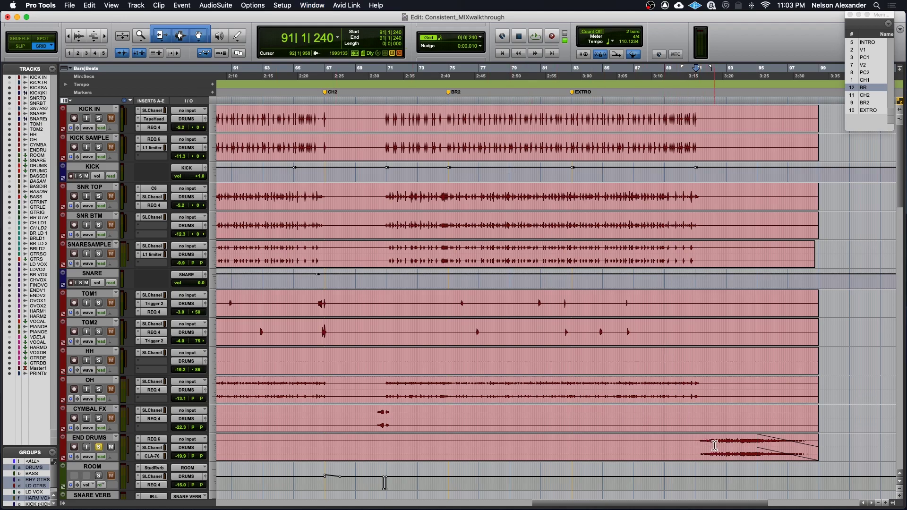
- Play END DRUMS from 92|2|720, compare it with the whole drum kit soloed from the BR2 marker, and clear the solos
{"action": "key", "text": "space"}
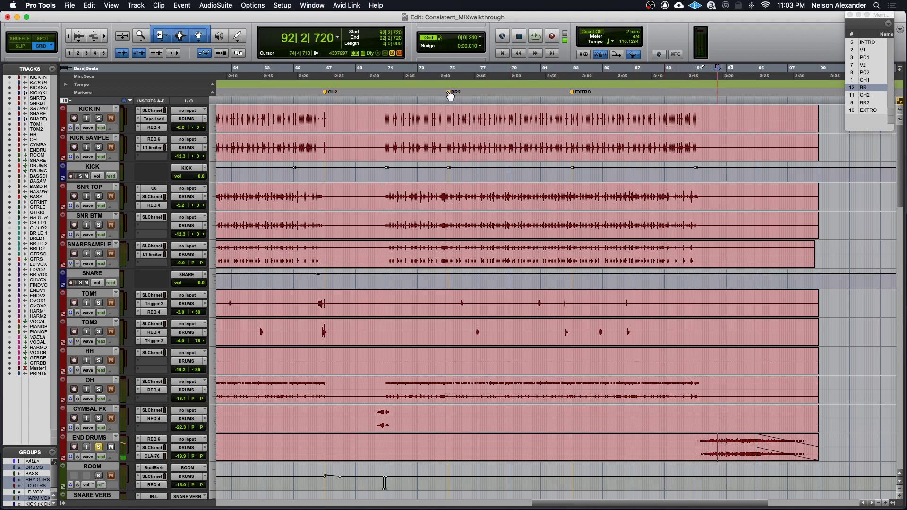
{"action": "left_click", "coordinate": [448, 92]}
{"action": "left_click", "coordinate": [99, 118]}
{"action": "key", "text": "space"}
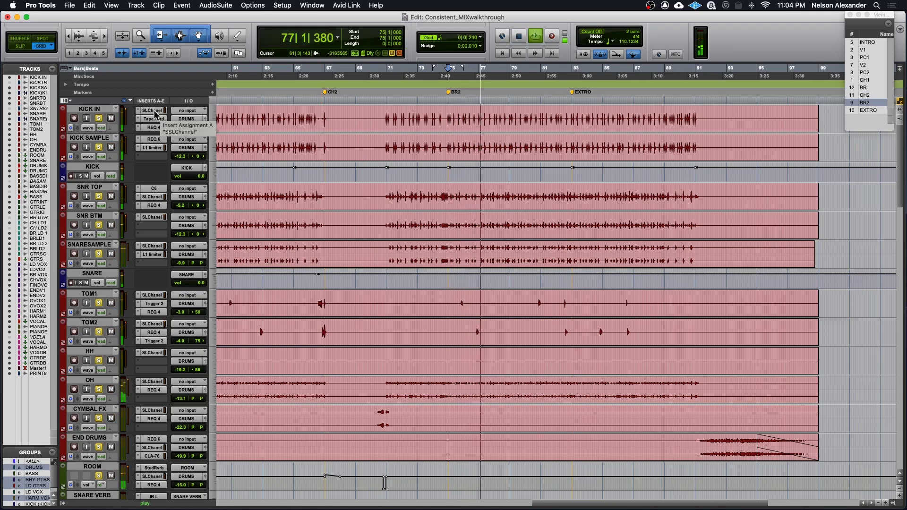
{"action": "left_click", "coordinate": [99, 119]}
{"action": "key", "text": "space"}
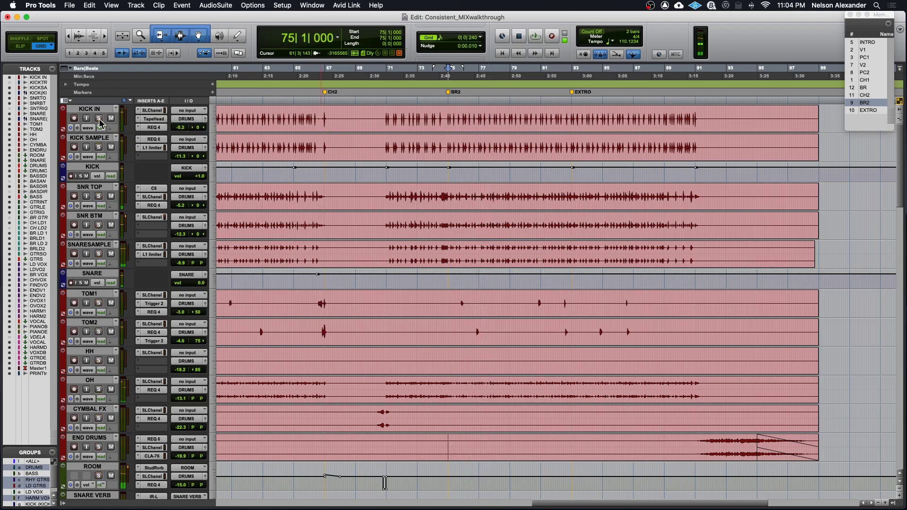
- Play the song's ending in the full mix from 90|4|480, and examine the tracks sounding there
{"action": "left_click", "coordinate": [693, 444]}
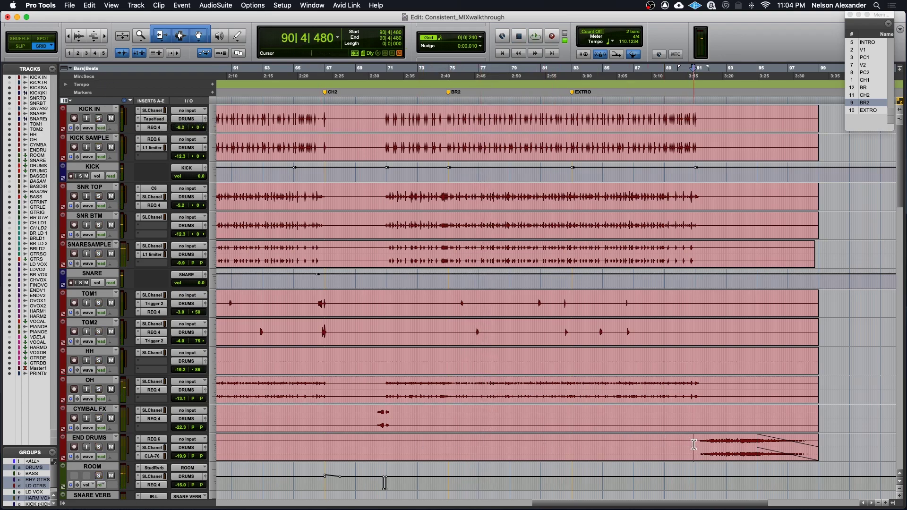
{"action": "scroll", "coordinate": [693, 445], "scroll_direction": "down", "scroll_amount": 9}
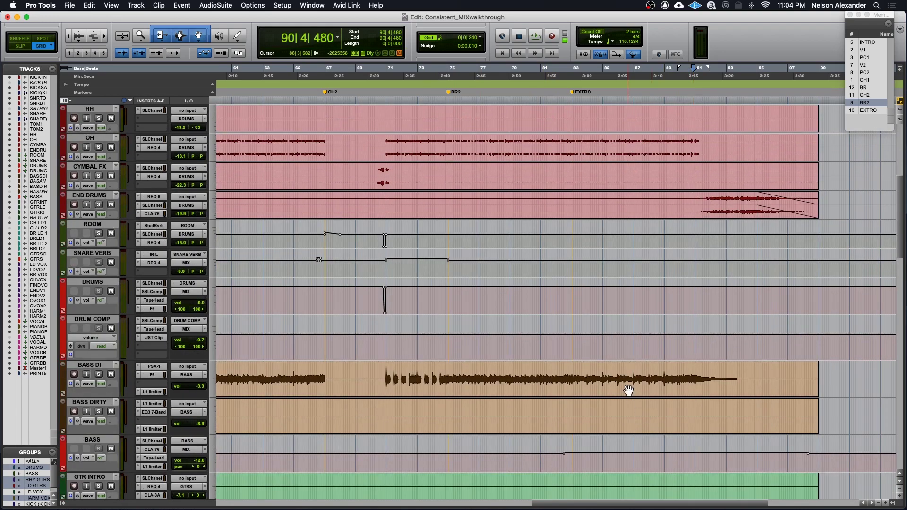
{"action": "scroll", "coordinate": [466, 286], "scroll_direction": "down", "scroll_amount": 15}
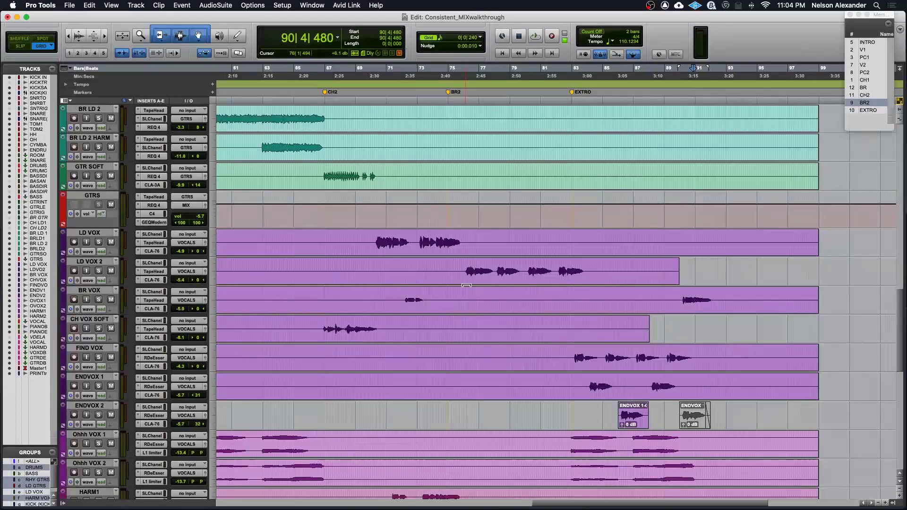
{"action": "scroll", "coordinate": [482, 288], "scroll_direction": "up", "scroll_amount": 10}
{"action": "key", "text": "space"}
{"action": "scroll", "coordinate": [482, 288], "scroll_direction": "up", "scroll_amount": 10}
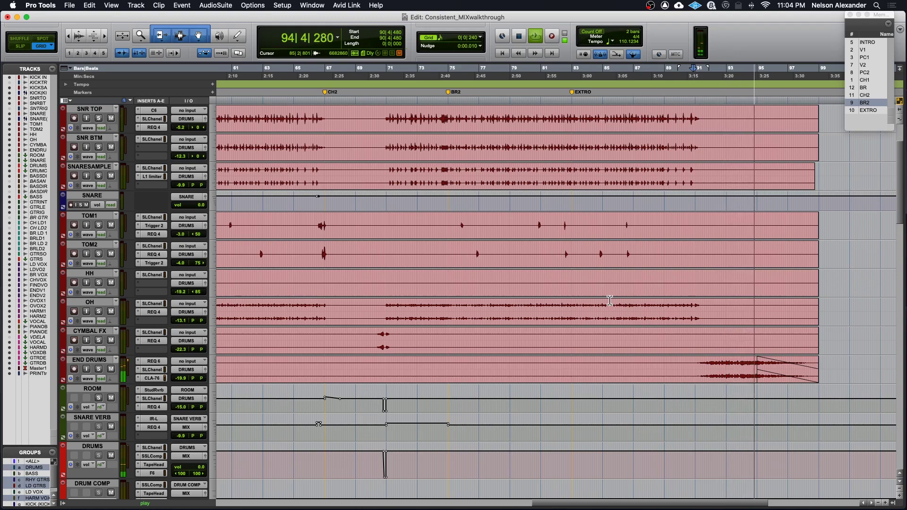
{"action": "key", "text": "space"}
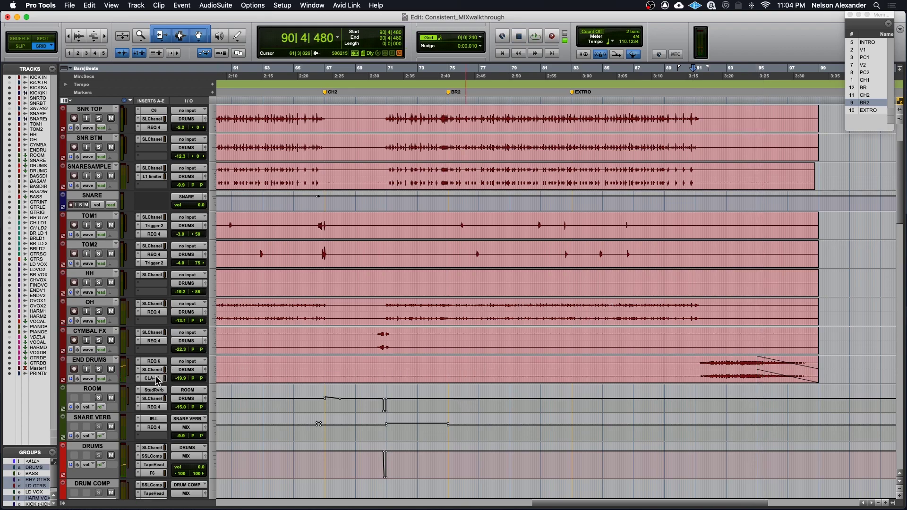
- Inspect the SSLChannel, REQ 6 and CLA-76 plugins on END DRUMS, and close the plugin window
{"action": "left_click", "coordinate": [155, 372]}
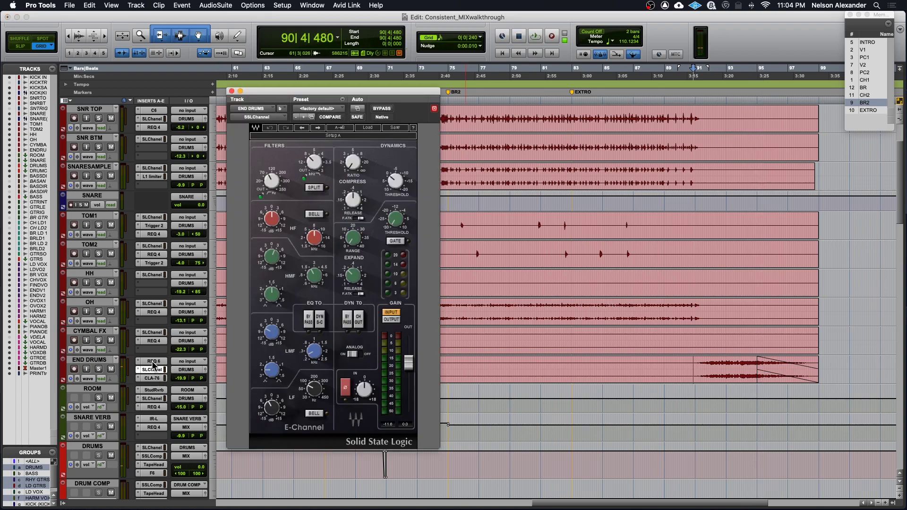
{"action": "left_click", "coordinate": [154, 362]}
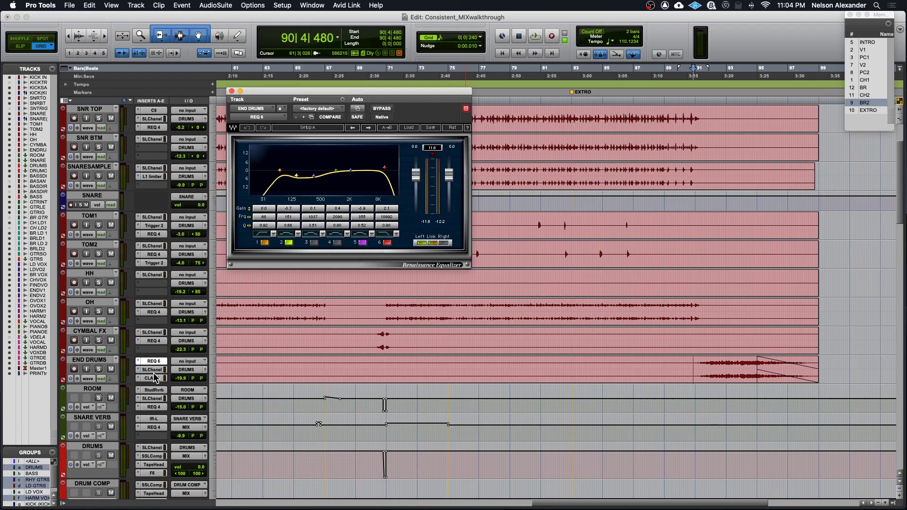
{"action": "left_click", "coordinate": [154, 378]}
{"action": "left_click", "coordinate": [232, 91]}
- Look over the session's tracks from the drums to Master 1, across the whole song's length
{"action": "scroll", "coordinate": [751, 383], "scroll_direction": "down", "scroll_amount": 10}
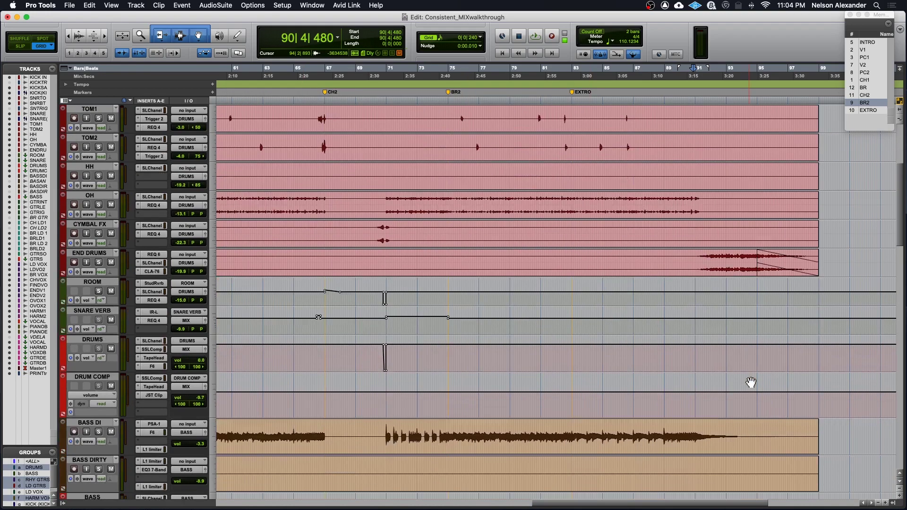
{"action": "scroll", "coordinate": [751, 383], "scroll_direction": "down", "scroll_amount": 5}
{"action": "scroll", "coordinate": [751, 383], "scroll_direction": "up", "scroll_amount": 10}
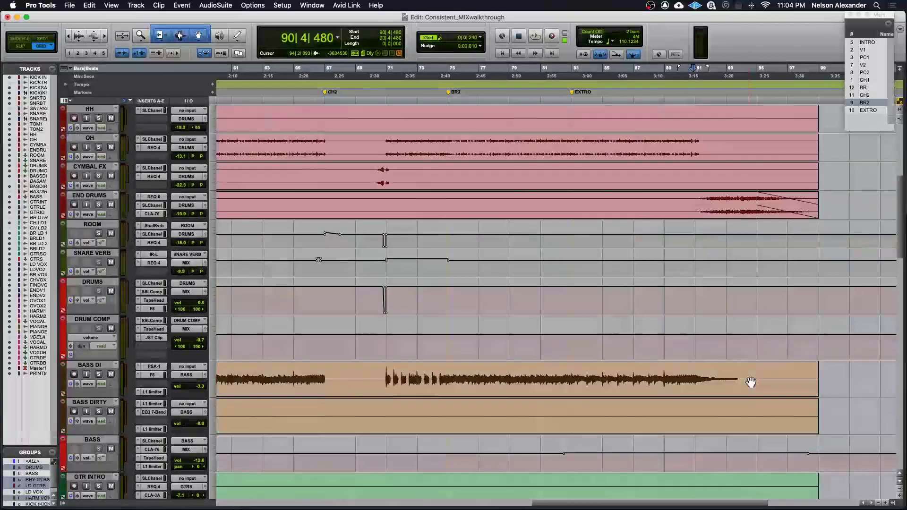
{"action": "scroll", "coordinate": [751, 382], "scroll_direction": "down", "scroll_amount": 15}
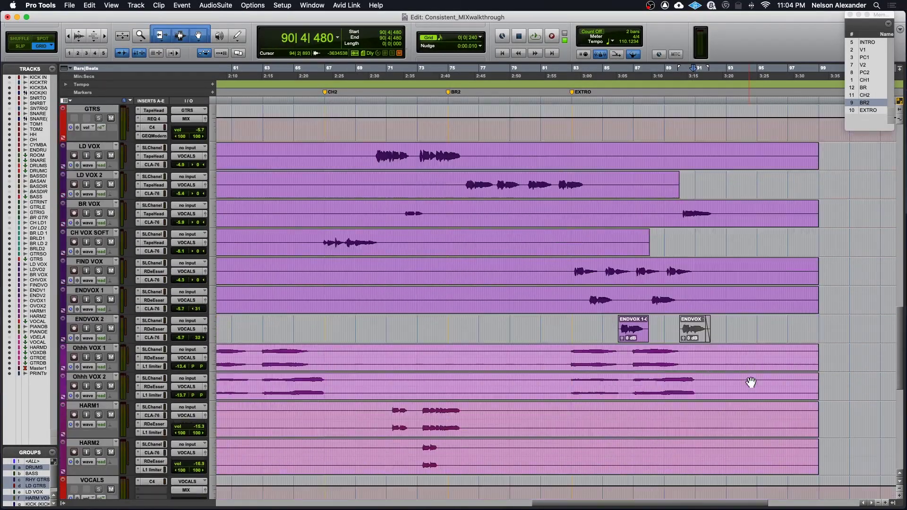
{"action": "scroll", "coordinate": [751, 383], "scroll_direction": "down", "scroll_amount": 3}
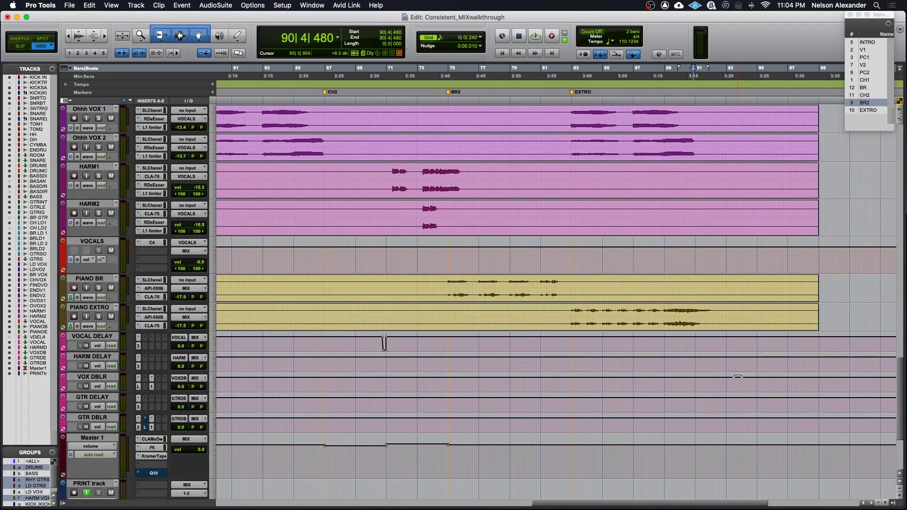
{"action": "scroll", "coordinate": [702, 368], "scroll_direction": "down", "scroll_amount": 3}
{"action": "scroll", "coordinate": [351, 314], "scroll_direction": "up", "scroll_amount": 15}
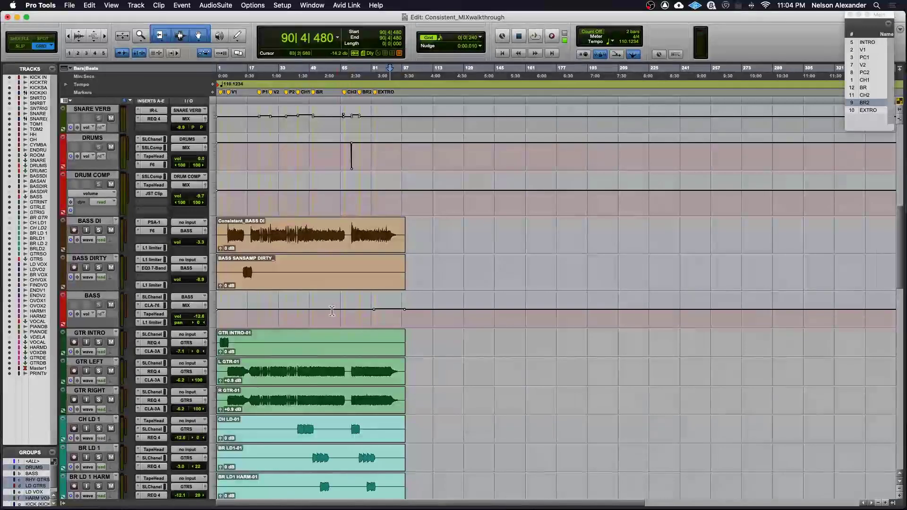
{"action": "scroll", "coordinate": [278, 280], "scroll_direction": "up", "scroll_amount": 10}
{"action": "scroll", "coordinate": [277, 270], "scroll_direction": "up", "scroll_amount": 4}
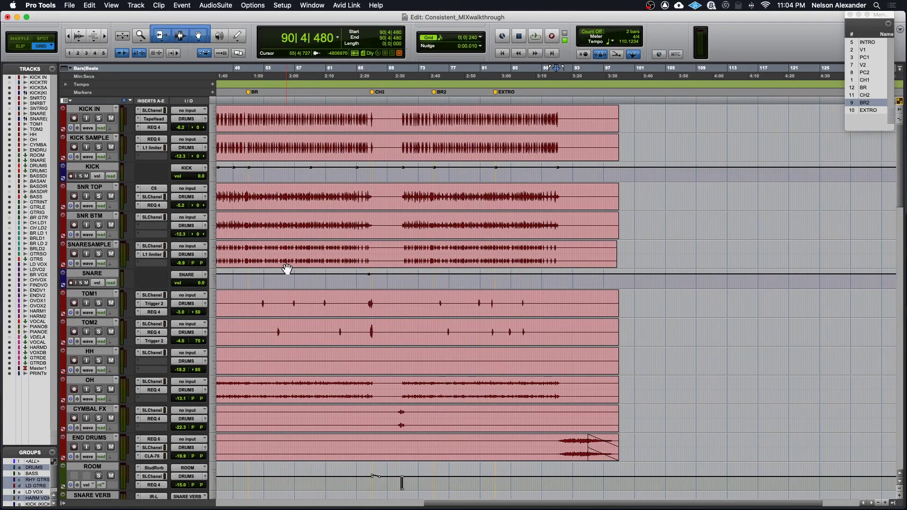
{"action": "scroll", "coordinate": [287, 270], "scroll_direction": "down", "scroll_amount": 3}
{"action": "scroll", "coordinate": [307, 267], "scroll_direction": "down", "scroll_amount": 10}
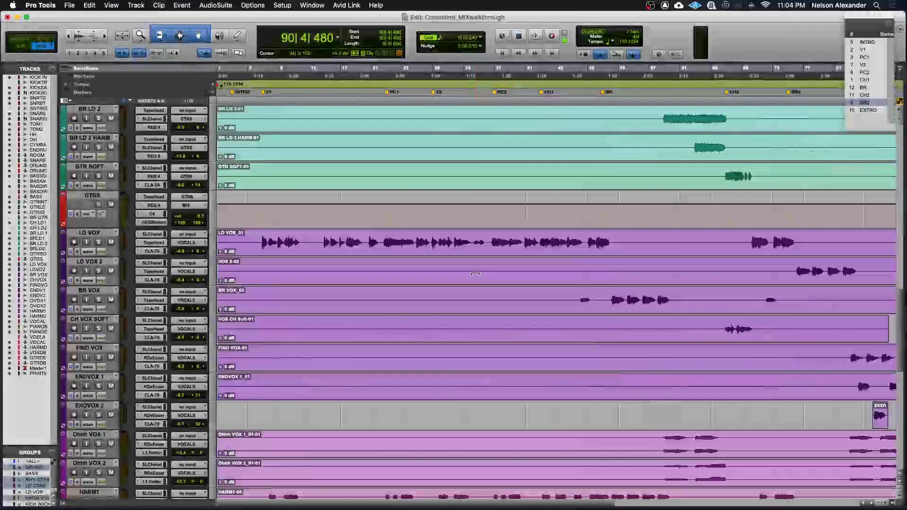
{"action": "scroll", "coordinate": [476, 273], "scroll_direction": "up", "scroll_amount": 10}
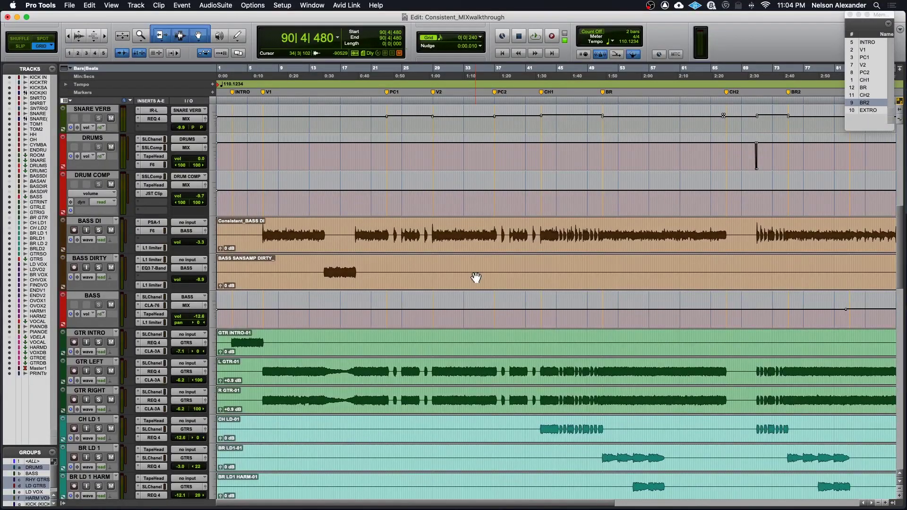
- Show the Master 1 channel in the mixer and open its CLA MixDown plugin
{"action": "key", "text": "super+equal"}
{"action": "scroll", "coordinate": [476, 275], "scroll_direction": "right", "scroll_amount": 5}
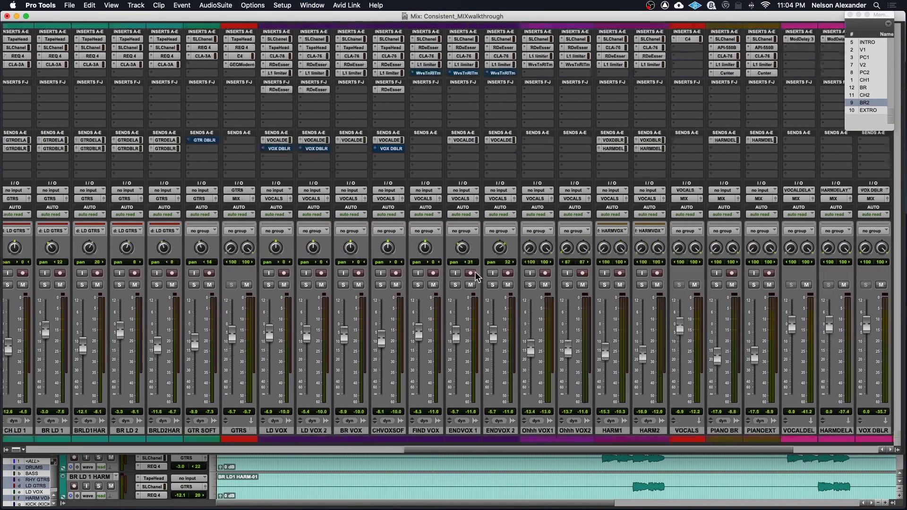
{"action": "scroll", "coordinate": [475, 272], "scroll_direction": "right", "scroll_amount": 2}
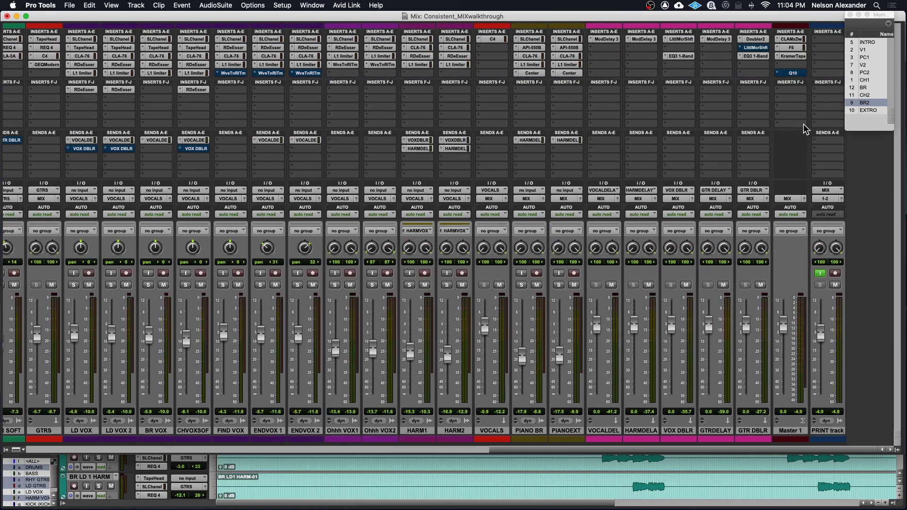
{"action": "left_click", "coordinate": [790, 39]}
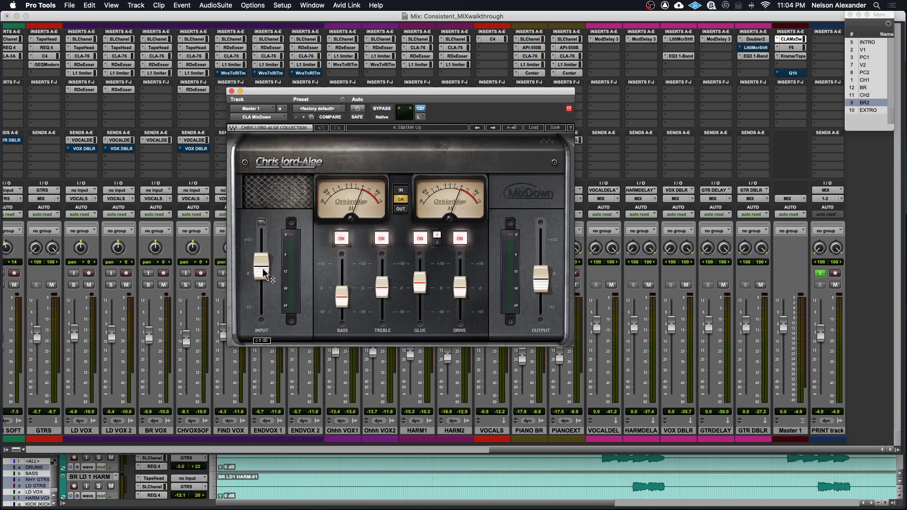
- Play the song from the CH1 marker while examining Master 1's CLA MixDown and trying its Glue fader
{"action": "left_click", "coordinate": [865, 79]}
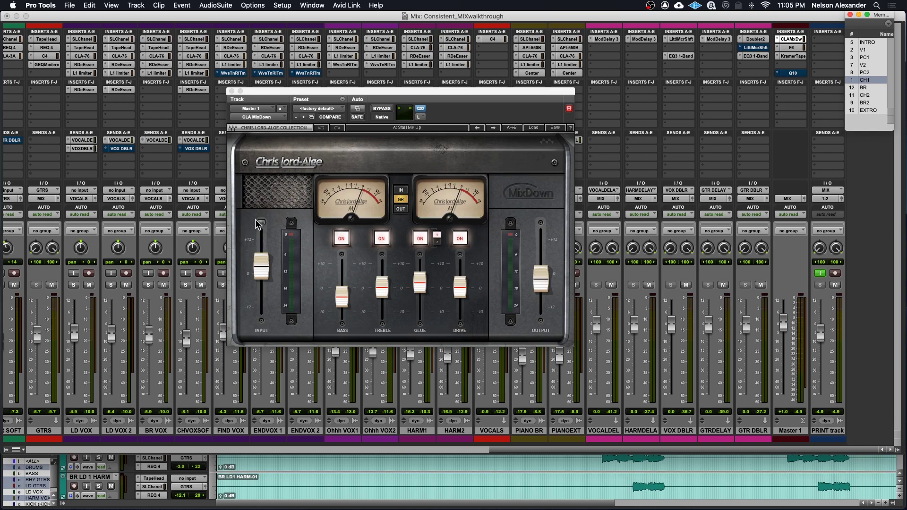
{"action": "key", "text": "space"}
{"action": "left_click", "coordinate": [420, 284]}
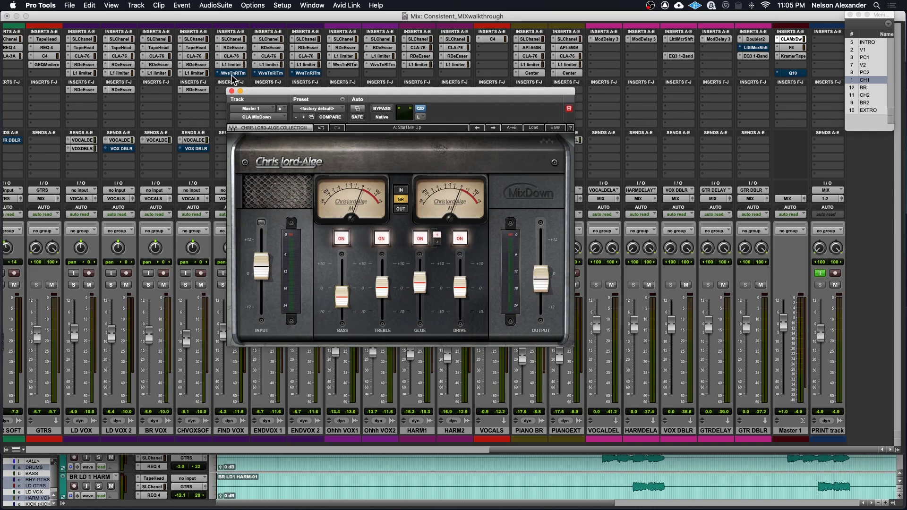
- Close the CLA MixDown window, open Master 1's F6 plugin to examine its EQ bands, and close it
{"action": "left_click", "coordinate": [232, 92]}
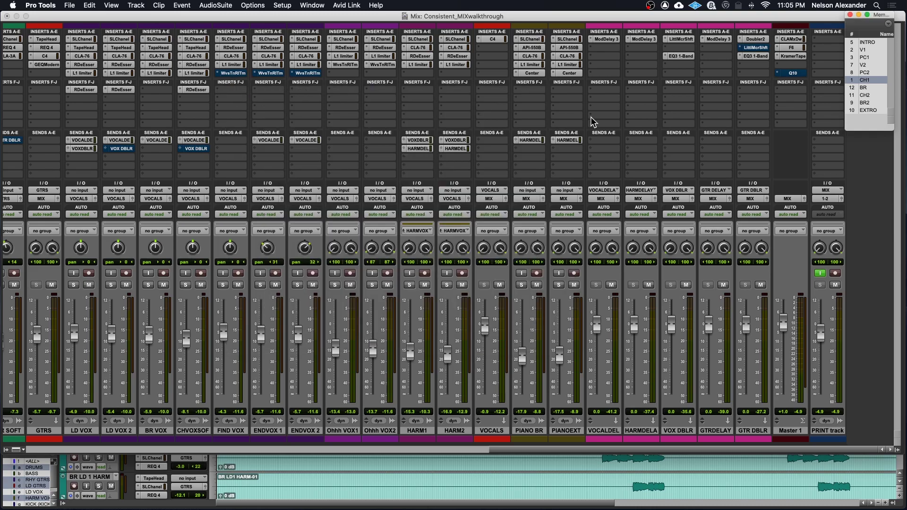
{"action": "left_click", "coordinate": [792, 49]}
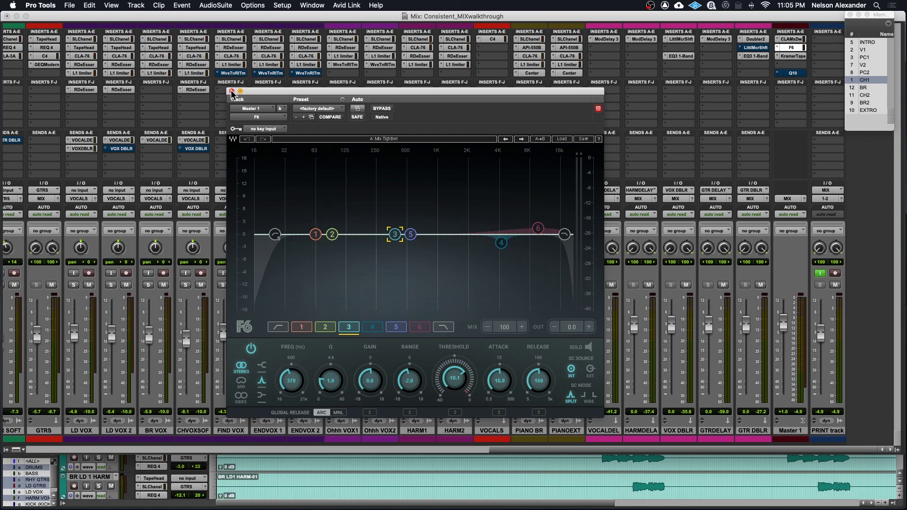
{"action": "left_click", "coordinate": [231, 91]}
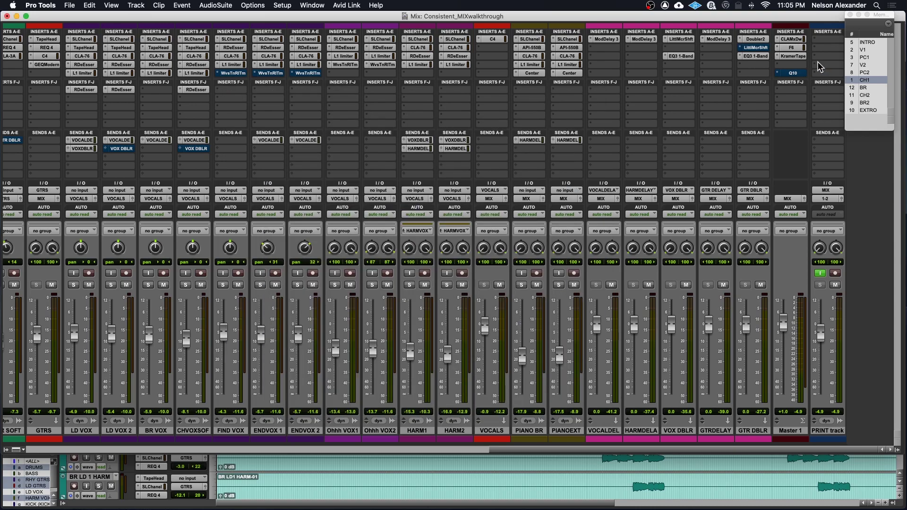
- Open Master 1's Kramer Tape, compare it bypassed and active during playback, and close its window
{"action": "left_click", "coordinate": [793, 57]}
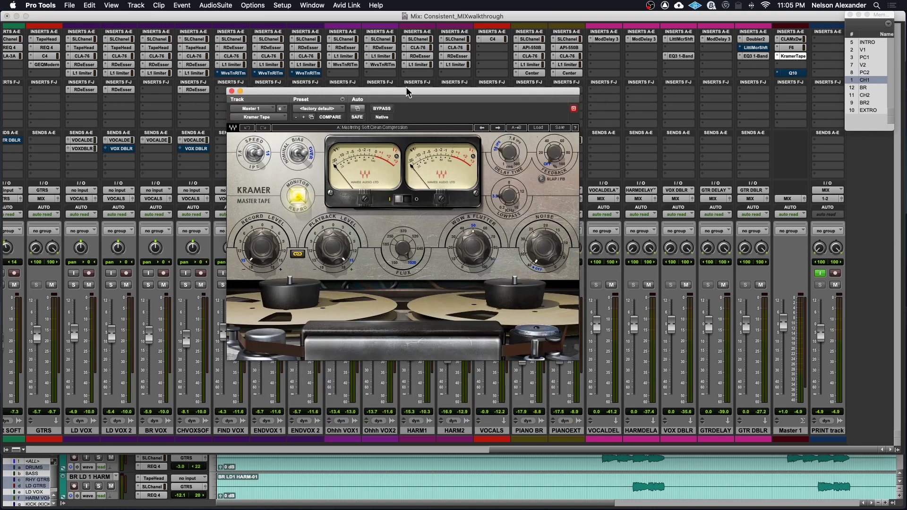
{"action": "key", "text": "space"}
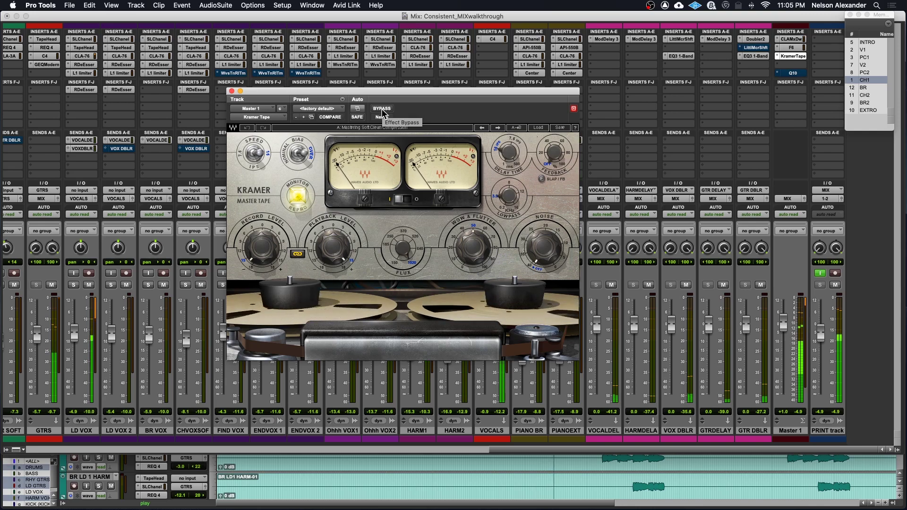
{"action": "left_click", "coordinate": [382, 110]}
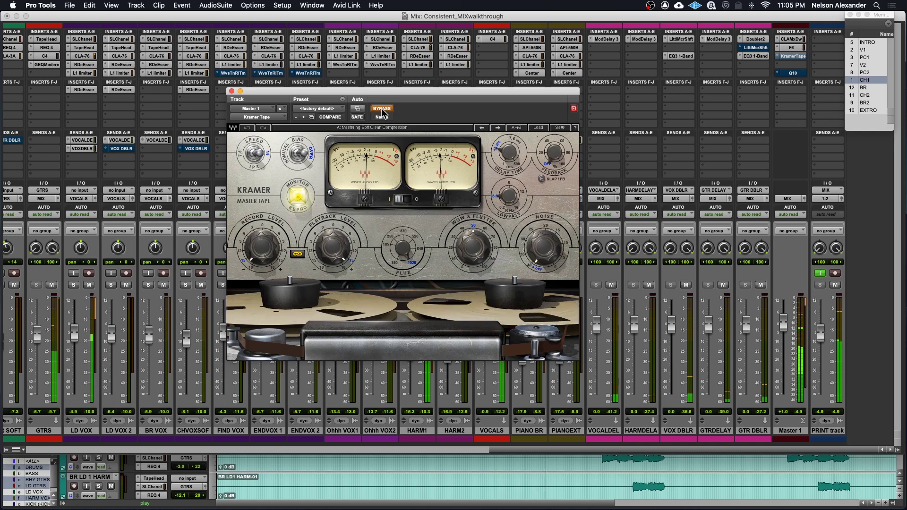
{"action": "left_click", "coordinate": [382, 110]}
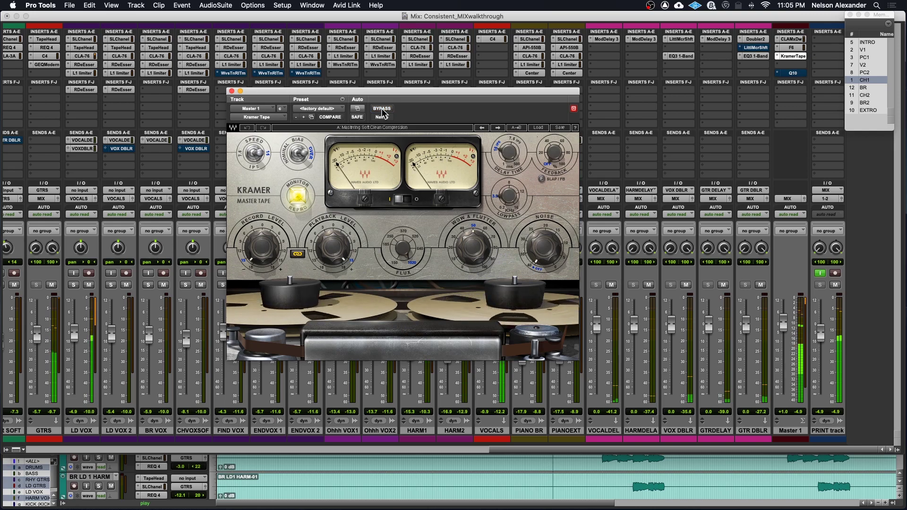
{"action": "left_click", "coordinate": [232, 91]}
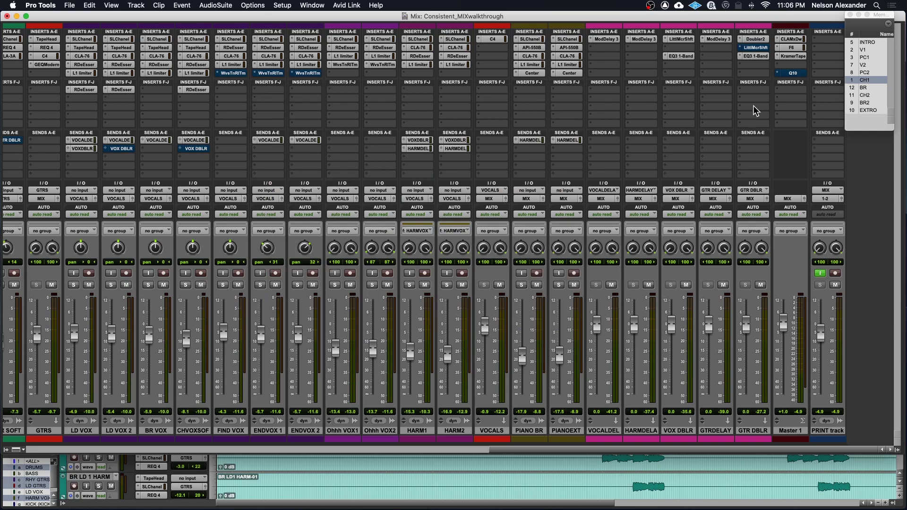
- Reopen Master 1's Kramer Tape plugin to examine its settings again, and close it
{"action": "left_click", "coordinate": [799, 56]}
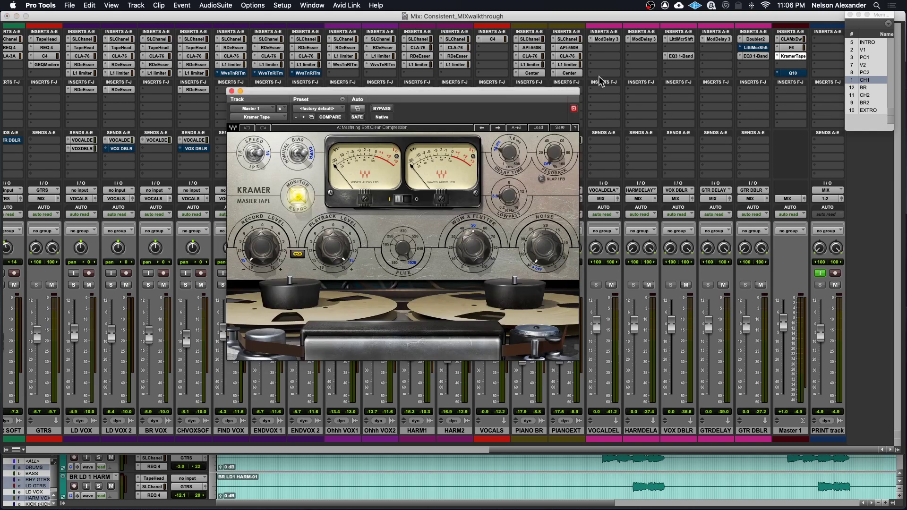
{"action": "left_click", "coordinate": [231, 92]}
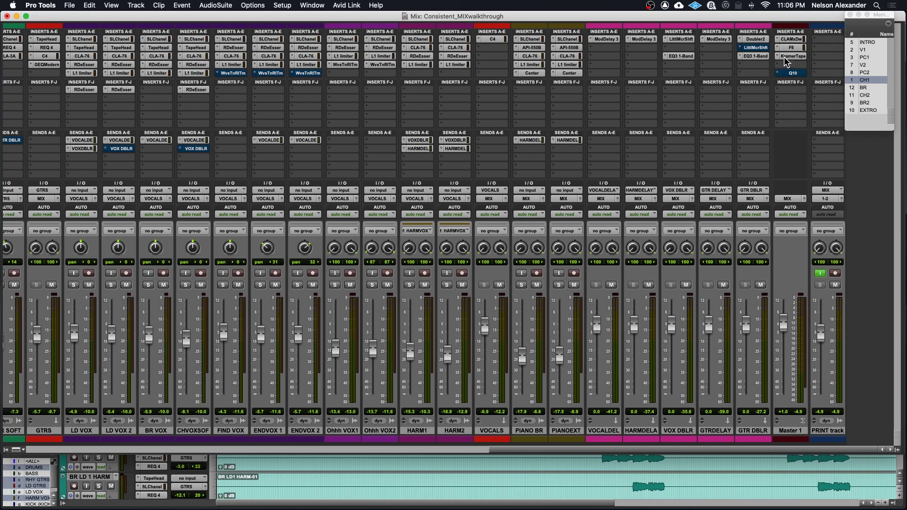
{"action": "left_click", "coordinate": [793, 56]}
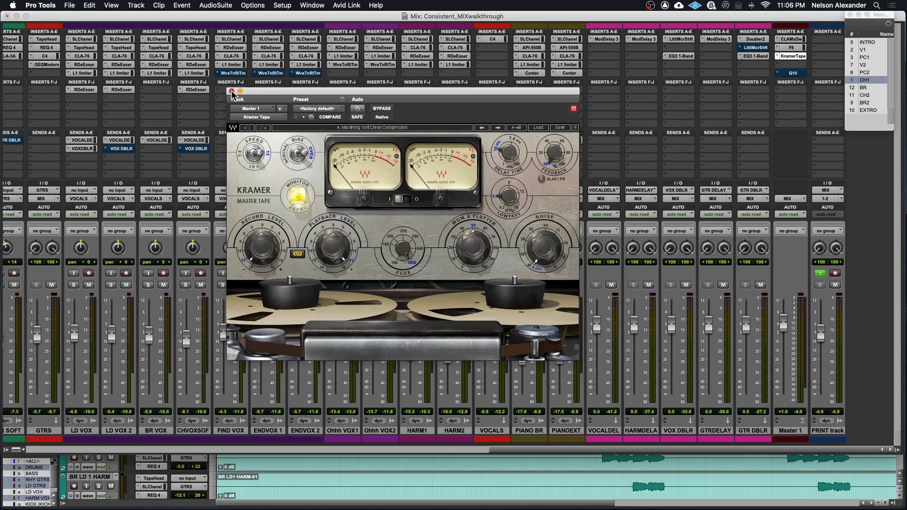
{"action": "left_click", "coordinate": [232, 92]}
- Show Master 1's volume automation in the Edit window across the whole song, and place the cursor at bar 70, beat 2
{"action": "key", "text": "super+equal"}
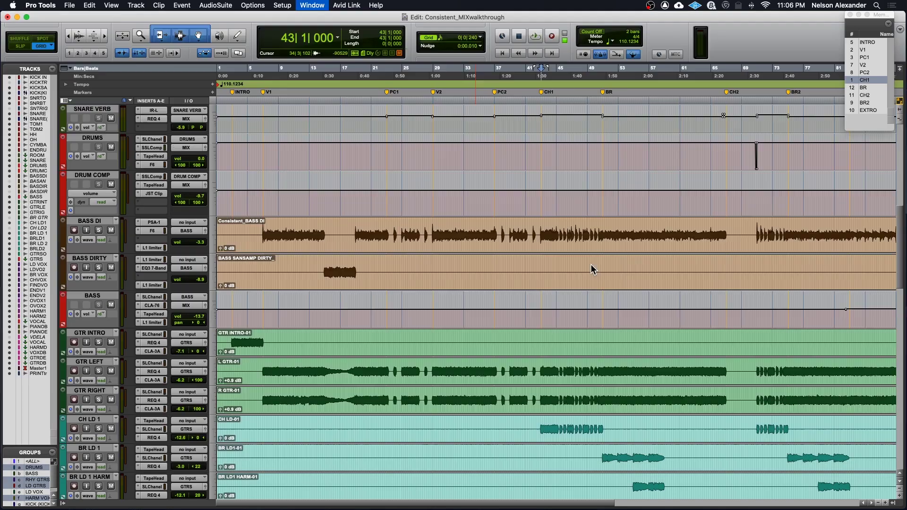
{"action": "scroll", "coordinate": [589, 270], "scroll_direction": "down", "scroll_amount": 15}
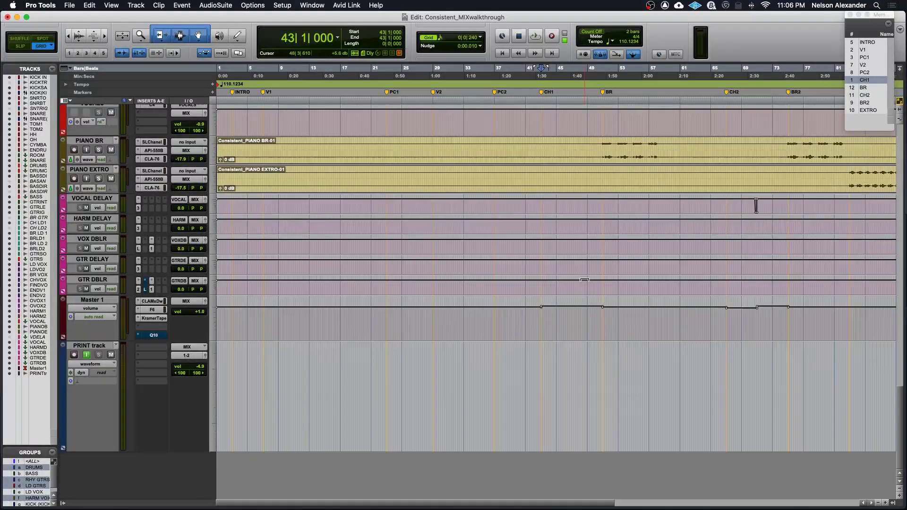
{"action": "key", "text": "super+bracketleft"}
{"action": "left_click", "coordinate": [397, 298]}
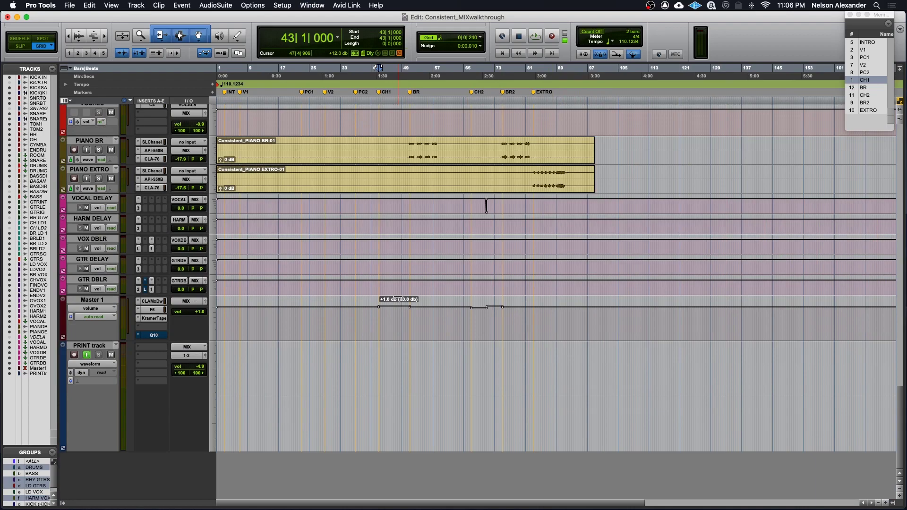
{"action": "left_click", "coordinate": [478, 298]}
{"action": "left_click", "coordinate": [496, 298]}
{"action": "left_click", "coordinate": [484, 316]}
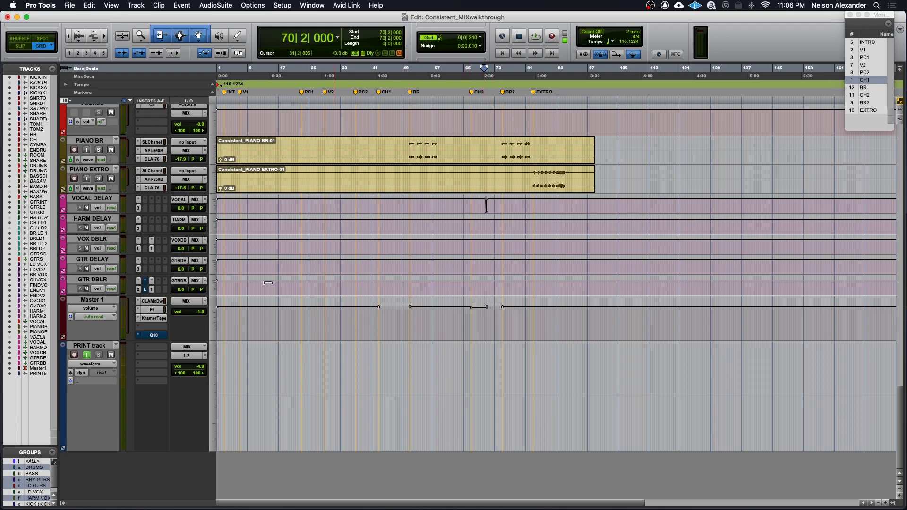
- Look over all tracks in the Edit window, from the kick and drums through guitars and vocals to the PRINT track
{"action": "scroll", "coordinate": [284, 314], "scroll_direction": "up", "scroll_amount": 20}
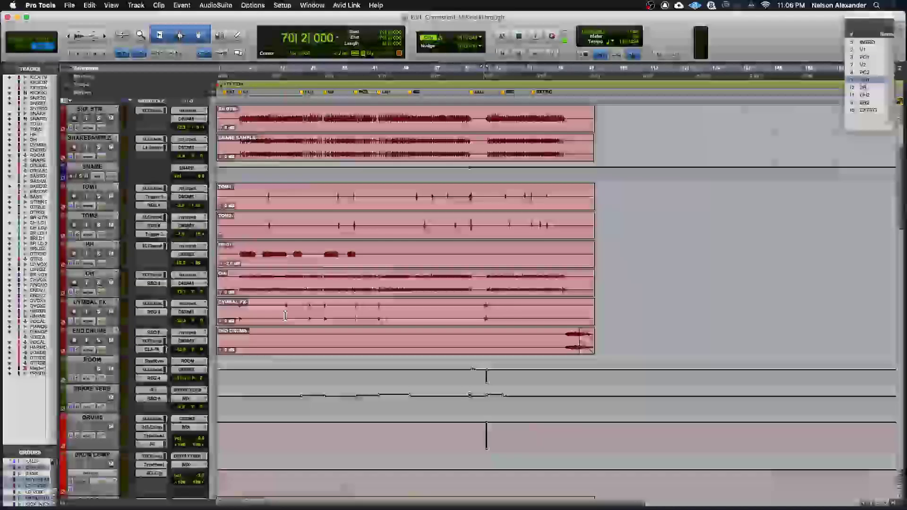
{"action": "scroll", "coordinate": [285, 315], "scroll_direction": "down", "scroll_amount": 6}
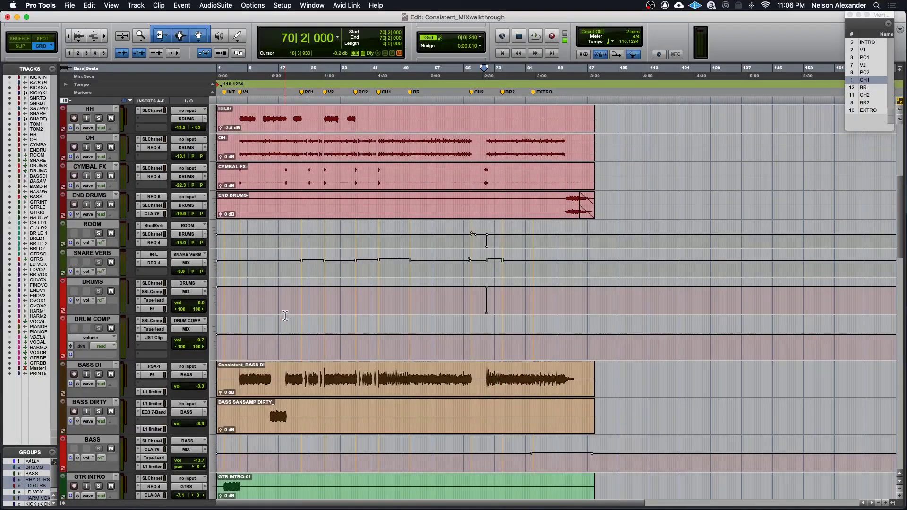
{"action": "scroll", "coordinate": [286, 316], "scroll_direction": "down", "scroll_amount": 10}
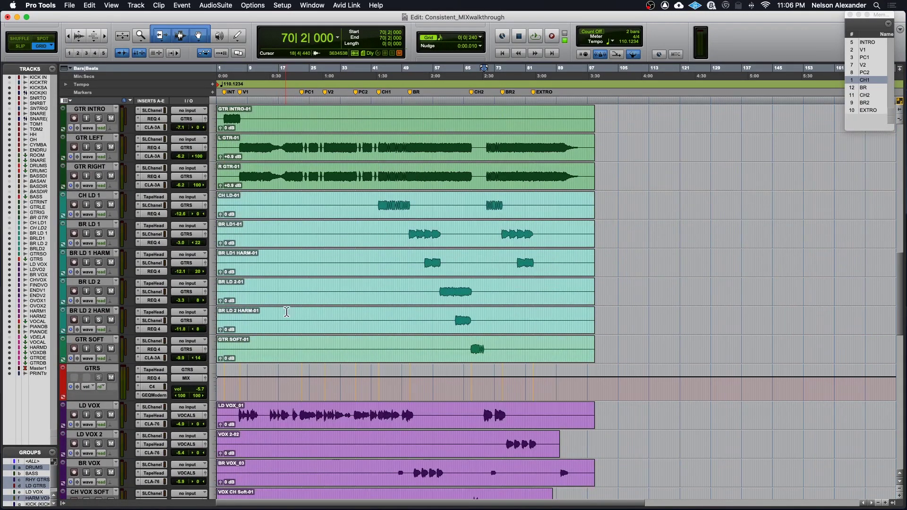
{"action": "scroll", "coordinate": [288, 304], "scroll_direction": "down", "scroll_amount": 15}
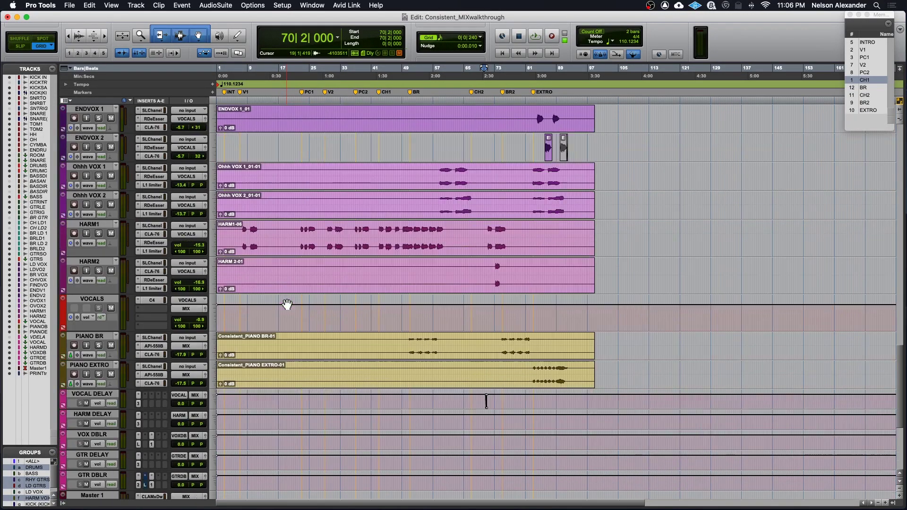
{"action": "scroll", "coordinate": [287, 304], "scroll_direction": "down", "scroll_amount": 5}
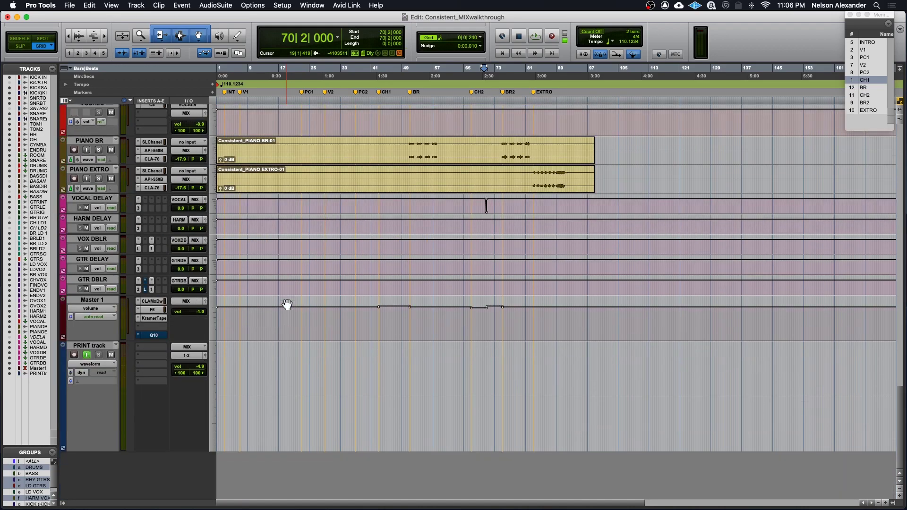
{"action": "scroll", "coordinate": [287, 304], "scroll_direction": "up", "scroll_amount": 20}
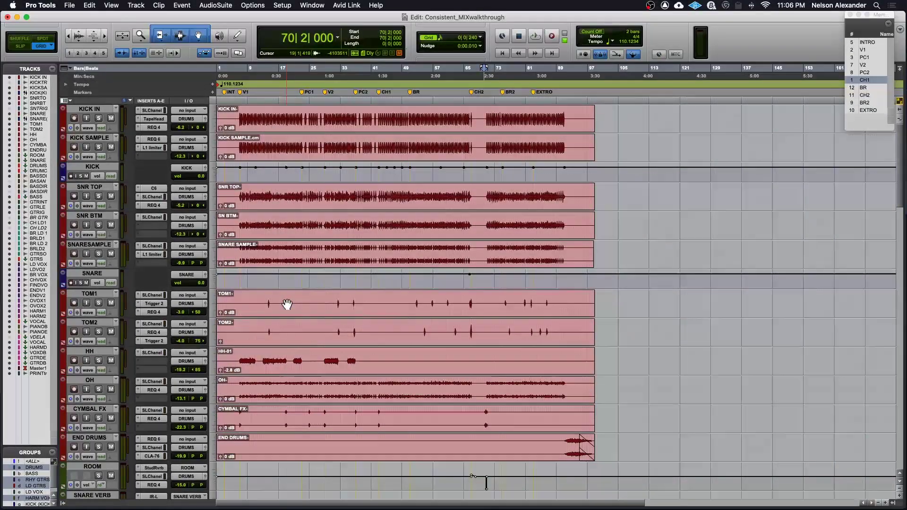
- Show the Mix window and look over its channels from KICK IN to the PRINT track
{"action": "key", "text": "super+equal"}
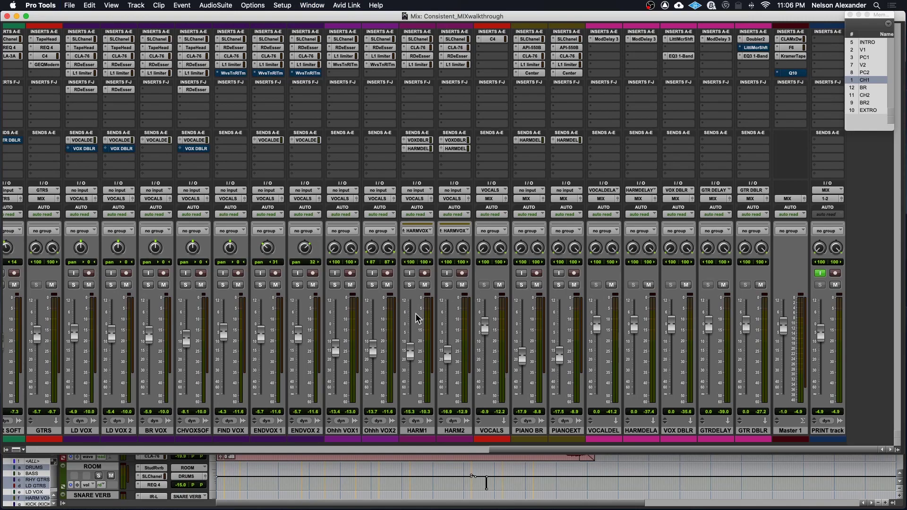
{"action": "scroll", "coordinate": [416, 316], "scroll_direction": "left", "scroll_amount": 10}
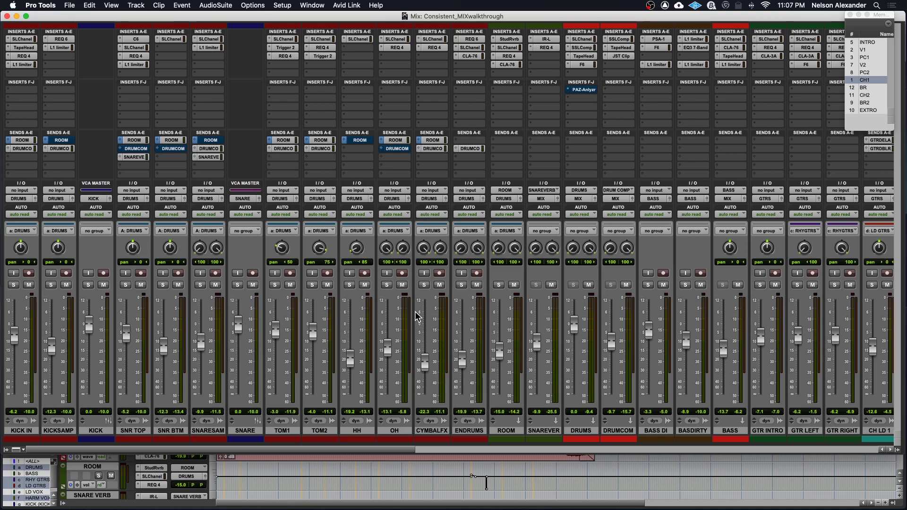
{"action": "scroll", "coordinate": [471, 227], "scroll_direction": "right", "scroll_amount": 10}
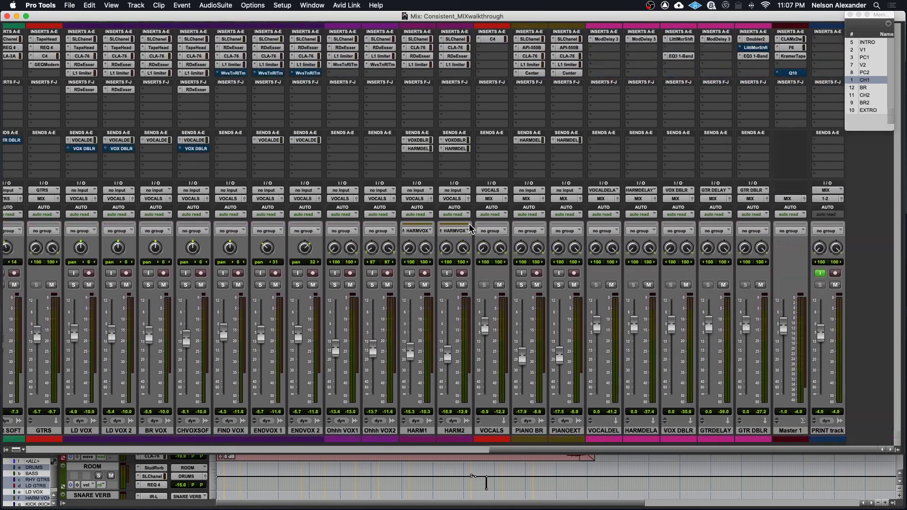
{"action": "scroll", "coordinate": [470, 227], "scroll_direction": "left", "scroll_amount": 15}
{"action": "scroll", "coordinate": [470, 224], "scroll_direction": "right", "scroll_amount": 10}
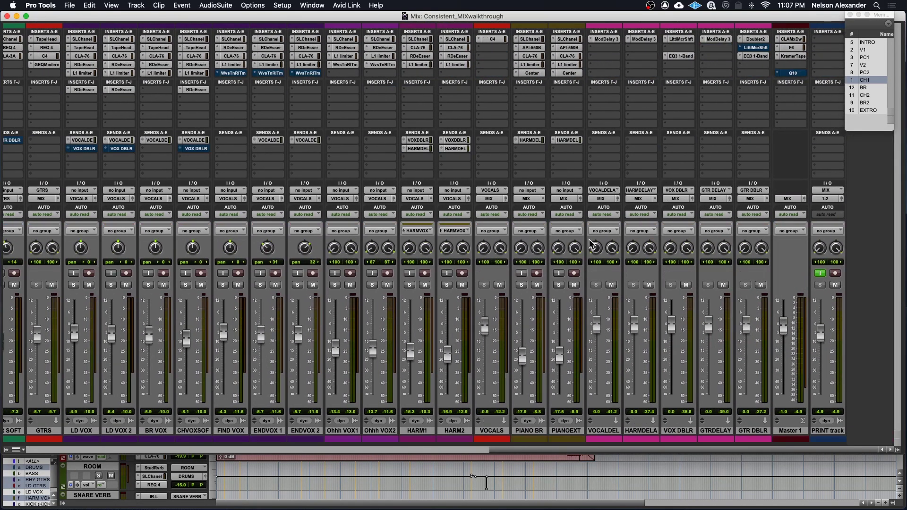